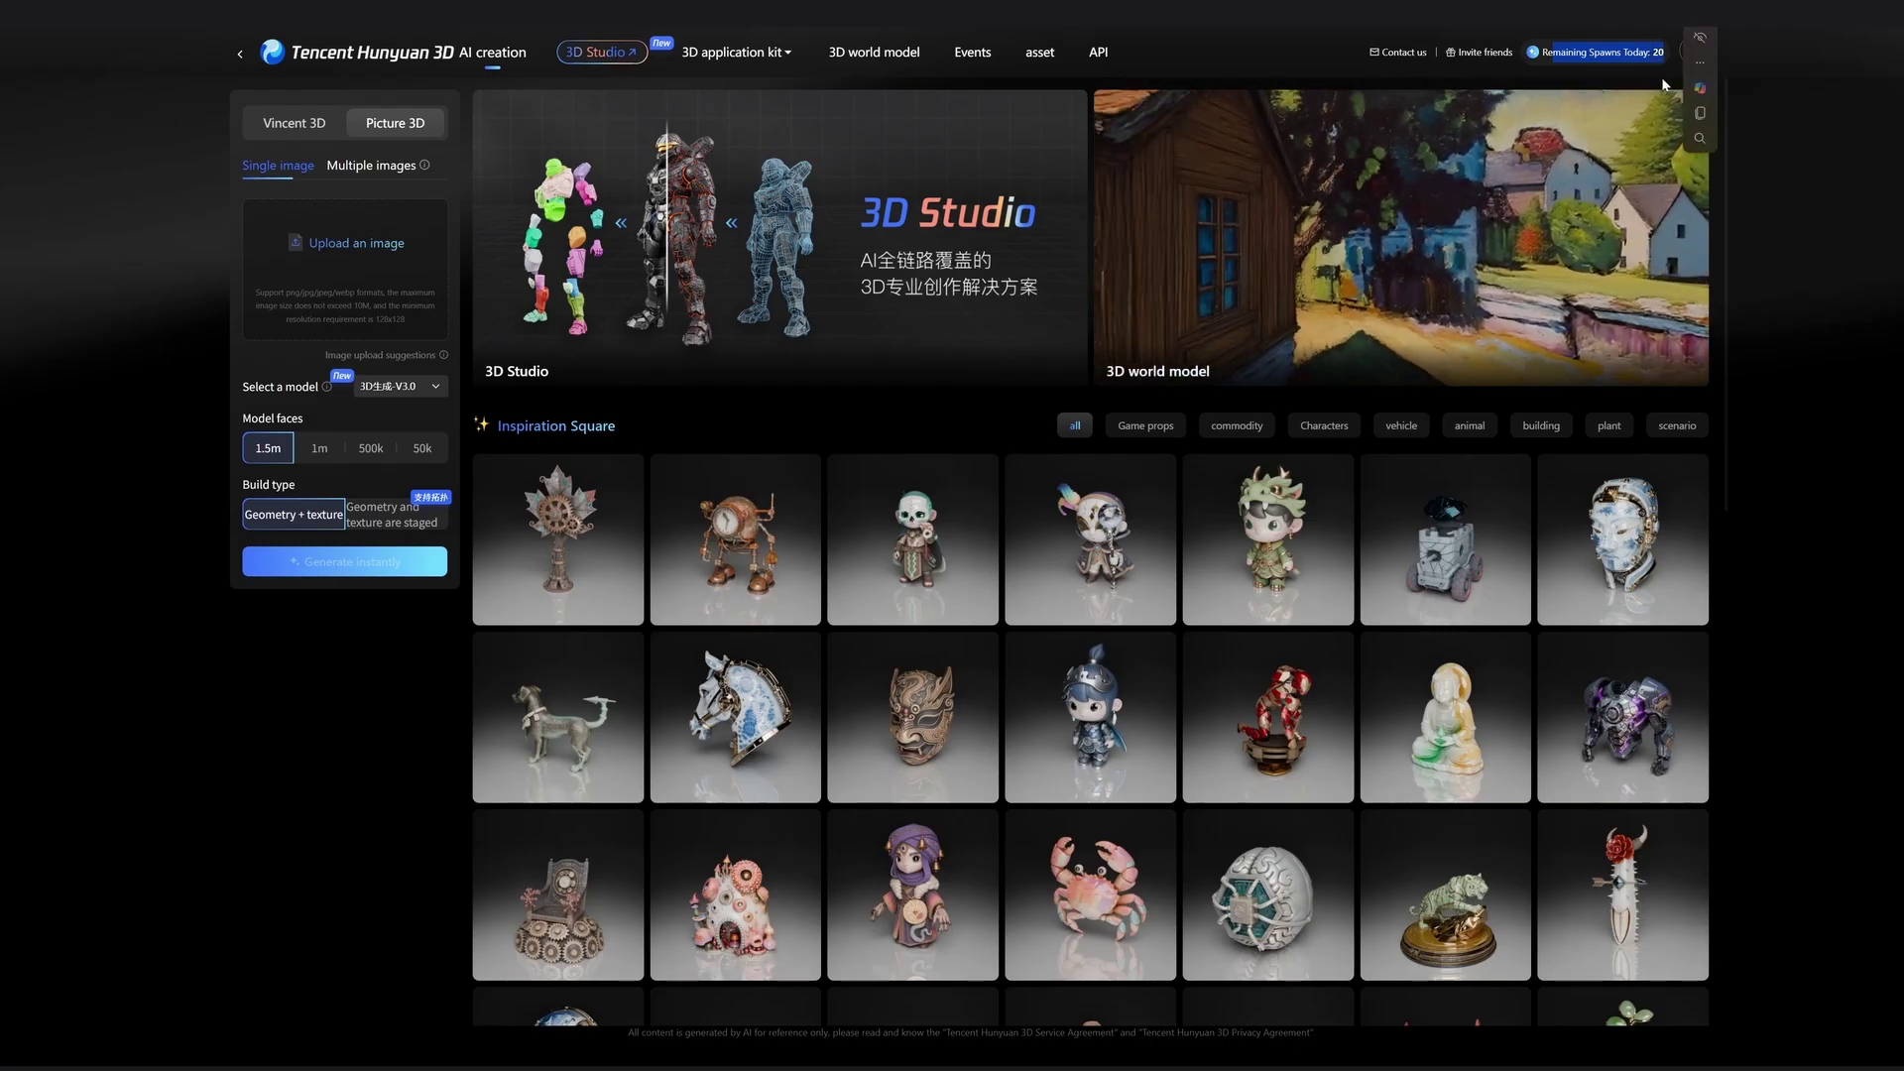
- Try the multiple-image input with its front, rear, left and right view slots, and return to single-image mode
click(370, 166)
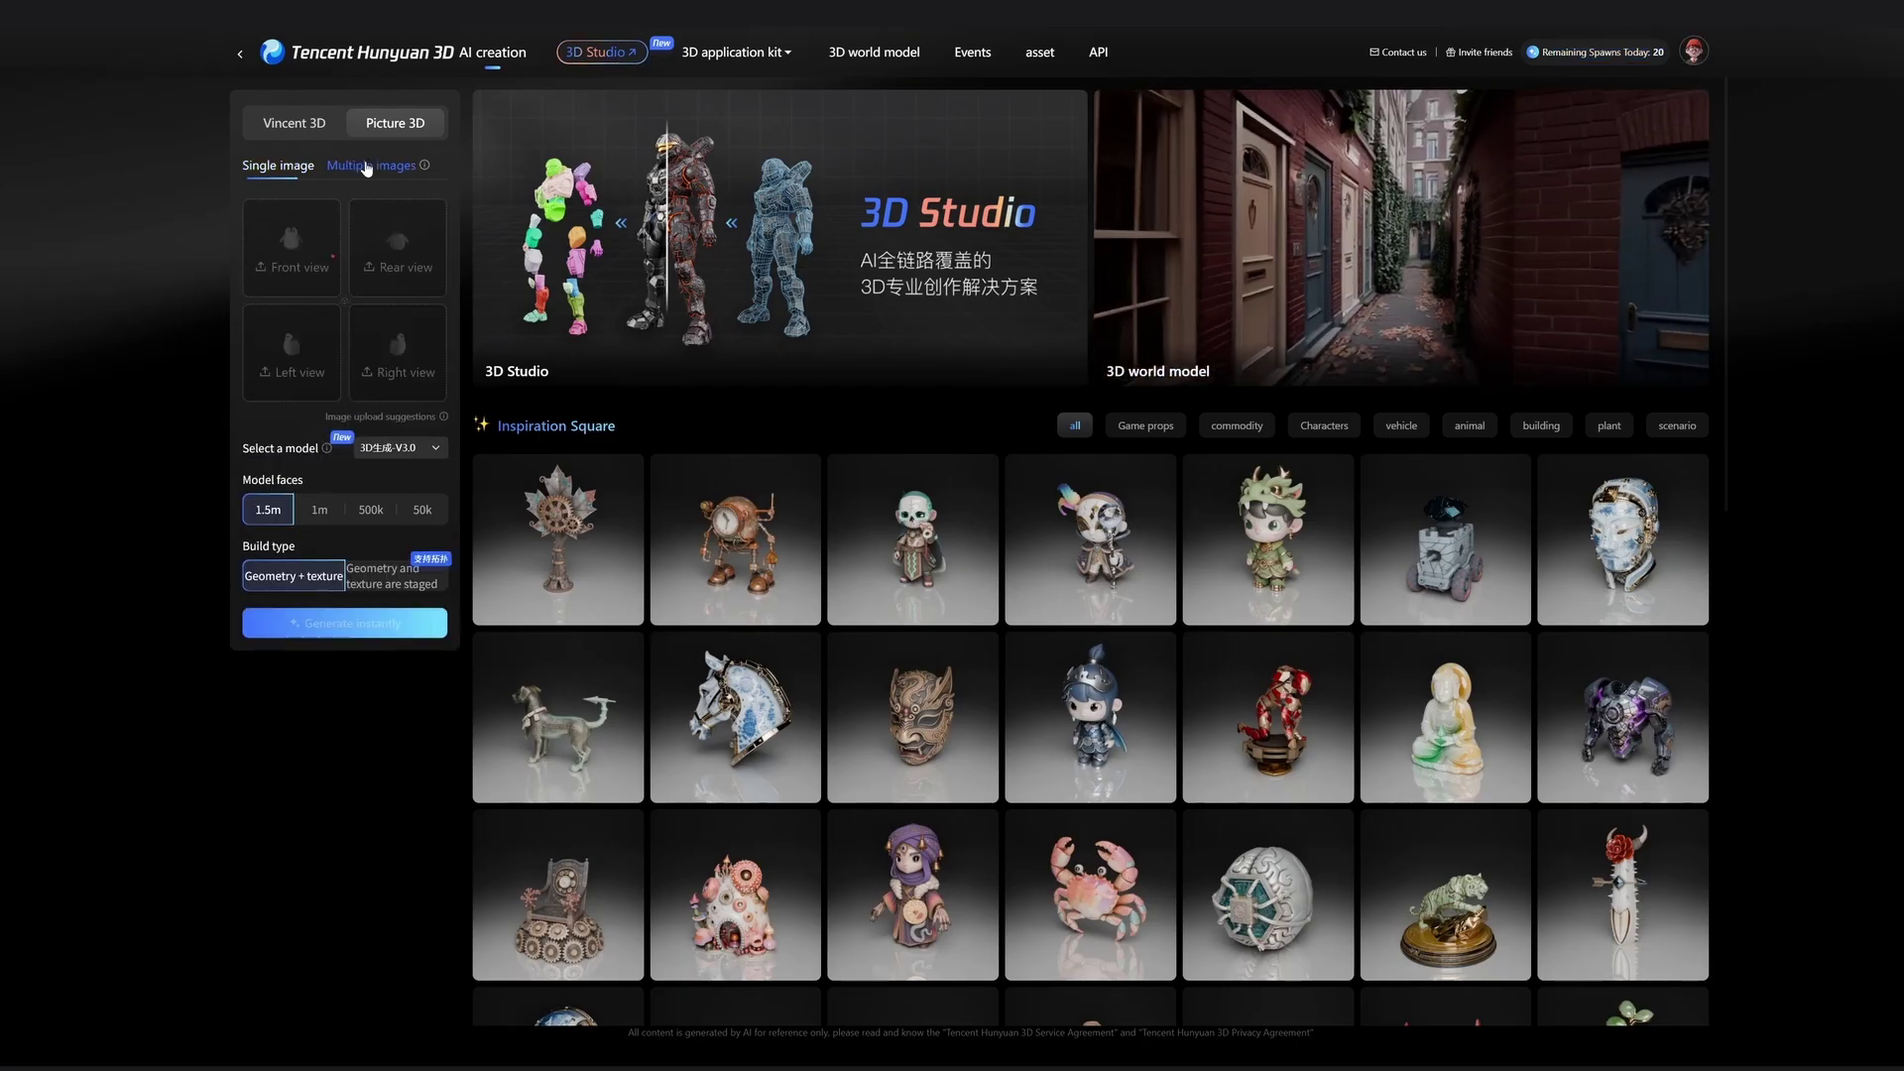
click(295, 248)
key(Escape)
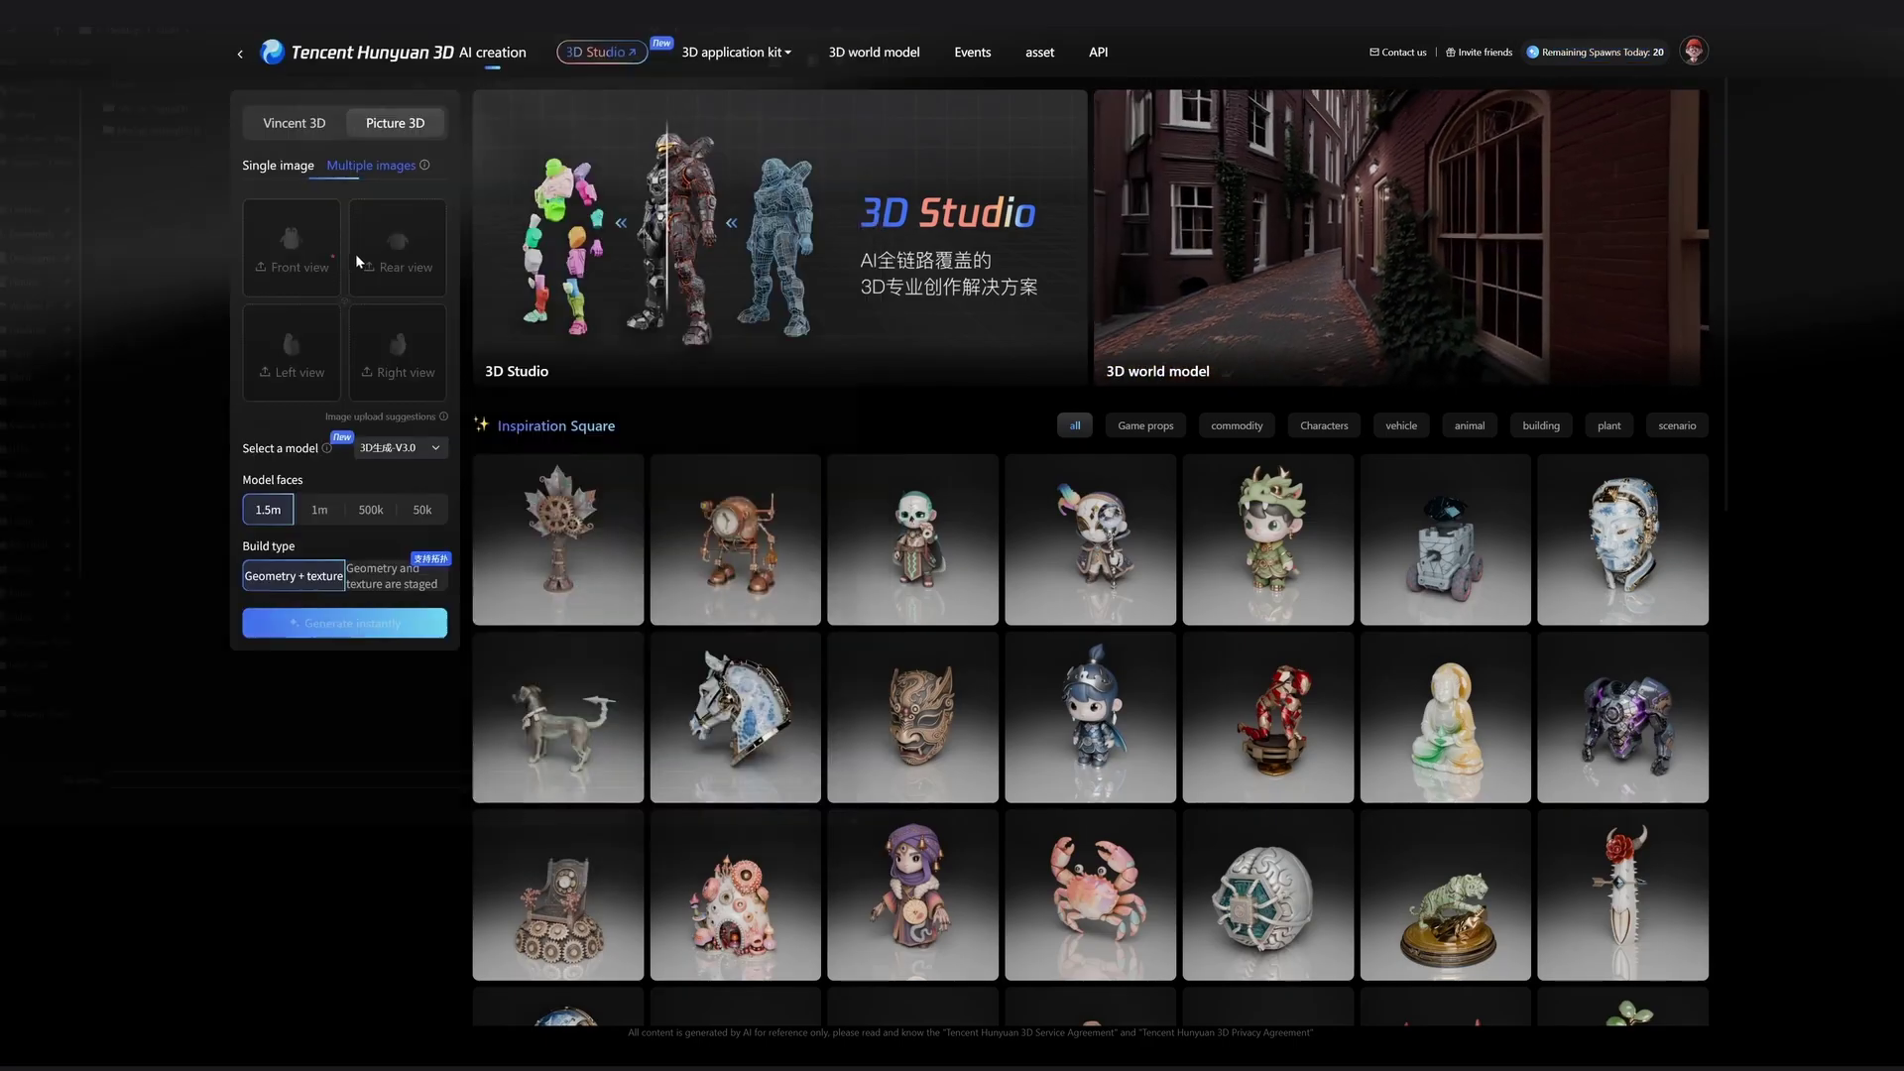
click(277, 166)
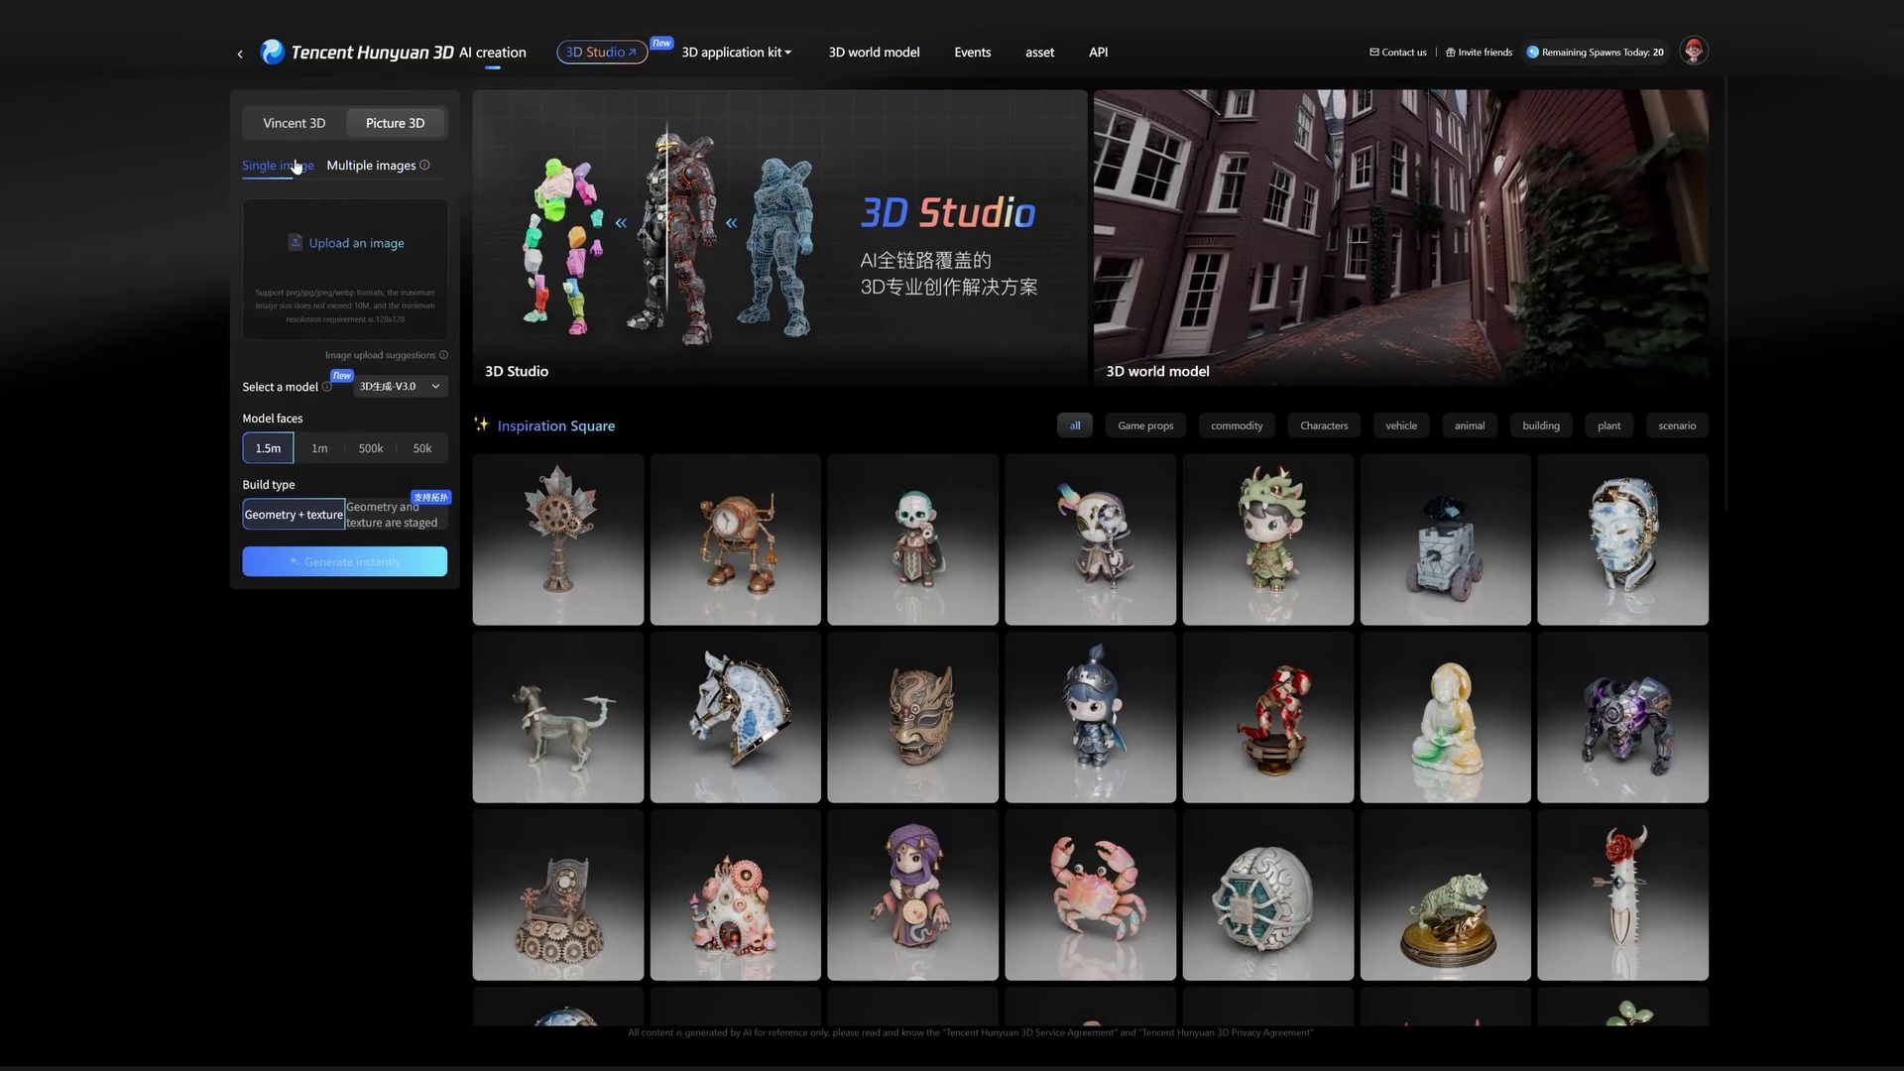
- Choose the 3D生成-V3.0 generation model and set the model faces to 1.5m after trying the smaller face counts
click(426, 387)
click(400, 439)
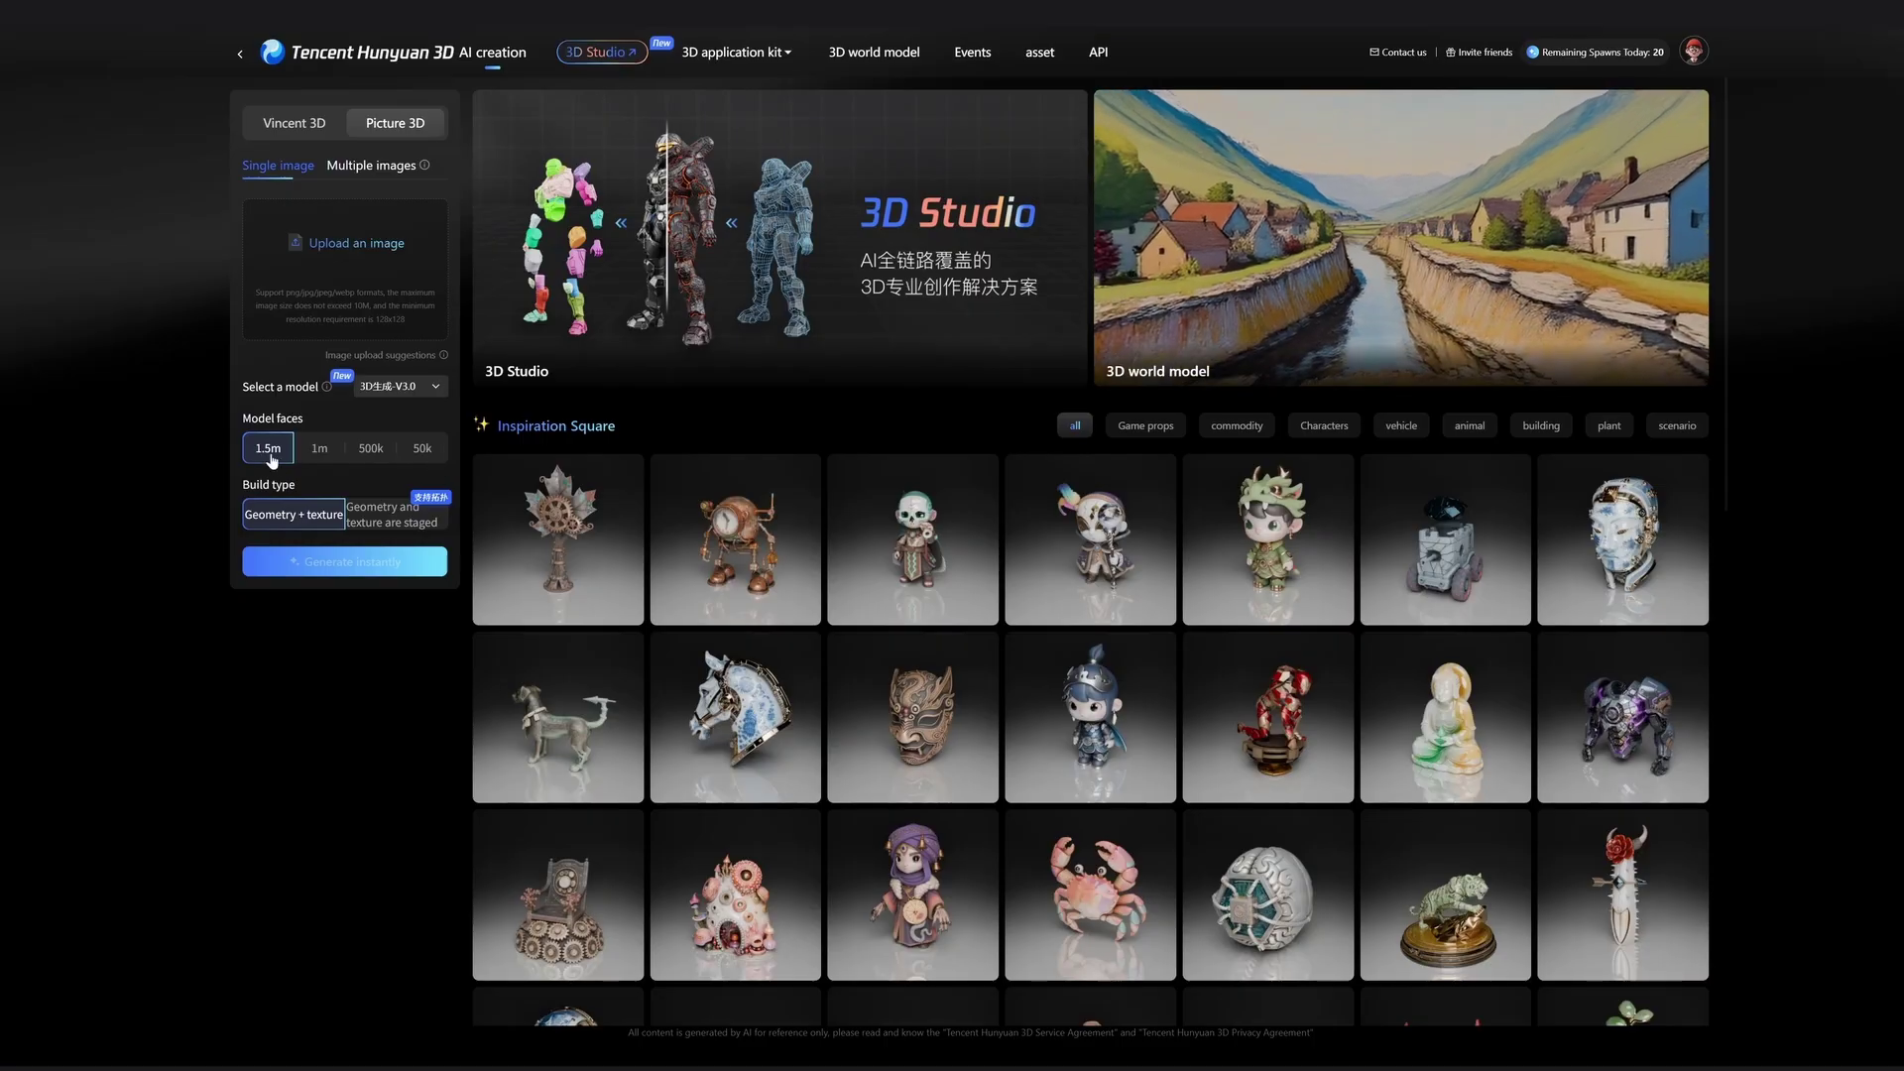
click(323, 454)
click(374, 453)
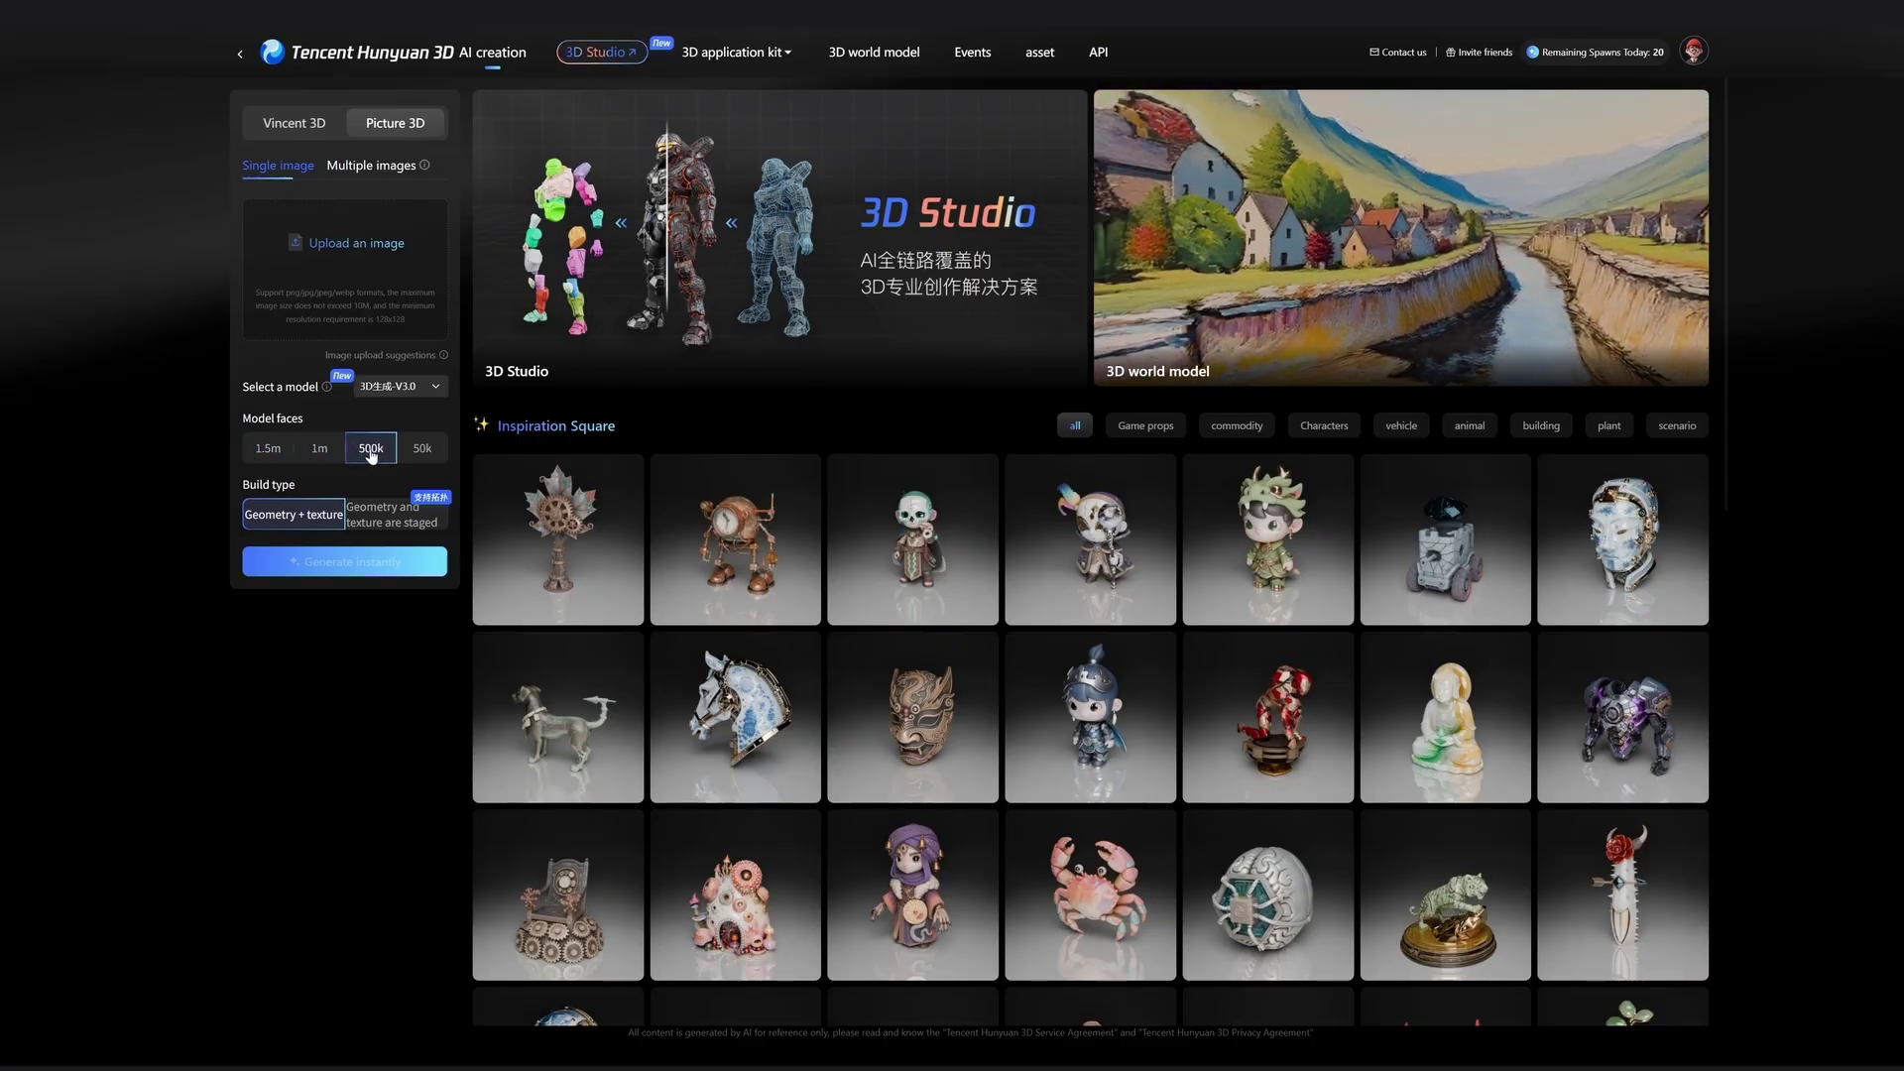
click(424, 456)
click(265, 451)
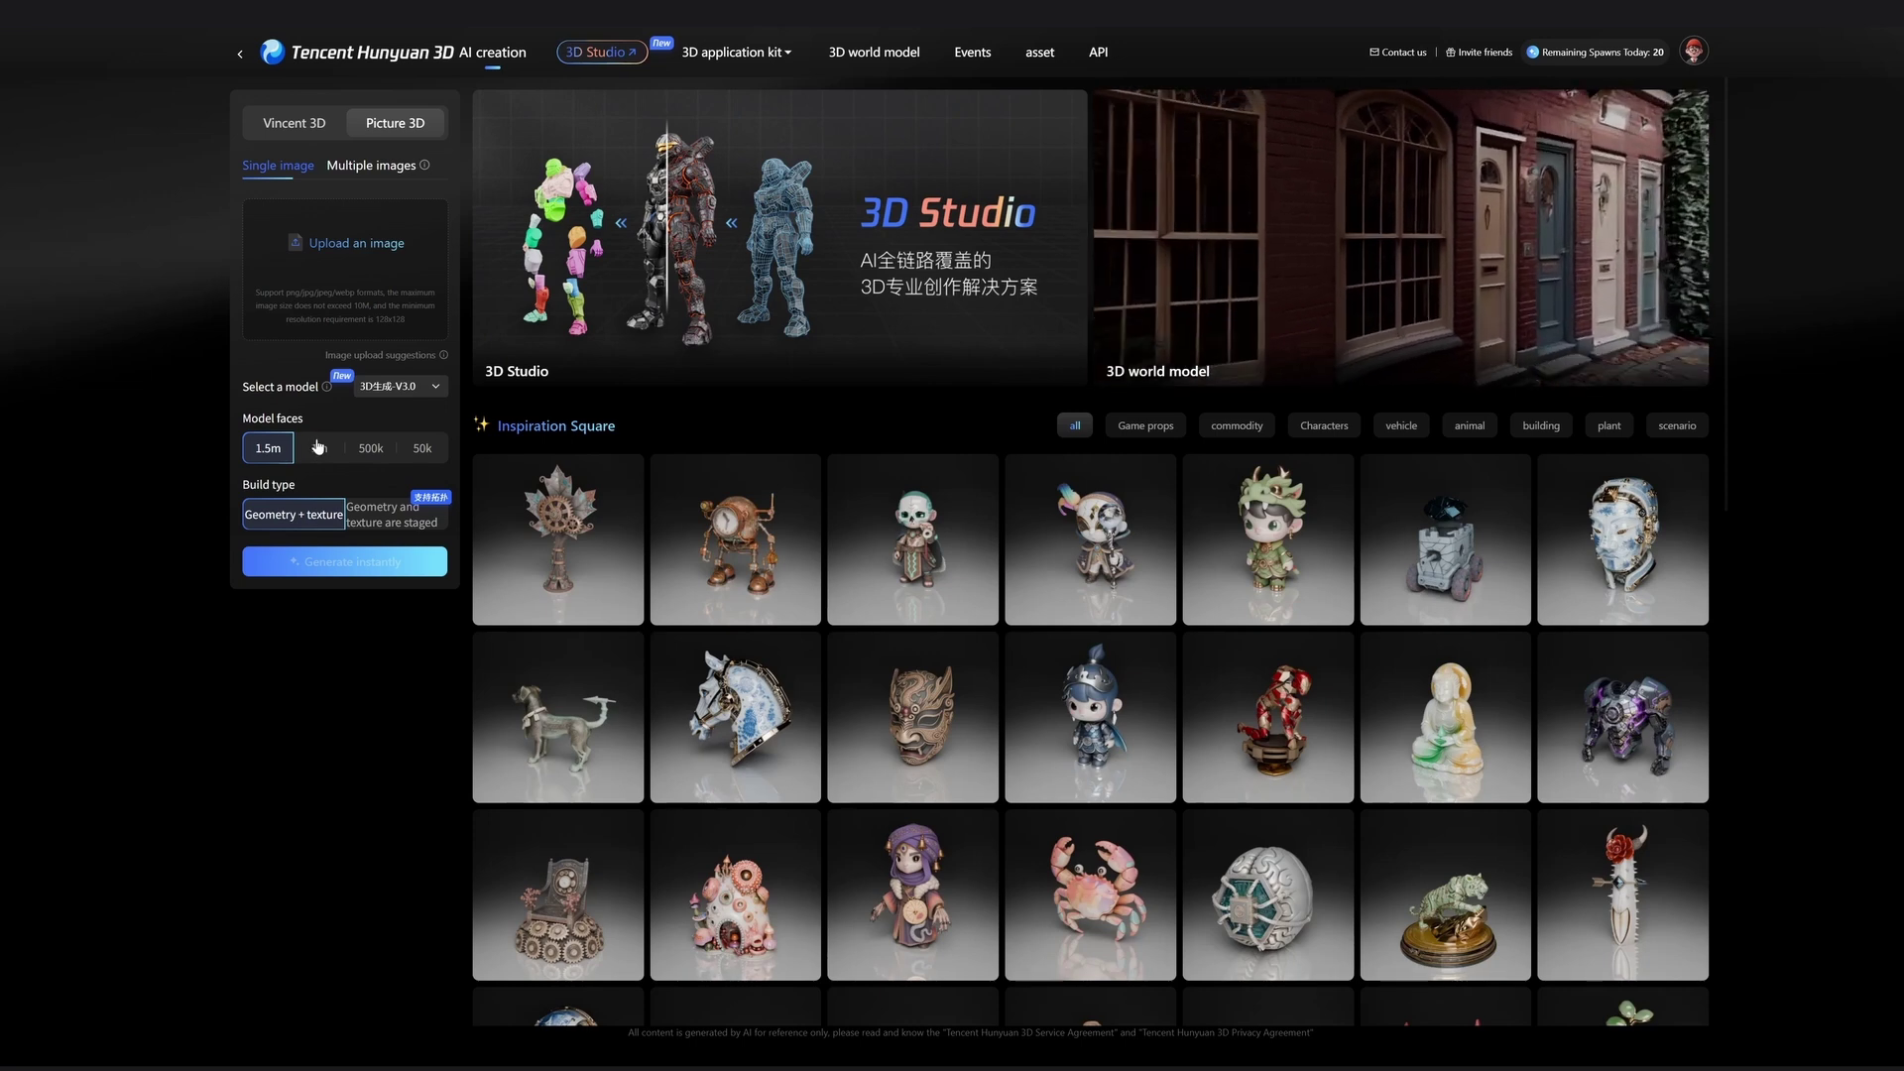
click(370, 454)
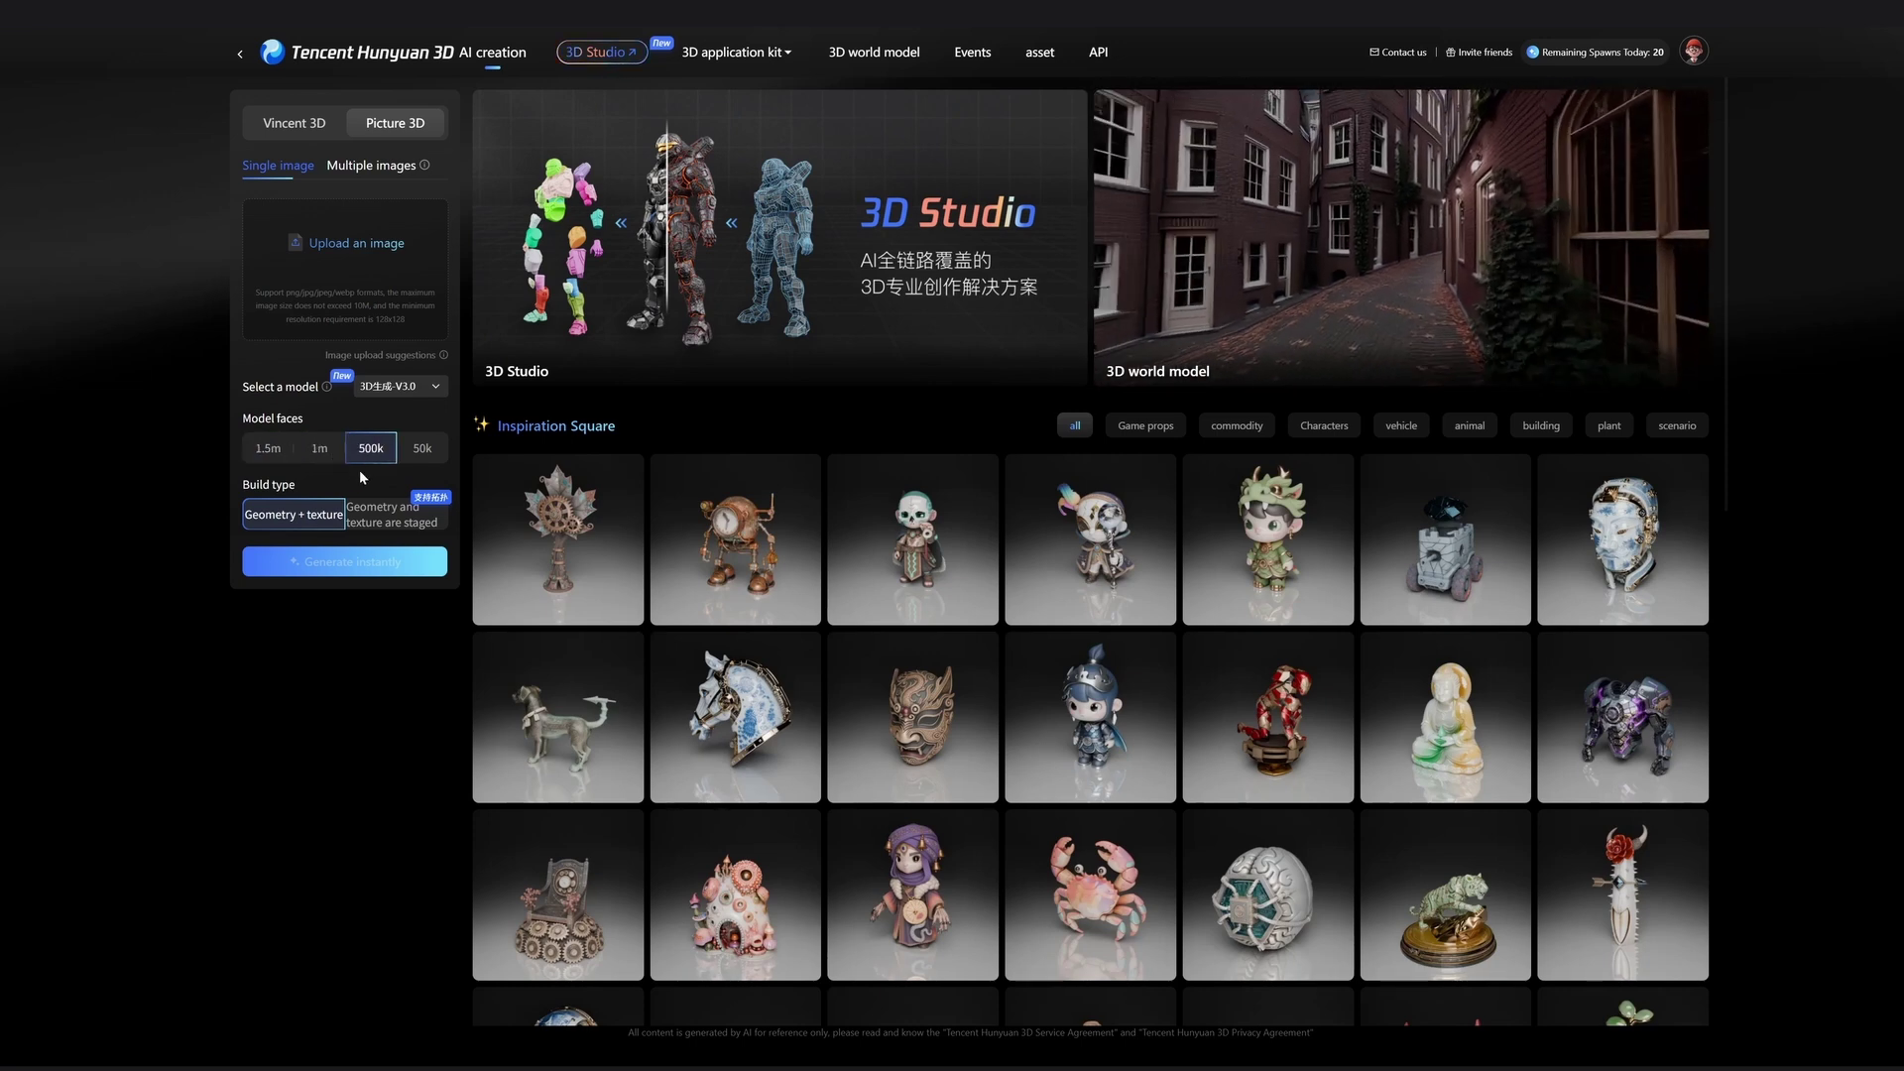
click(278, 451)
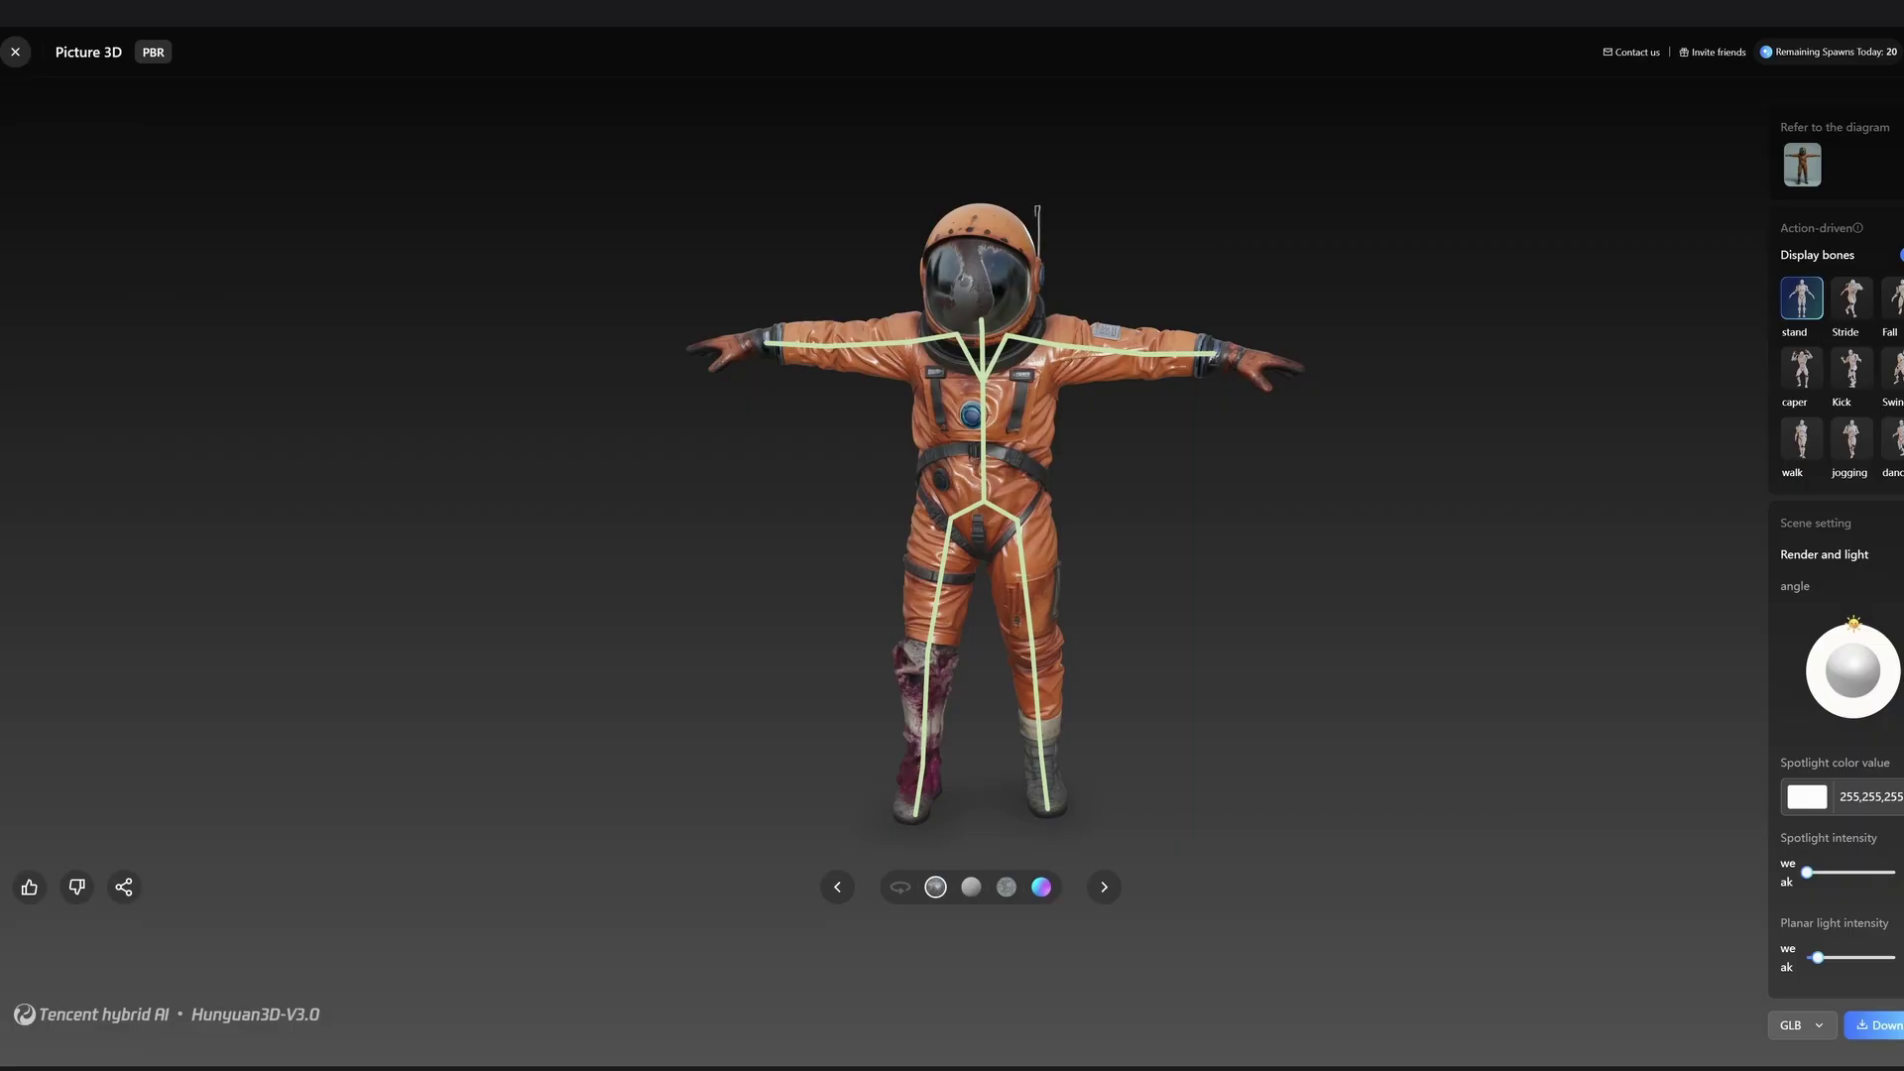
- Inspect the orange astronaut model from other angles and compare it with its reference image
drag(896, 476, 1900, 510)
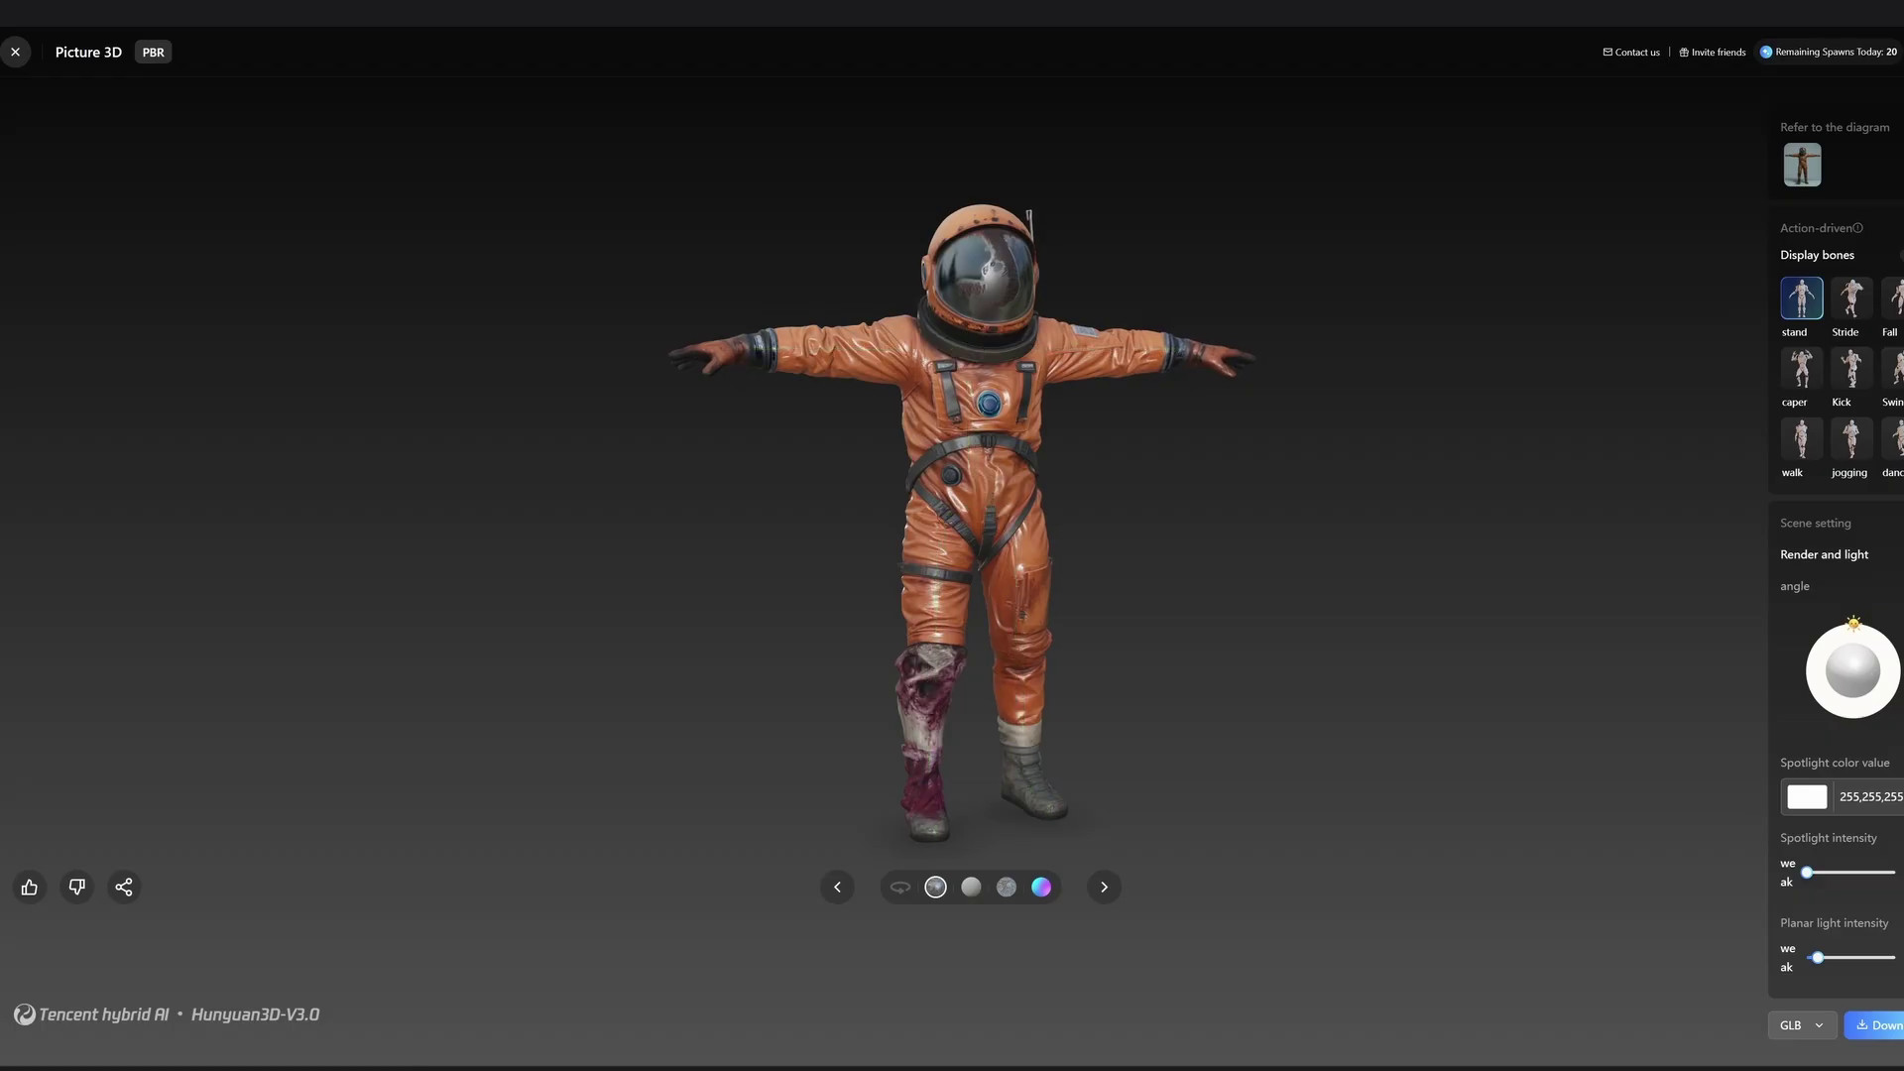
click(1802, 164)
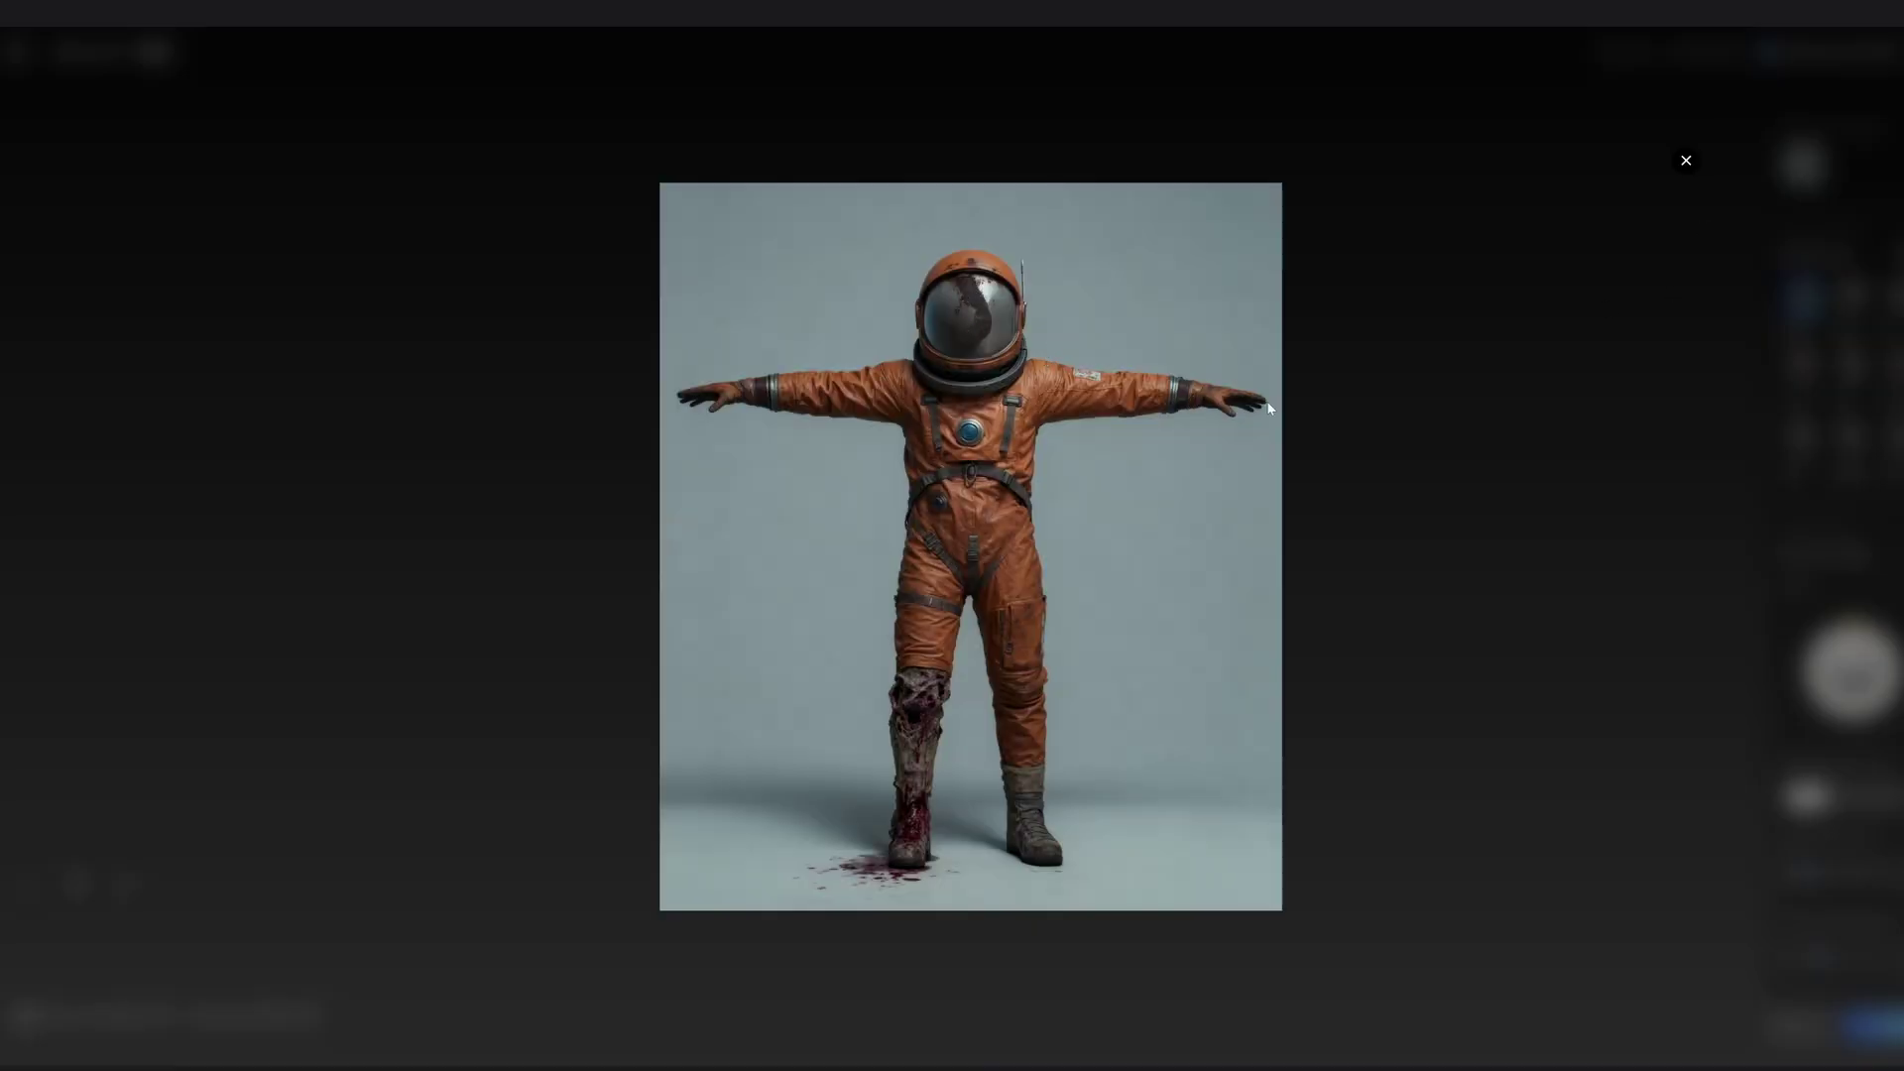
click(1686, 160)
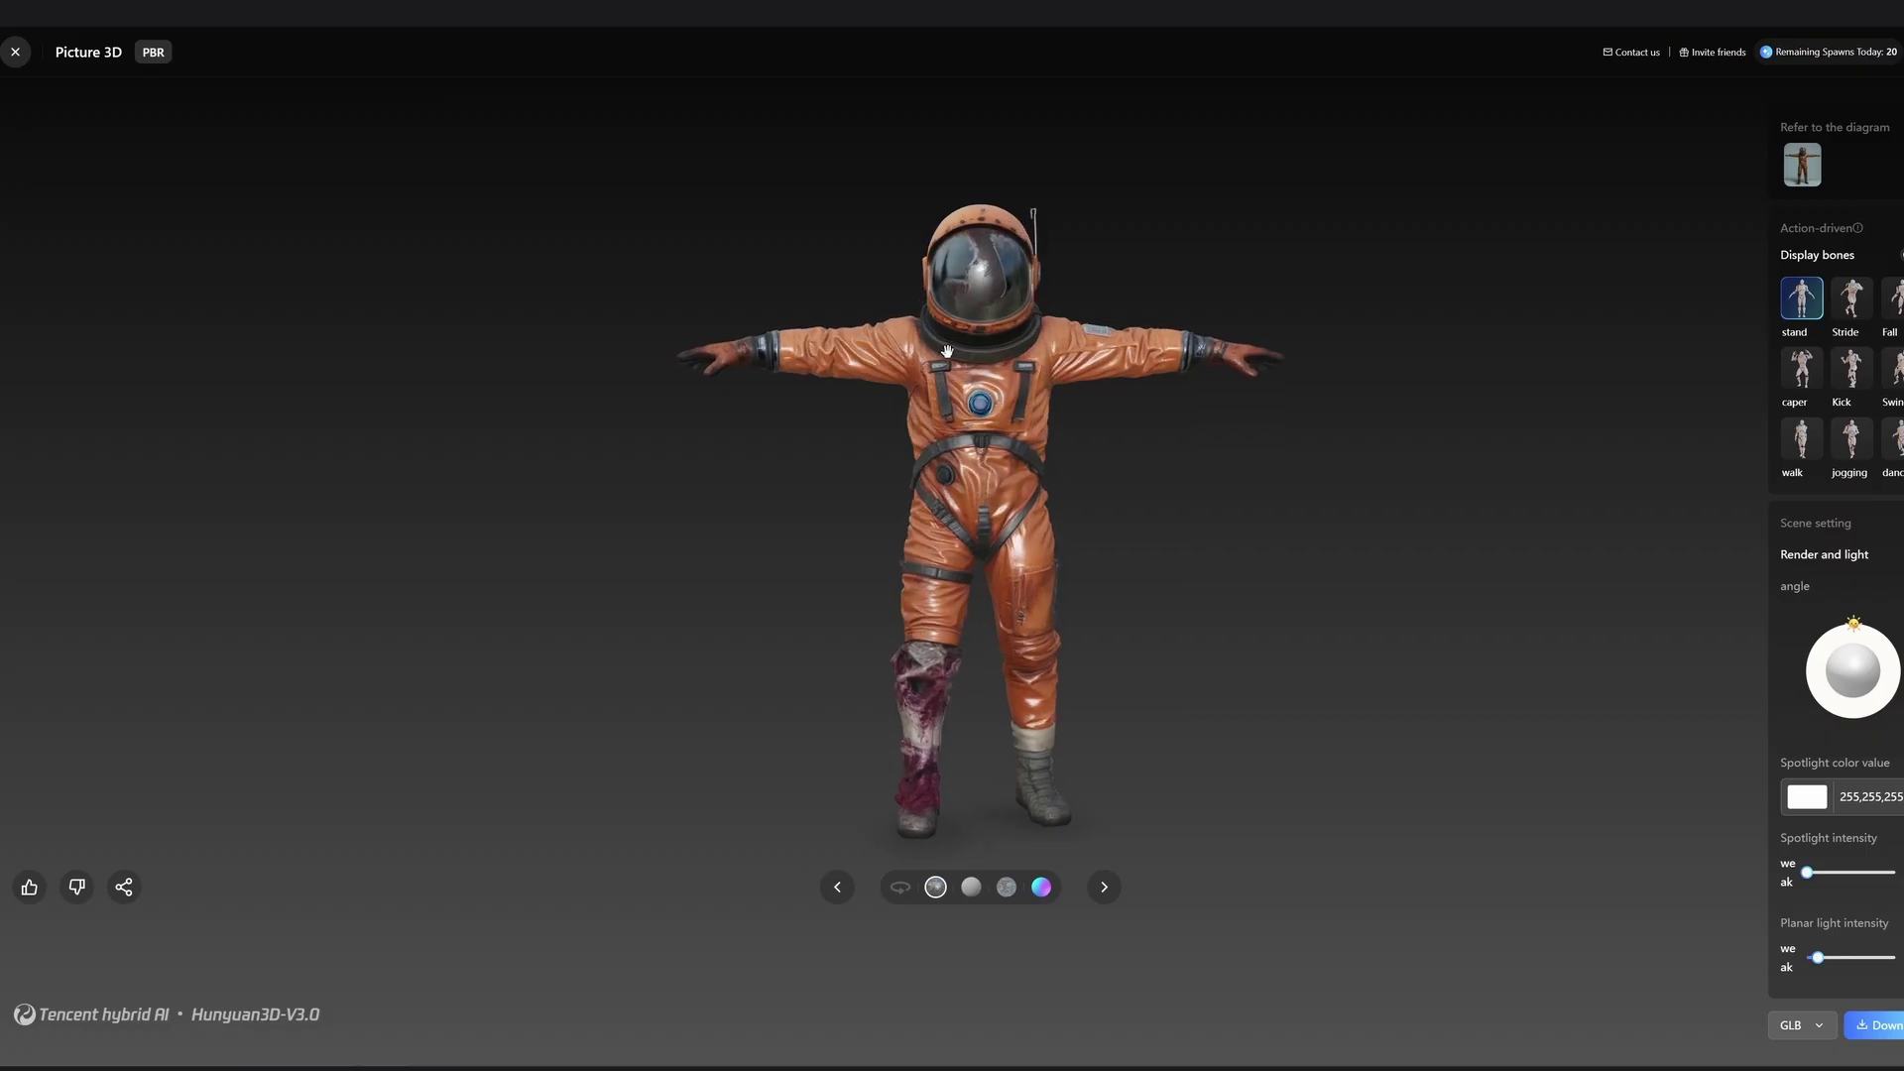
- Light the orange astronaut with a red 255,0,0 spotlight and lower the planar light to its weakest intensity
scroll(977, 667, down, 5)
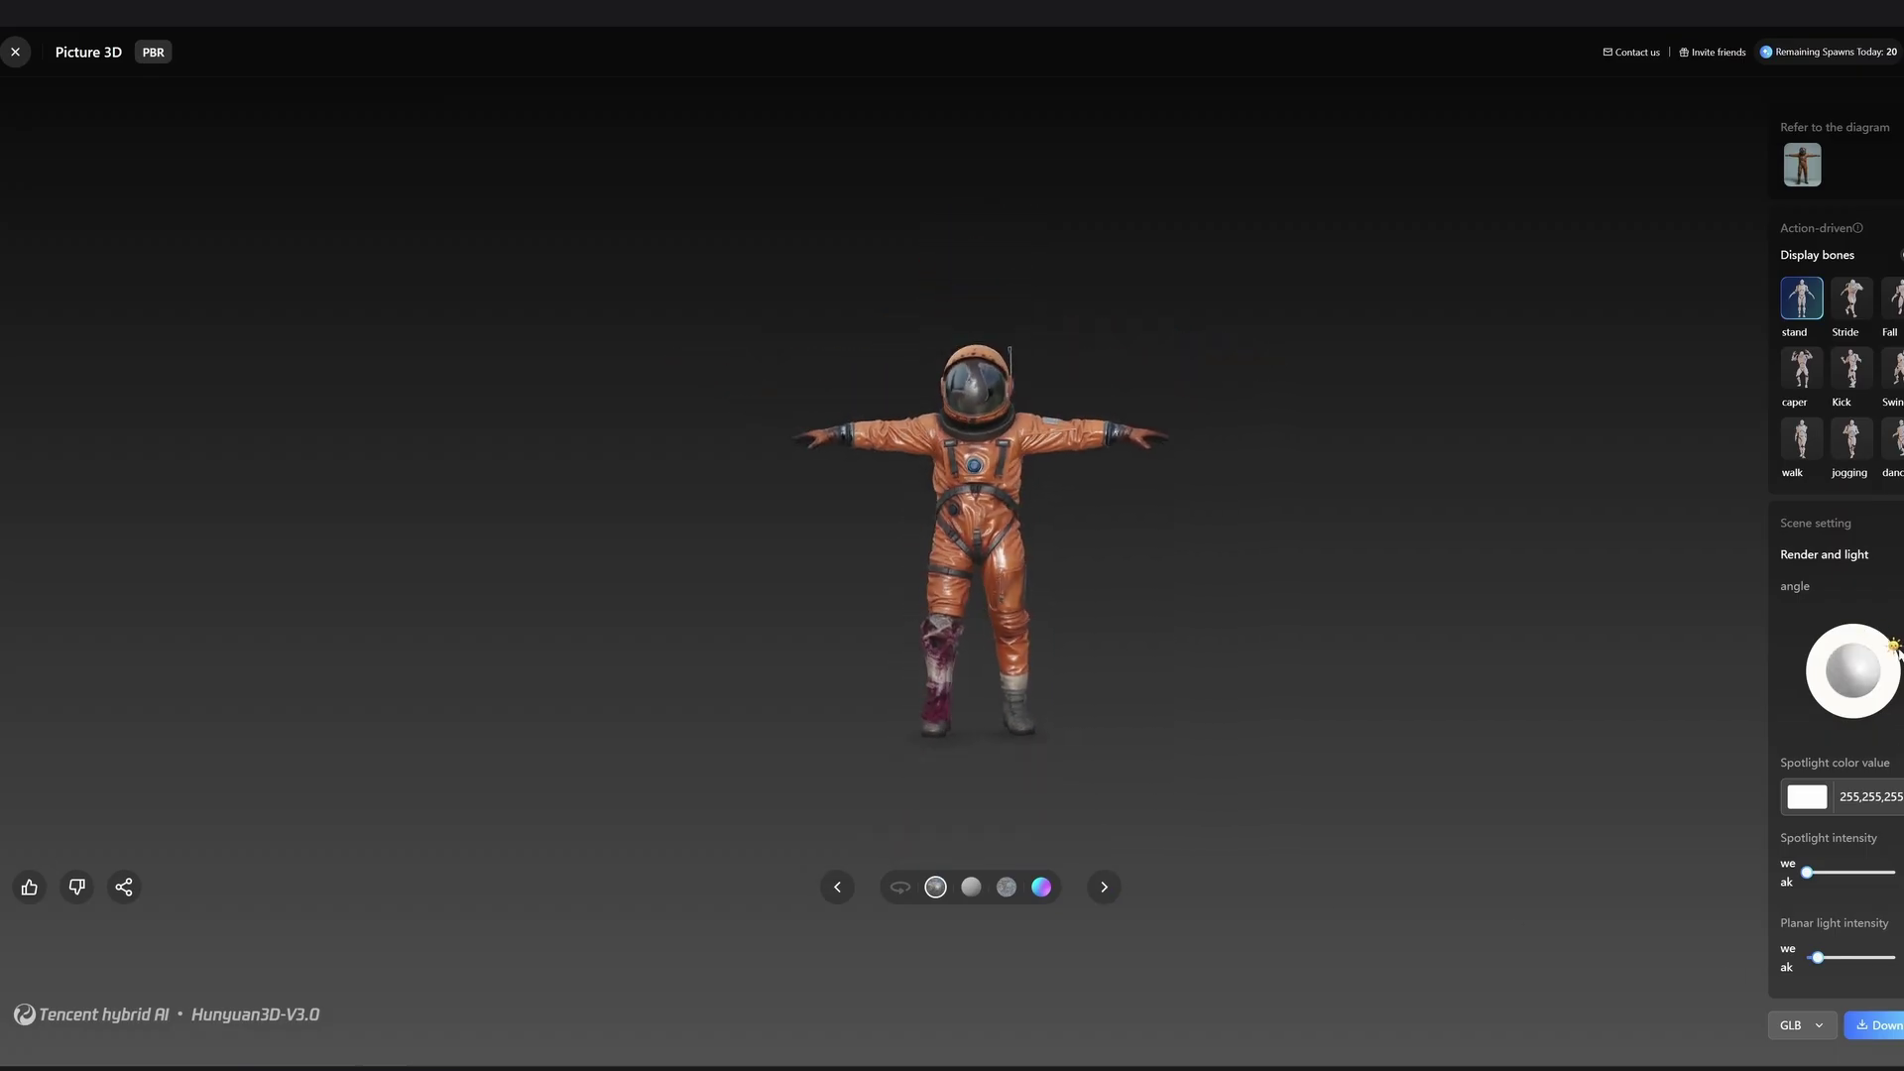
click(1808, 799)
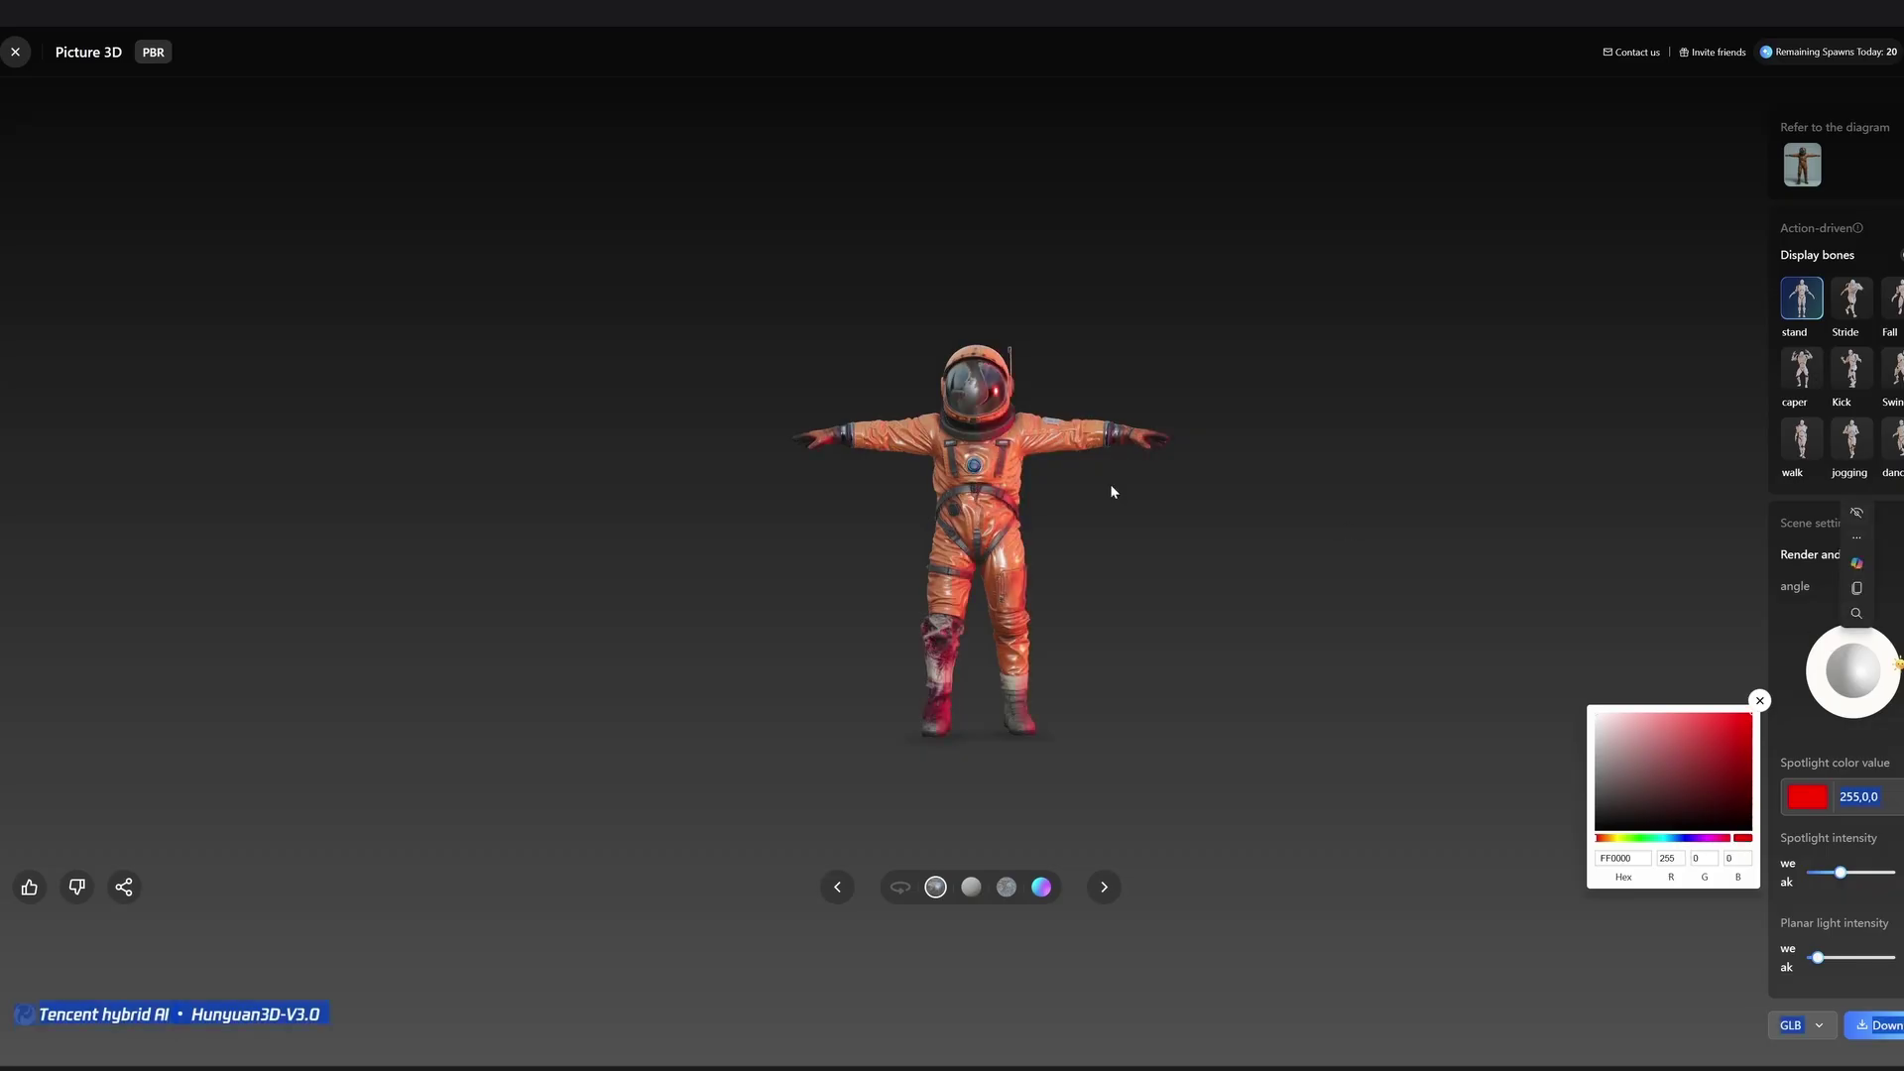
drag(1818, 960, 1814, 957)
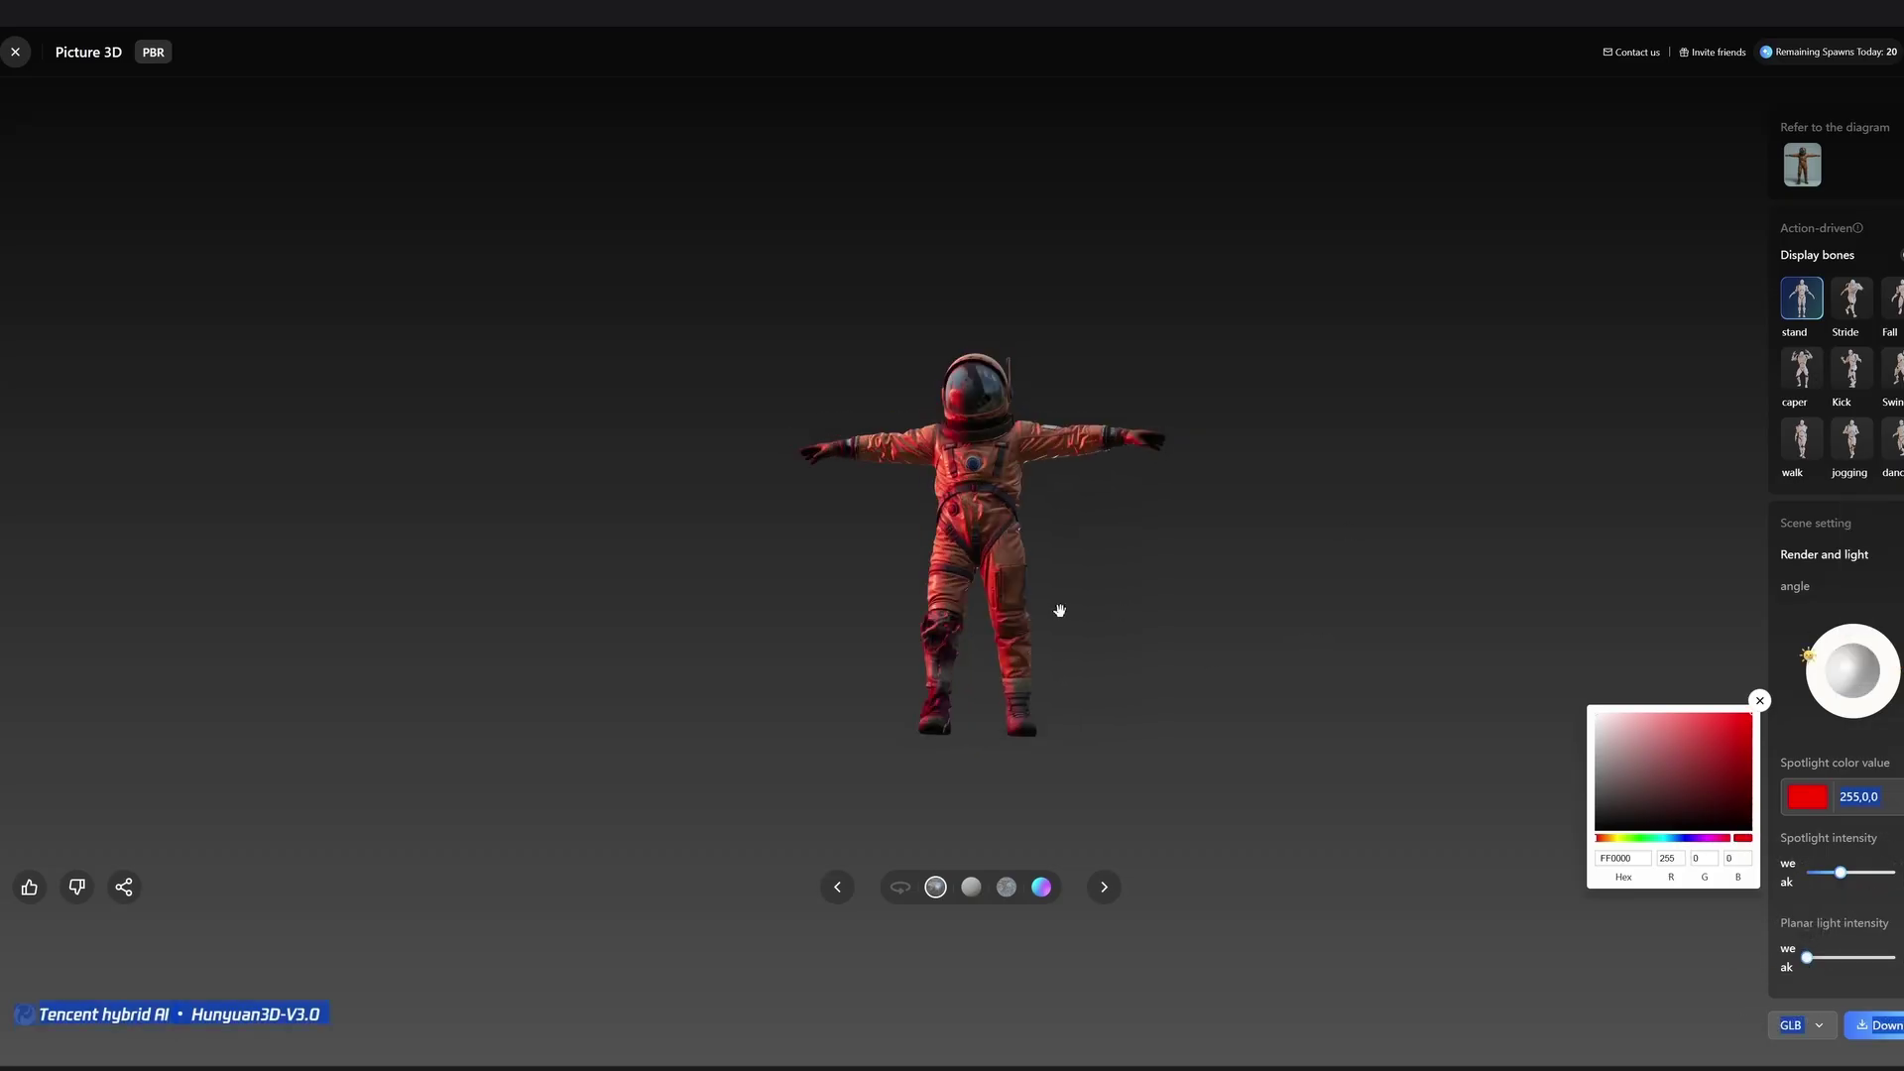
- Inspect the orange astronaut in the normal and untextured geometry displays, and return to the textured display
click(1041, 886)
scroll(1016, 865, up, 5)
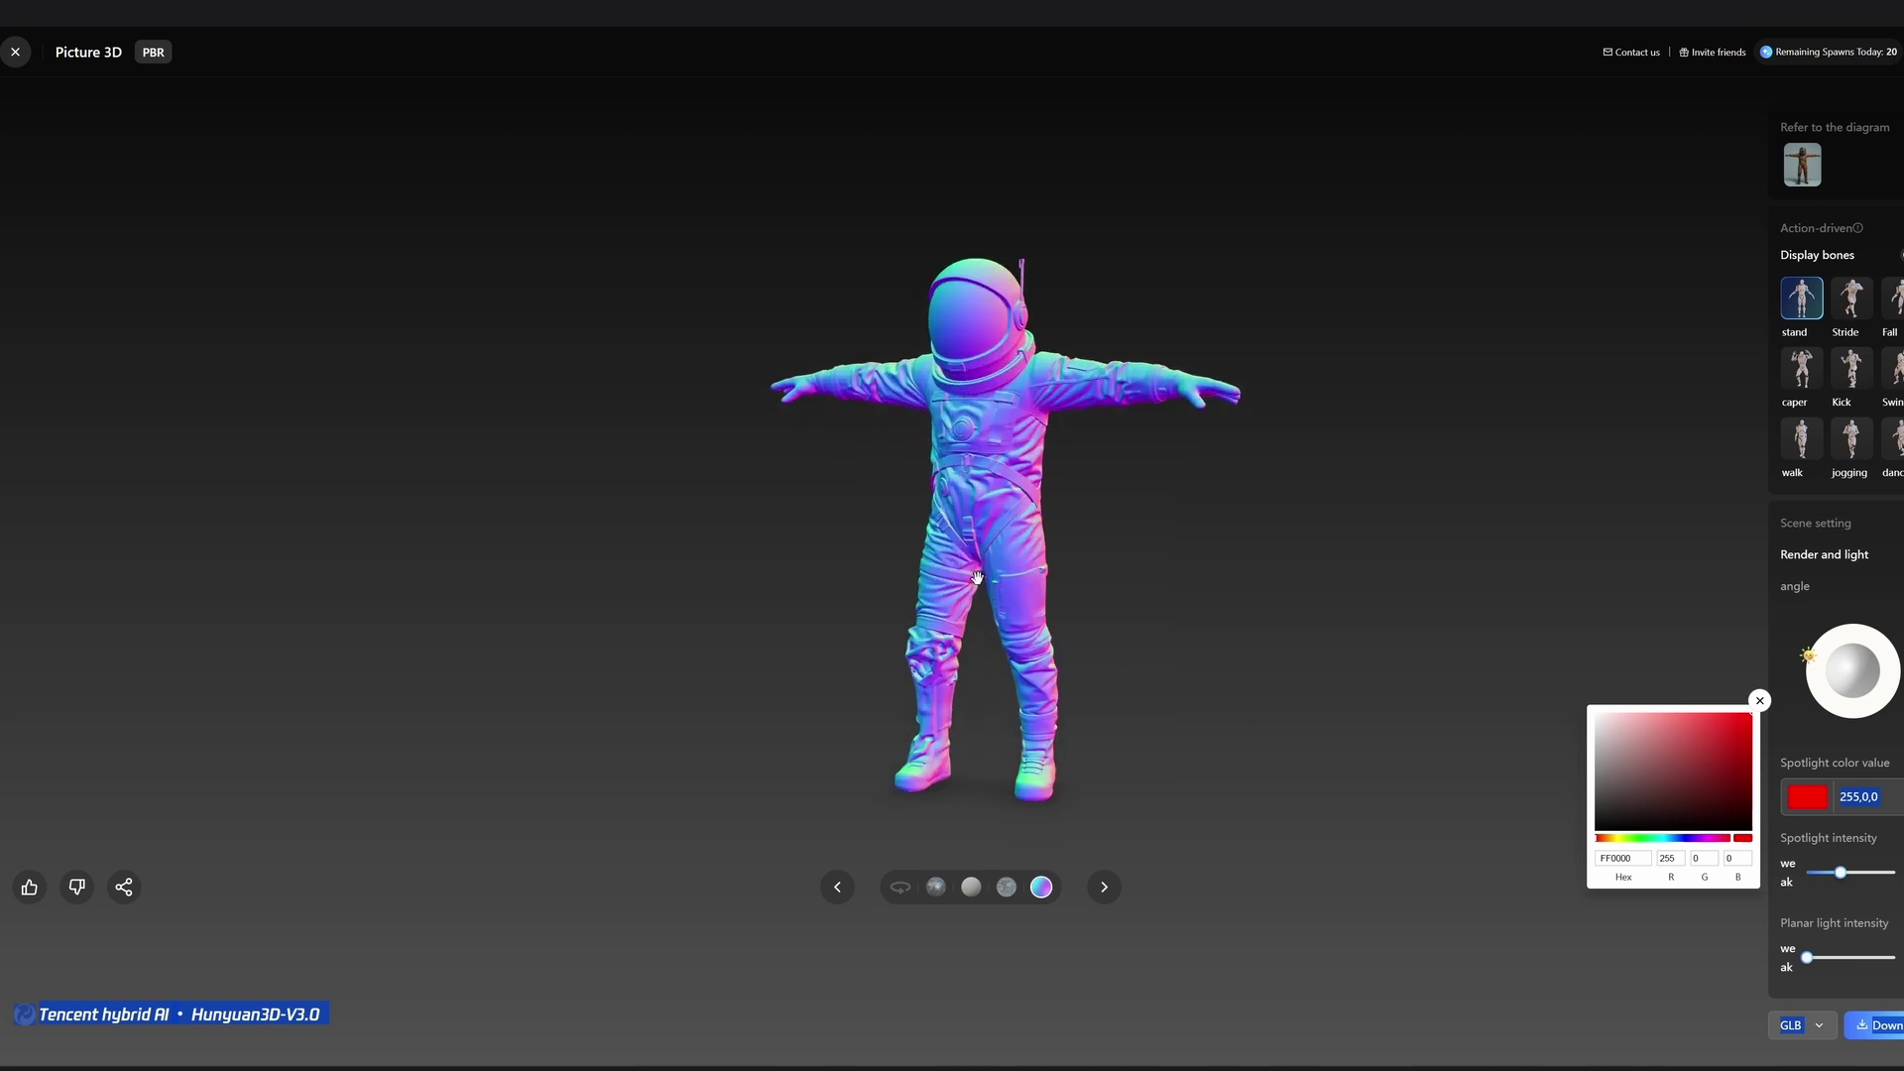
click(971, 886)
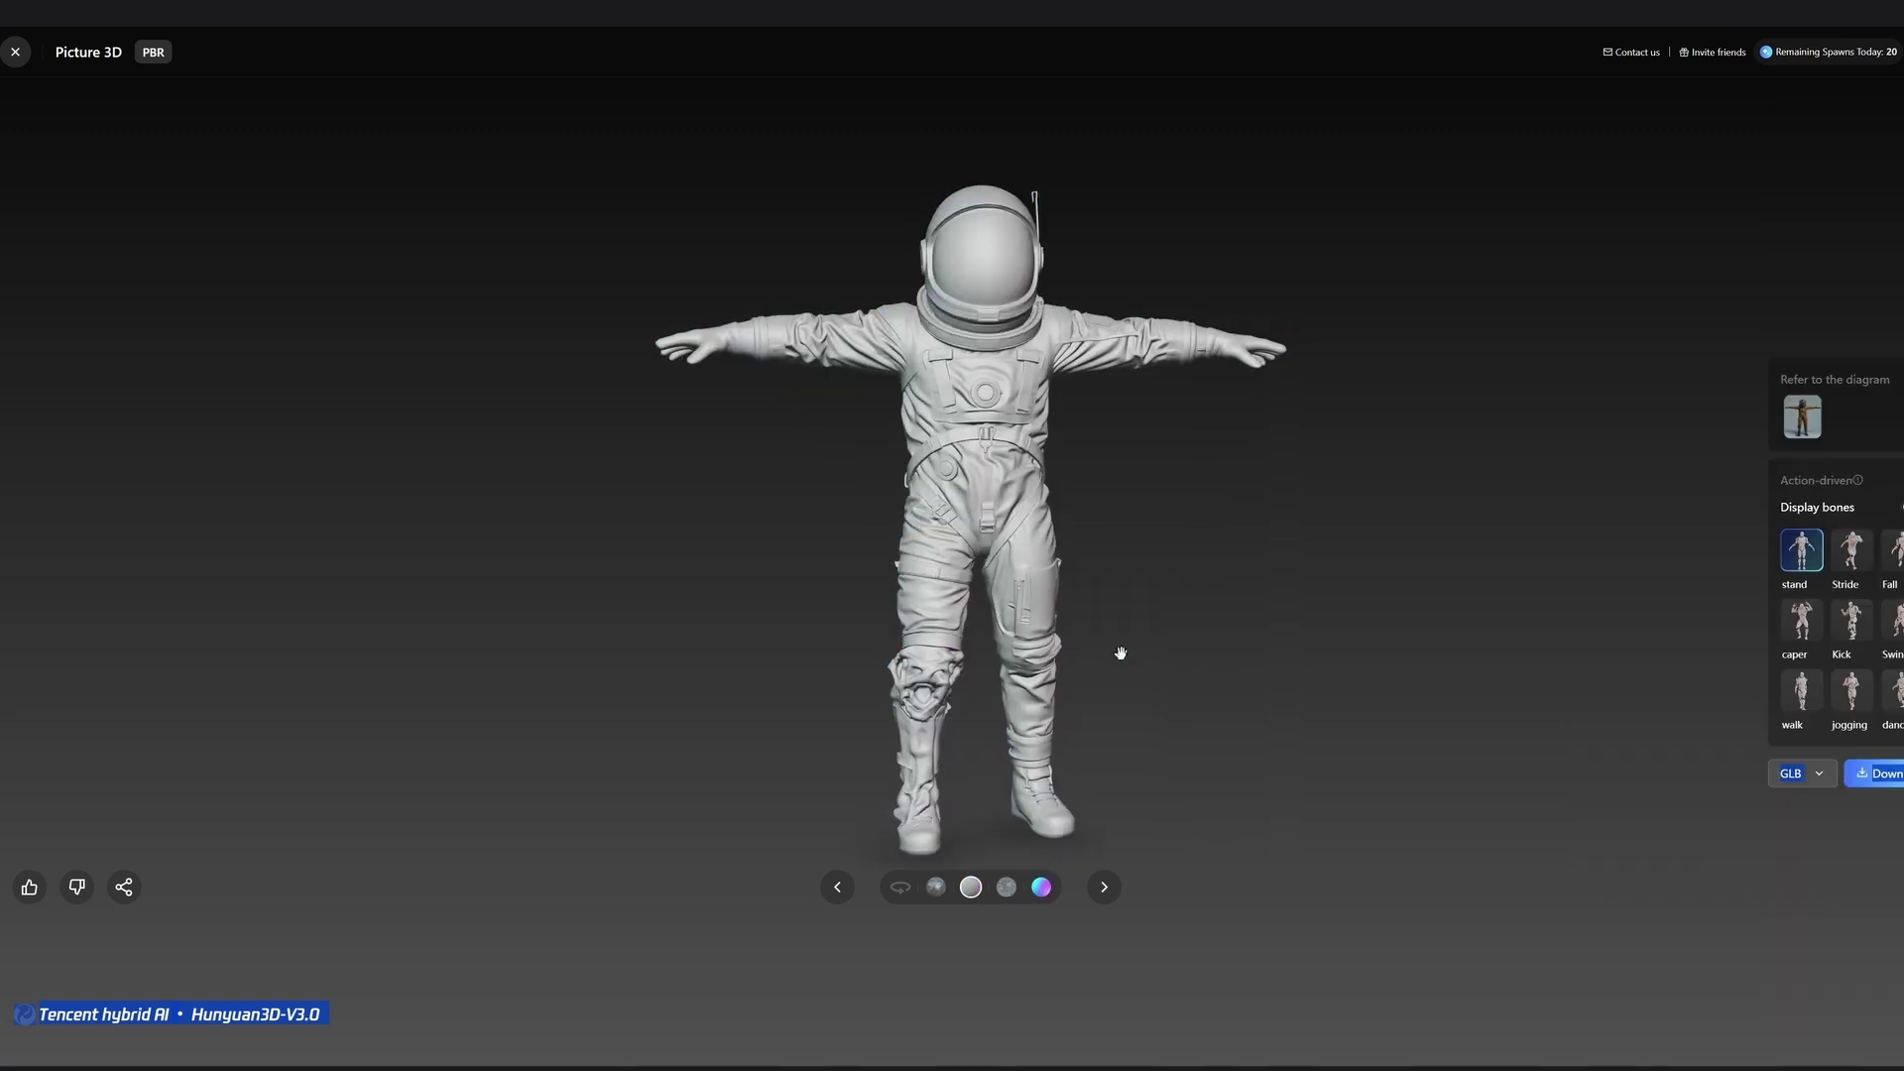
drag(1003, 649, 958, 860)
click(935, 886)
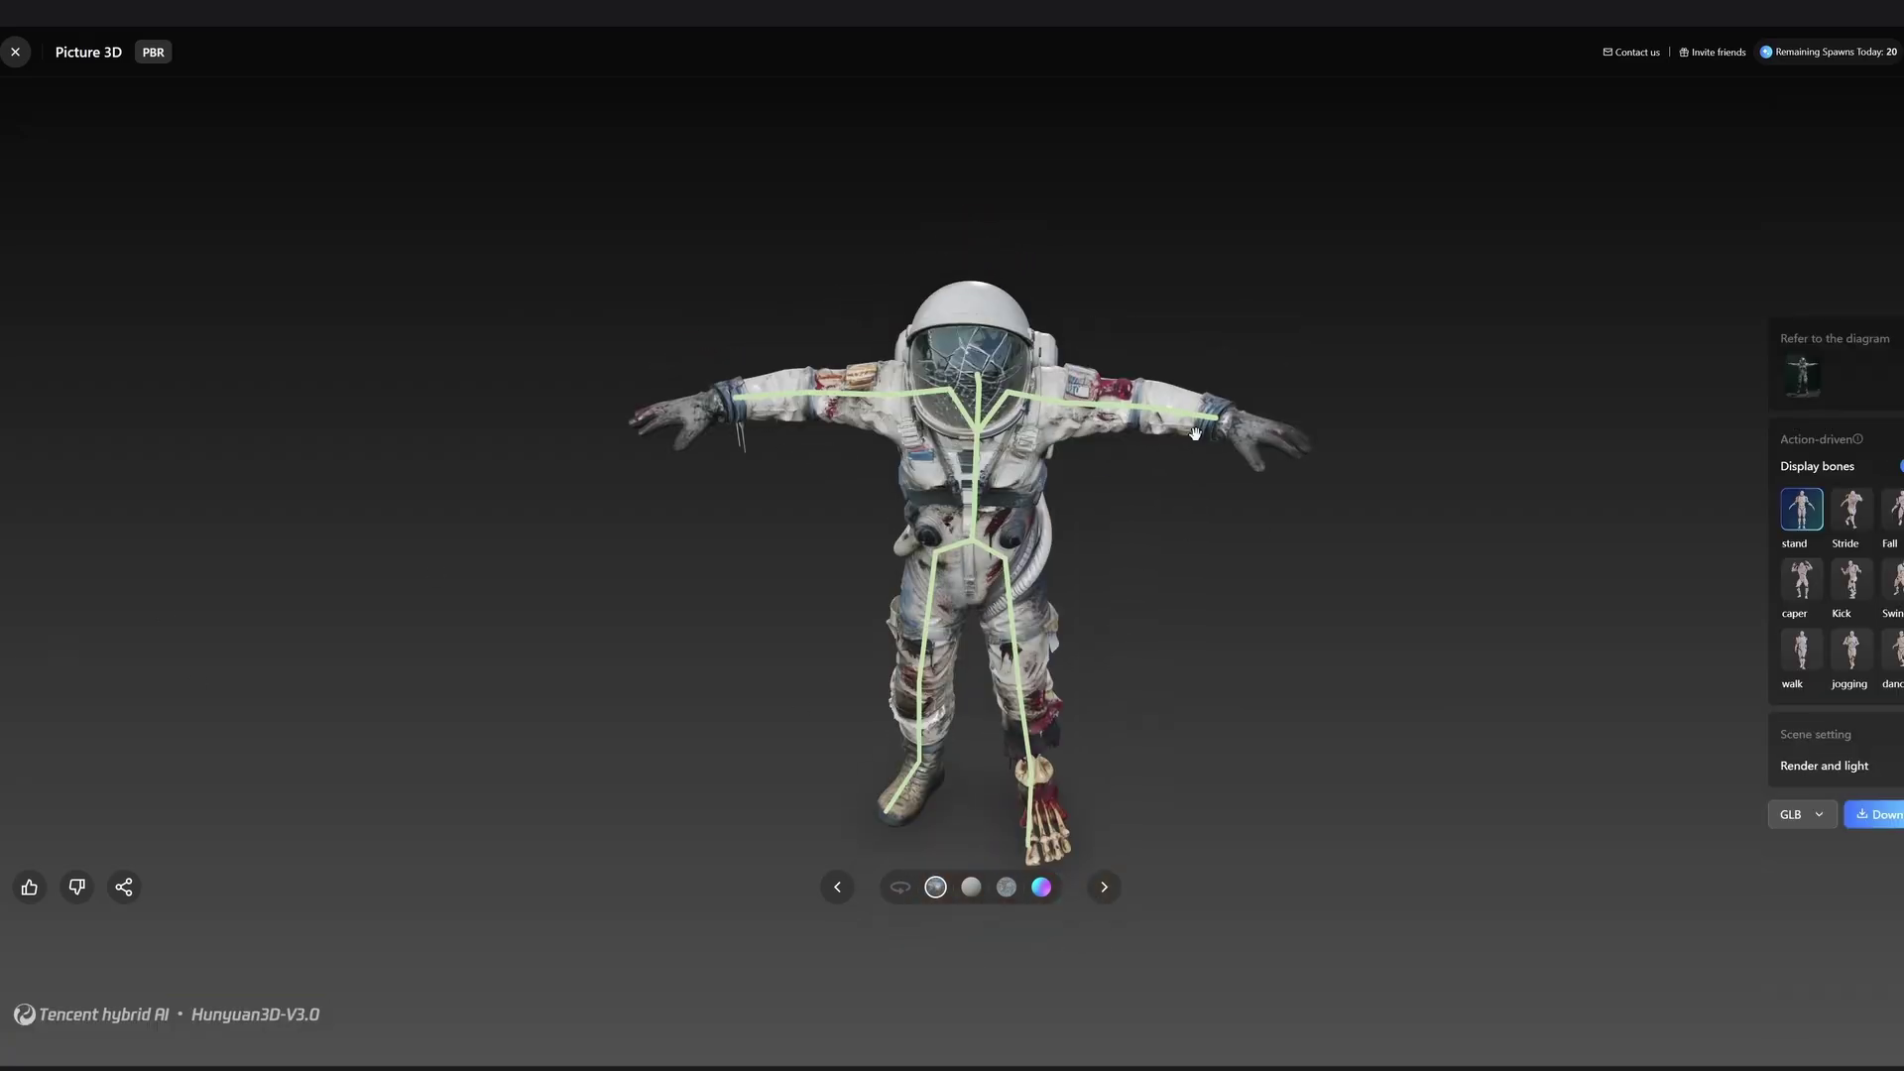
- Compare the white and blue astronaut models with their reference images, and check the blue one's normals and texture
click(1800, 379)
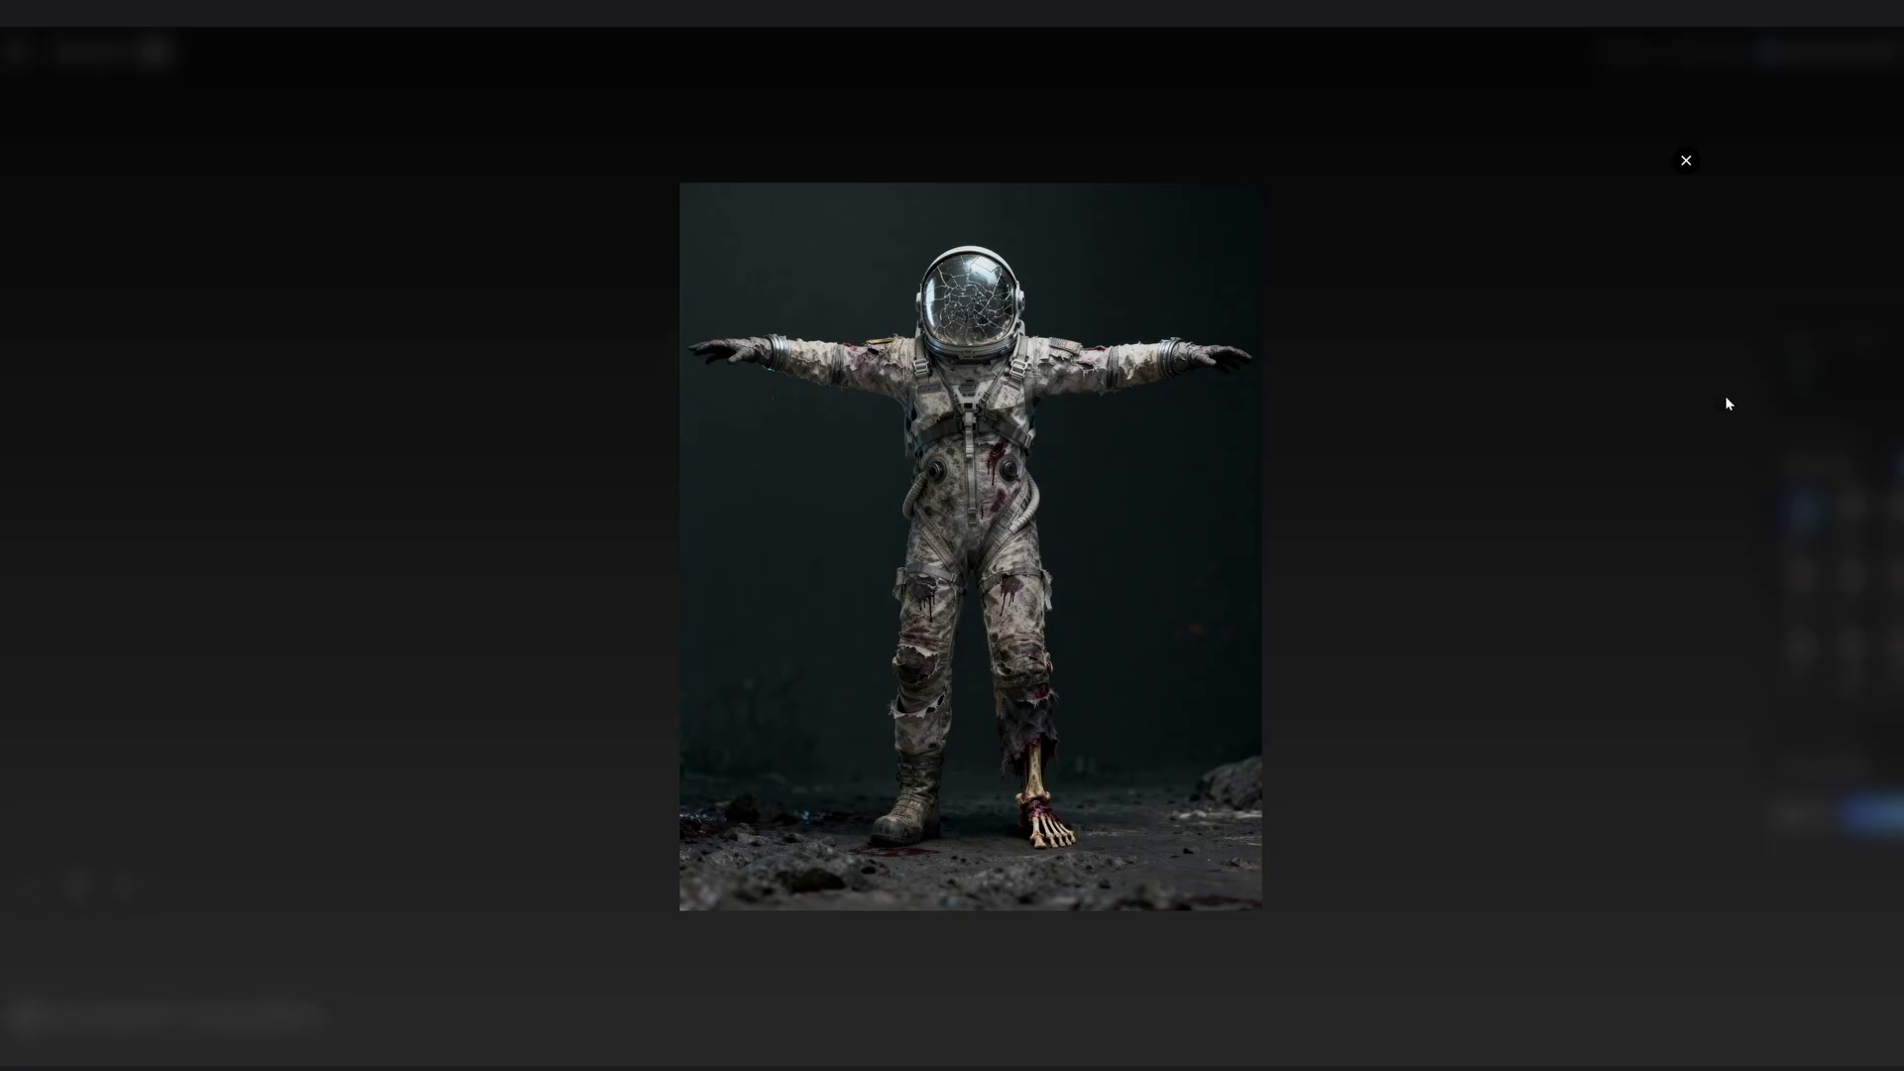
click(1505, 423)
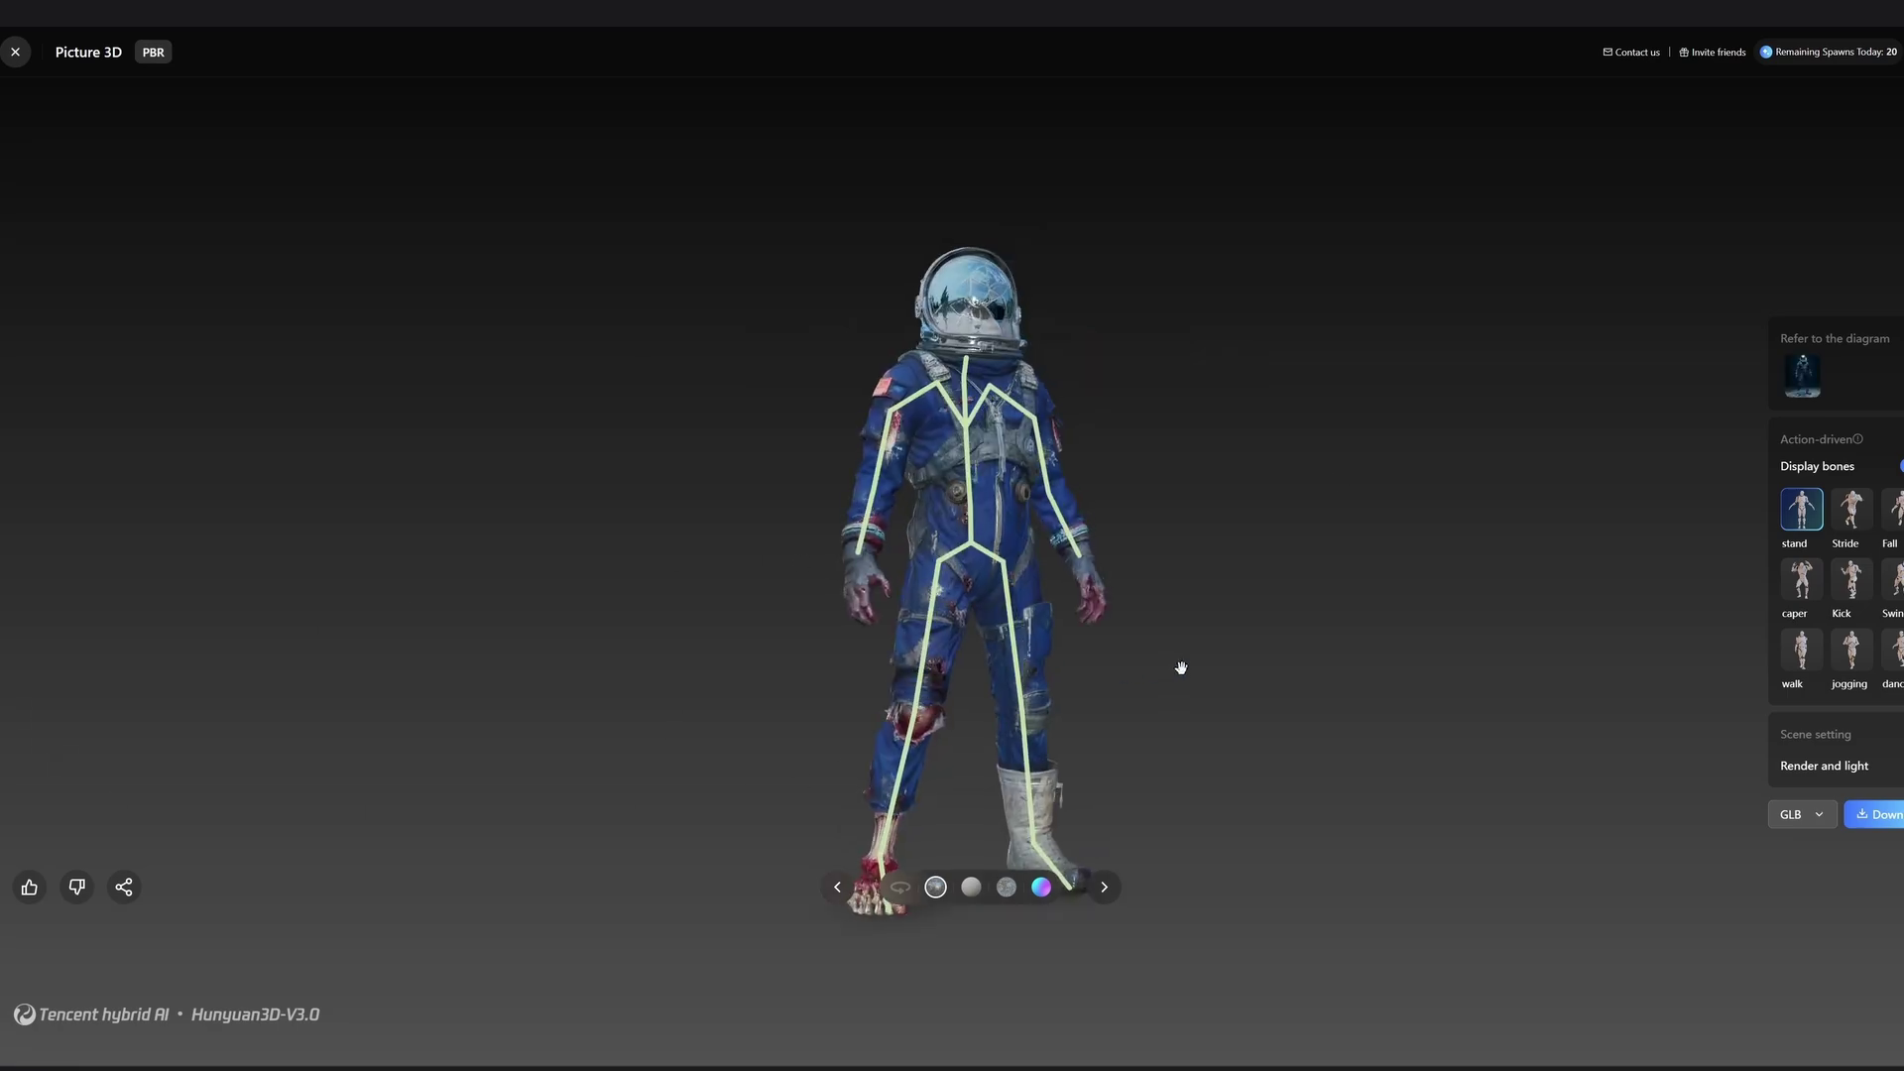
drag(1181, 668, 1077, 667)
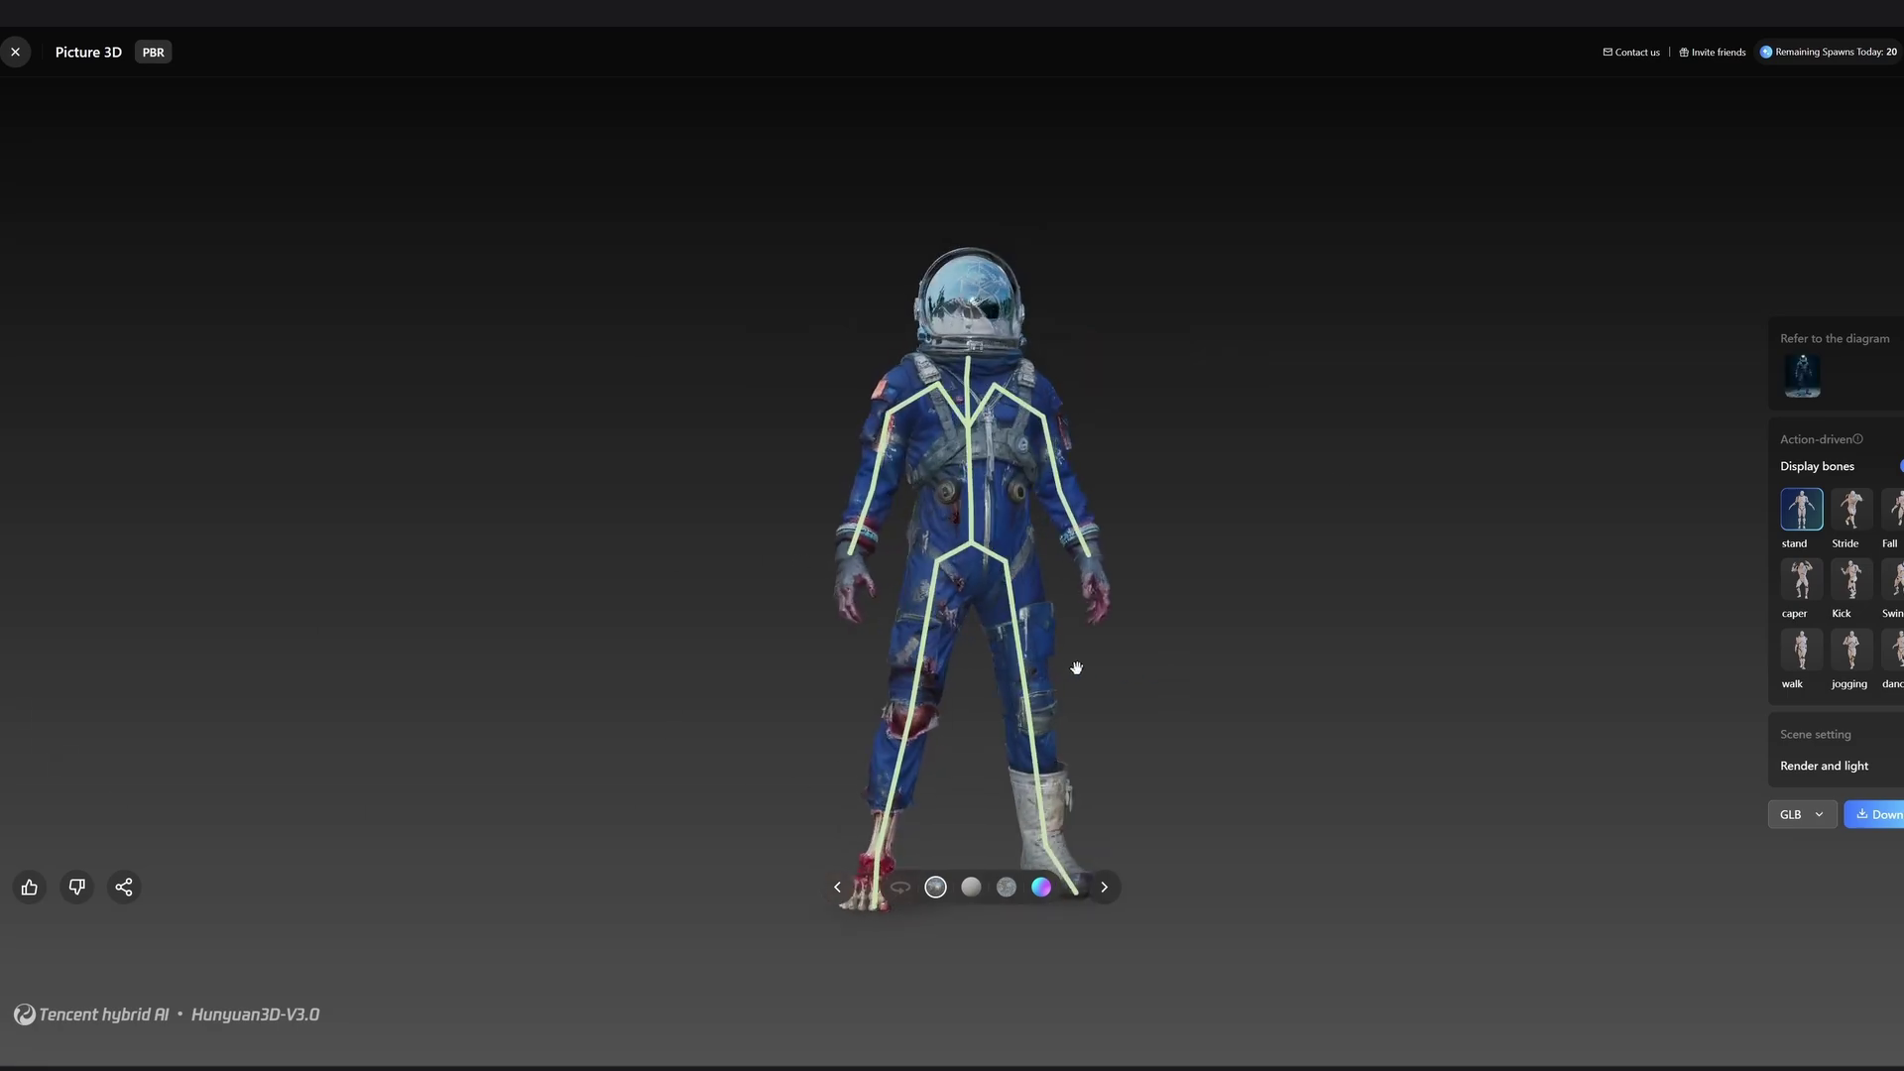
click(1801, 375)
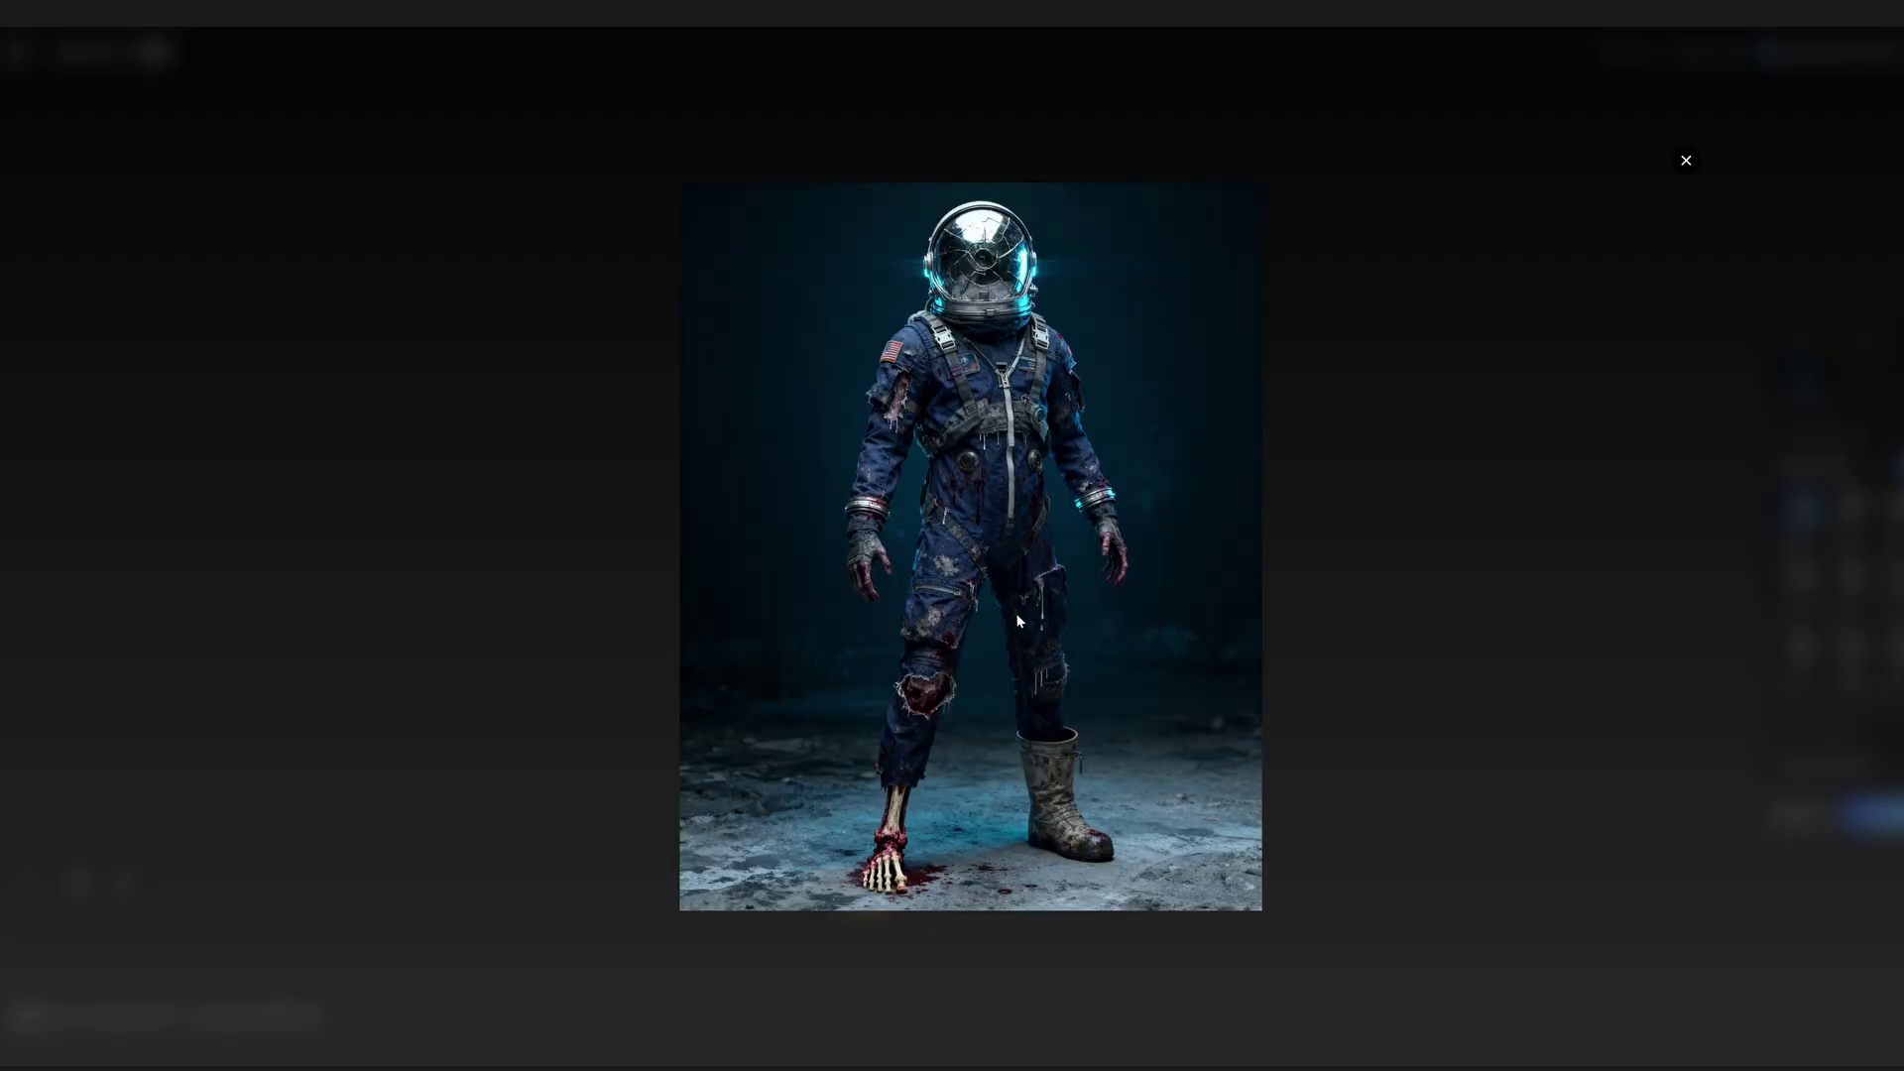
click(1685, 159)
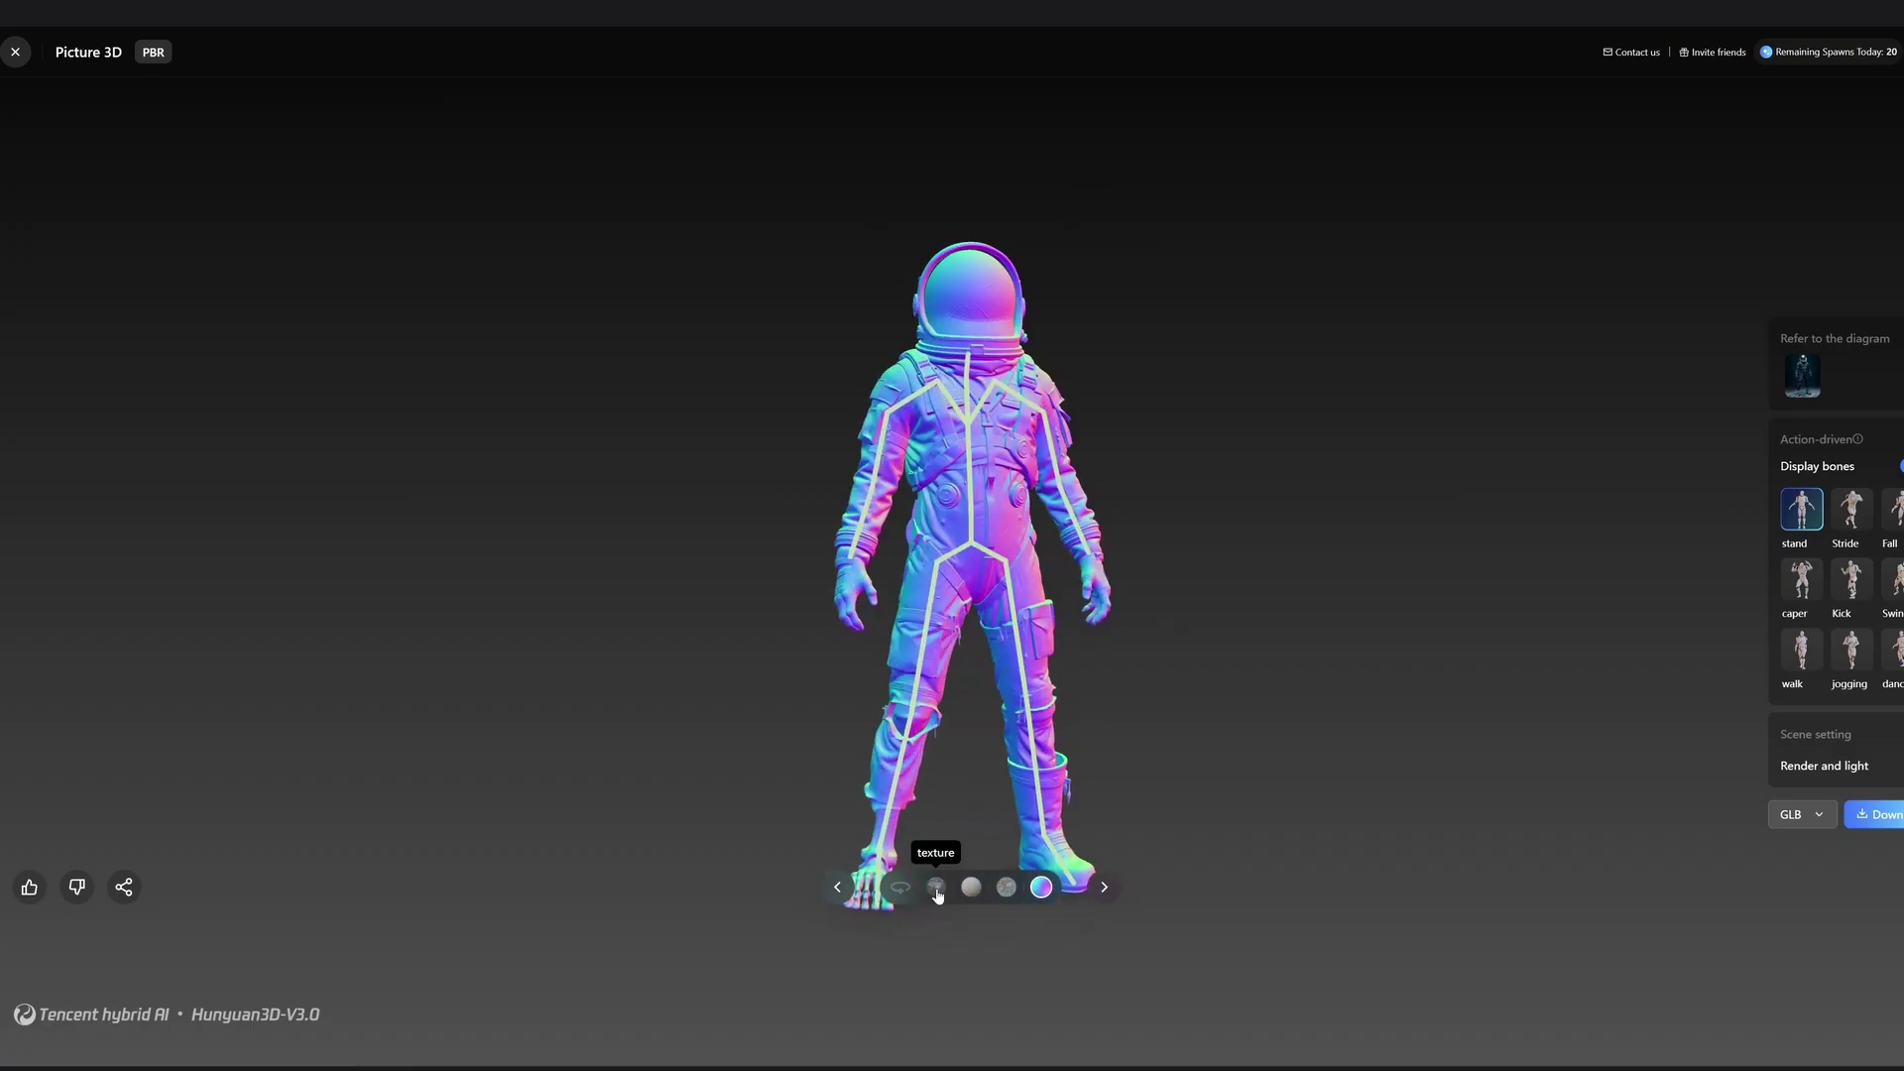
click(935, 886)
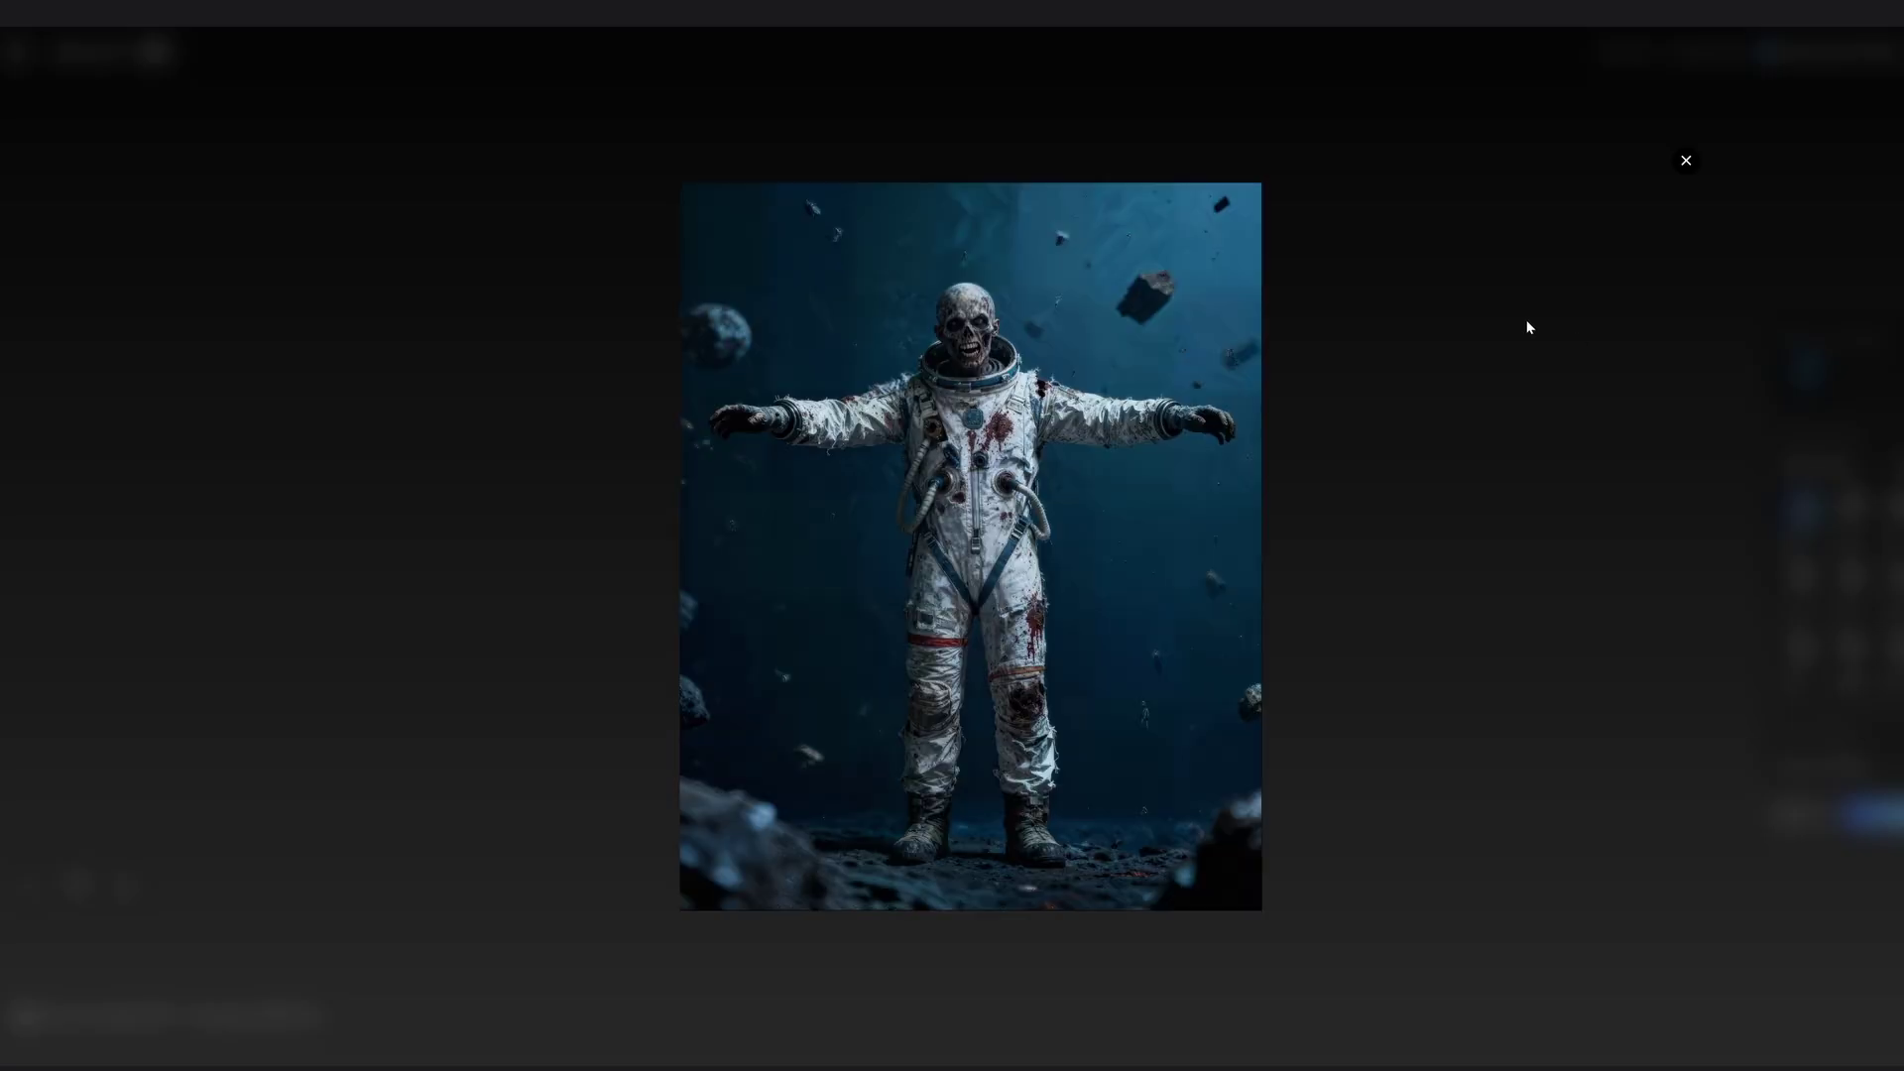
- Close the helmetless zombie astronaut's reference image and inspect its model in the normal and textured displays
click(1521, 314)
click(1041, 887)
click(935, 887)
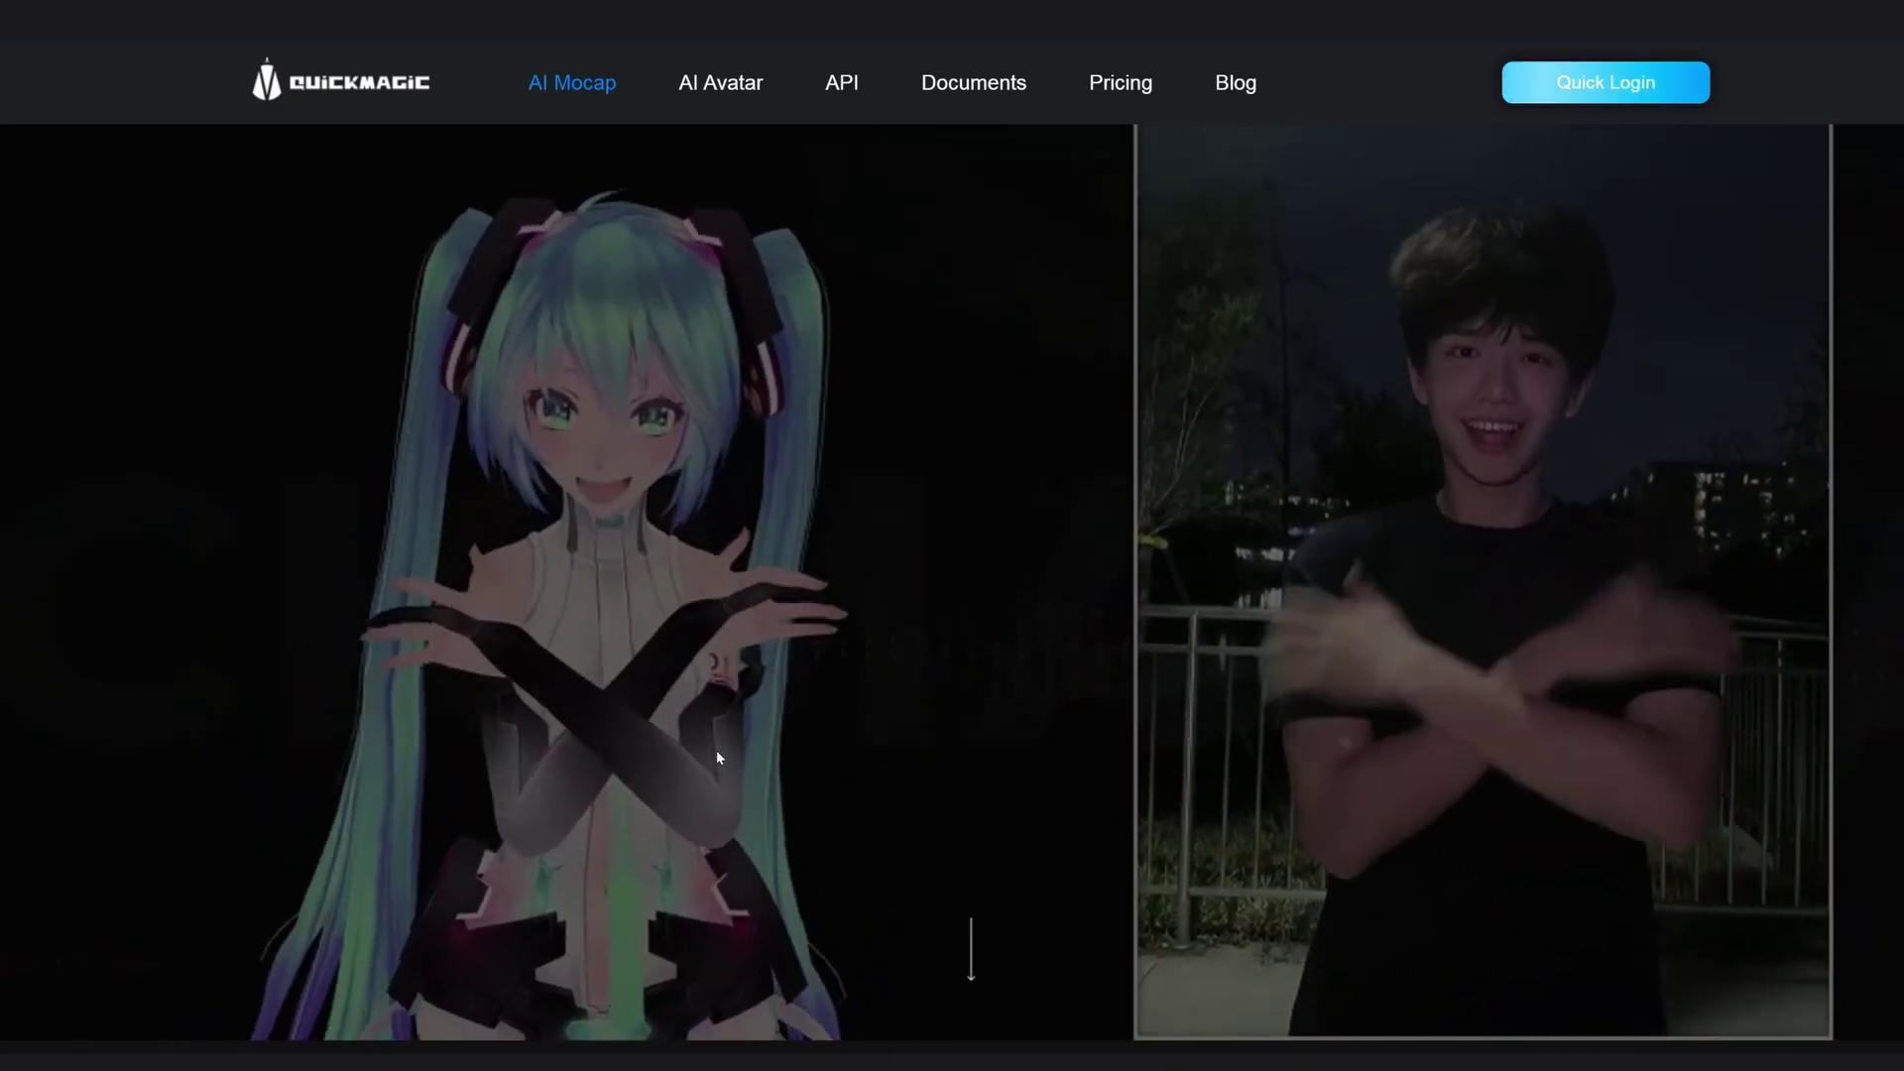
- Switch to the QuickMagic website and look through its user examples and supported software and export formats
scroll(722, 752, down, 10)
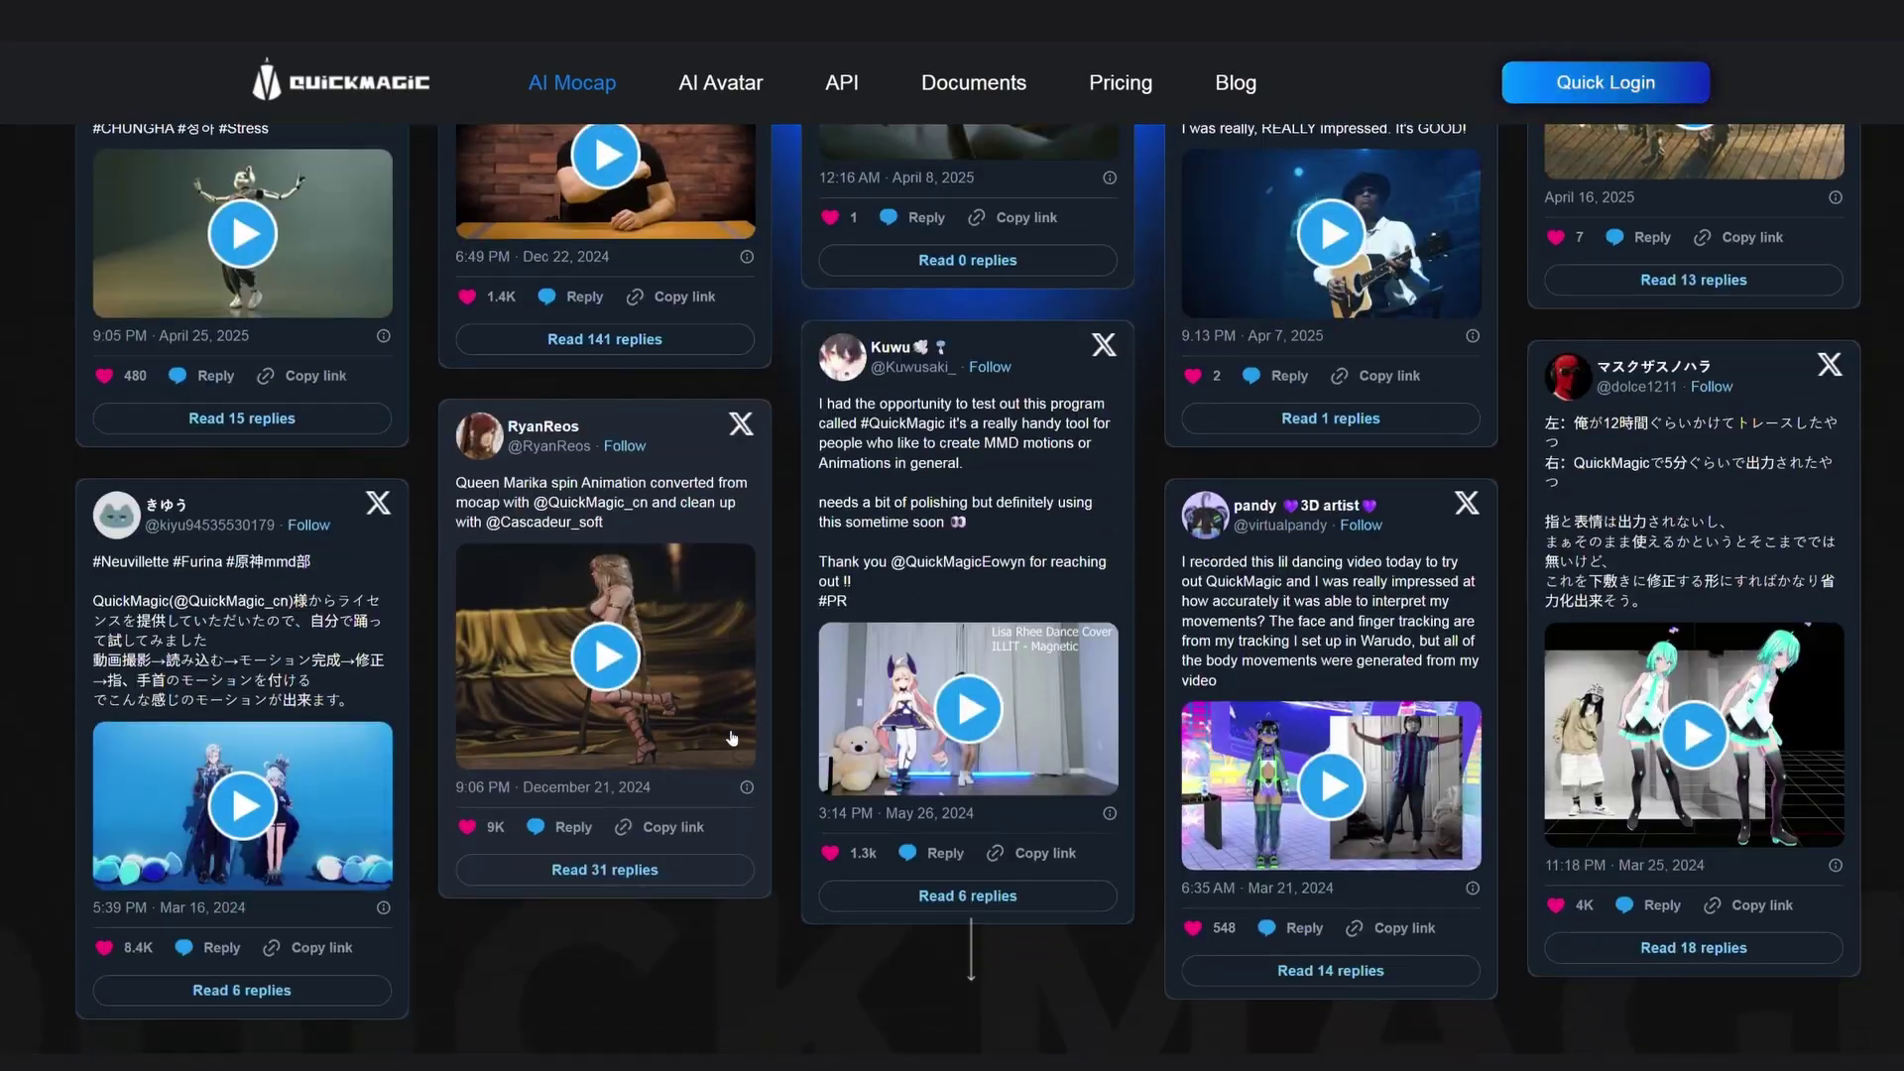
scroll(731, 738, down, 15)
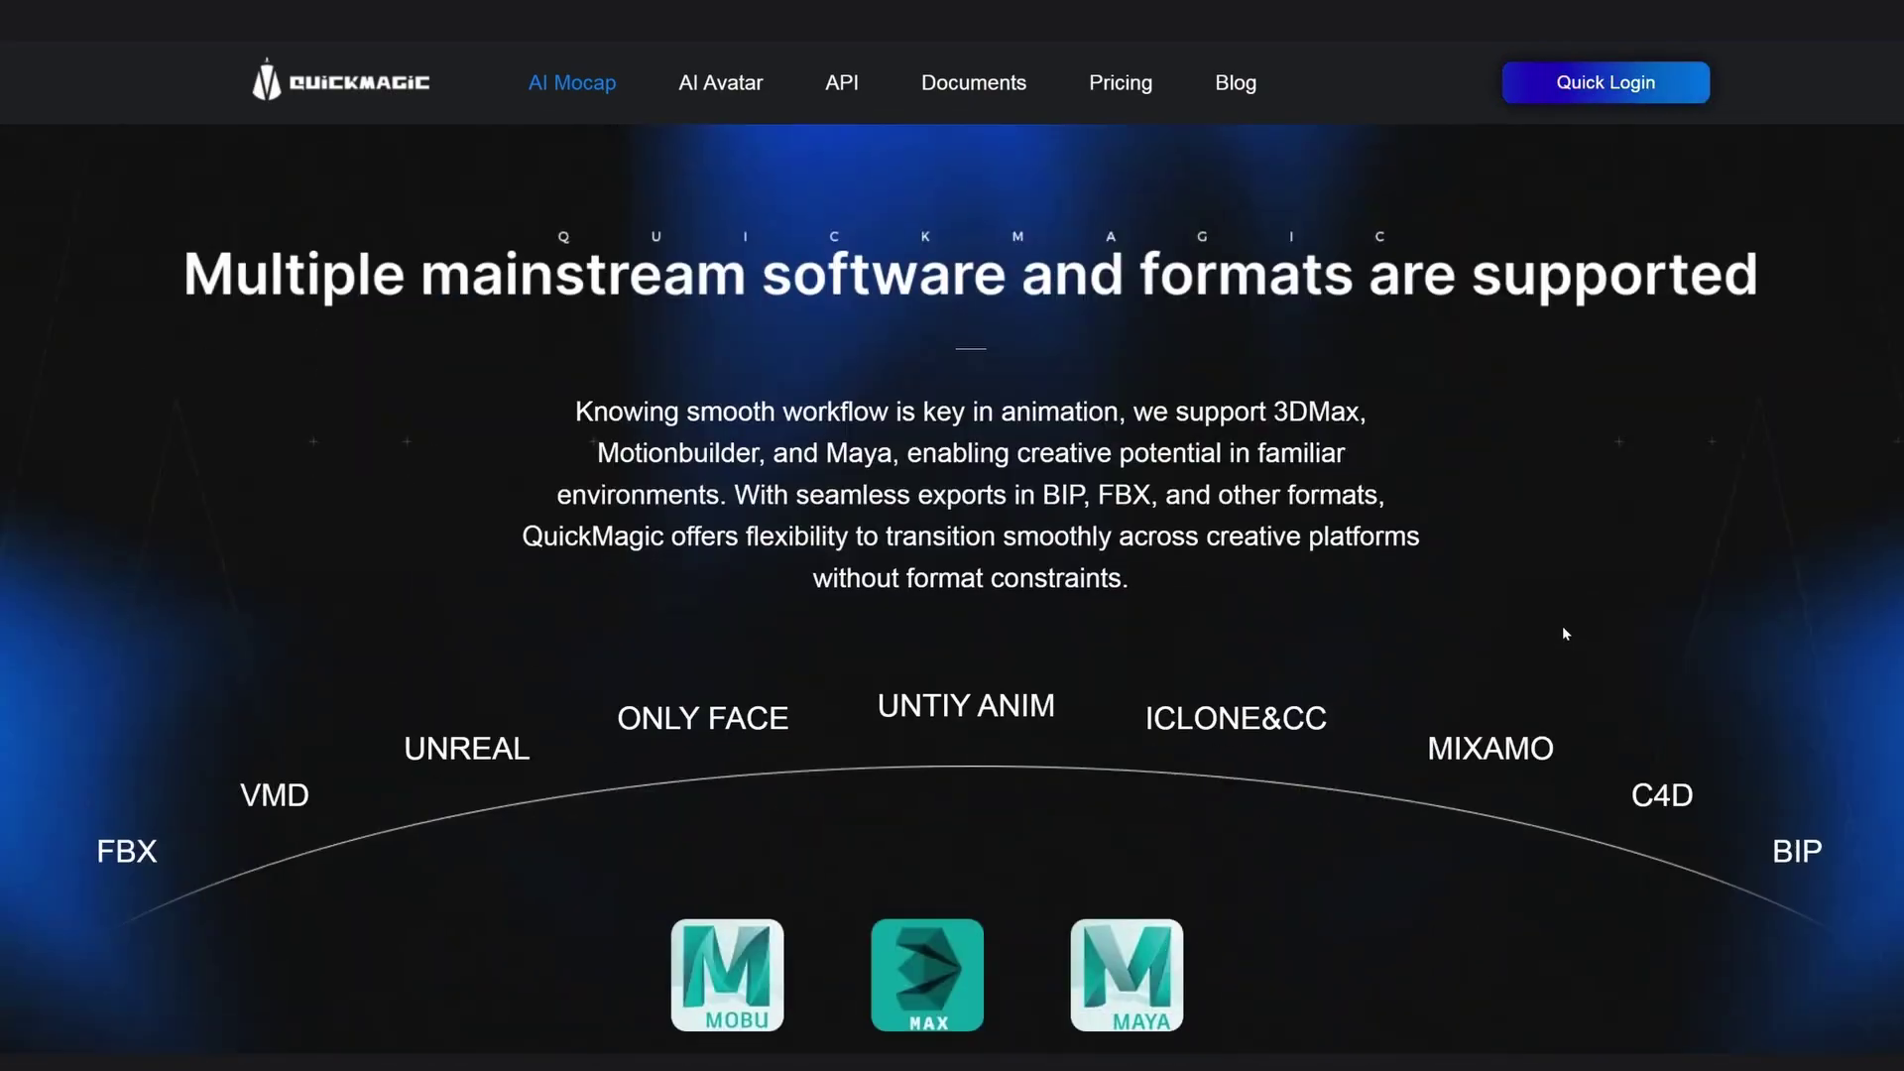
scroll(1563, 633, down, 4)
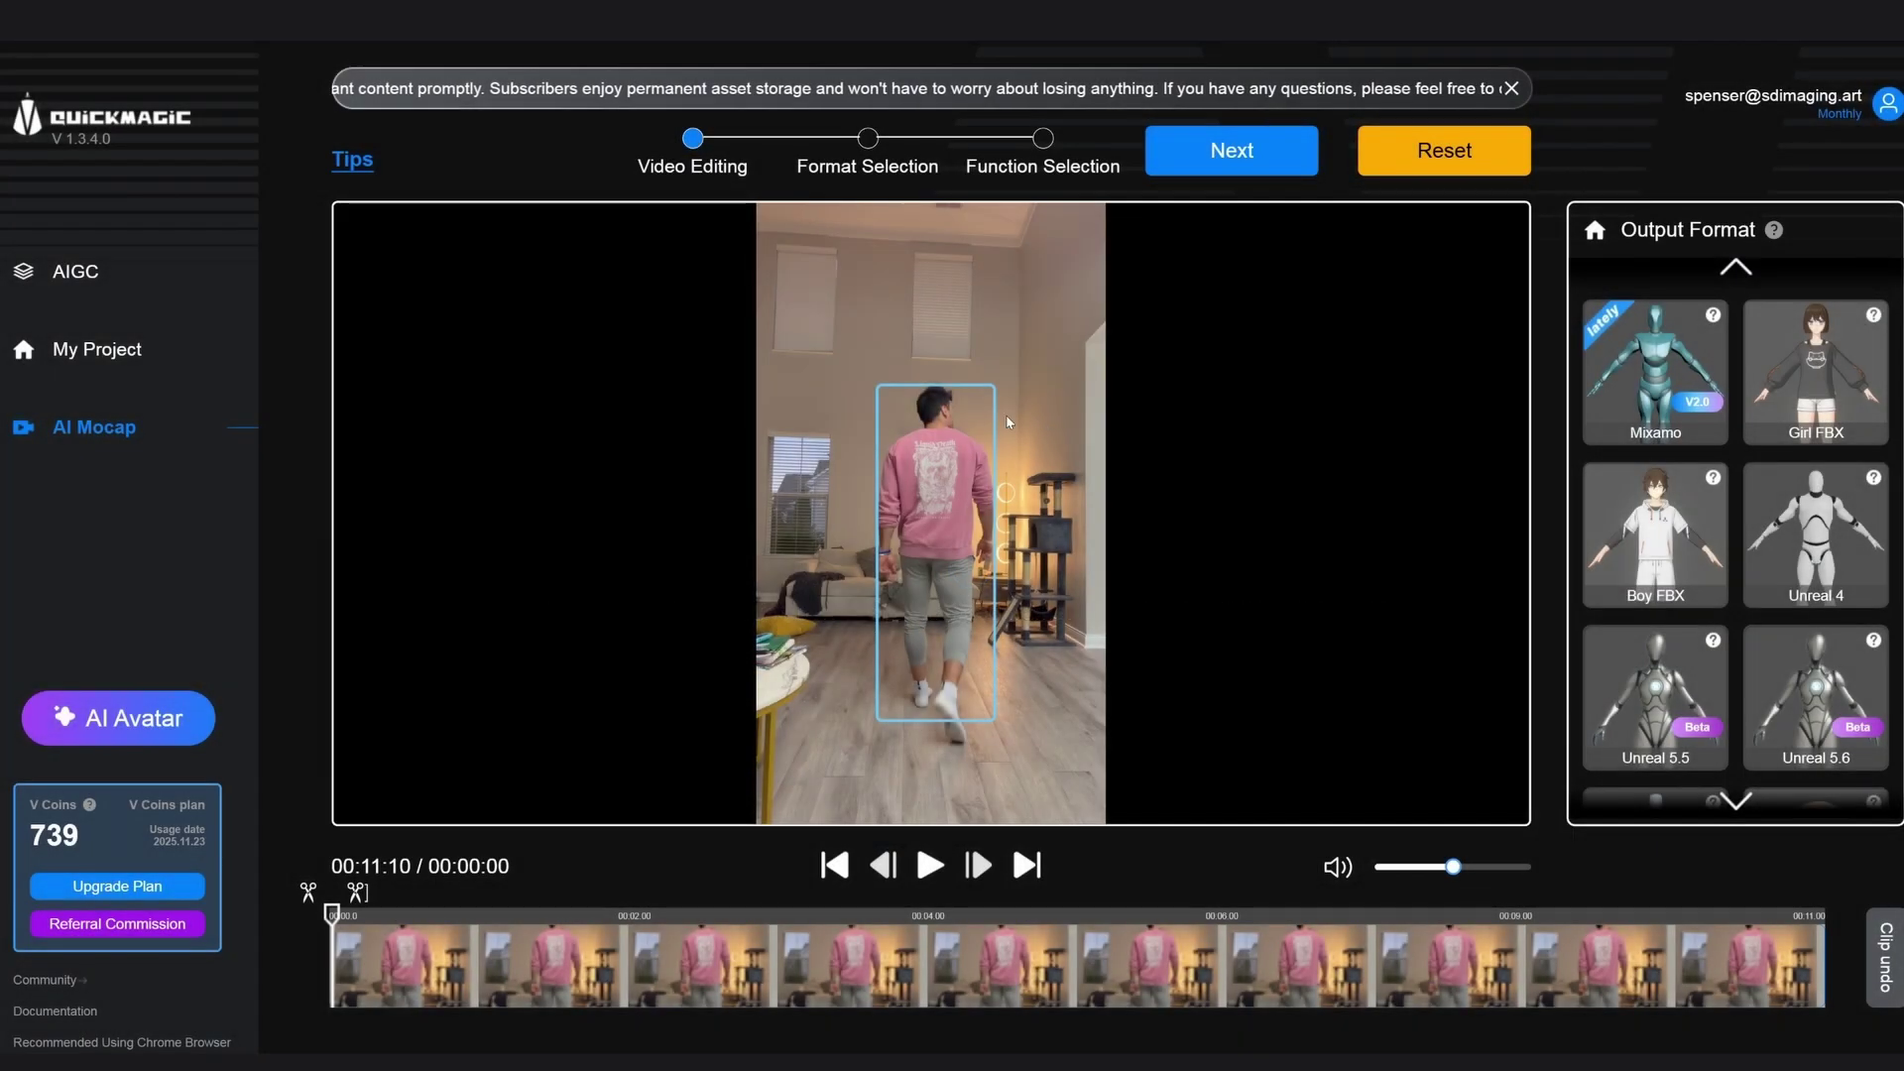
- Examine the output formats available for the walking man's motion capture, including Mixamo, Unreal, C4D, Unity and BVH
scroll(1740, 617, down, 3)
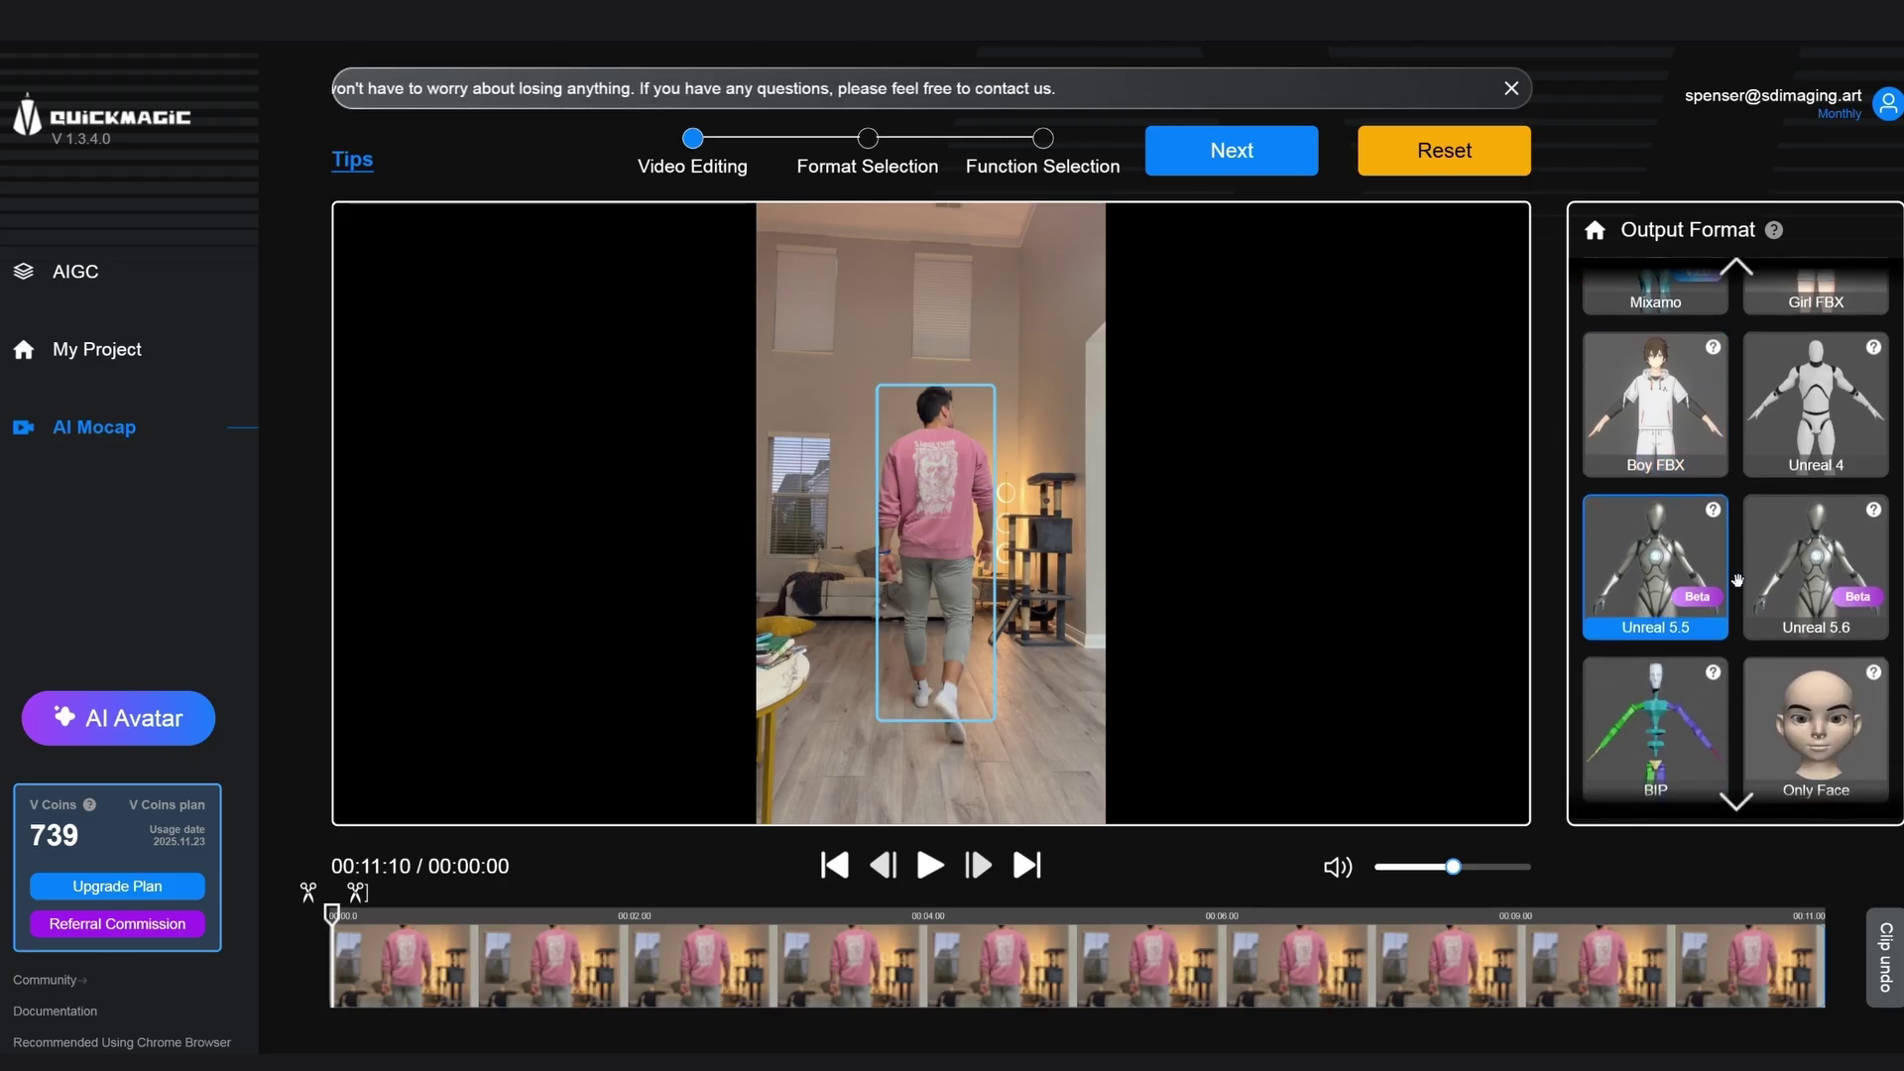
scroll(1740, 617, down, 3)
click(1807, 597)
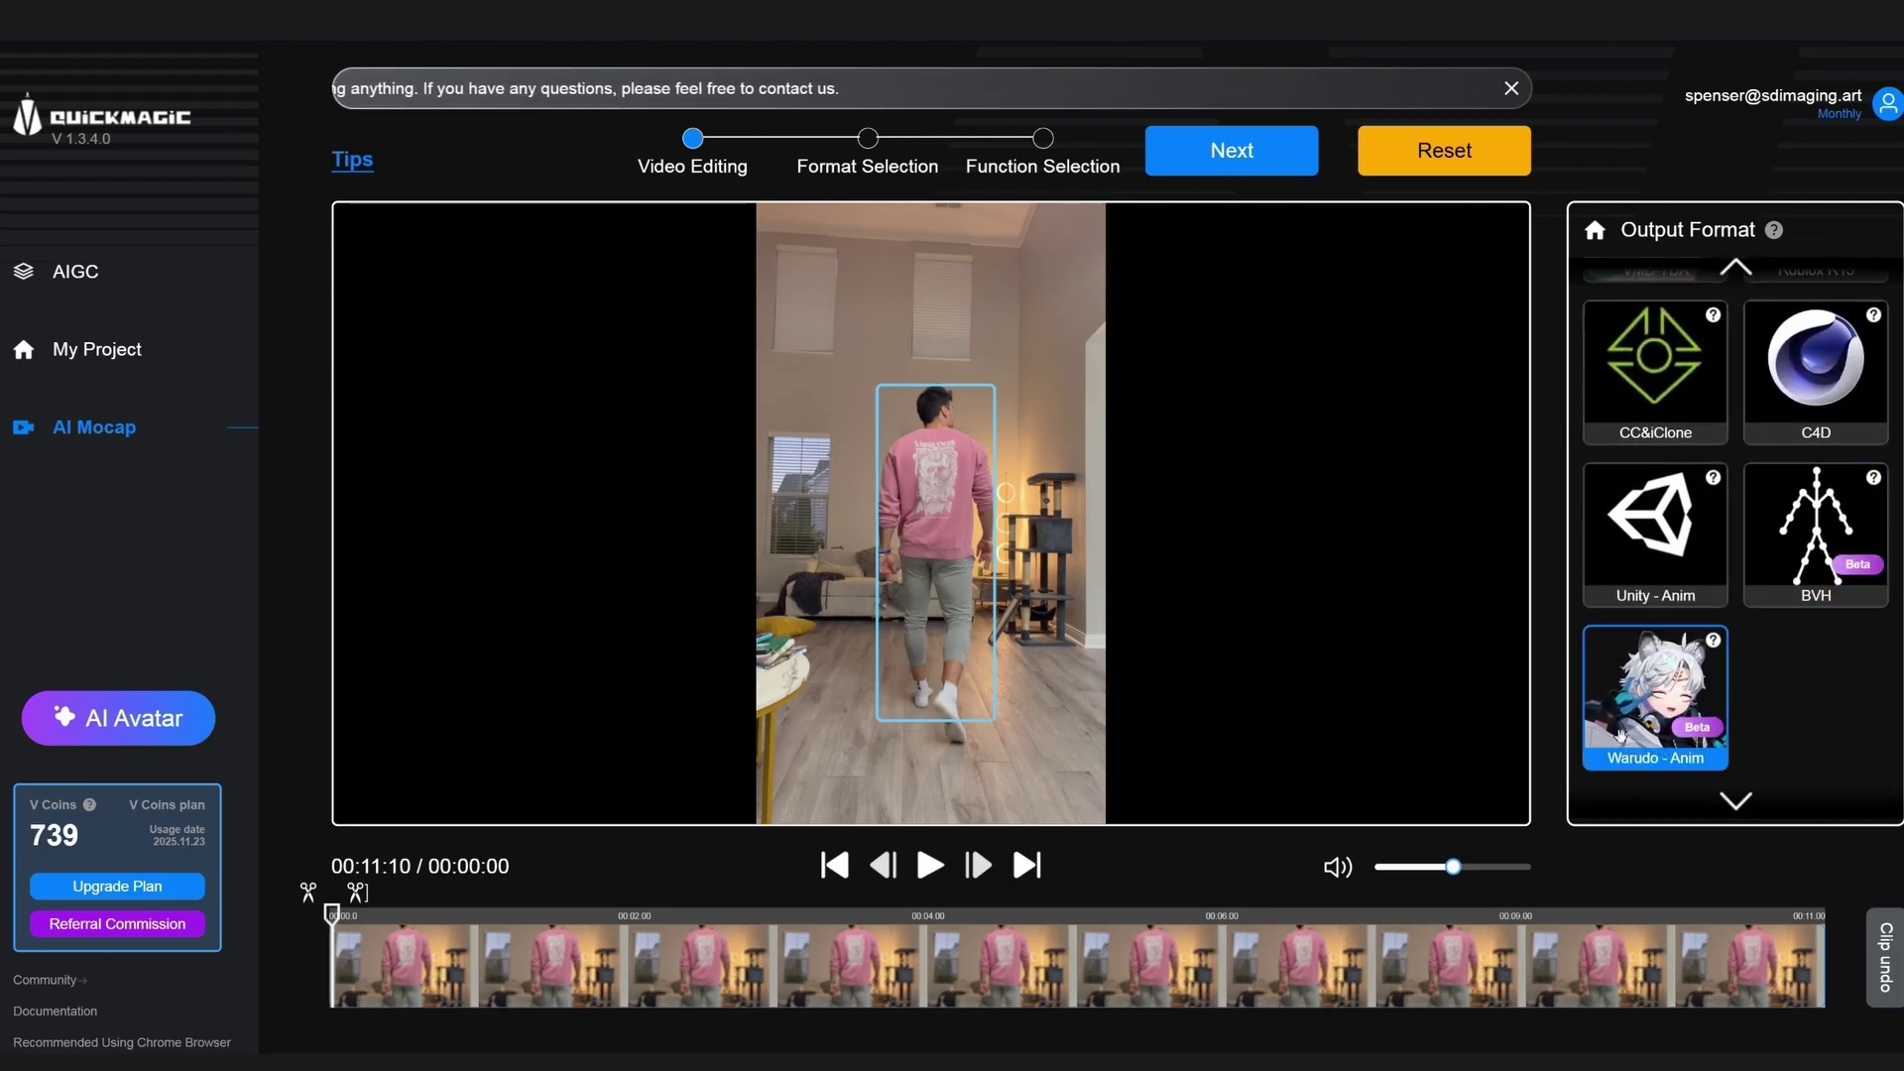
click(1655, 536)
click(1655, 367)
click(1815, 367)
scroll(1817, 557, up, 2)
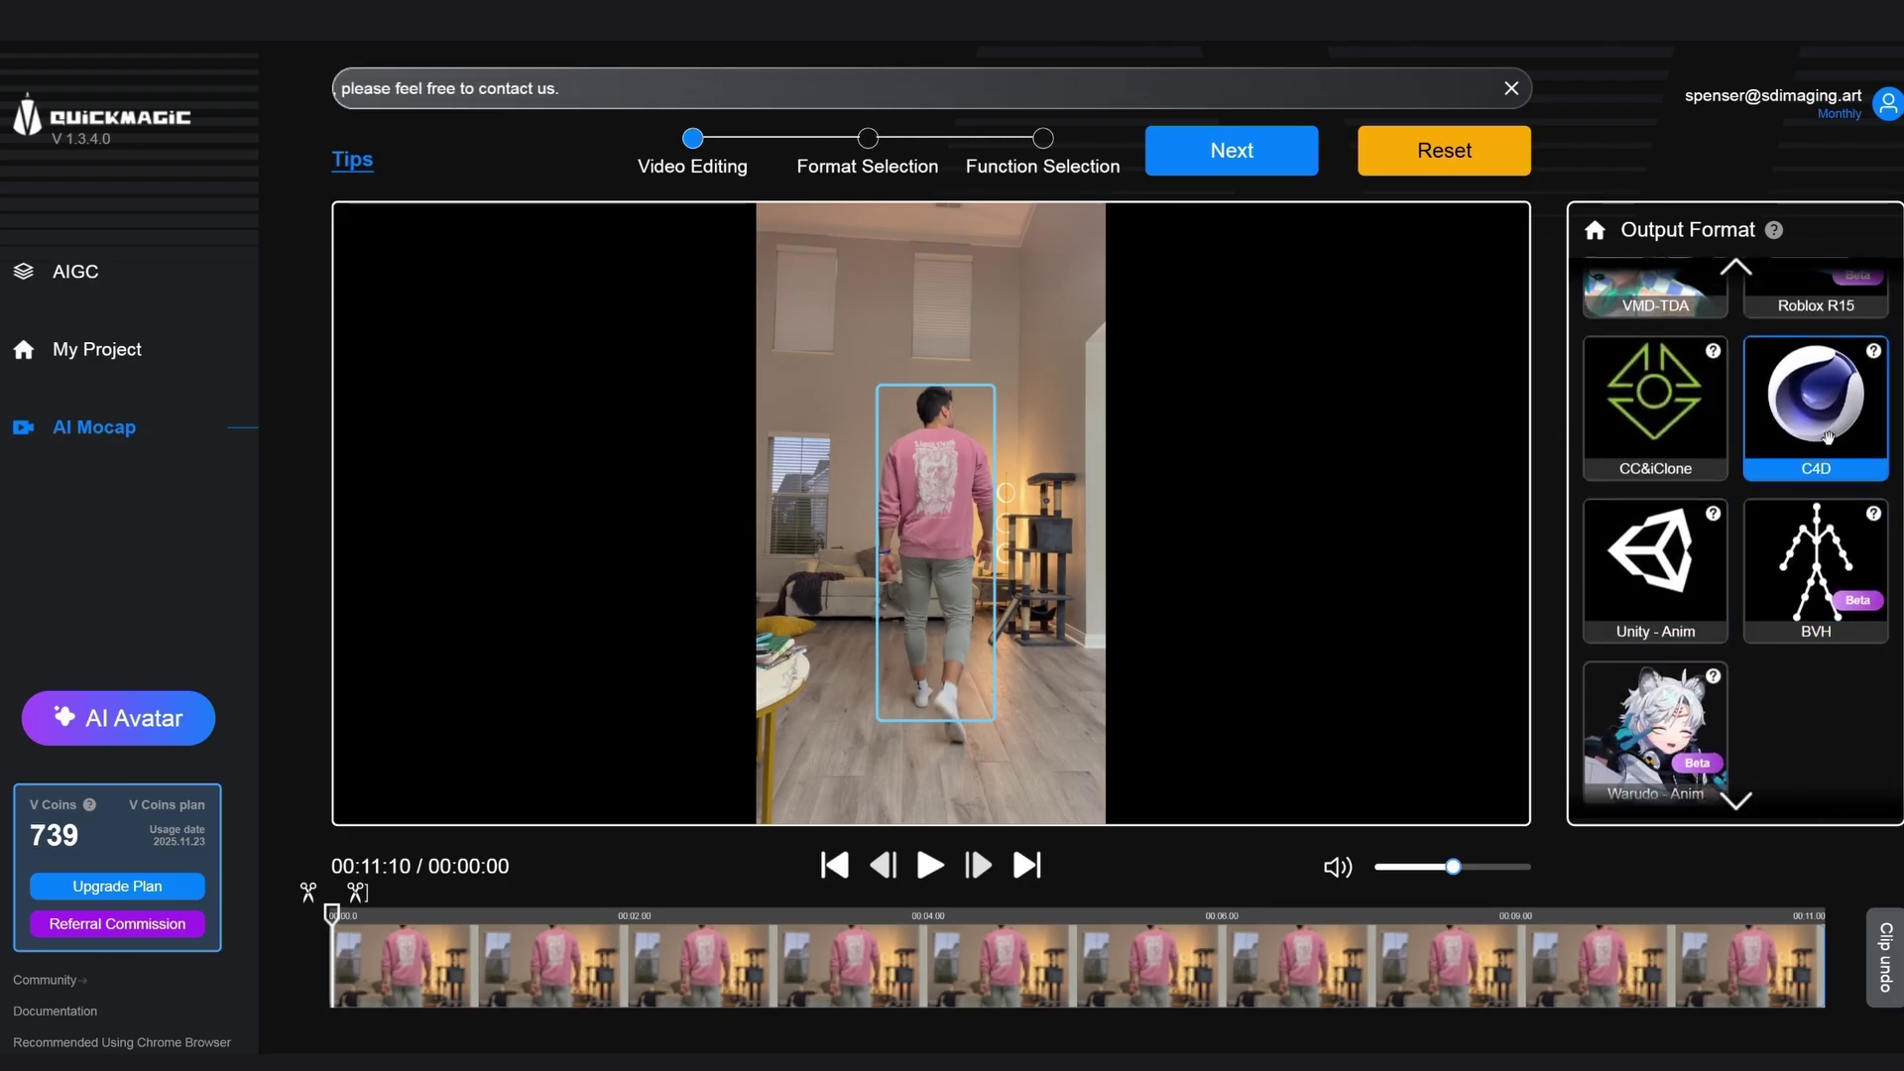
scroll(1817, 557, up, 1)
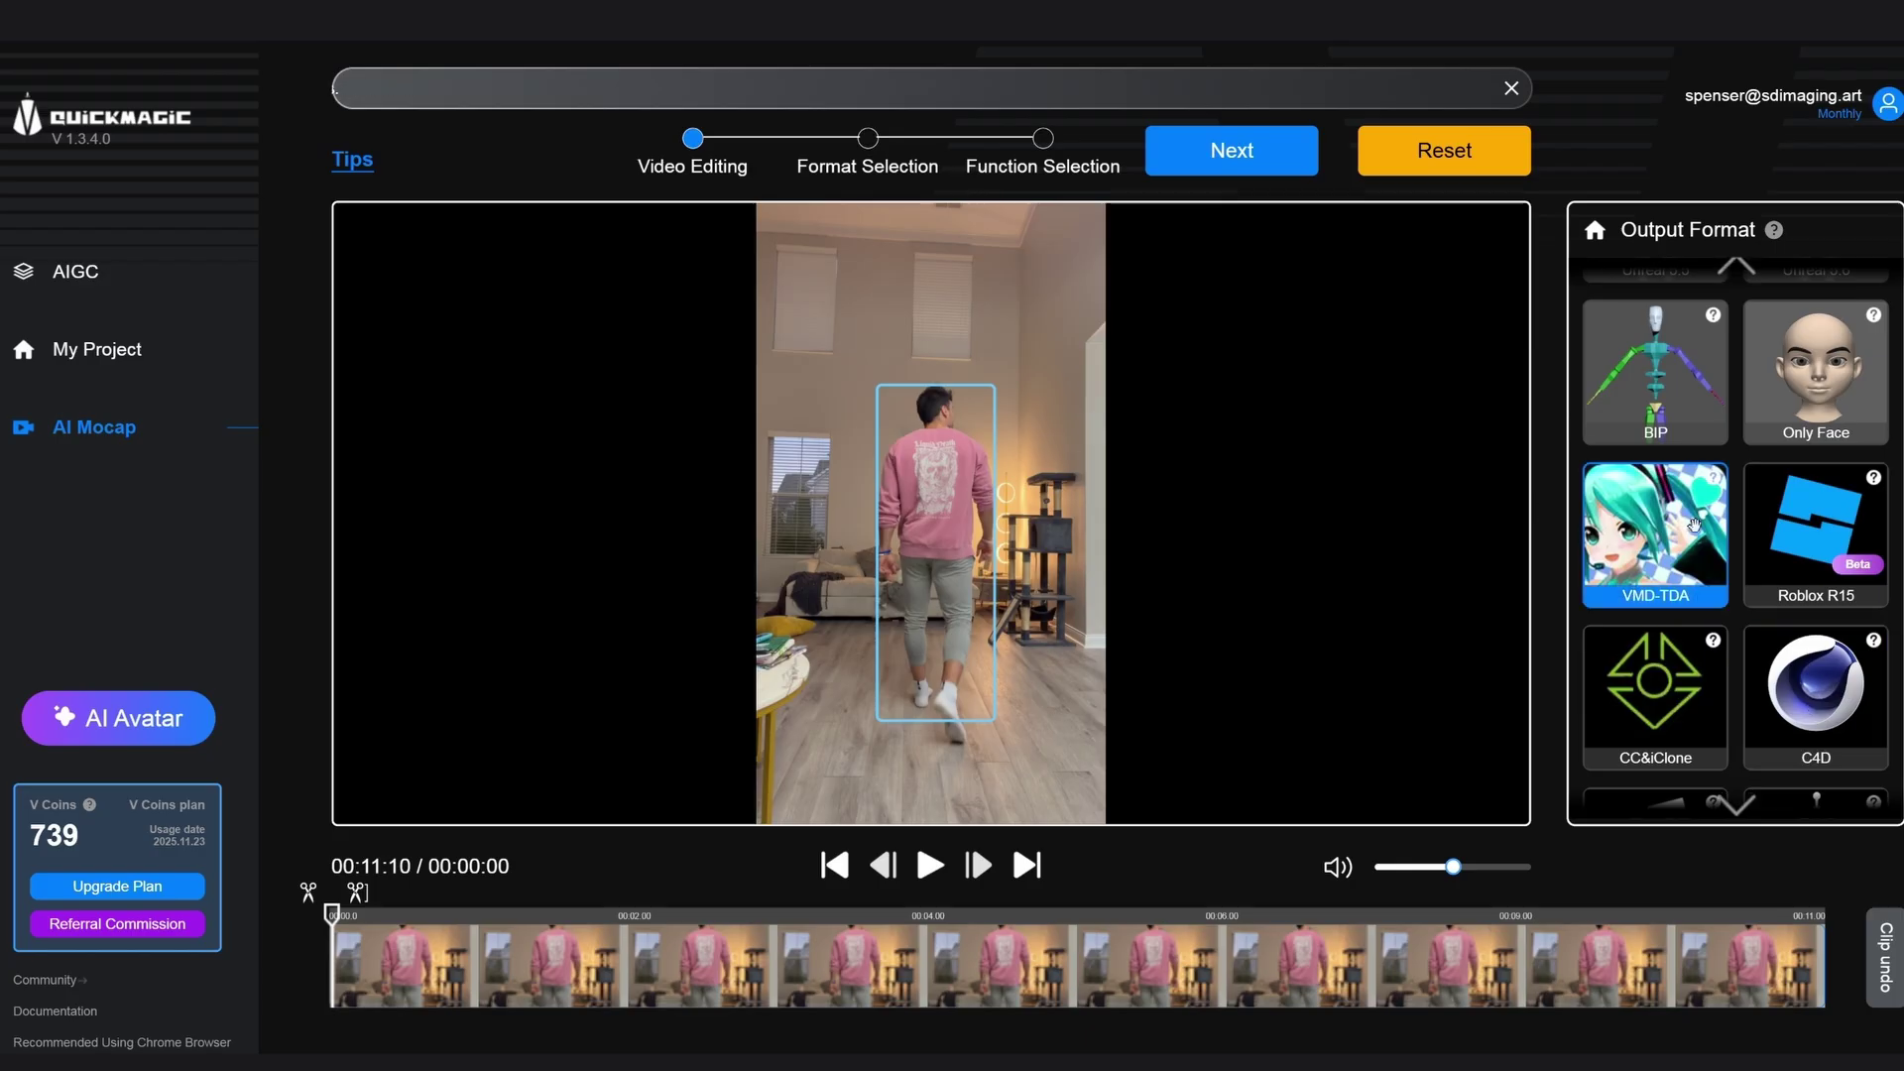
scroll(1695, 525, up, 3)
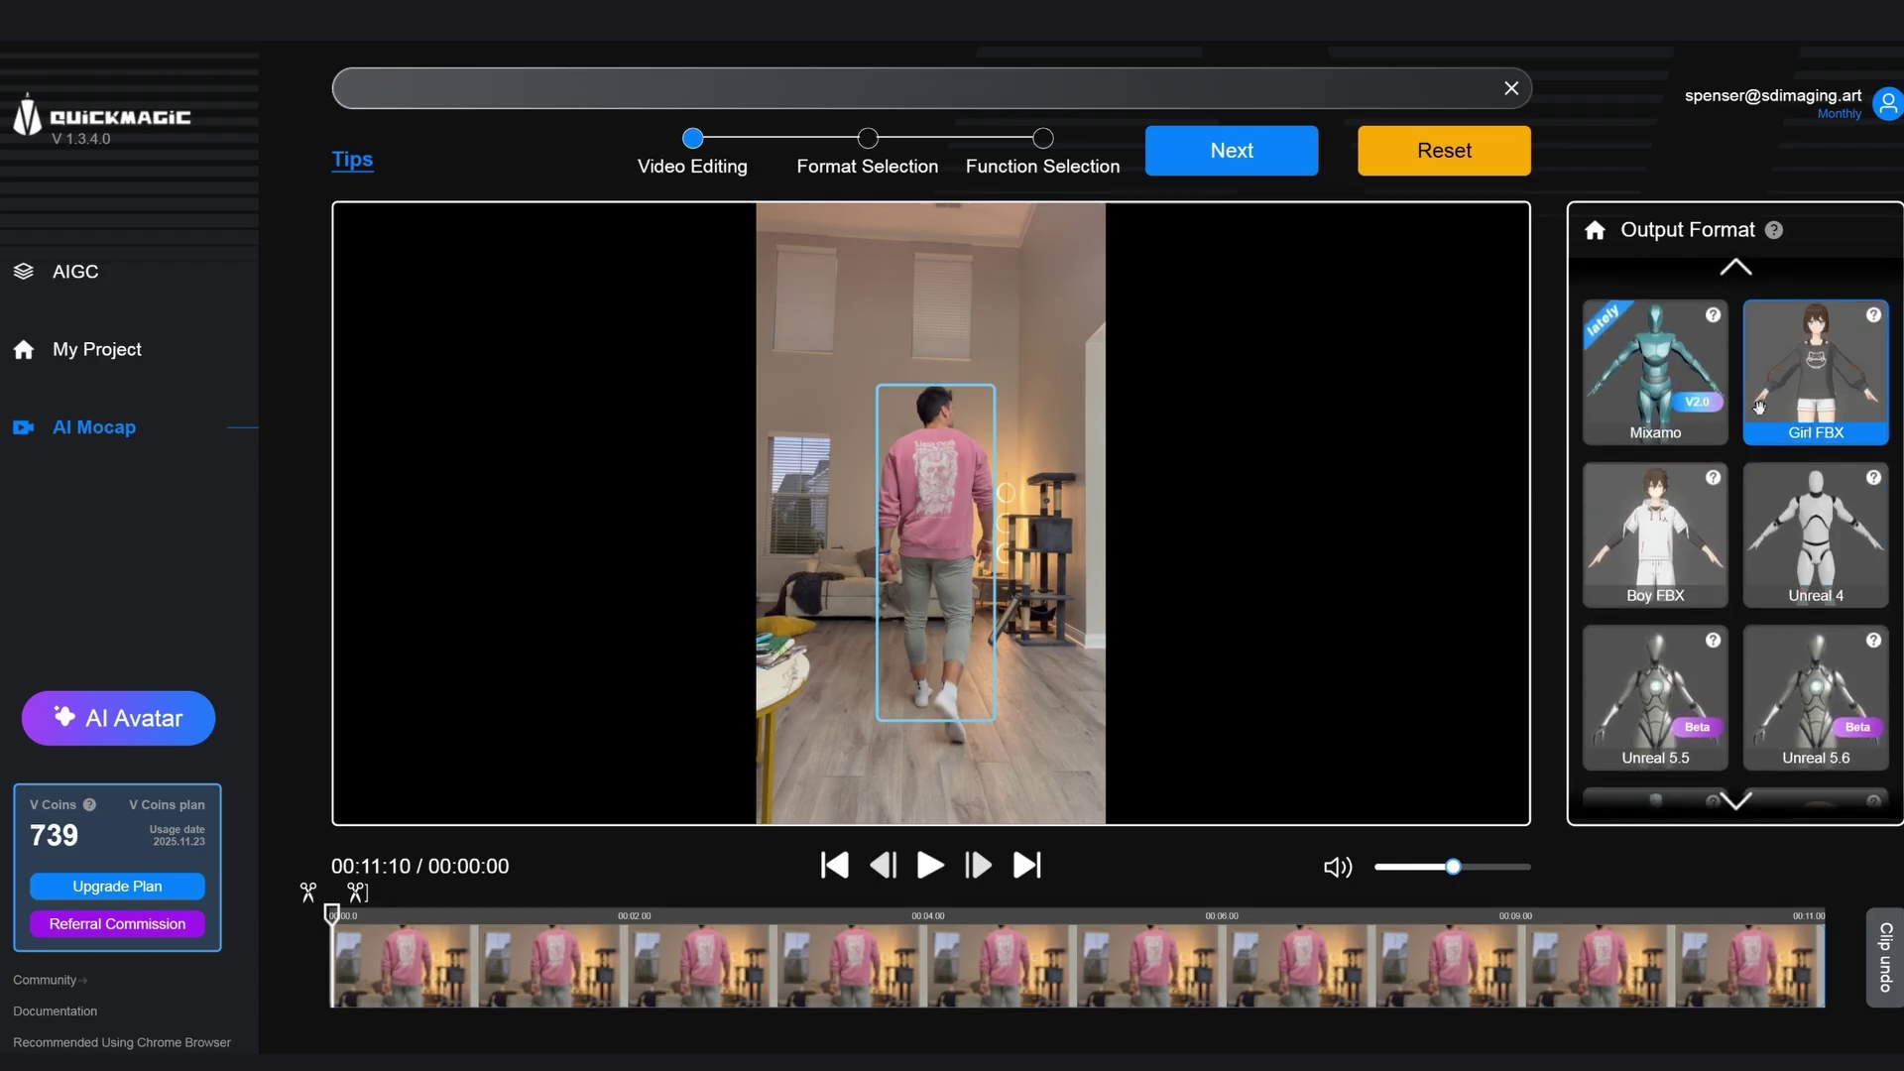
- Assign the Mixamo output format to Character 1 in the walking video and replace it with C4D
click(1662, 349)
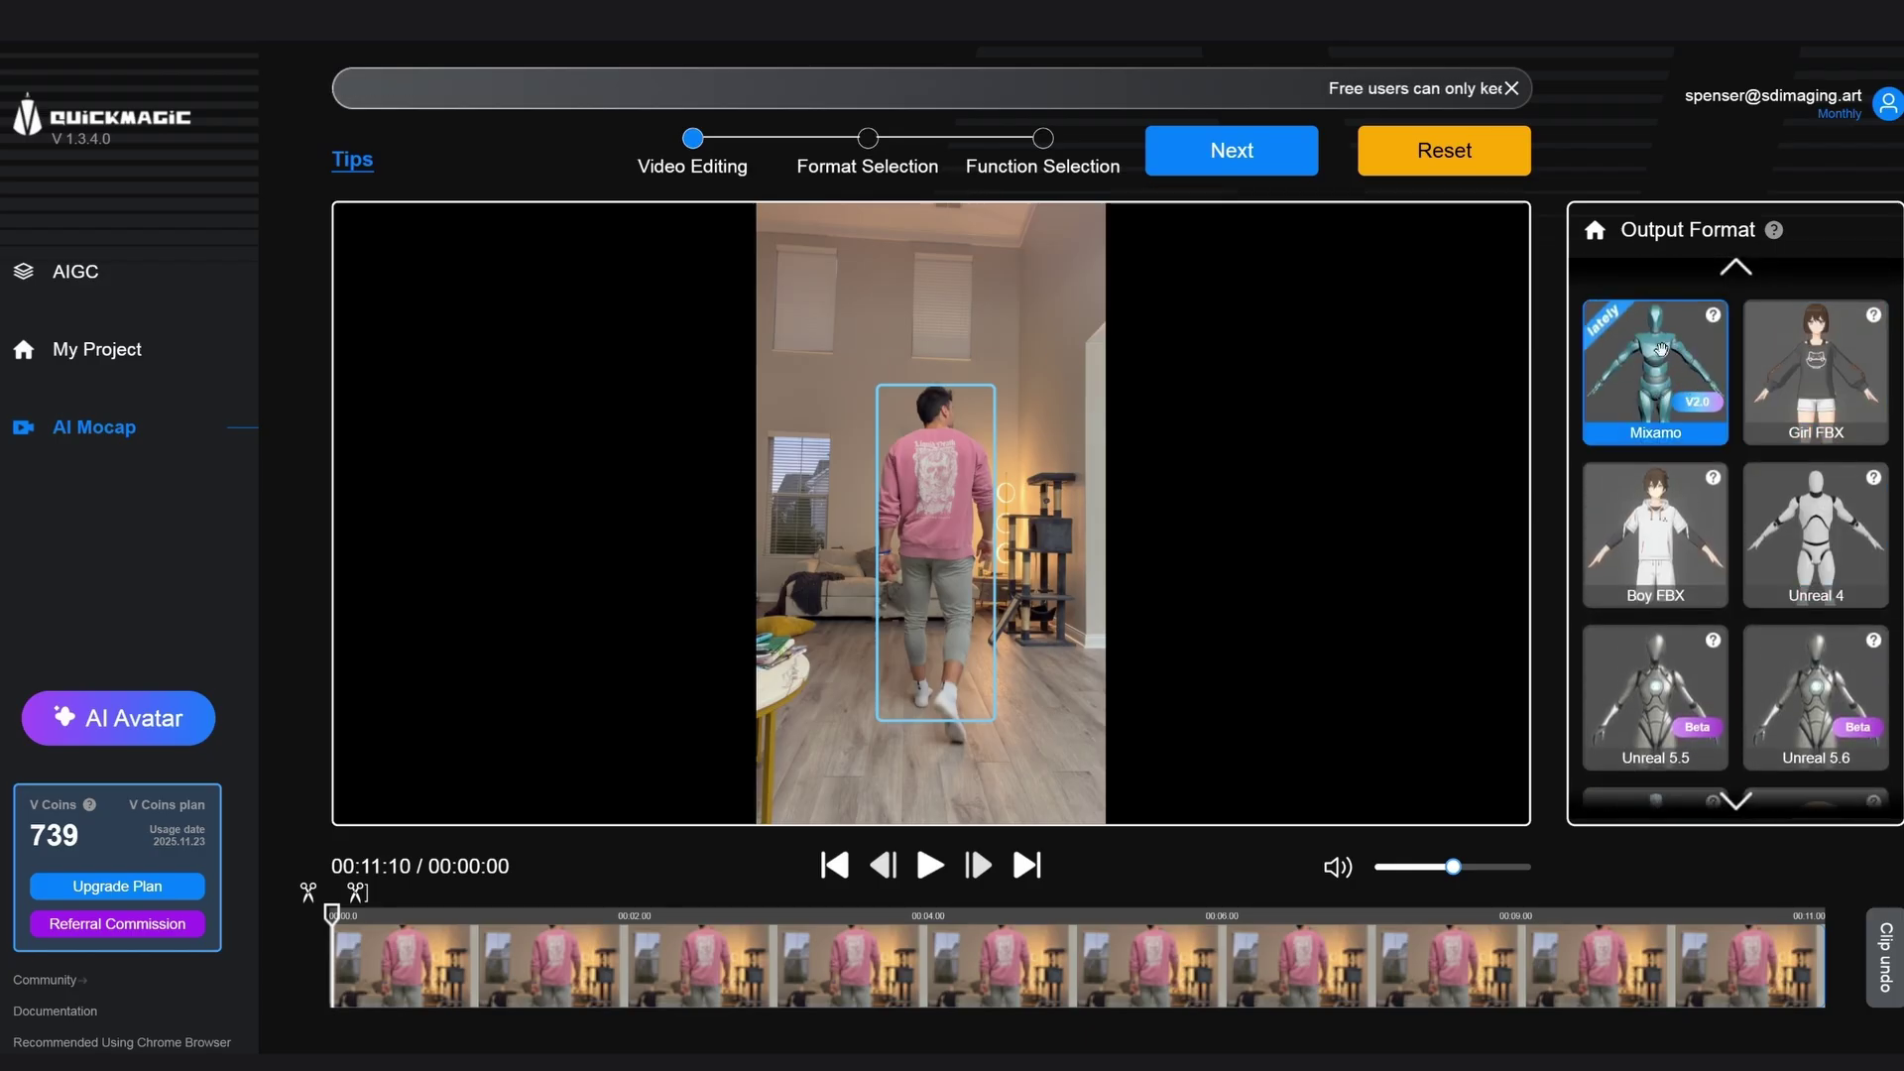
scroll(1735, 555, down, 5)
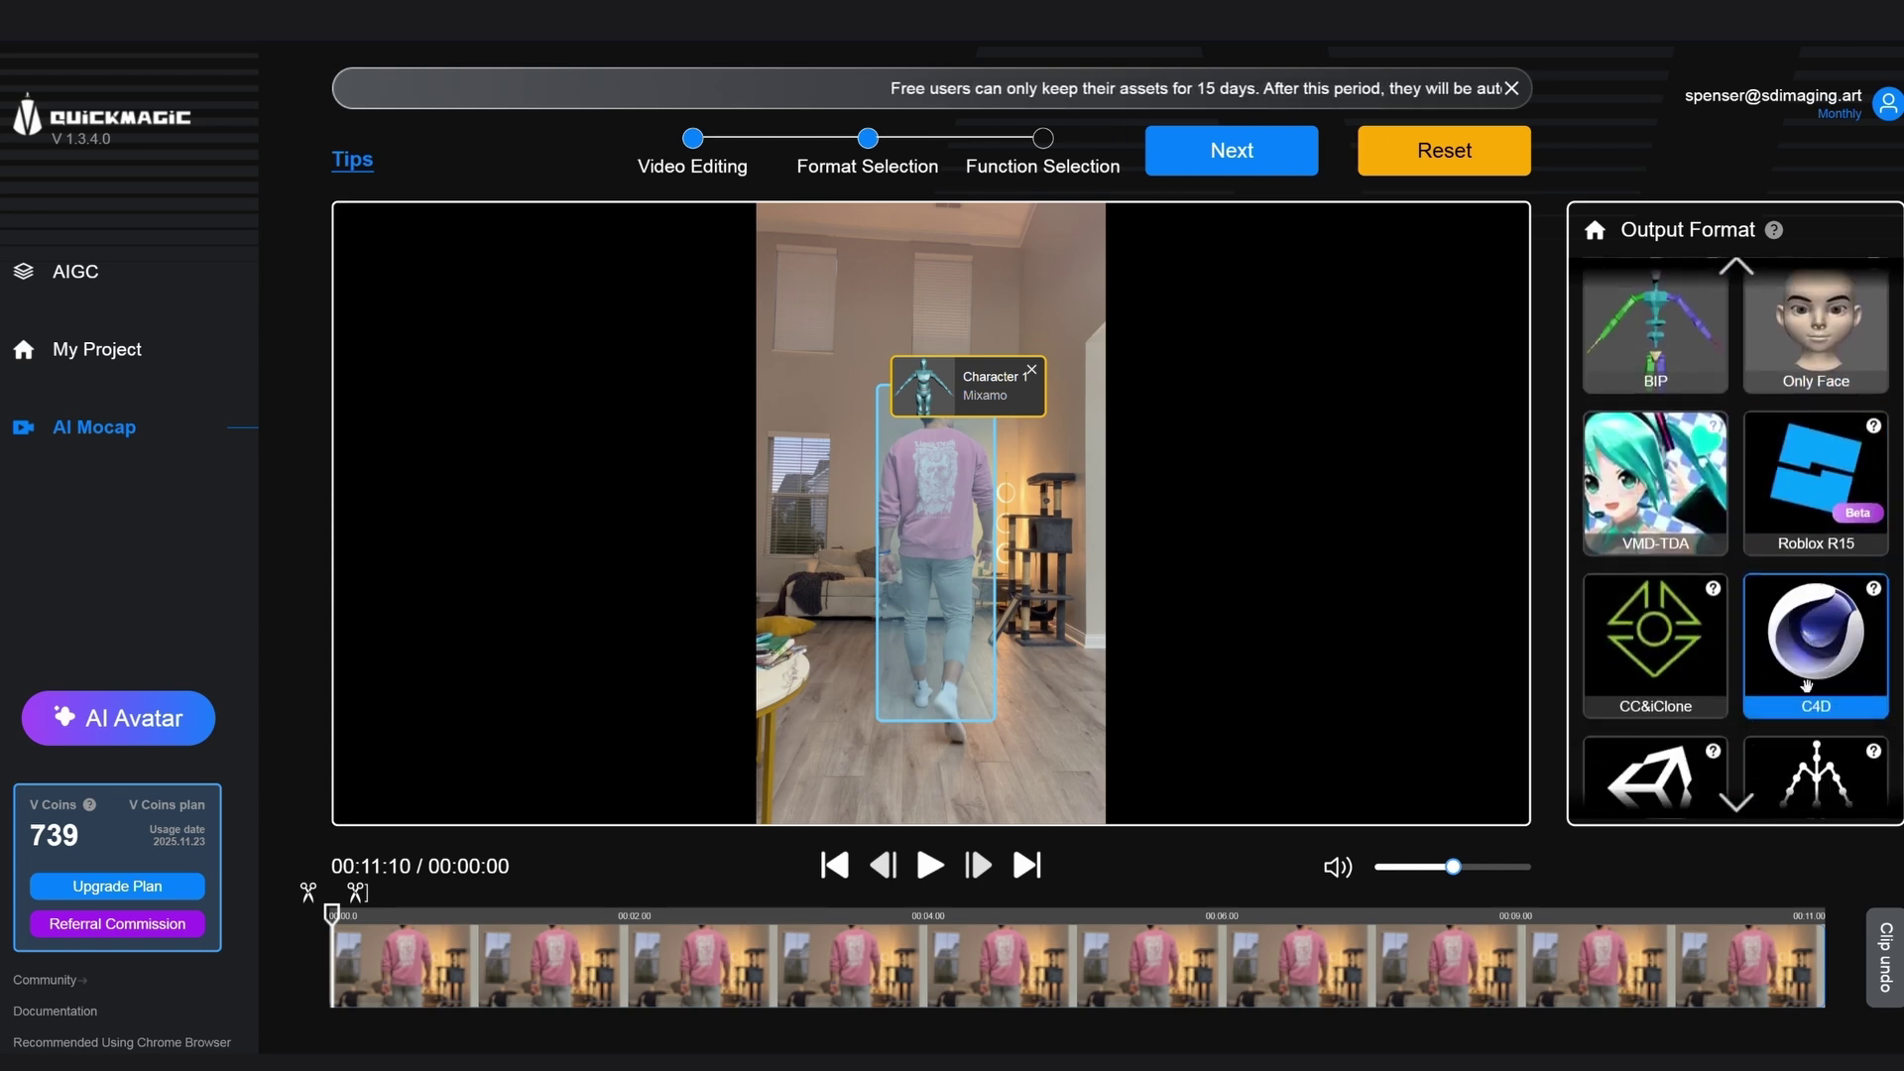
click(1823, 417)
scroll(1827, 478, up, 5)
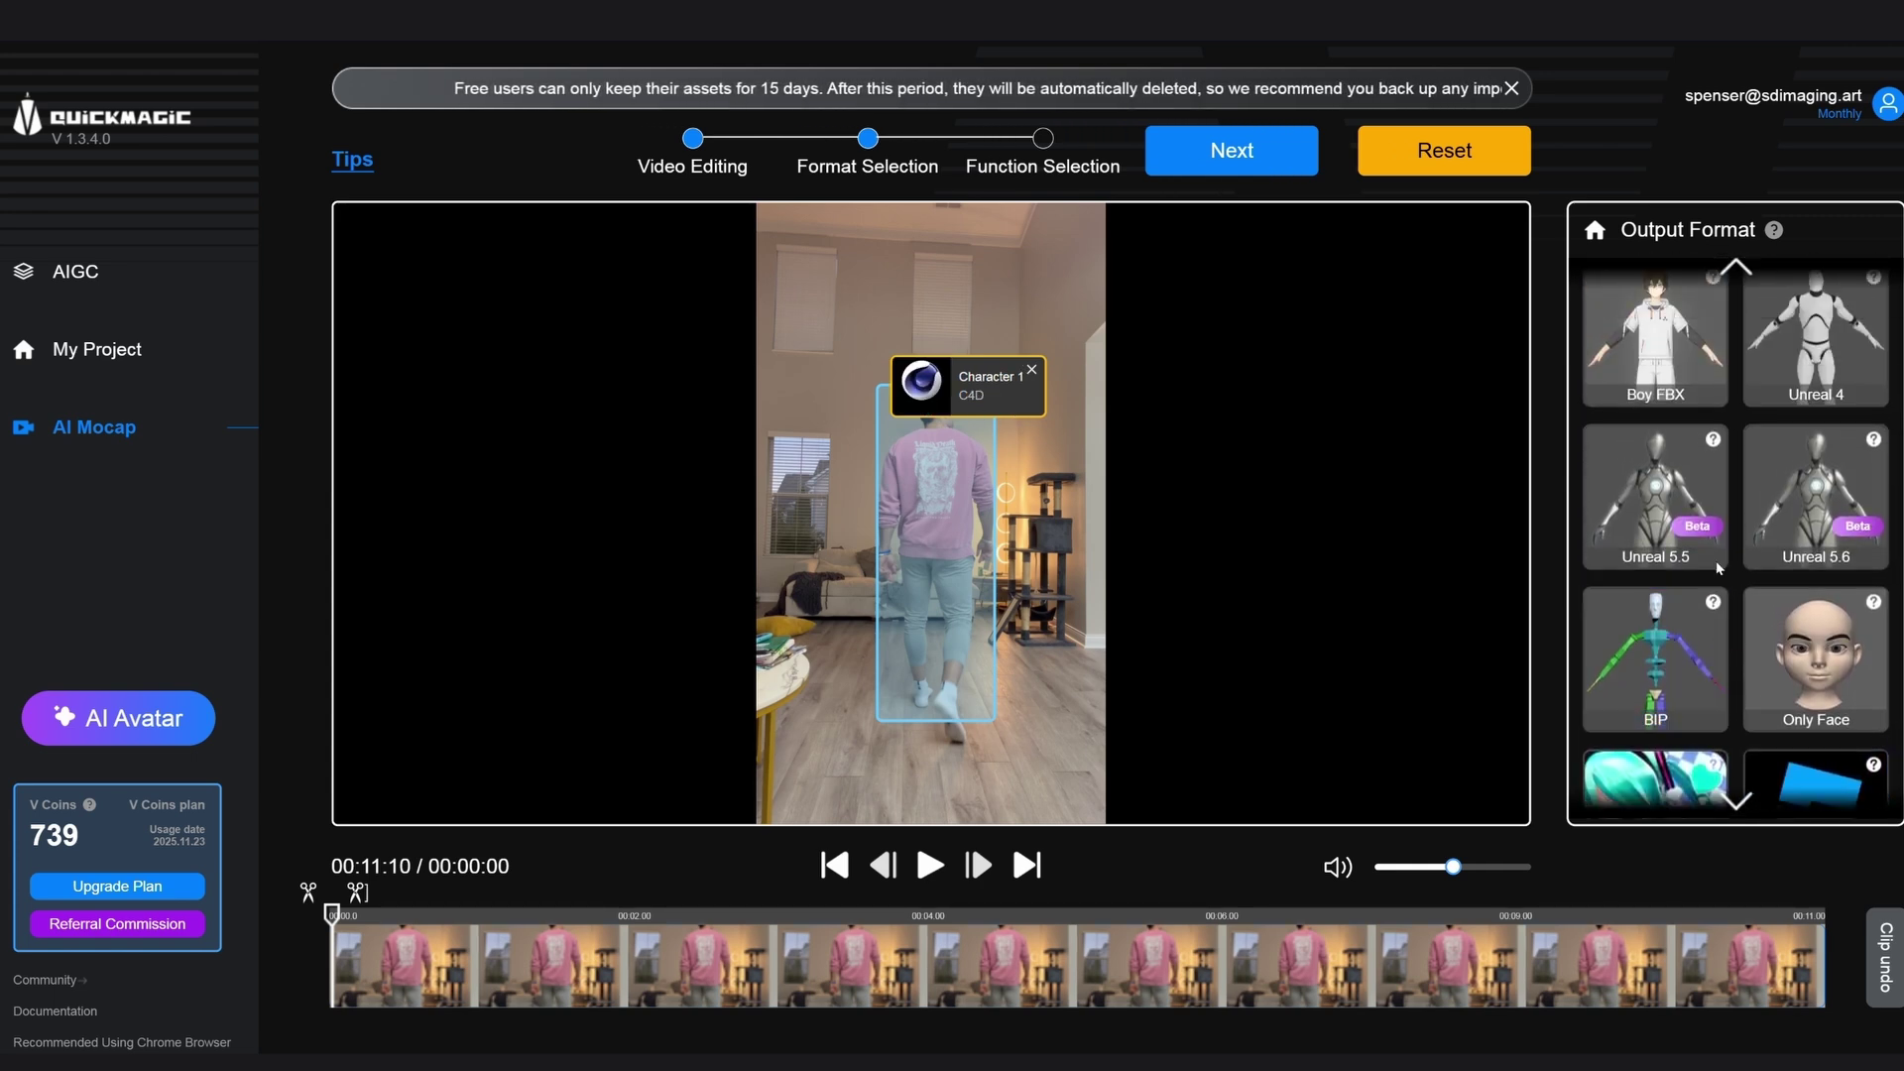
- Assign Mixamo to Character 1 and generate the MoCap_Testing00 motion with Physical Optimization V2.0 at a 10x iteration multiplier
click(1683, 377)
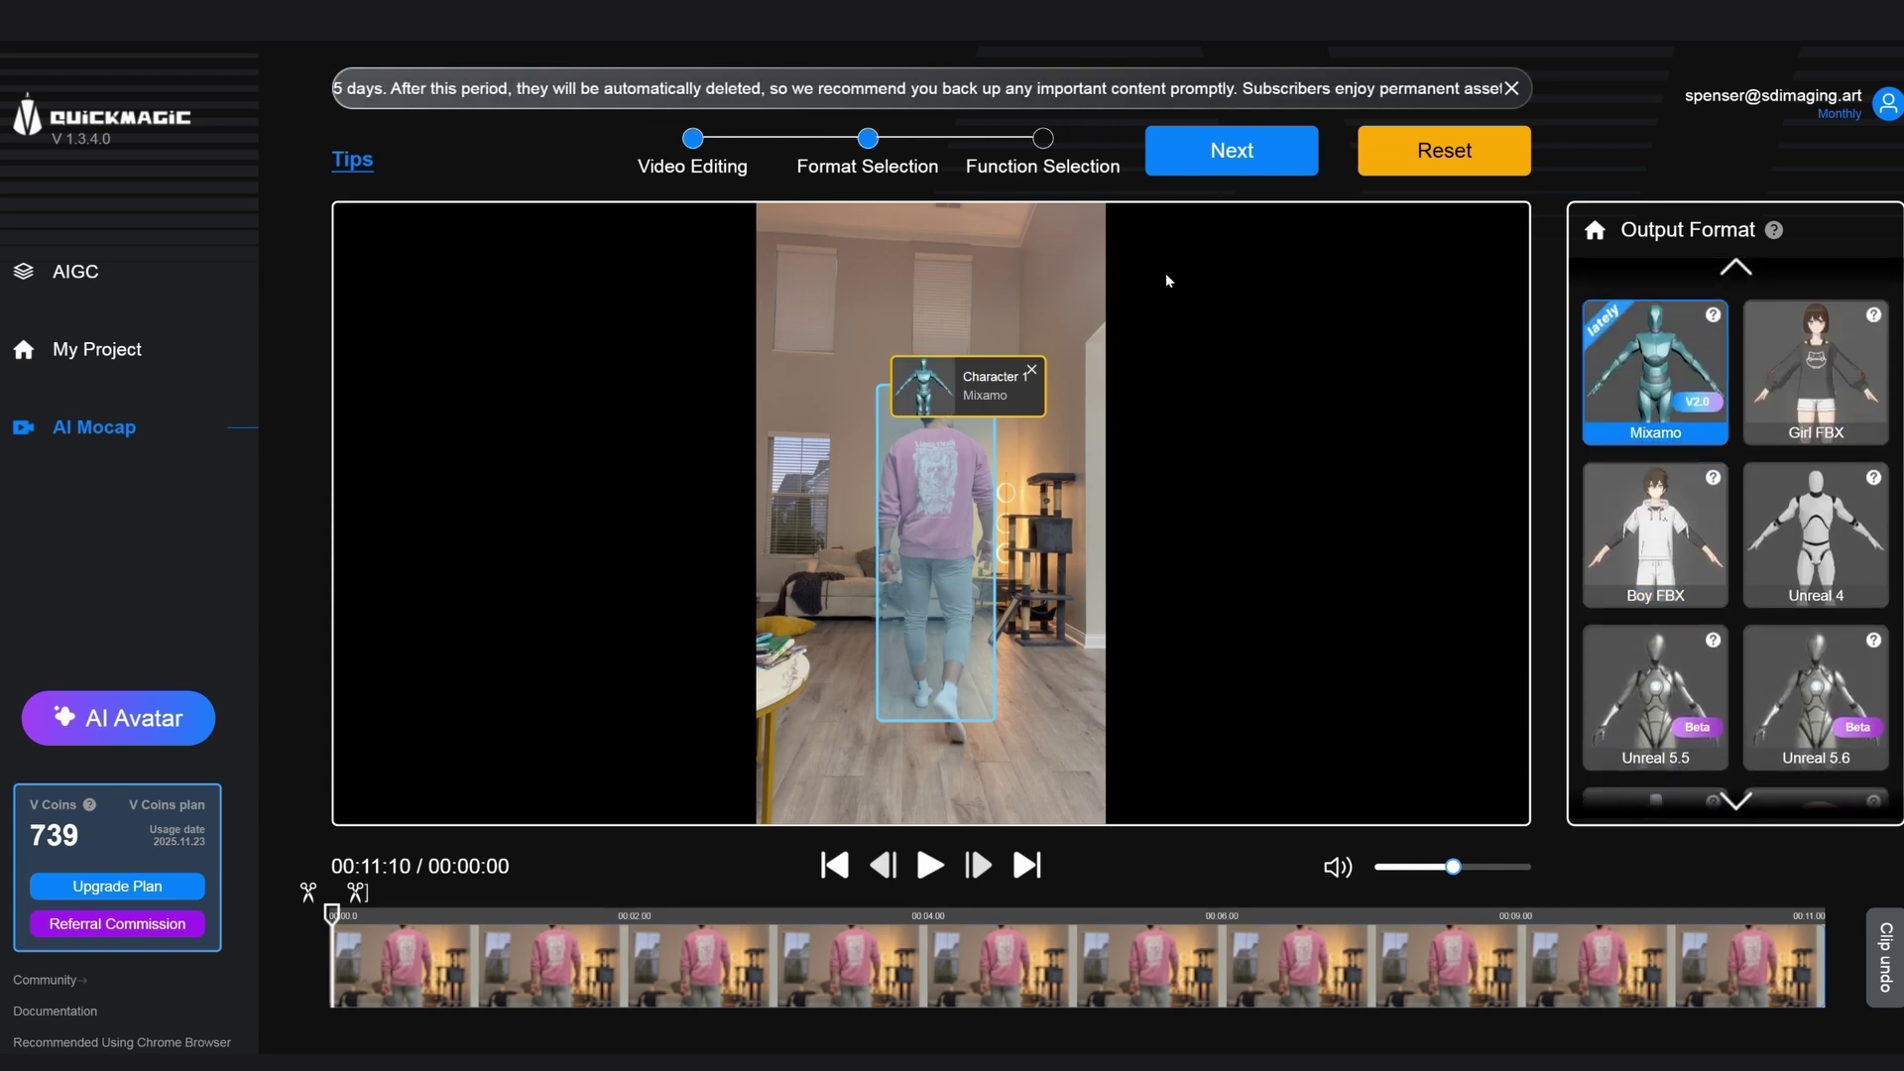
click(1198, 153)
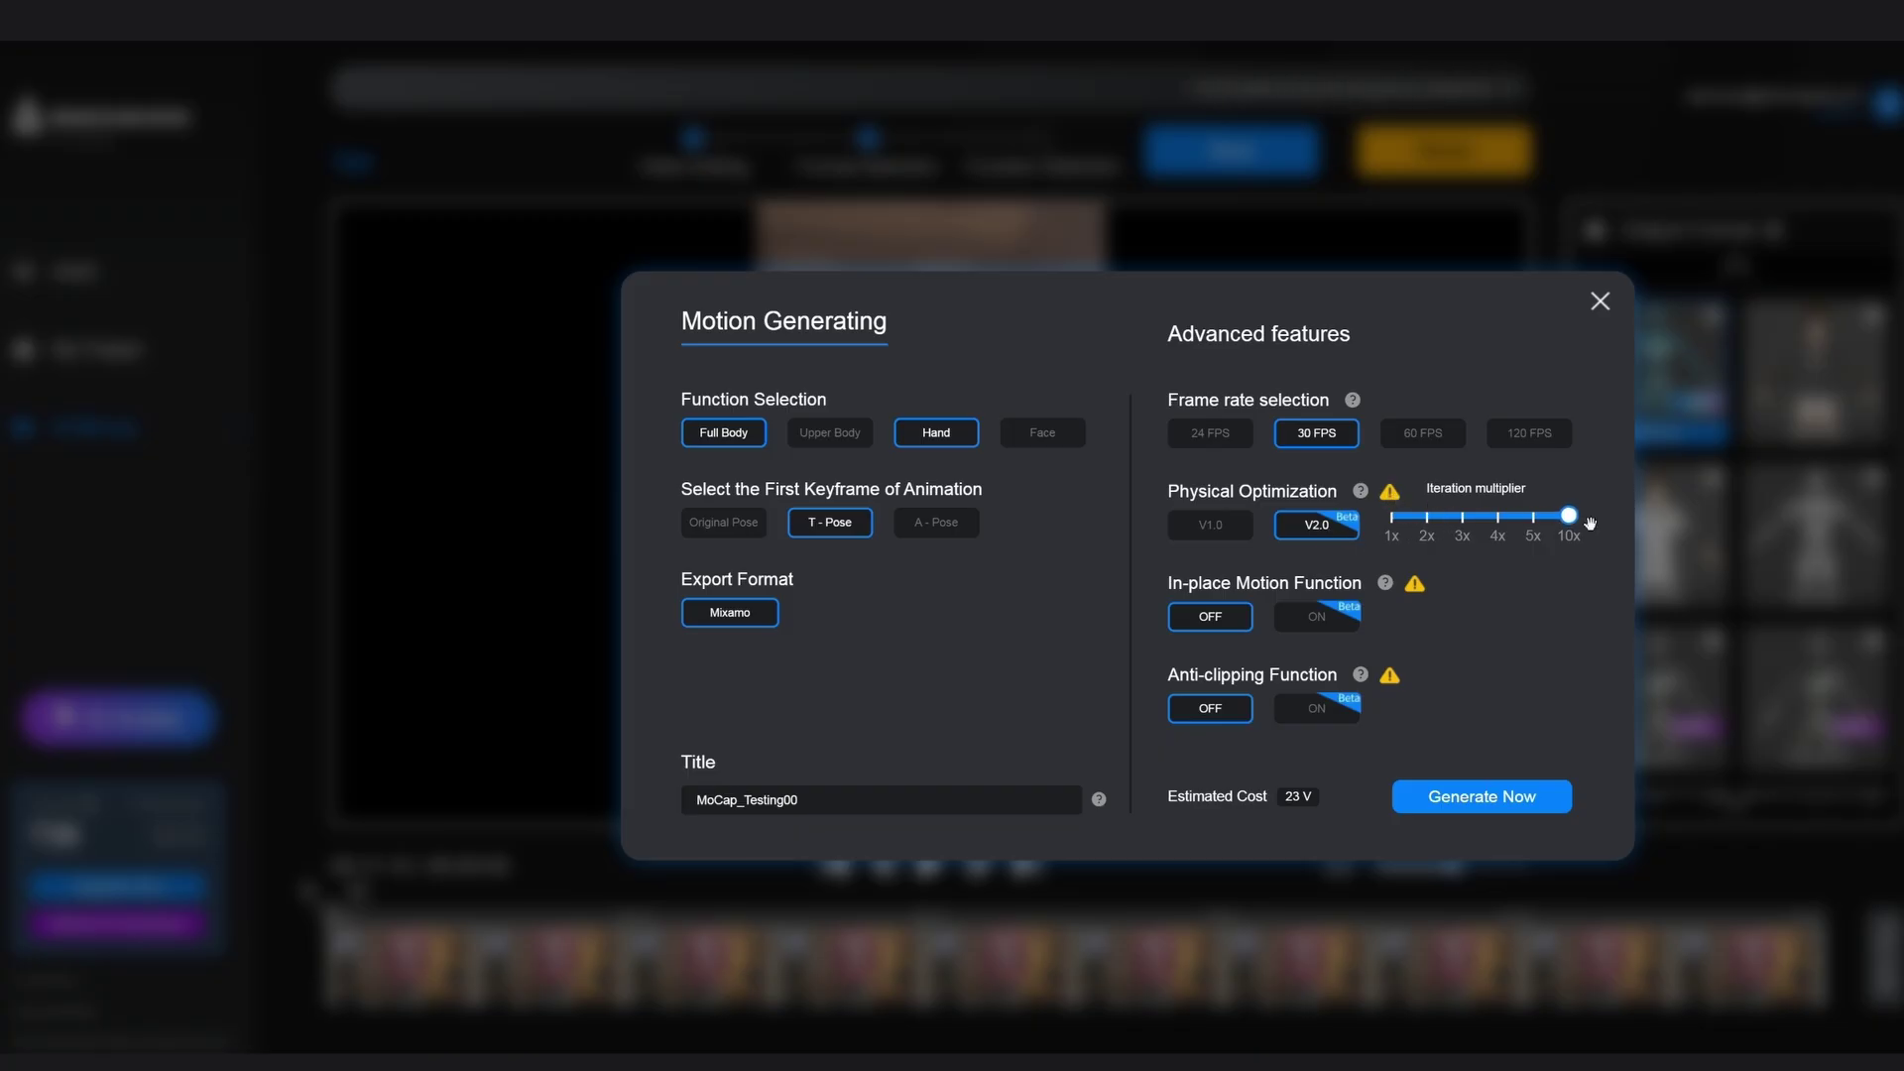
drag(1444, 523, 1568, 516)
mouse_move(1360, 492)
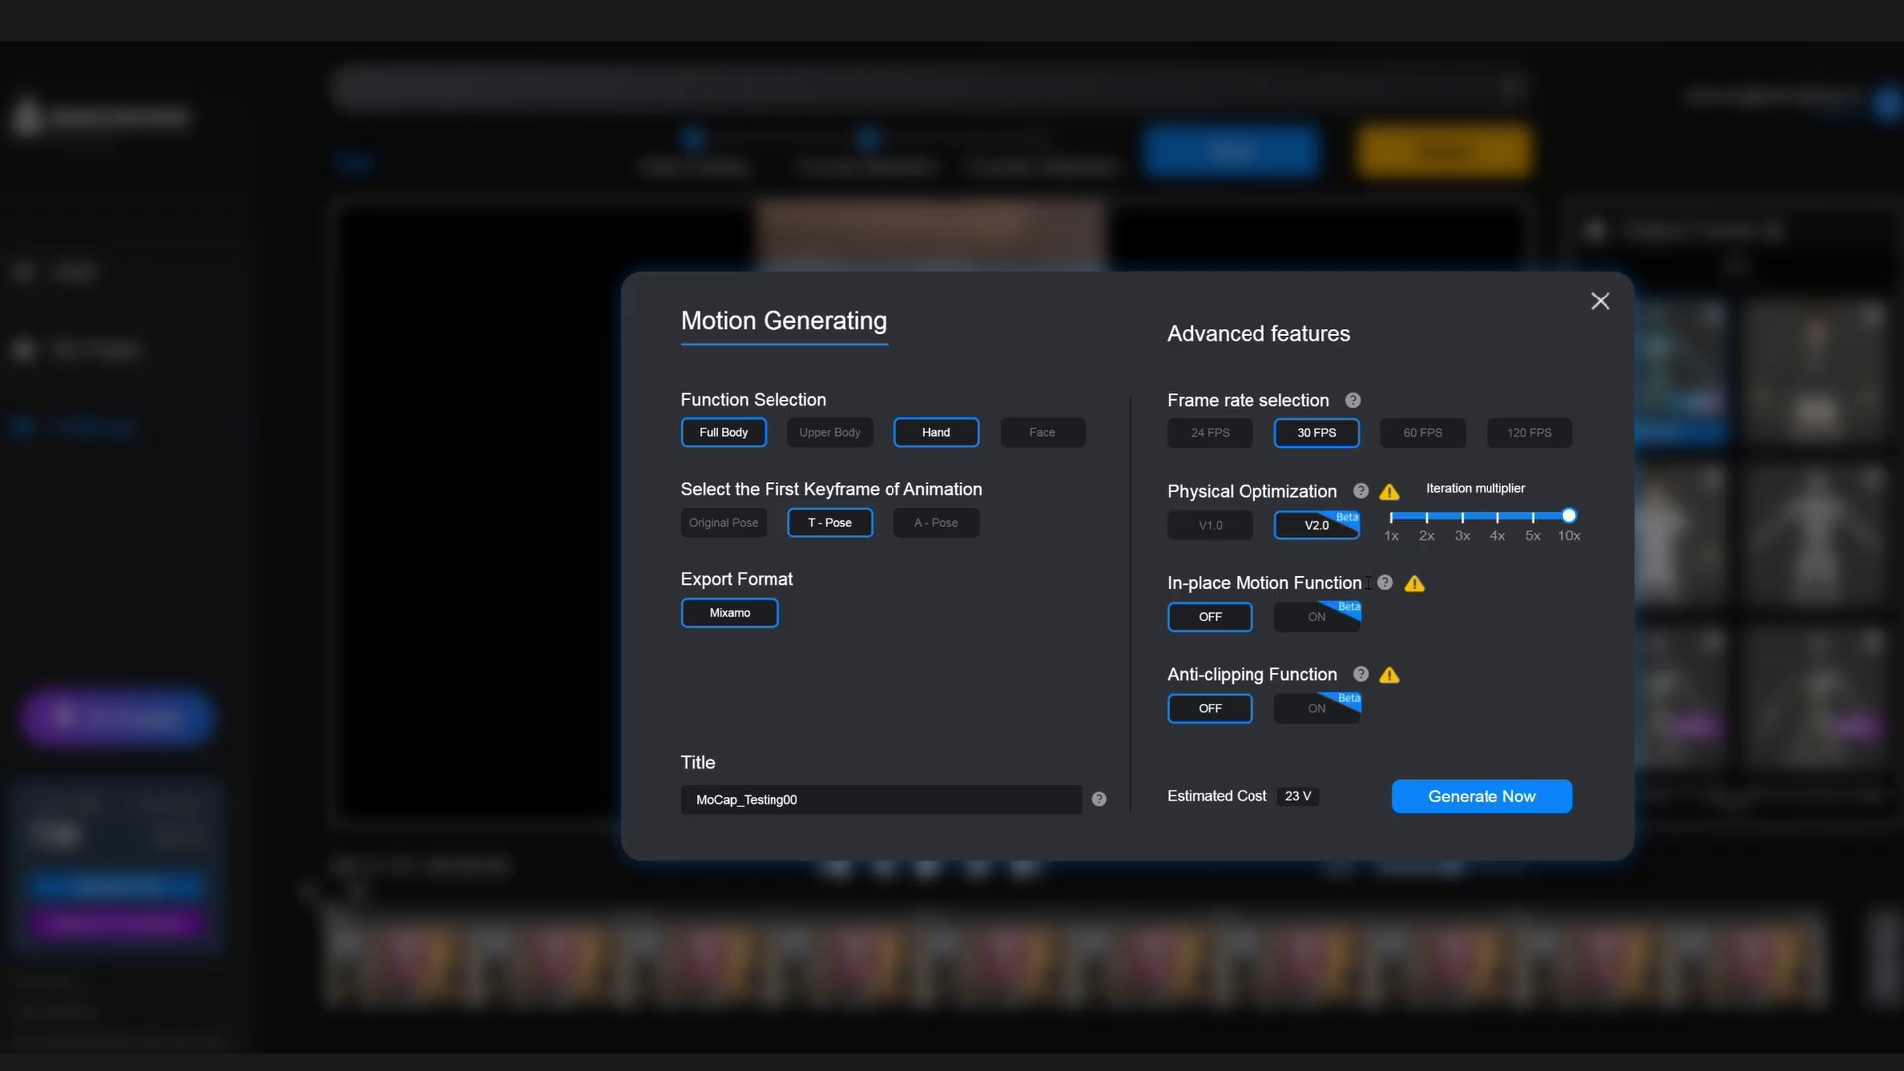
click(1479, 807)
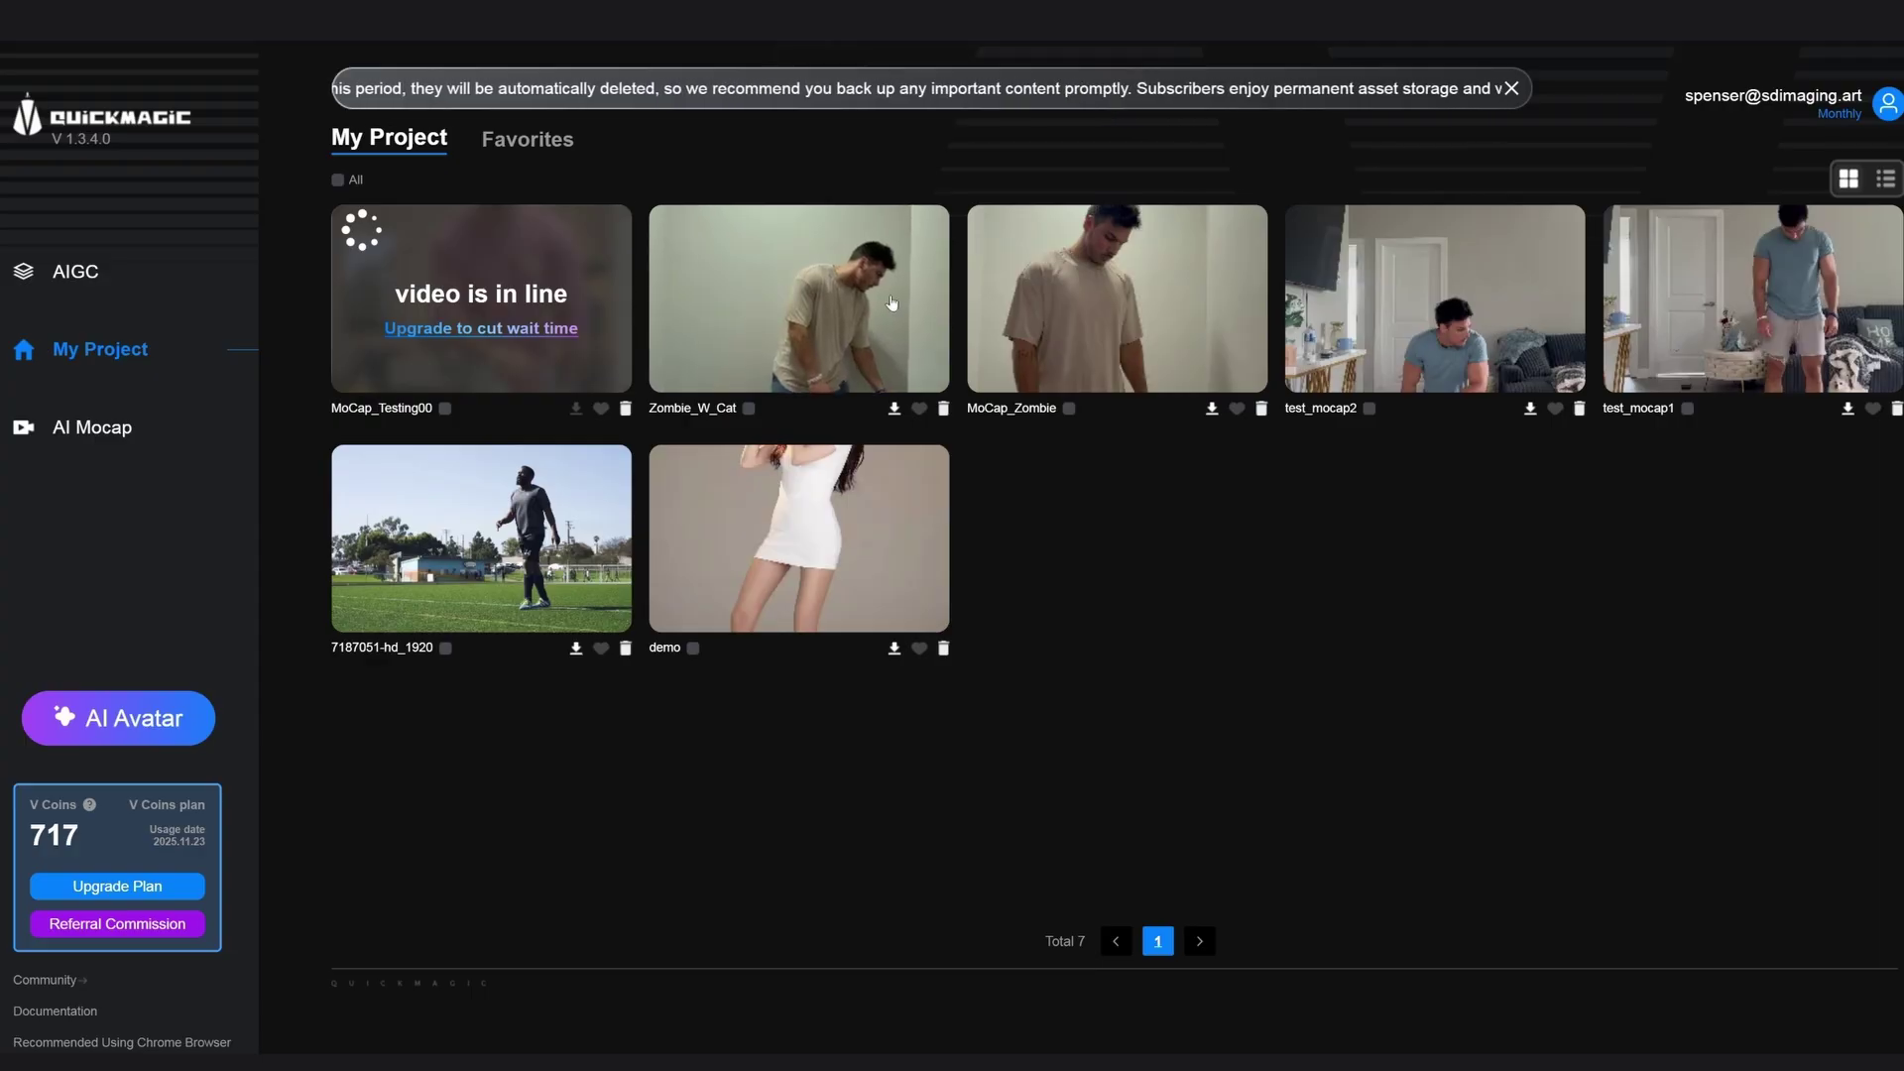
- Preview the finished Zombie_W_Cat motion capture alongside its source video and close the preview
click(891, 302)
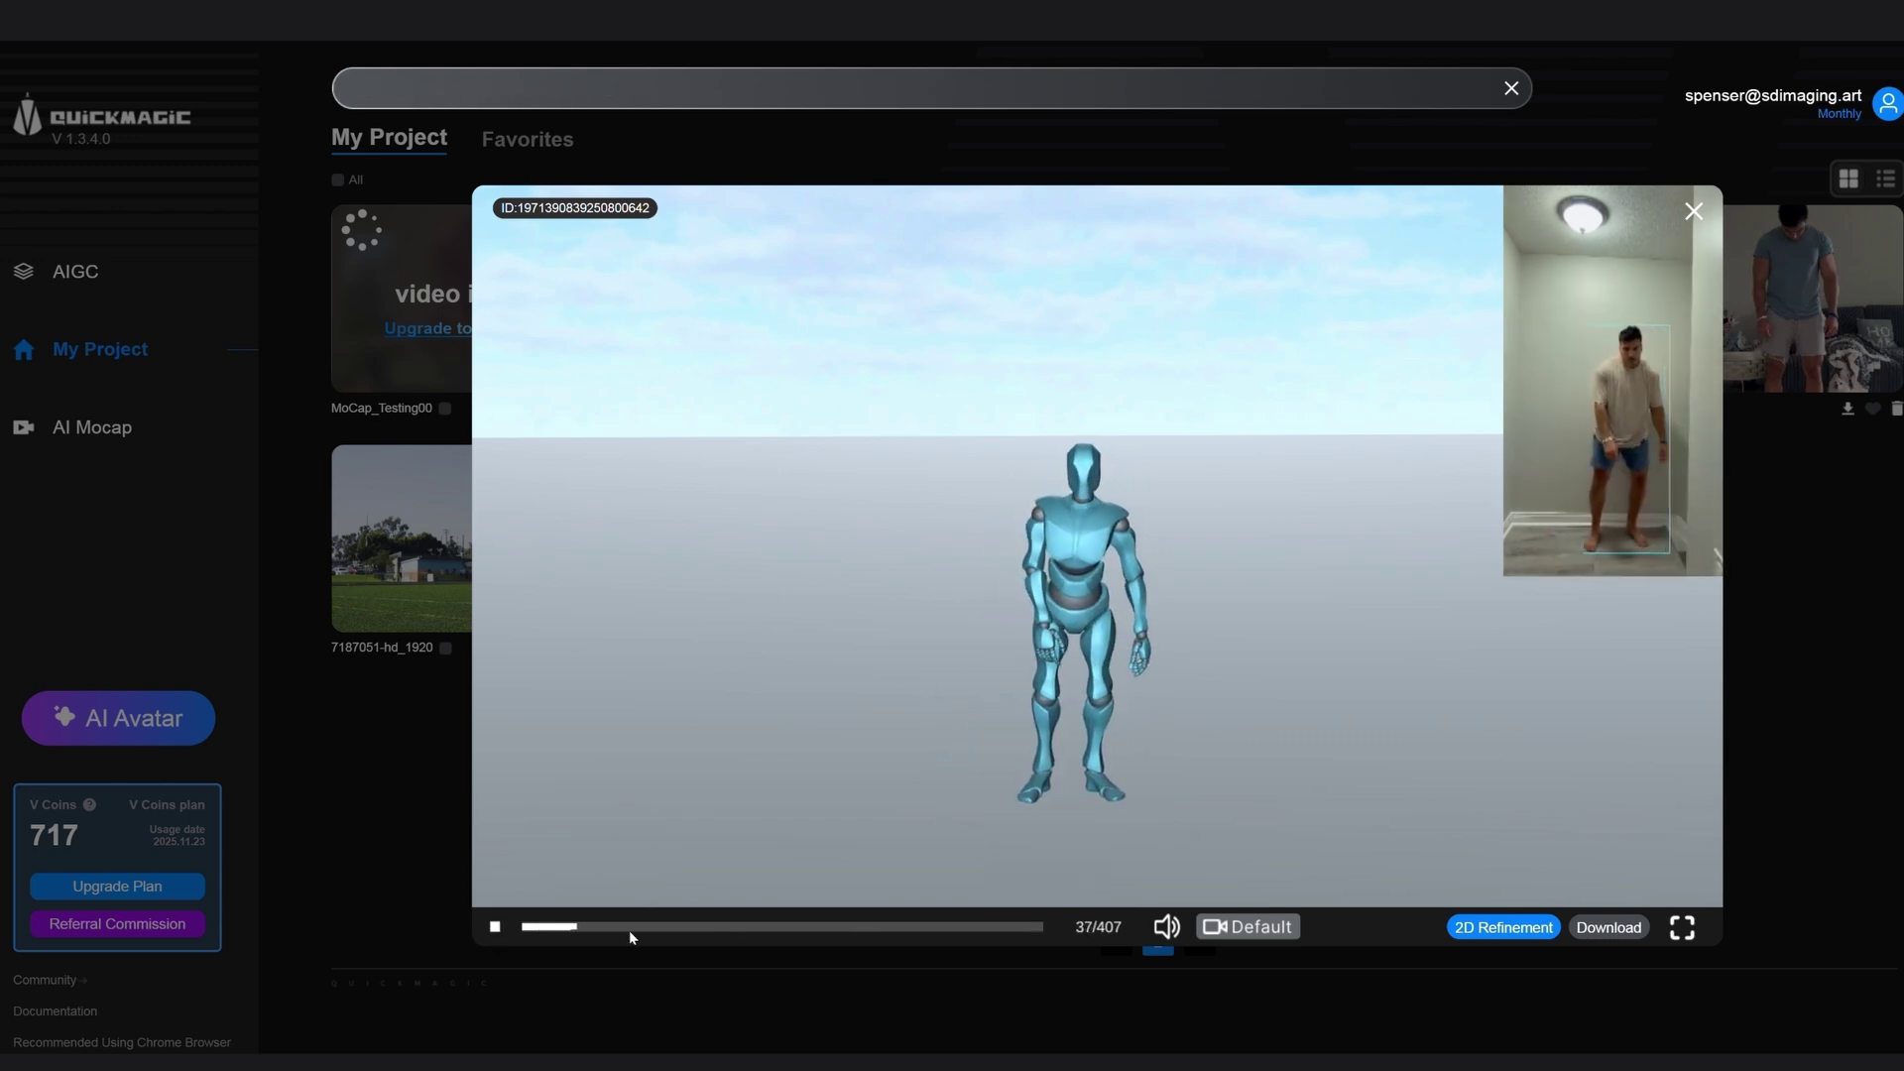
click(1601, 926)
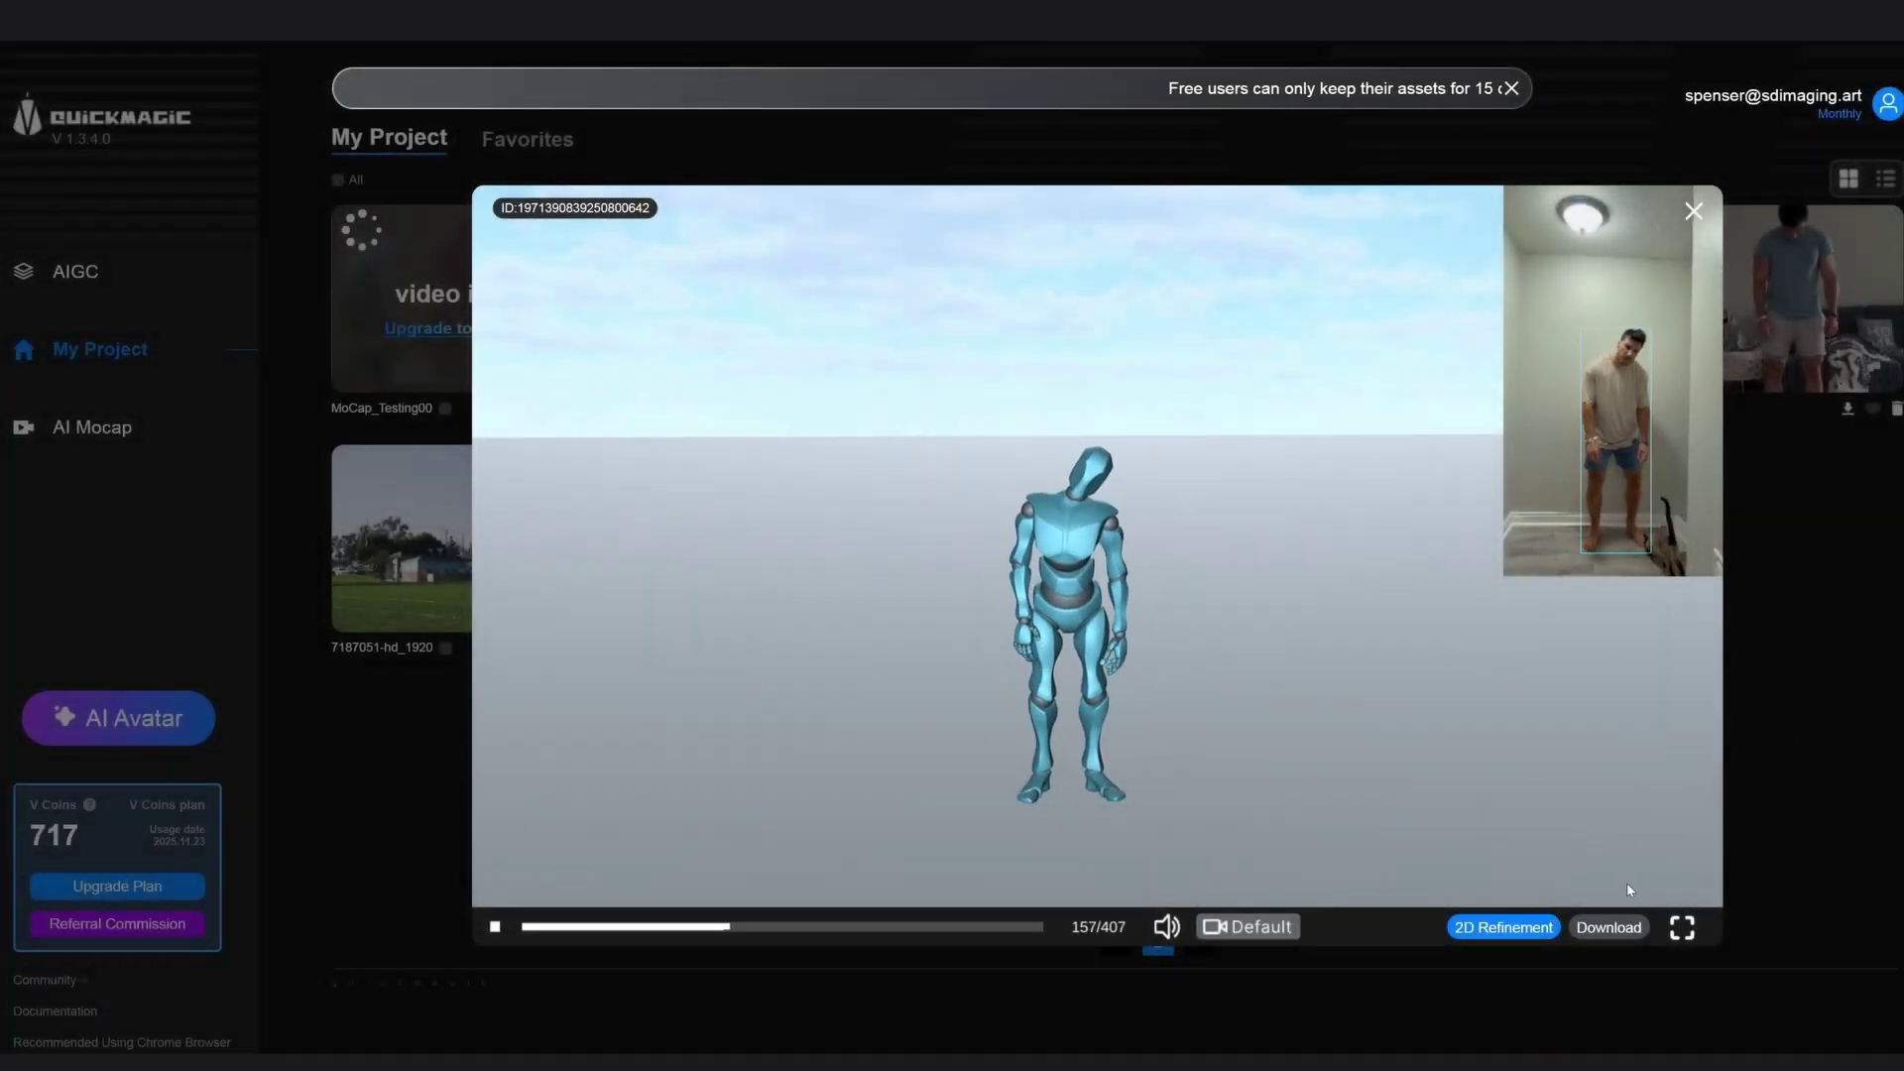
click(1694, 211)
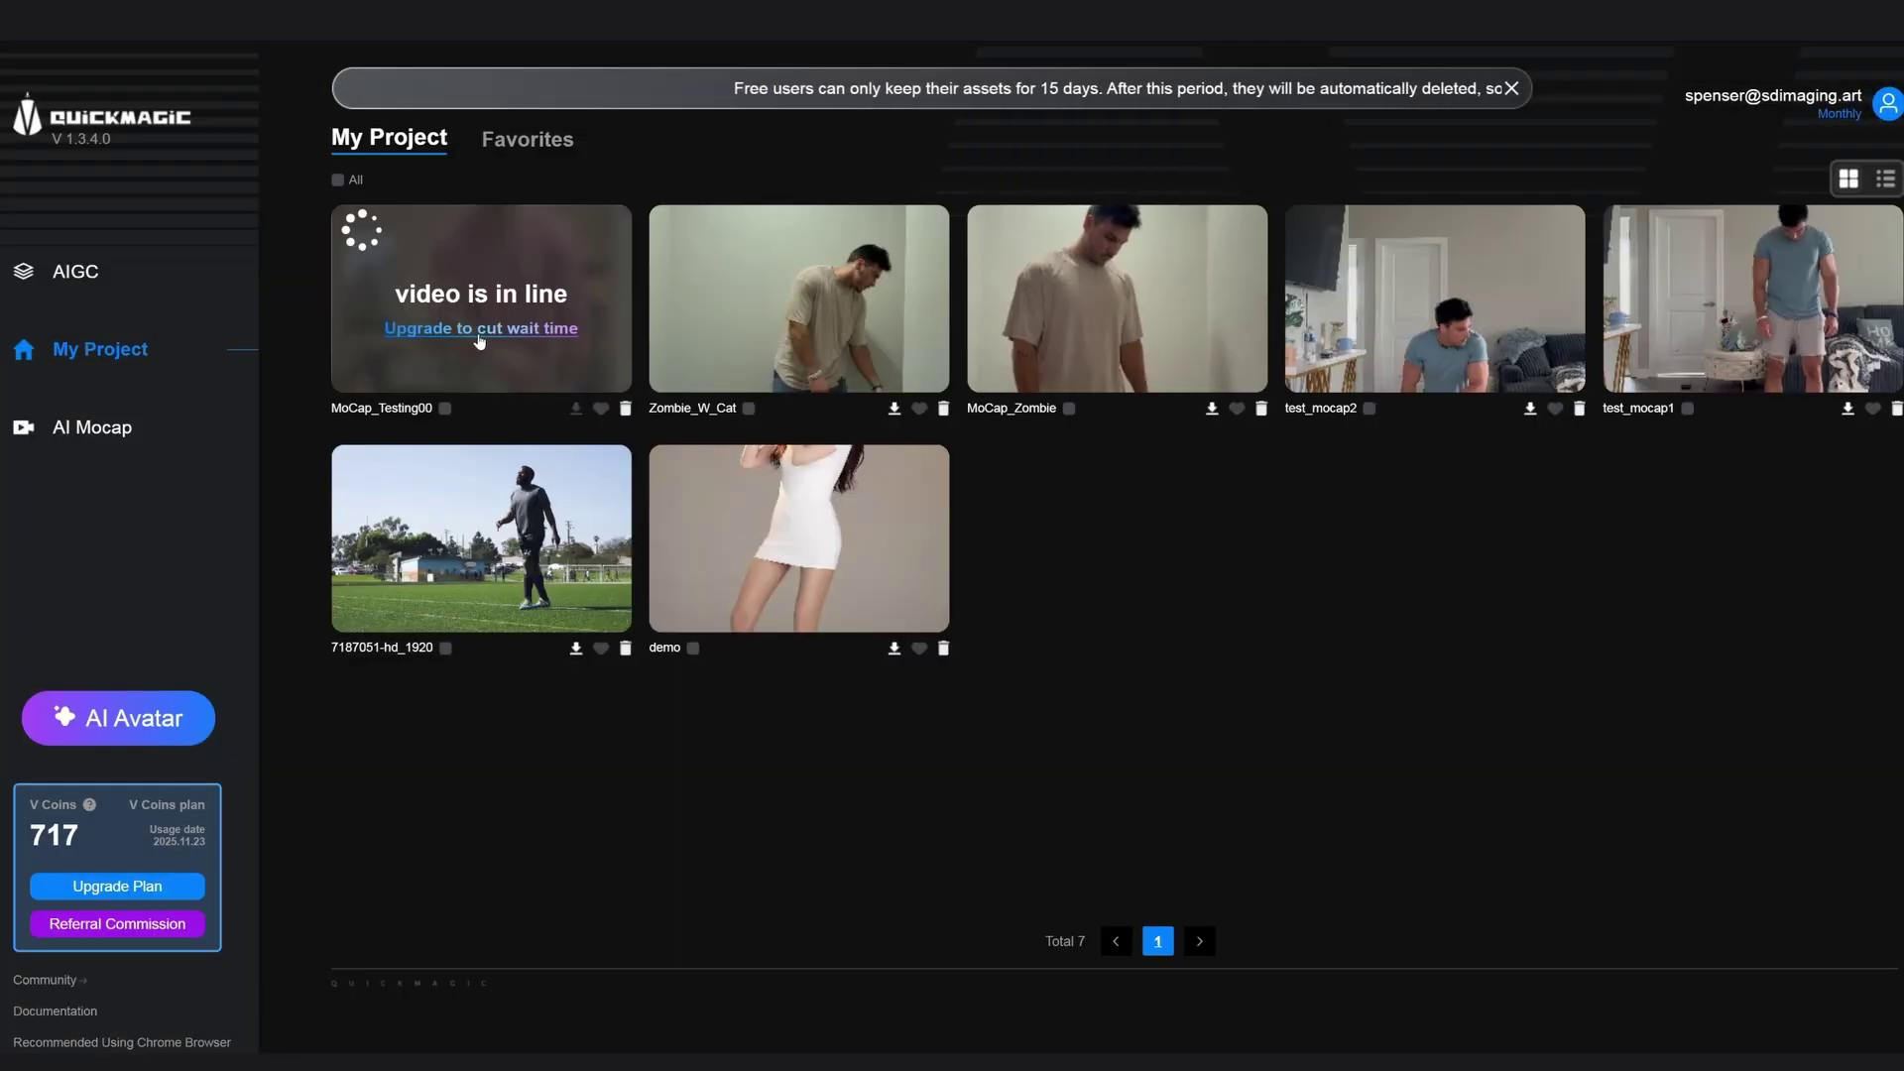
- Open the MoCap_Testing00 result in 2D Refinement and go to the push-up at frame 282
click(433, 483)
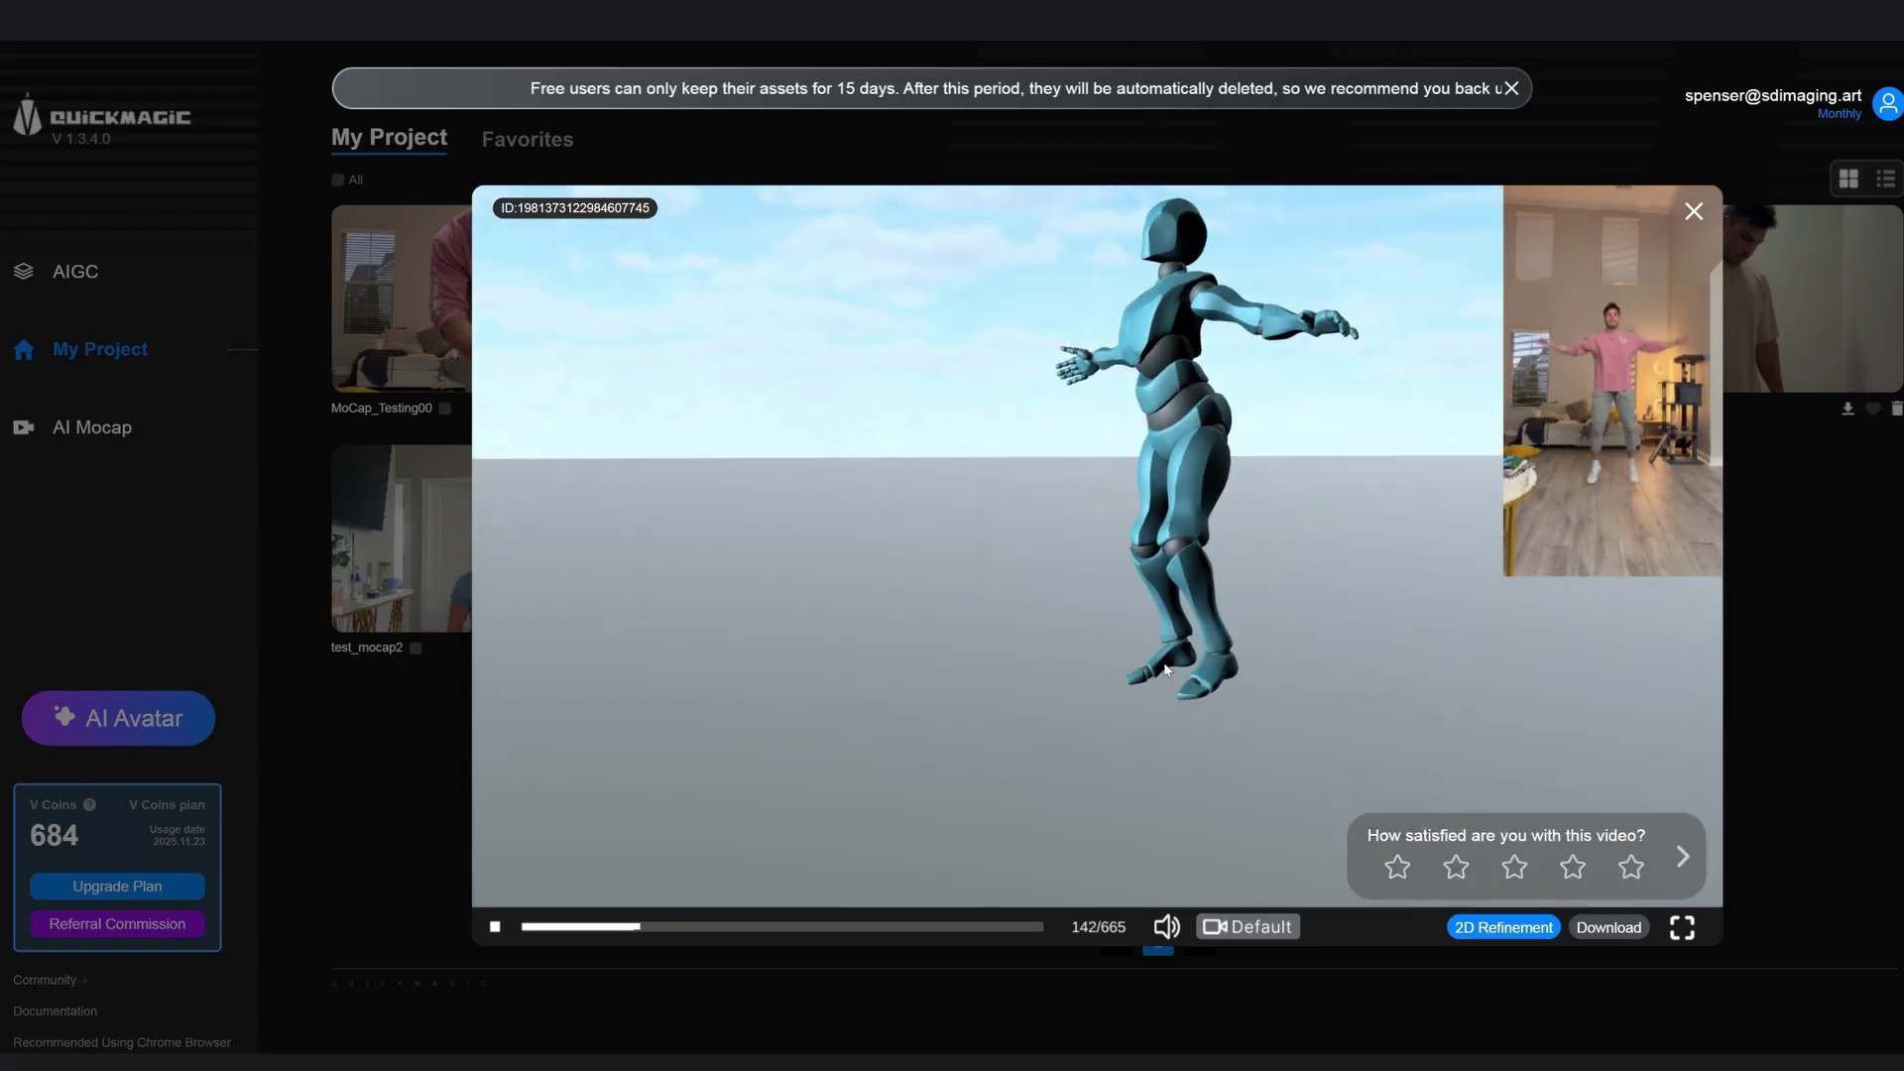
click(1493, 925)
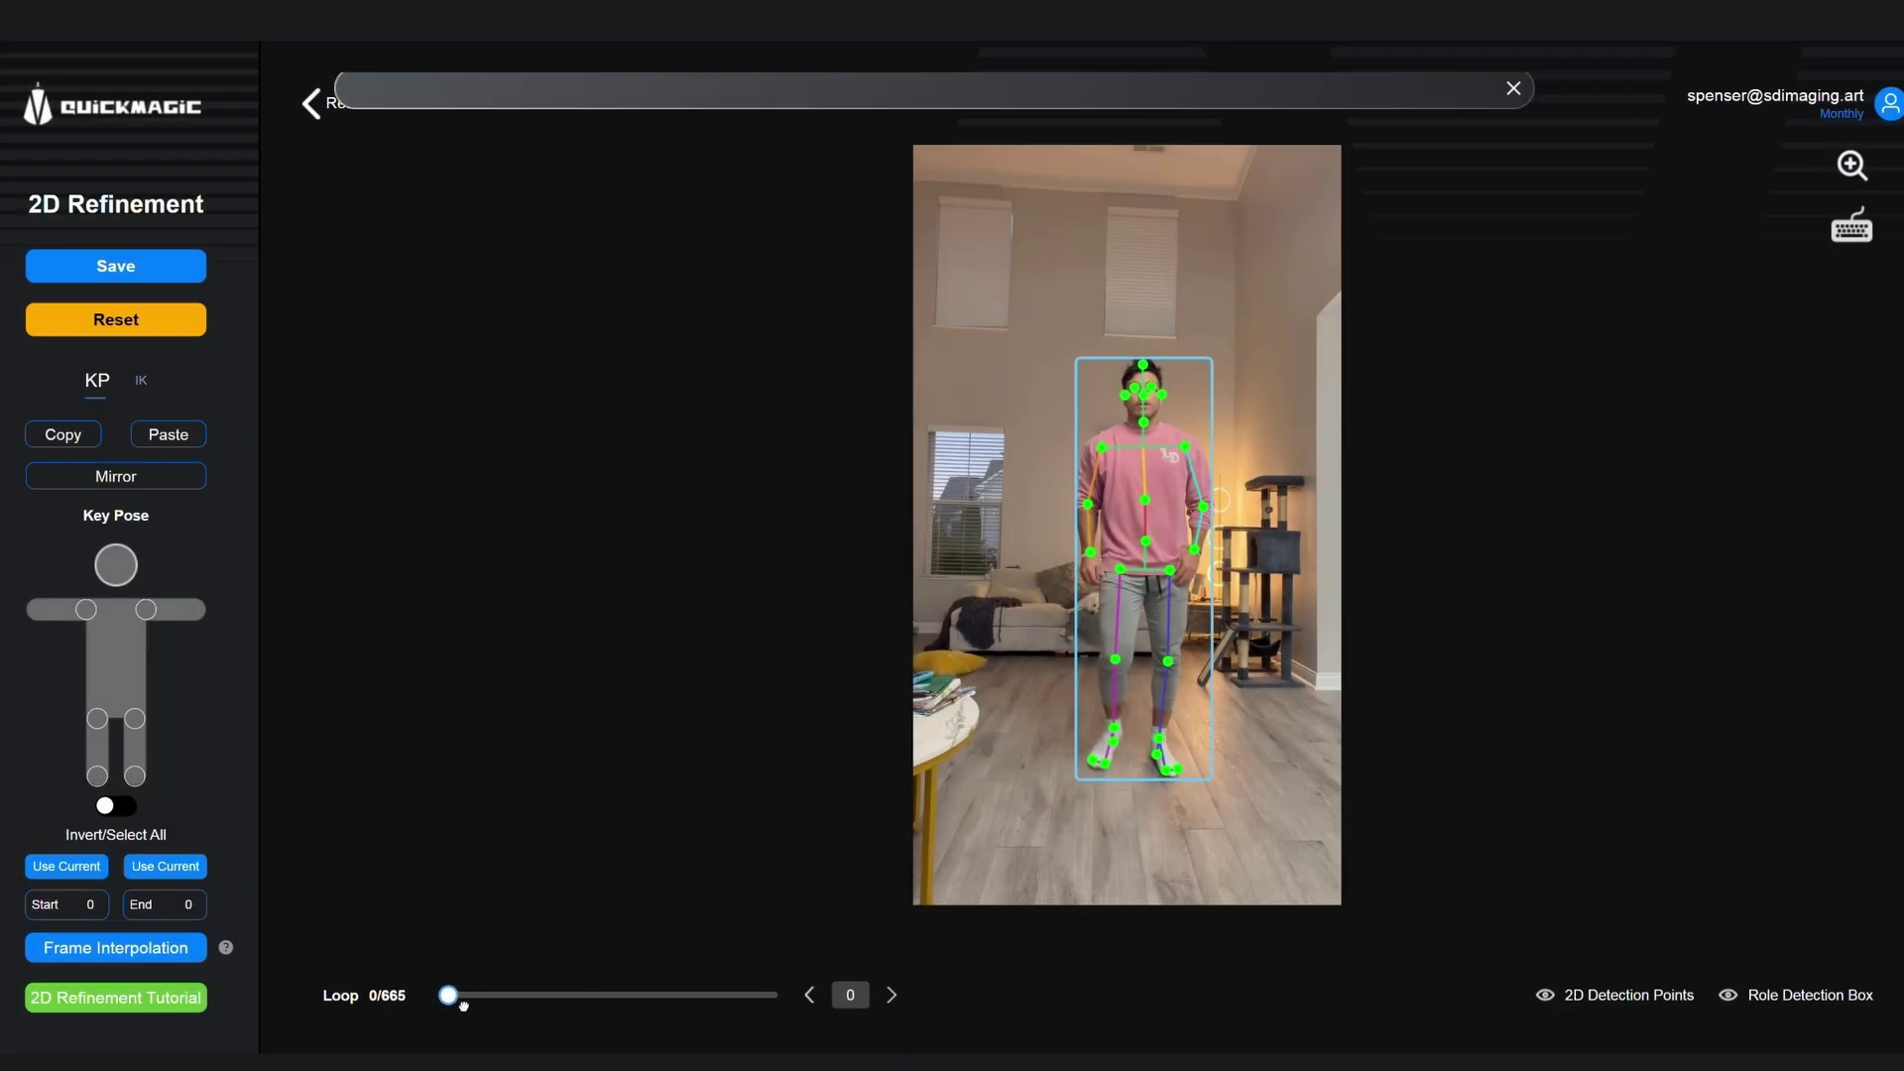
drag(463, 1005, 562, 1008)
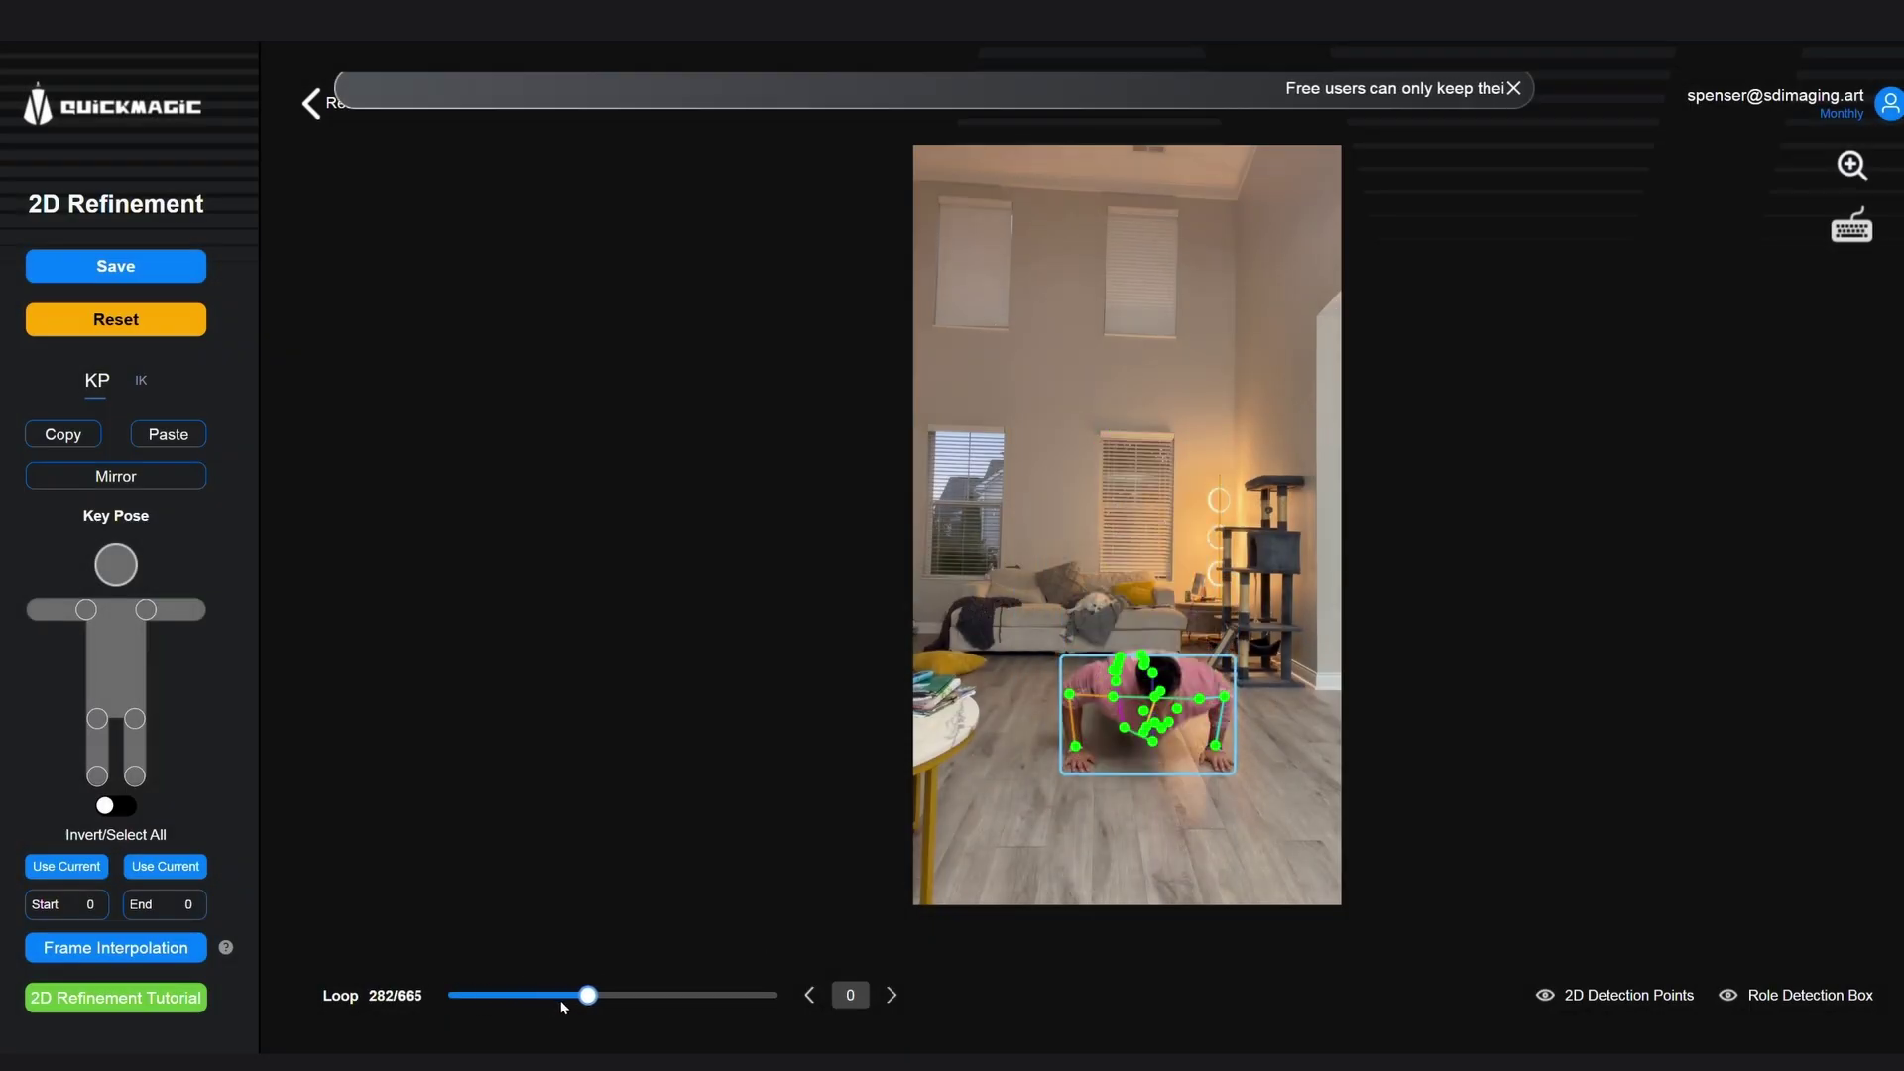
drag(1304, 799, 1270, 806)
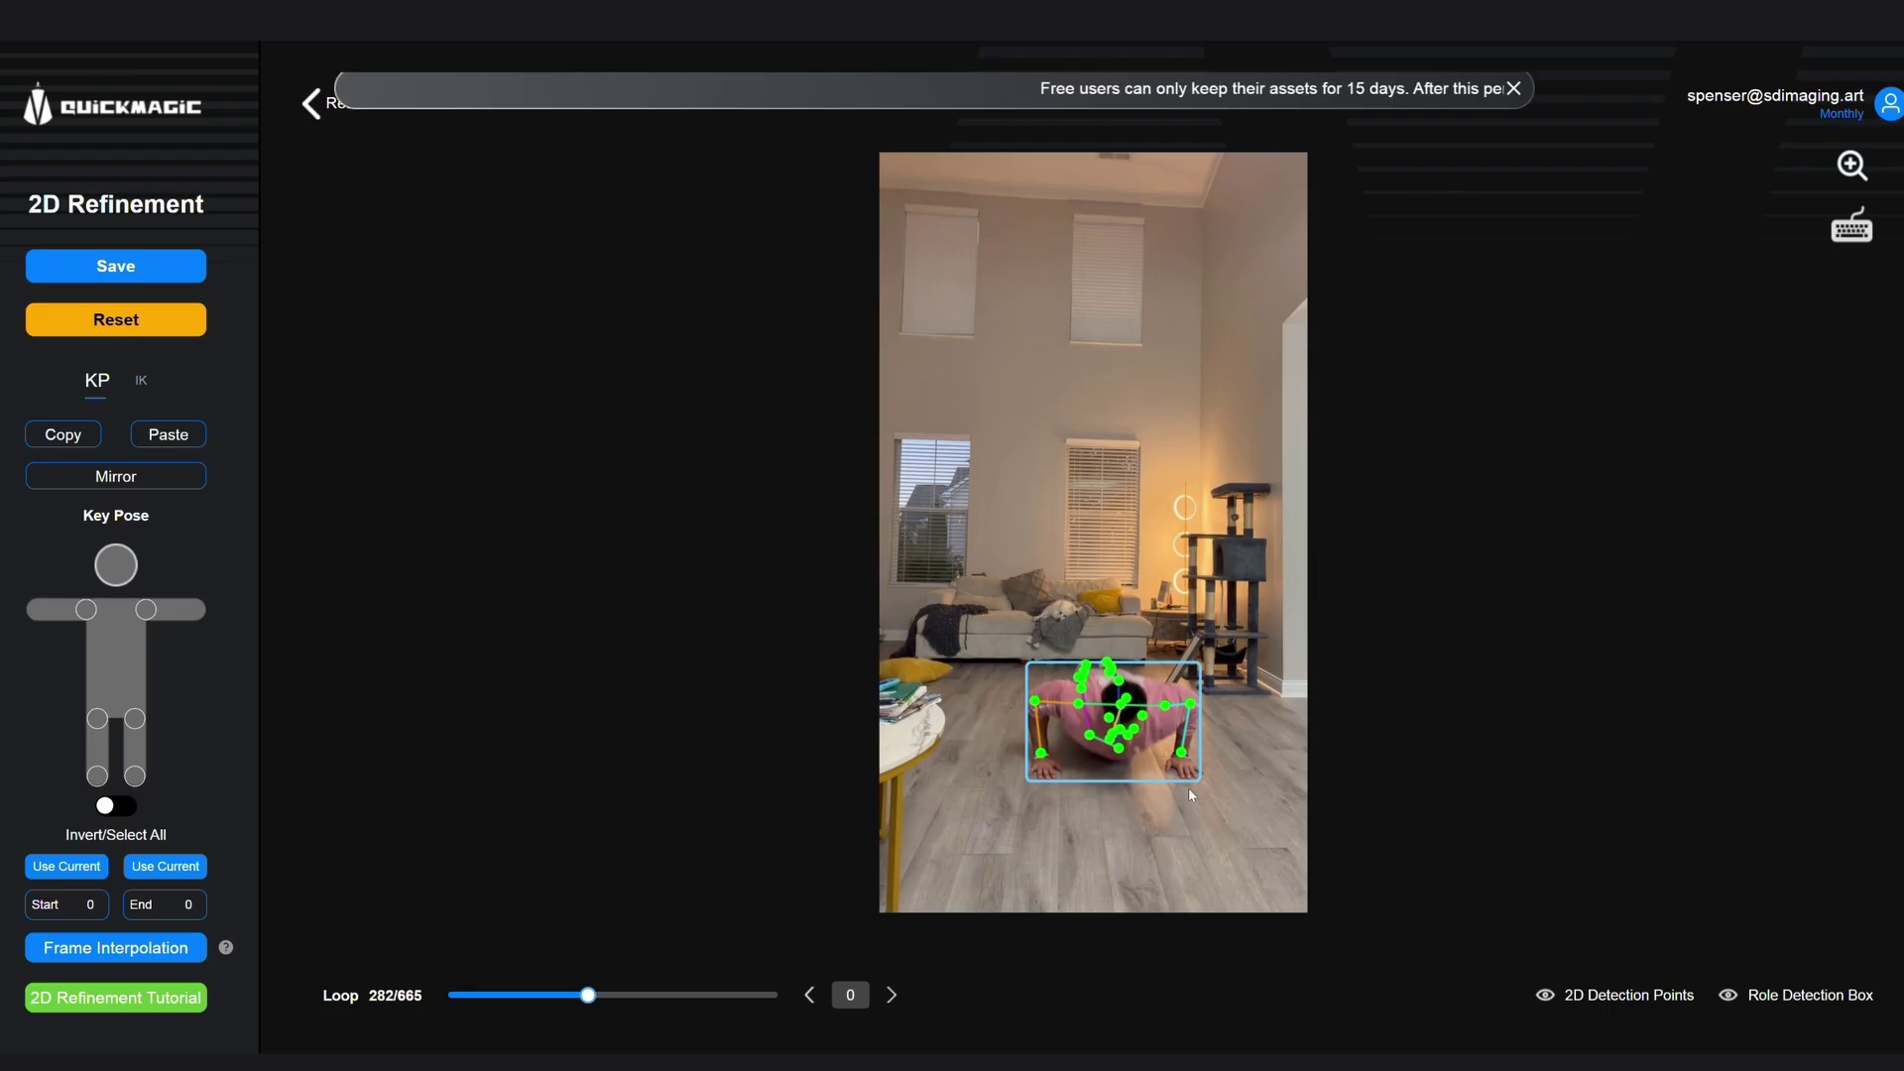
scroll(1121, 686, up, 2)
scroll(1120, 791, down, 1)
- Check the foot keypoints as the man lowers into the push-up and mark frames 258 to 281 for interpolation
drag(591, 997, 588, 1013)
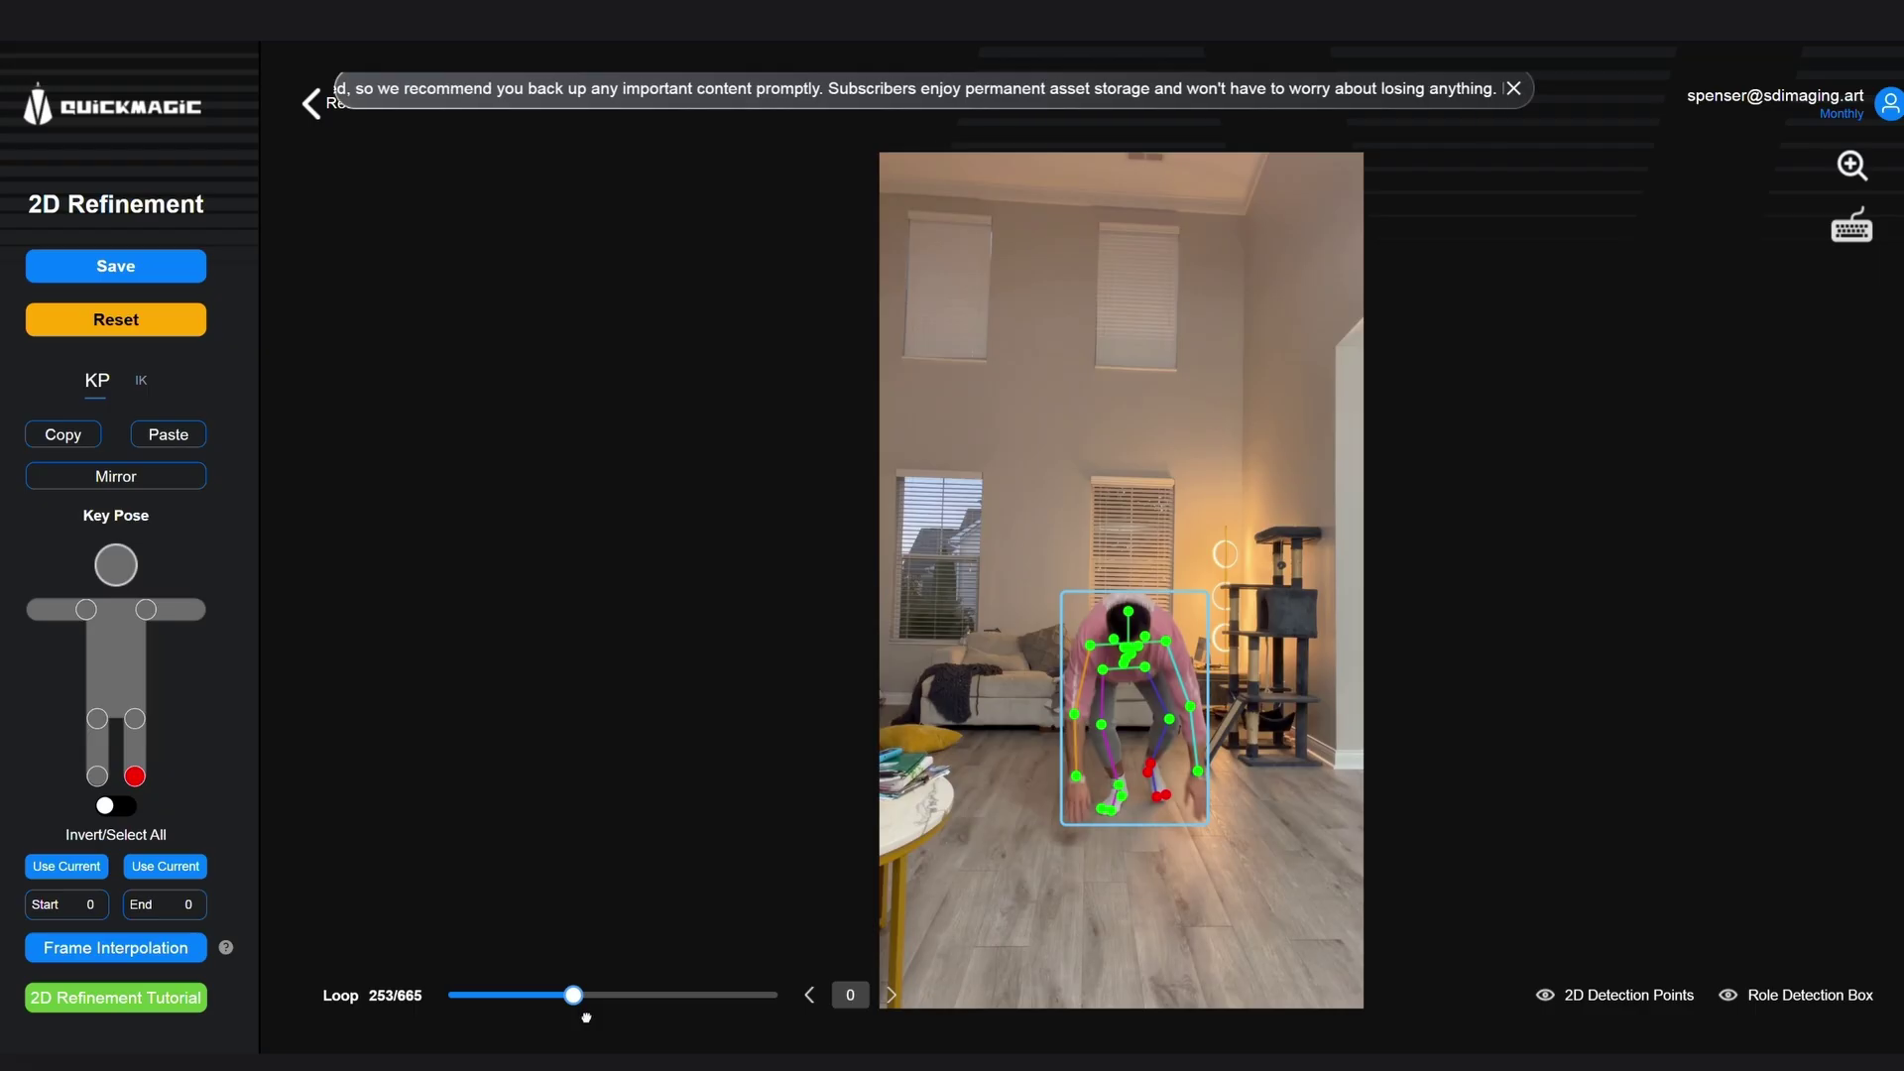
drag(586, 1017, 587, 1009)
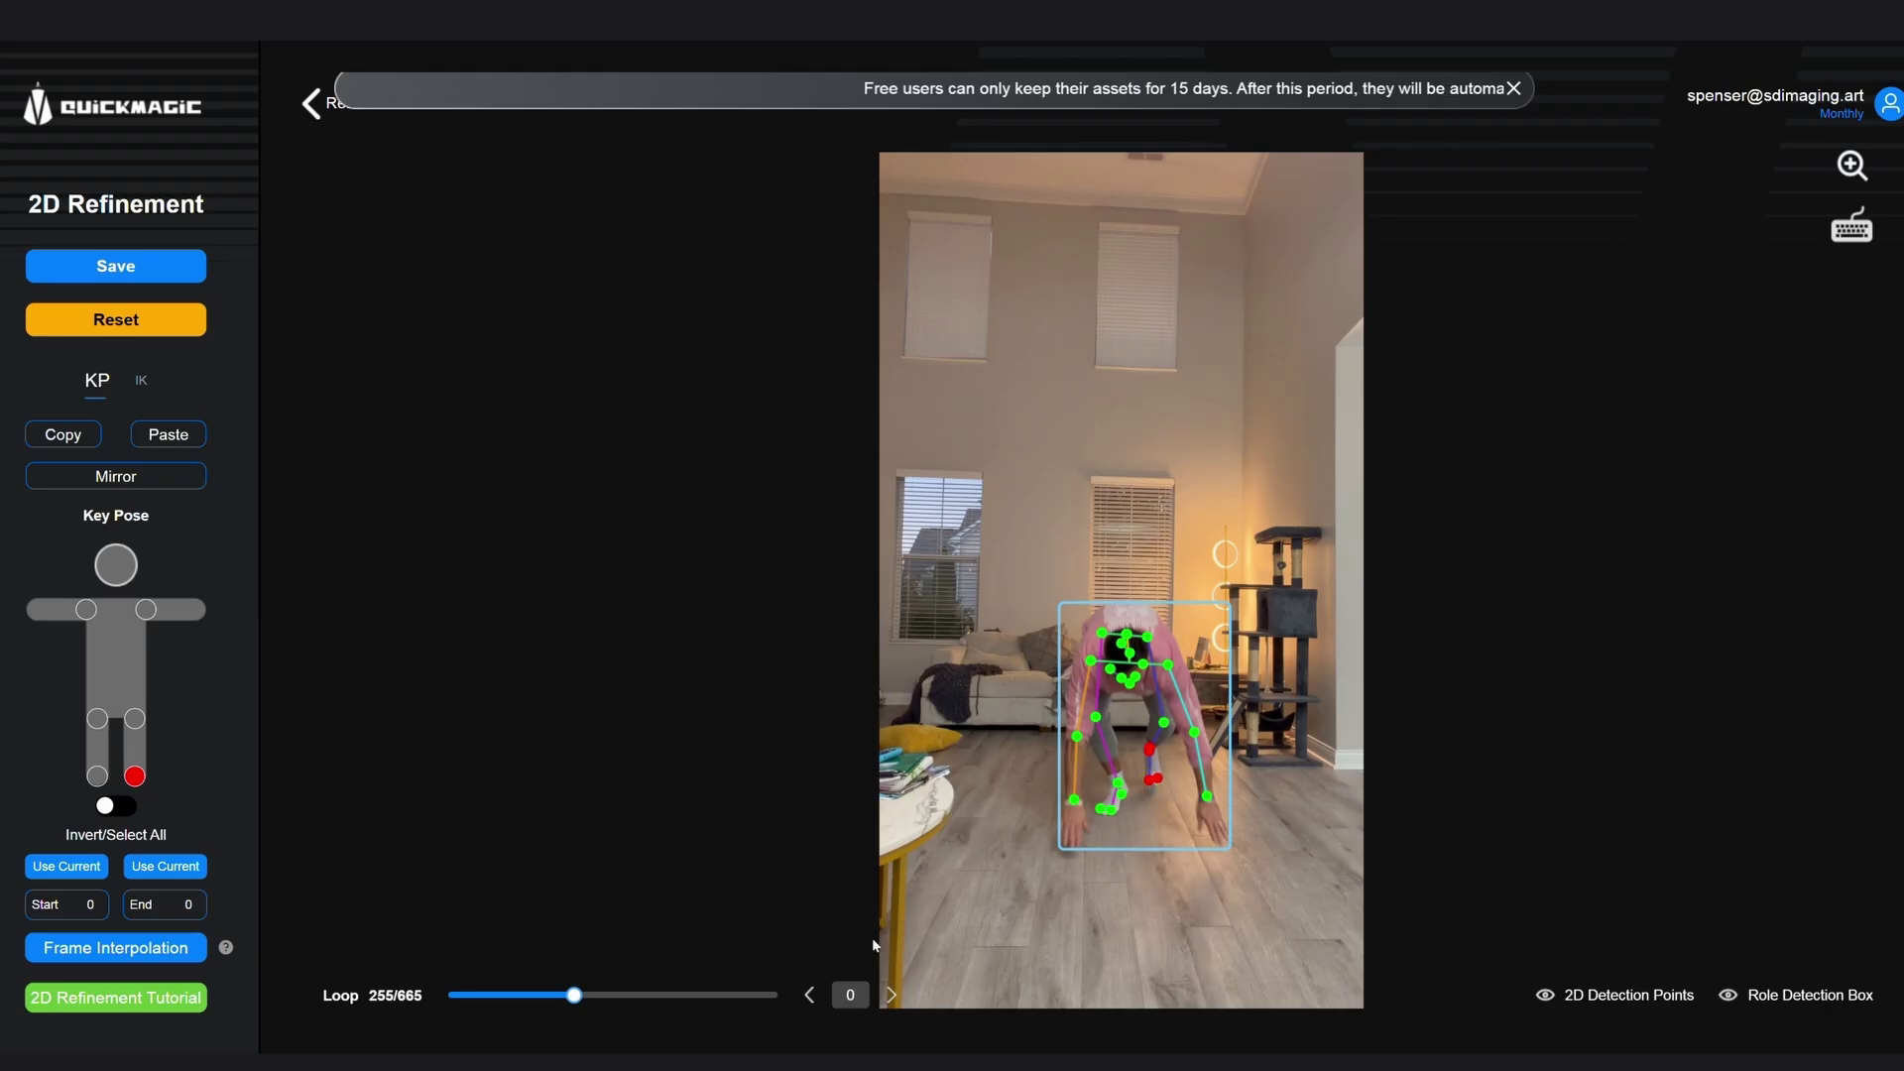
drag(604, 998, 603, 999)
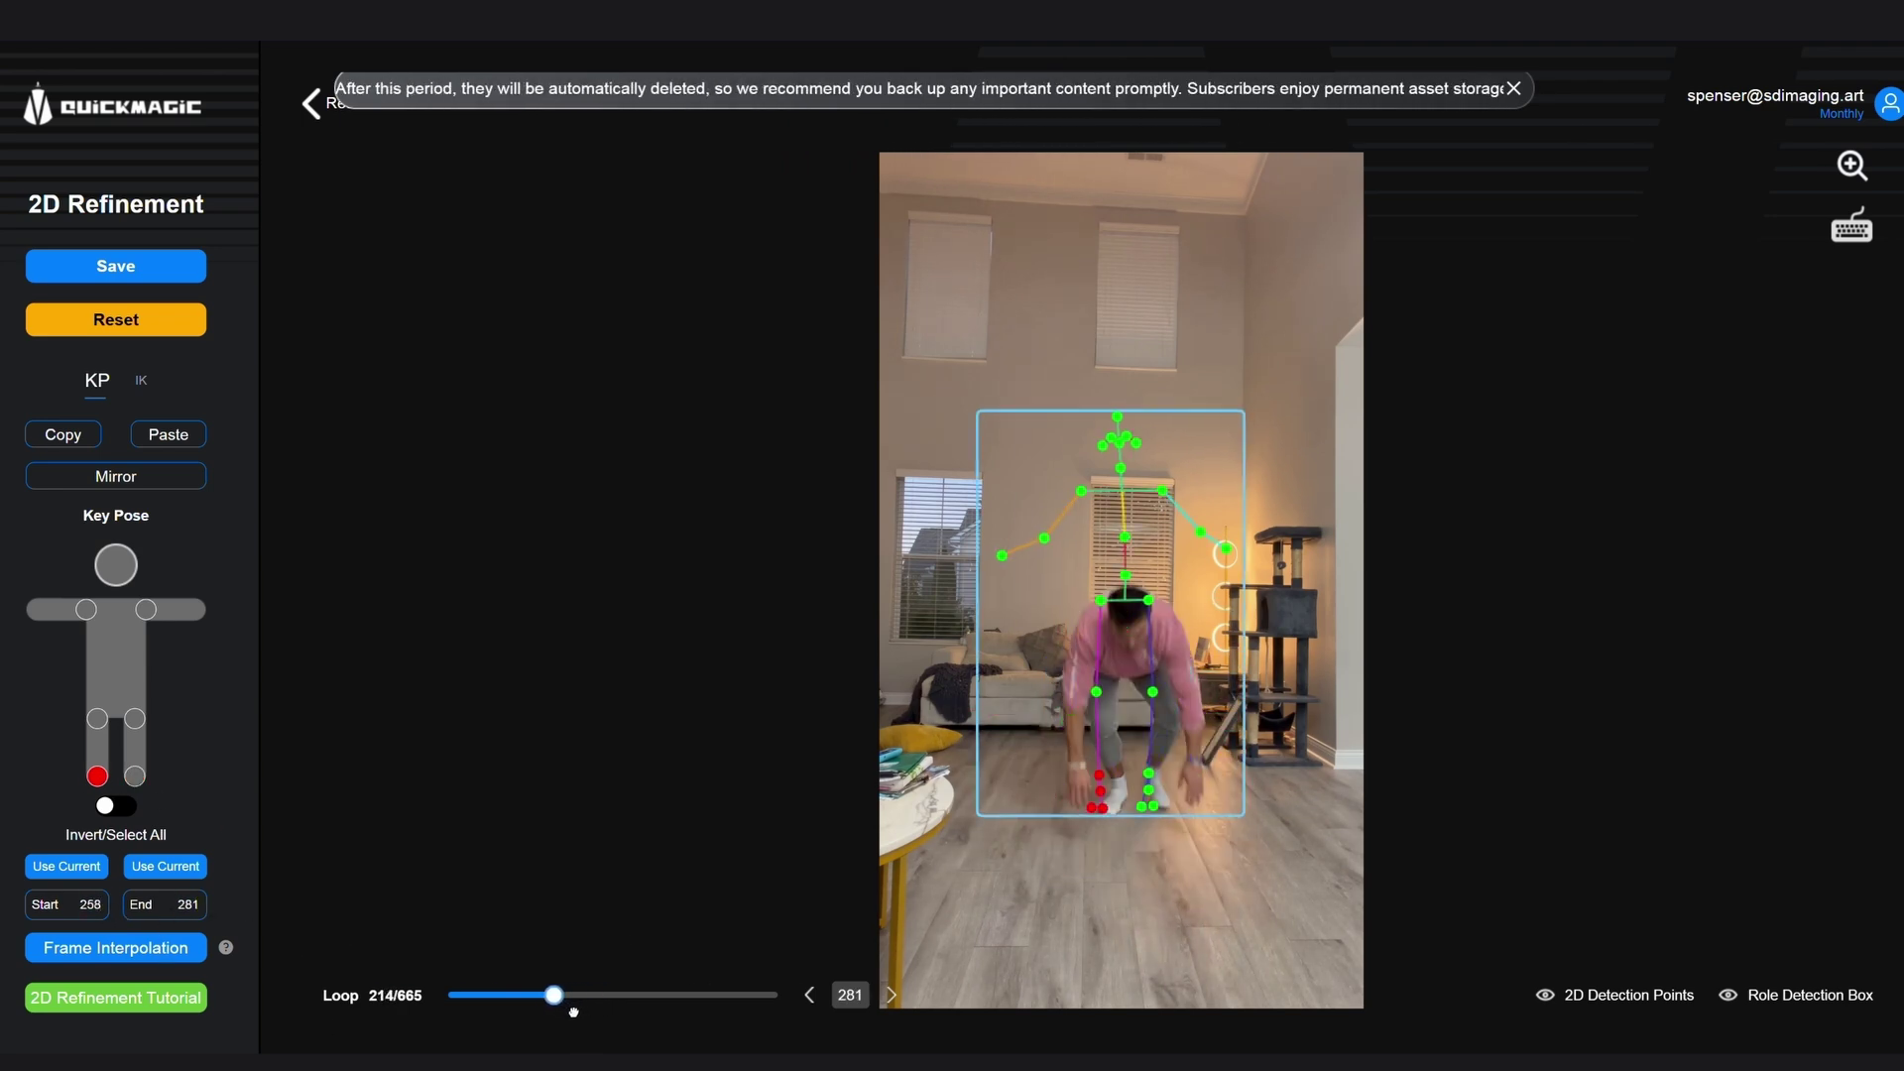
- Interpolate the selected foot's keypoints over frames 450 to 458 and 537 to 545 of the push-up
drag(595, 1005, 626, 1007)
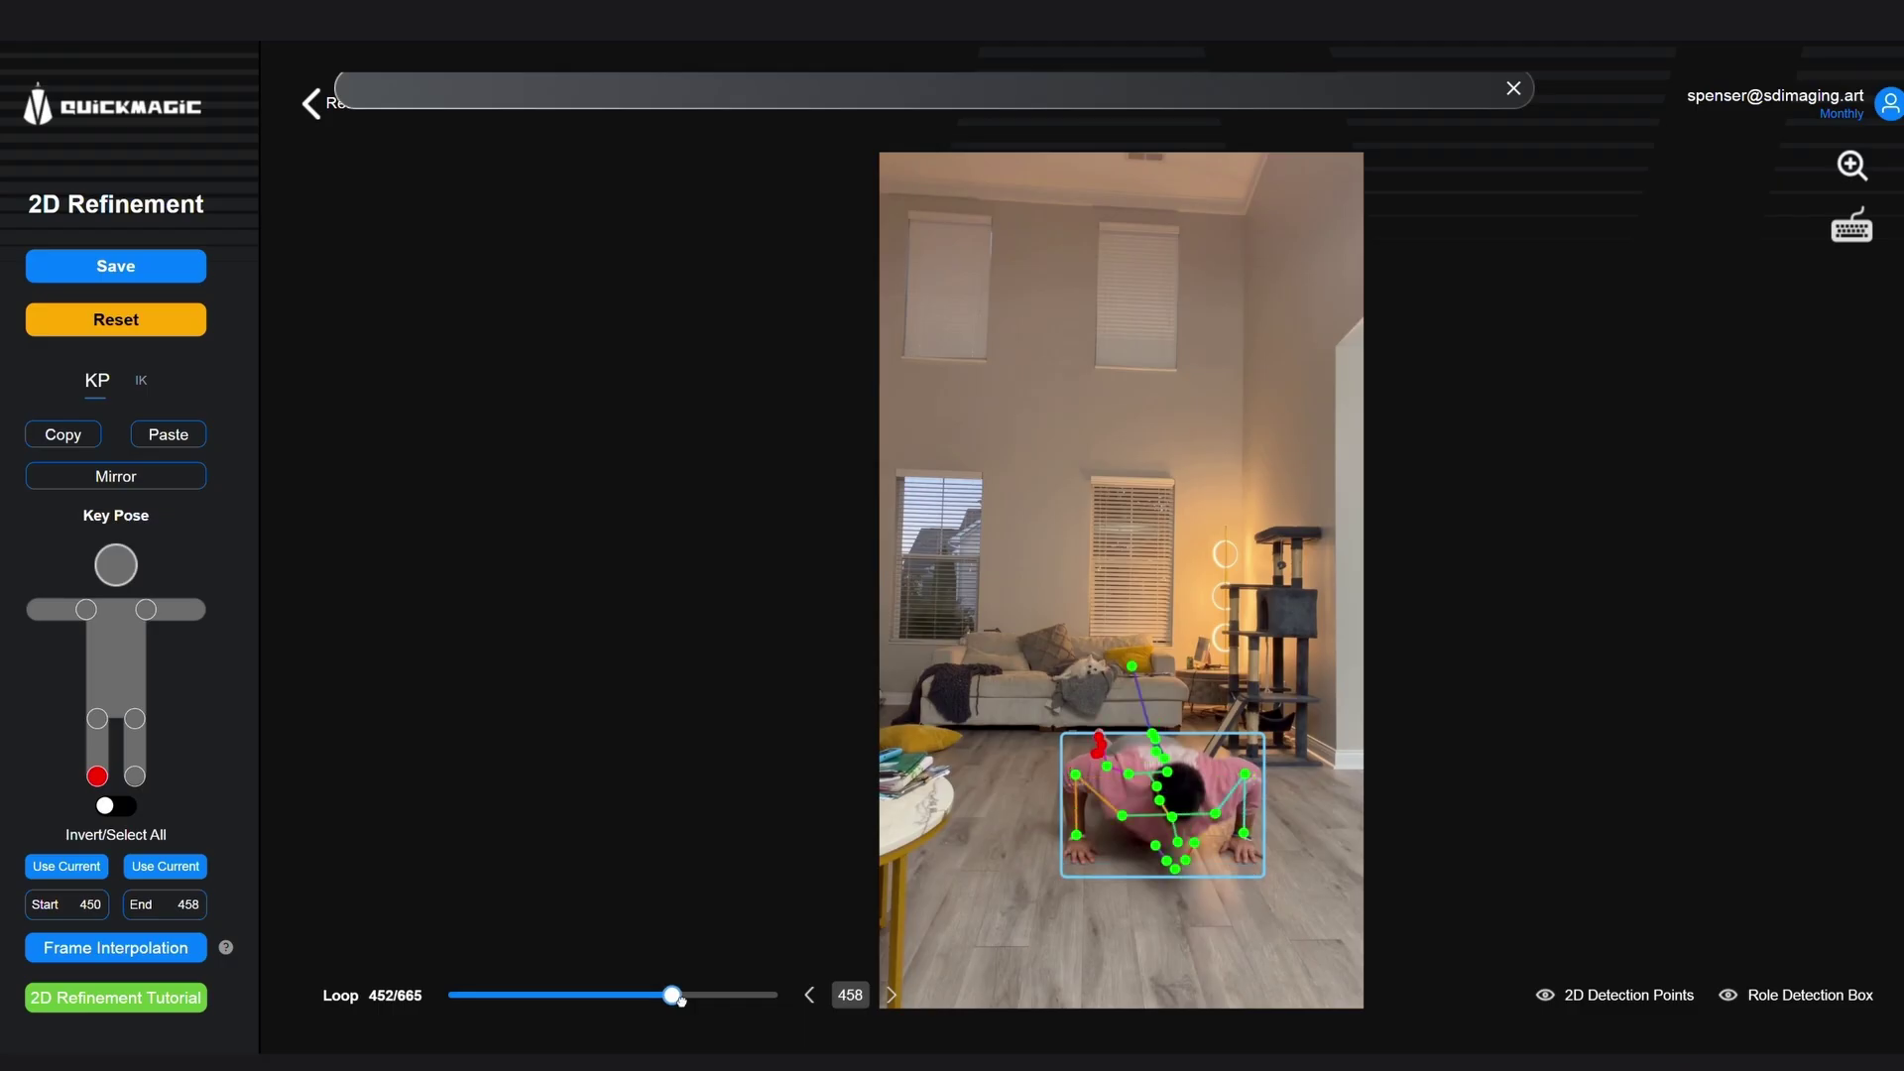
click(165, 867)
click(170, 947)
drag(681, 995, 704, 998)
double_click(90, 905)
text(472)
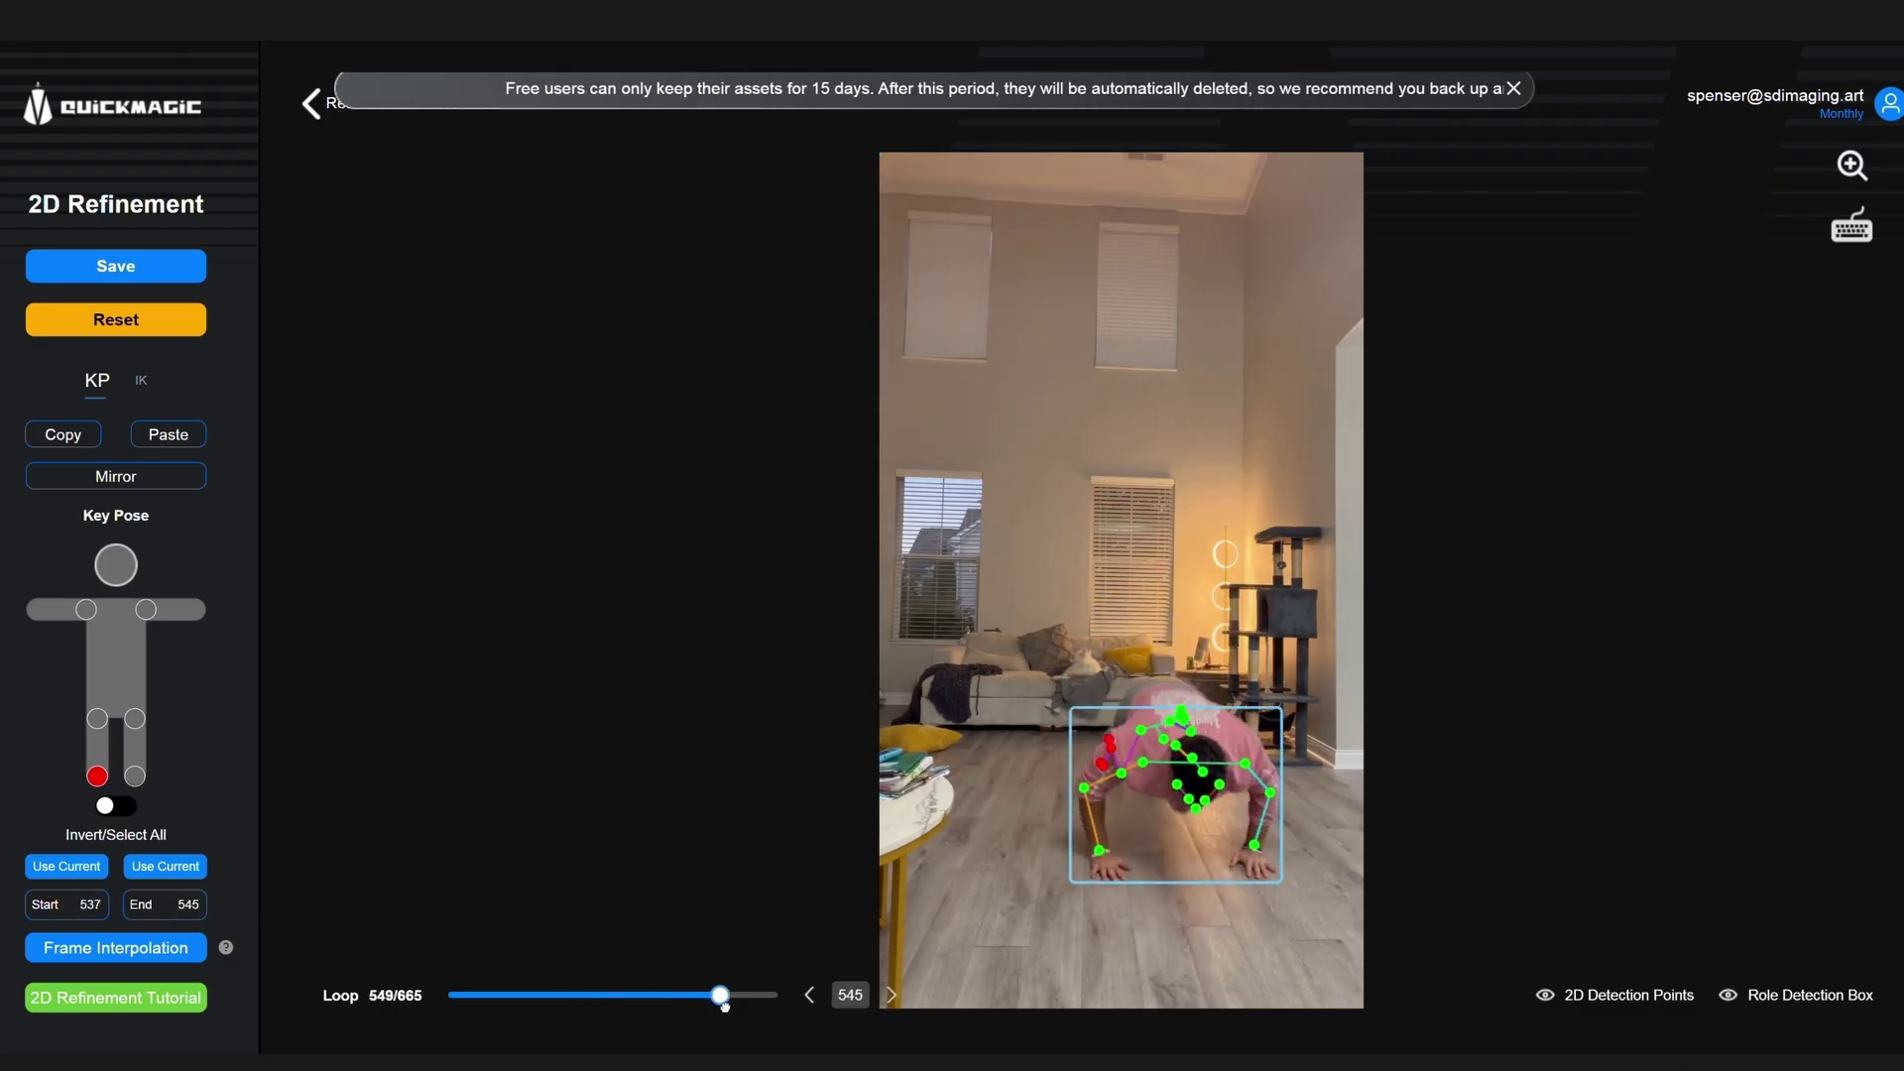
click(166, 950)
- Select the opposite foot in the key pose and reposition its keypoints on the man's foot near frame 364
drag(727, 995, 644, 1003)
click(97, 776)
click(135, 776)
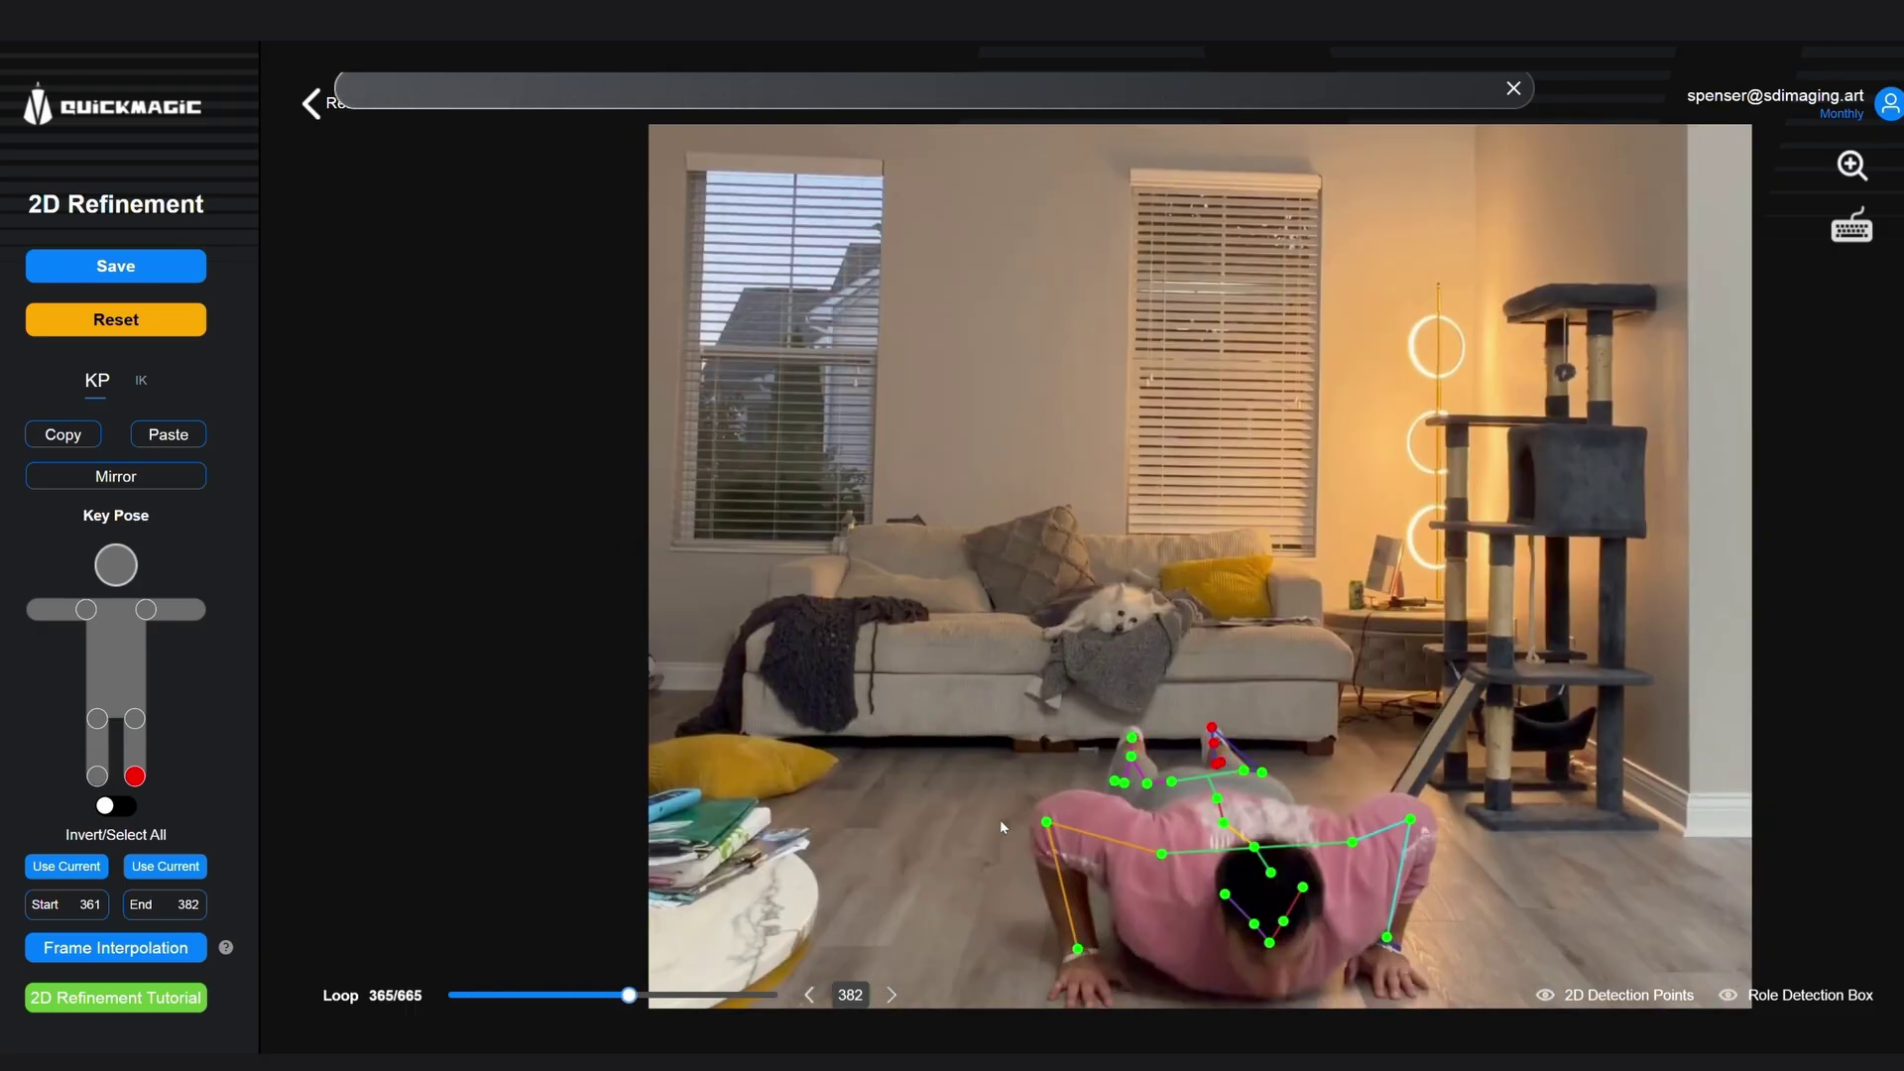
drag(630, 999, 637, 1002)
scroll(1329, 828, up, 1)
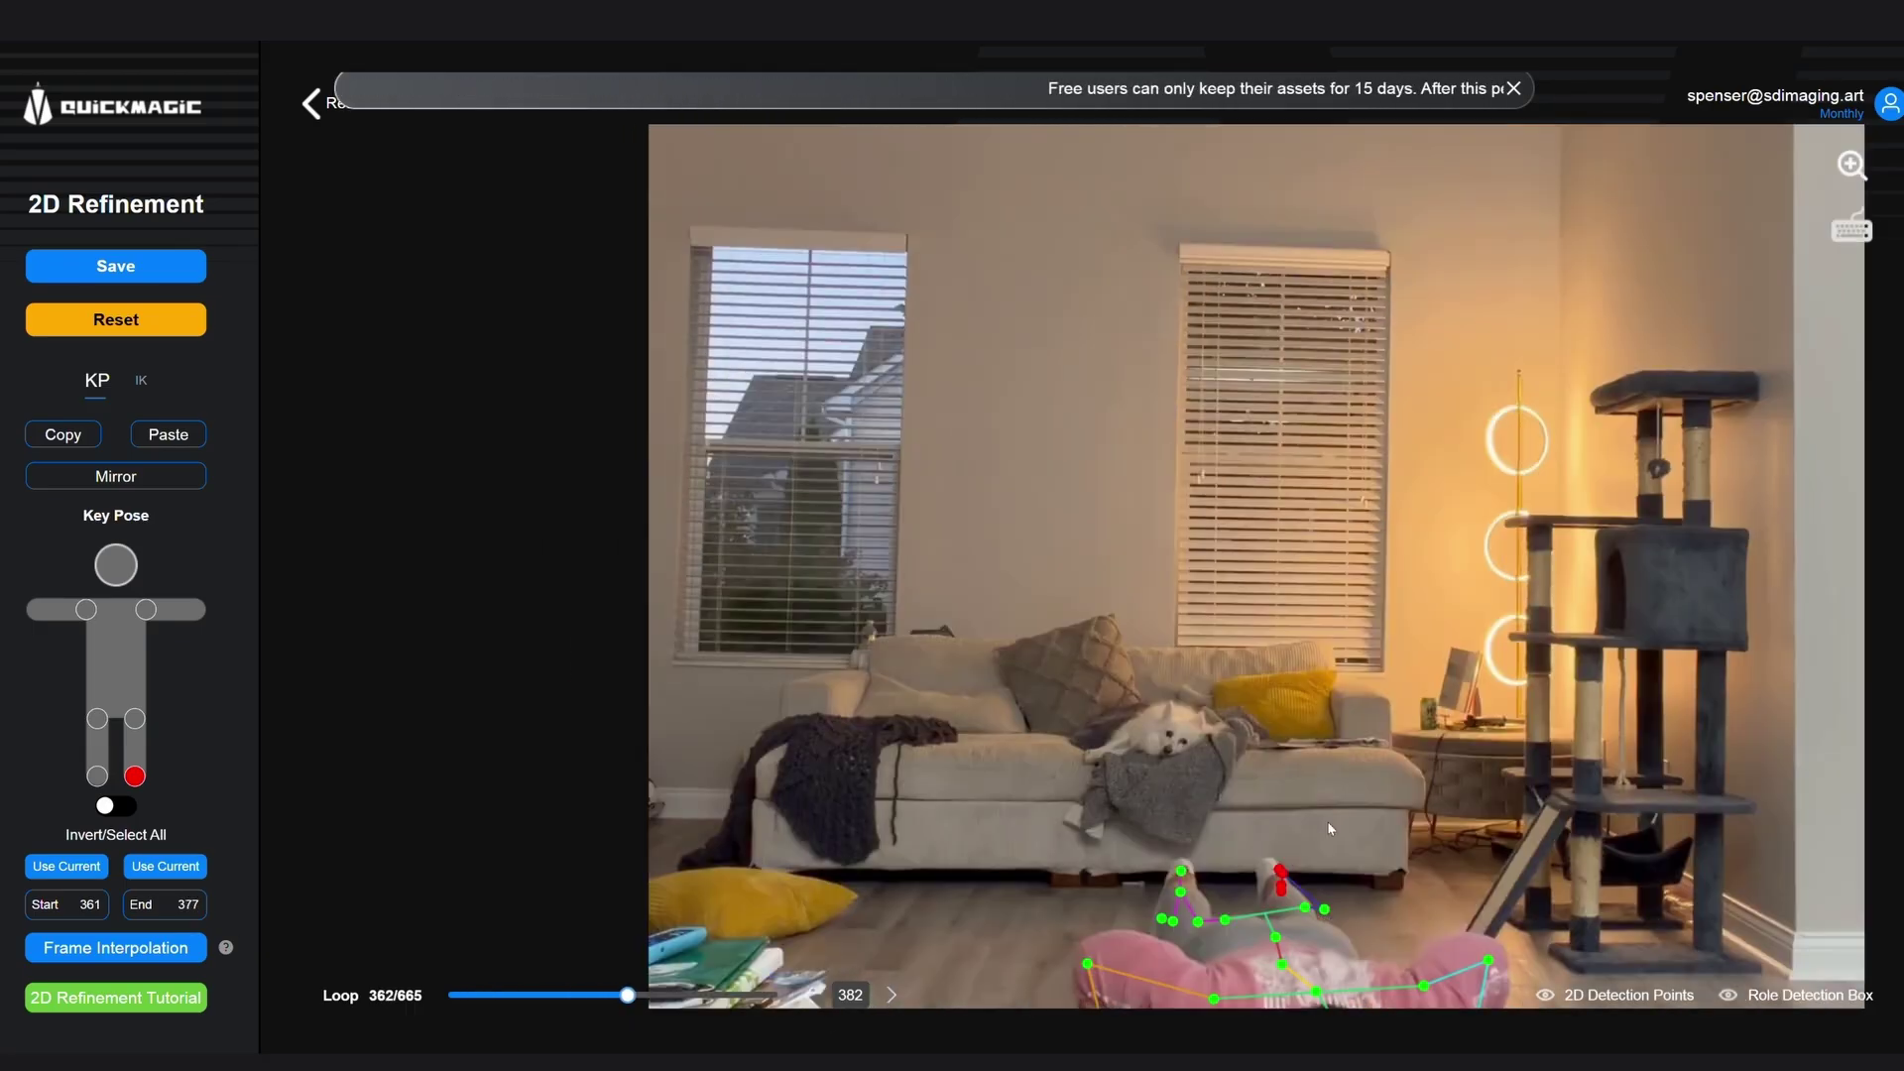
drag(1229, 667, 1246, 709)
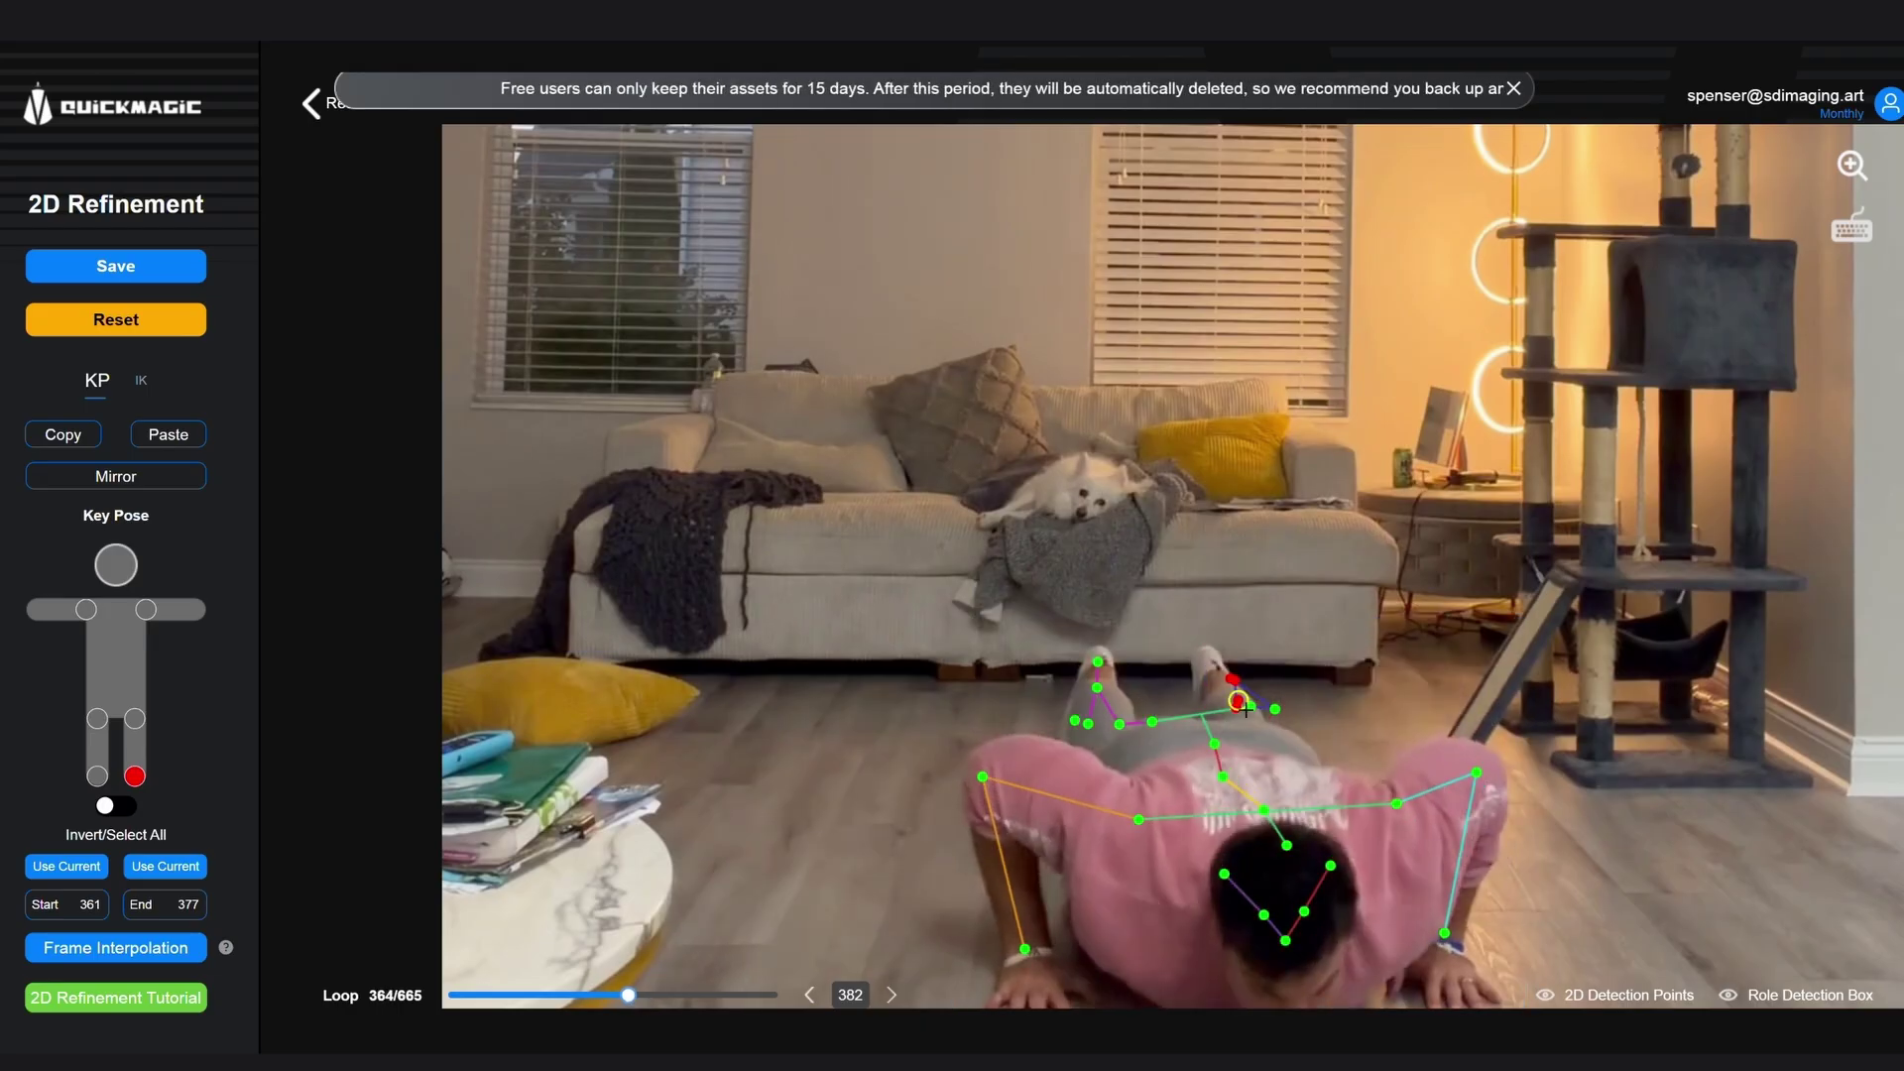
- Paste the corrected foot pose onto nearby push-up frames and interpolate the foot between the marked start and end frames
drag(642, 1007, 631, 1001)
click(165, 867)
click(66, 866)
drag(637, 1004, 625, 997)
click(168, 435)
click(165, 867)
click(66, 867)
drag(625, 998, 631, 997)
click(150, 949)
click(164, 867)
click(149, 948)
- Copy the right foot's pose between neighbouring frames, include the right knee in the selection and mark frames 372 to 377
click(63, 434)
click(169, 434)
click(97, 777)
click(63, 435)
click(168, 434)
click(185, 439)
click(66, 866)
click(67, 867)
click(97, 777)
click(97, 718)
click(97, 777)
click(164, 867)
click(67, 867)
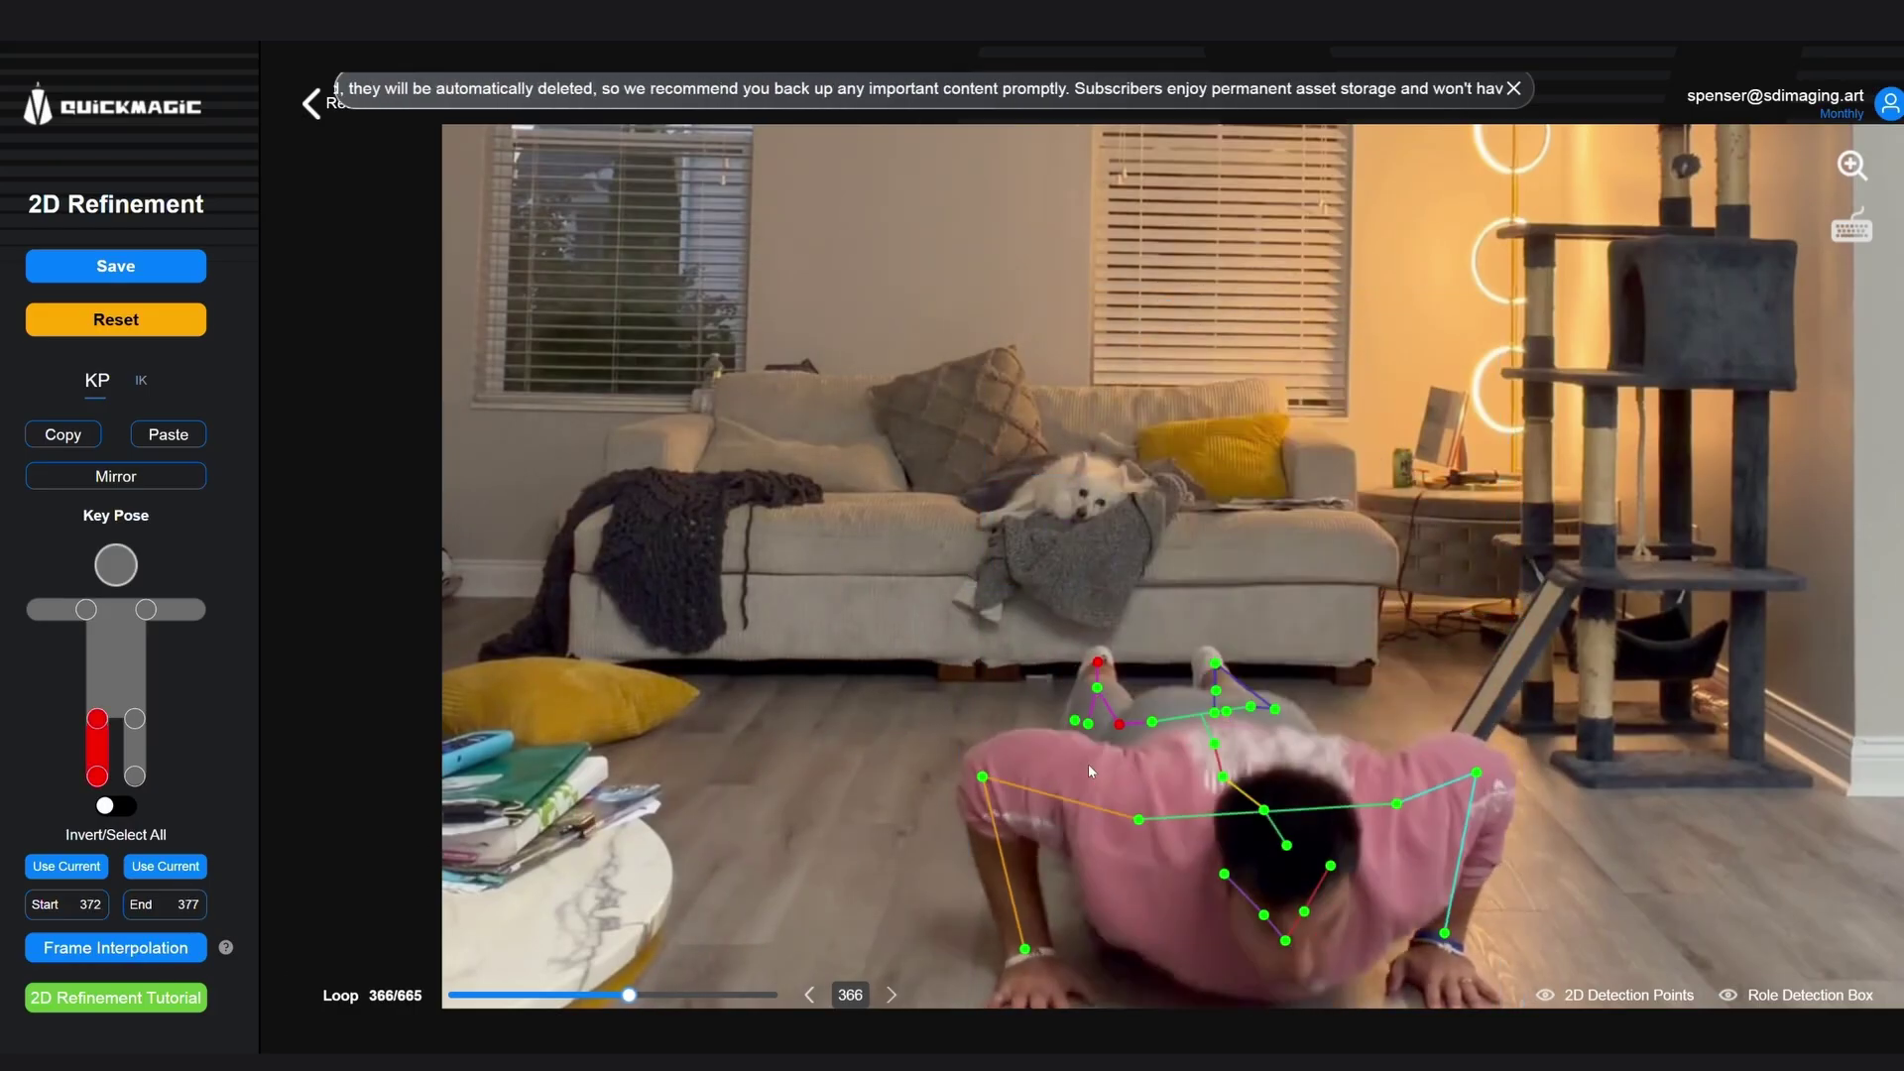
- Correct a right leg keypoint at frame 366 and check the tracking through the following push-up frames
click(1133, 660)
key(Right)
key(Right)
key(Right)
key(Right)
key(Right)
key(Right)
key(Right)
key(Right)
- Add the left foot to the key pose selection and mark an earlier push-up frame as the interpolation start
click(134, 777)
key(Left)
key(Left)
key(Left)
key(Left)
key(Left)
key(Left)
key(Left)
key(Left)
key(Left)
click(66, 866)
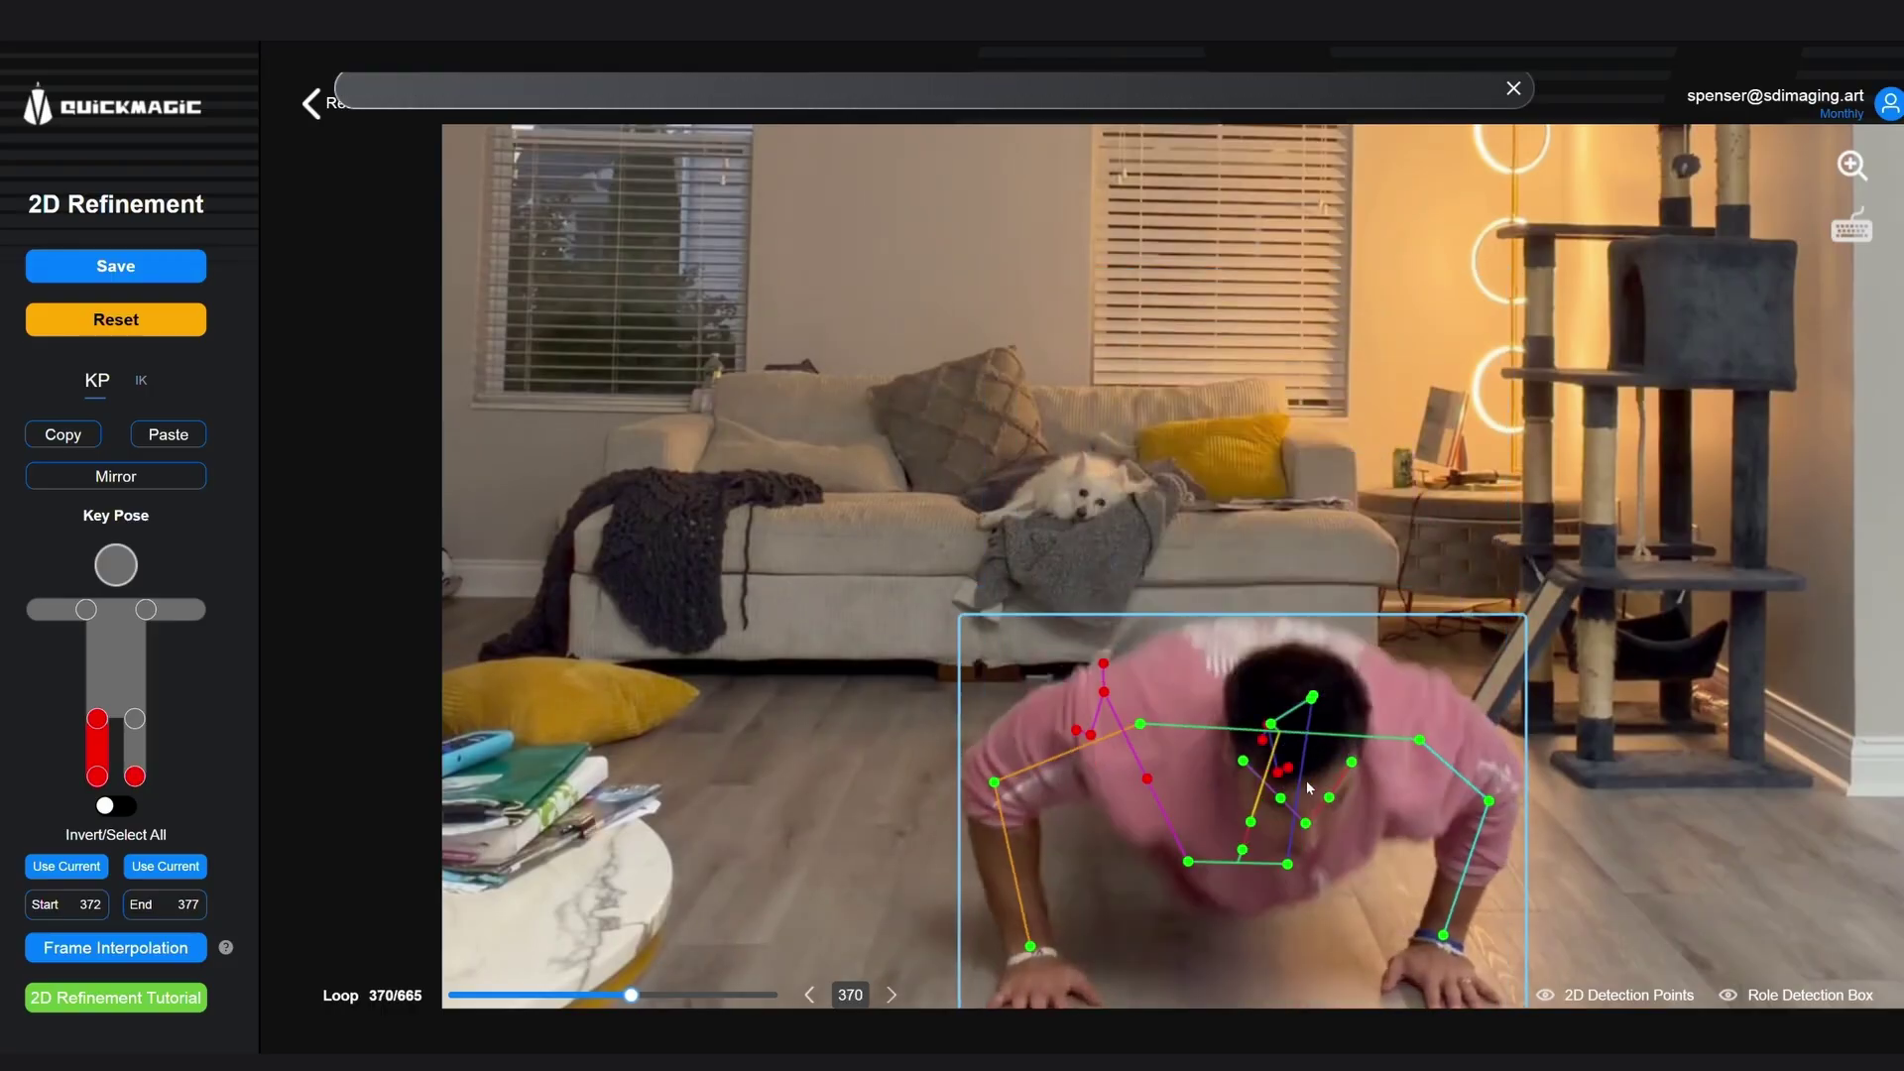
- Remove the right knee and foot from the selection and interpolate the left foot over frames 371 to 376
click(97, 719)
click(97, 777)
key(Right)
key(Right)
key(Right)
key(Right)
key(Right)
key(Right)
key(Left)
click(165, 867)
click(117, 948)
- Select both knees instead of the feet and adjust their keypoints around frame 370
click(135, 777)
click(97, 719)
key(Left)
key(Left)
key(Left)
click(135, 718)
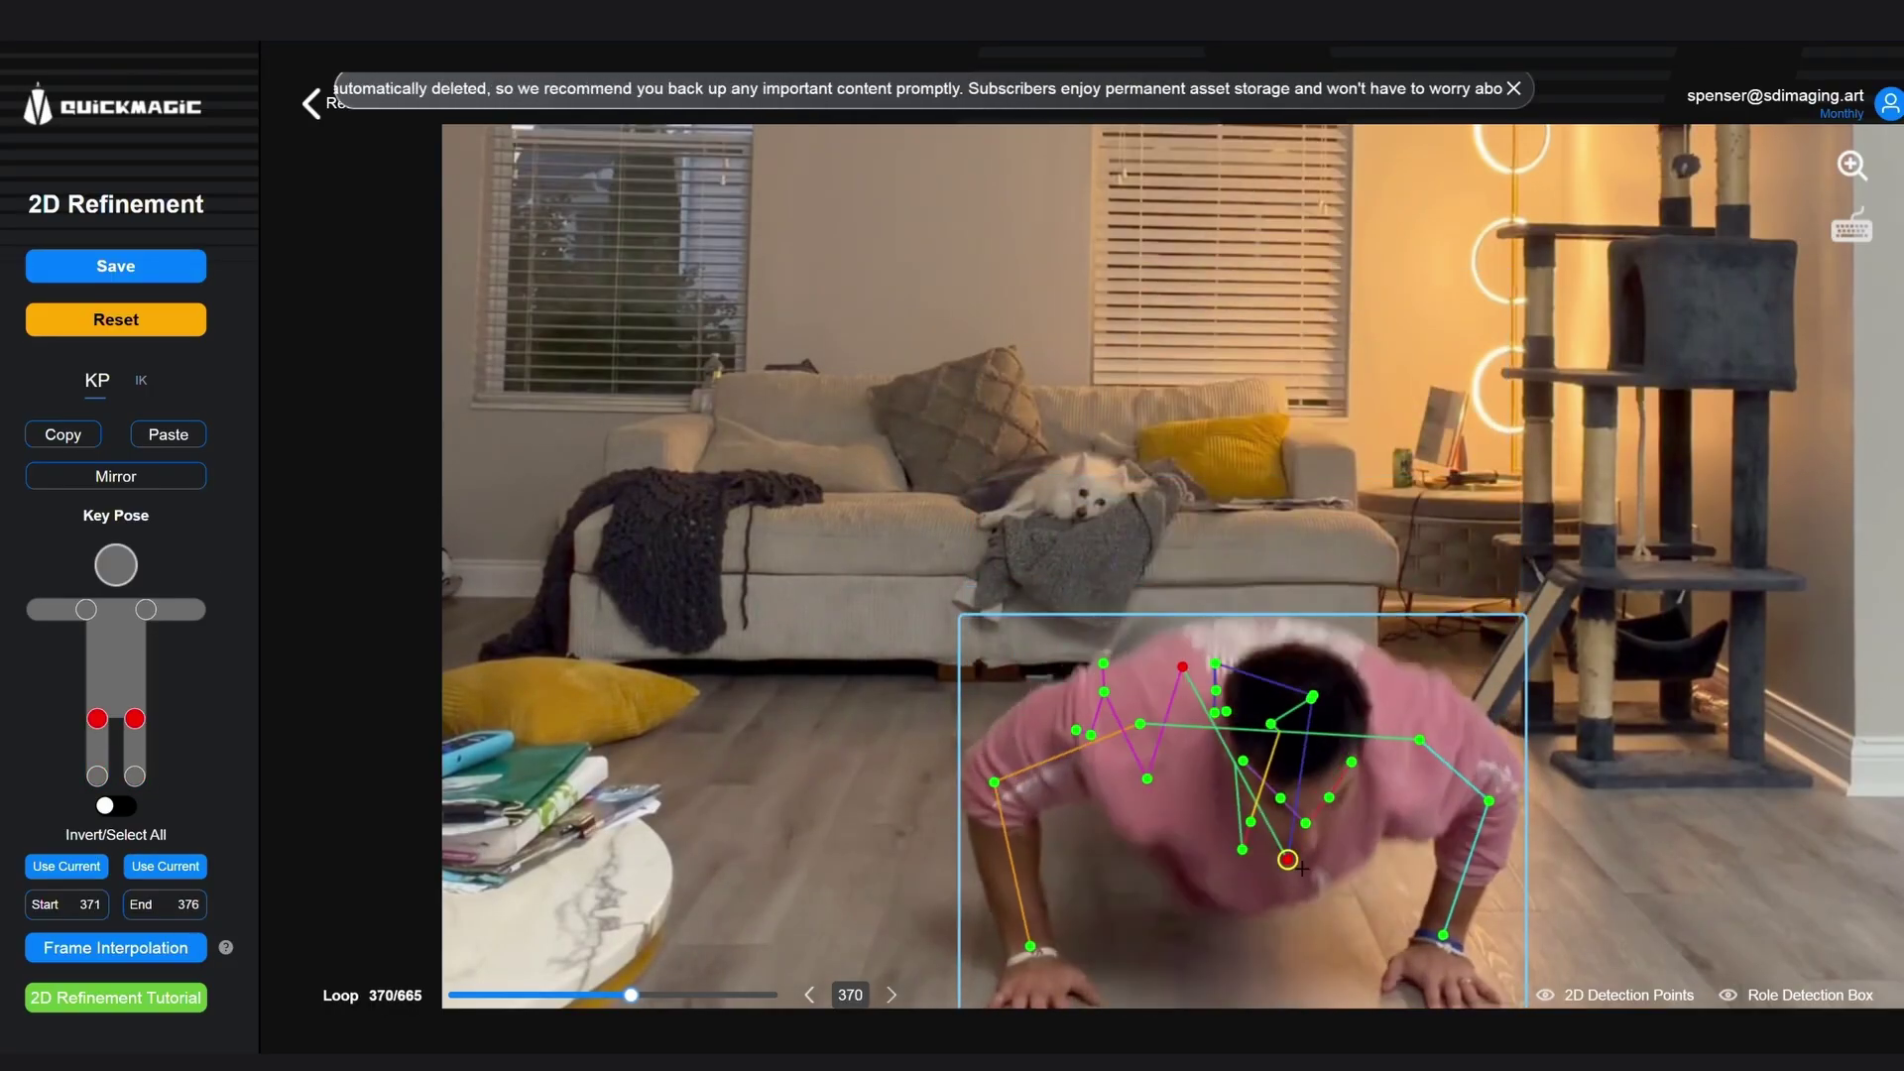
key(Left)
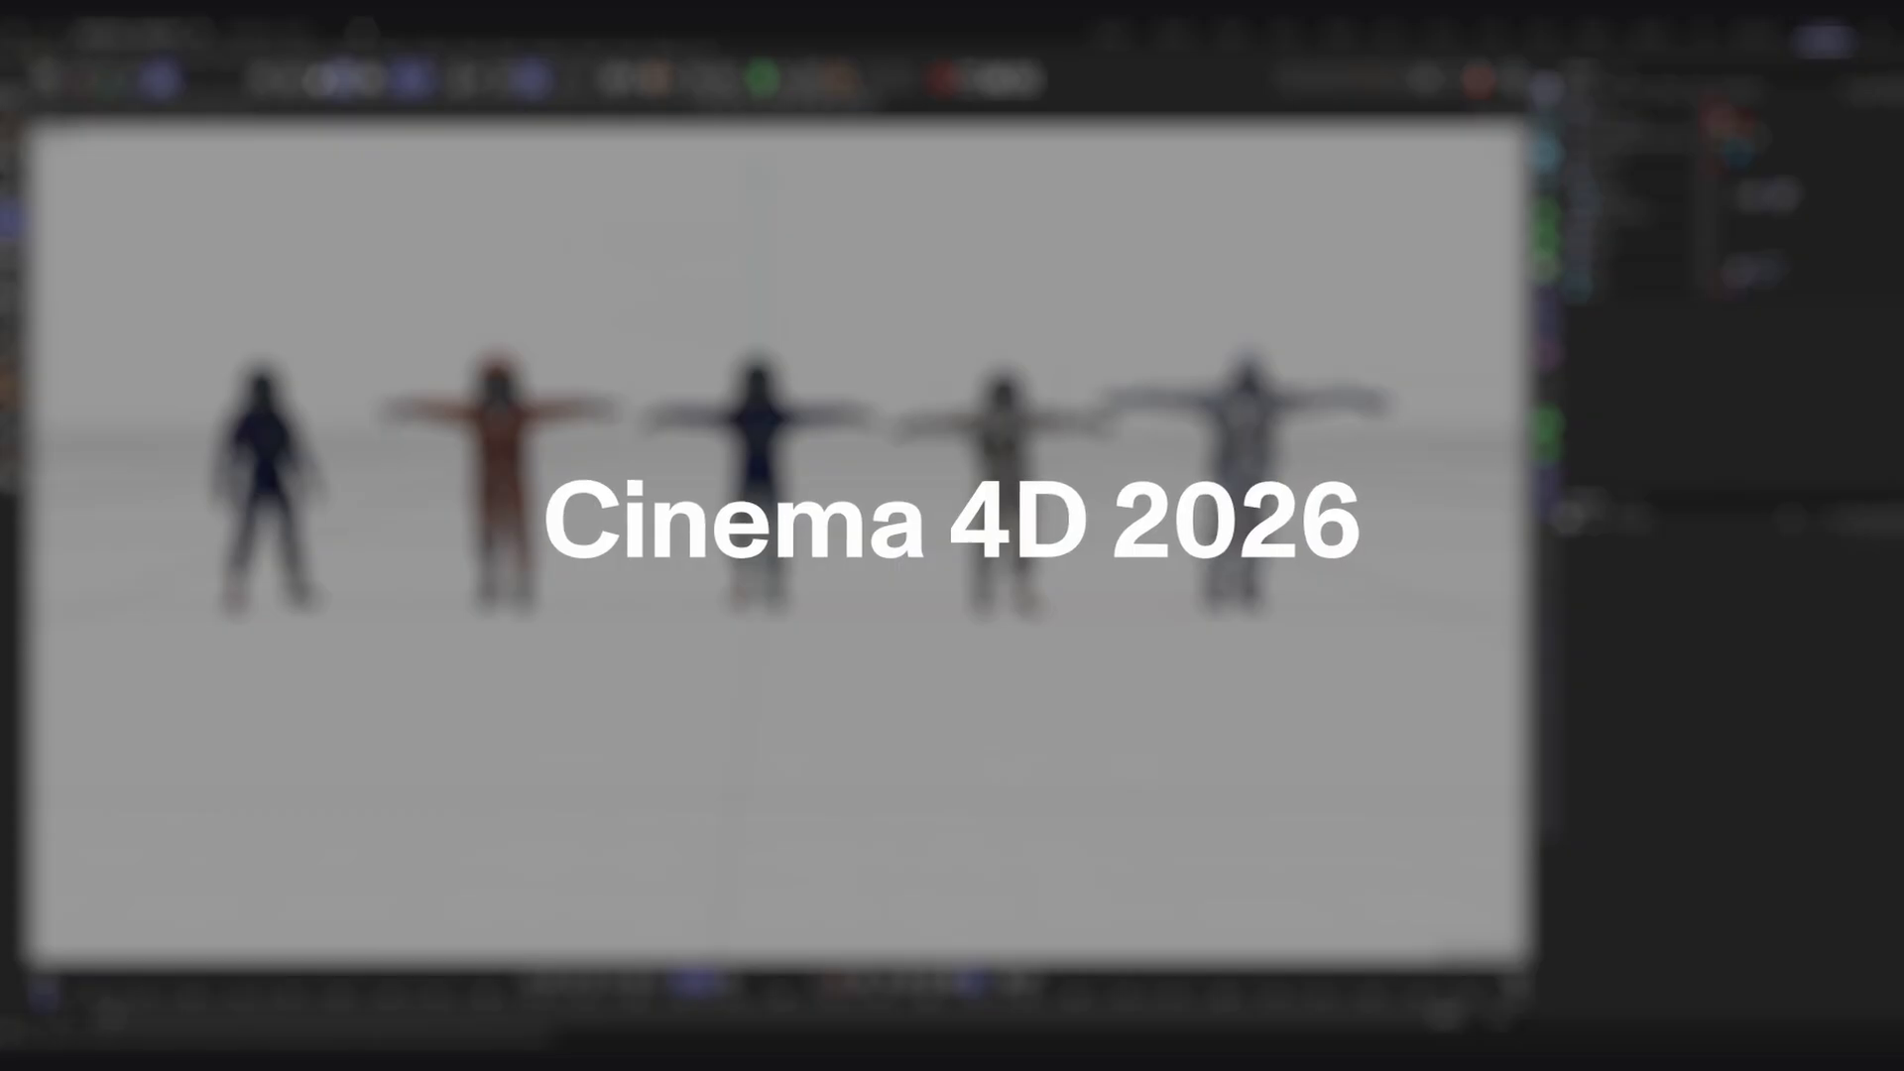
- Switch to Cinema 4D and examine the row of zombie astronauts and their skeletons up close and as a whole
scroll(339, 497, up, 2)
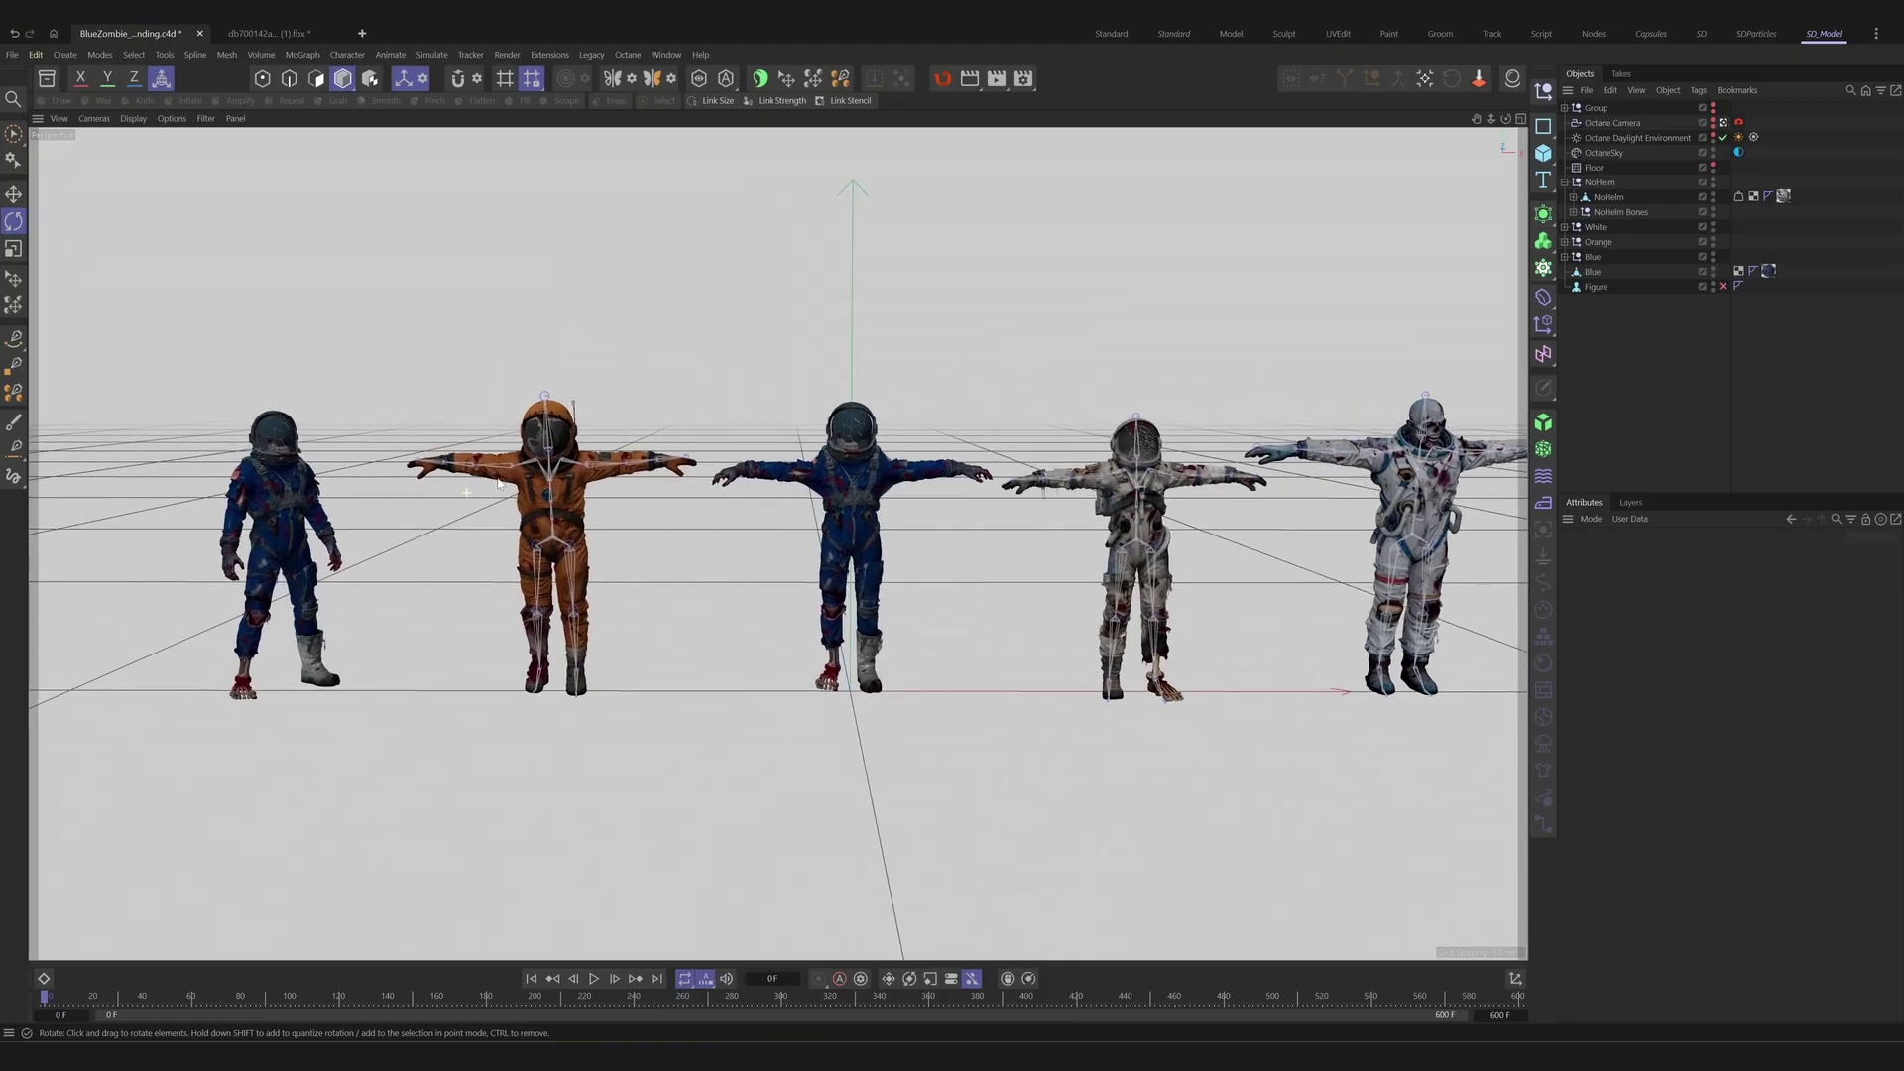
alt+drag(297, 496, 347, 471)
scroll(308, 454, up, 3)
alt+middle_drag(308, 454, 425, 492)
alt+drag(425, 492, 288, 471)
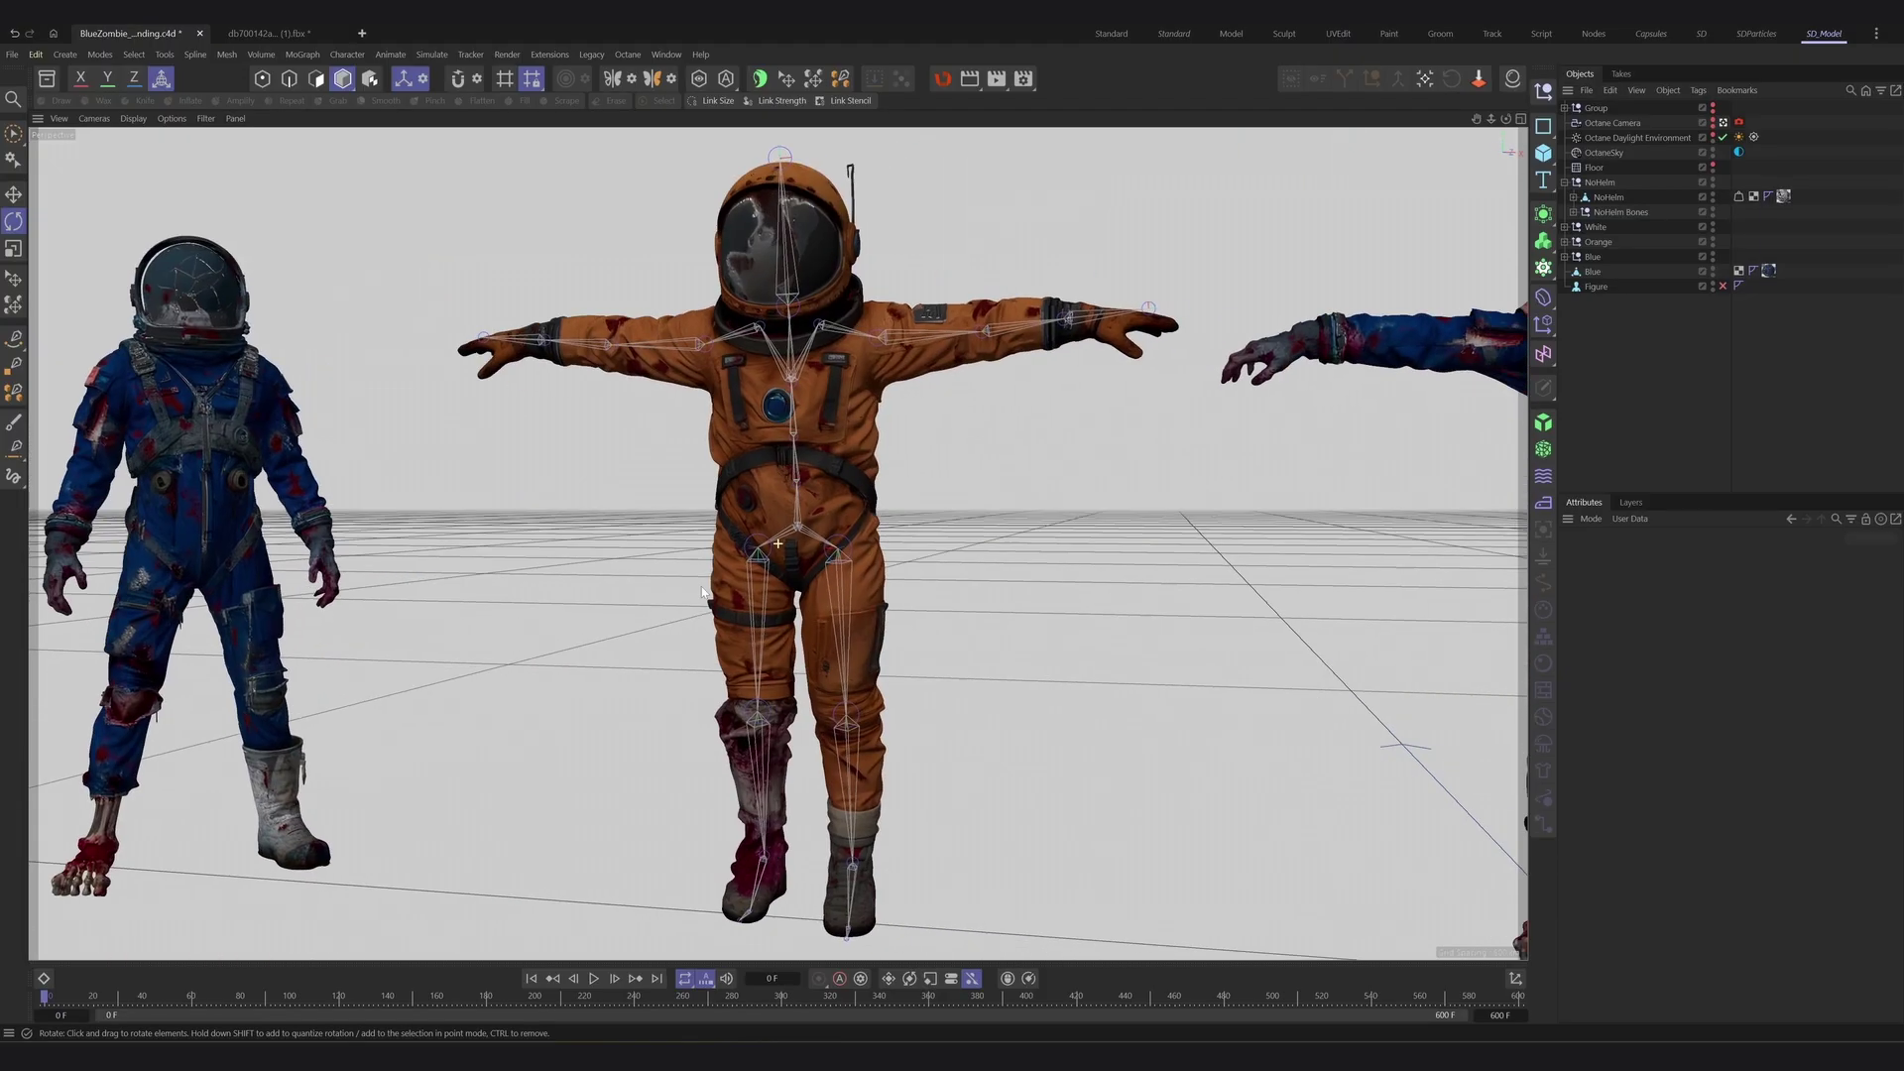
alt+middle_drag(1031, 585, 891, 592)
alt+middle_drag(1170, 617, 238, 591)
scroll(962, 631, down, 4)
alt+drag(952, 525, 981, 585)
scroll(666, 595, down, 3)
scroll(982, 585, down, 2)
scroll(989, 580, up, 2)
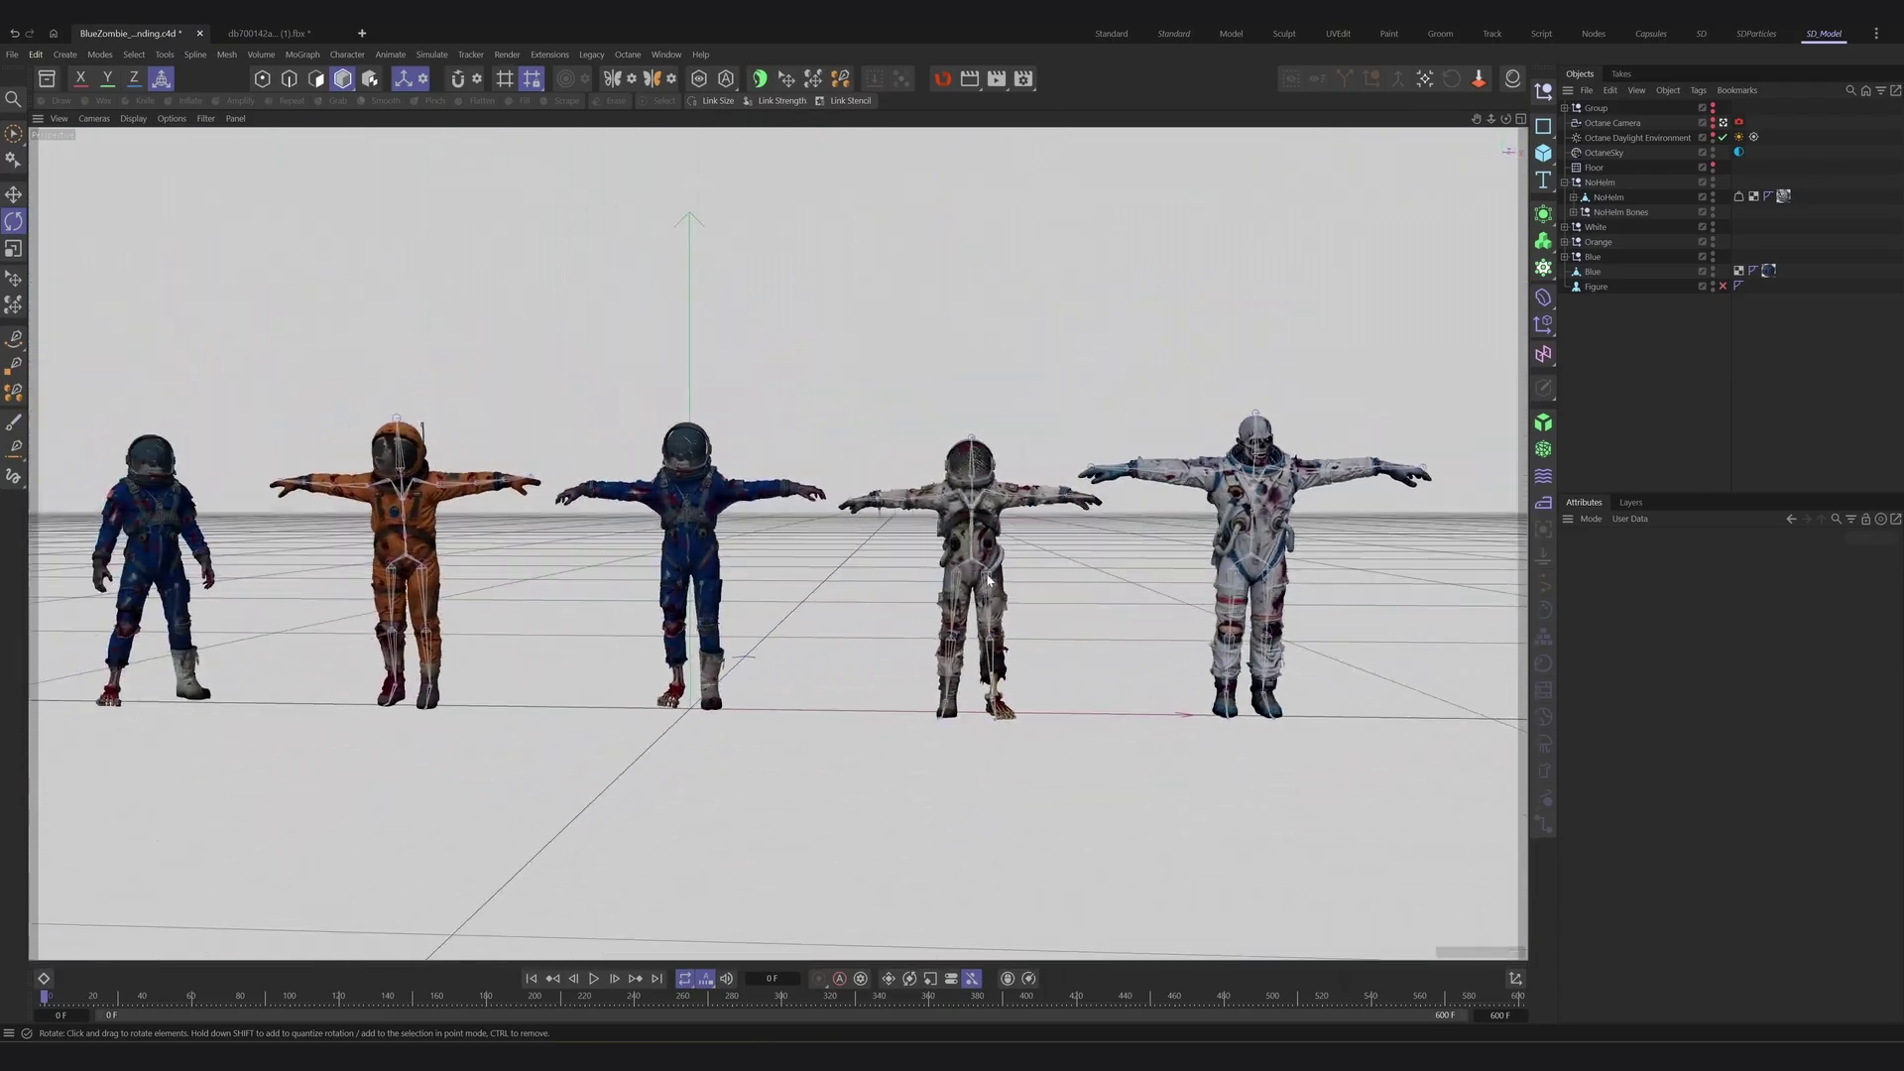
- Hide the blue astronaut that is not in T-pose and temporarily enable the Figure mannequin to compare with the T-posed one
click(1712, 284)
click(1594, 286)
key(e)
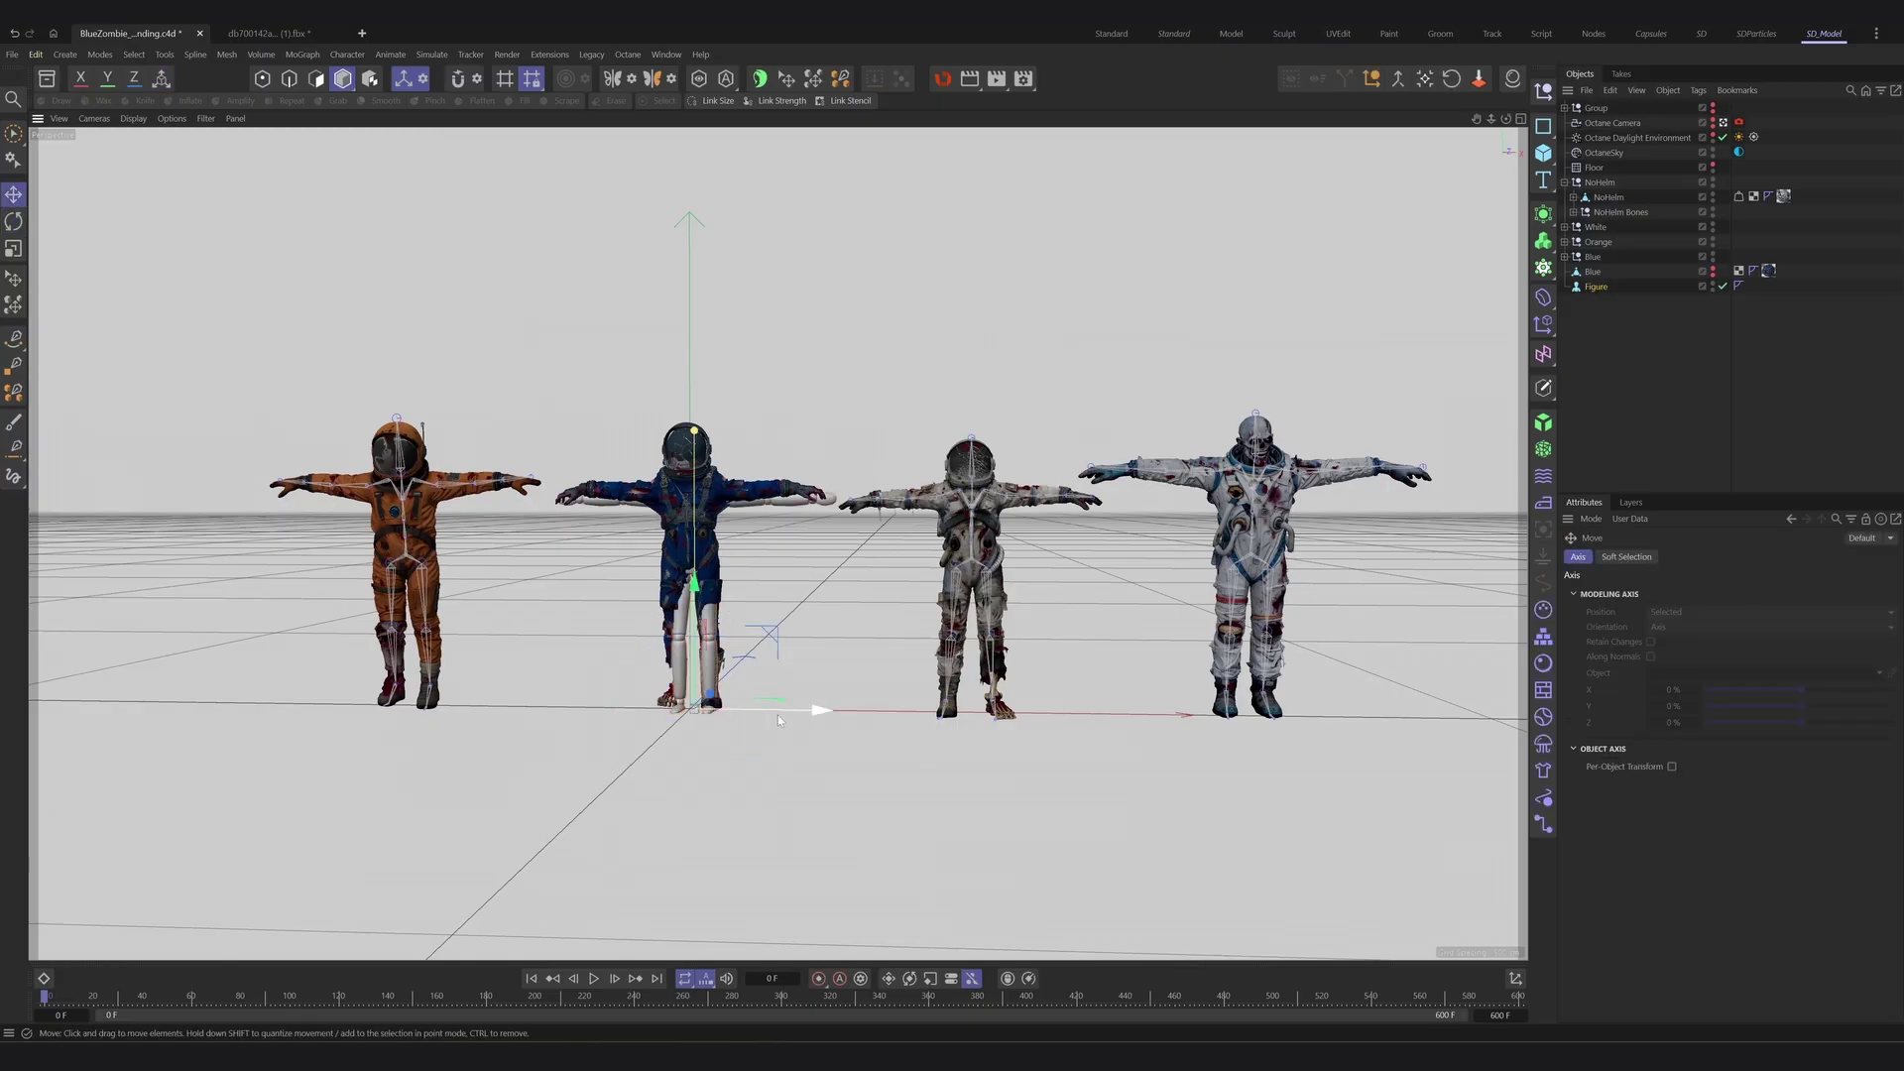
drag(611, 699, 567, 693)
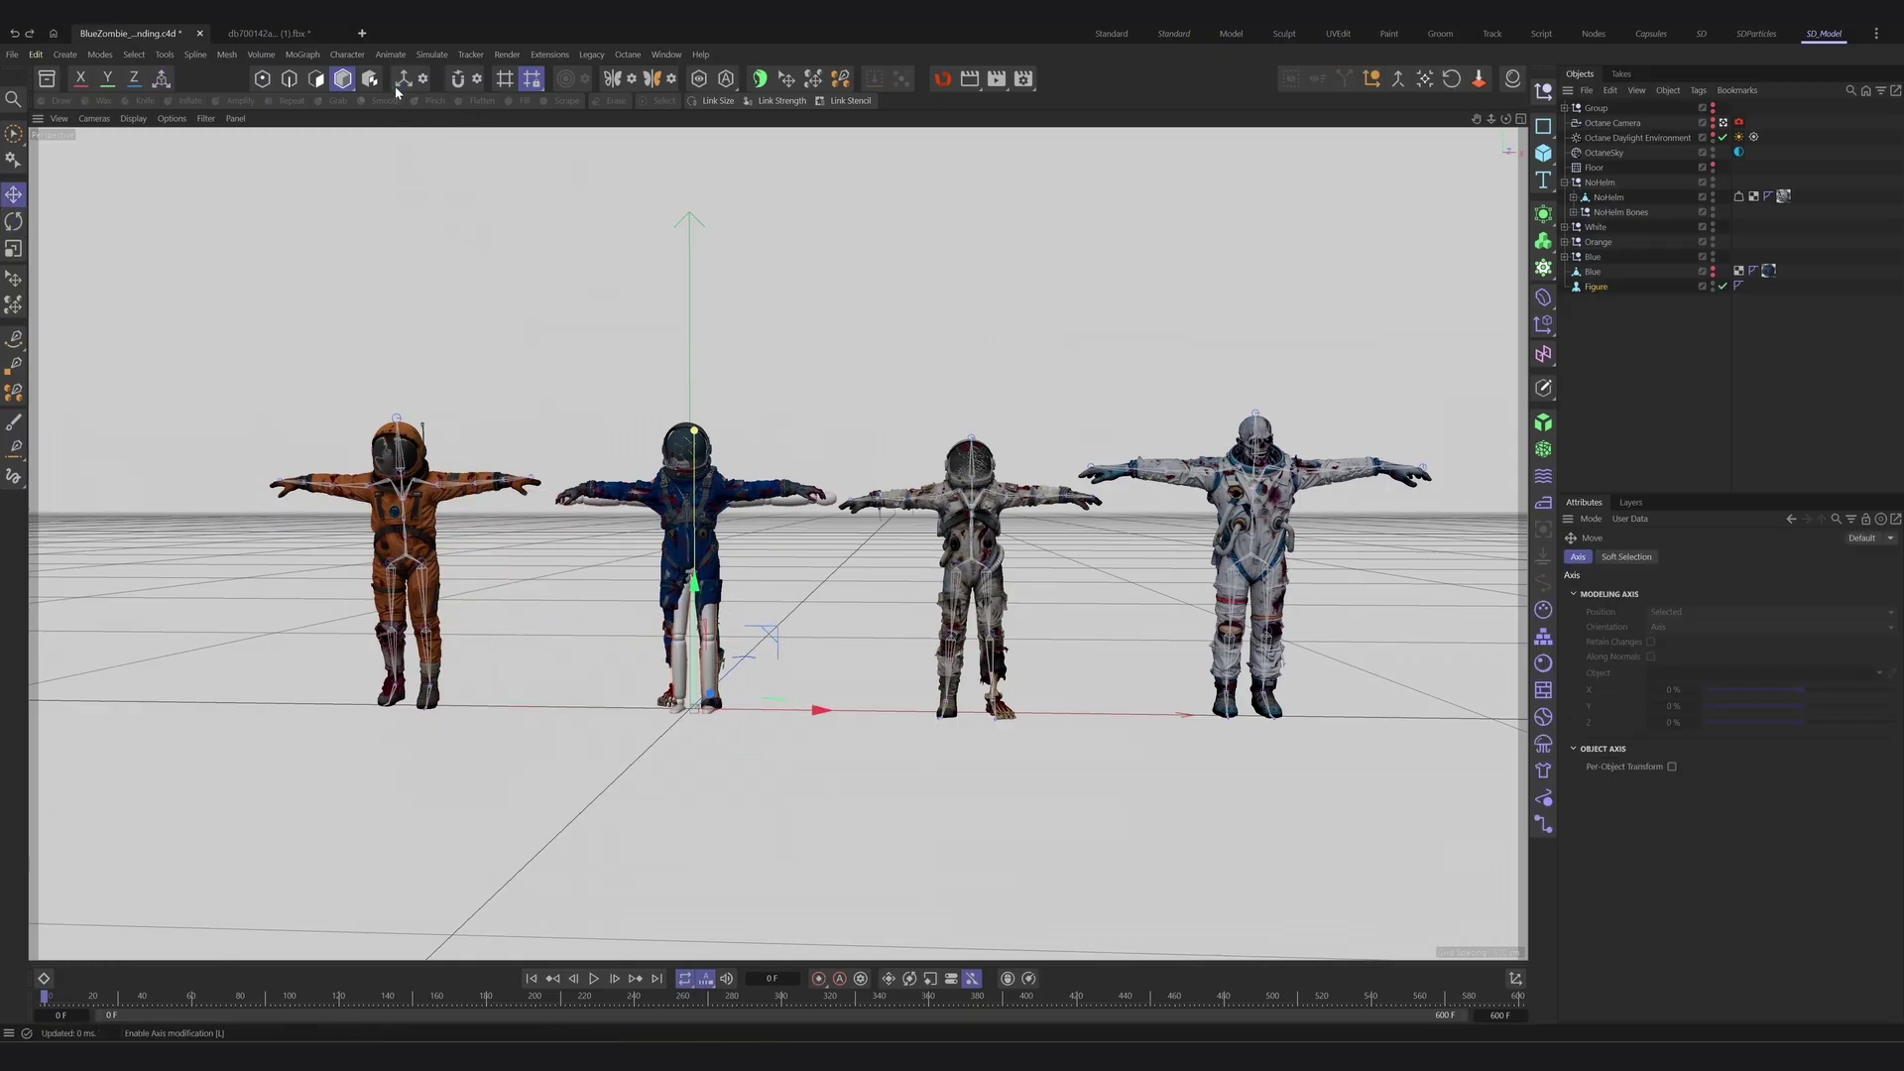
drag(793, 718, 1344, 700)
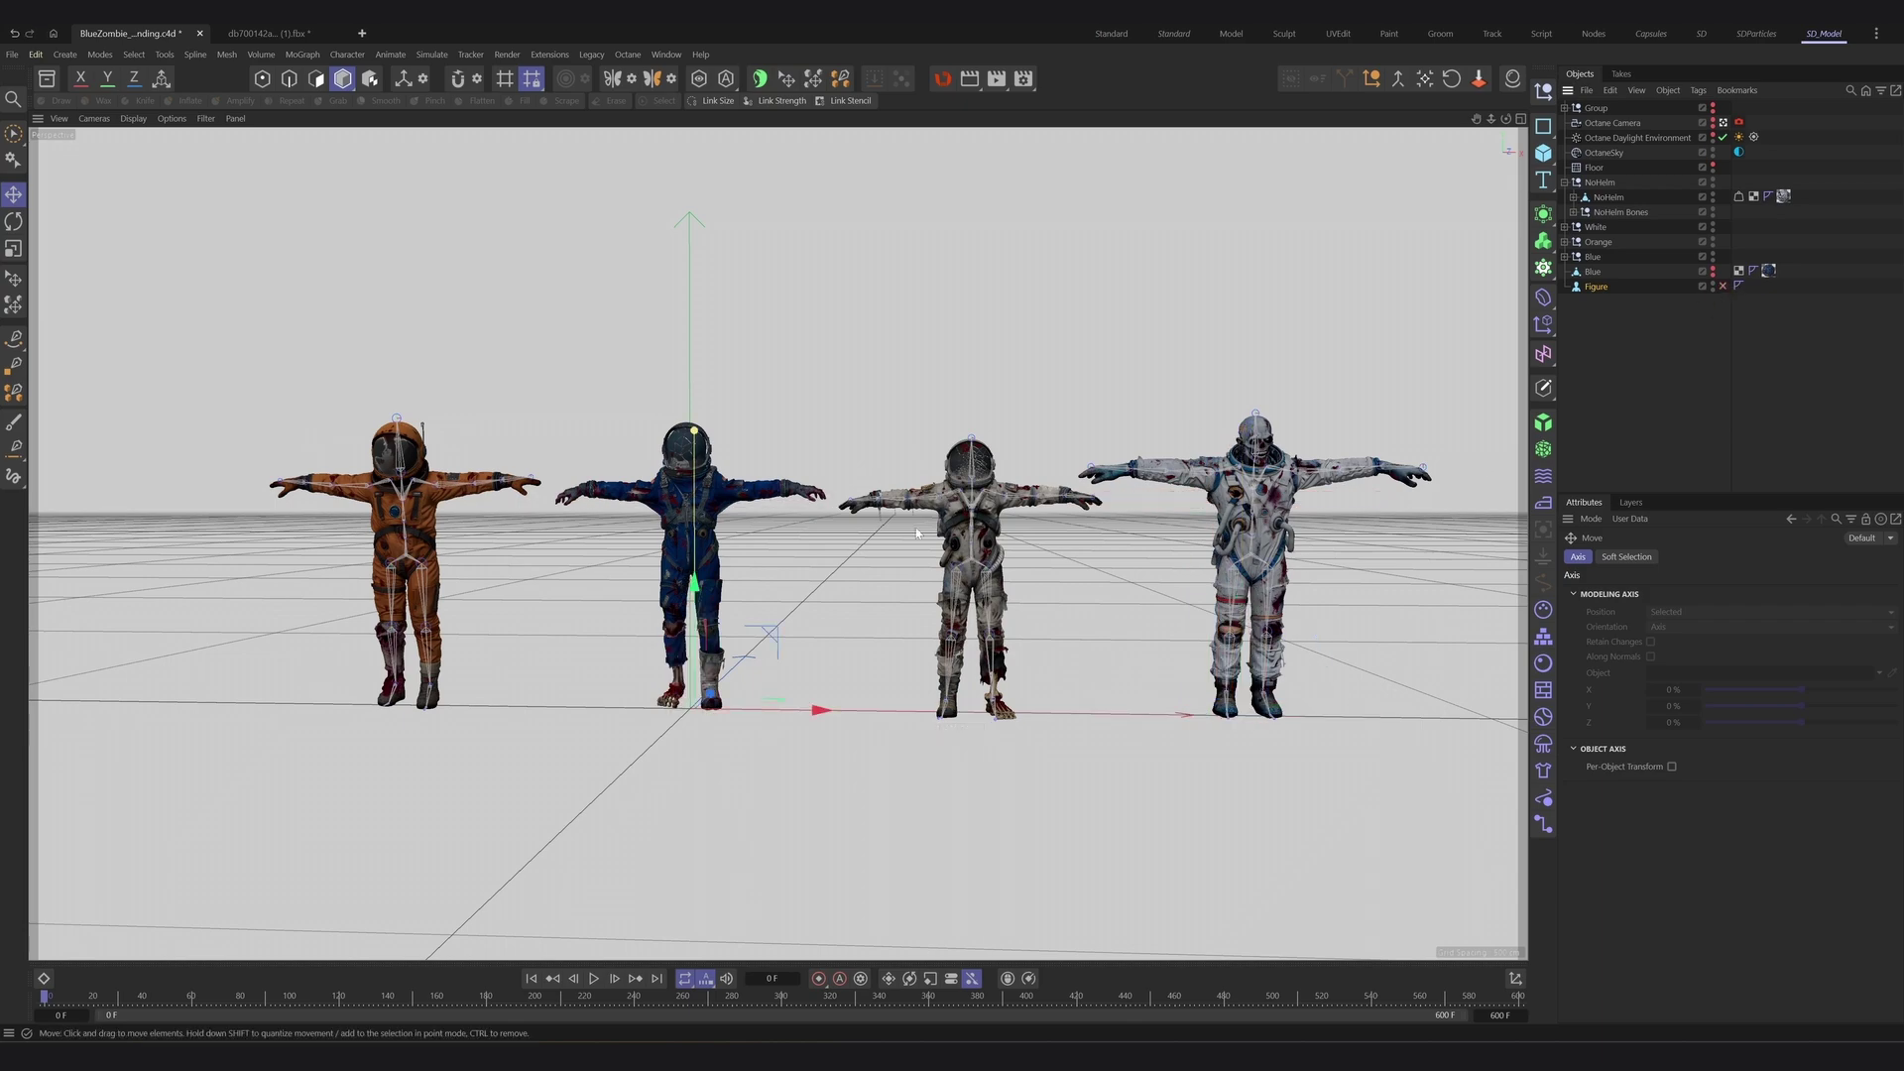
- Inspect the four T-posed astronauts from several angles and expand their groups to show the meshes and bones
mouse_move(915, 528)
alt+mouse_down()
mouse_move(977, 630)
mouse_move(927, 590)
mouse_move(1081, 615)
mouse_move(930, 532)
alt+mouse_up()
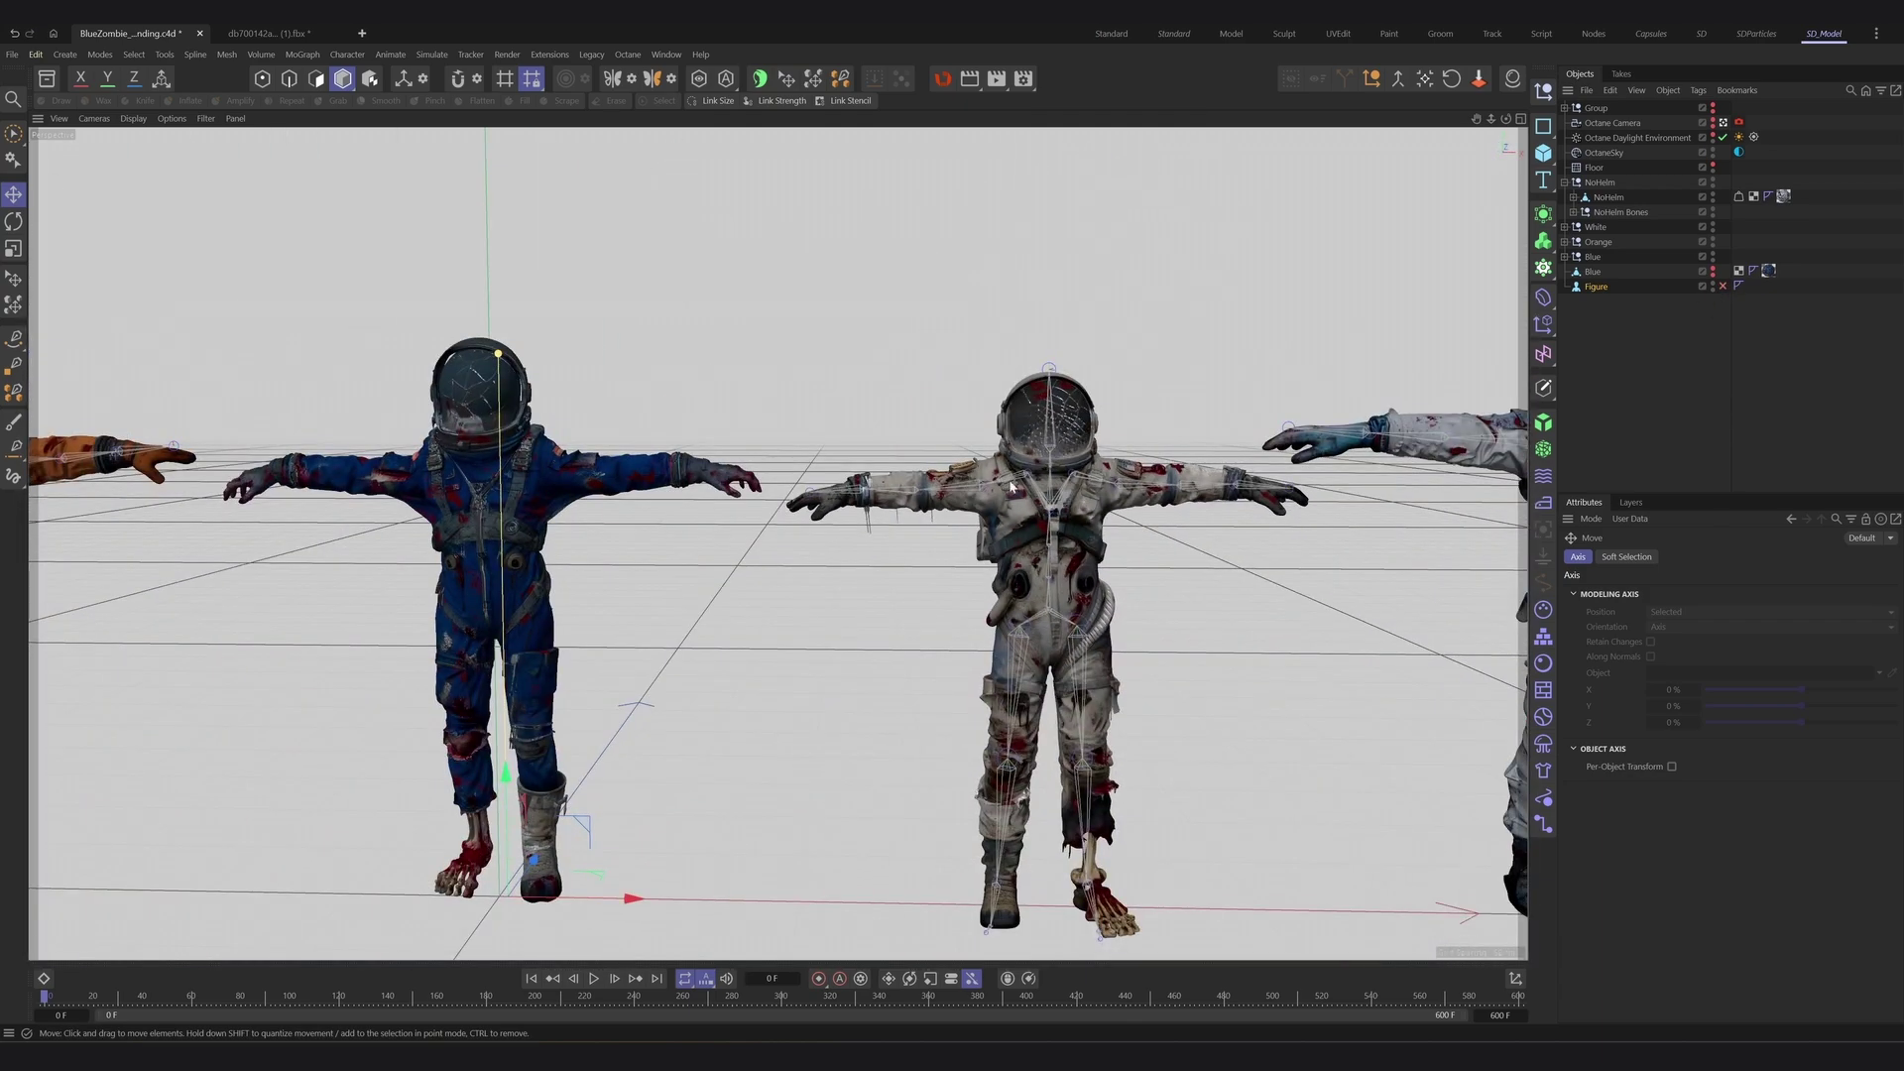
alt+right_drag(1011, 487, 622, 536)
alt+middle_drag(623, 536, 458, 536)
alt+drag(869, 536, 828, 538)
alt+right_drag(828, 538, 788, 537)
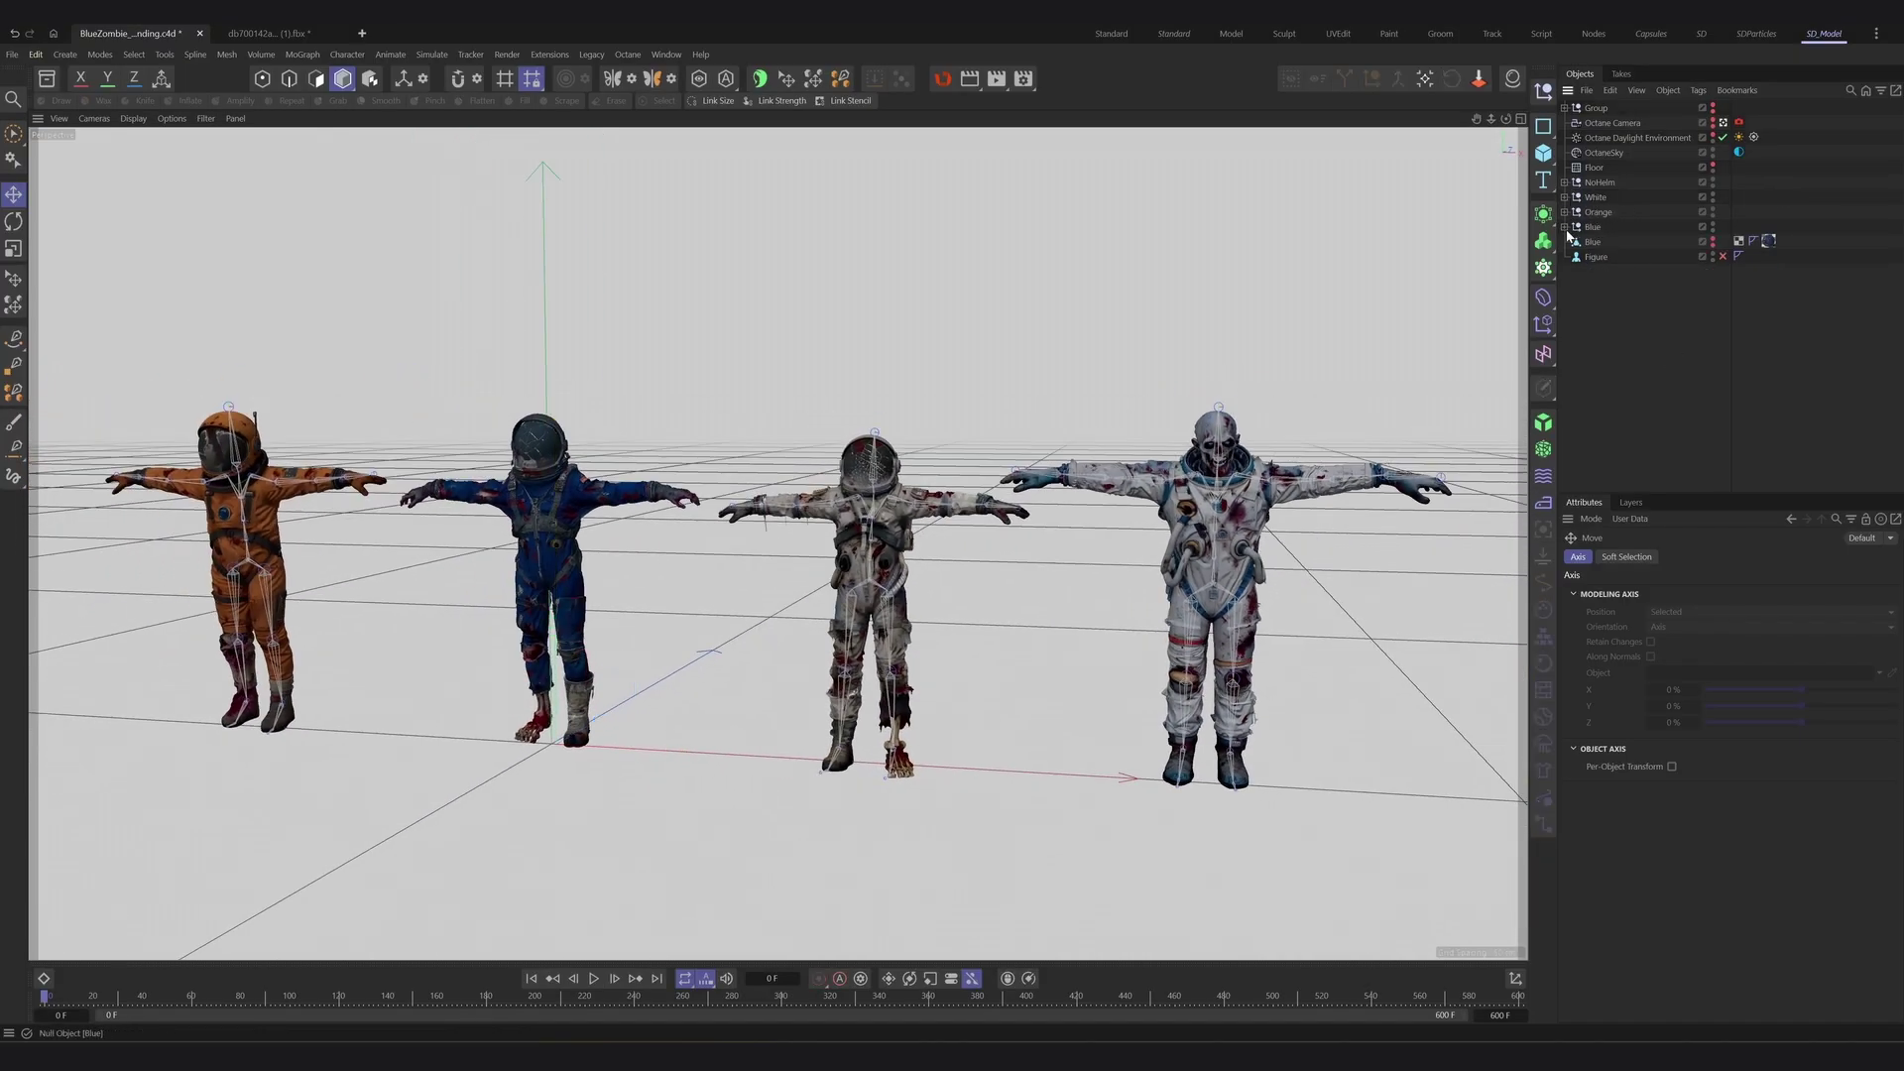
alt+drag(1190, 488, 1021, 485)
alt+right_drag(1022, 486, 1358, 488)
click(1354, 484)
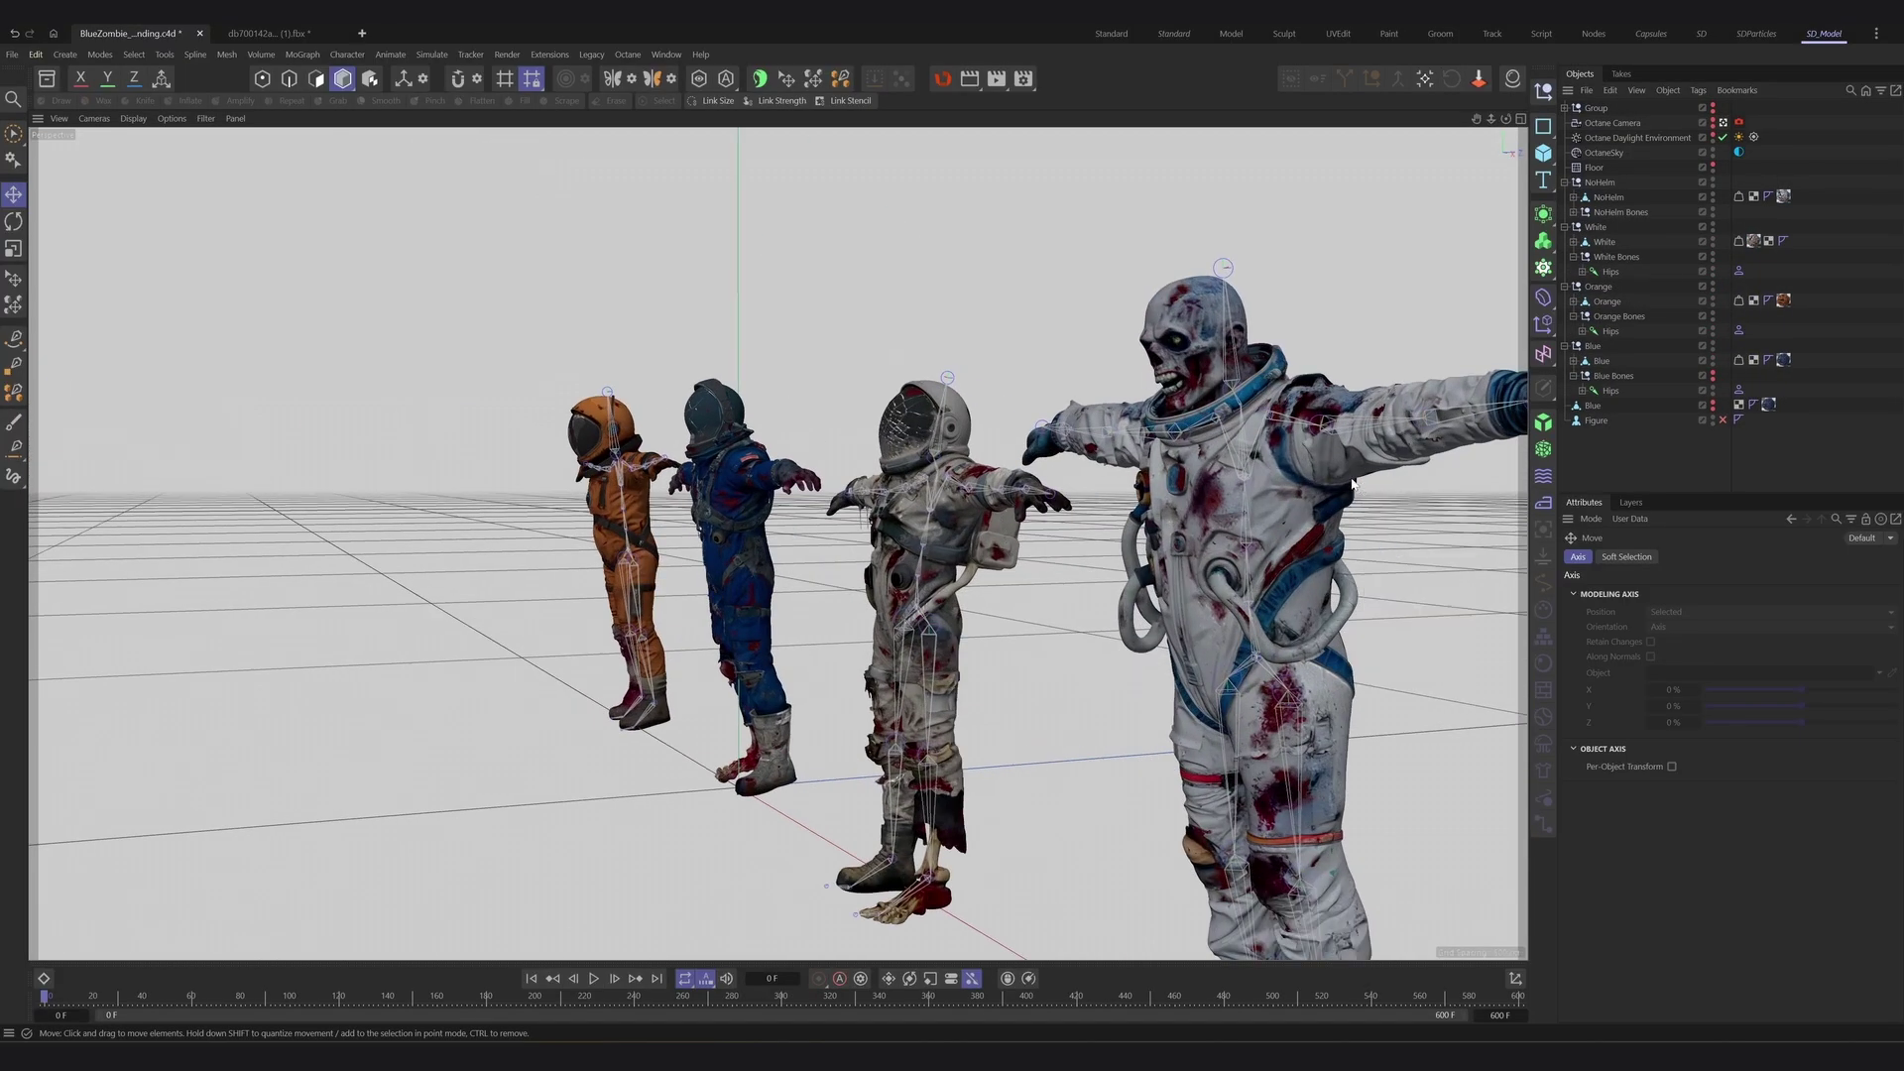
- Turn off the texture display and inspect the helmetless astronaut's torso and underarm with its Delta Mush deformer disabled
key(n)
key(q)
alt+drag(1458, 456, 1251, 417)
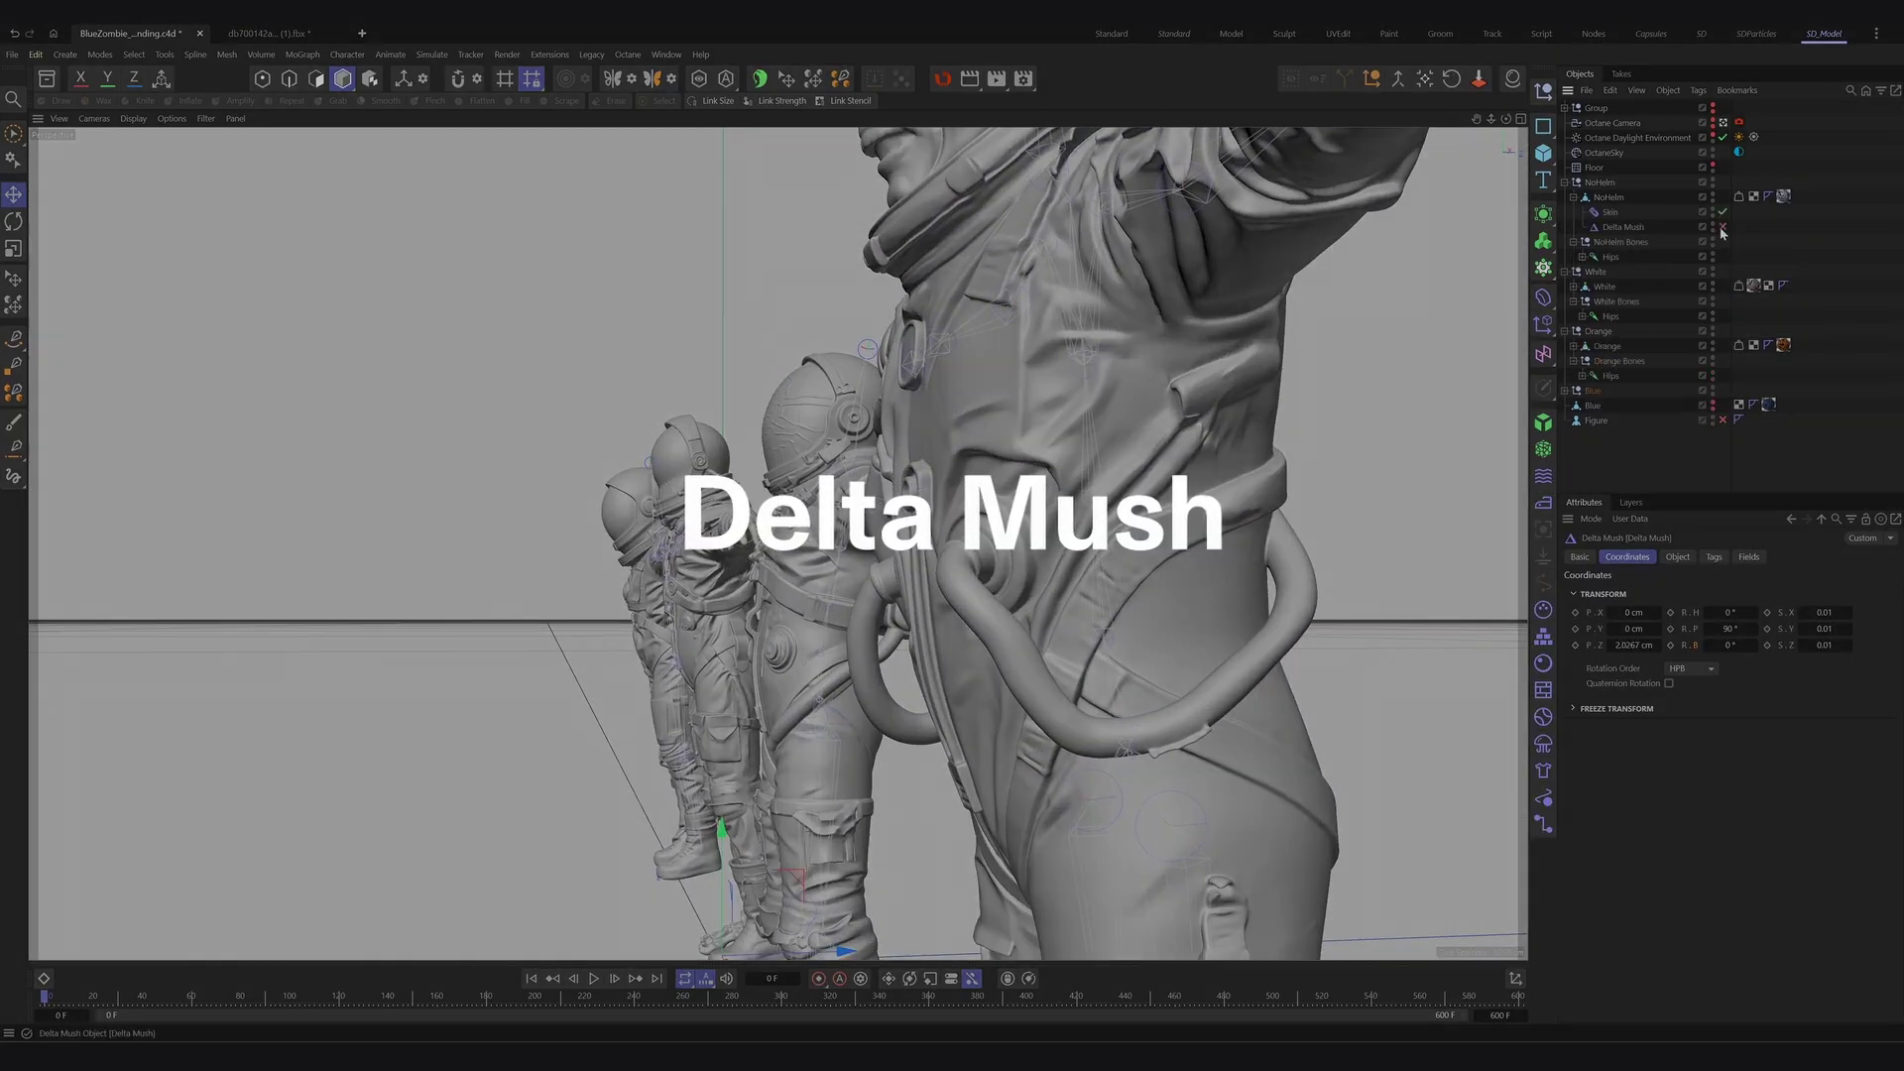
alt+drag(1291, 373, 1190, 347)
alt+middle_drag(1308, 384, 1112, 447)
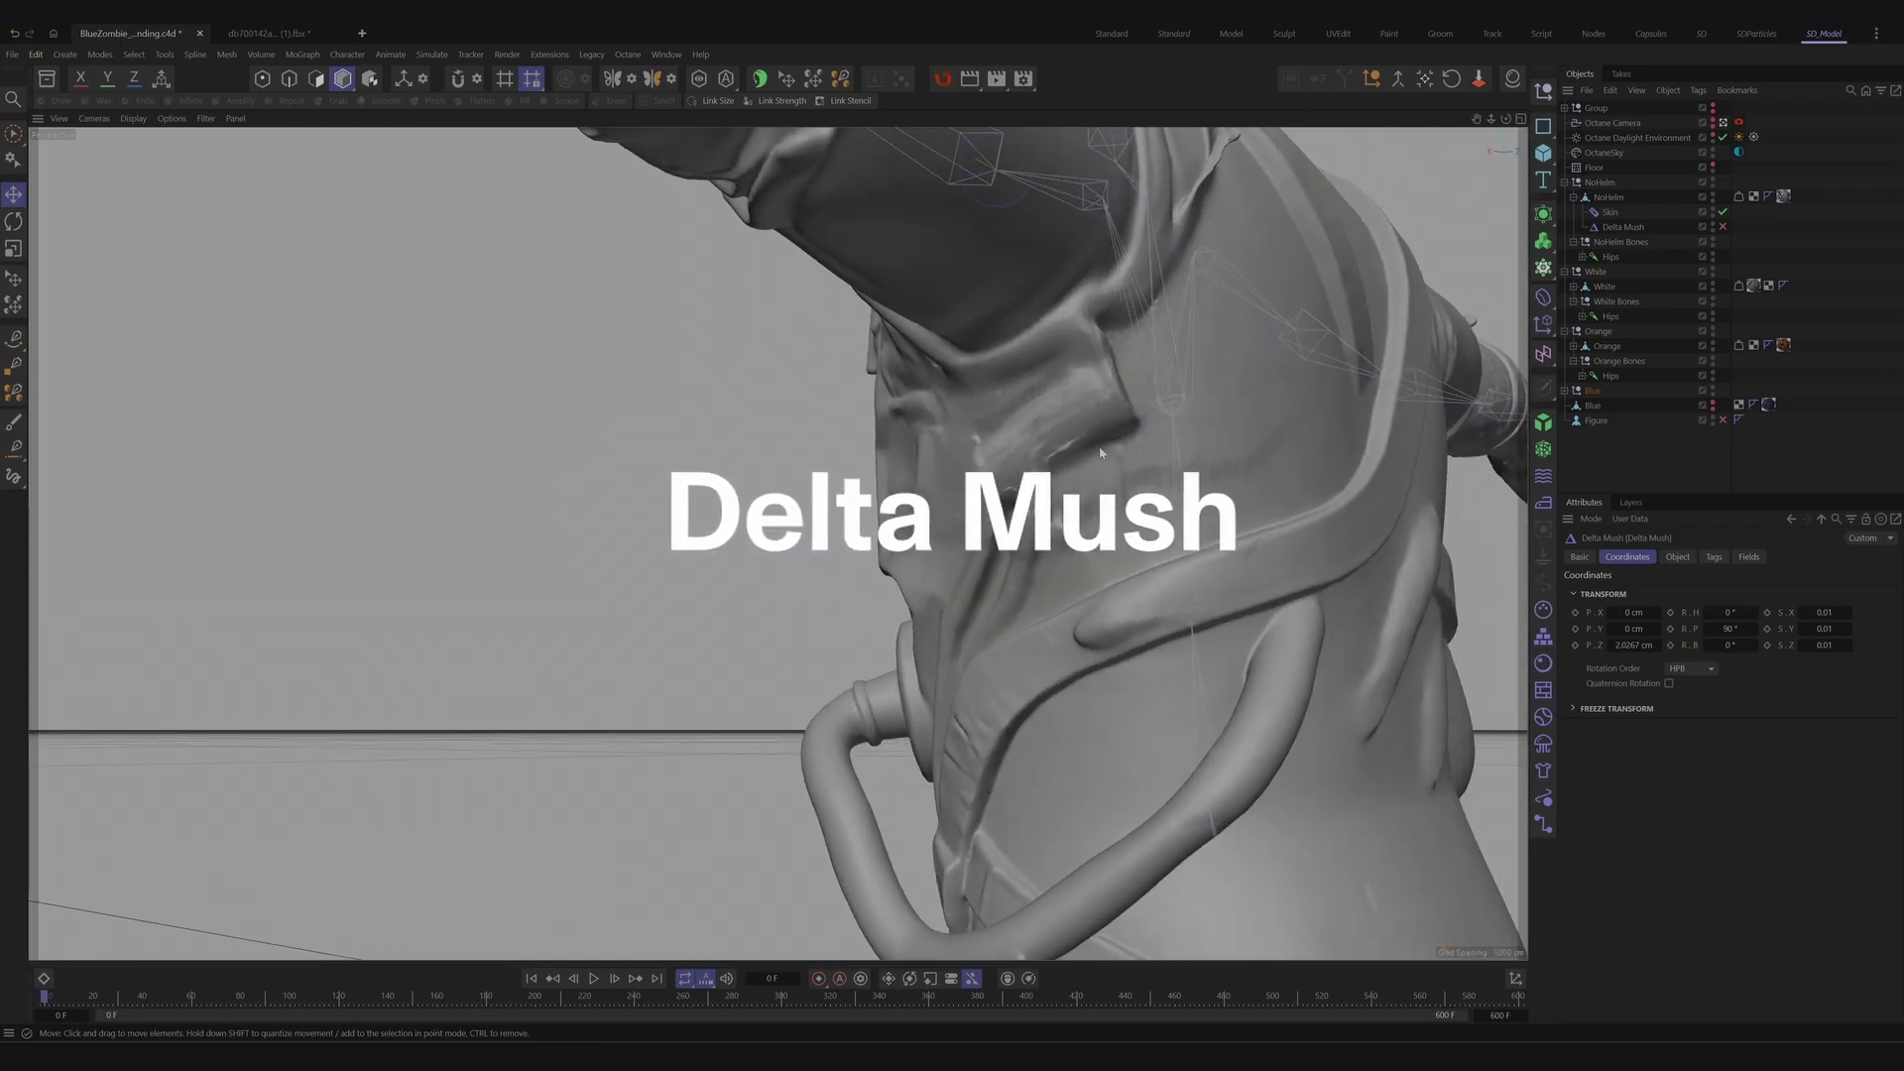
alt+drag(1112, 447, 1410, 297)
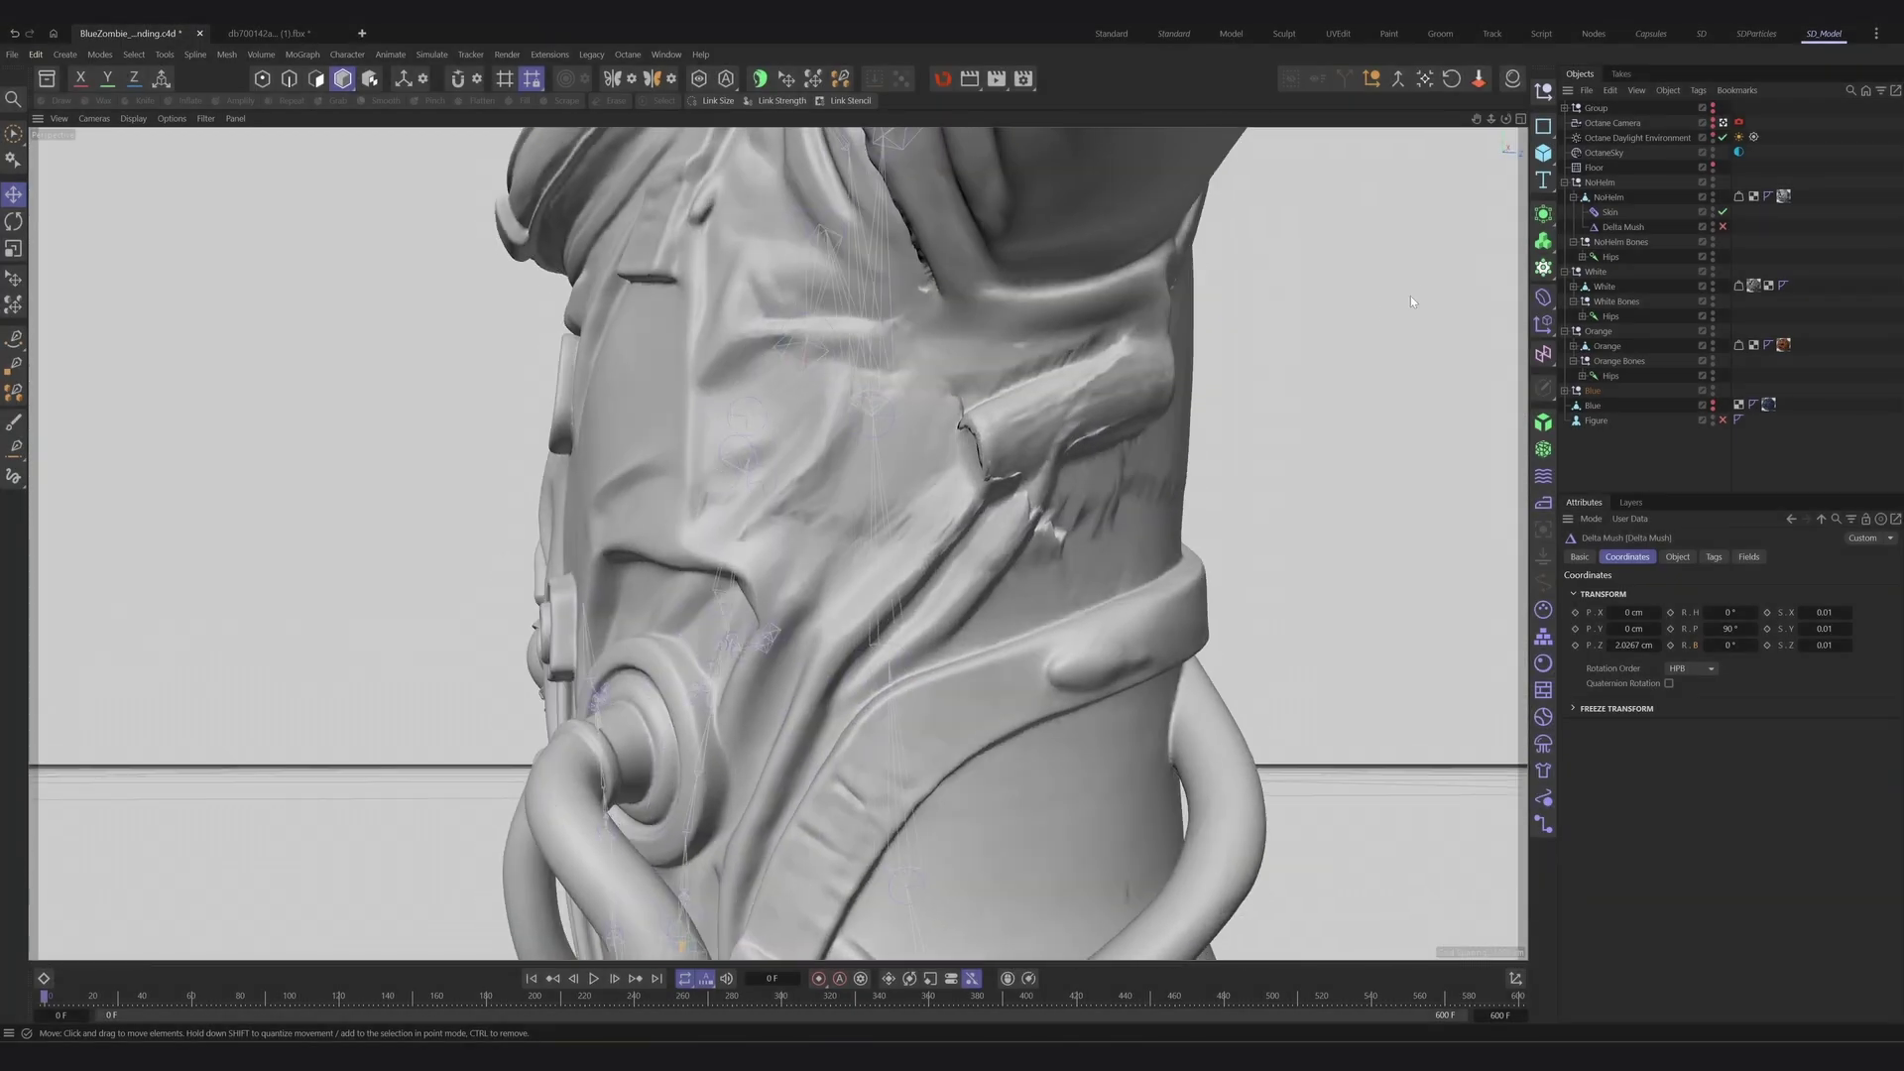
- Compare the helmetless astronaut's torso and underarm with its Skin and Delta Mush deformers toggled, and view the whole row of astronauts
click(1724, 213)
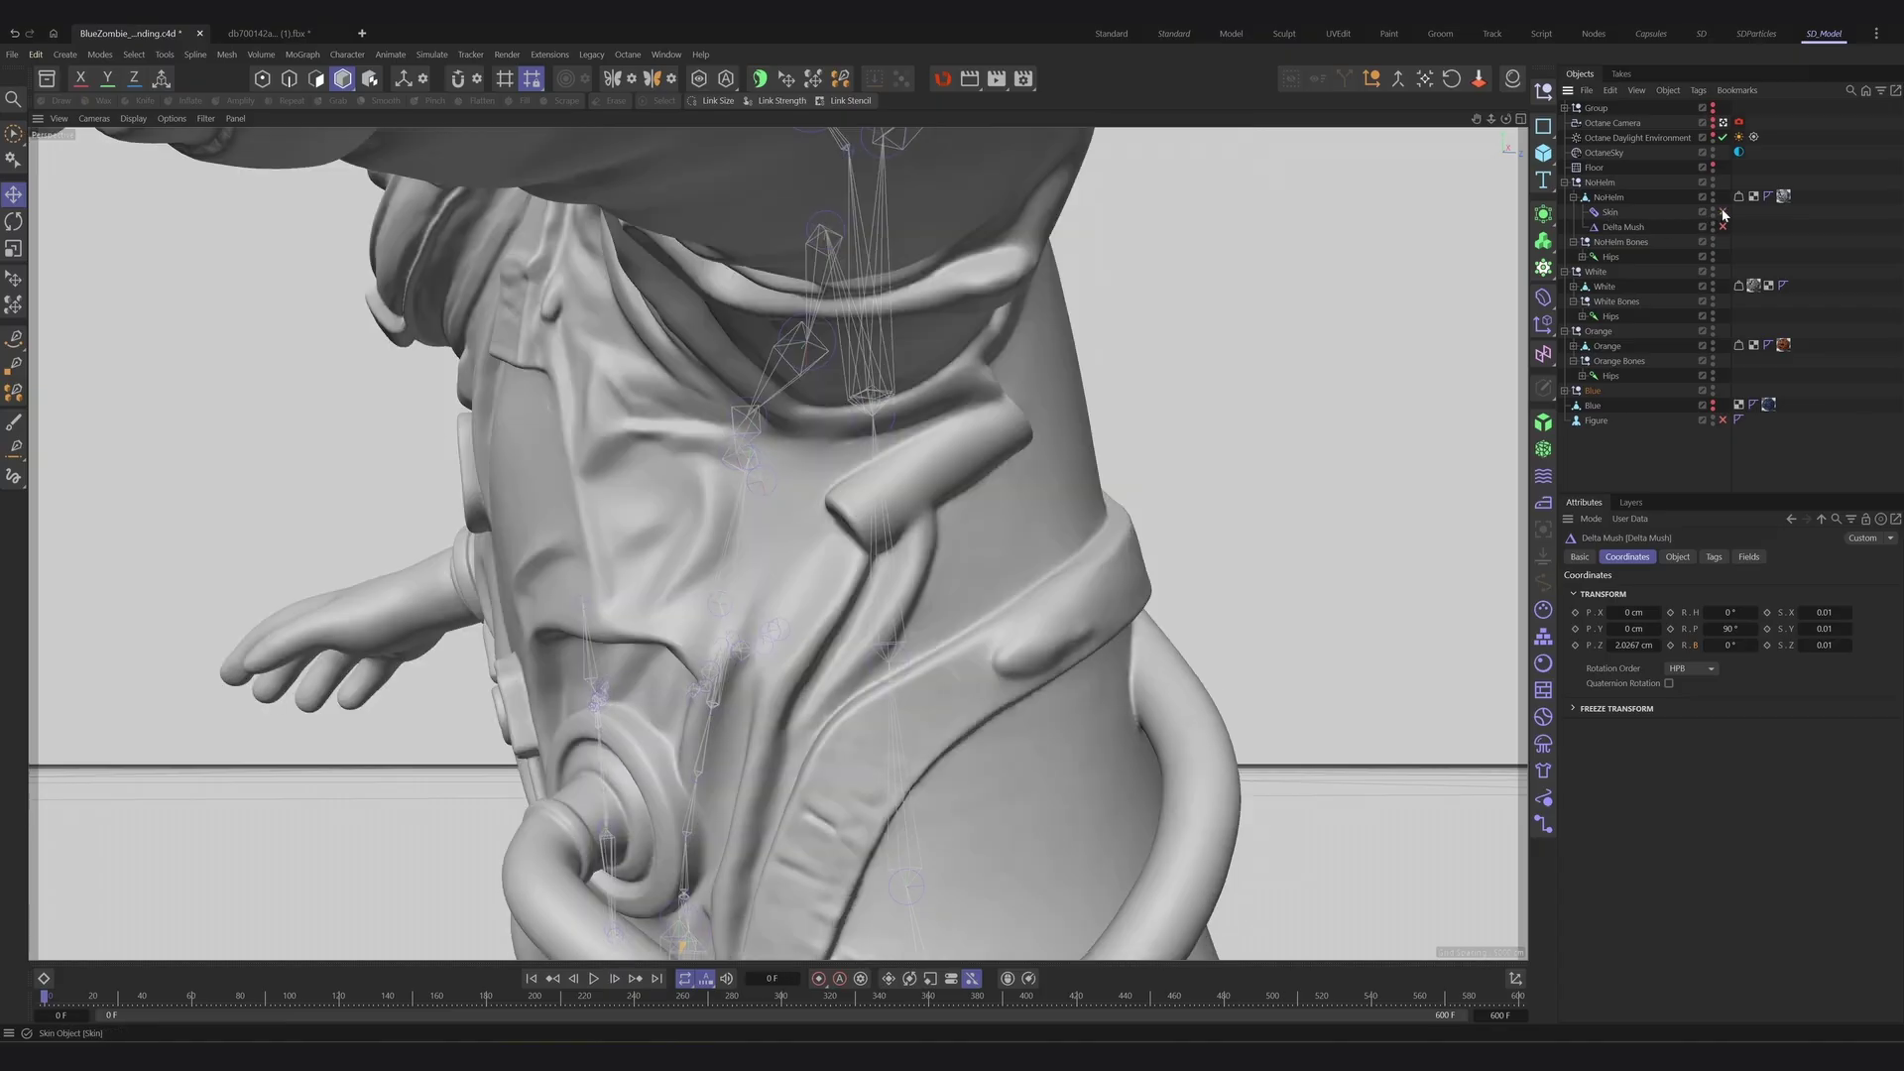
alt+drag(977, 423, 1101, 377)
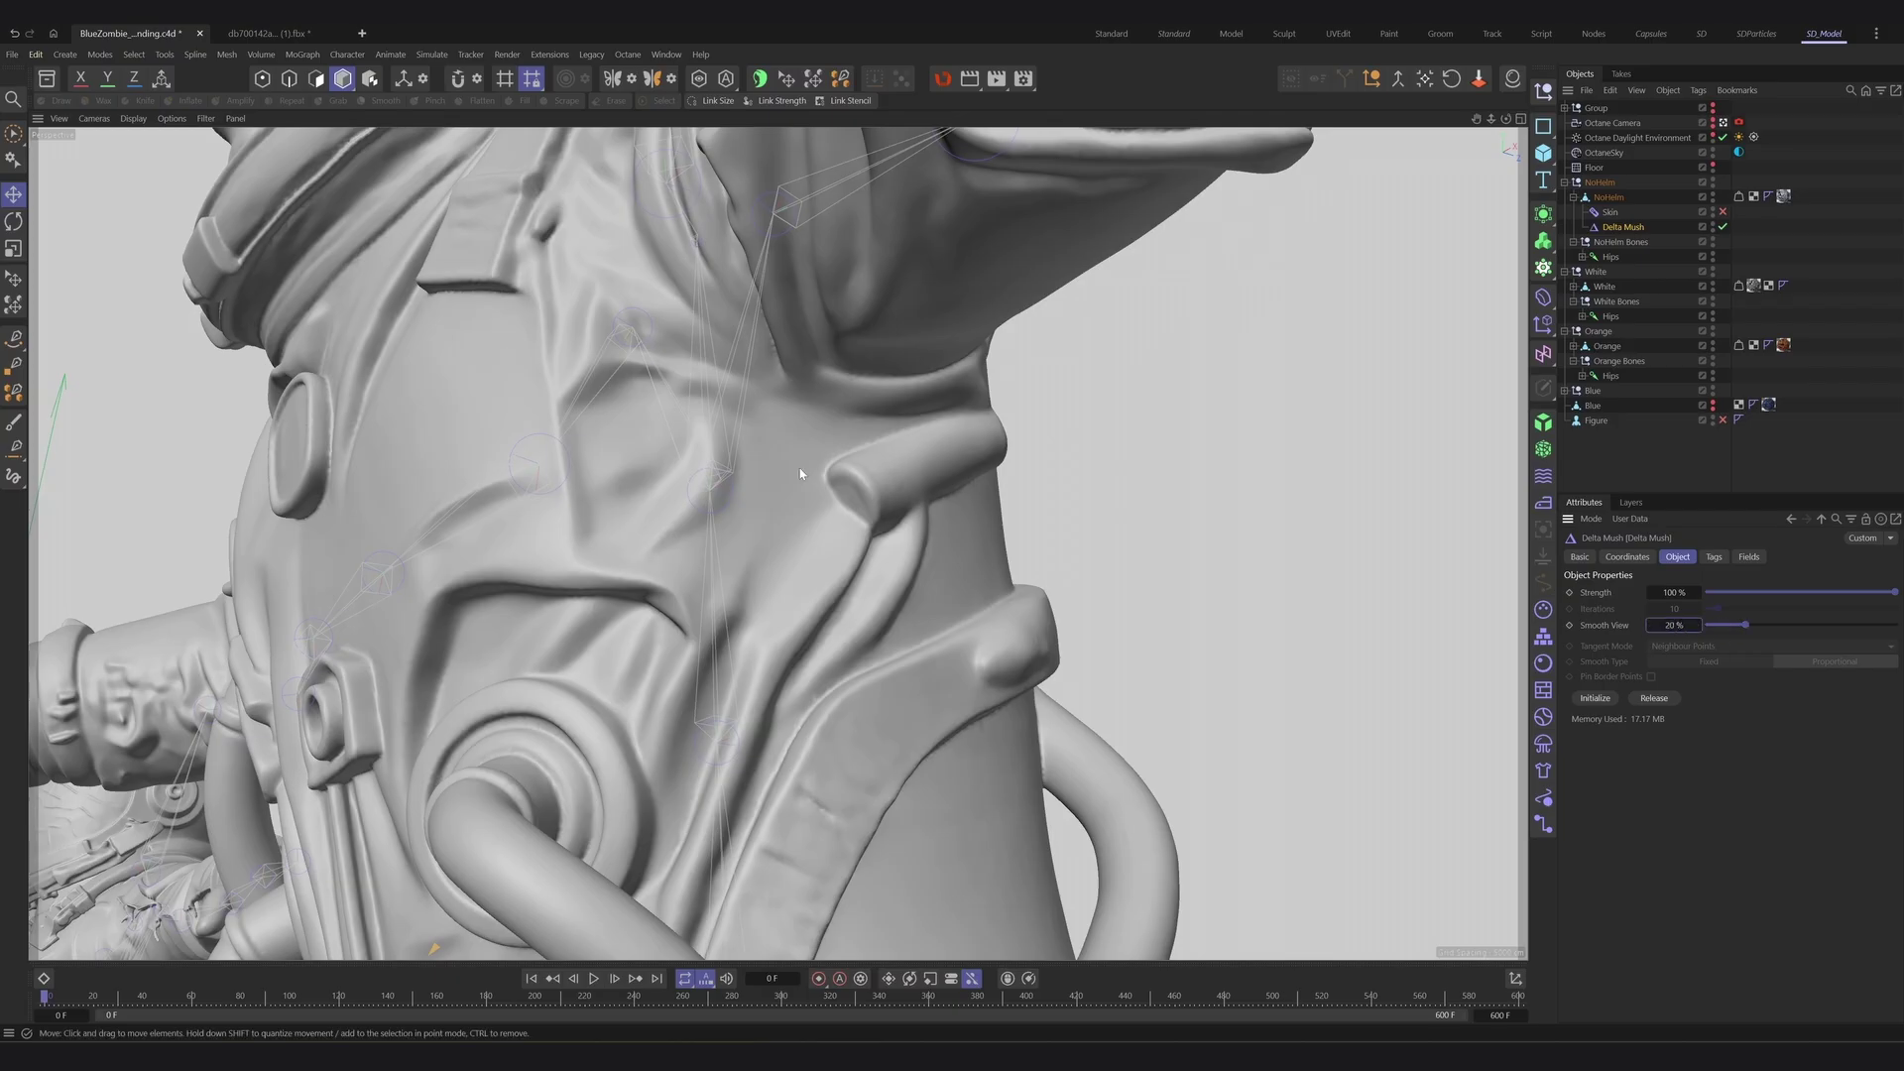
alt+drag(893, 443, 969, 418)
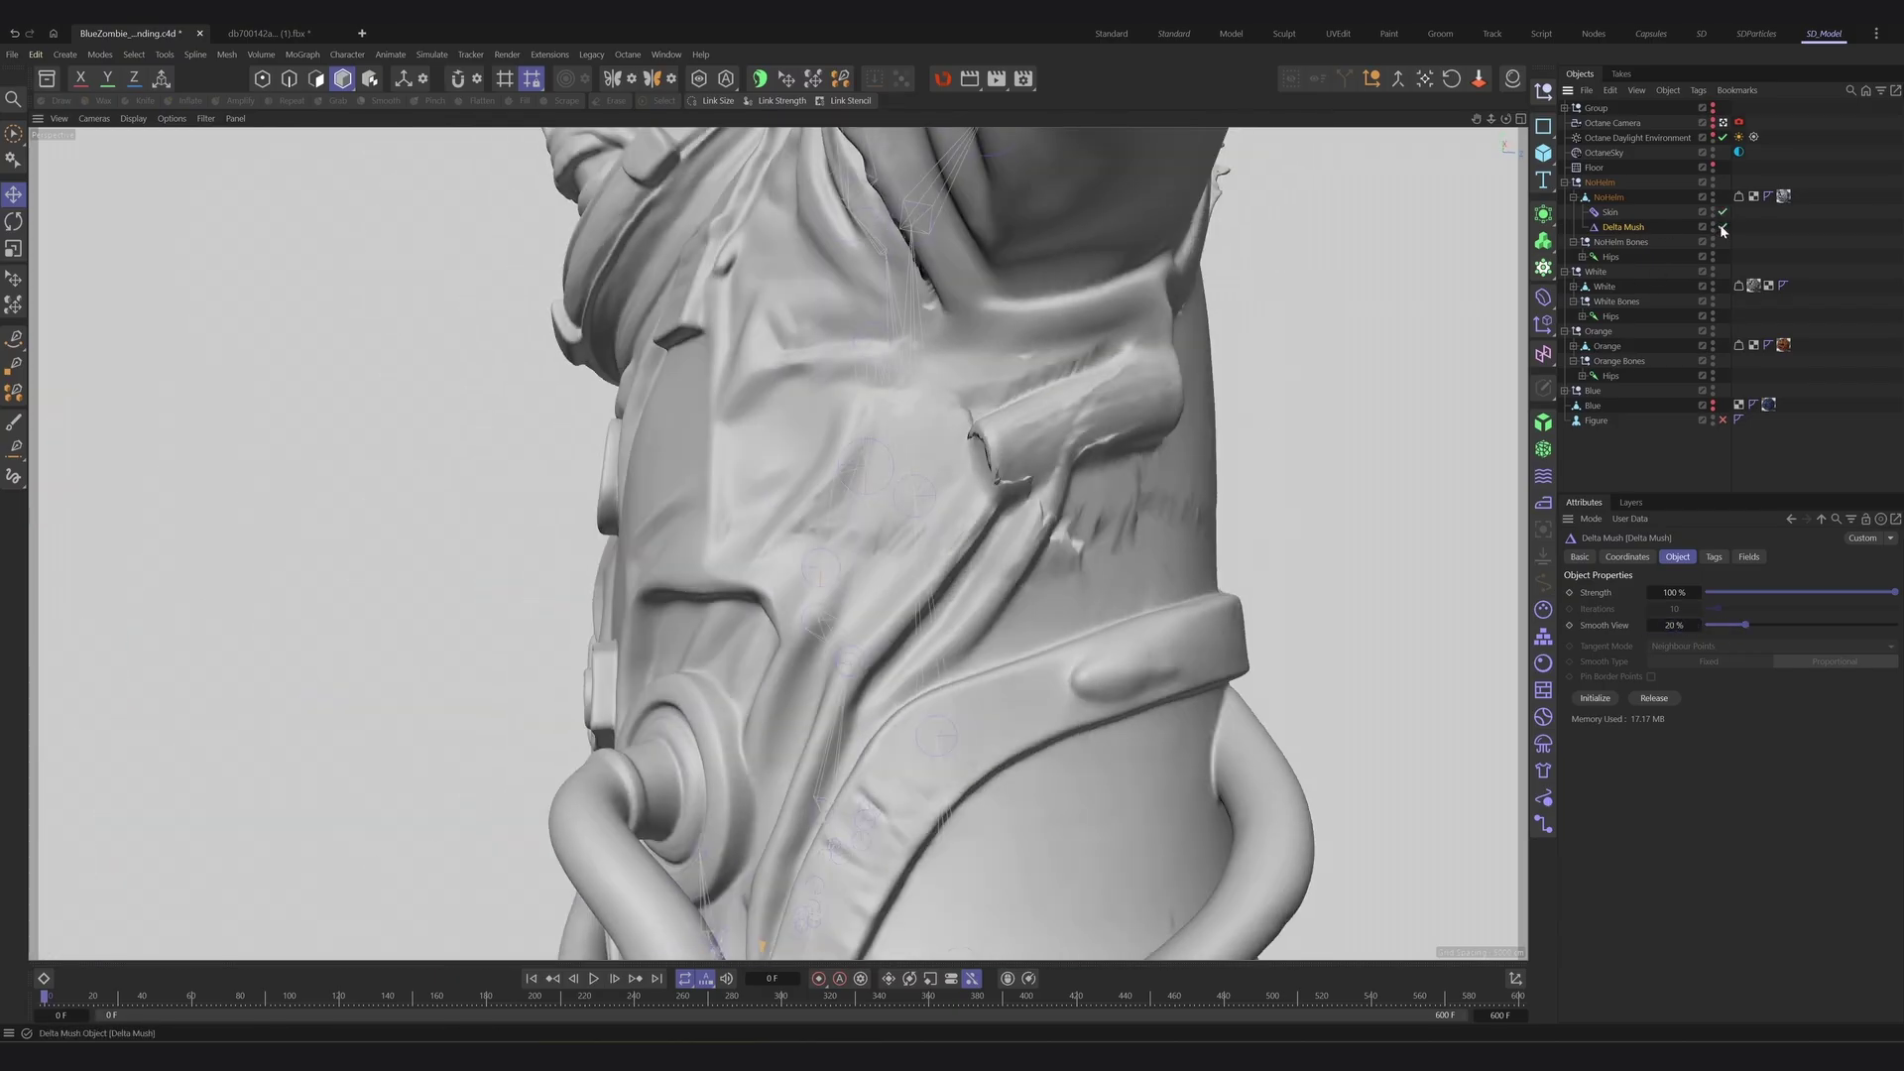
alt+drag(1051, 518, 1150, 496)
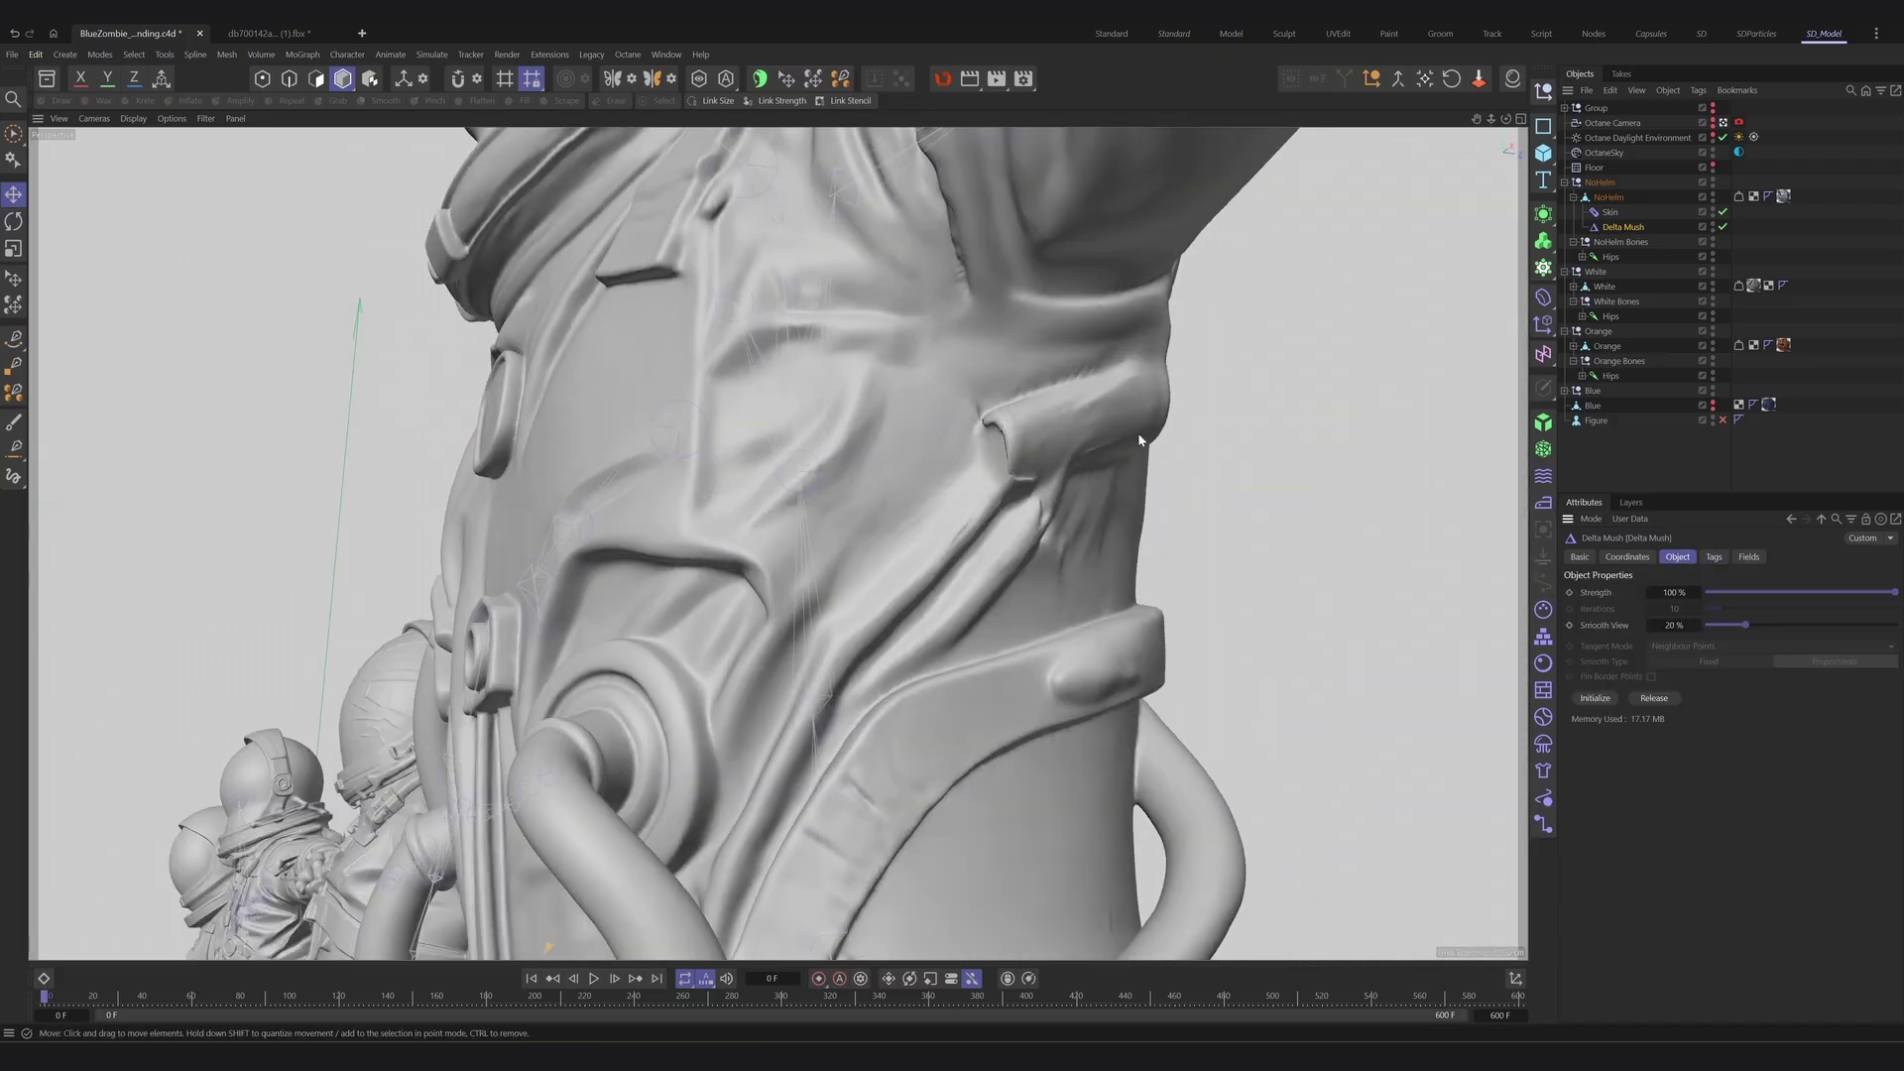
scroll(1139, 432, down, 10)
alt+drag(575, 553, 699, 569)
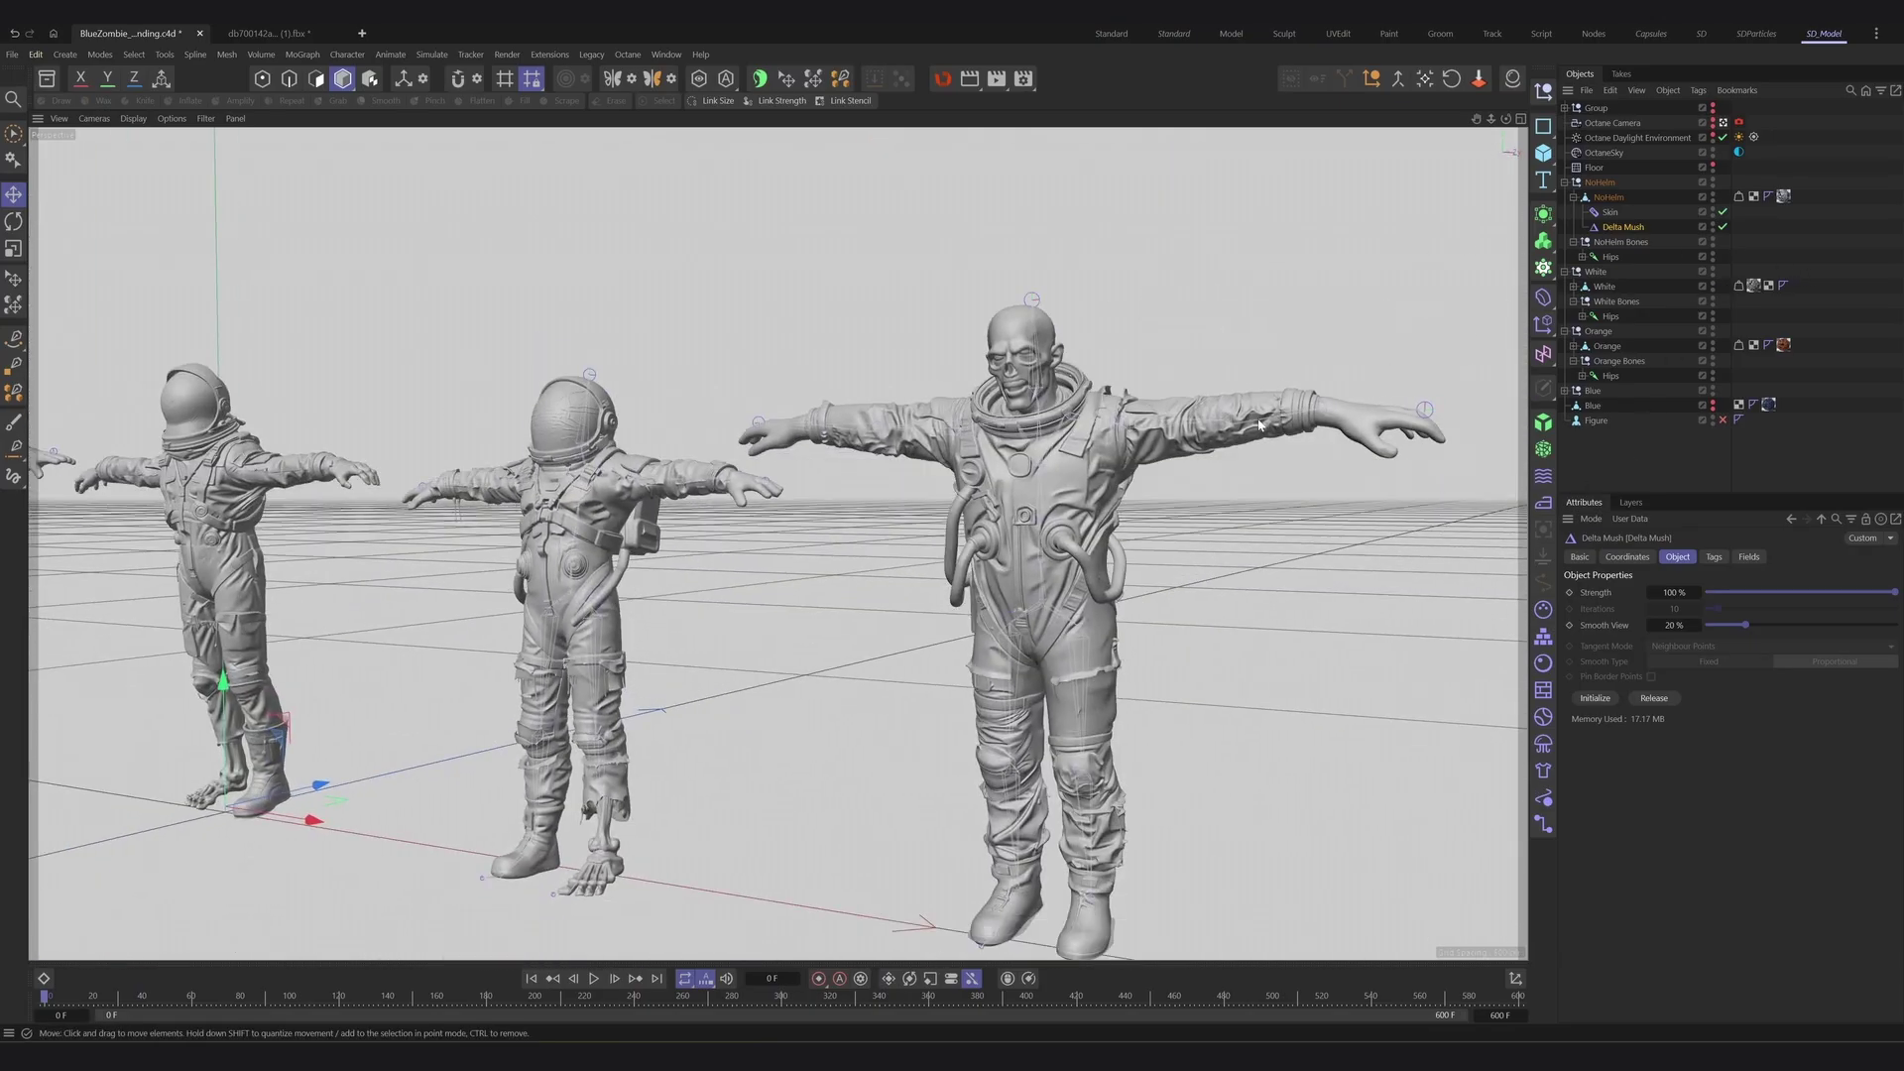
alt+drag(1260, 424, 1232, 453)
- Tidy the object hierarchy by collapsing the NoHelm mesh's deformers and expanding the Blue group to show its mesh and bones
click(1564, 182)
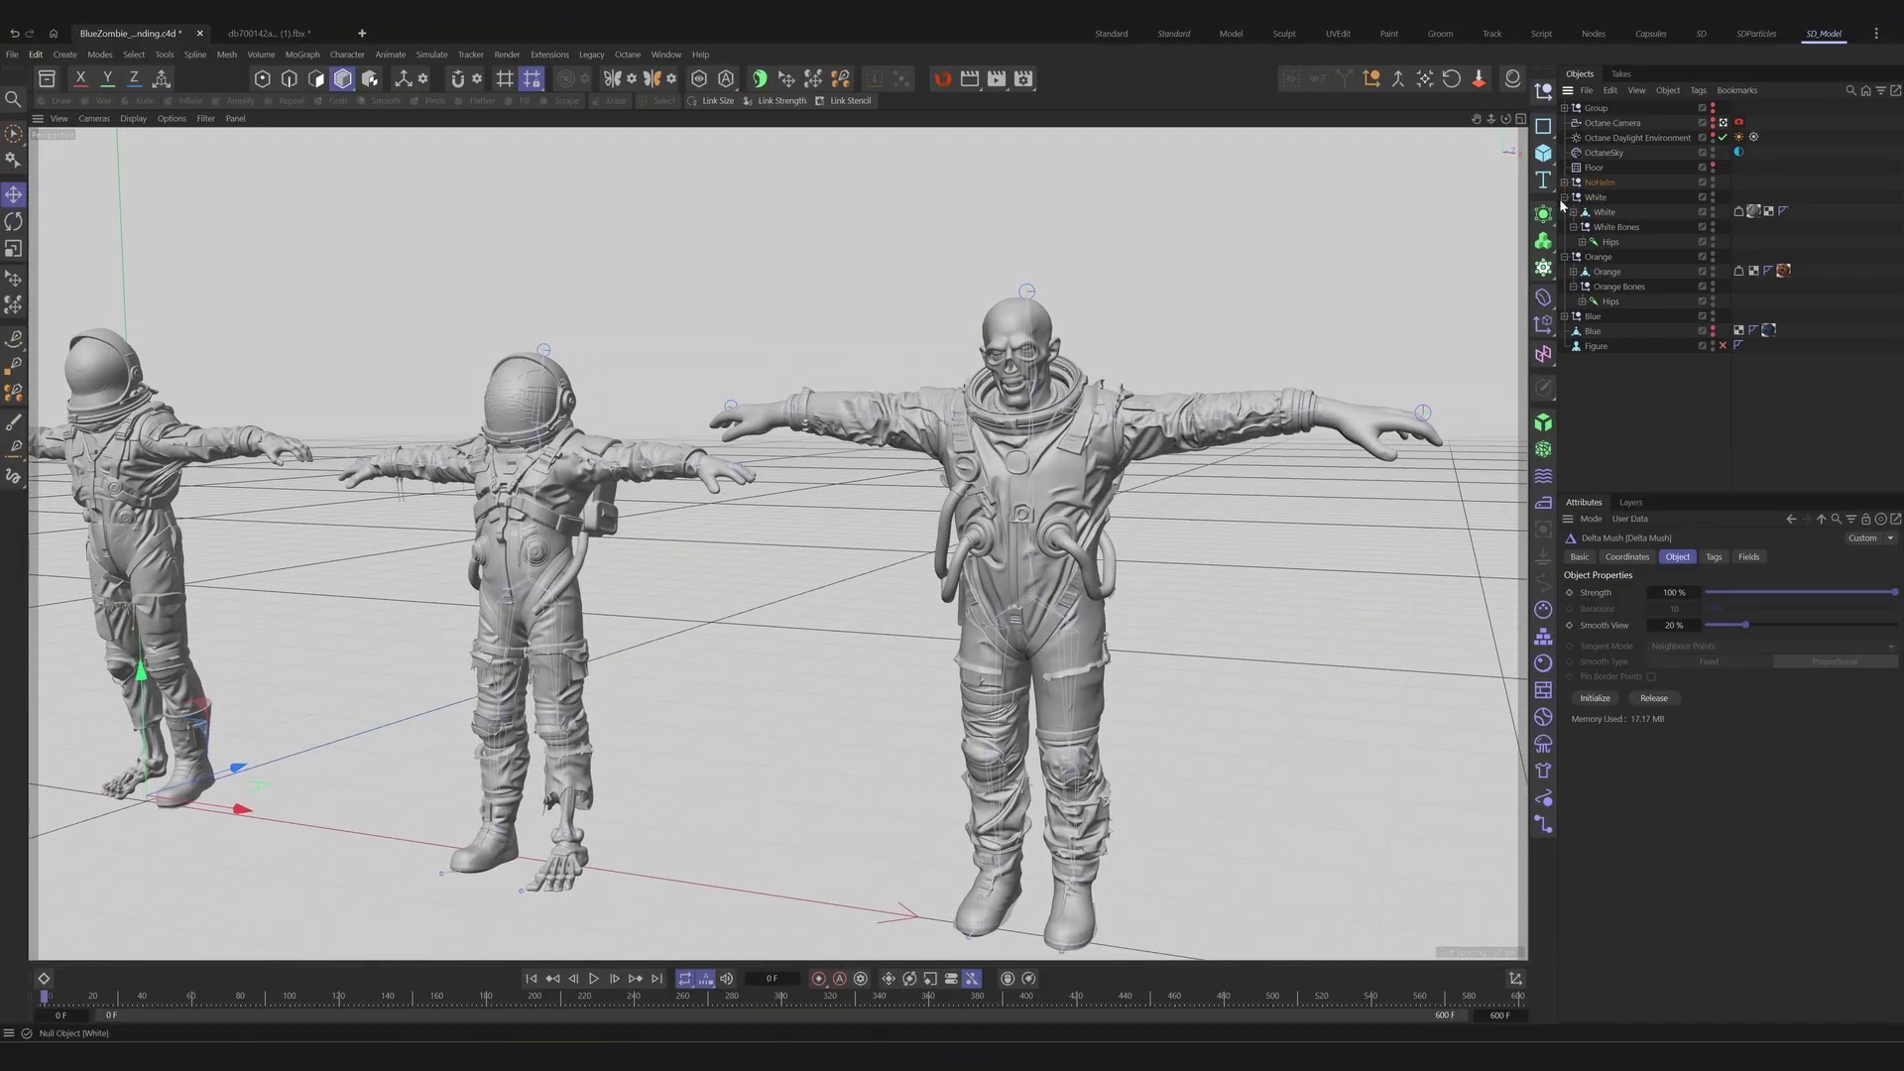
click(1584, 199)
click(1565, 257)
click(1565, 271)
click(1565, 257)
click(1574, 331)
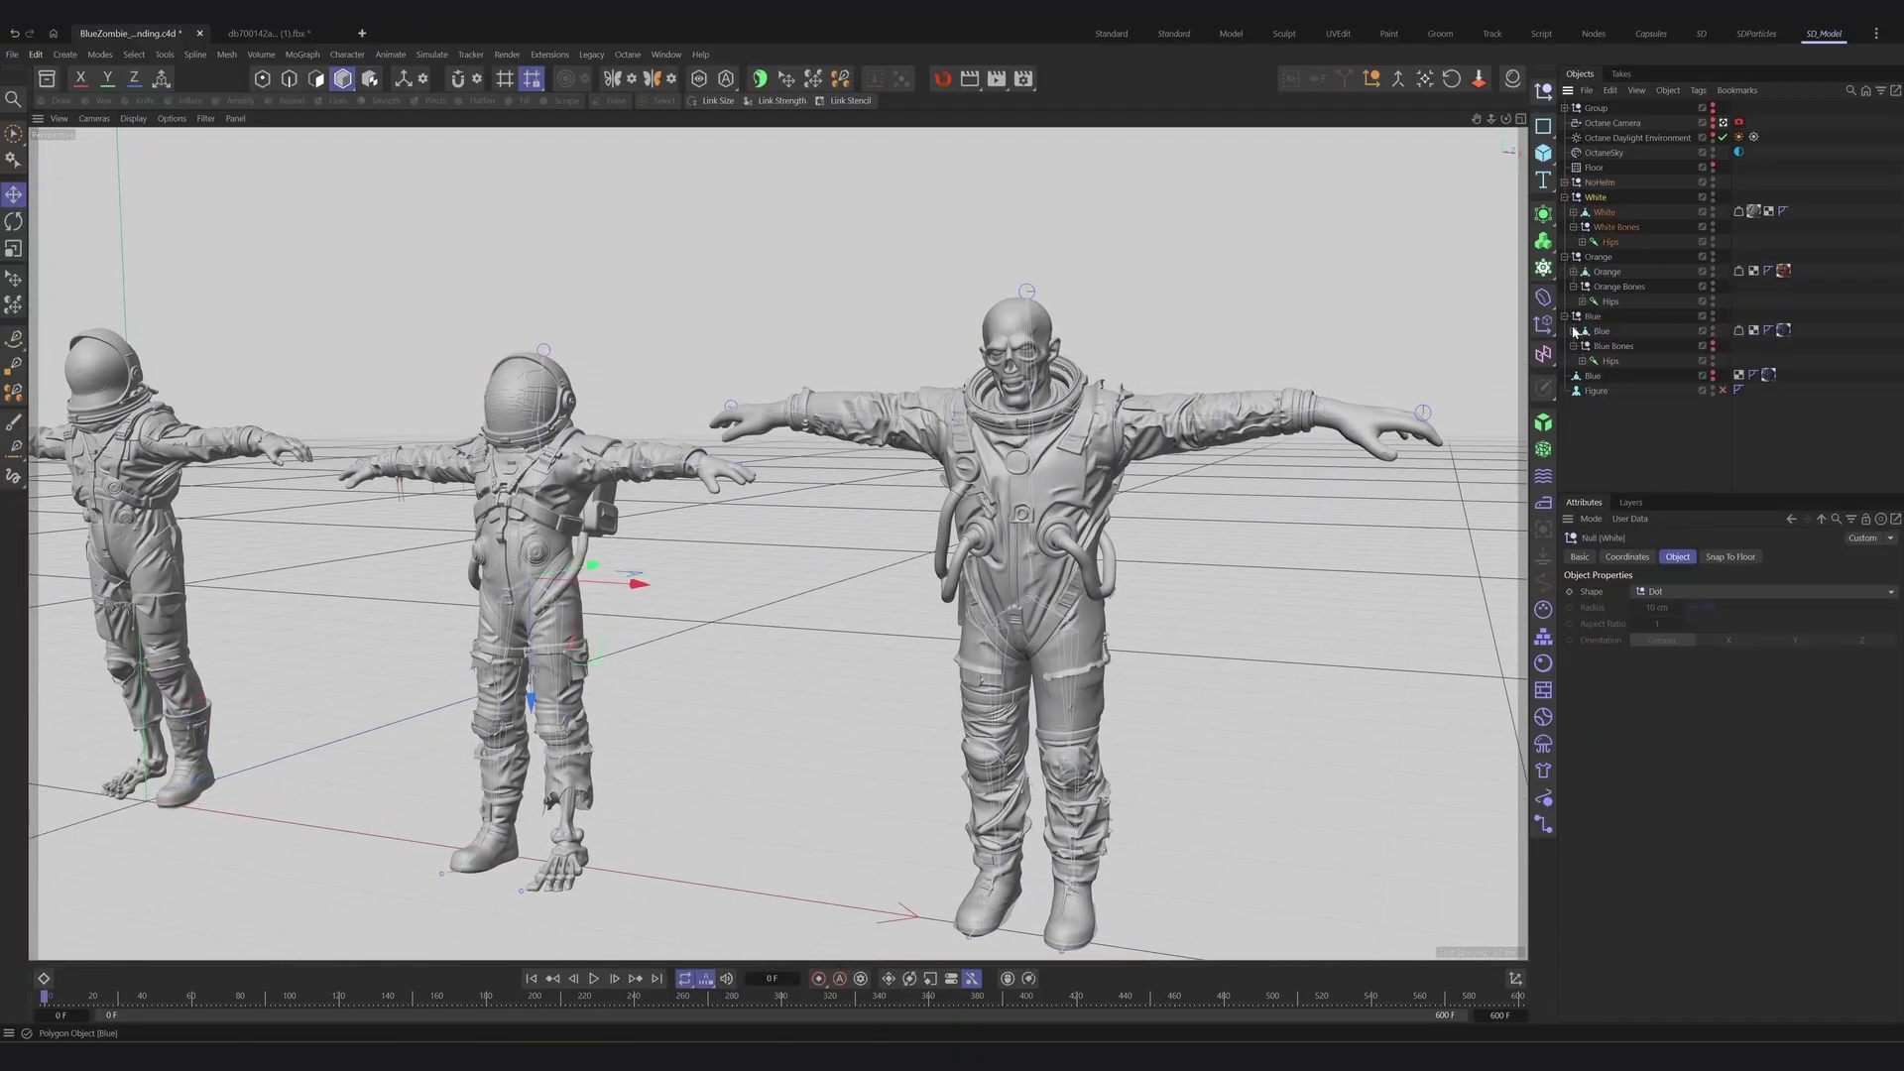
click(1564, 183)
click(1574, 197)
- Add a Character Definition tag to the Blue Bones, Orange Bones, White Bones and NoHelm Bones nulls together
click(1631, 388)
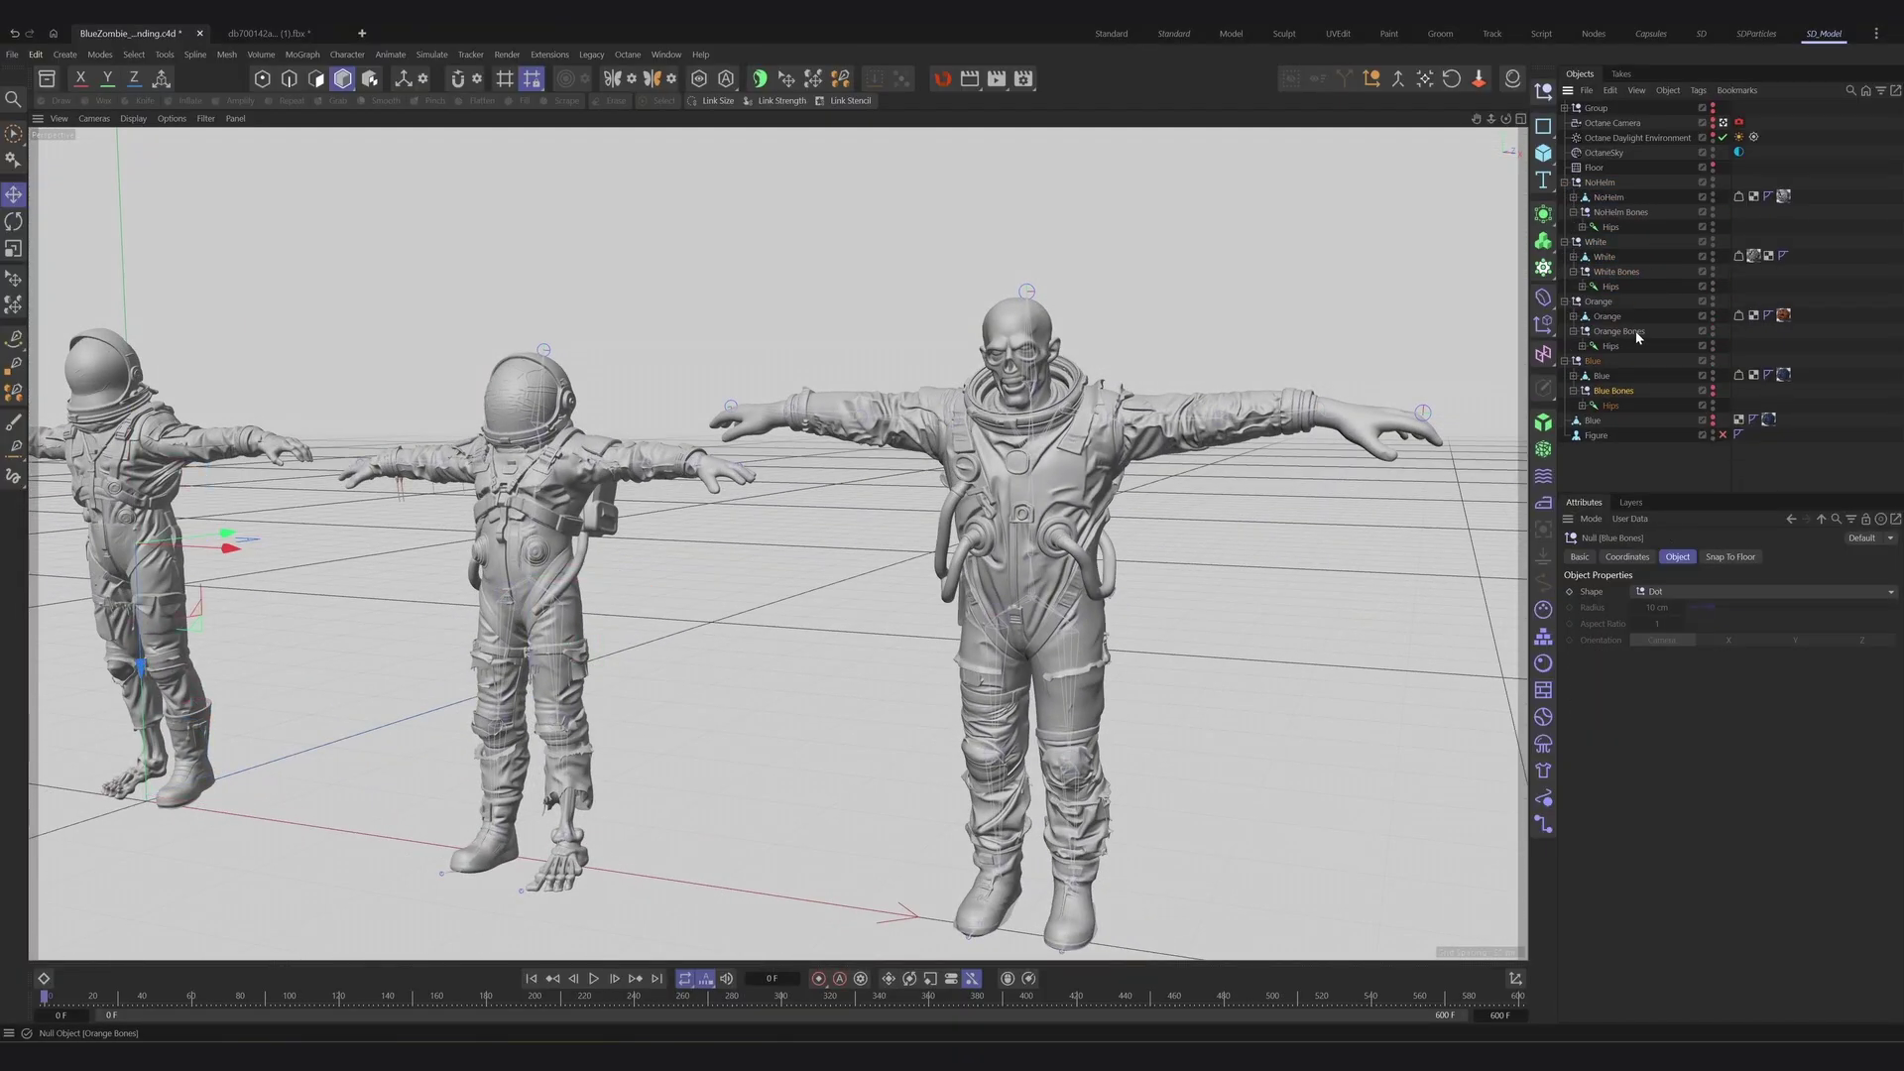
ctrl+click(1636, 335)
ctrl+click(1636, 274)
ctrl+click(1638, 215)
right_click(1638, 217)
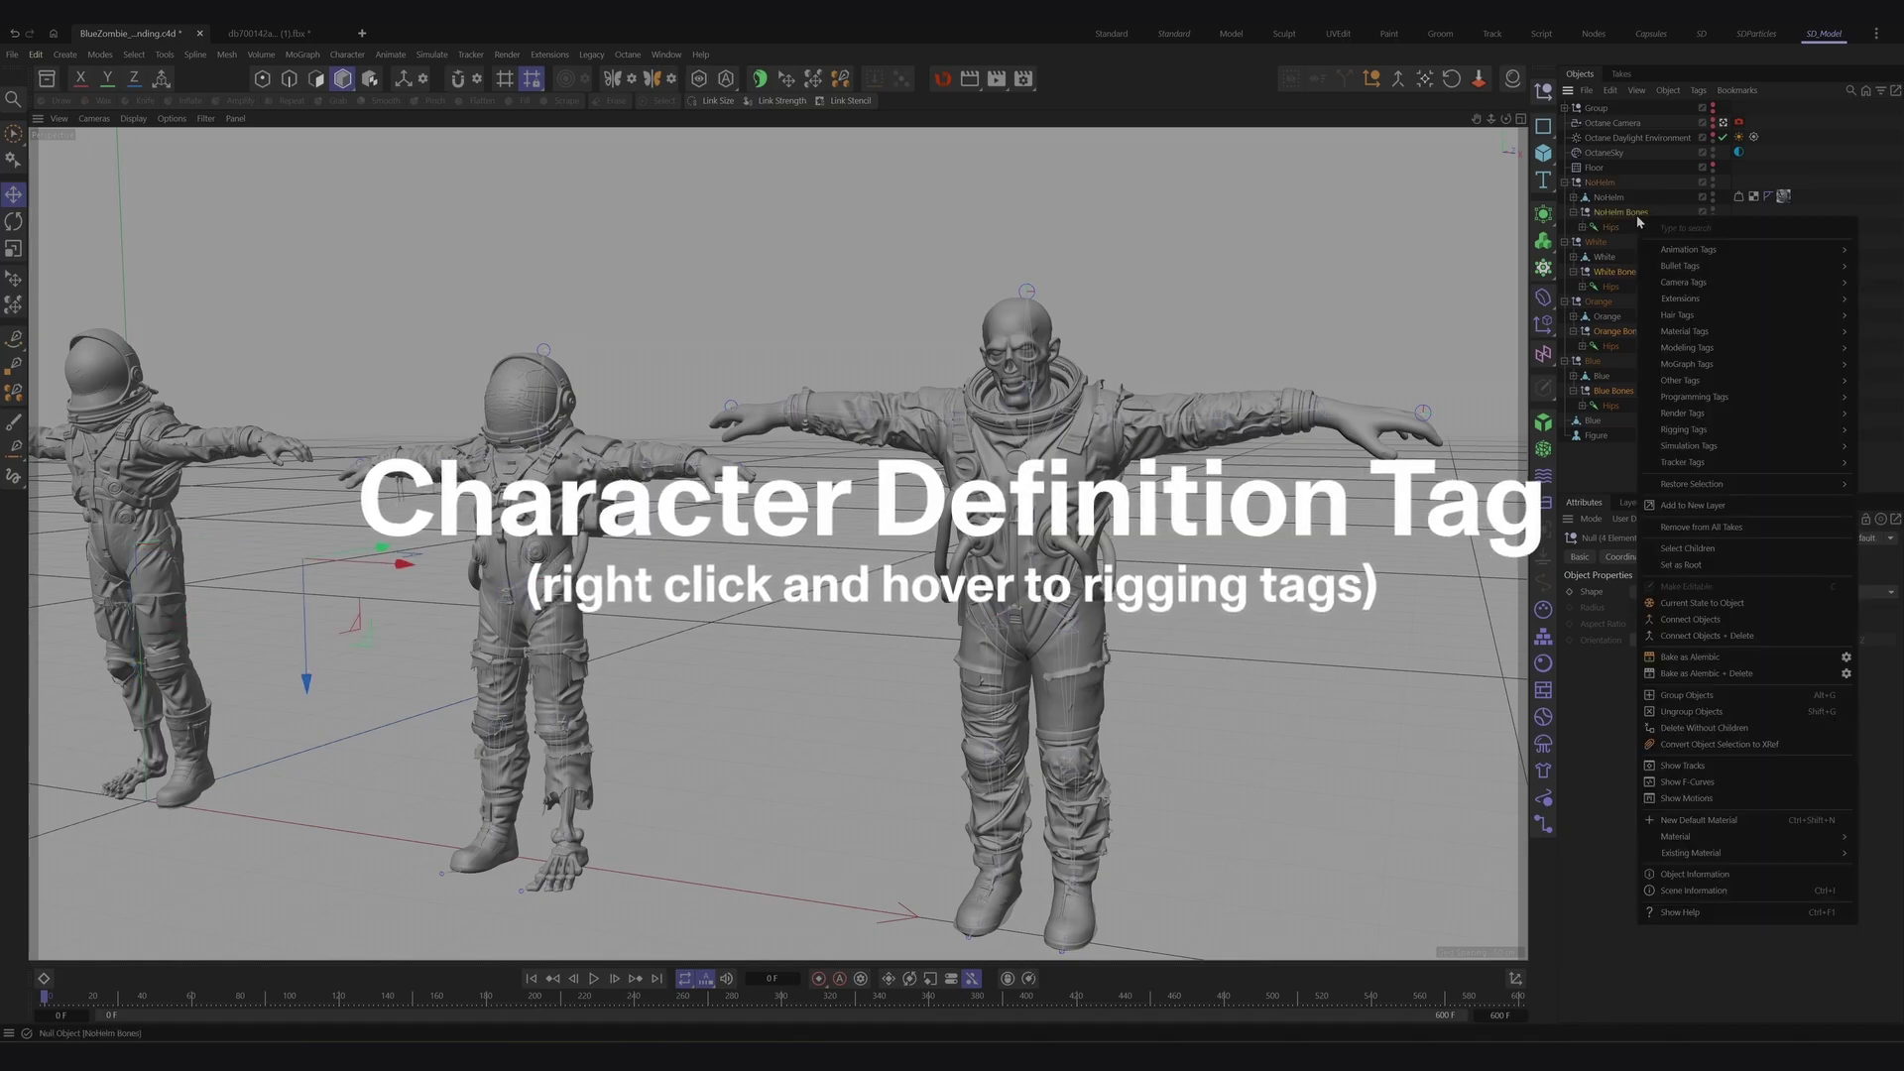
mouse_move(1645, 432)
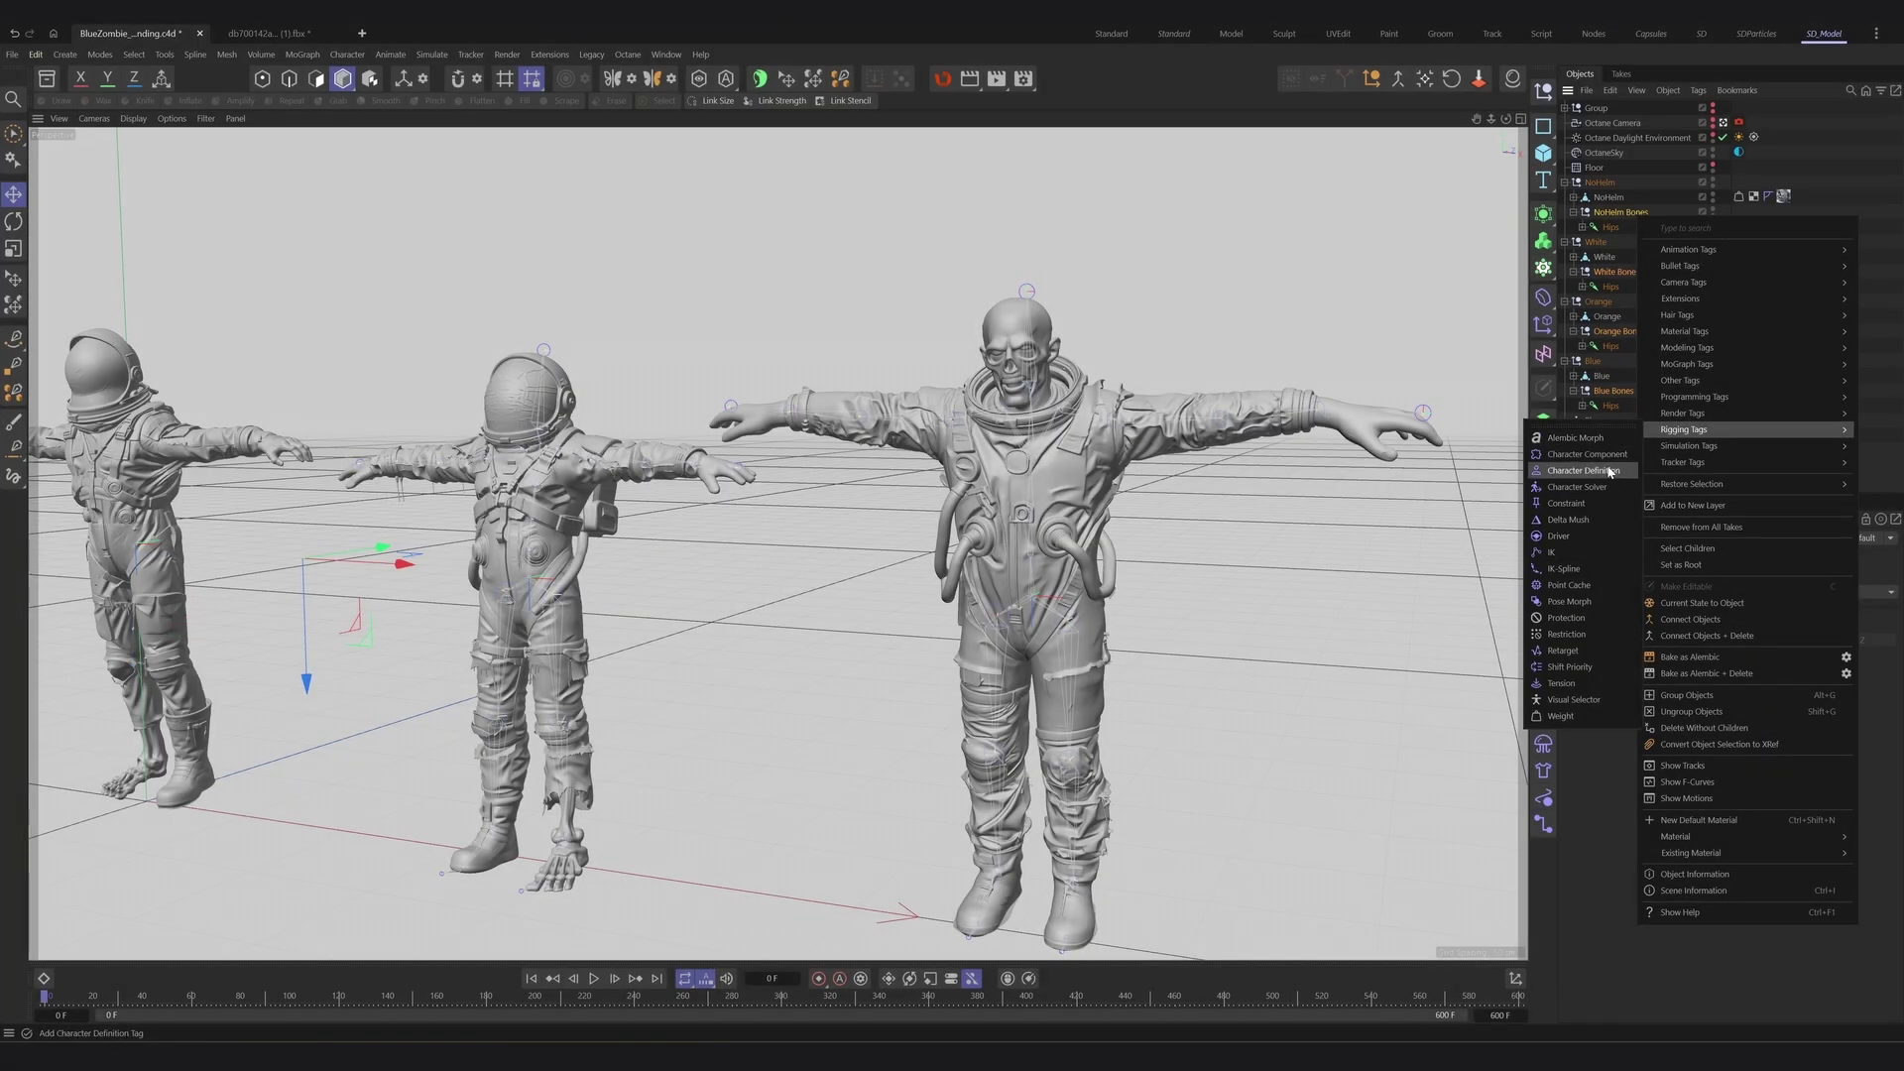
click(1602, 472)
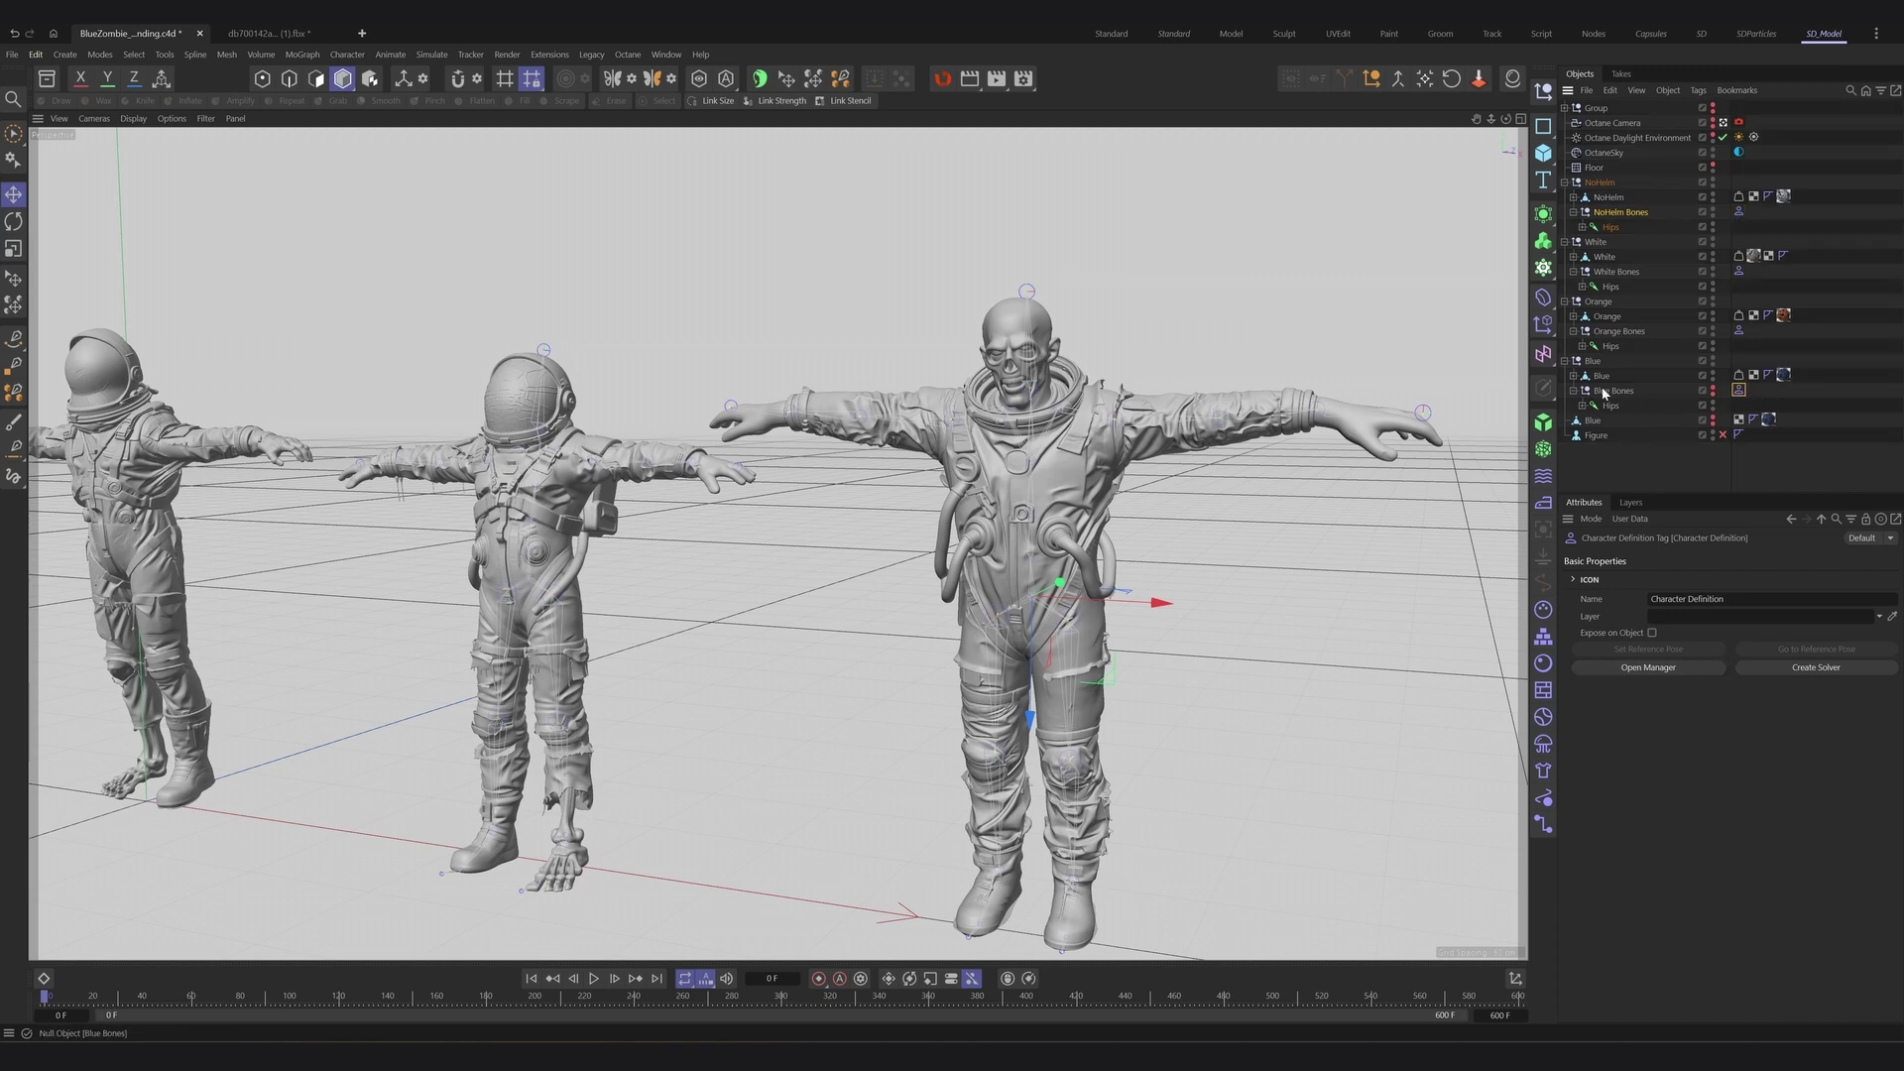
- Frame the blue astronaut and briefly show its Blue Bones skeleton to check it against the mesh
alt+drag(372, 541, 496, 496)
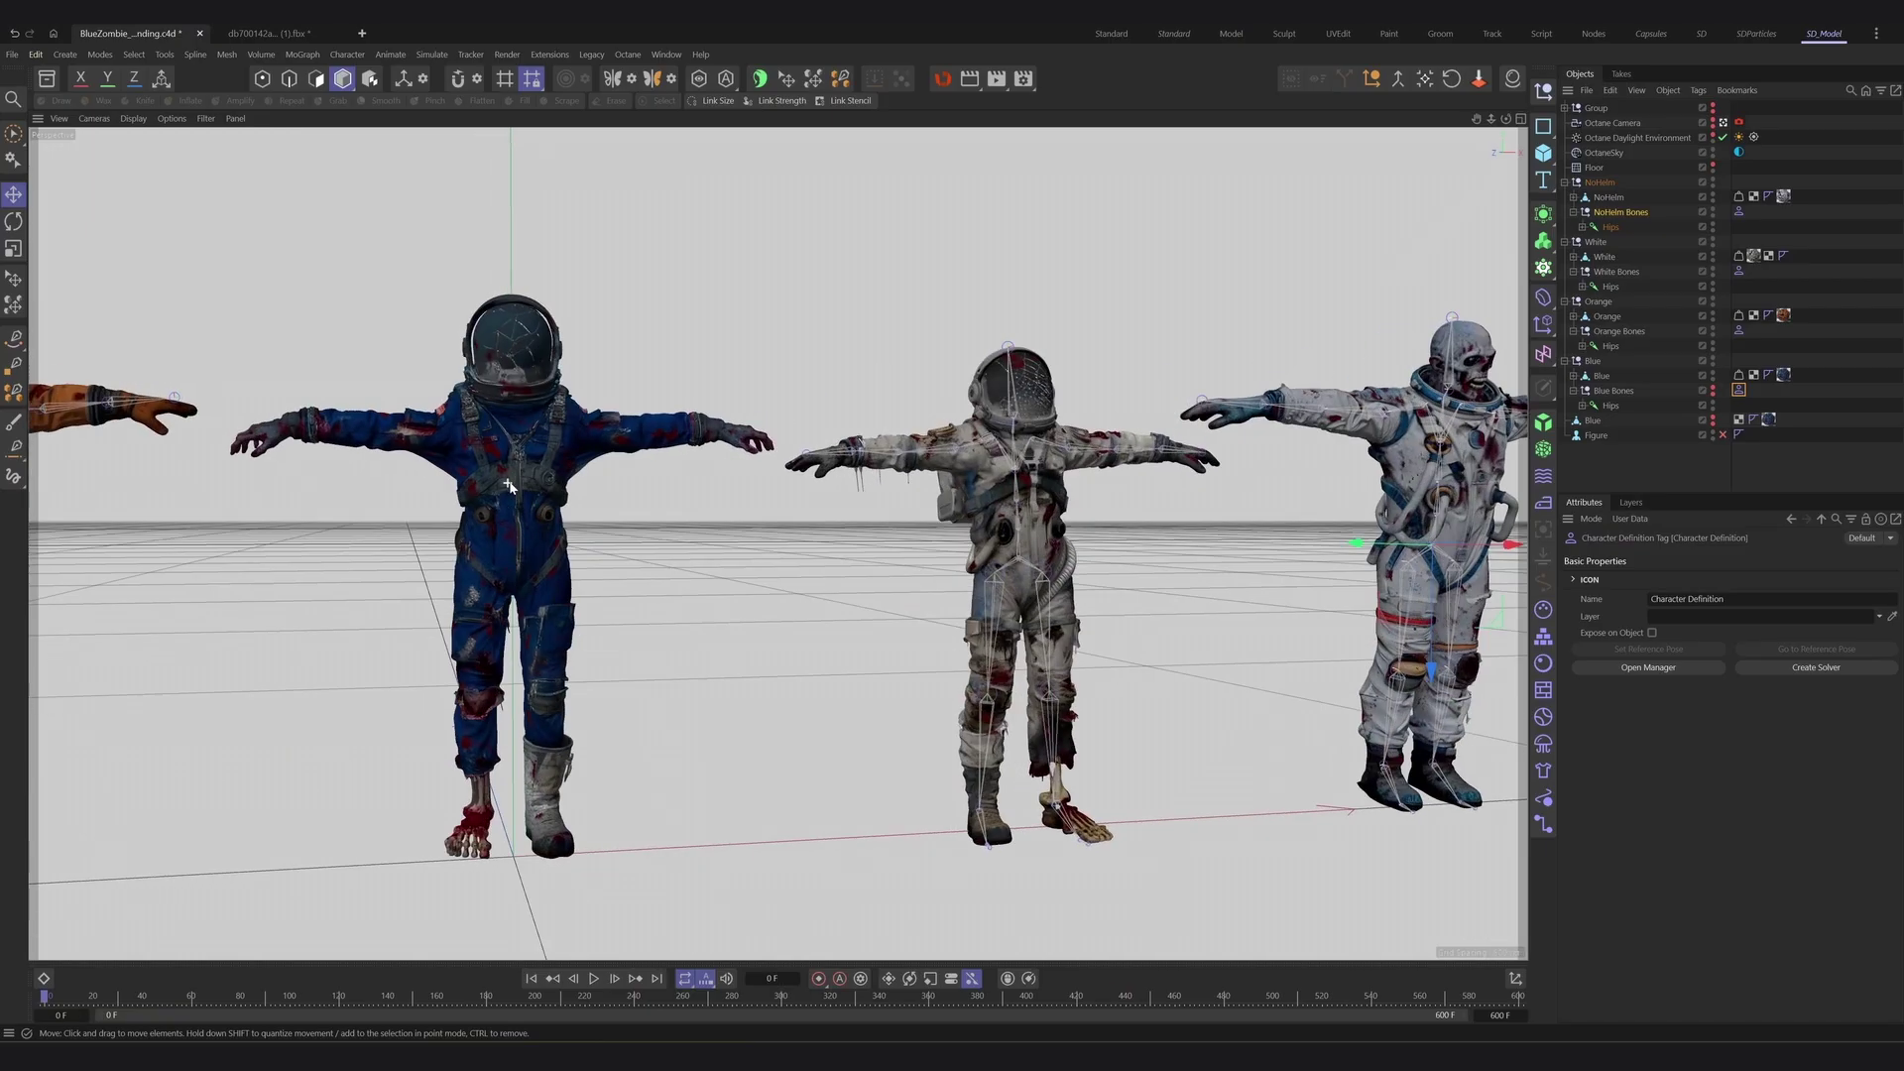
alt+right_drag(508, 484, 514, 483)
click(1713, 389)
click(1712, 389)
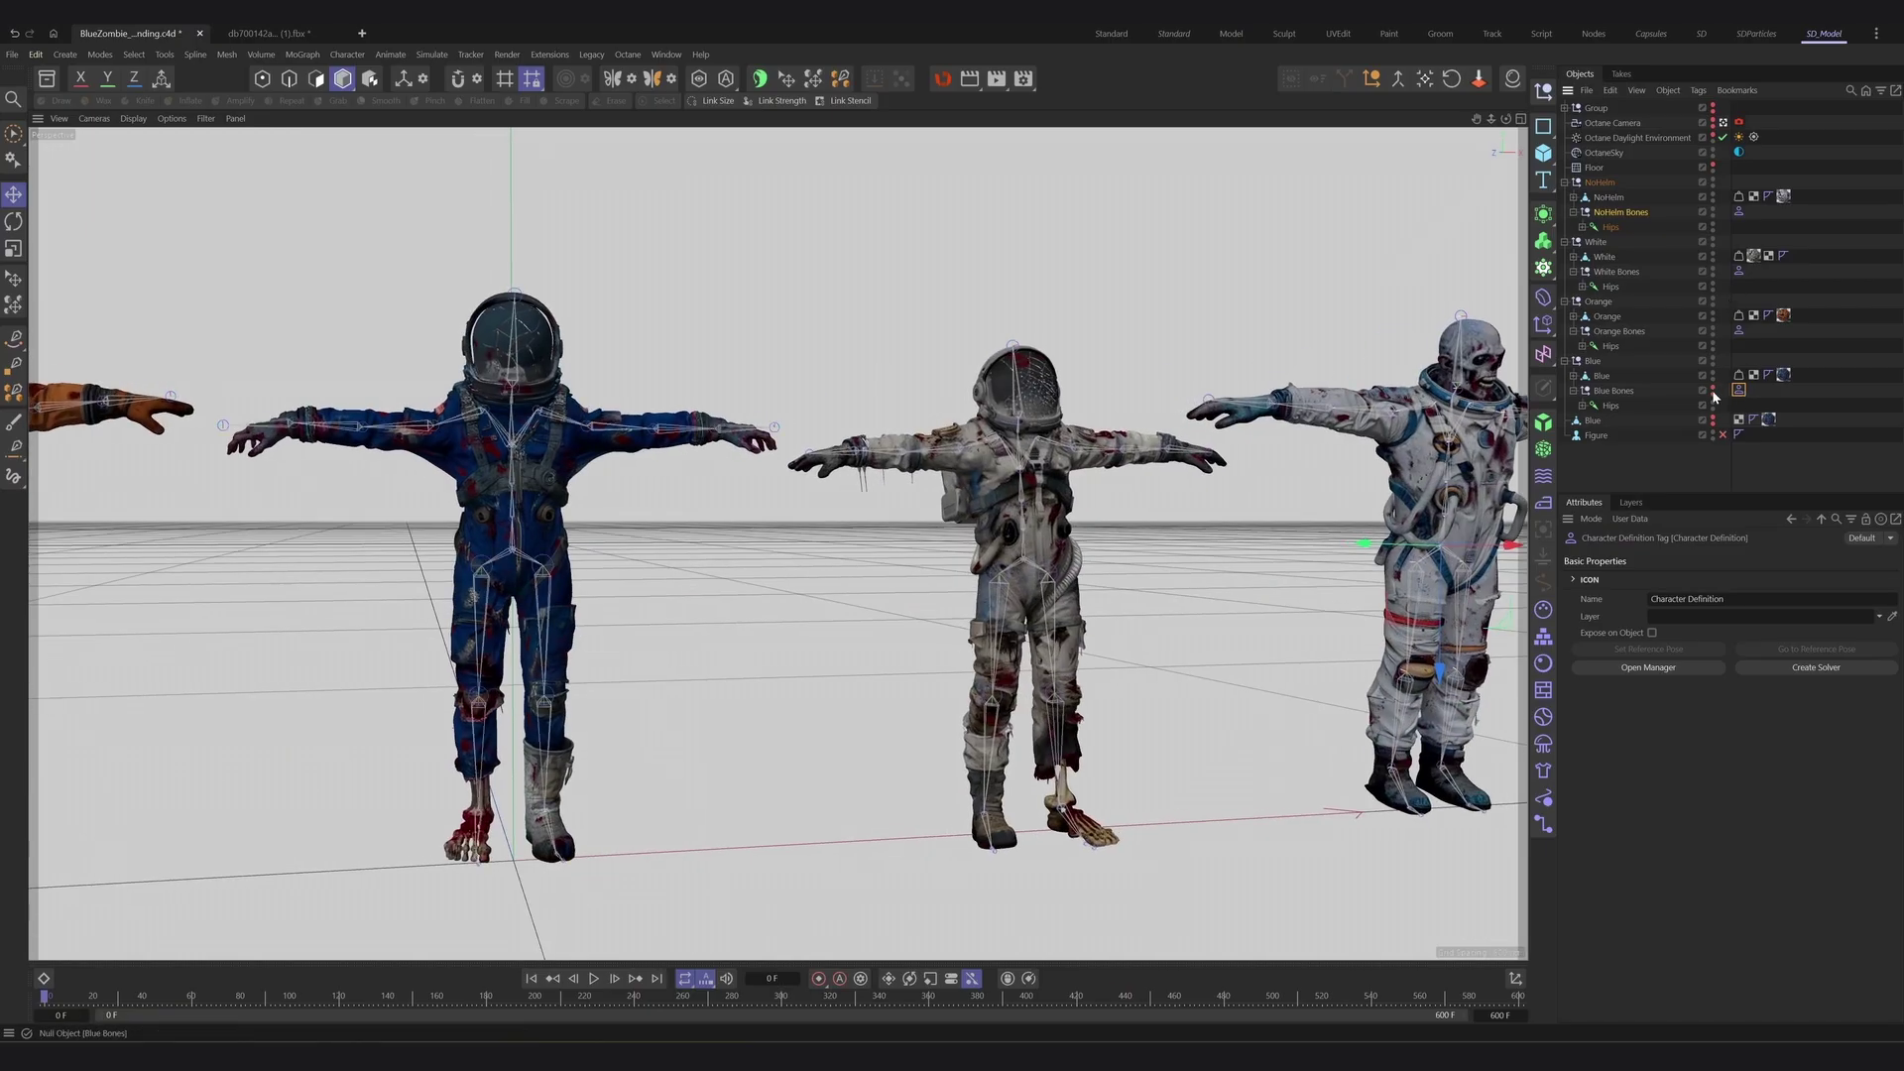
click(1712, 389)
- Extract the skeleton for the Blue Bones Character Definition and review the joints assigned to its torso
click(1648, 667)
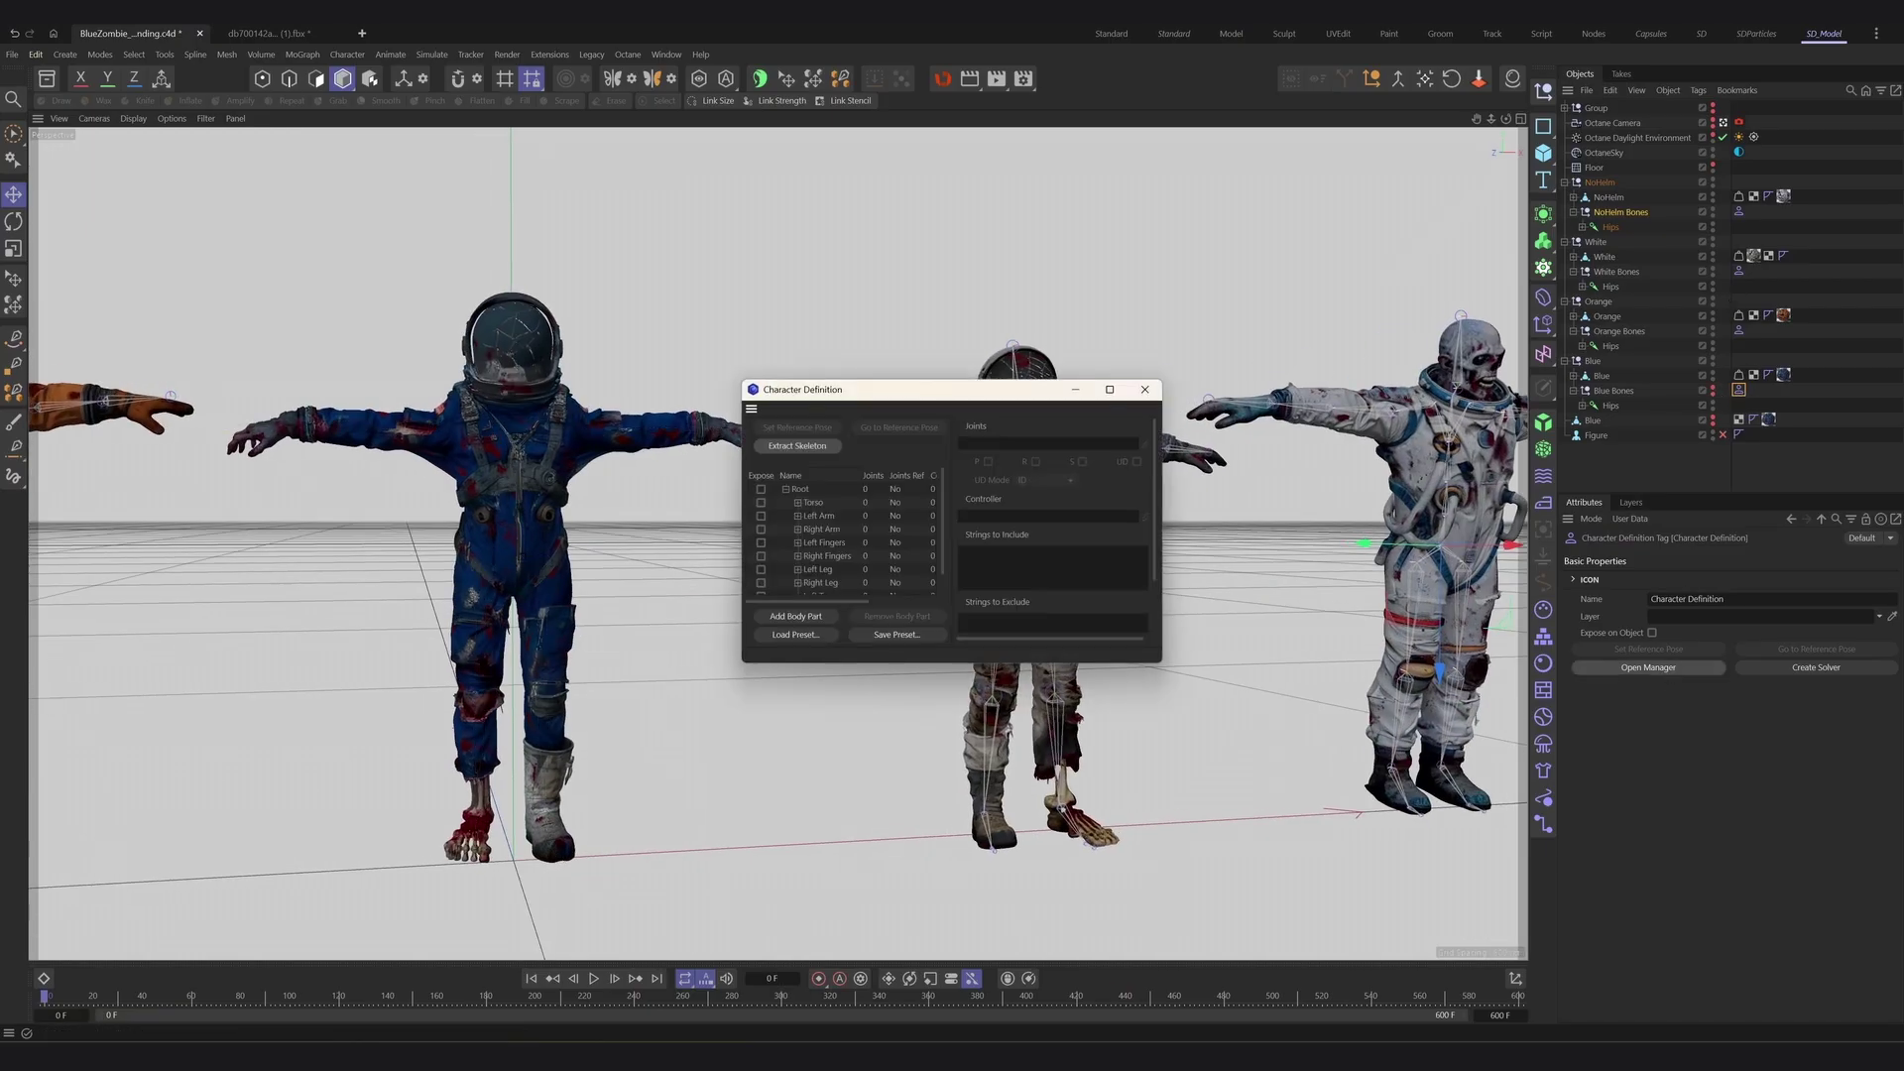
click(779, 446)
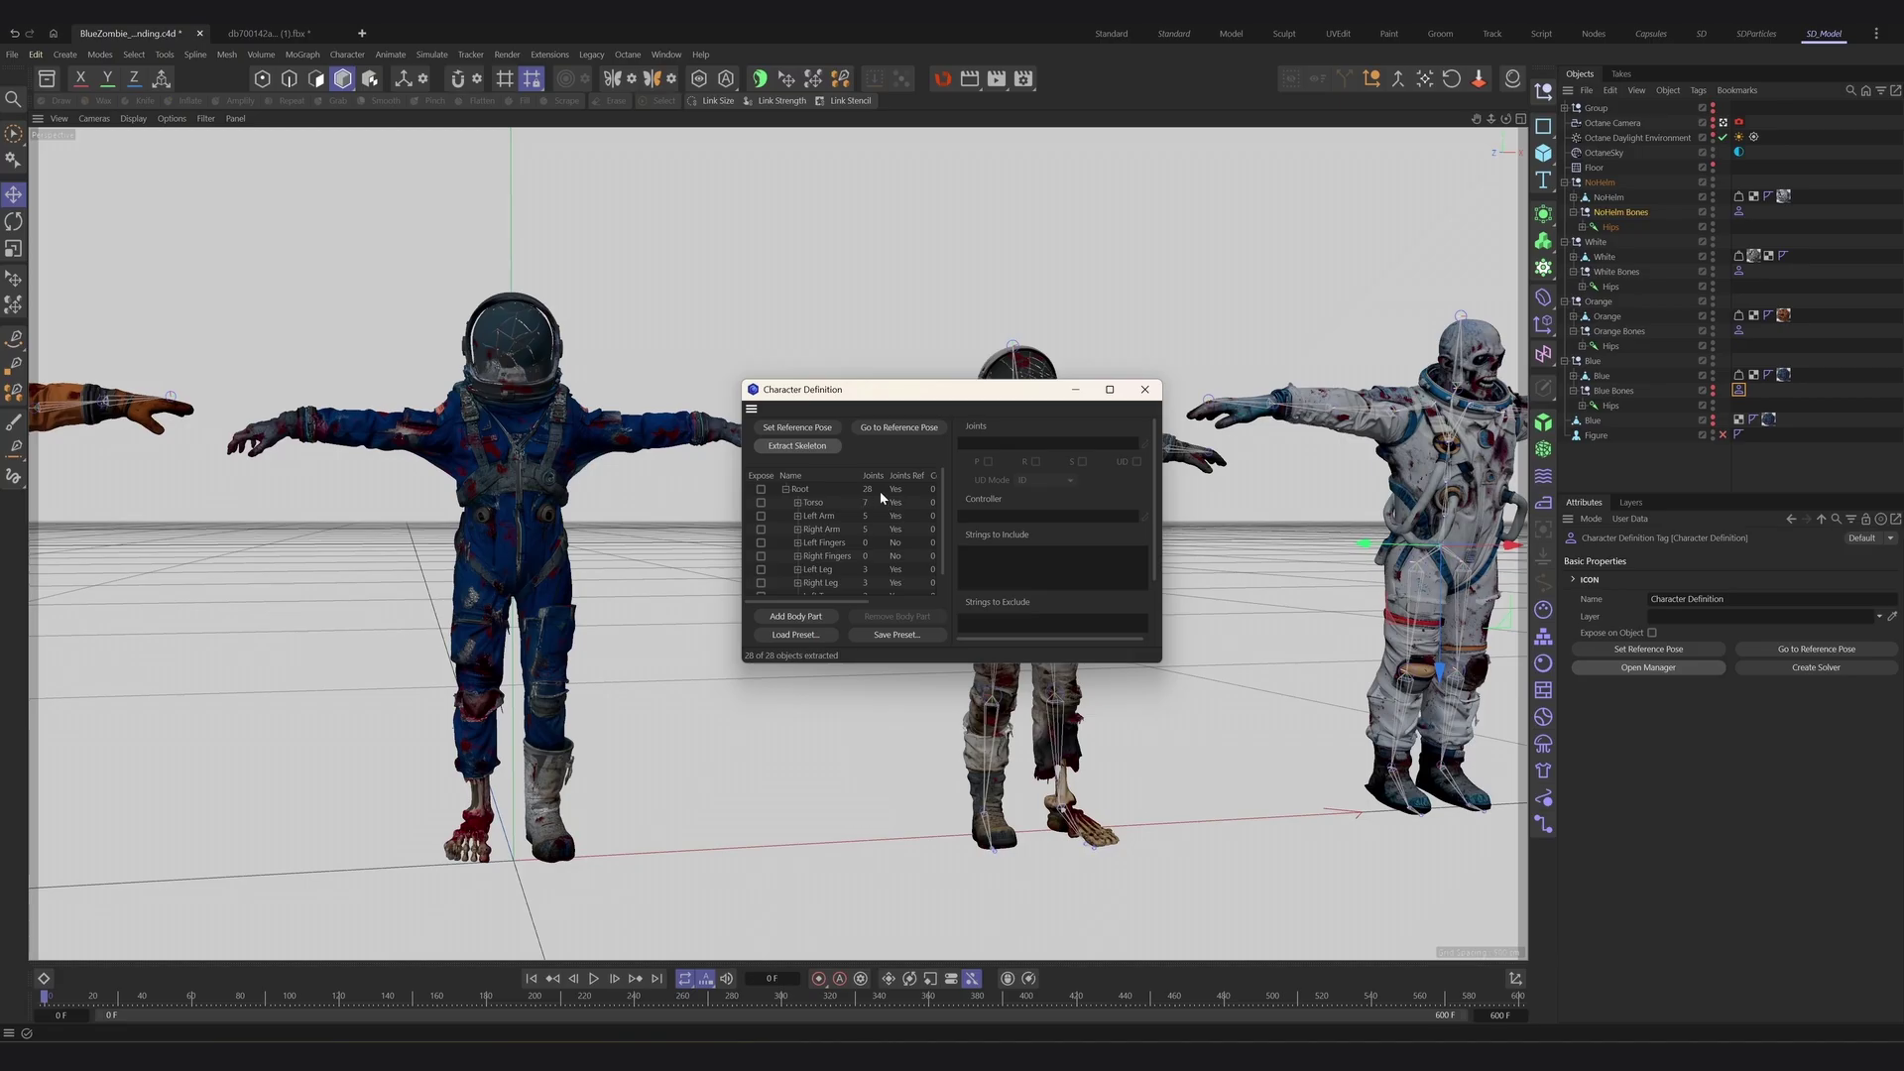
drag(873, 389, 1028, 526)
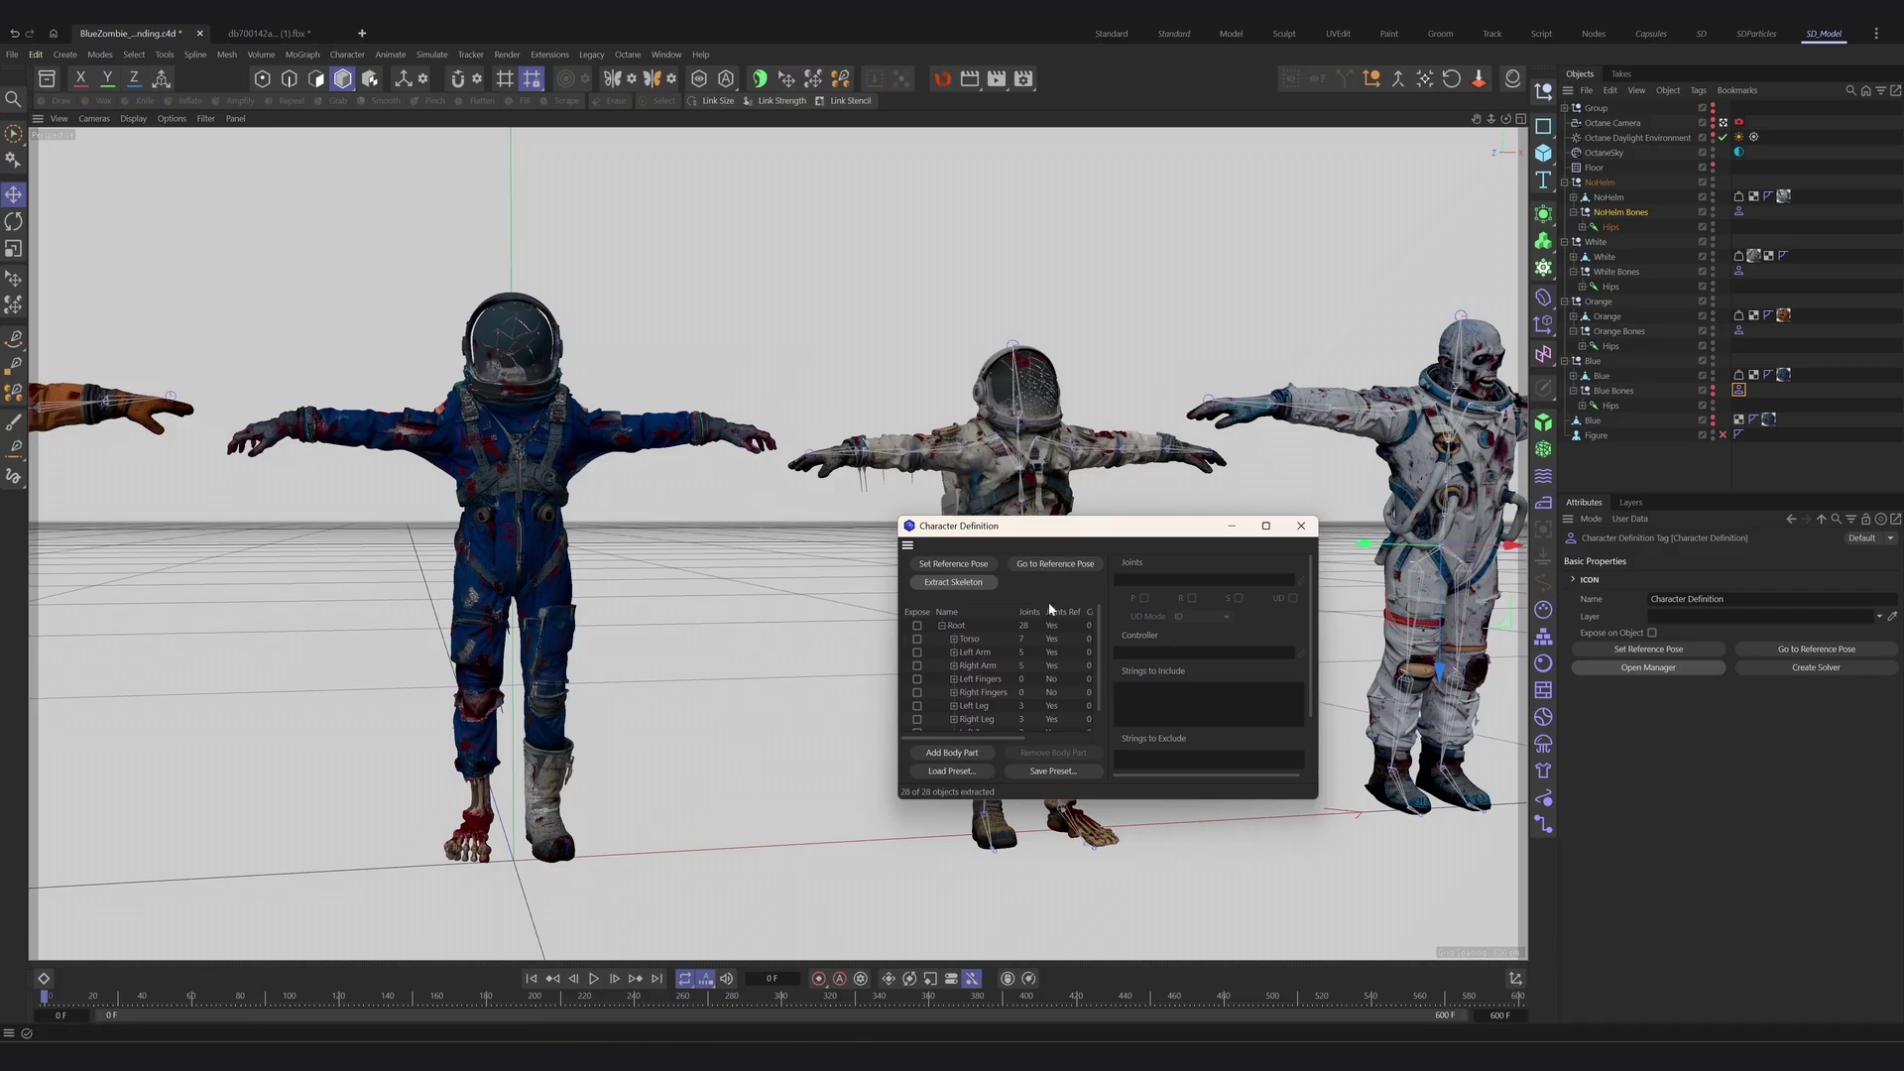
drag(1022, 514, 1018, 353)
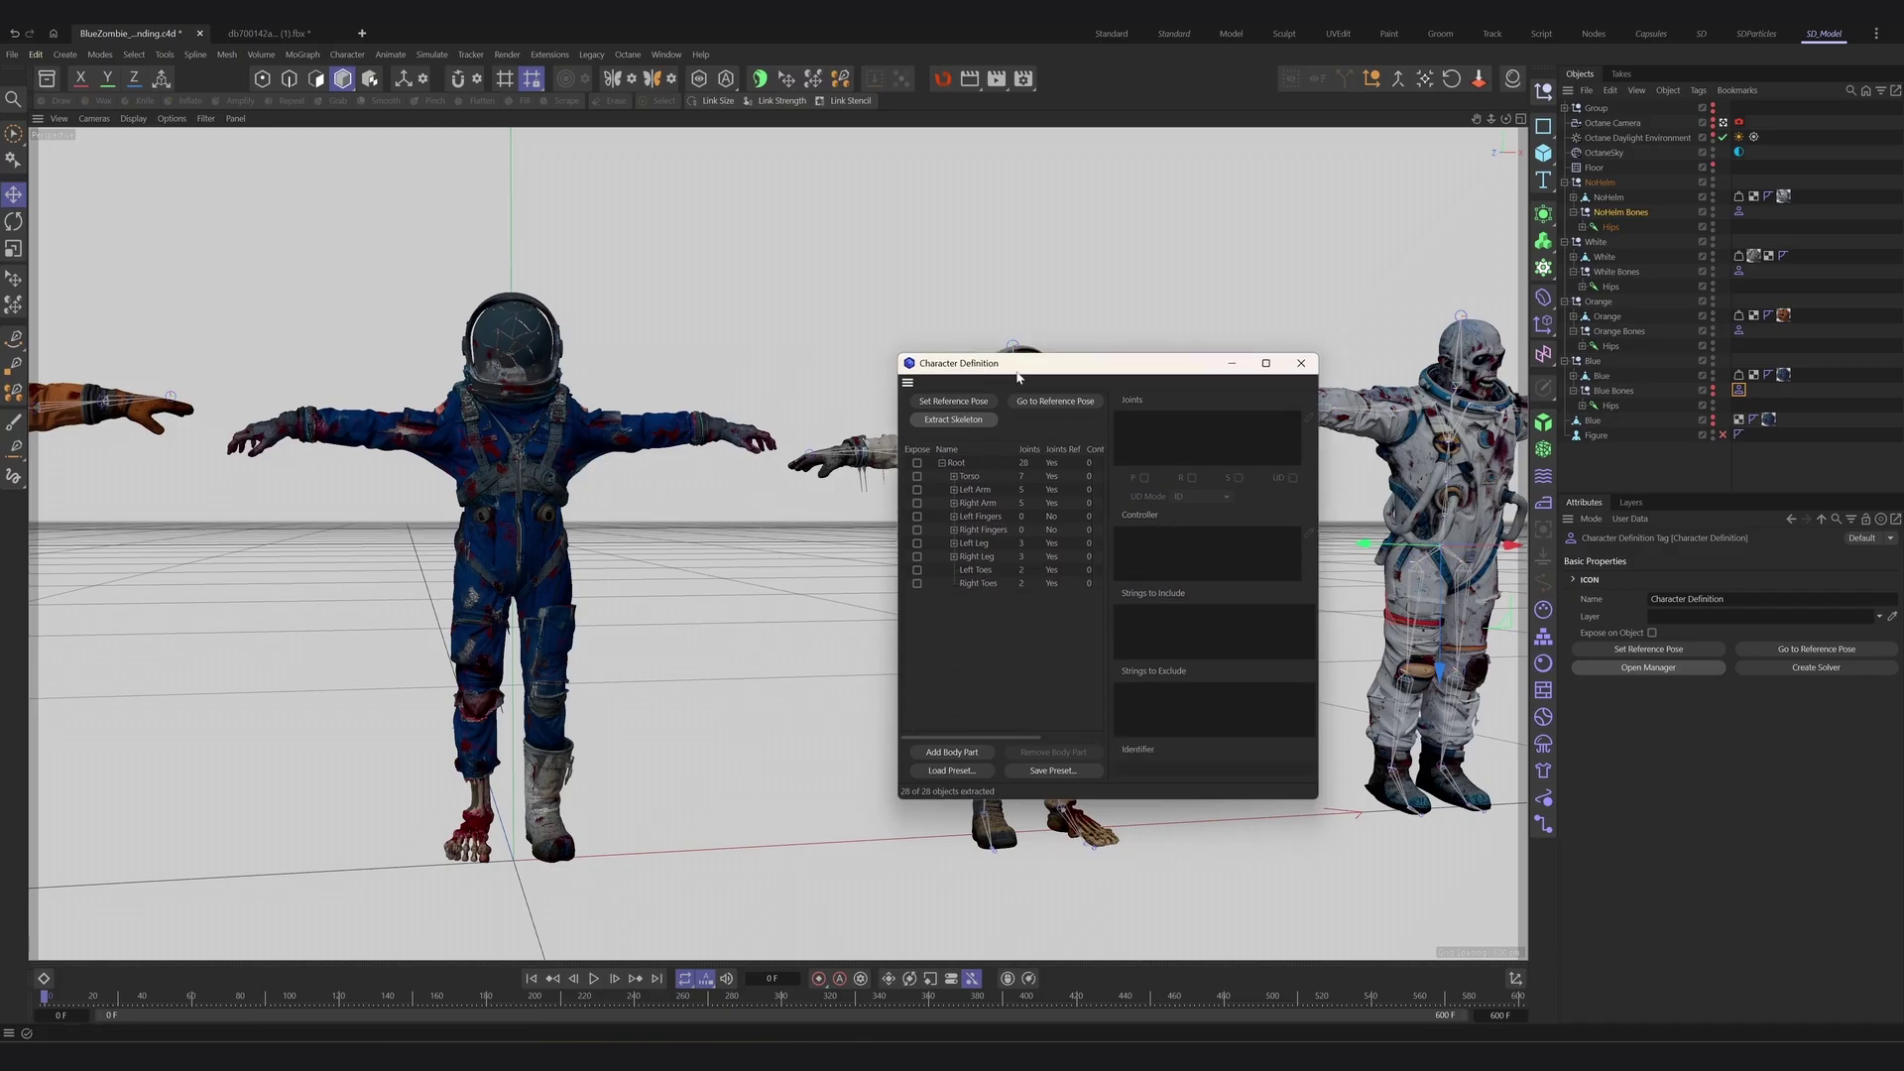
click(954, 477)
click(980, 490)
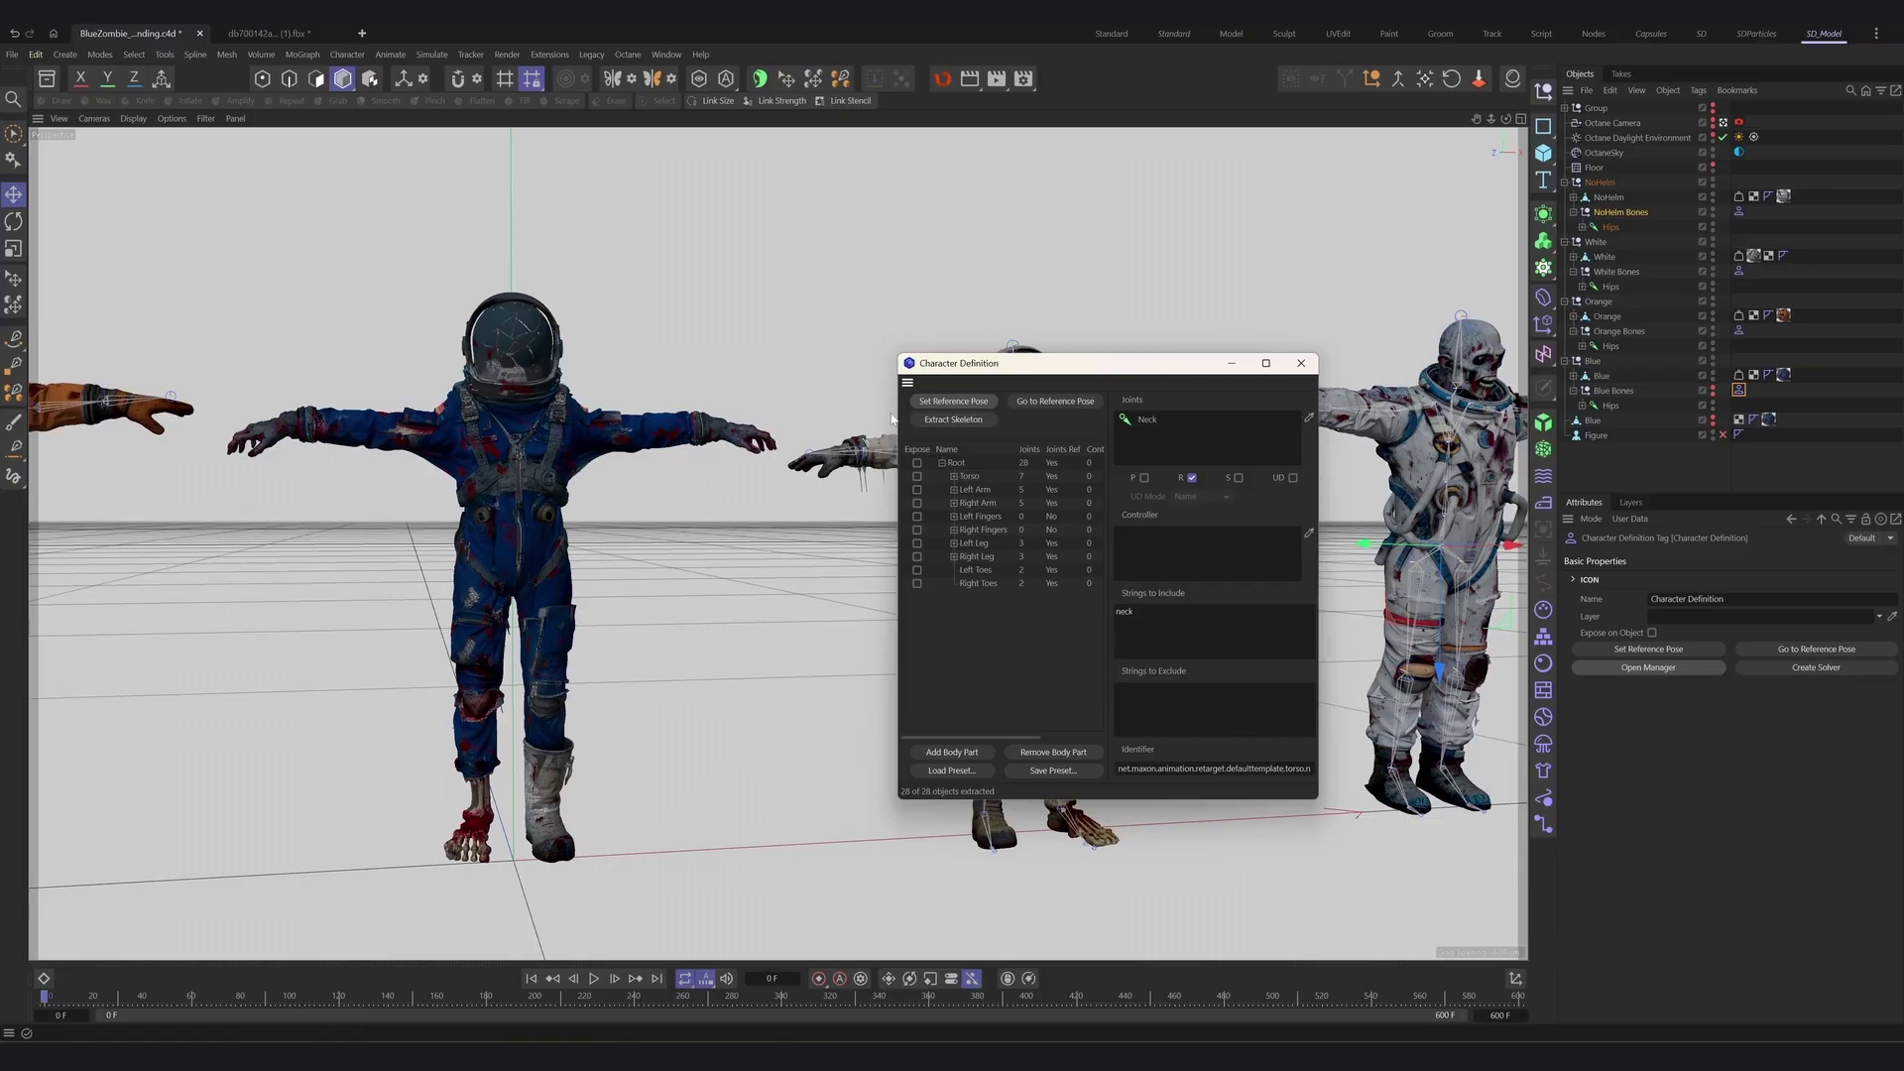
click(1301, 363)
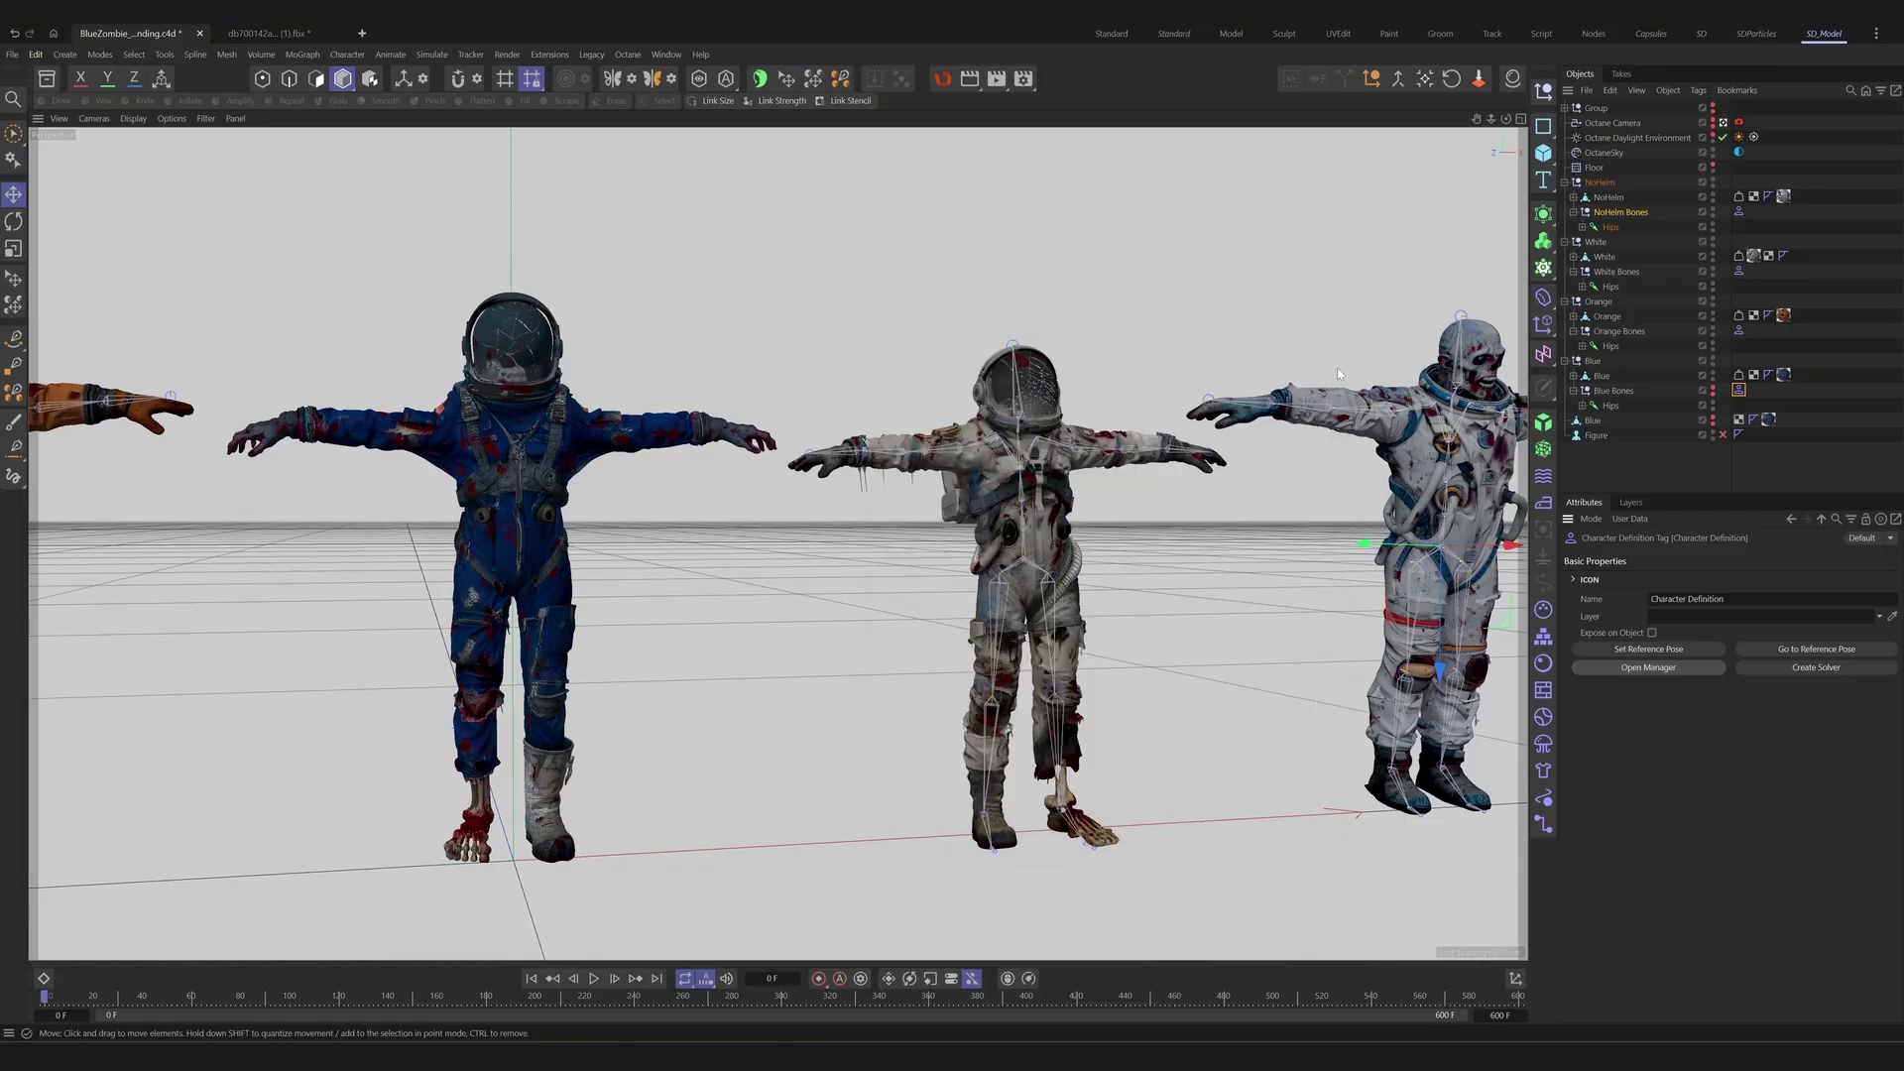
- Extract the skeletons for the remaining astronauts' Character Definition tags, including White Bones and NoHelm Bones
click(1648, 668)
click(1145, 323)
click(1738, 270)
click(1647, 668)
click(797, 392)
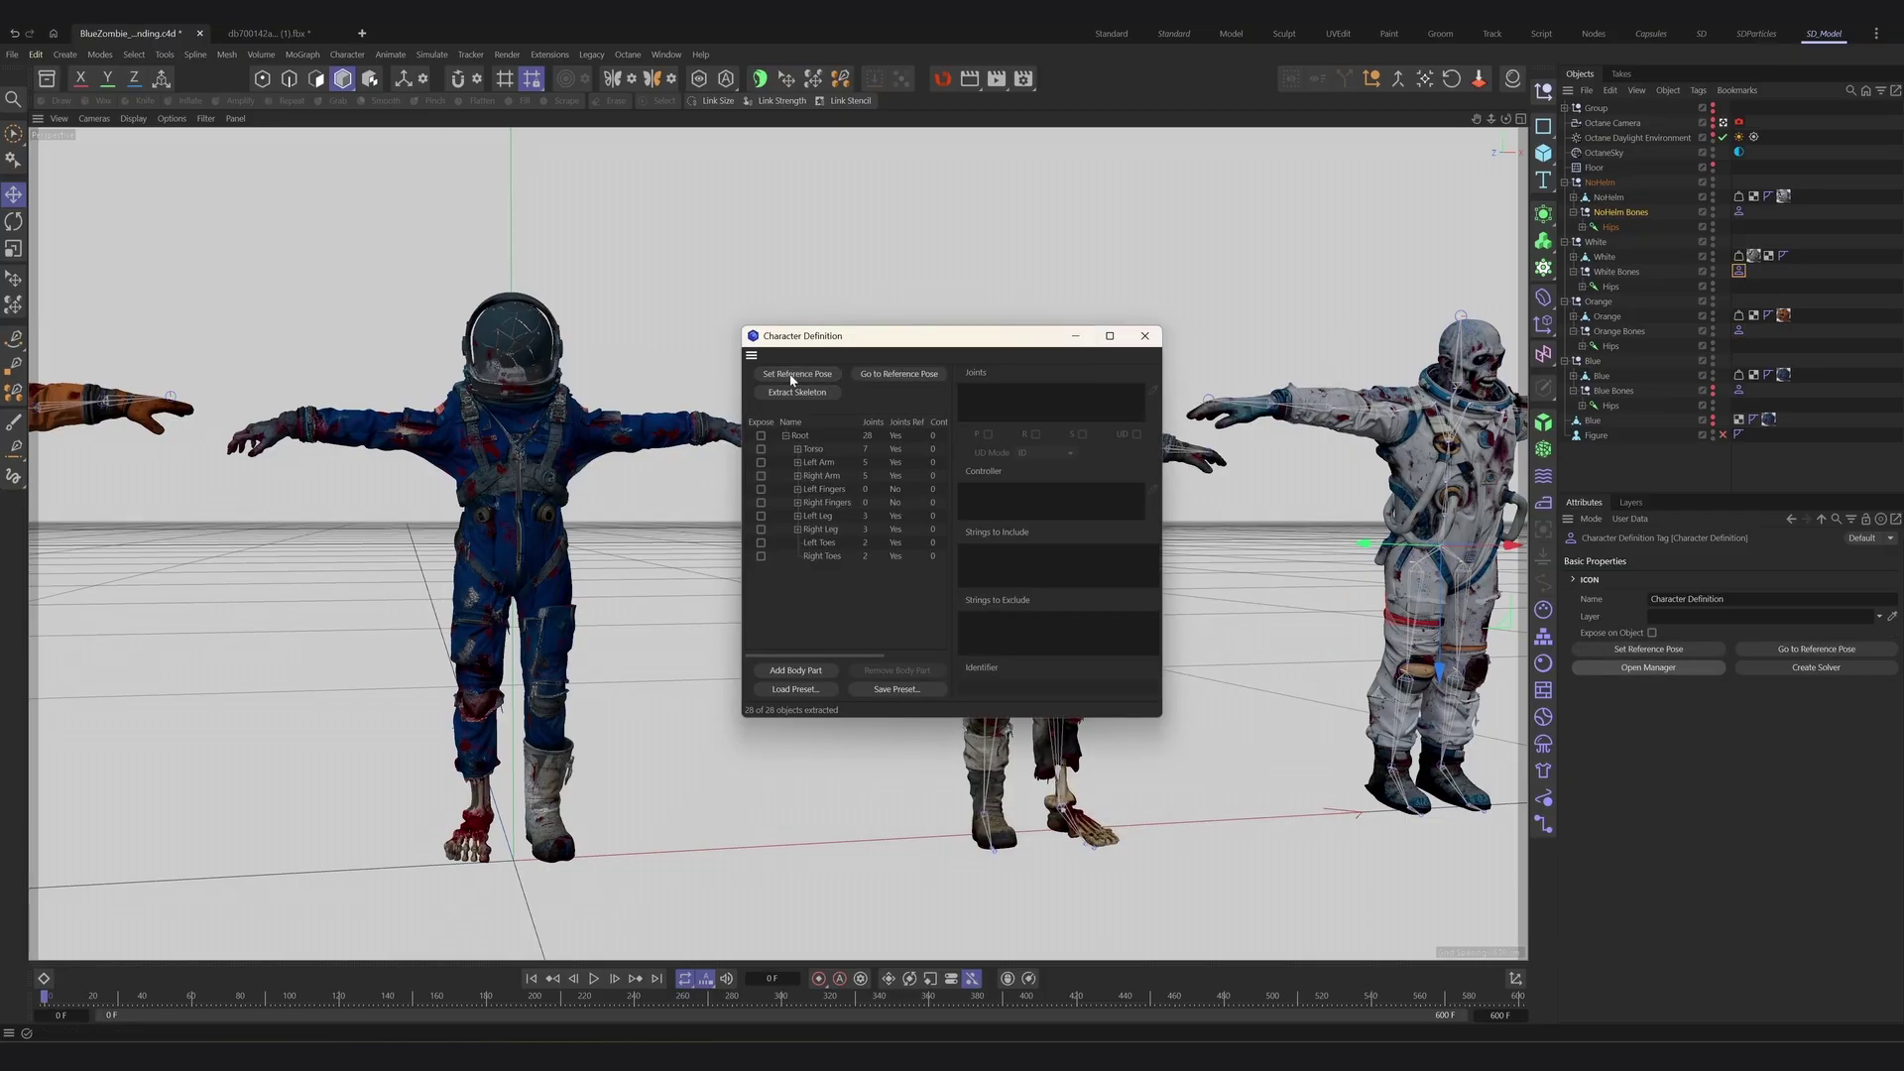
click(1144, 335)
click(1738, 211)
click(1648, 667)
click(800, 406)
click(1144, 349)
- Collapse the NoHelm, White, Orange and Blue groups in the object hierarchy
scroll(992, 535, down, 5)
alt+drag(992, 535, 872, 595)
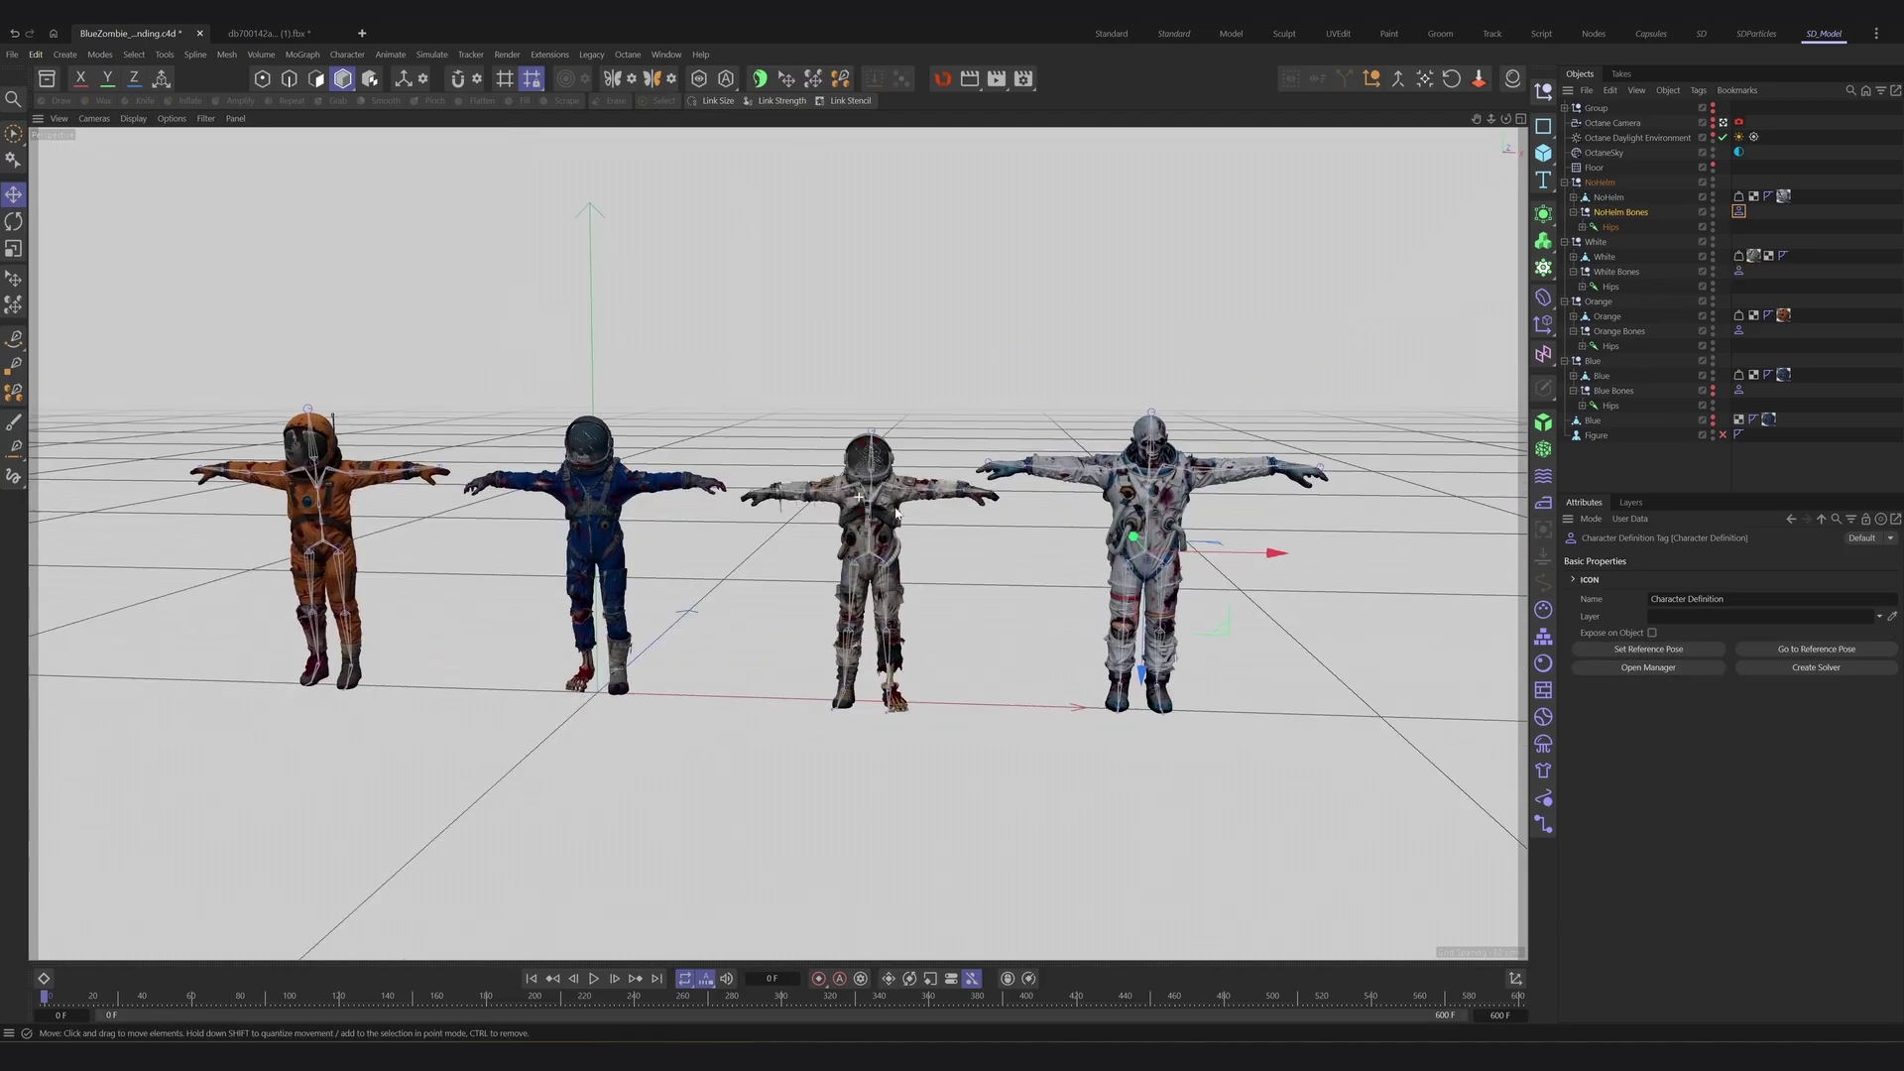
click(1565, 182)
click(1565, 197)
click(1564, 212)
click(1564, 227)
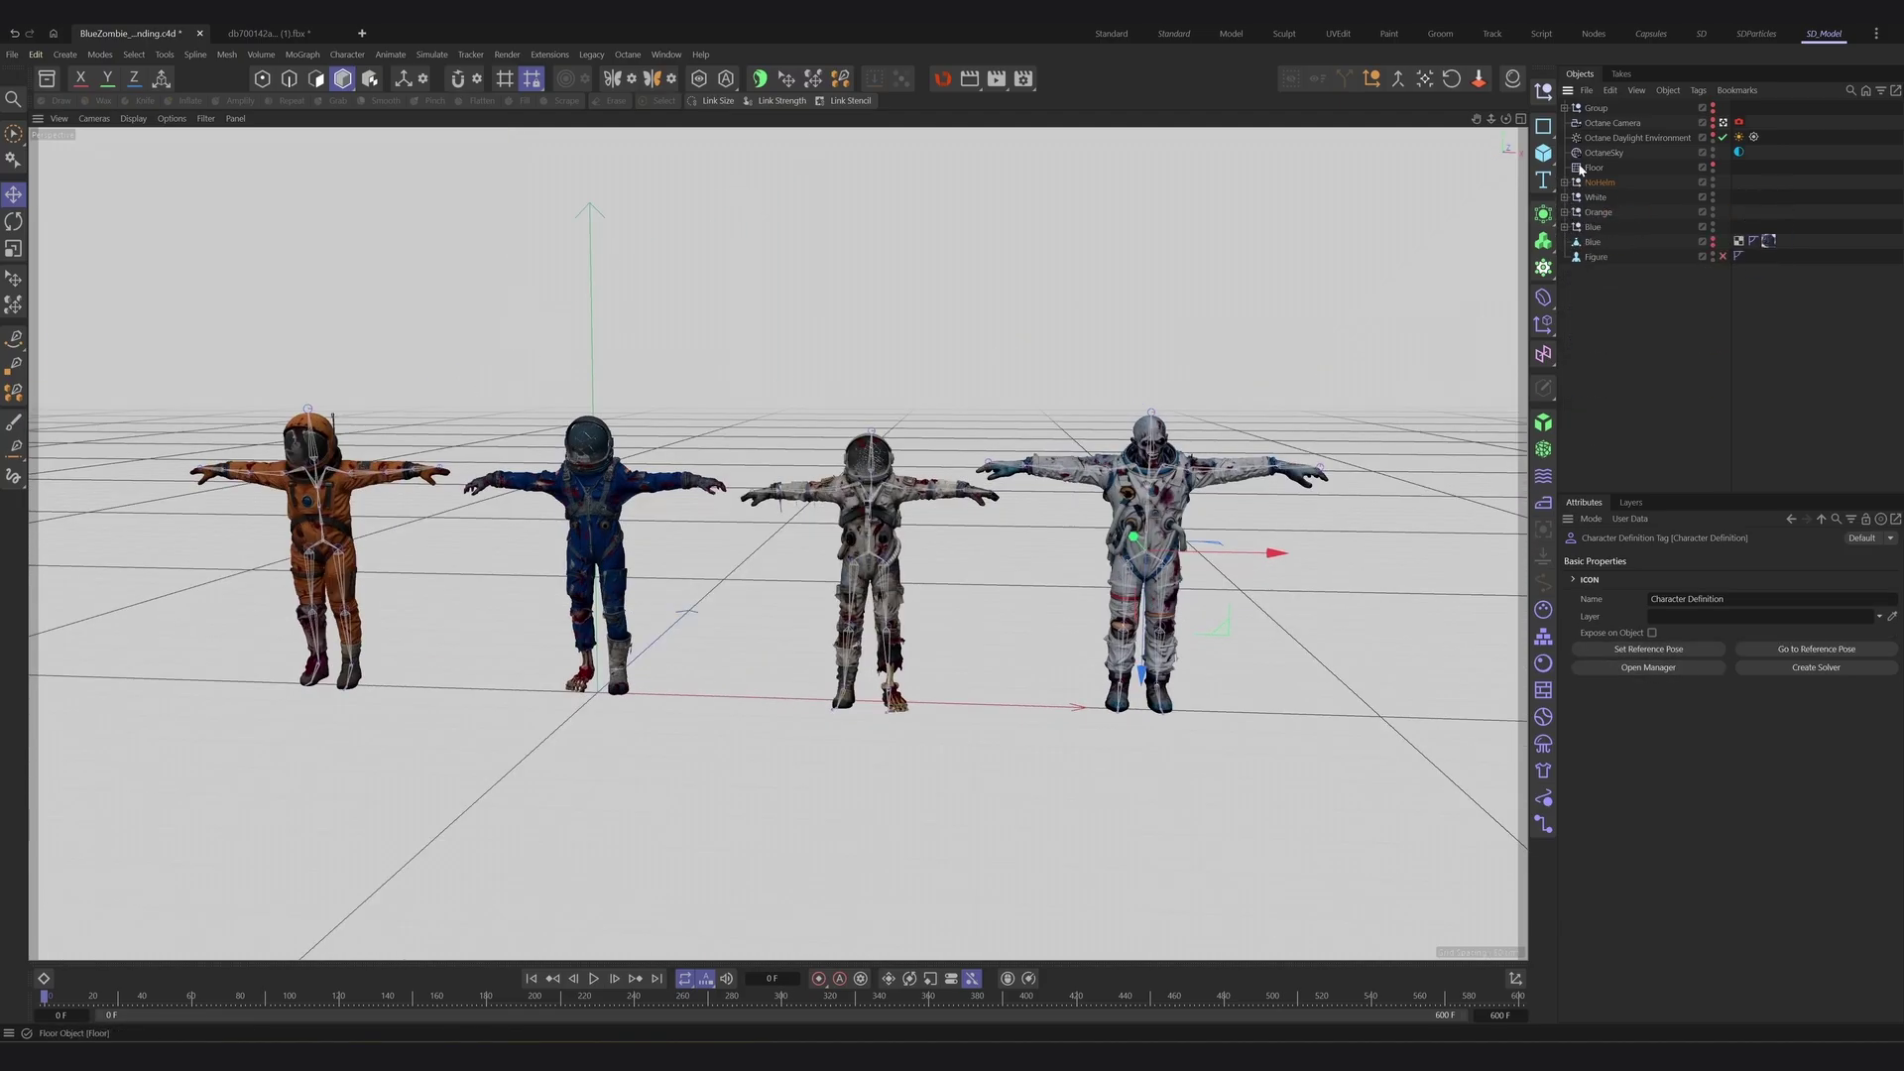
- Expand and unhide the Group null holding the two Mixamo figures, and view them up close with texture display off
click(1564, 108)
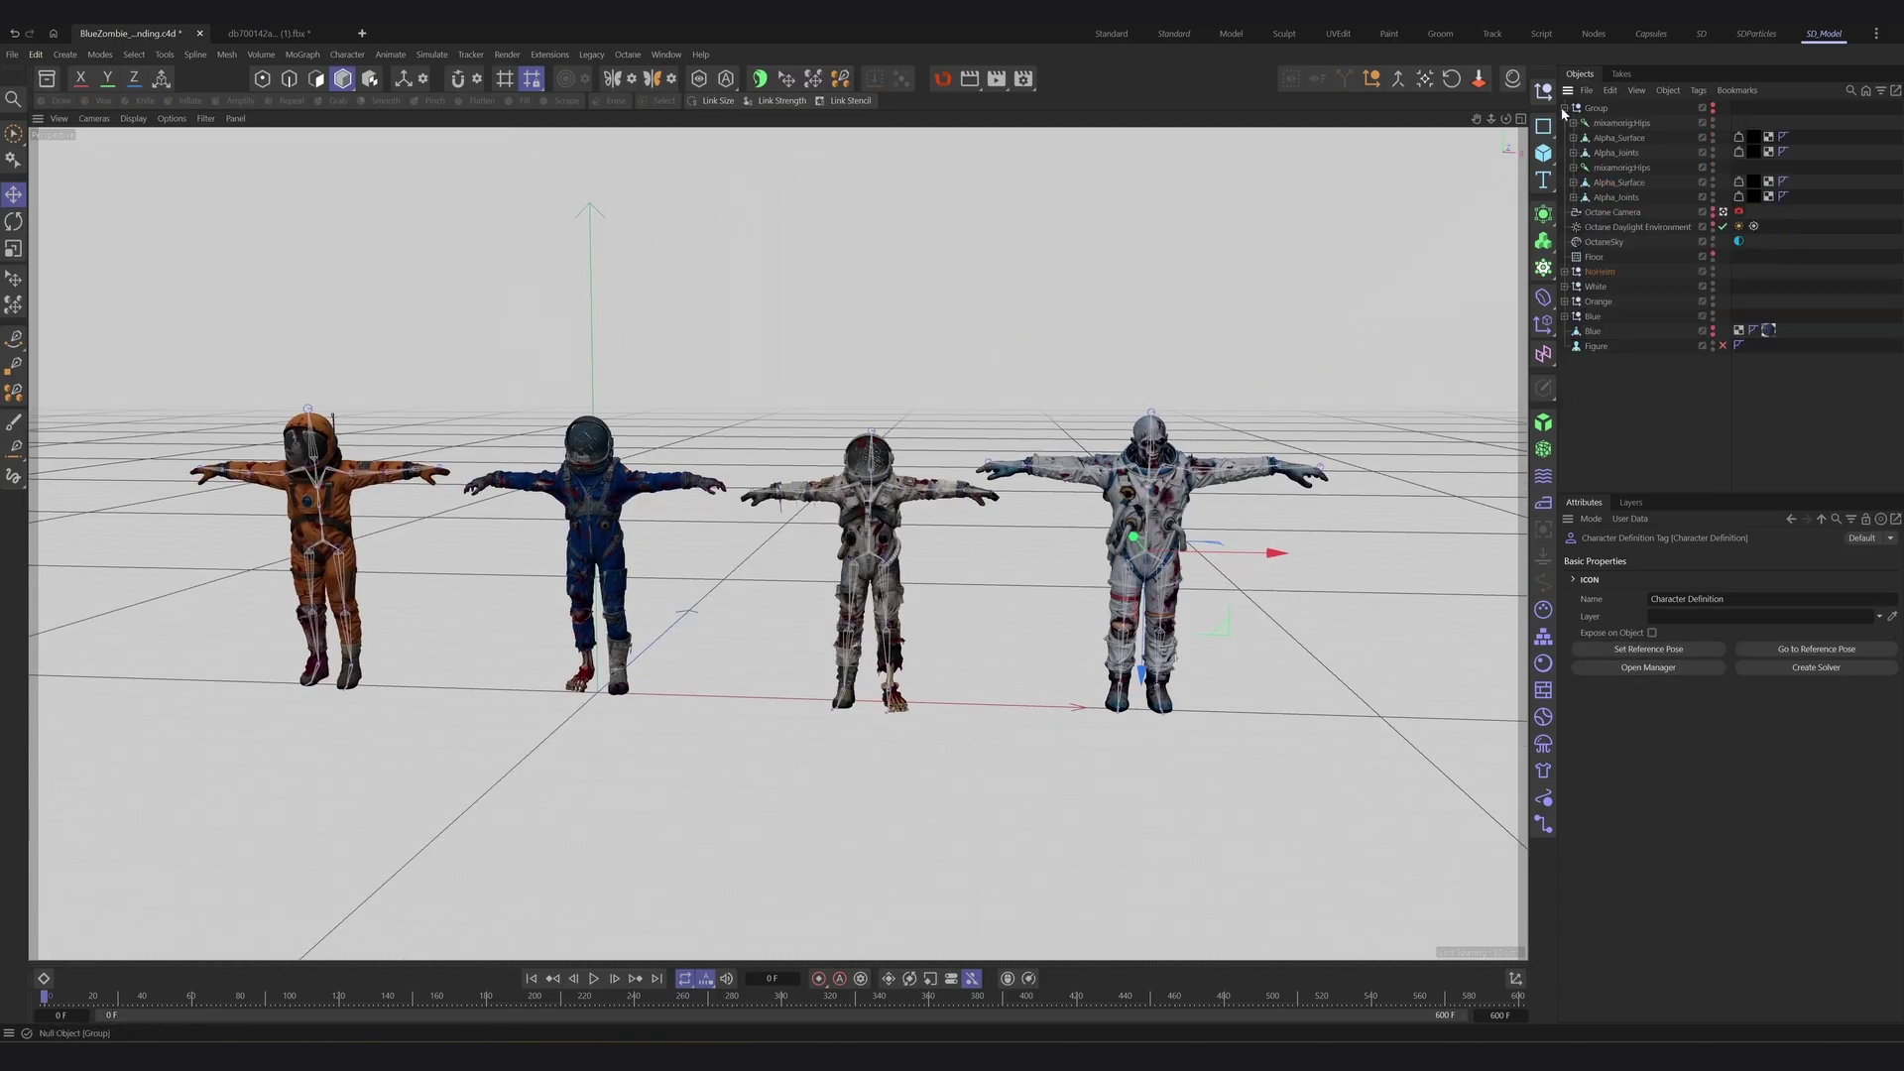
click(1713, 108)
alt+drag(764, 638, 794, 585)
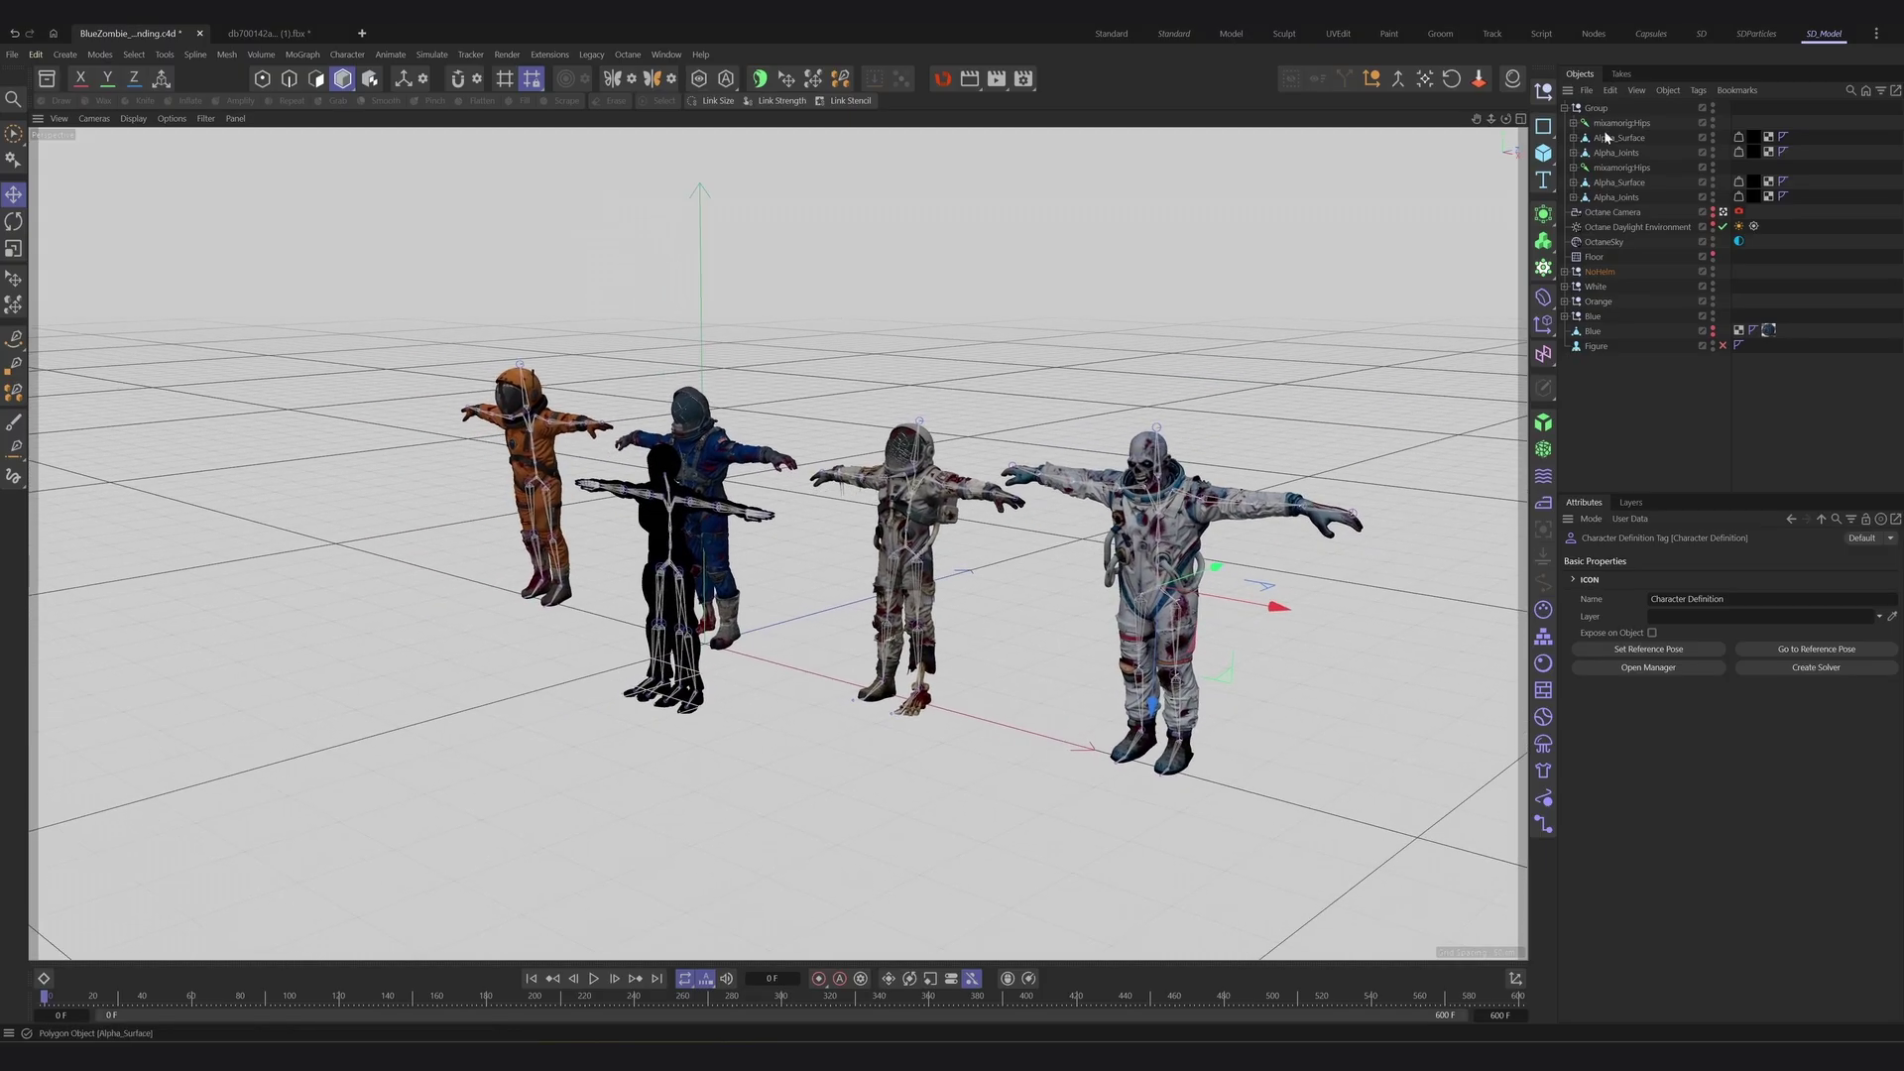
key(space)
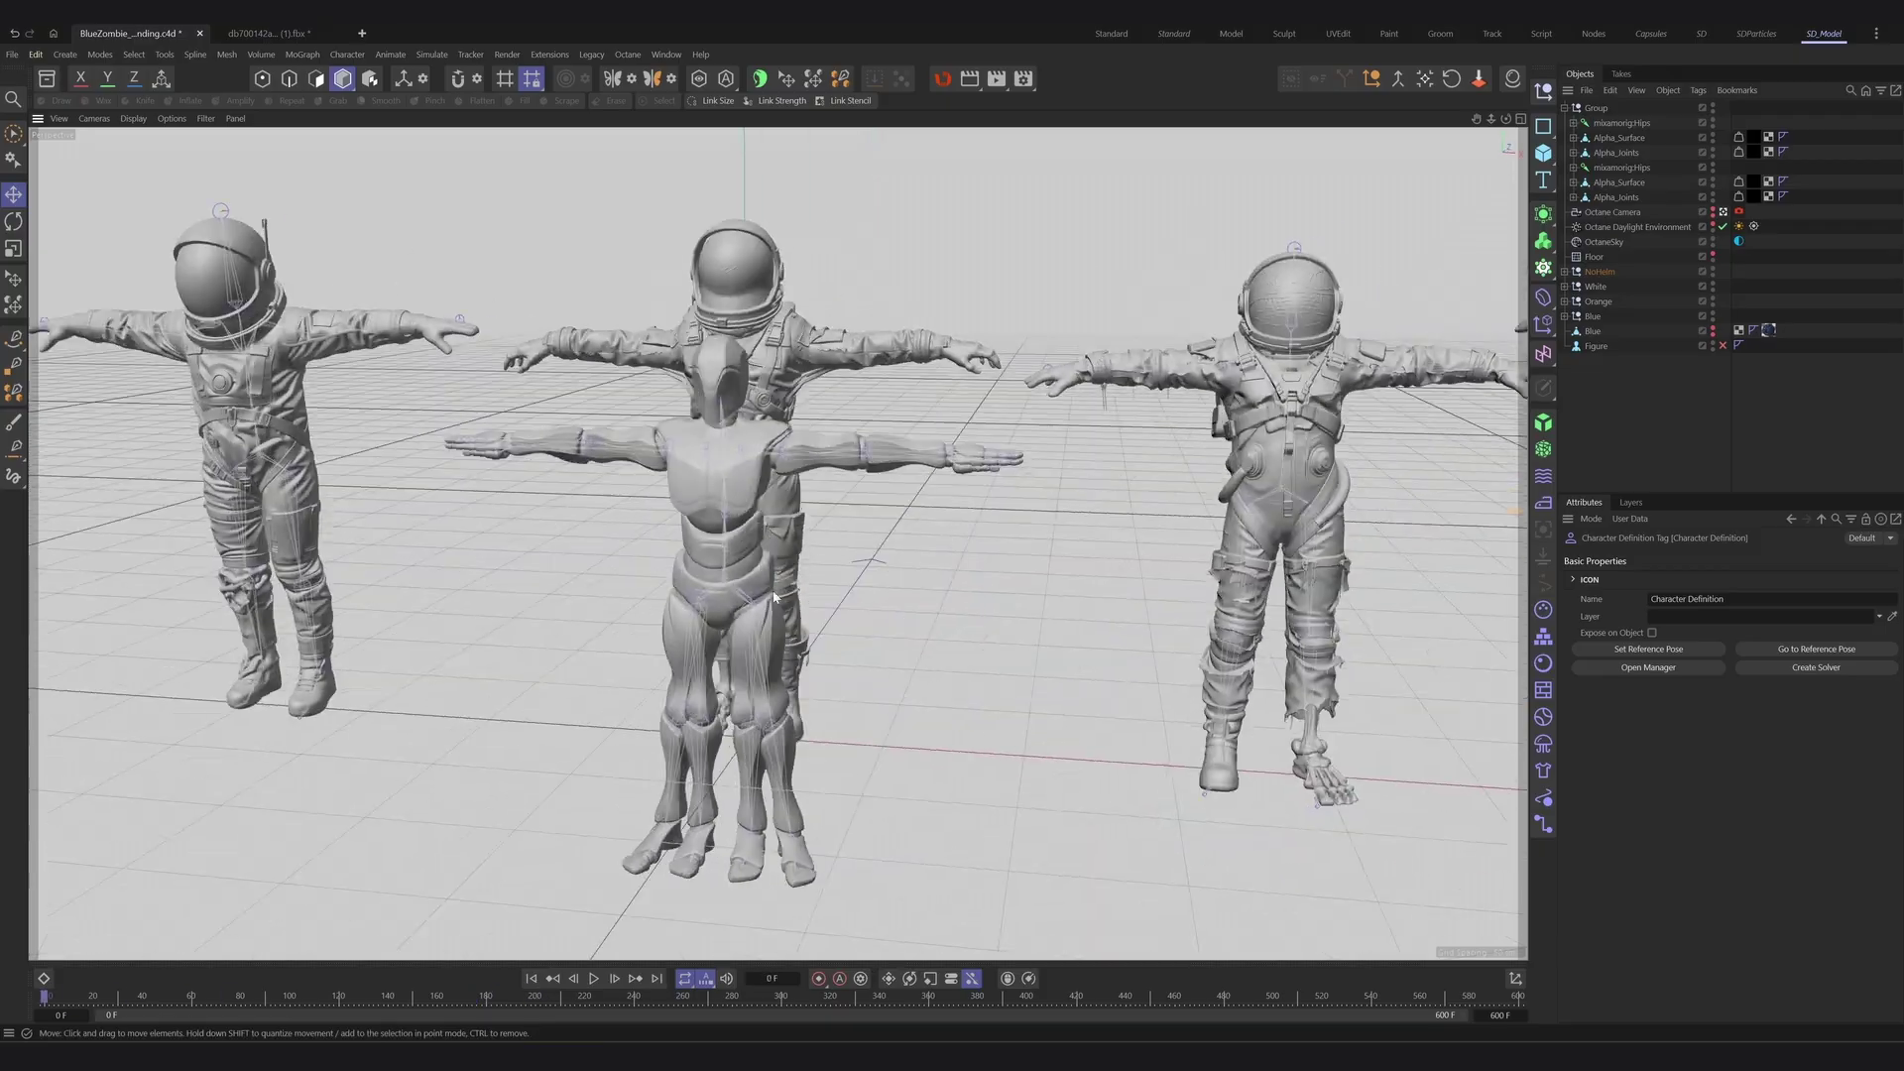
alt+drag(776, 598, 858, 662)
alt+middle_drag(858, 662, 698, 688)
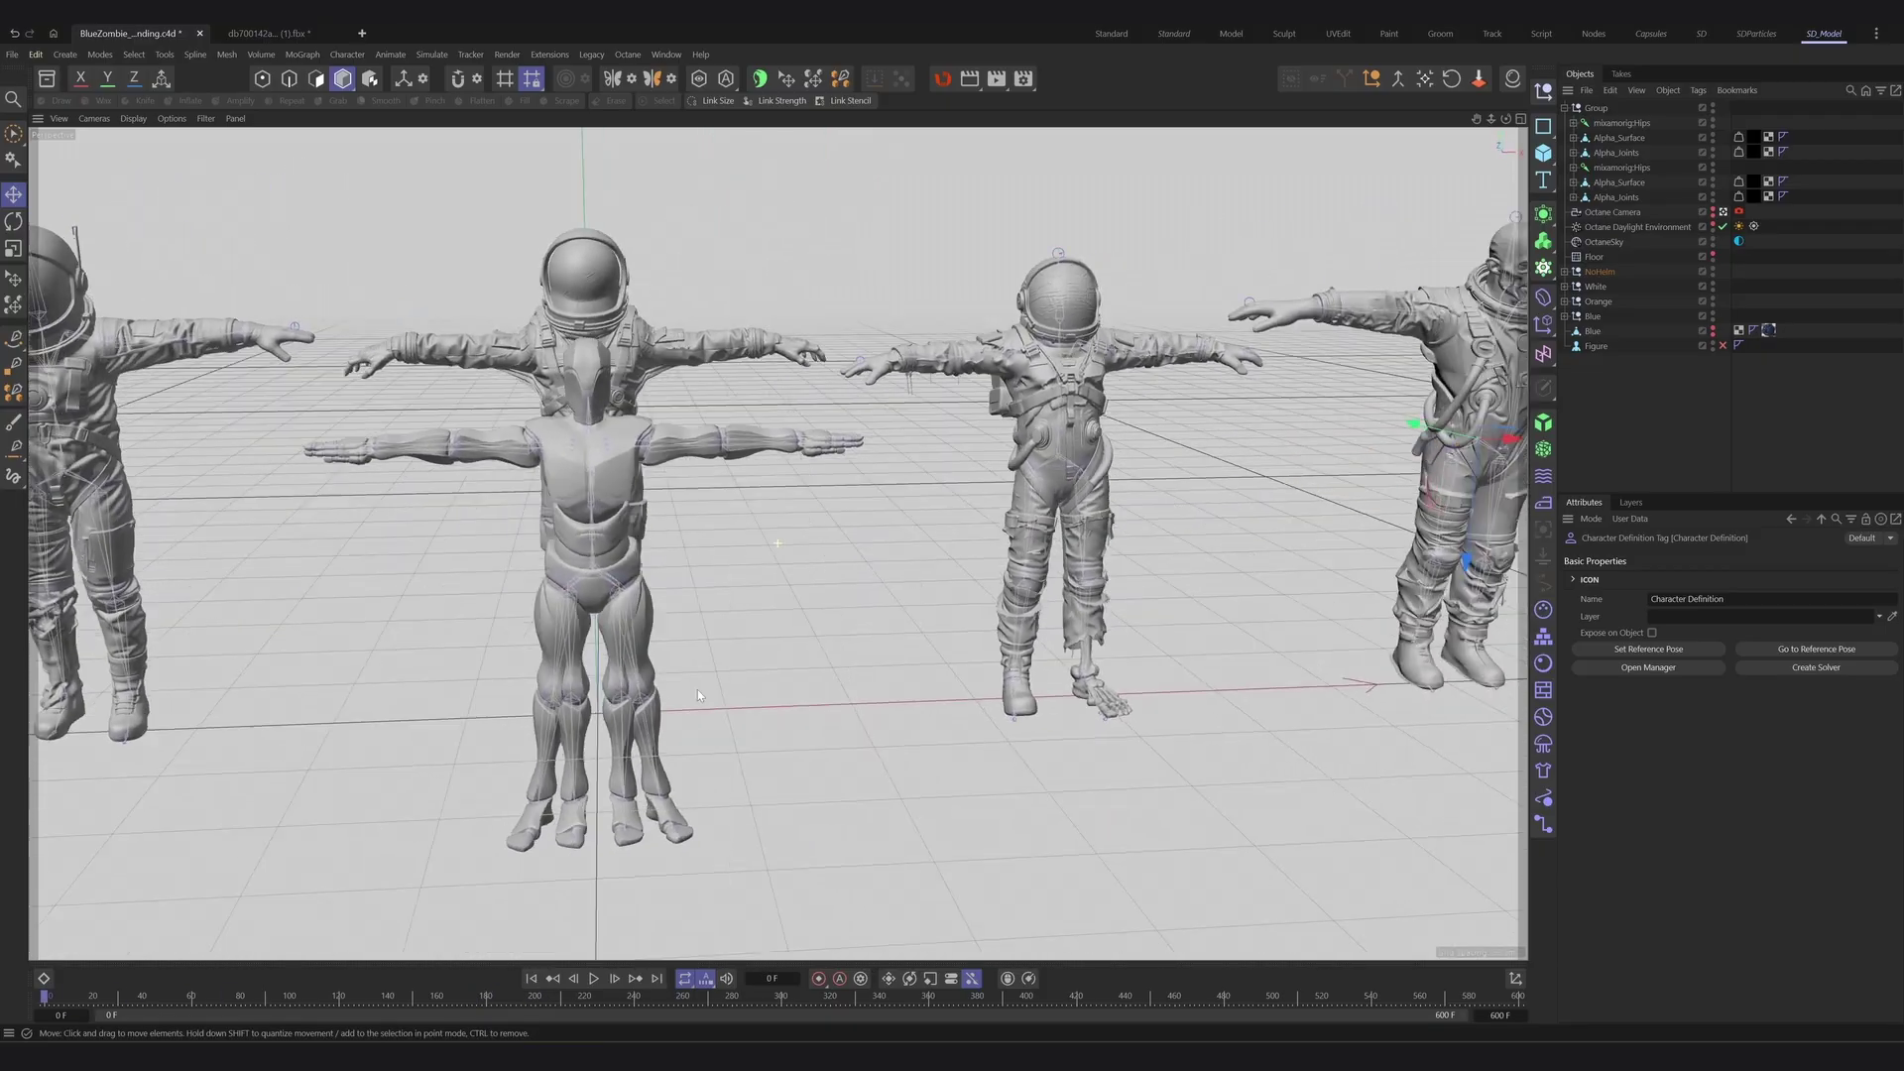
alt+drag(698, 688, 694, 694)
- Group each Mixamo figure's mixamorig:Hips, Alpha_Surface and Alpha_Joints objects into its own null
click(1611, 124)
shift+click(1610, 154)
key(alt+g)
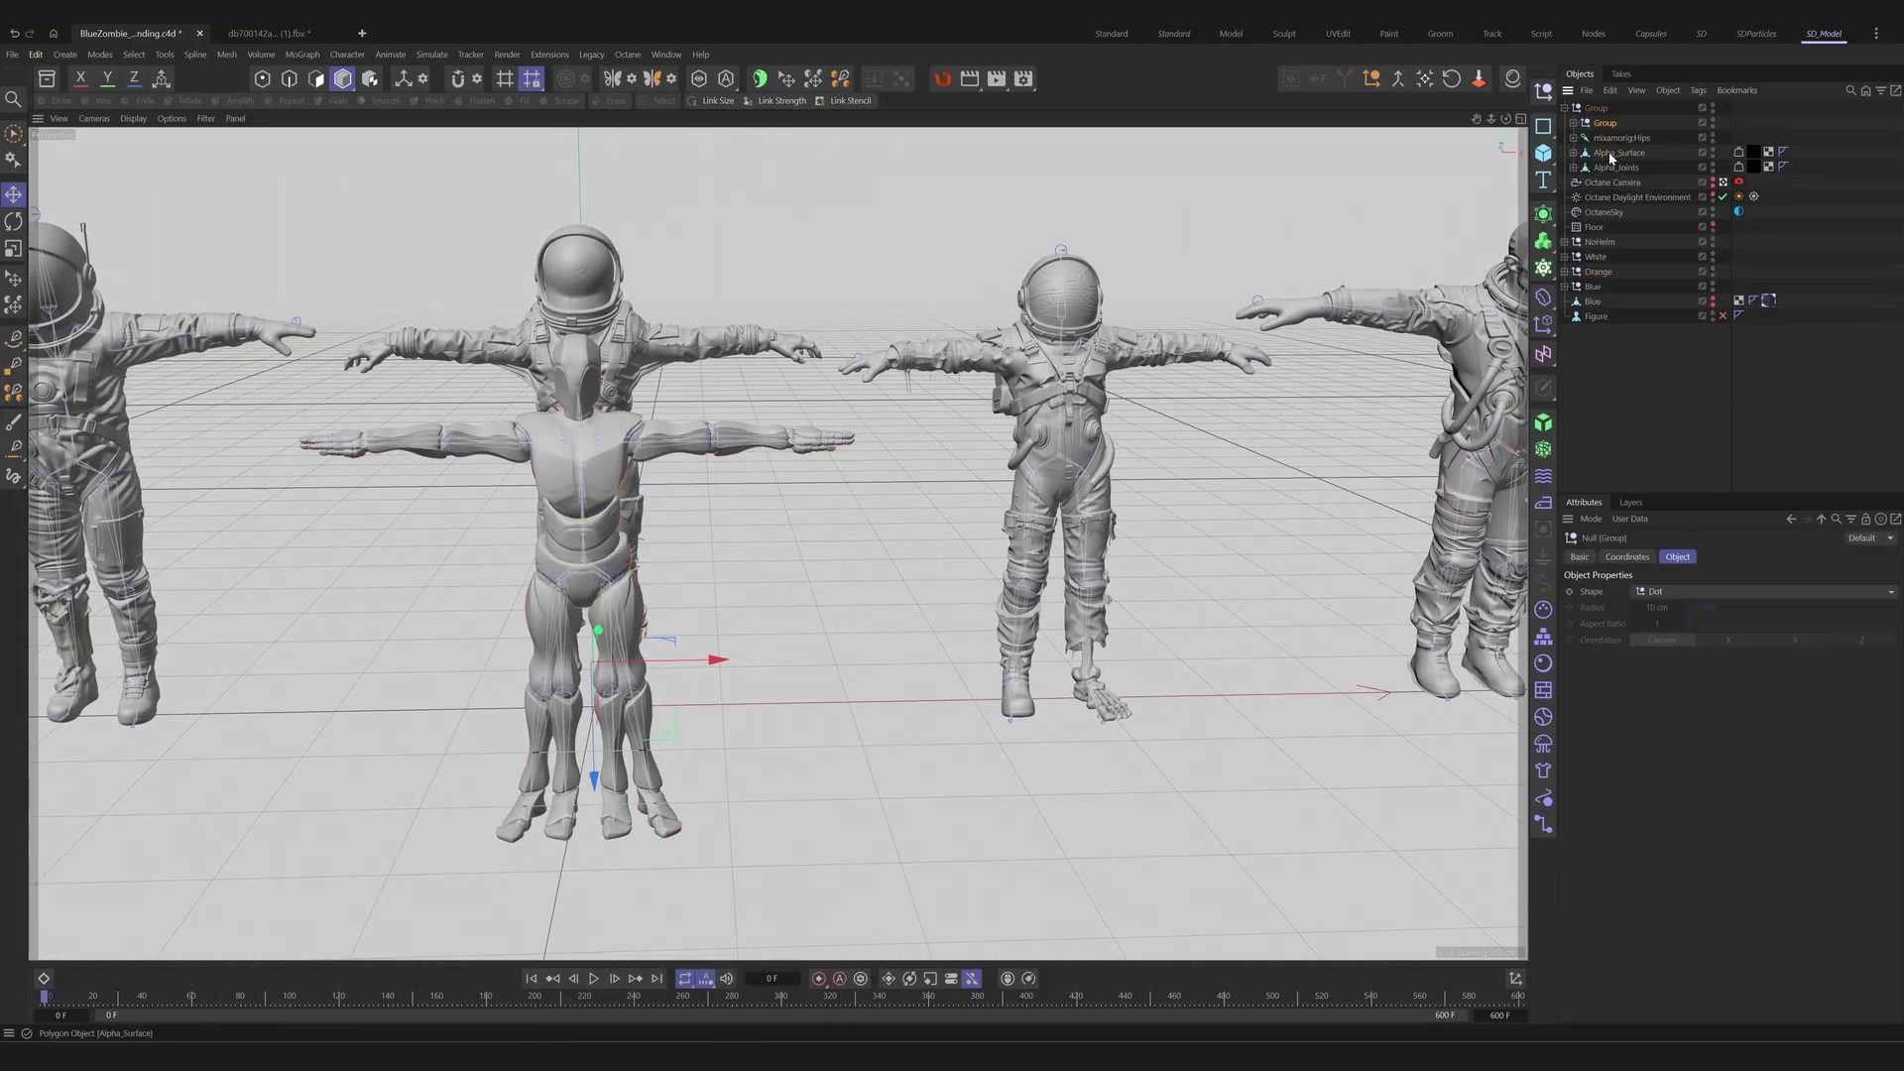
click(1610, 138)
shift+click(1607, 167)
key(alt+g)
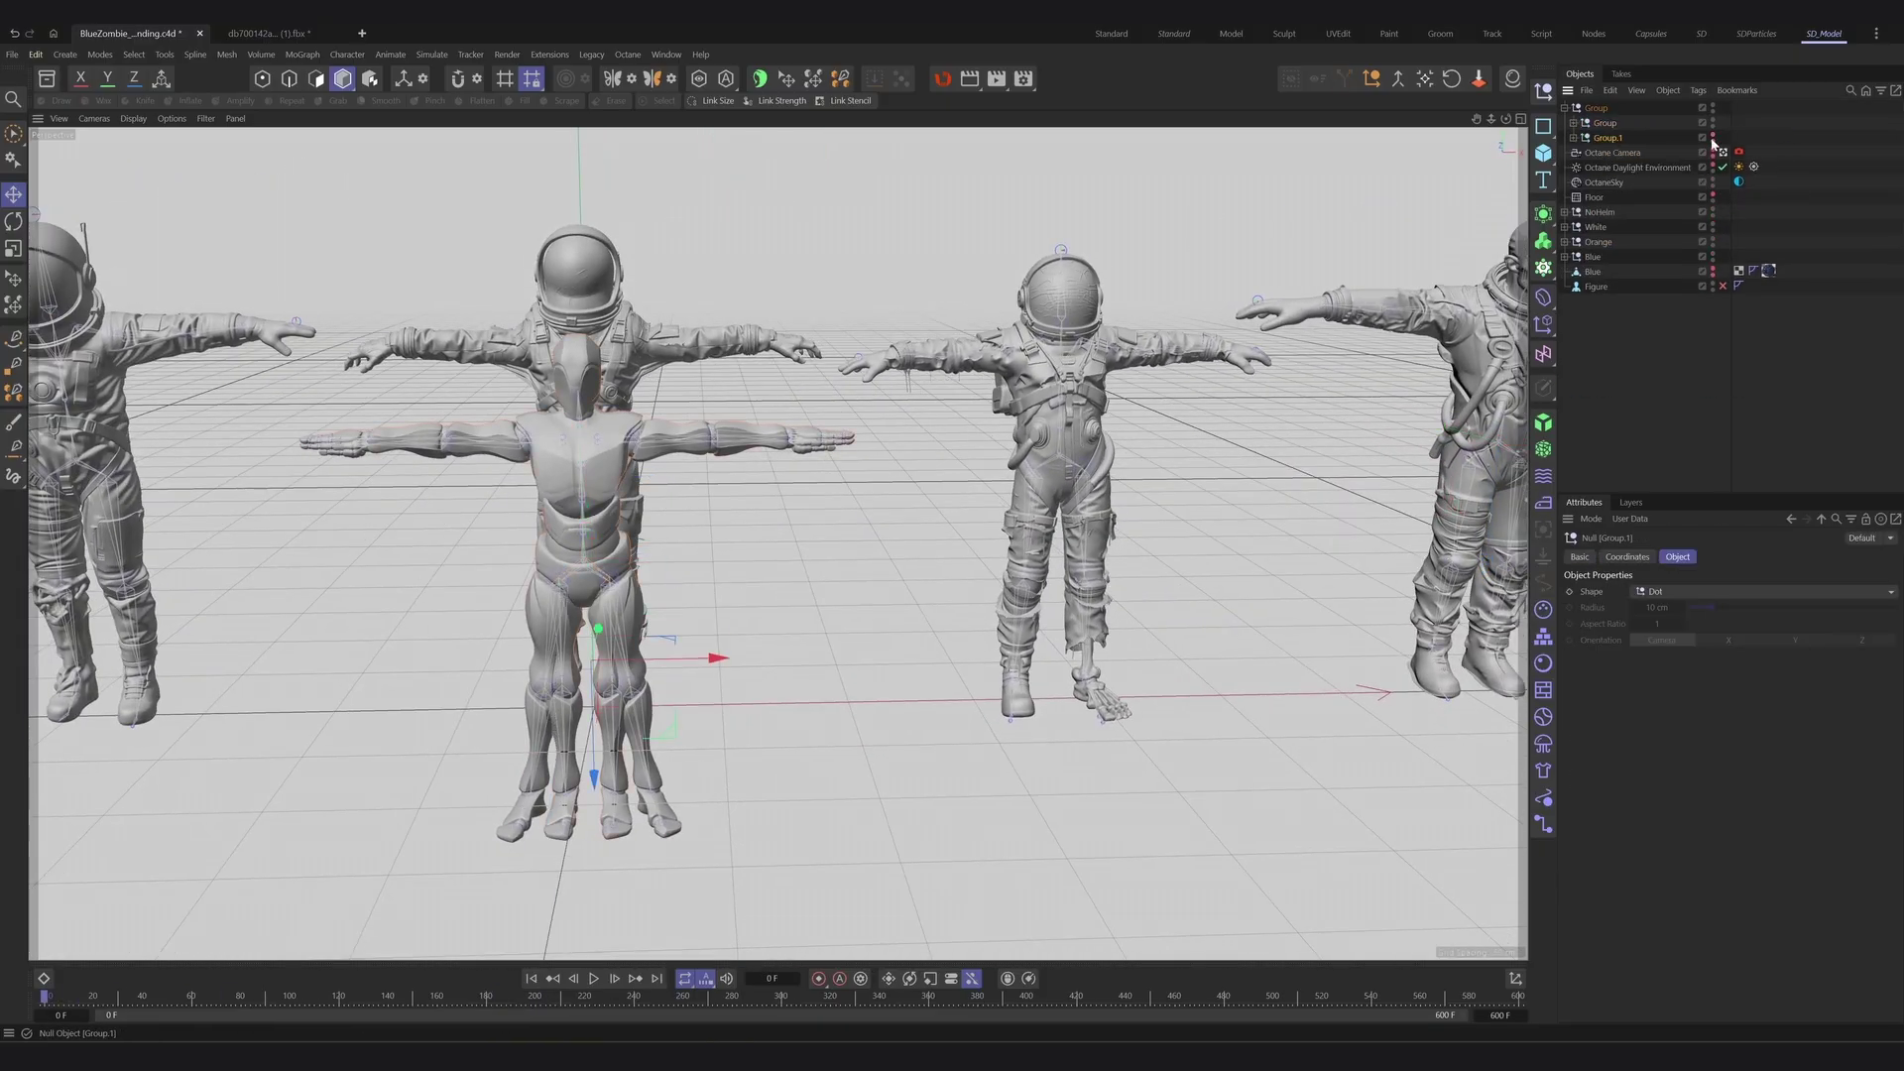
- Rename the two new Mixamo nulls to Standing Reach (Group.1) and Walking Reach (the nested Group)
double_click(1607, 137)
text(Sk)
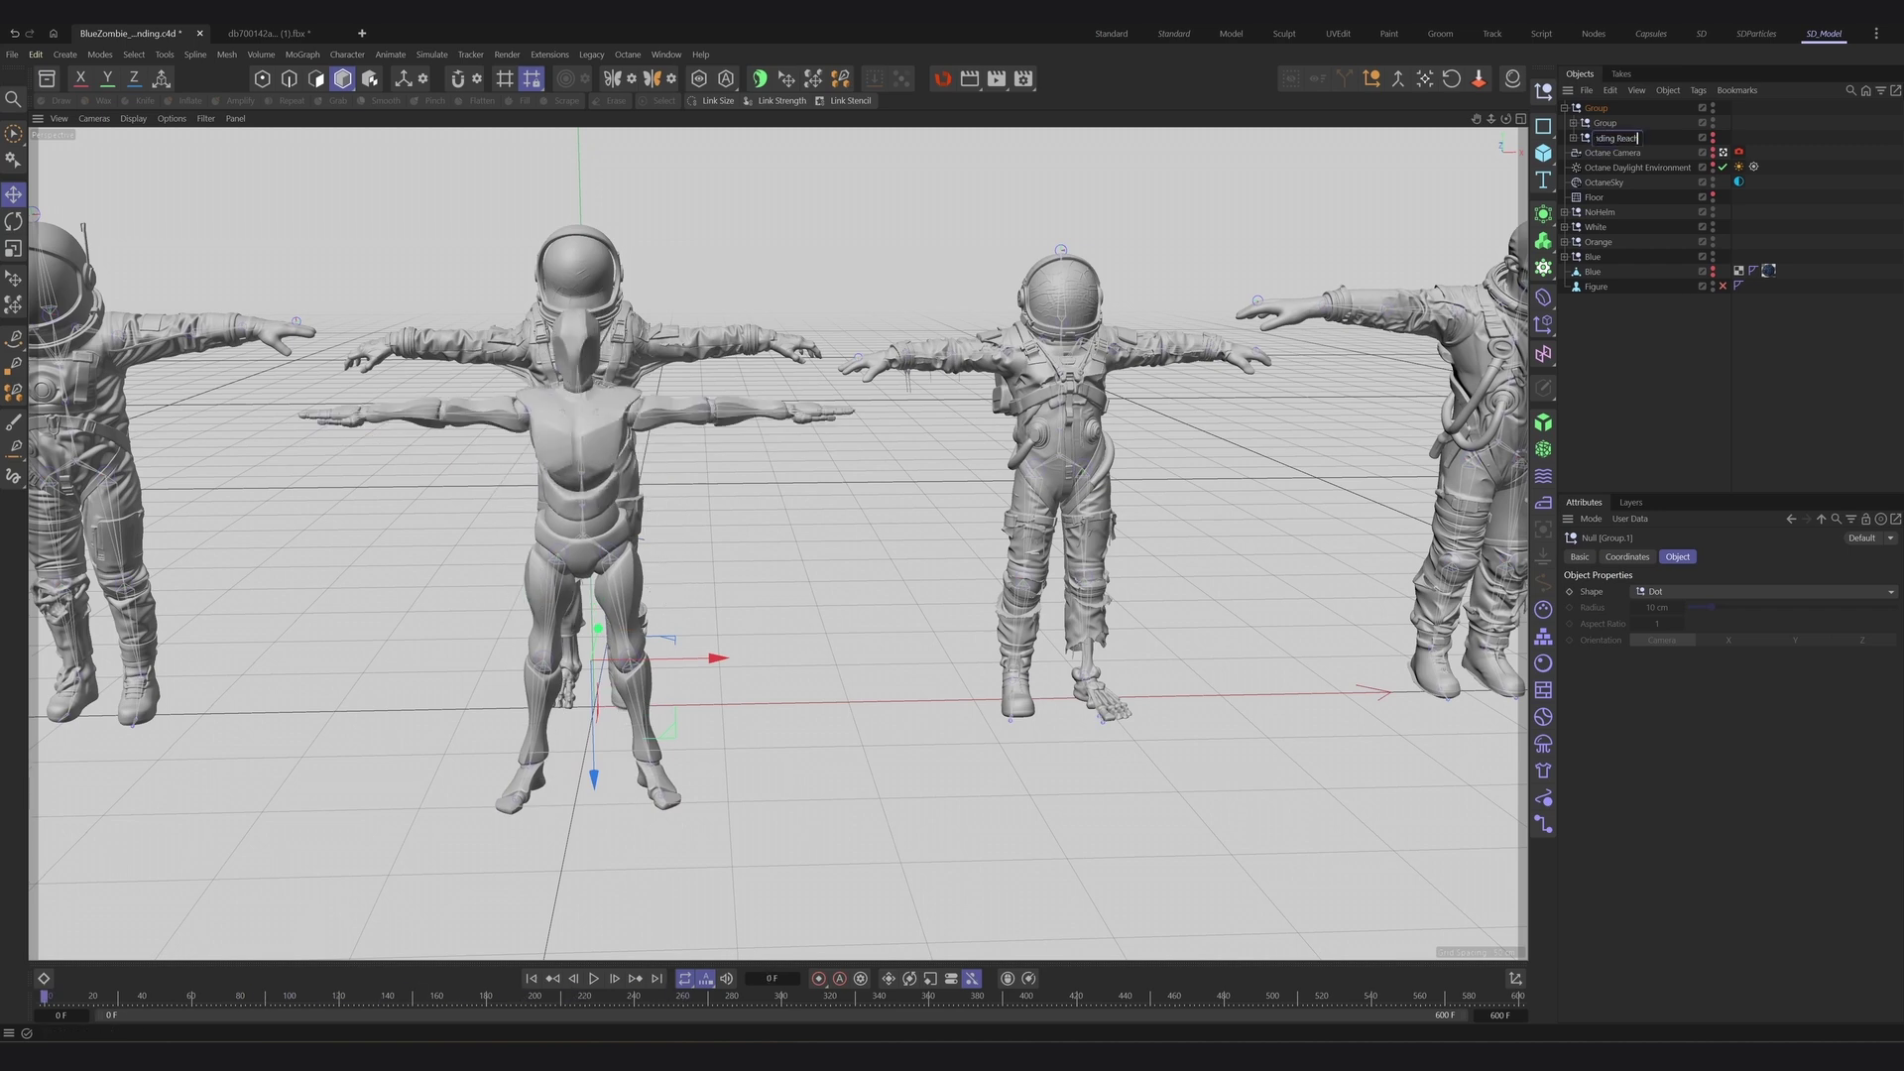
key(Return)
double_click(1605, 123)
text(Walking Reach)
key(Return)
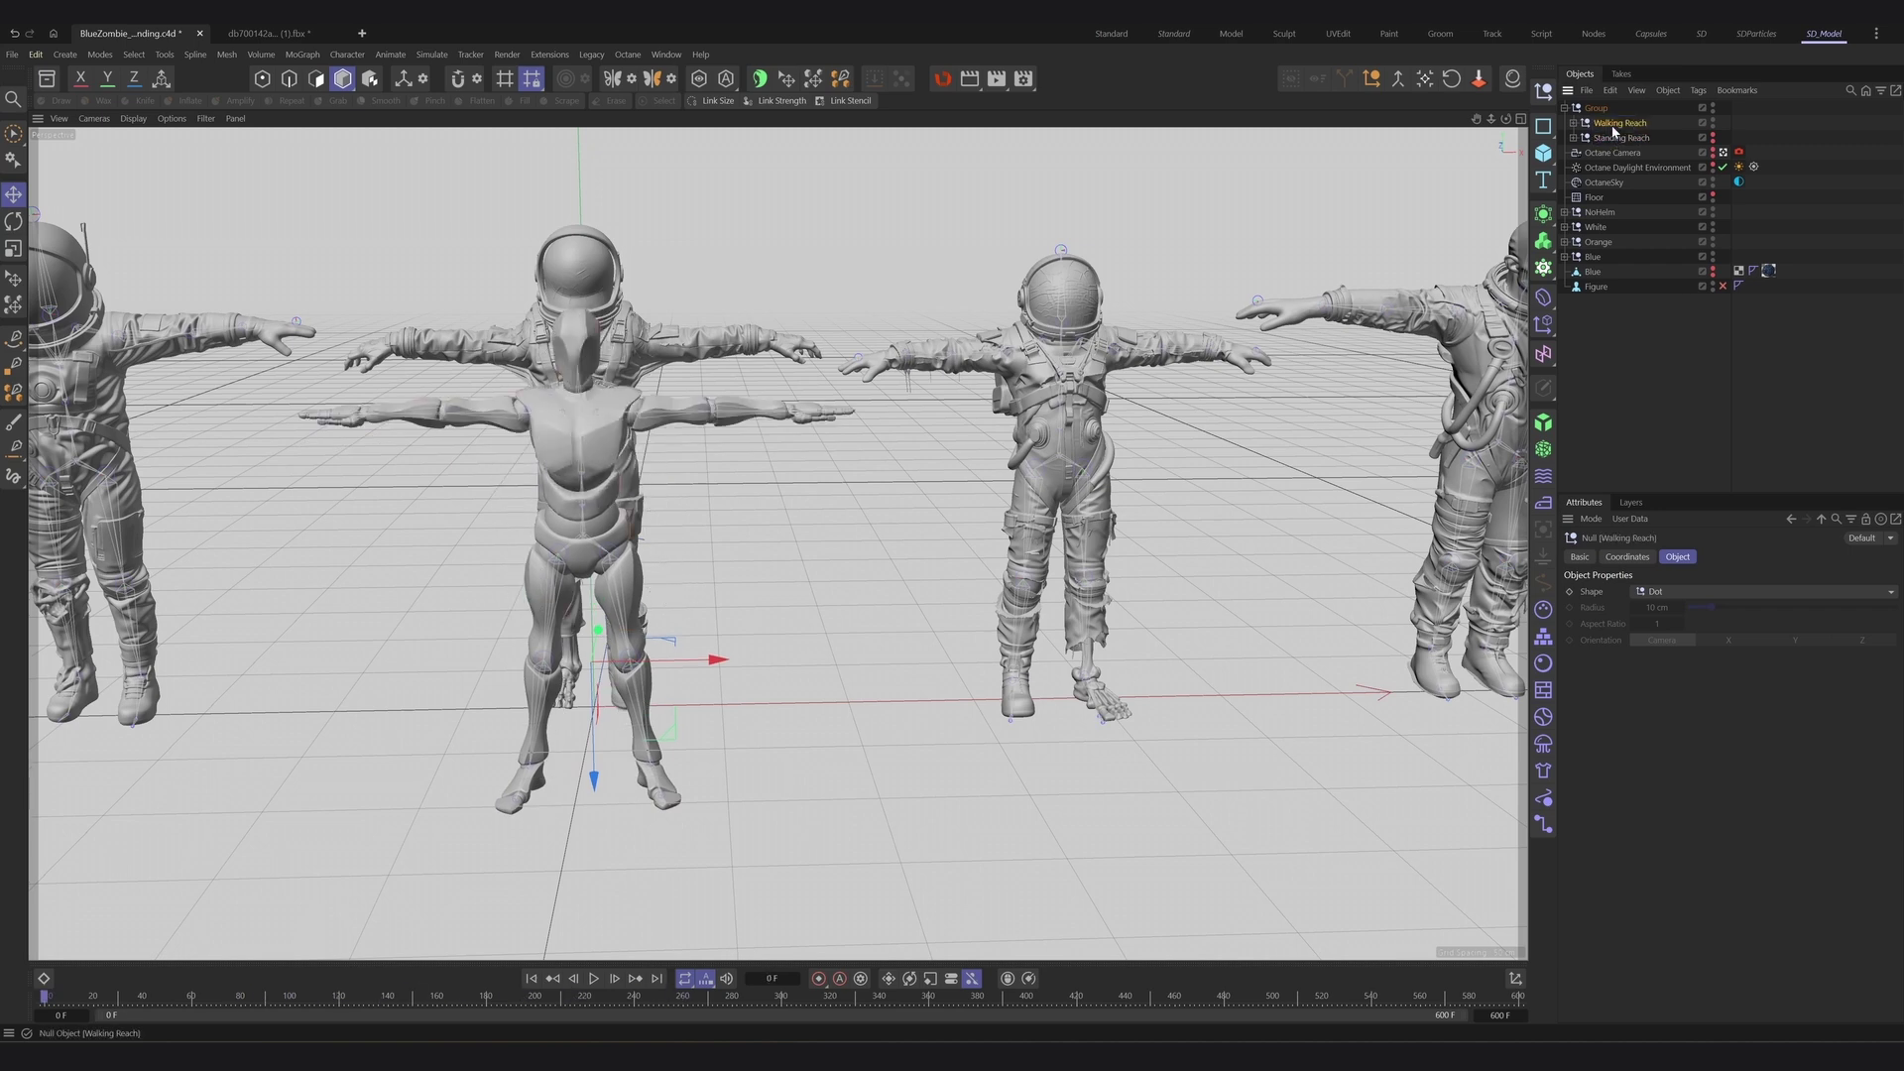
- Add a Character Definition tag to both the Walking Reach and Standing Reach nulls
ctrl+click(1619, 123)
right_click(1626, 131)
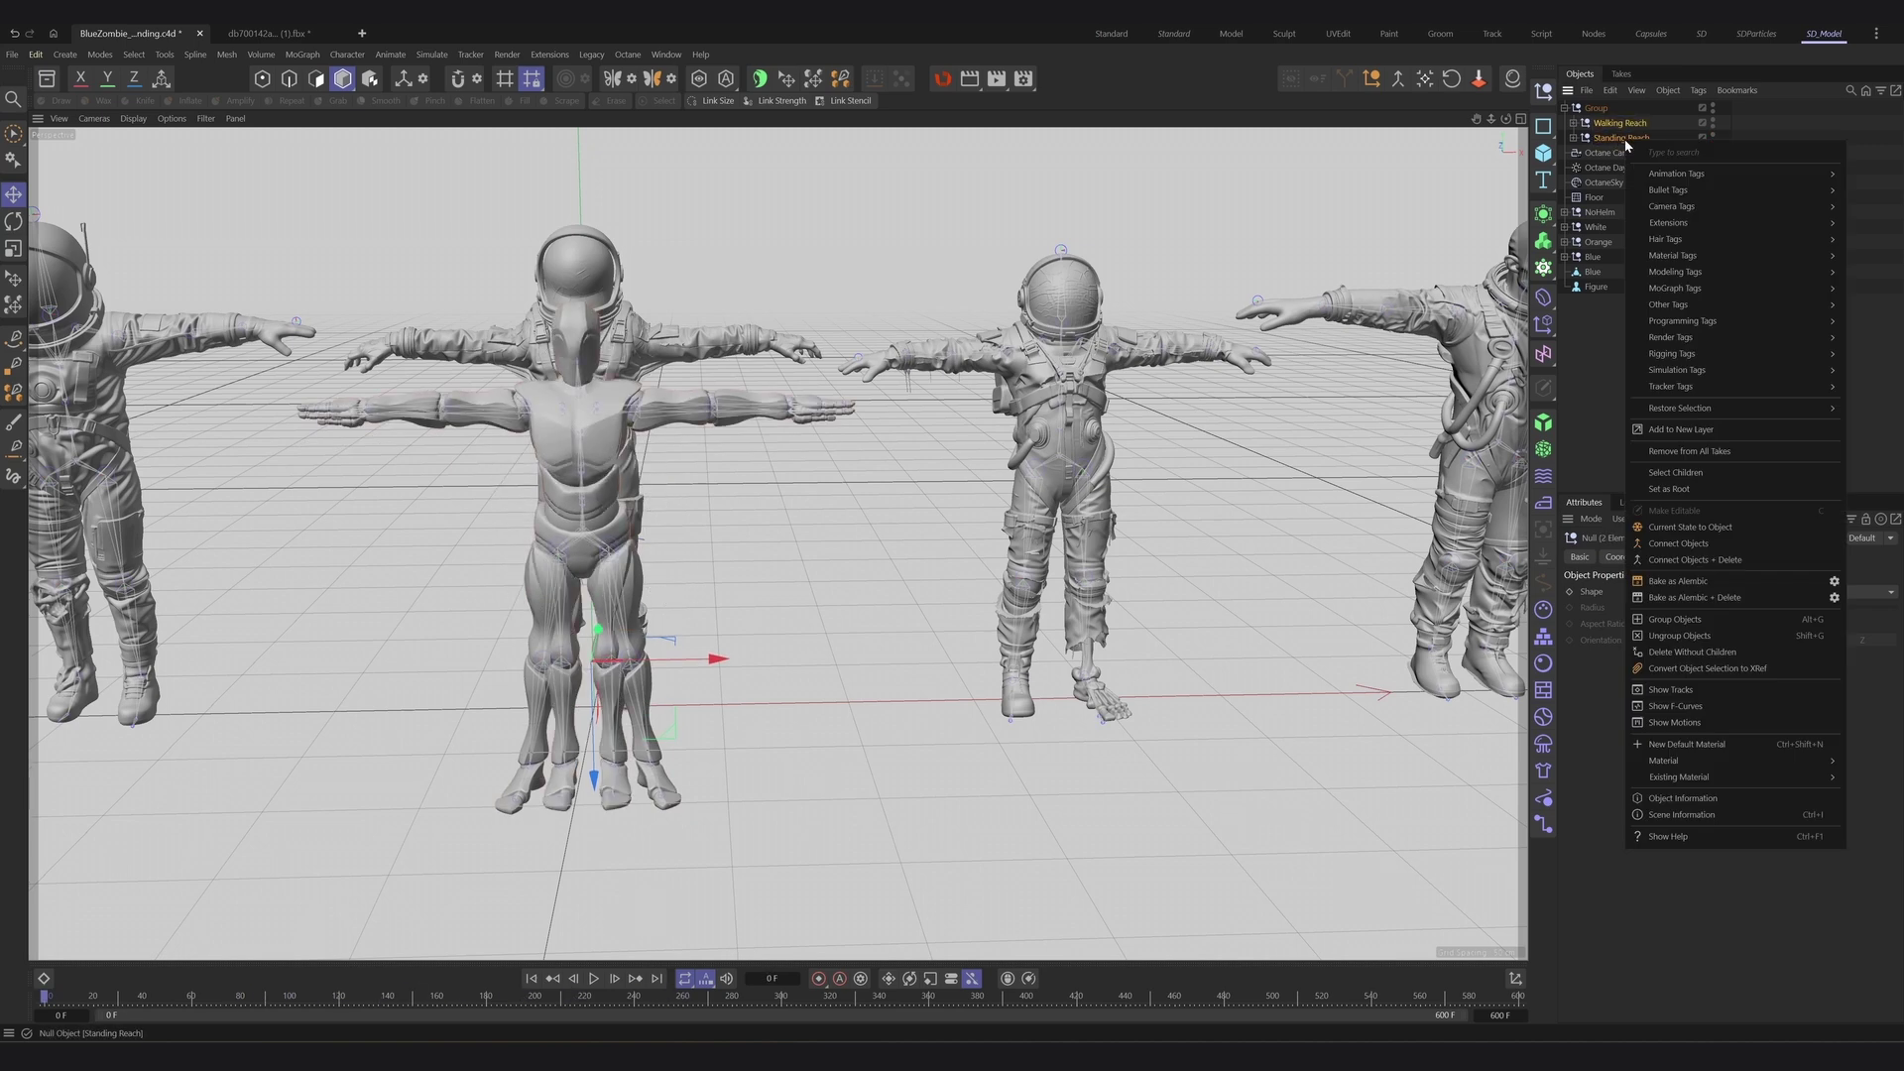
mouse_move(1686, 359)
click(1571, 394)
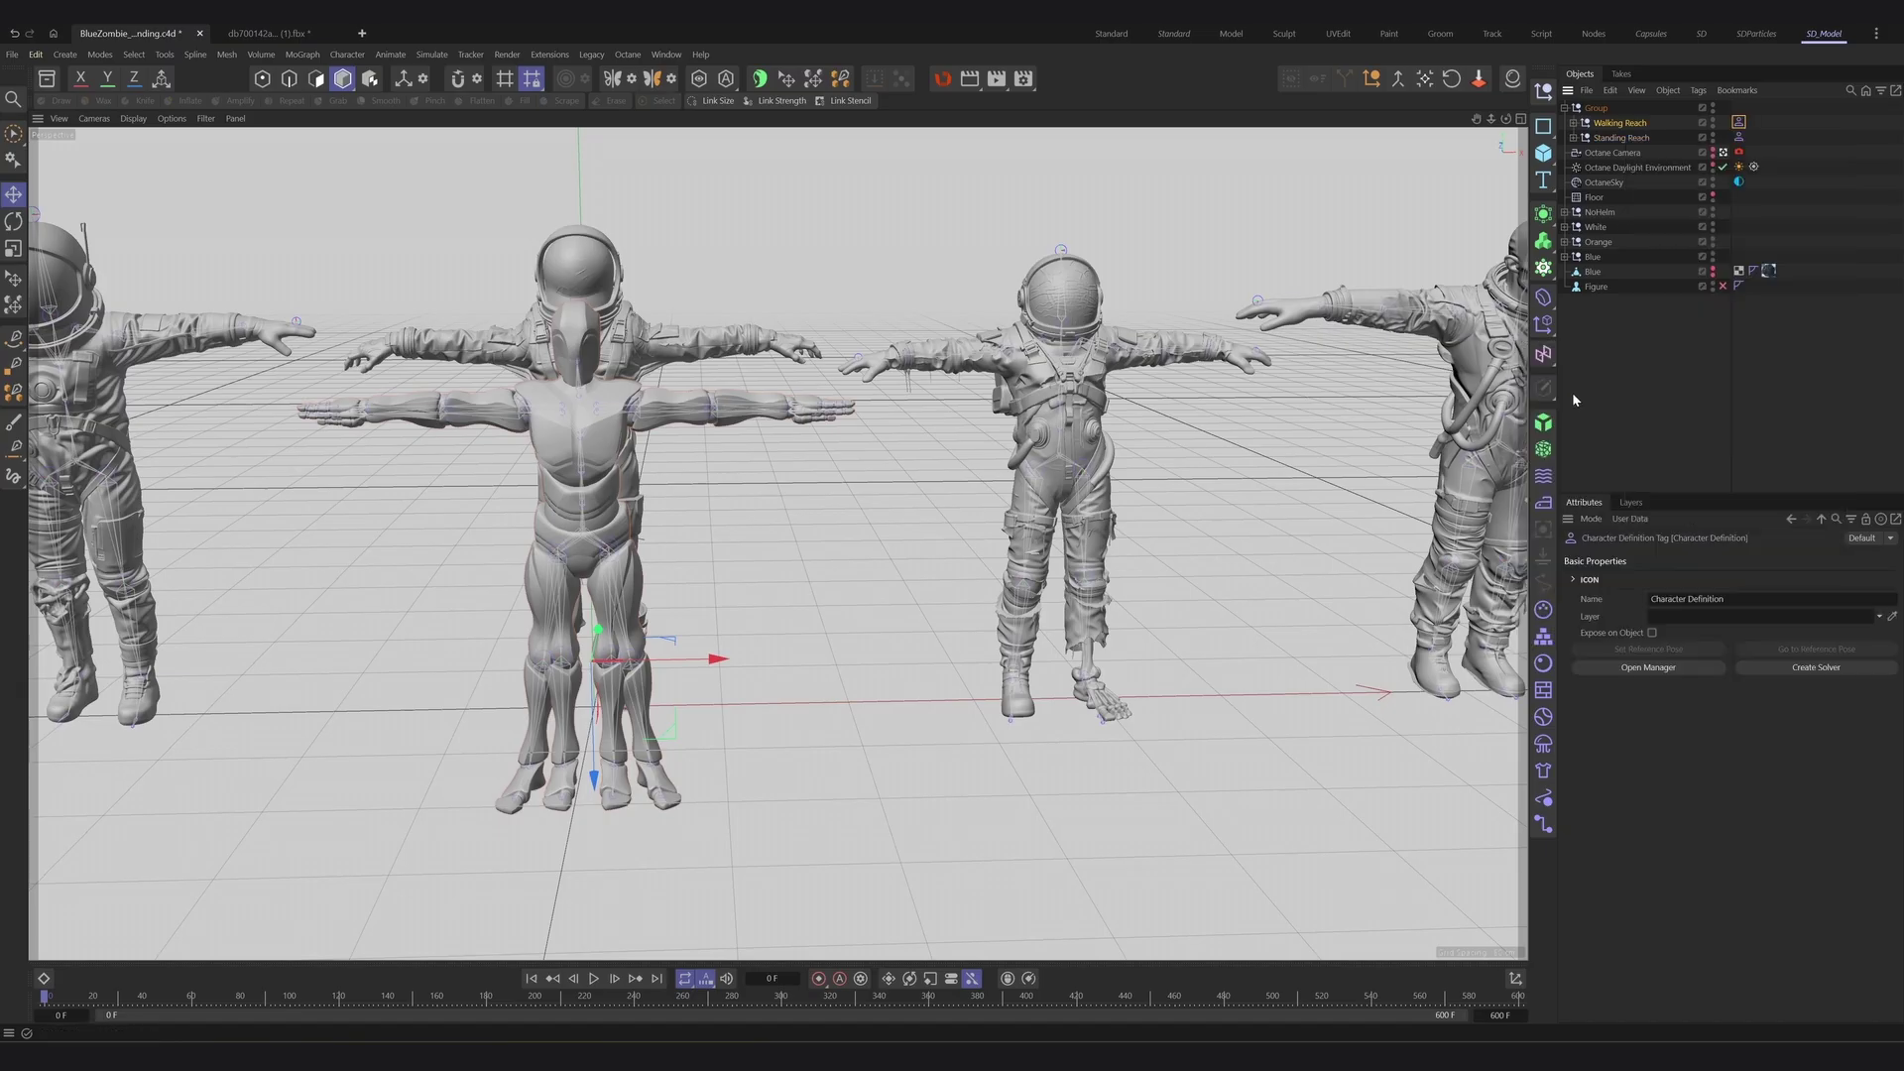
ctrl+click(1739, 139)
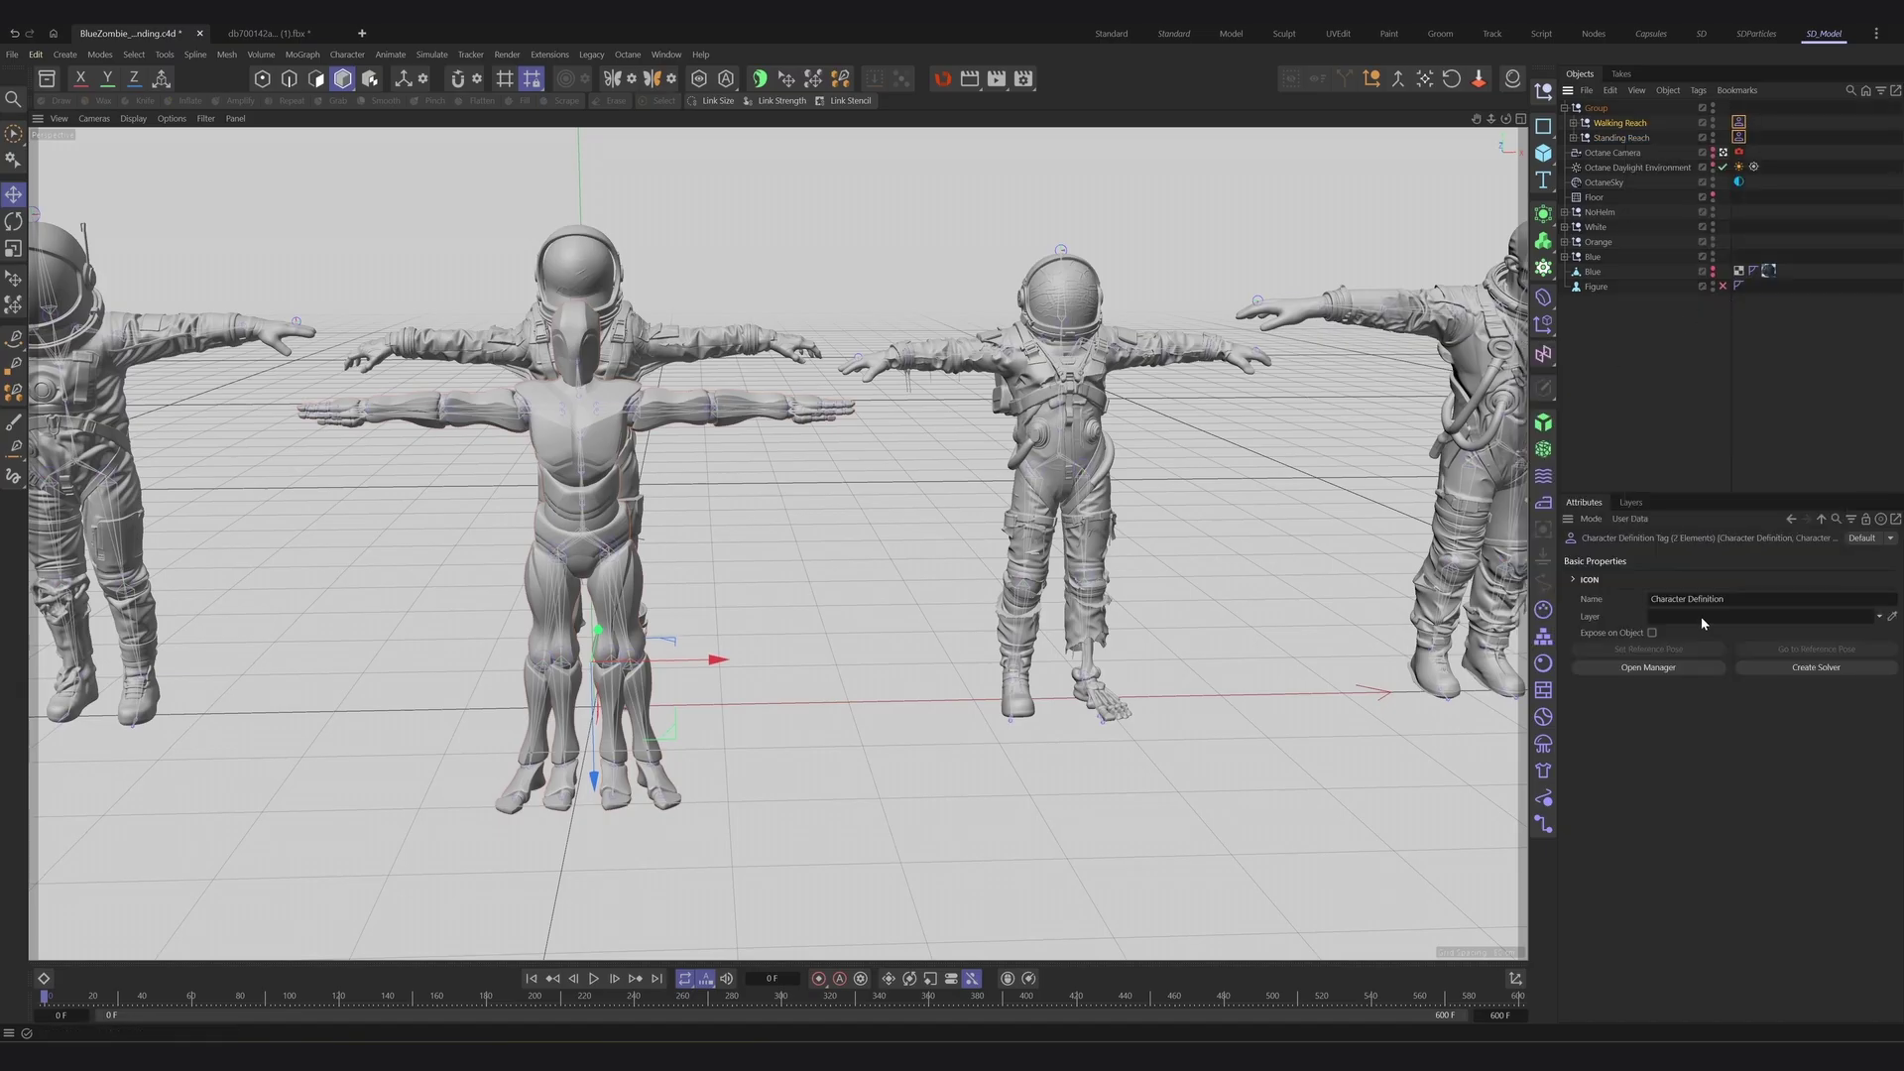
click(1654, 667)
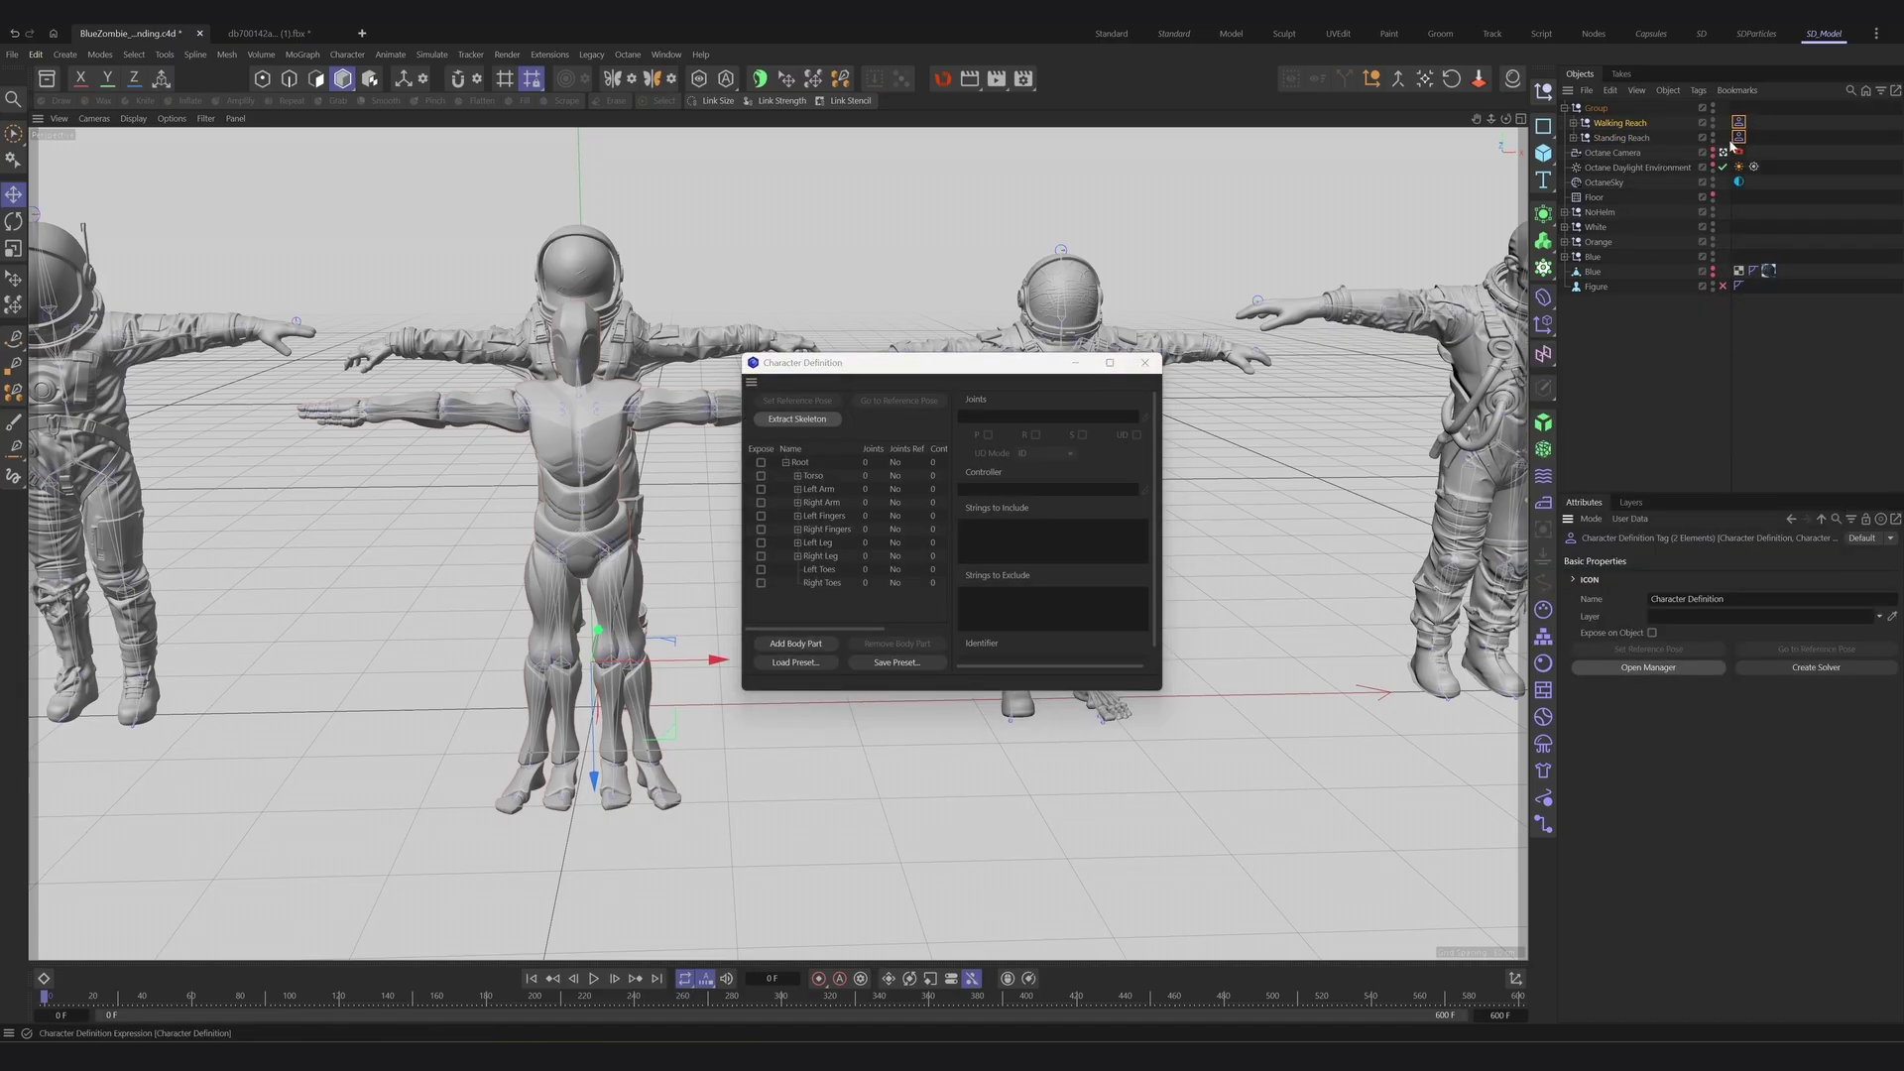
click(1144, 363)
- Extract the skeleton in the Standing Reach null's Character Definition and close its manager
click(1739, 137)
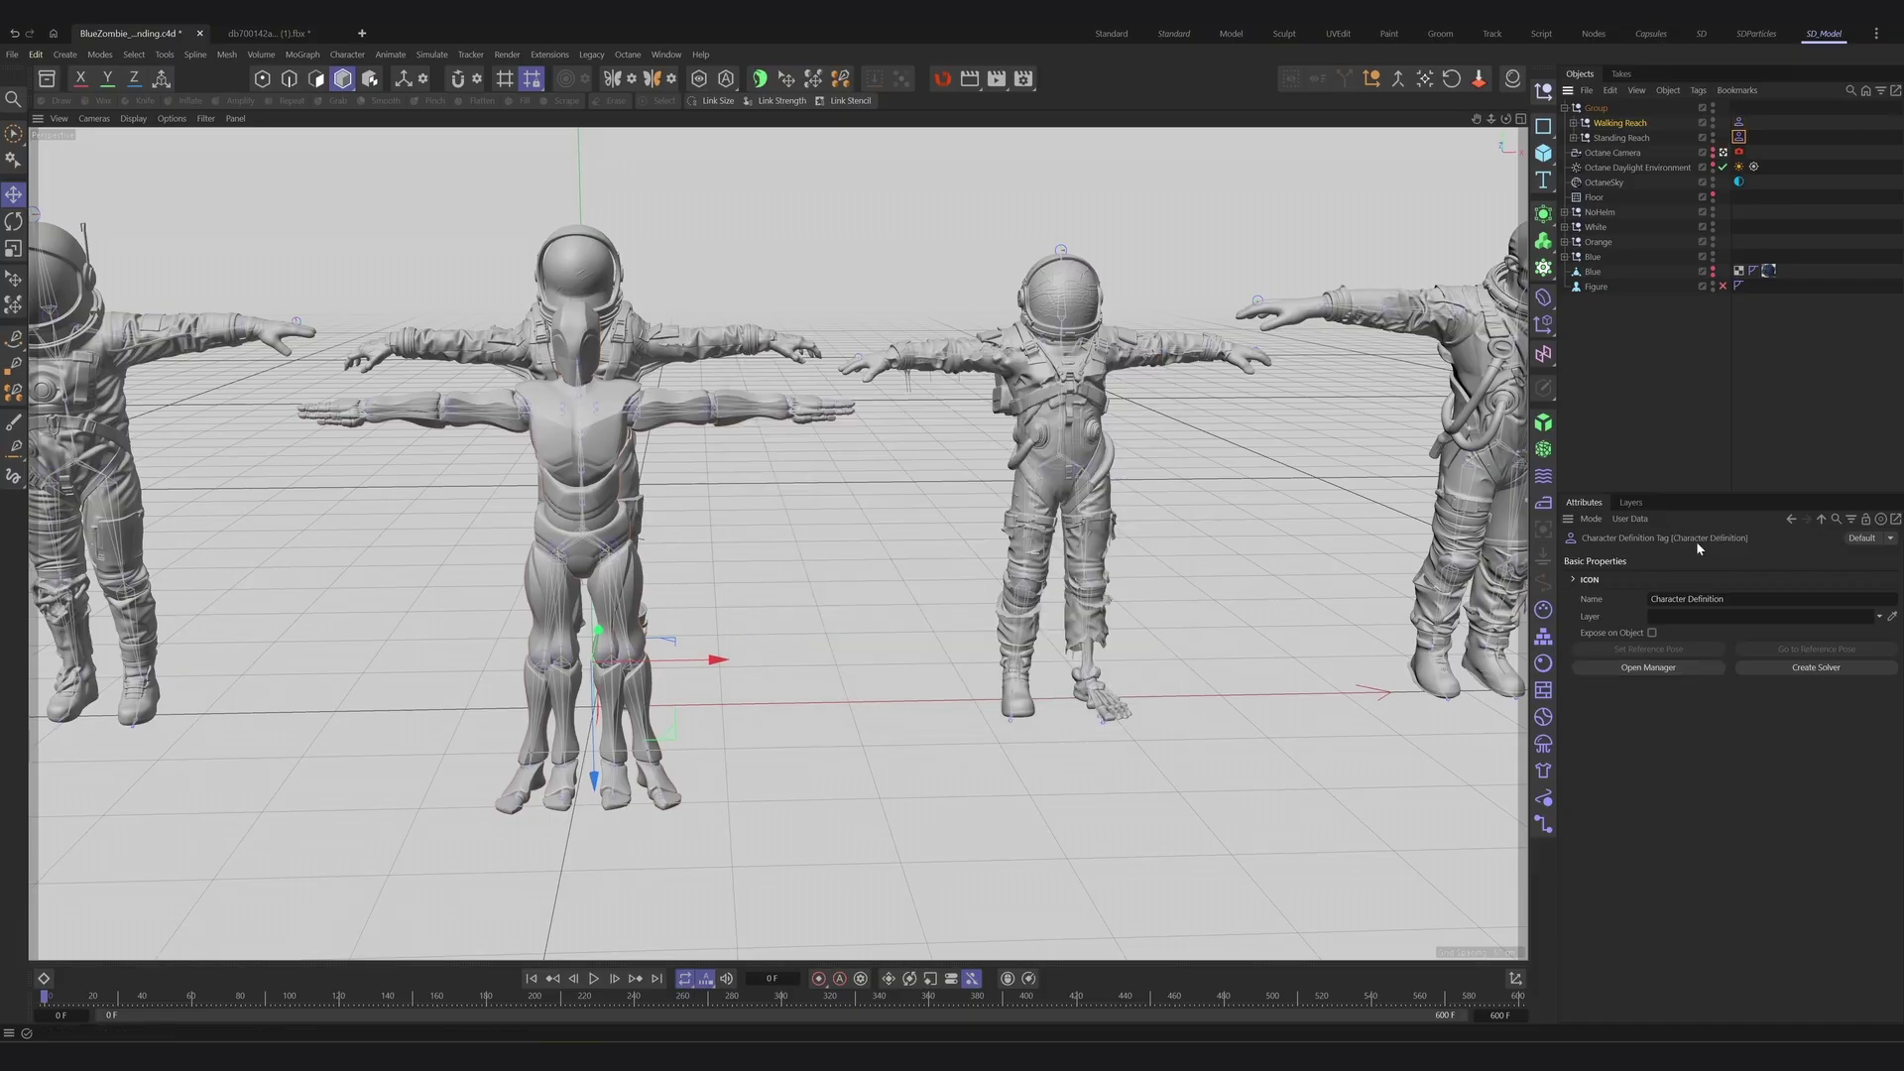
click(1675, 669)
click(813, 434)
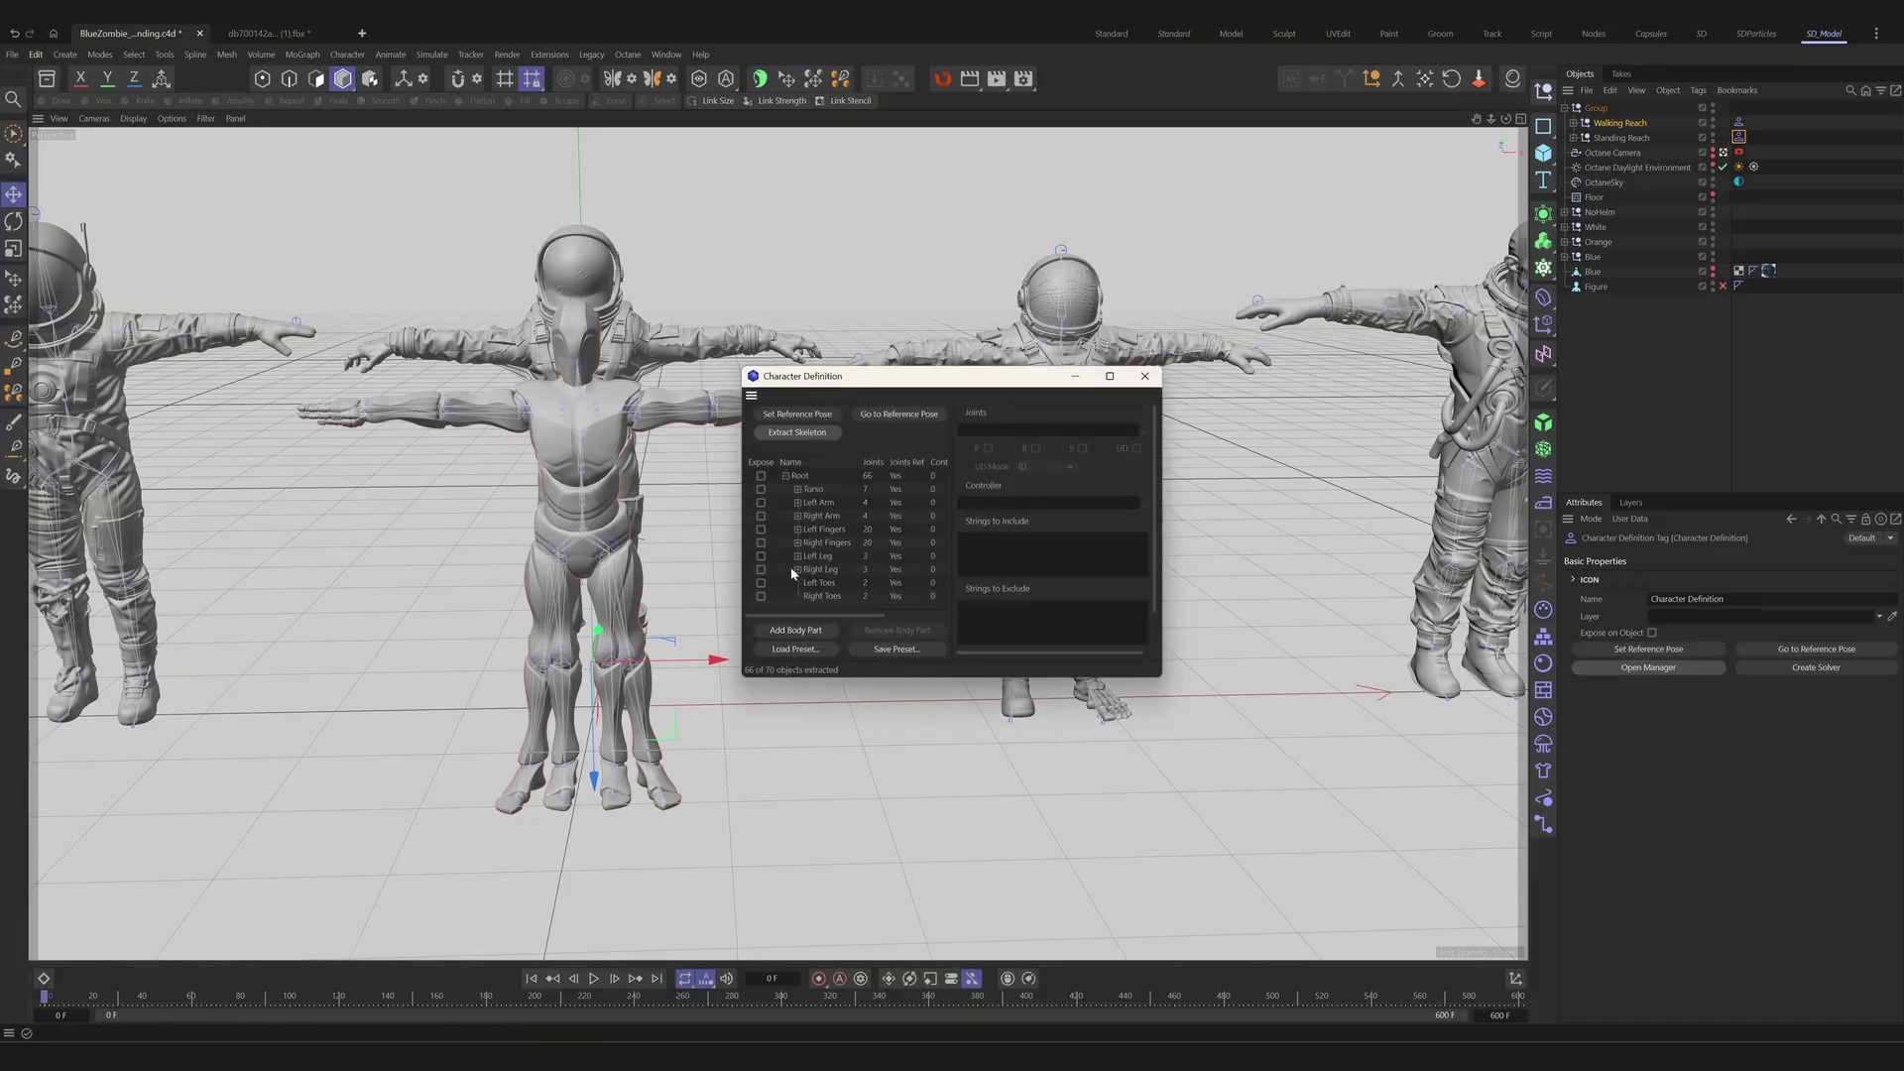
click(1144, 376)
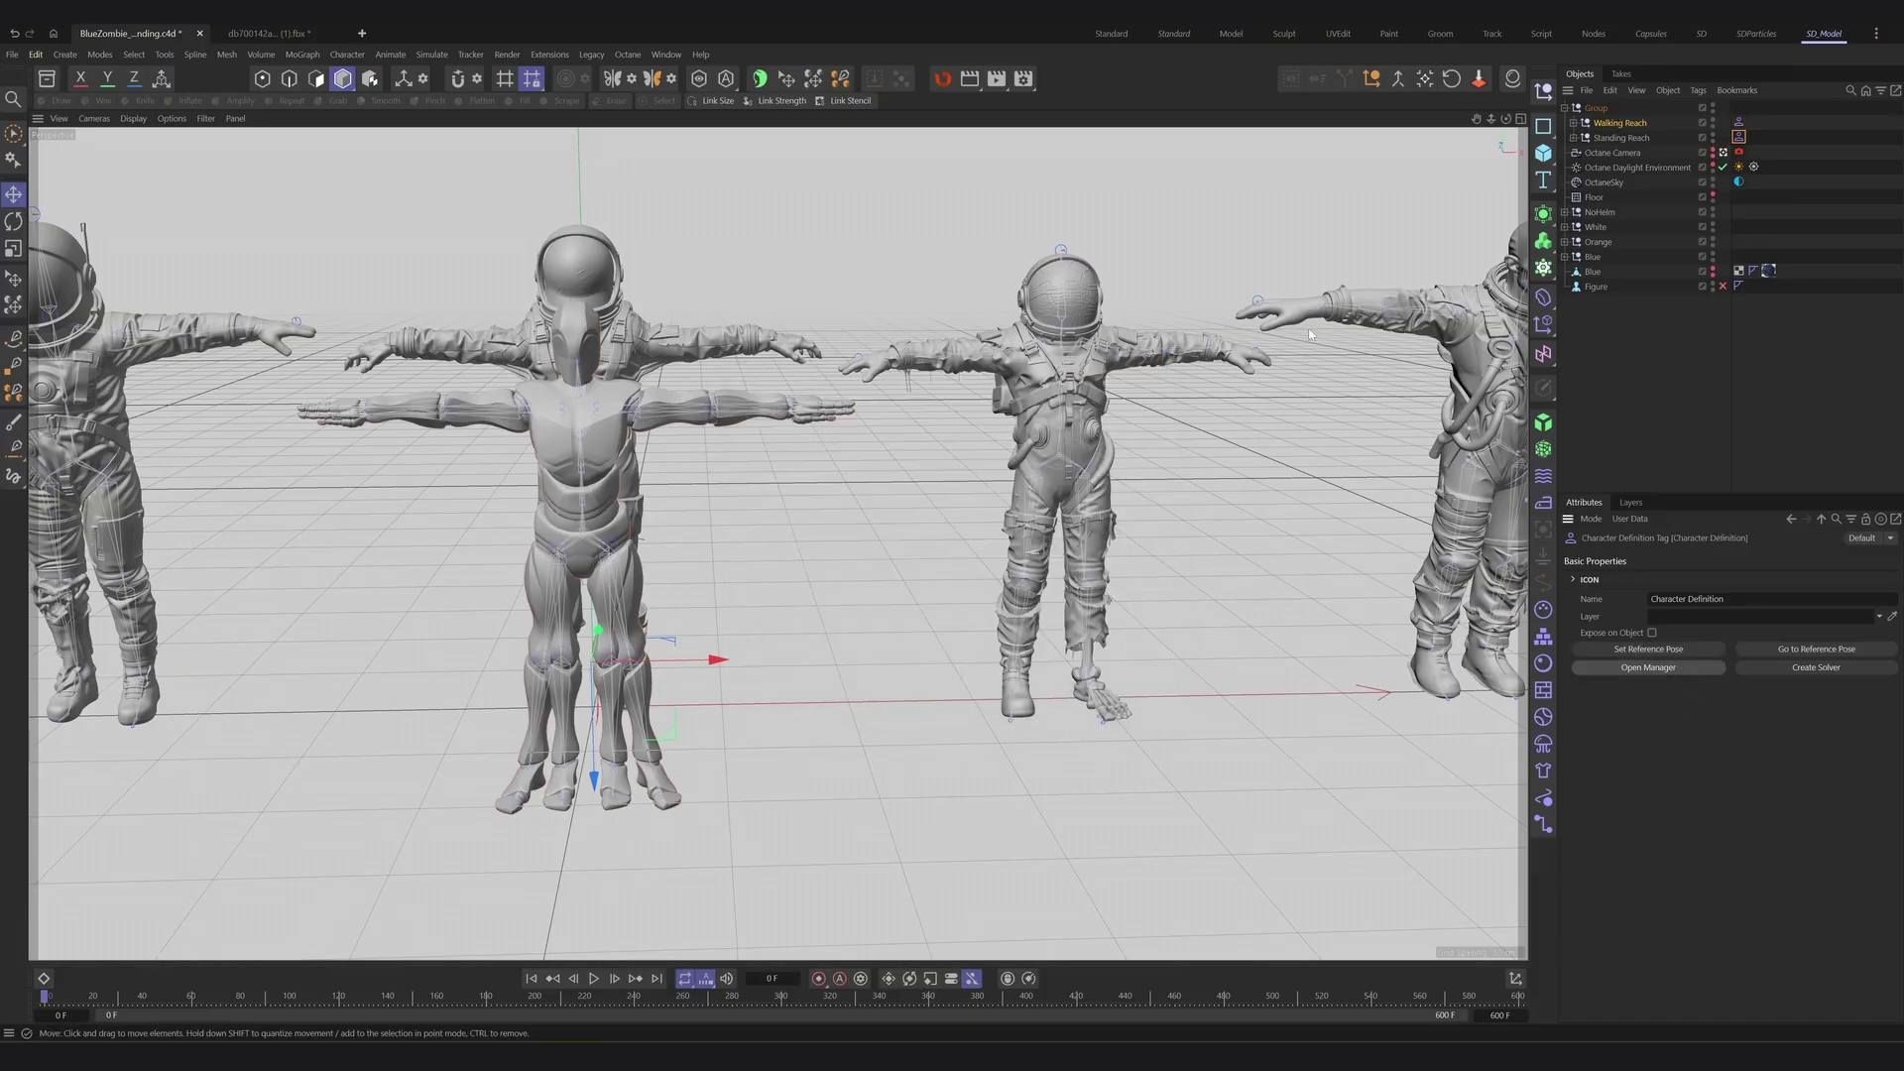
- Extract the skeleton in the Walking Reach null's Character Definition and close its manager
click(1739, 122)
click(1685, 666)
click(809, 447)
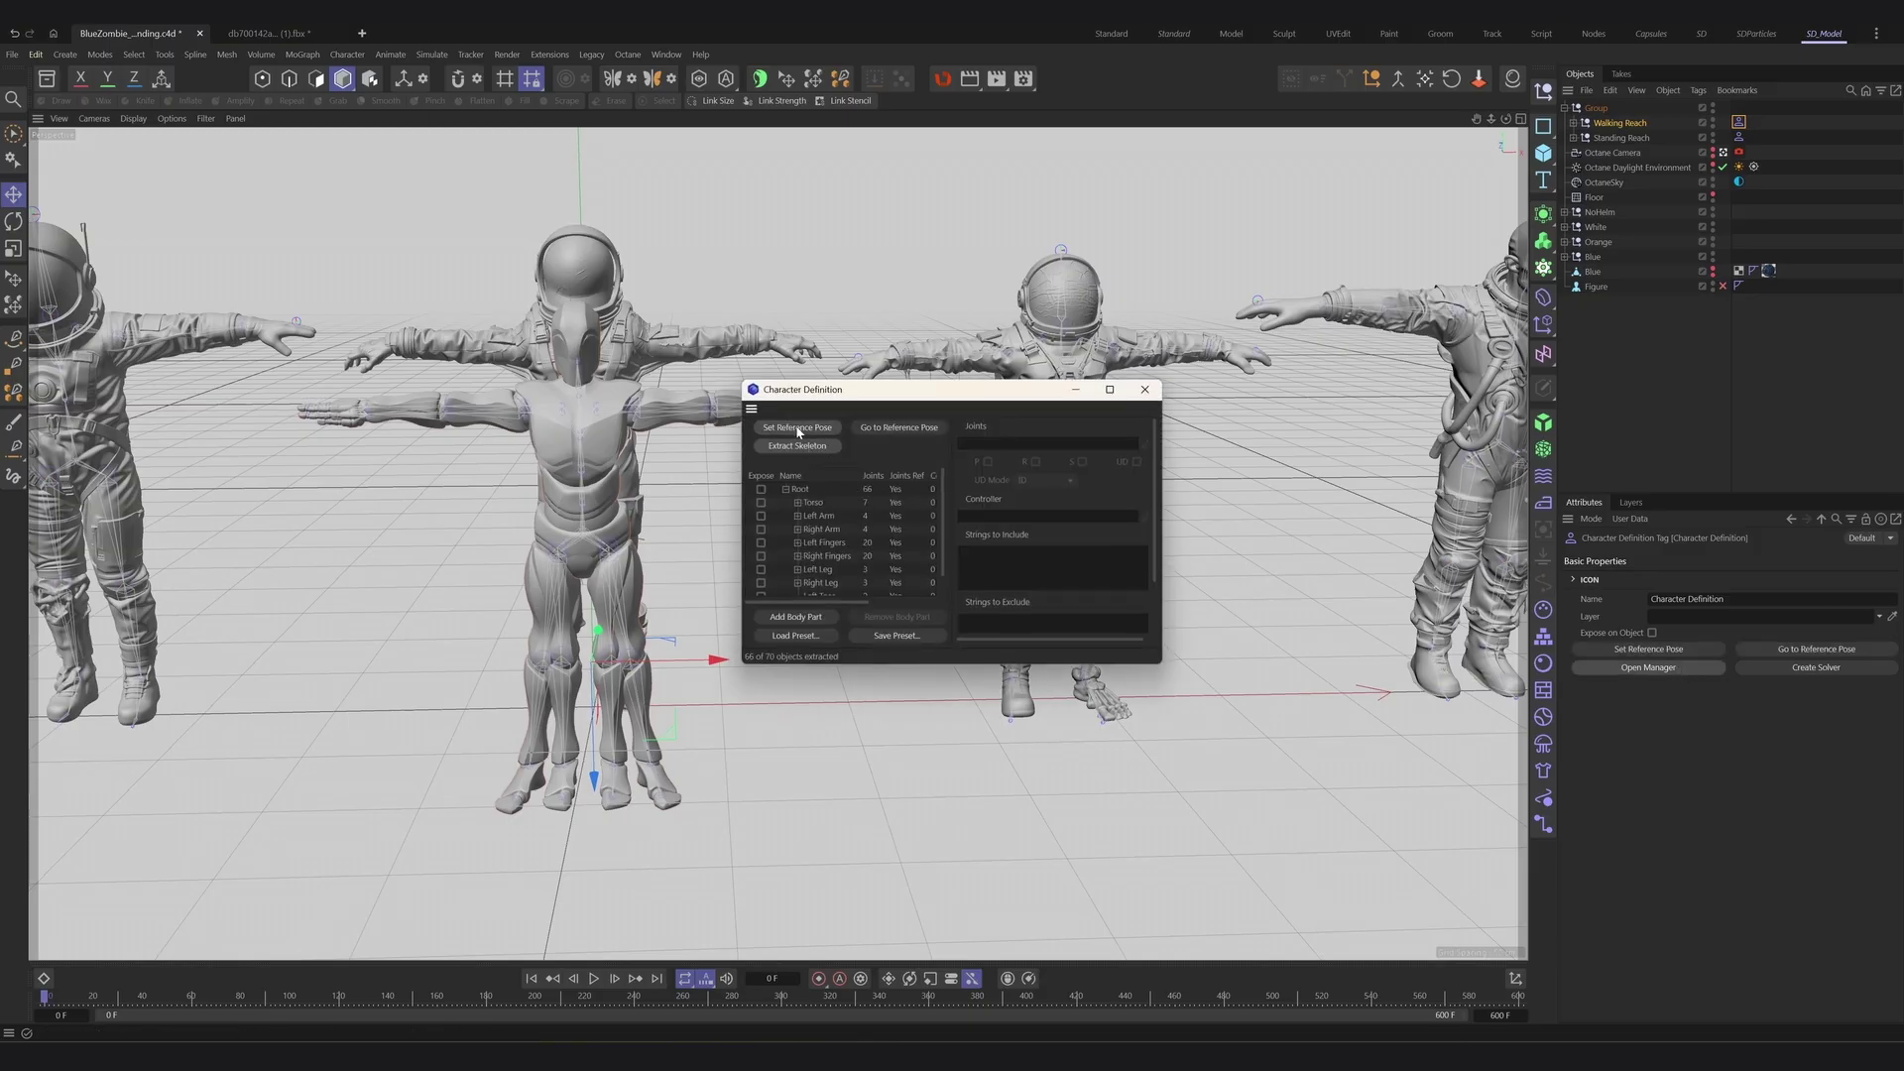
click(1145, 389)
- Expand the White group, hide the other astronauts, and toggle the two Mixamo figures to check which motion each one carries
click(1564, 227)
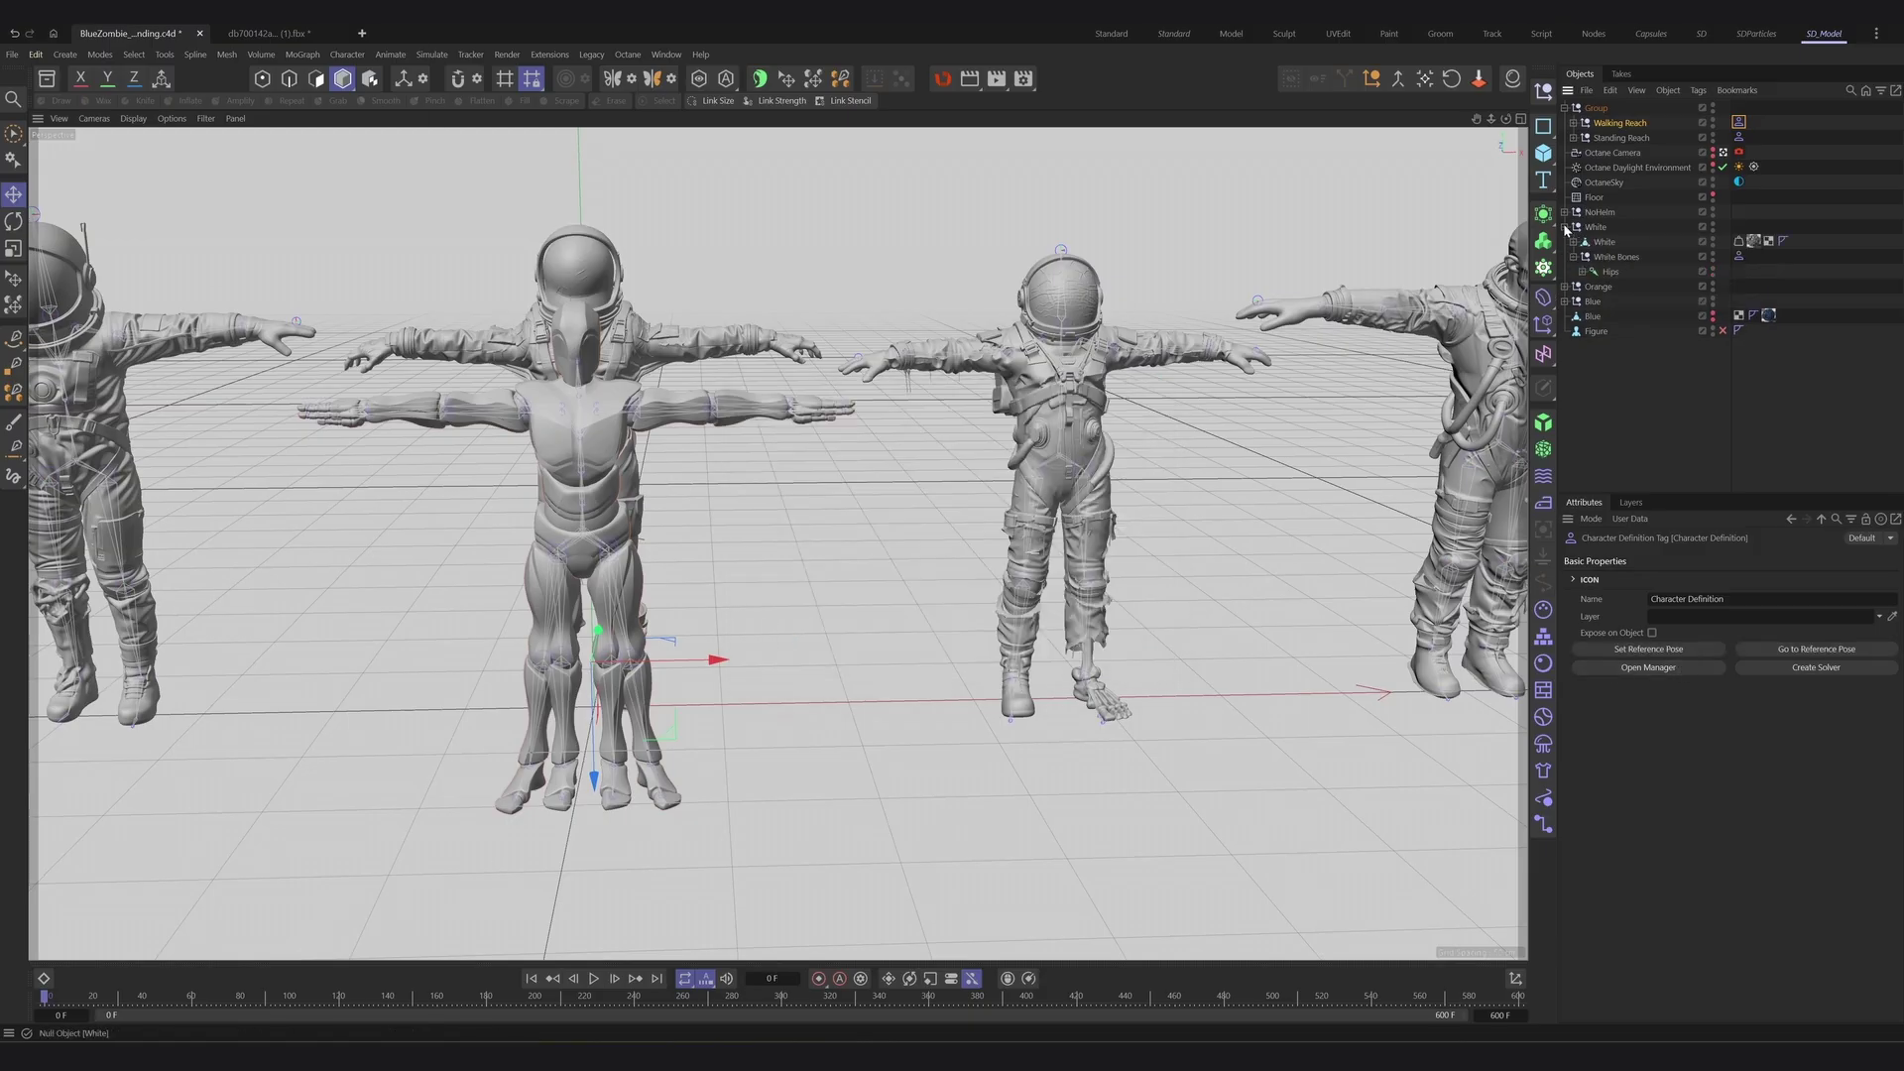
alt+double_click(1711, 301)
alt+double_click(1712, 213)
alt+double_click(1713, 137)
alt+drag(1071, 421, 932, 481)
alt+double_click(1713, 124)
alt+click(1713, 137)
alt+double_click(1713, 138)
alt+click(1712, 124)
mouse_move(52, 997)
mouse_down()
mouse_move(879, 995)
mouse_move(39, 997)
mouse_up()
- Rename the Walking Reach null, the first in the group, as Standing Reach
double_click(1621, 122)
text(Standing Re)
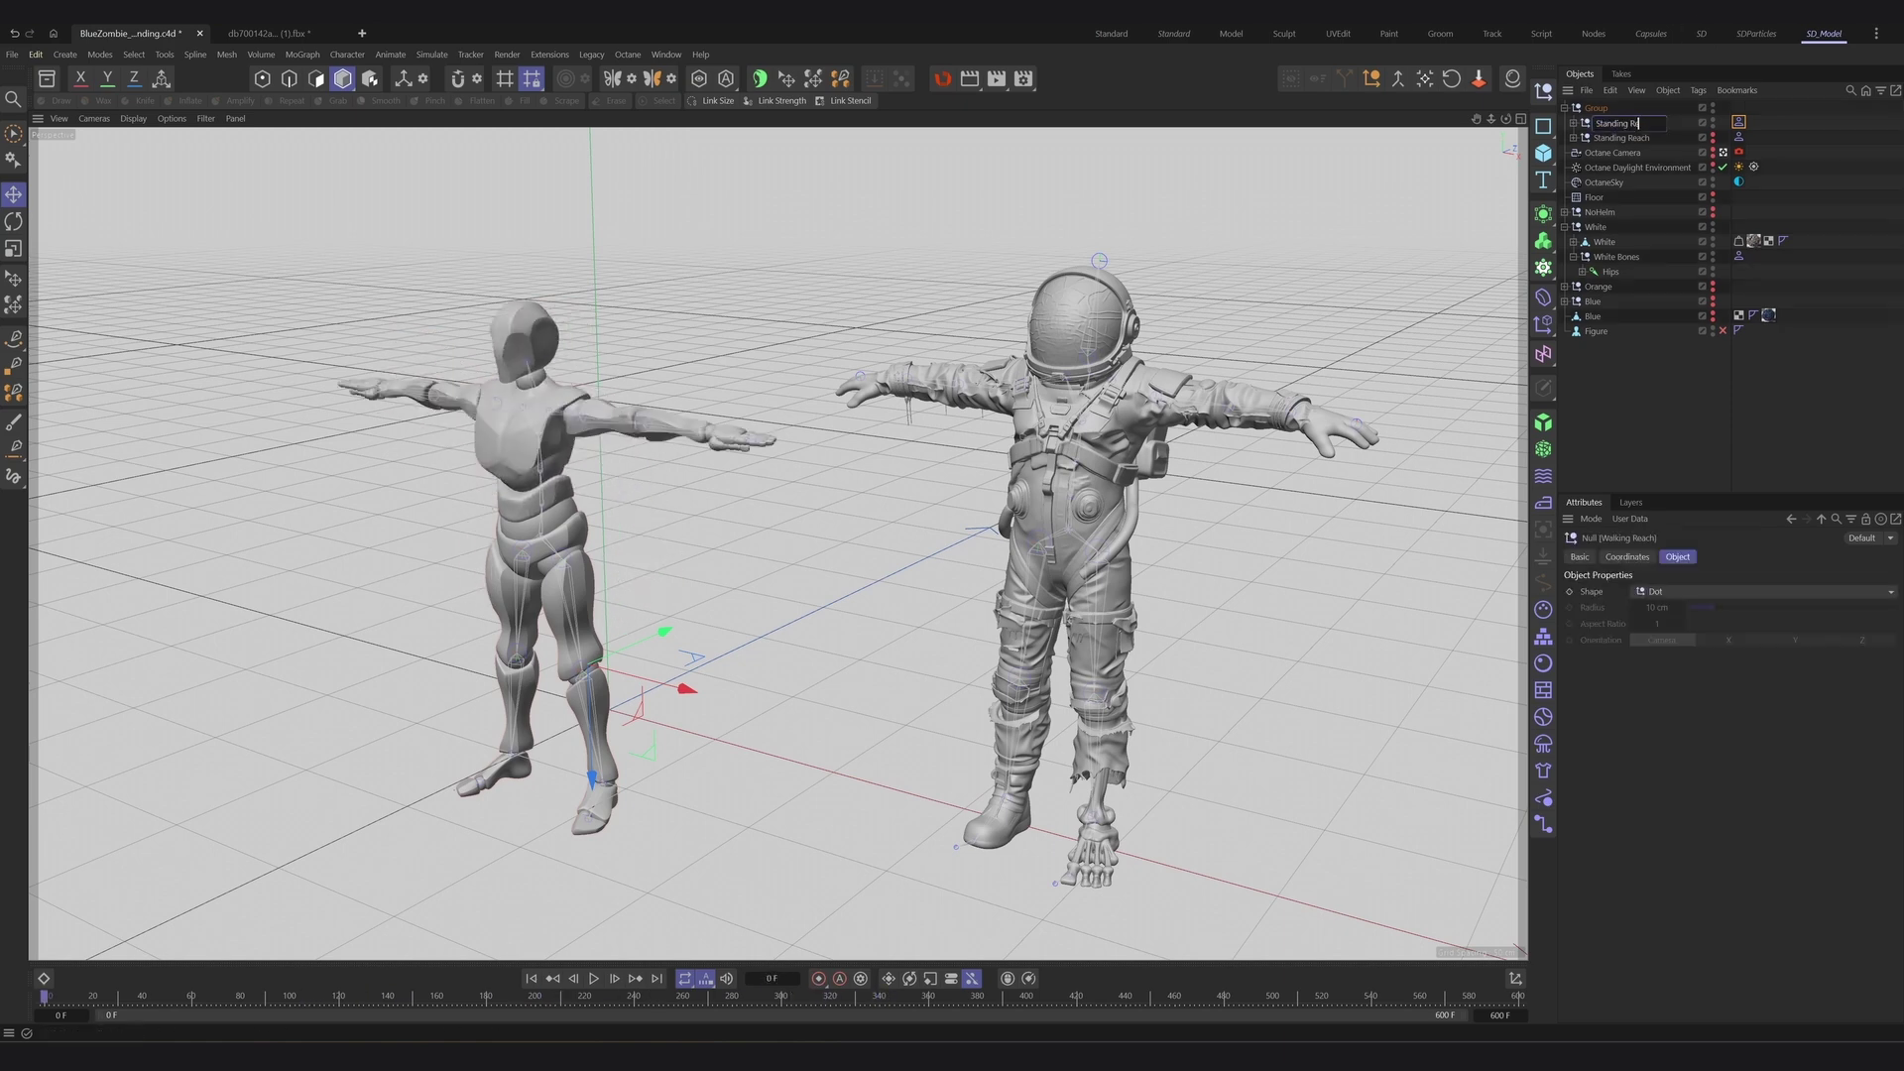
text(ach)
key(Return)
- Rename the second null in the group as Walking Reach, leave only its figure shown, and scrub through its motion
alt+double_click(1712, 124)
alt+click(1712, 138)
double_click(1620, 138)
text(Wa)
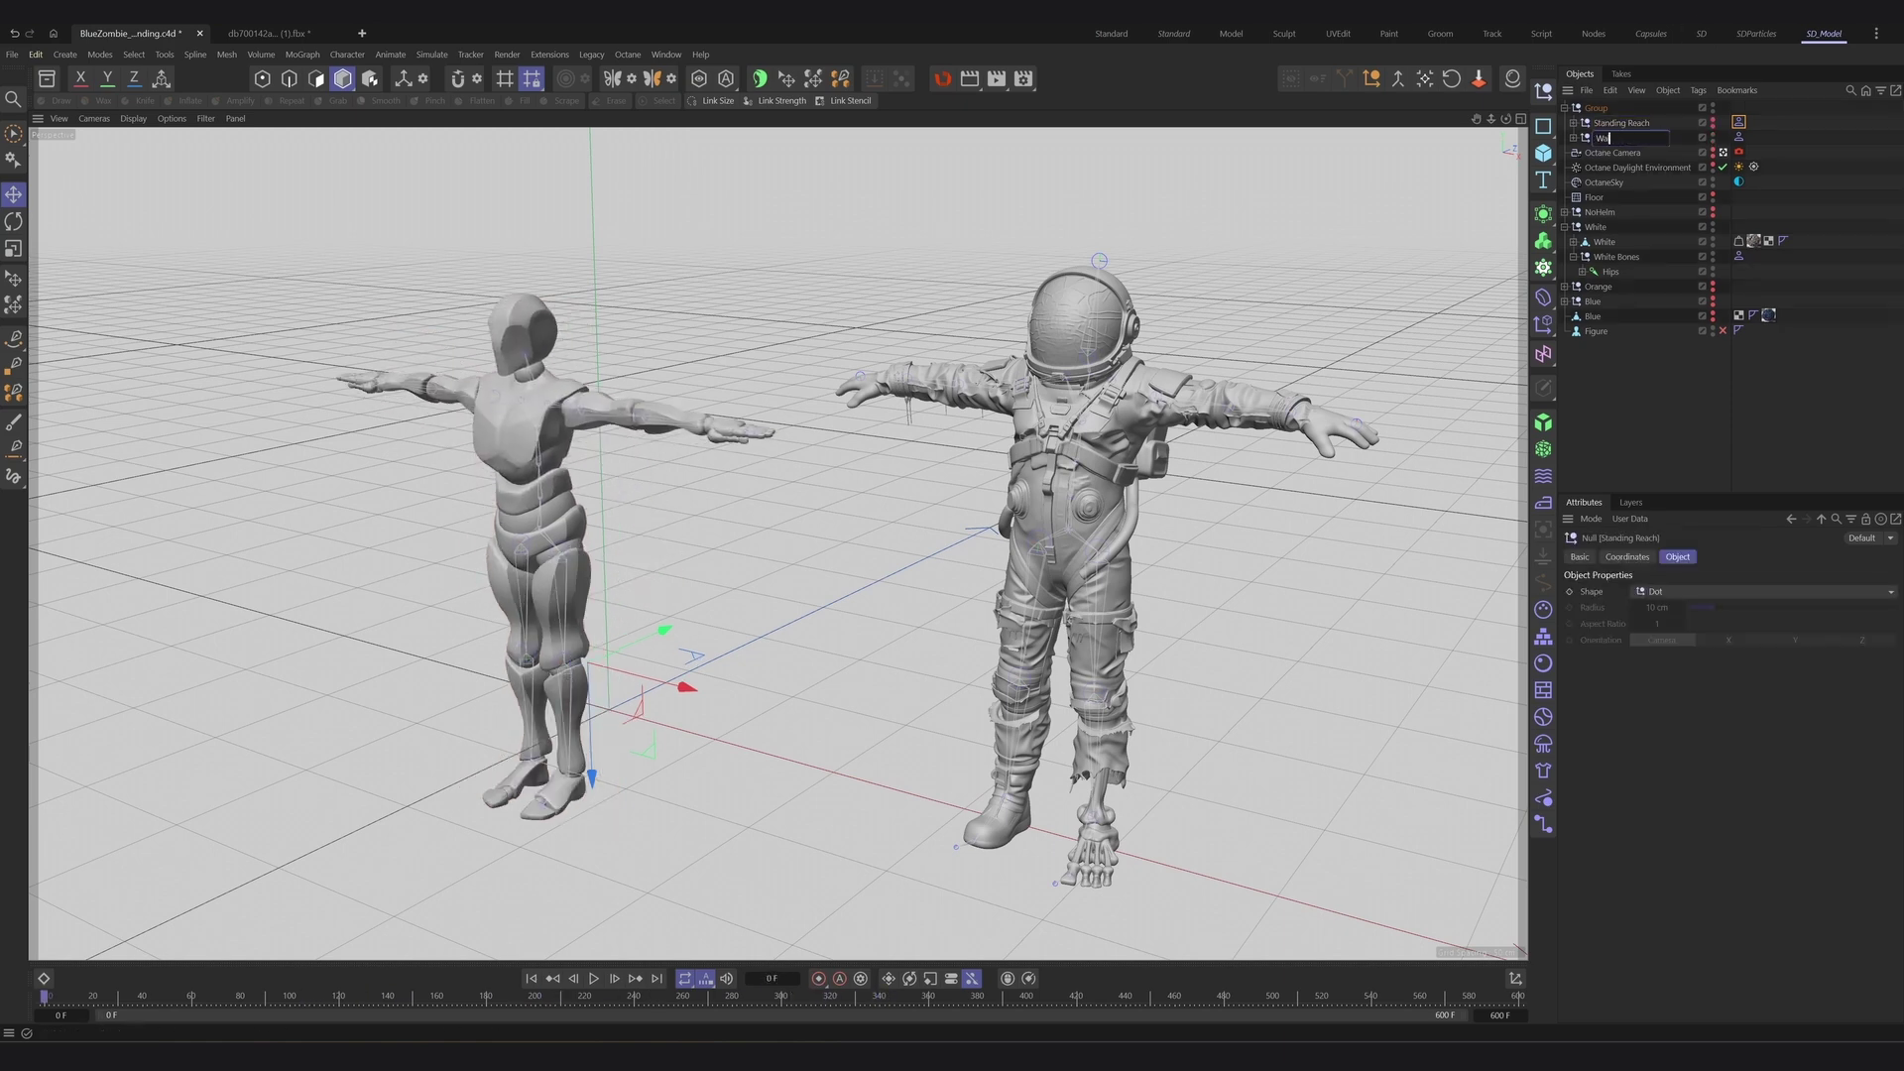
text(lking Reach)
key(Return)
drag(381, 997, 40, 996)
- Create a Character Solver from the White Bones Character Definition and assign the Walking Reach Character Definition as its source
click(1739, 257)
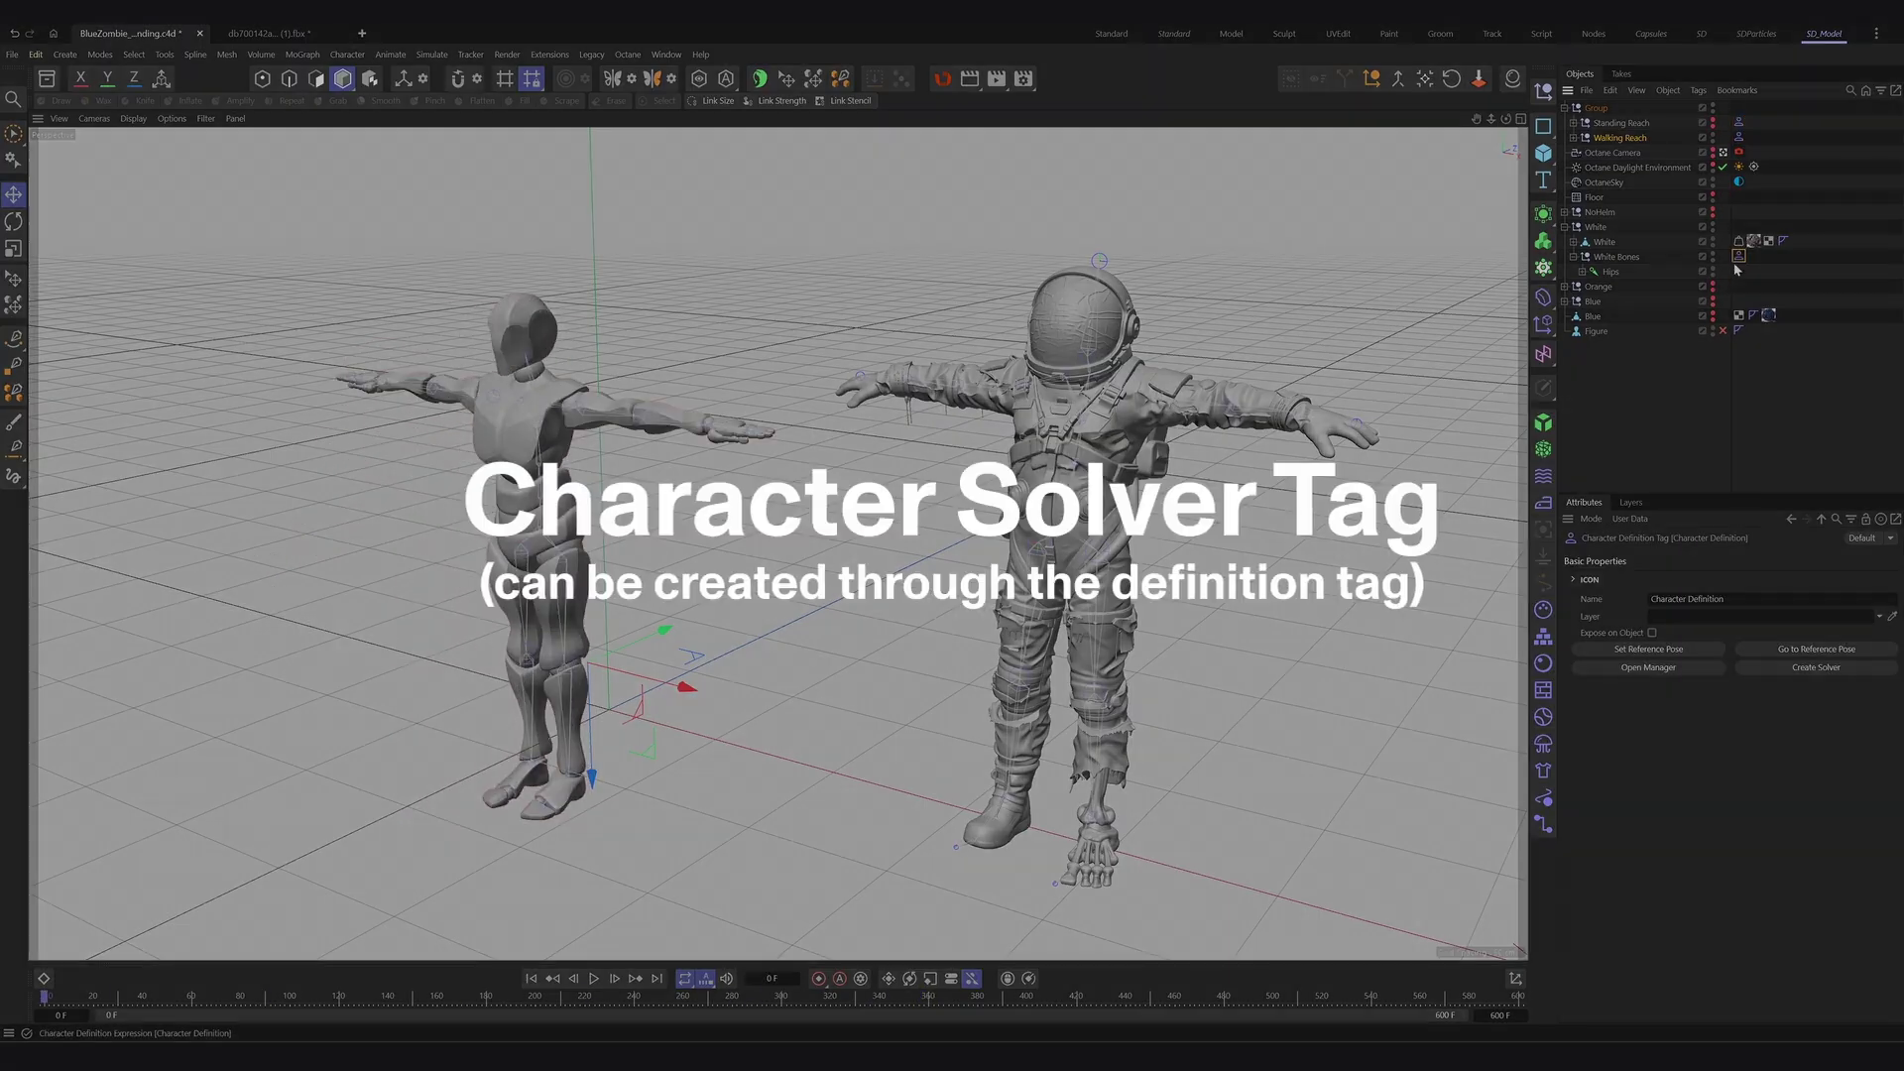
right_click(1623, 138)
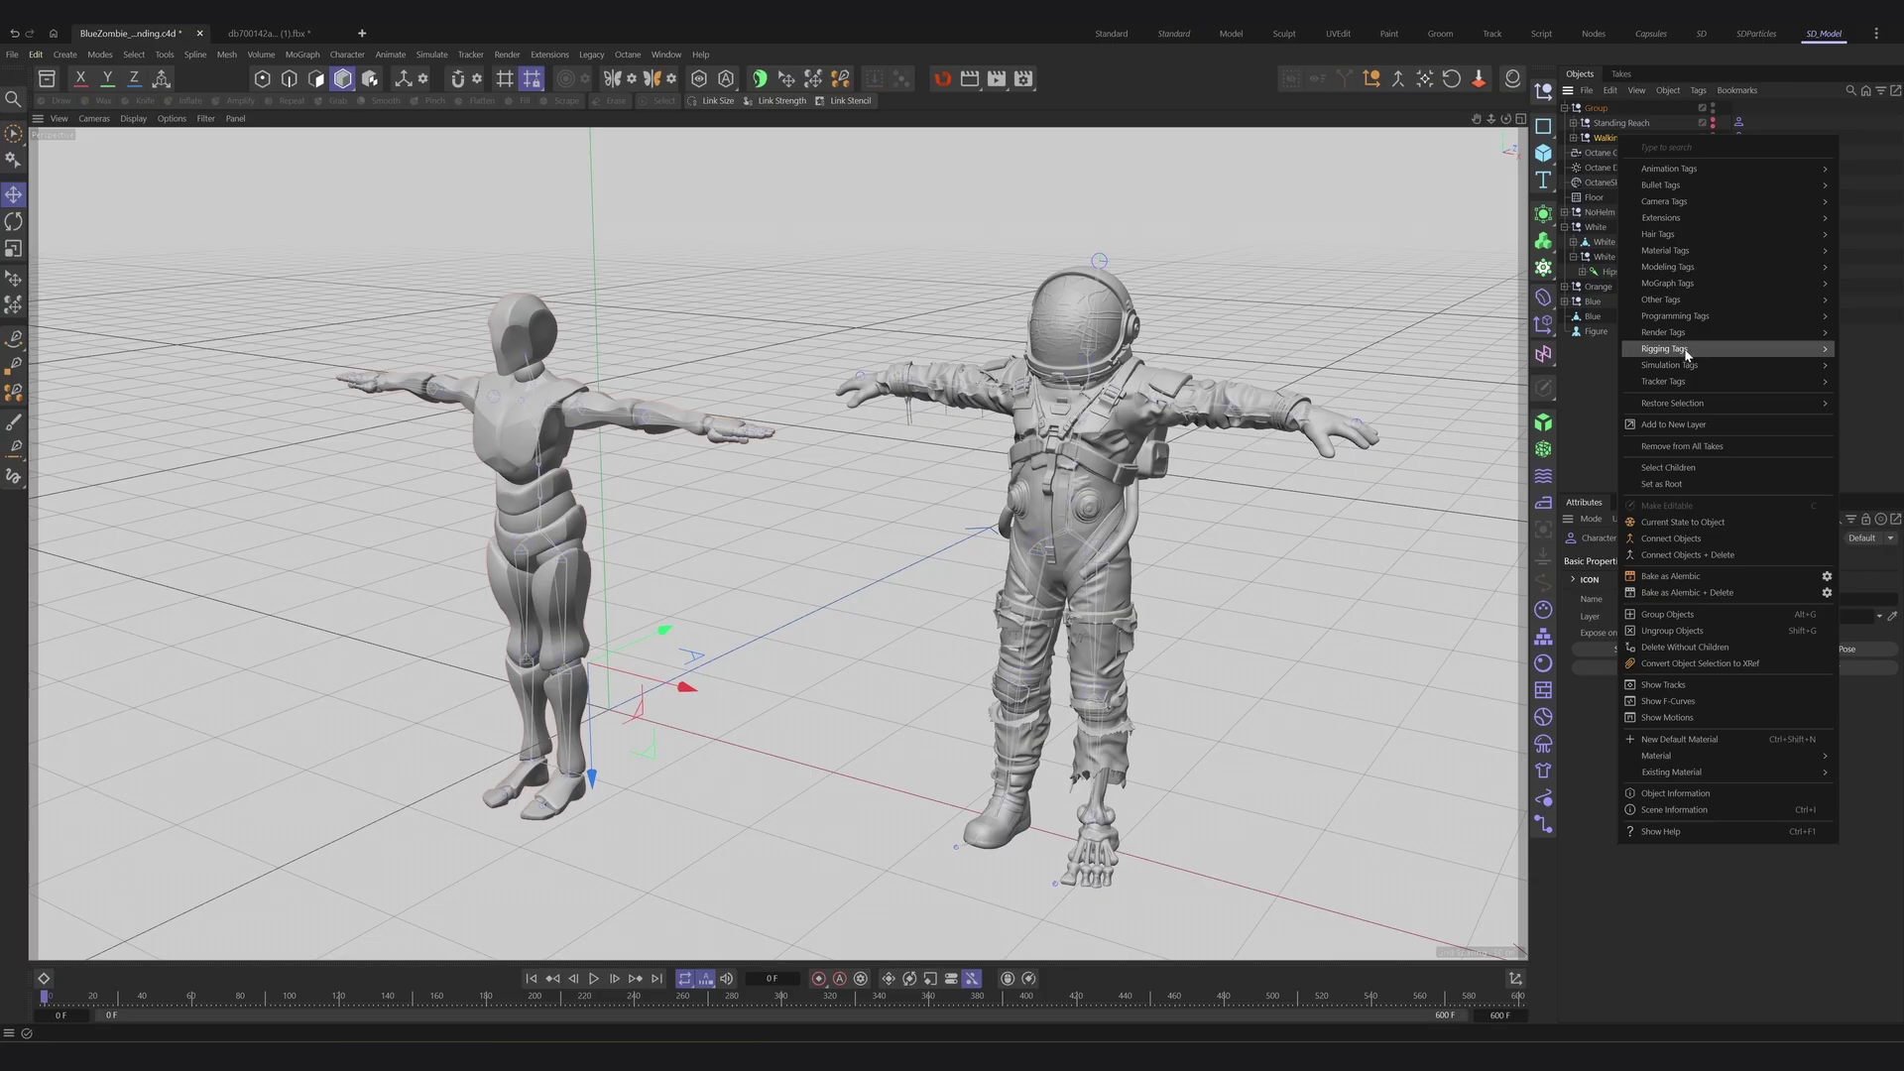
mouse_move(1686, 352)
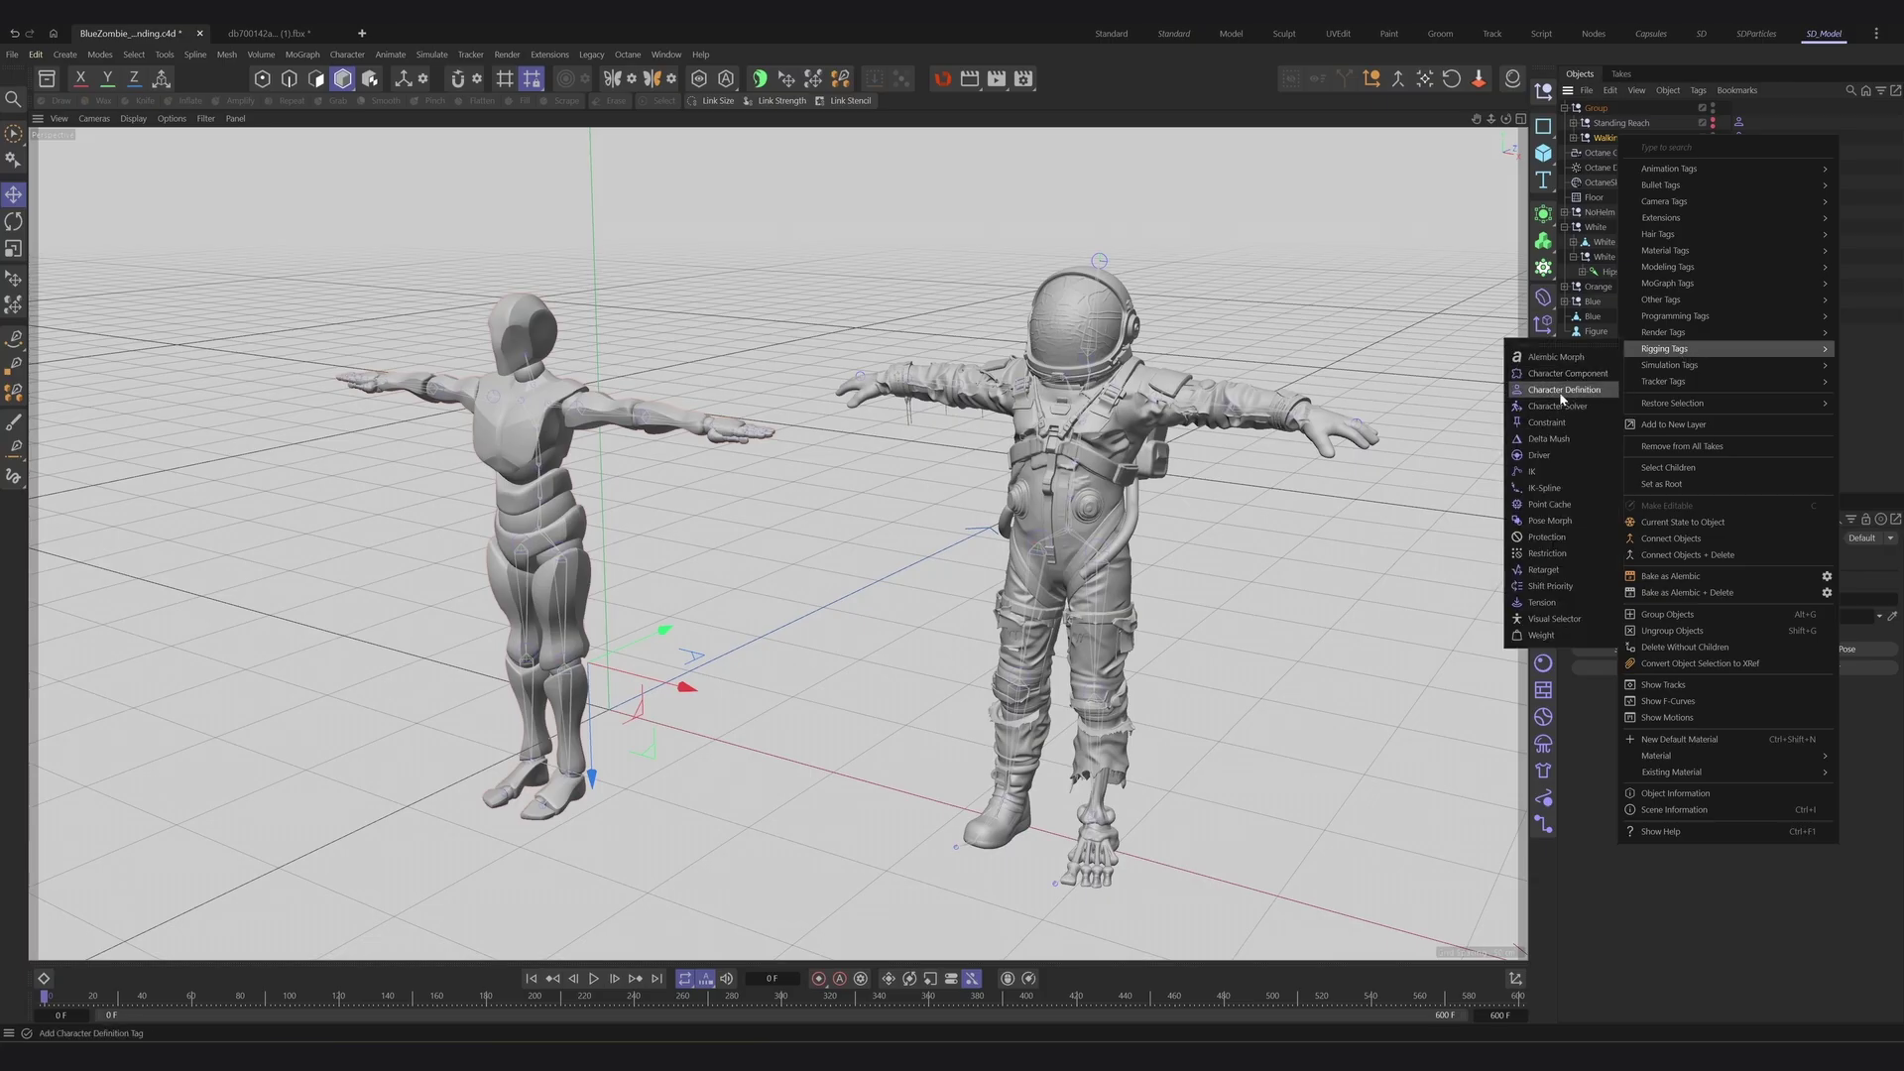
click(1561, 392)
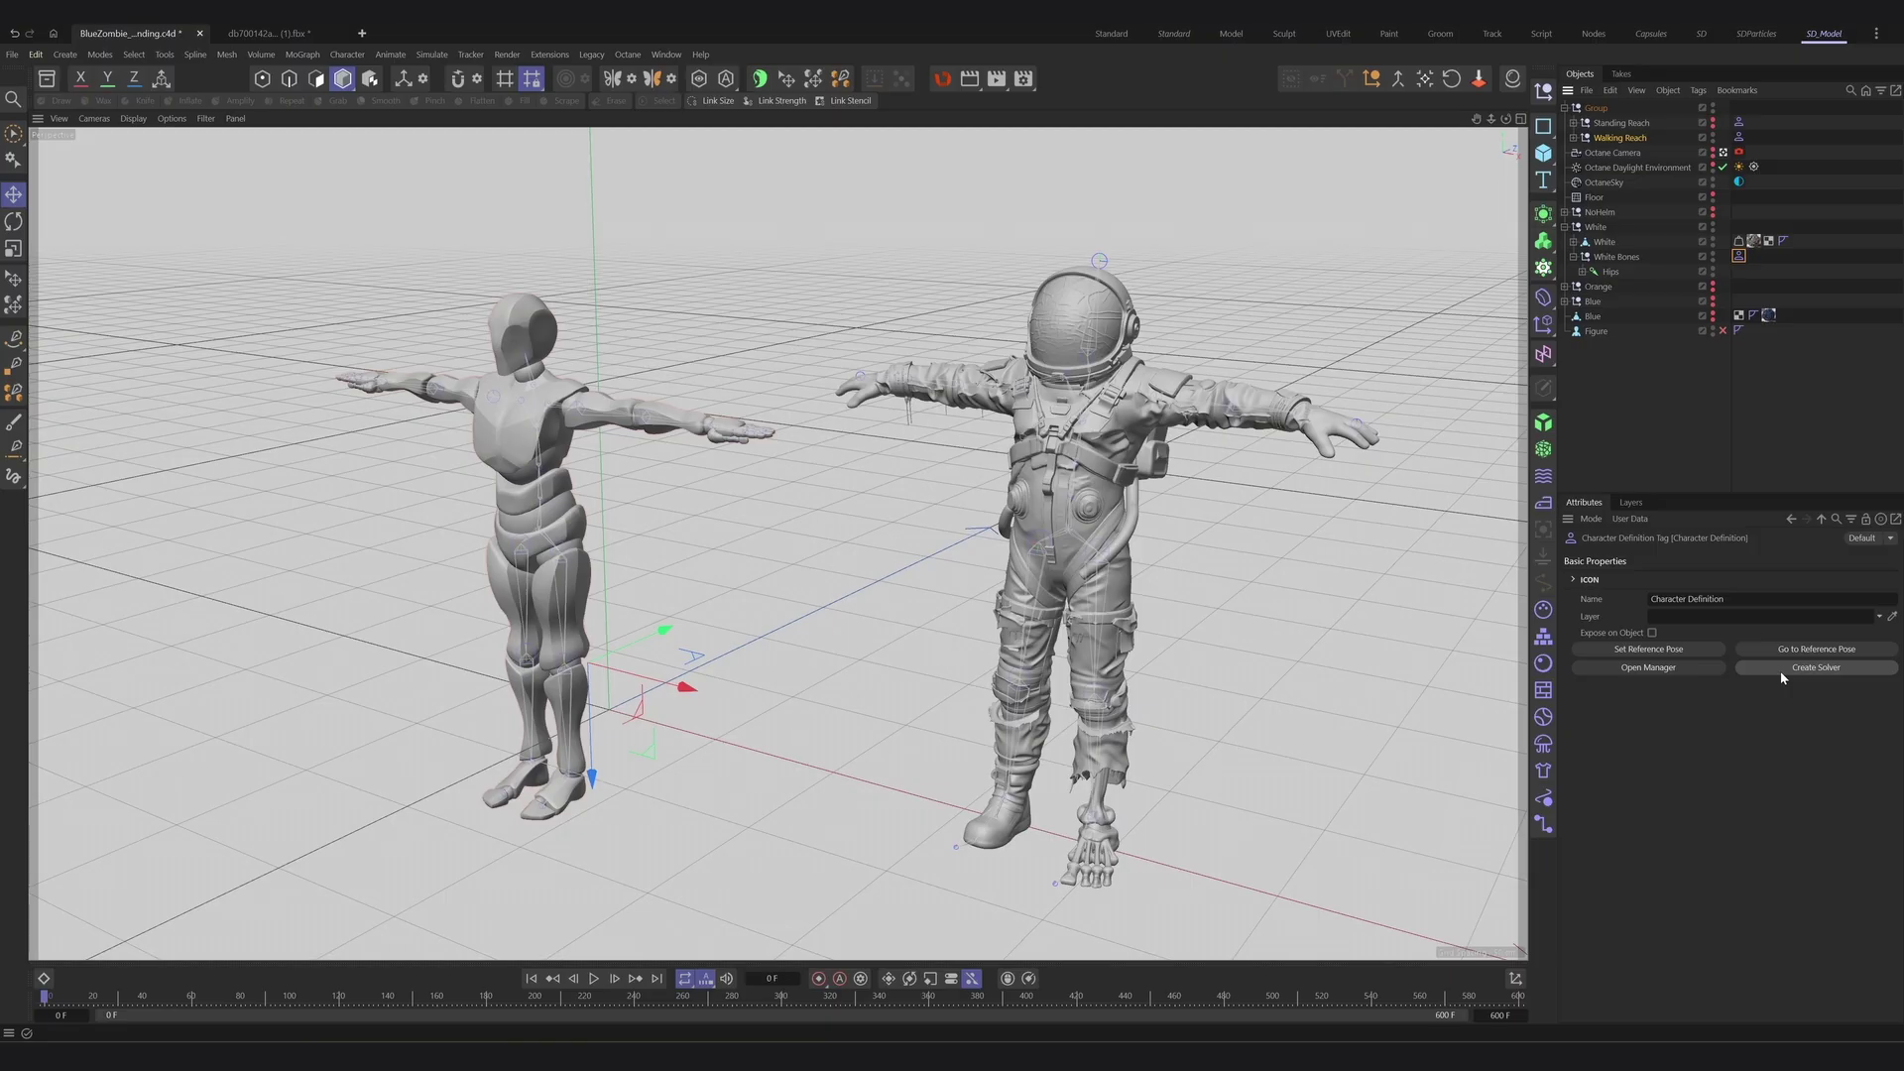
click(1668, 667)
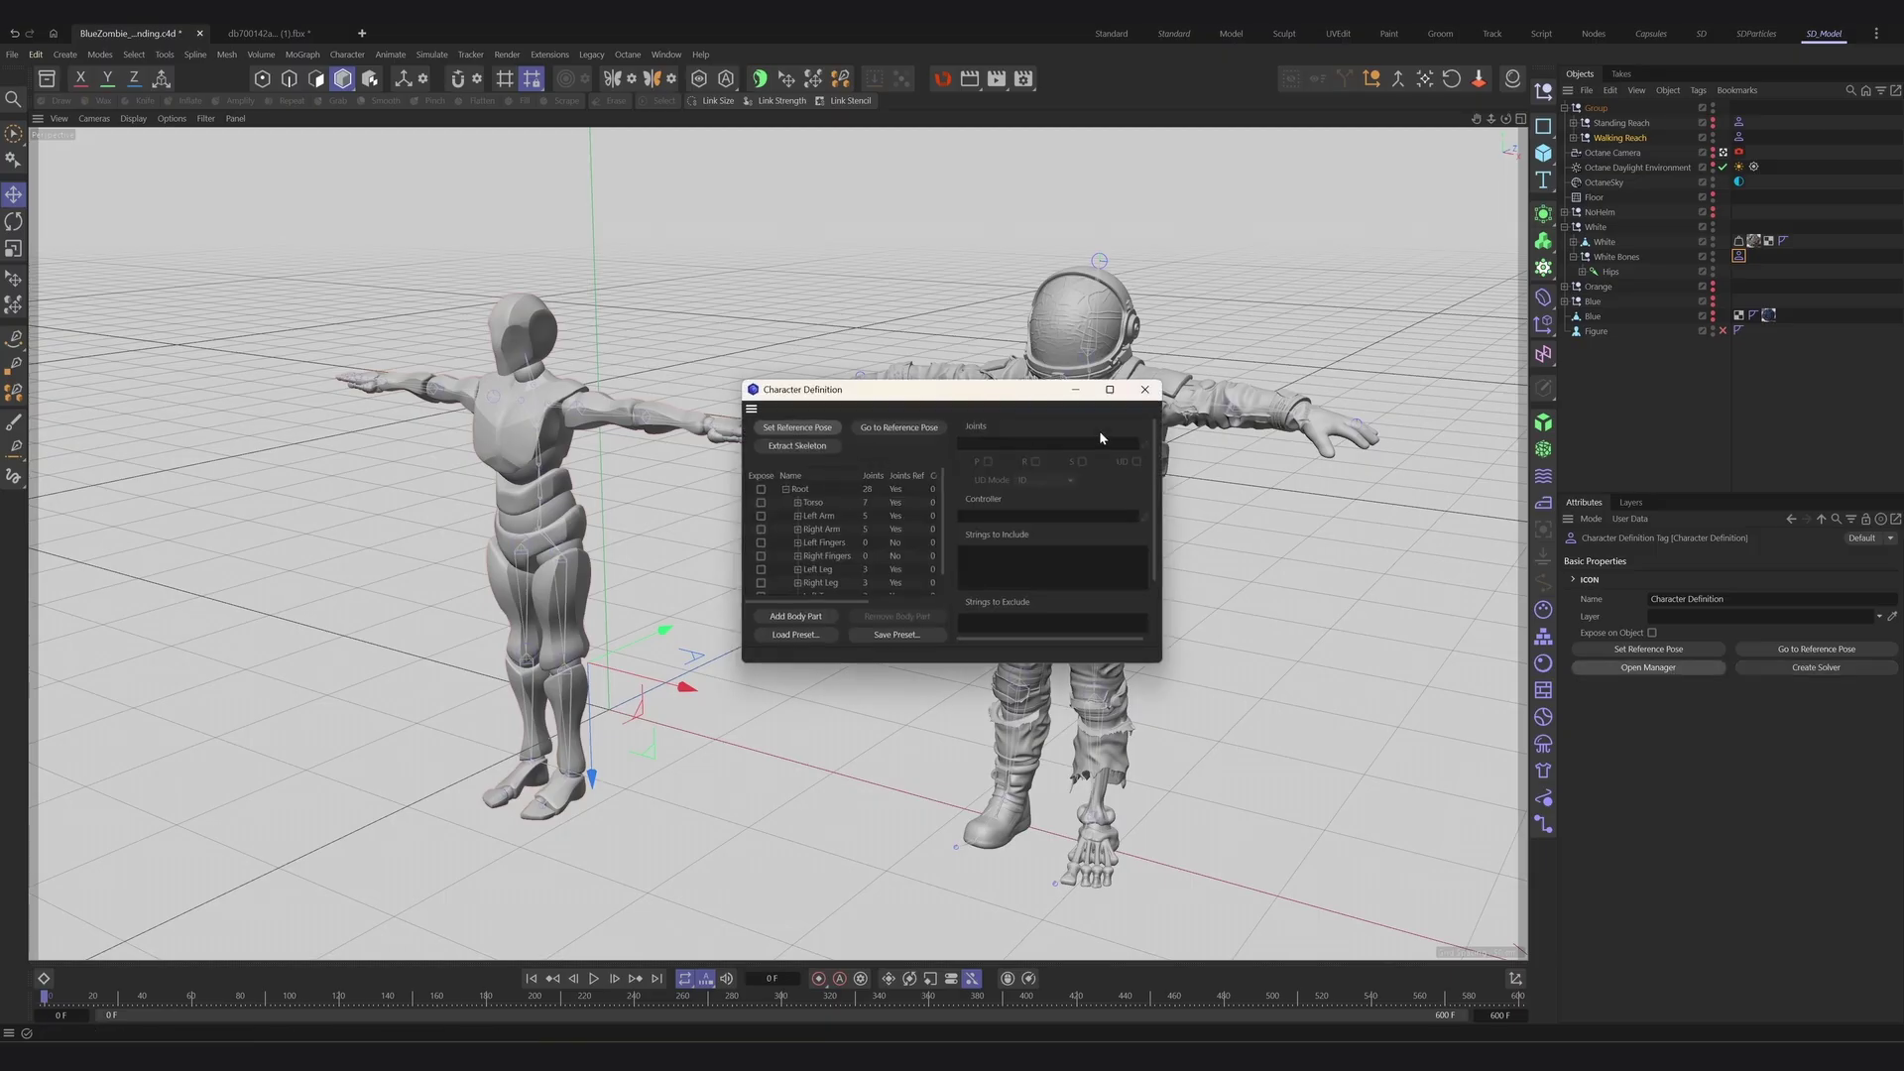
click(1145, 390)
click(1826, 668)
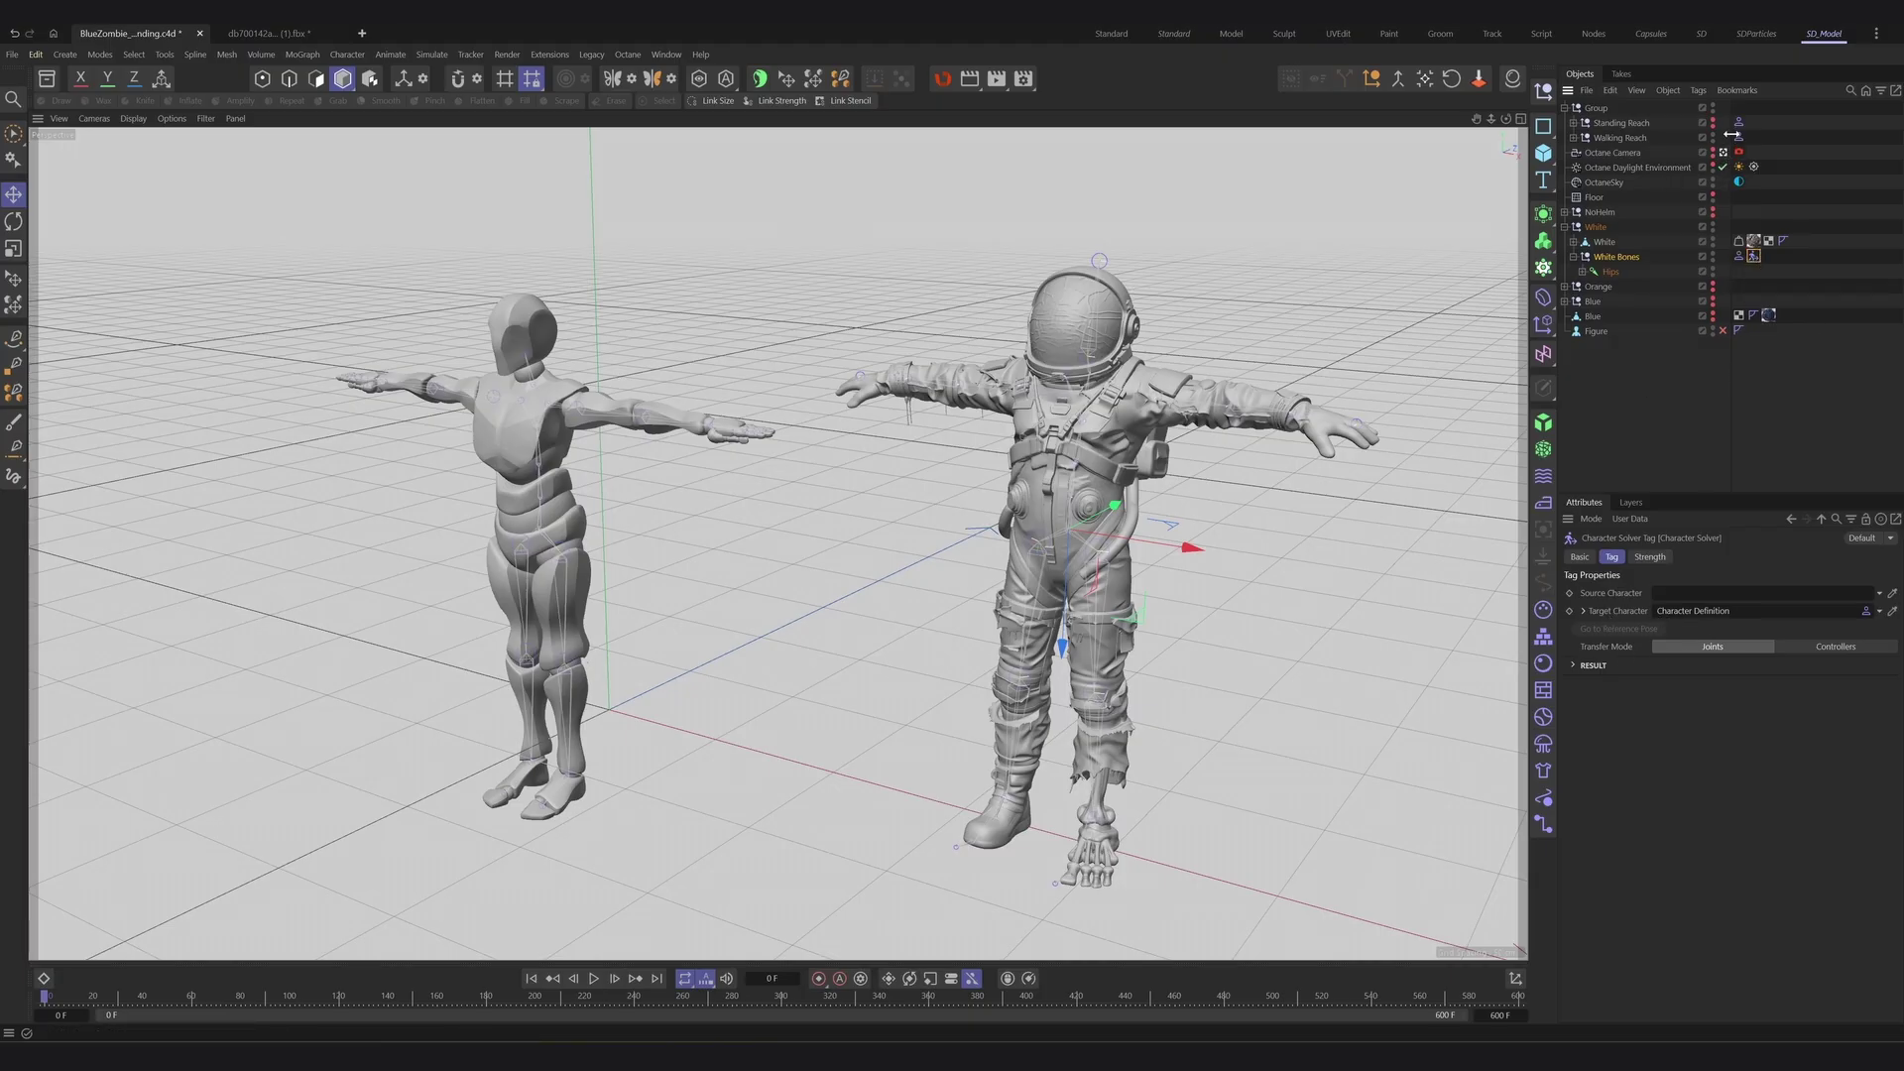
drag(1685, 596, 1684, 595)
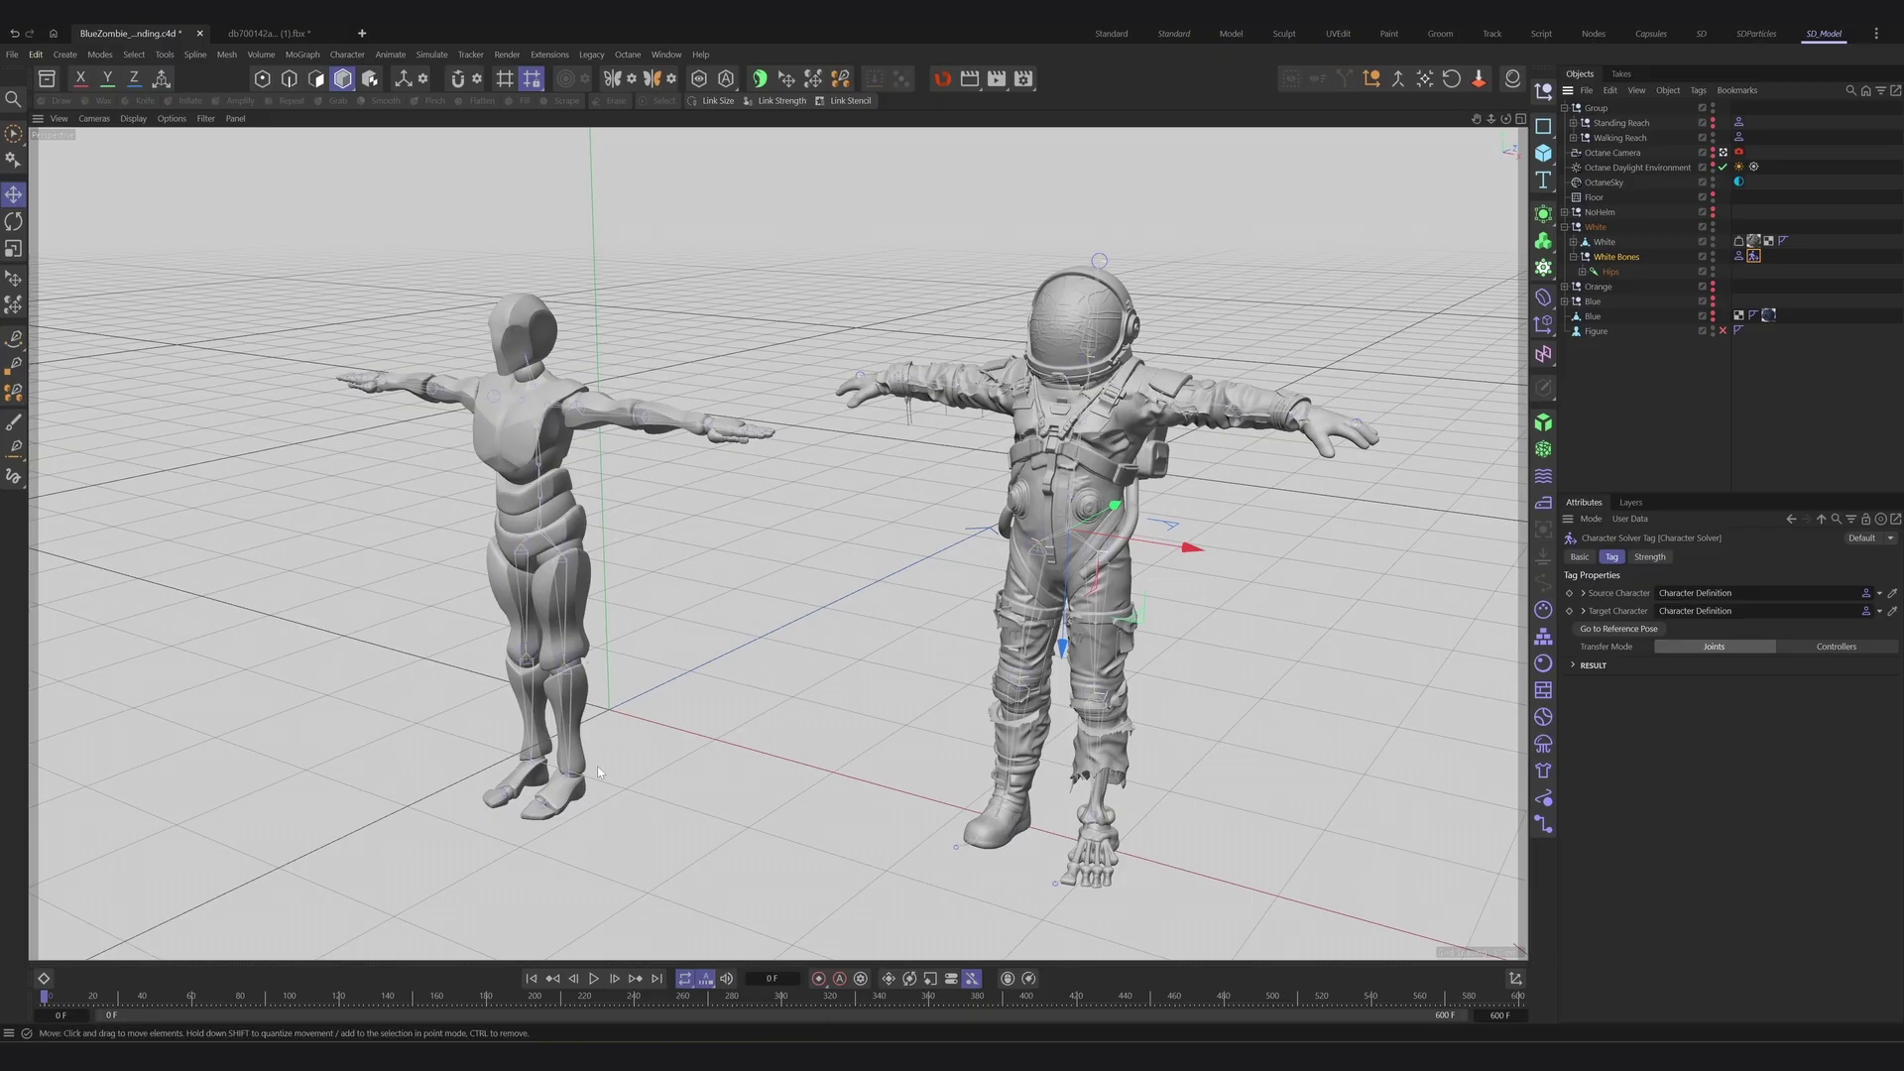
- Preview the retargeted motion at frame 20 and examine the astronaut's arms and hands against the Mixamo figure
drag(53, 998, 93, 997)
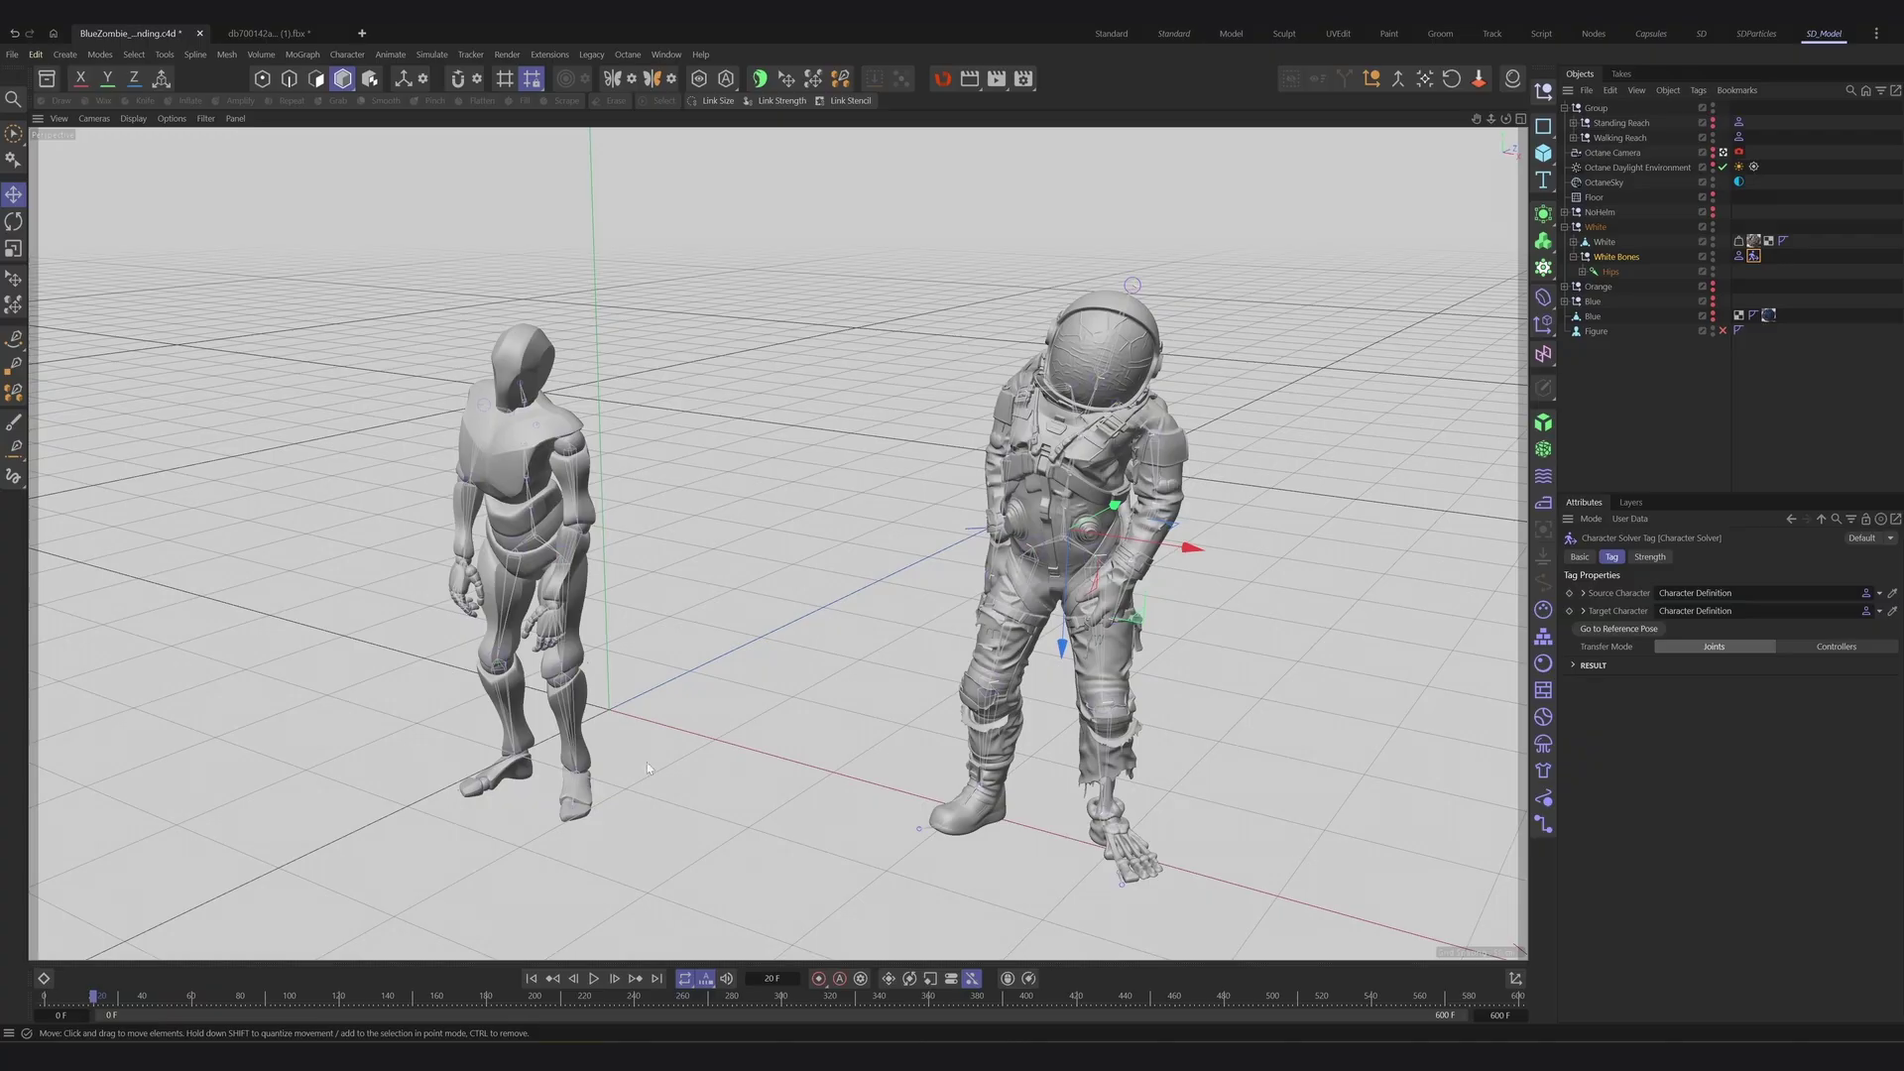
alt+drag(1012, 476, 1074, 451)
alt+right_drag(1075, 451, 1135, 425)
alt+drag(1135, 425, 987, 389)
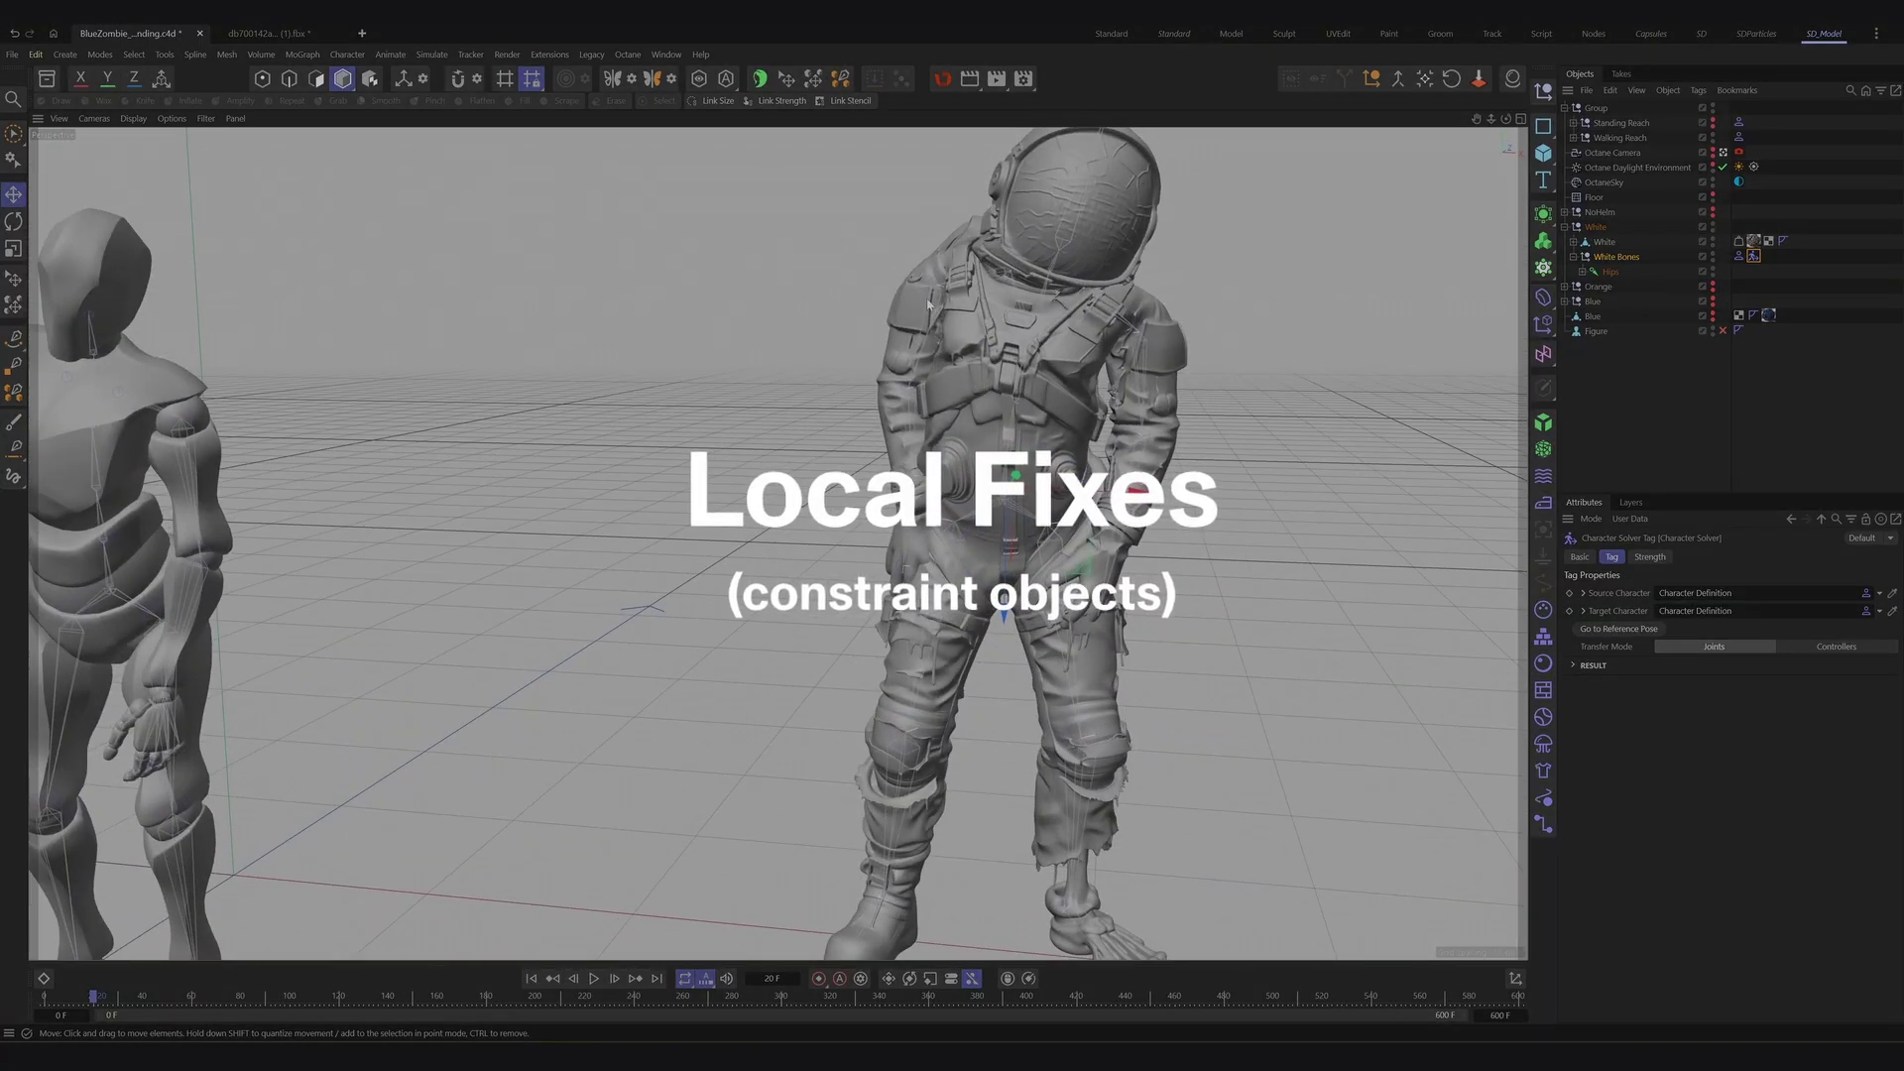
alt+middle_drag(400, 480, 640, 482)
alt+right_drag(640, 482, 606, 473)
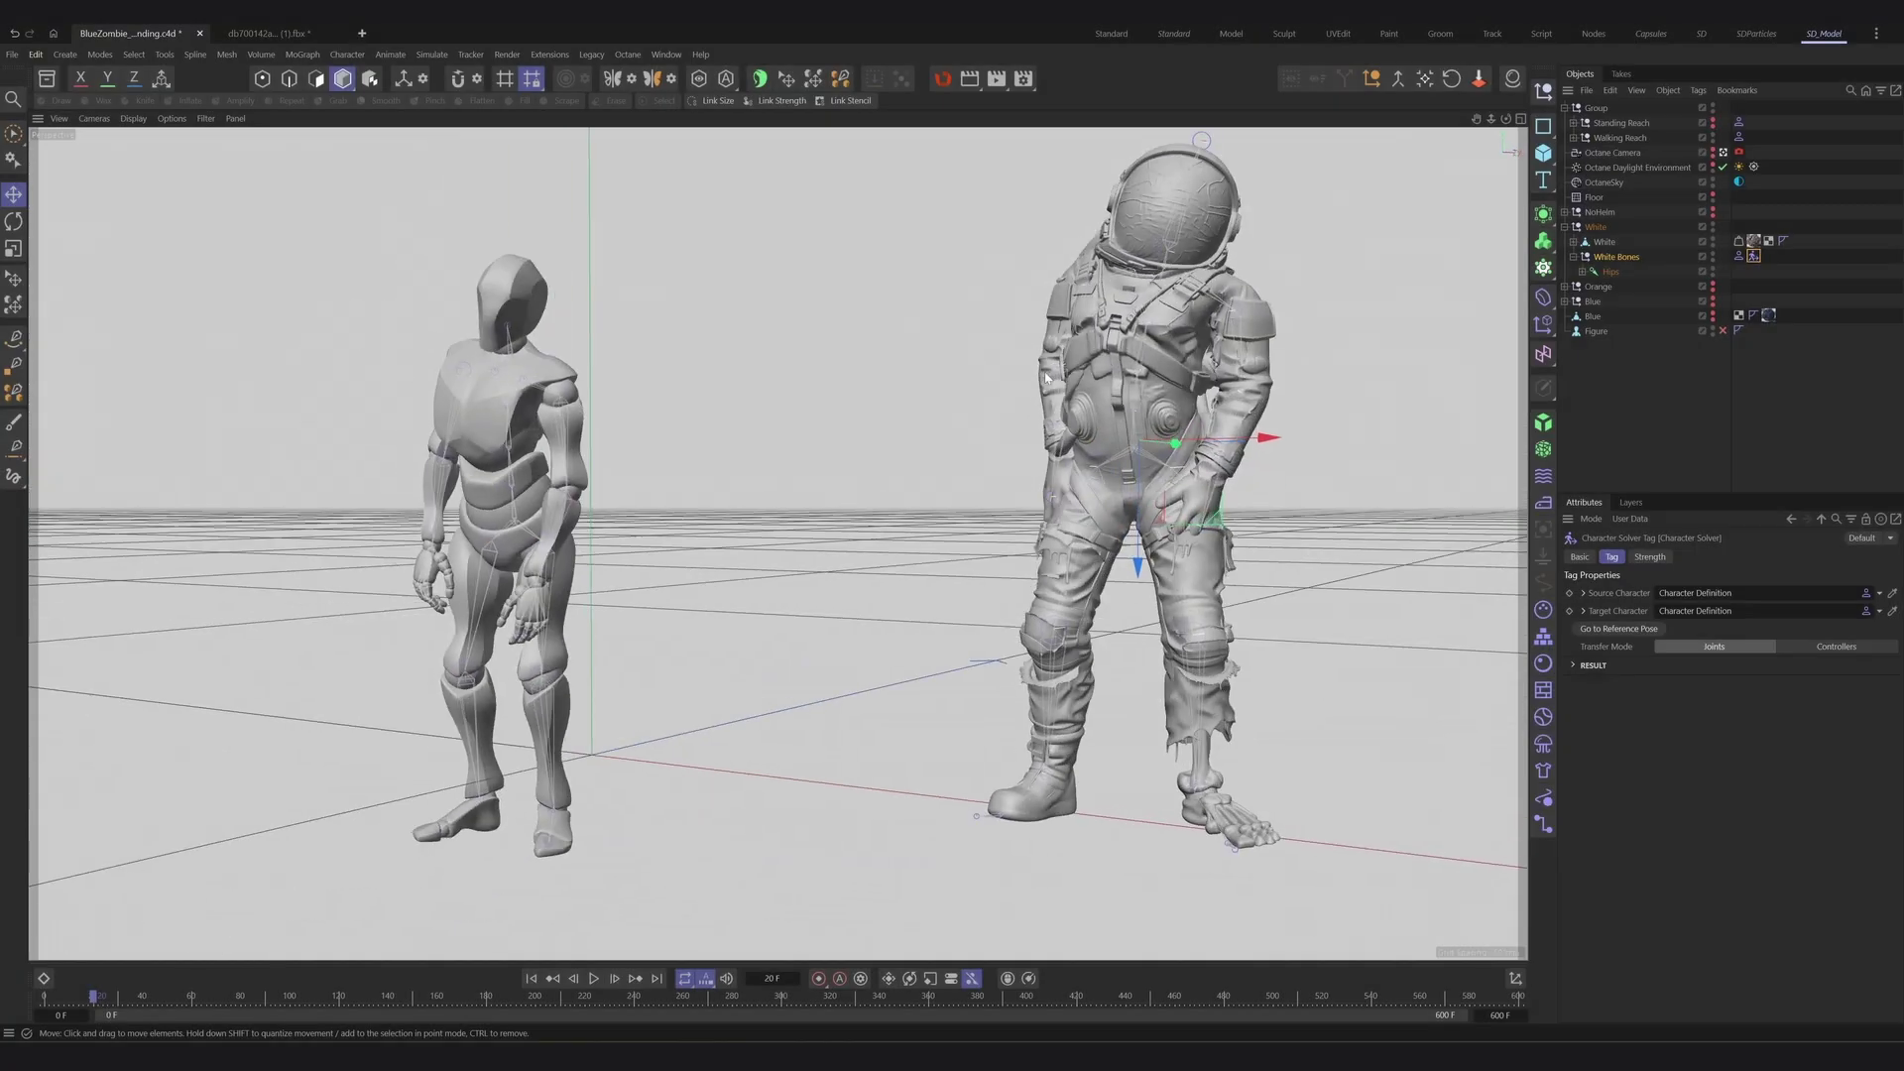
alt+right_drag(922, 427, 970, 410)
alt+drag(971, 410, 925, 352)
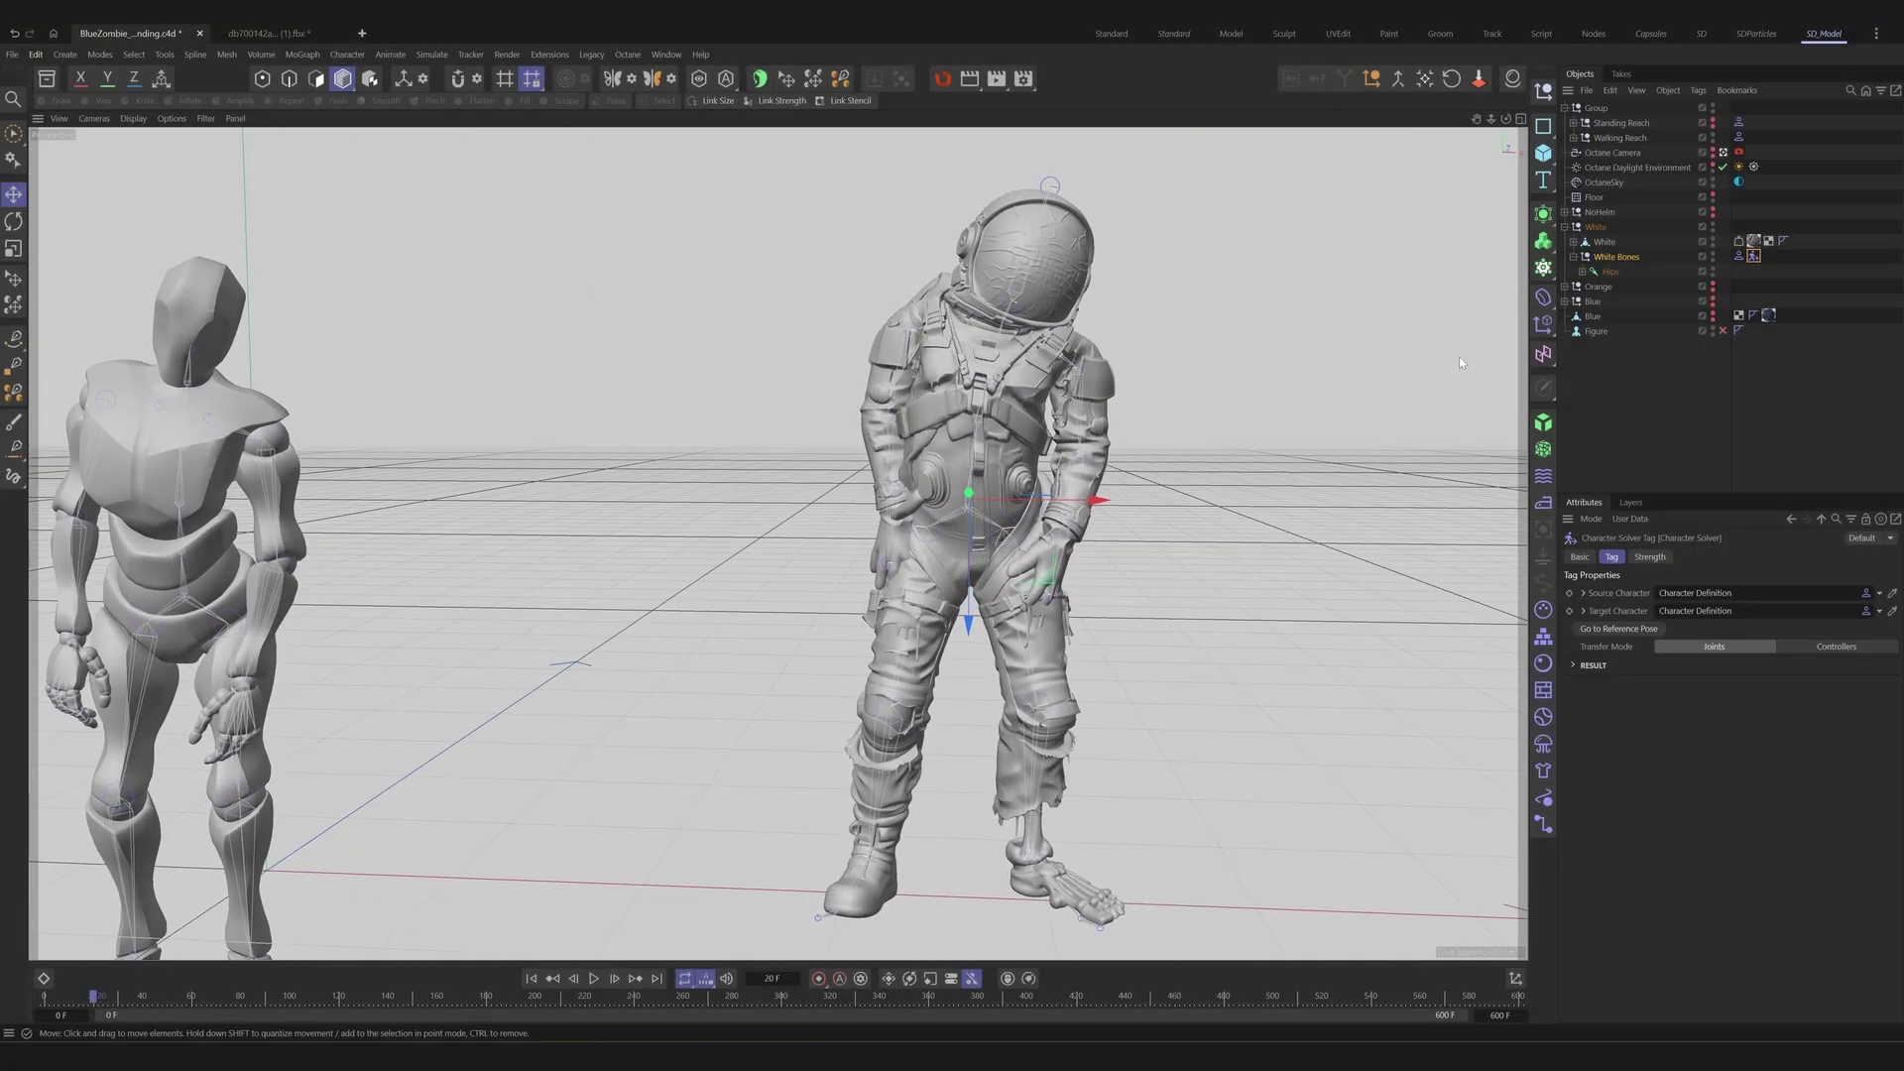
- Expand the full joint hierarchy under White Bones
click(1593, 259)
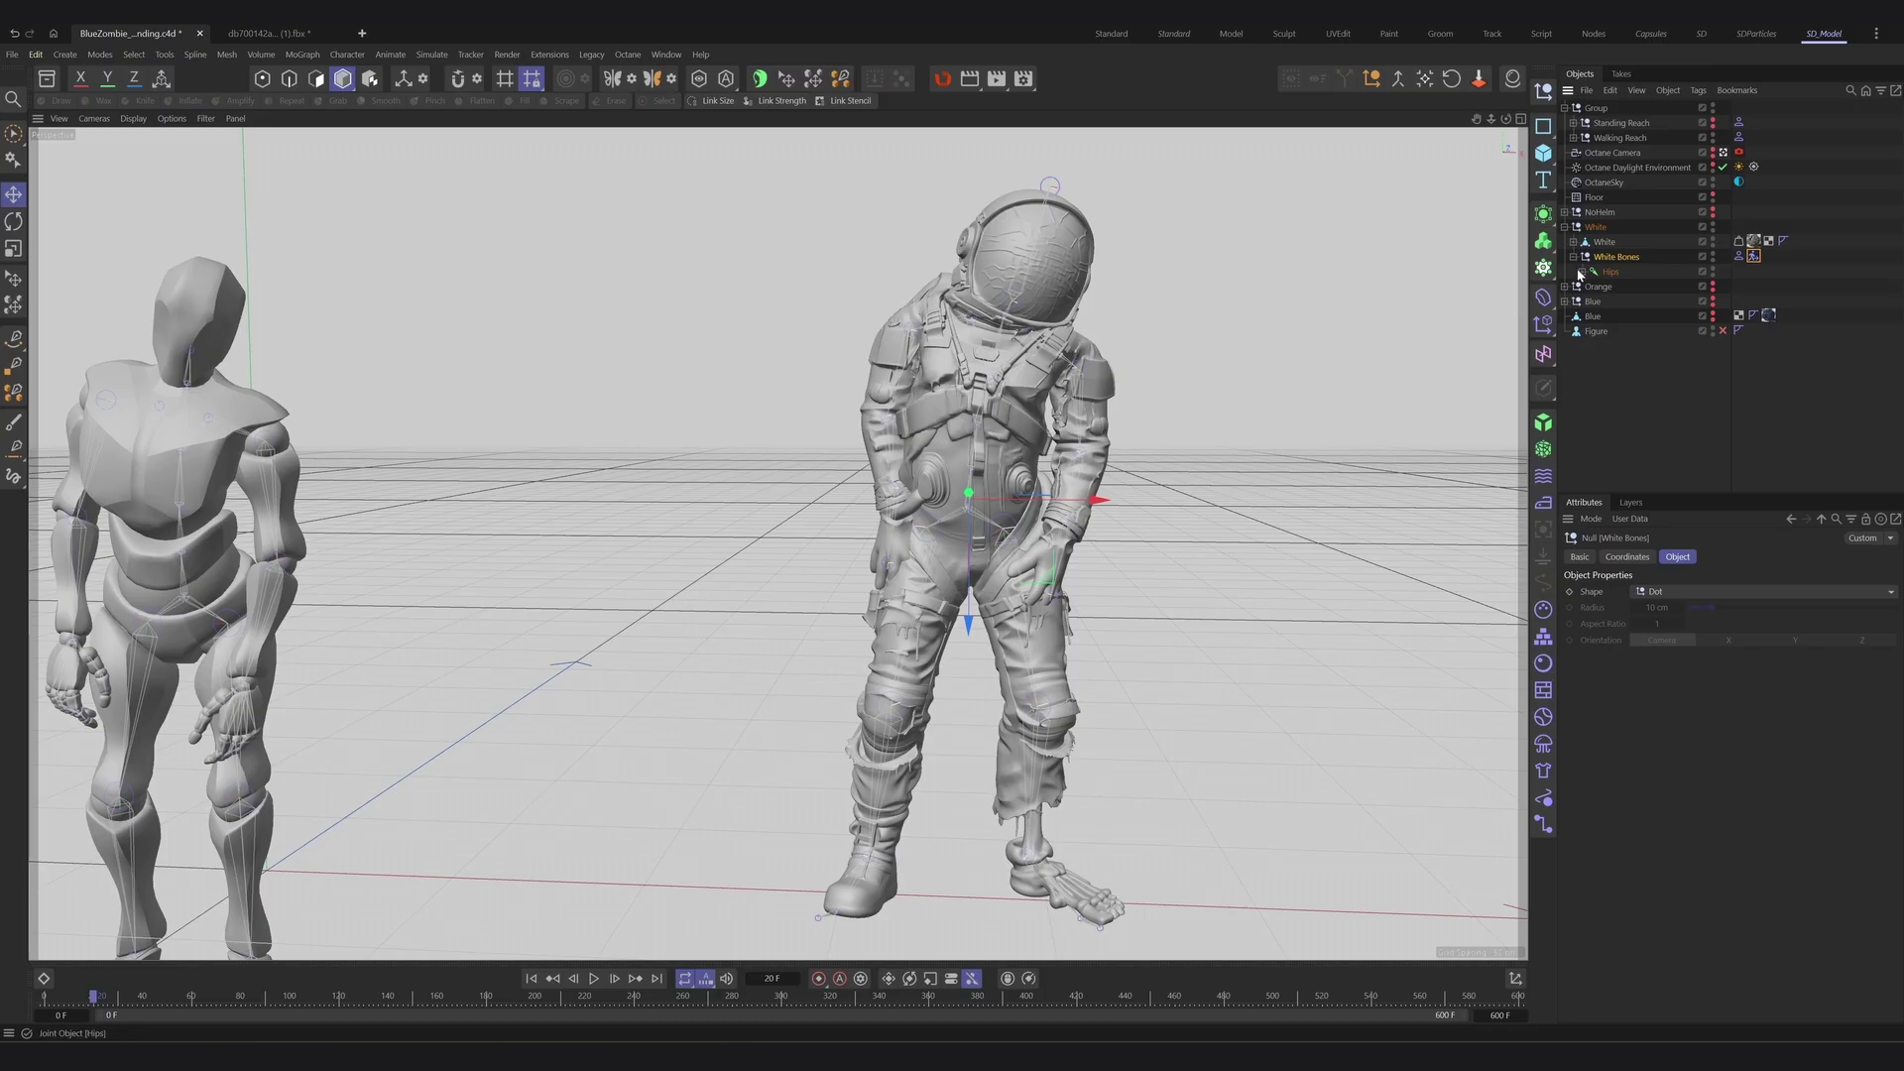
click(1581, 273)
ctrl+click(1590, 287)
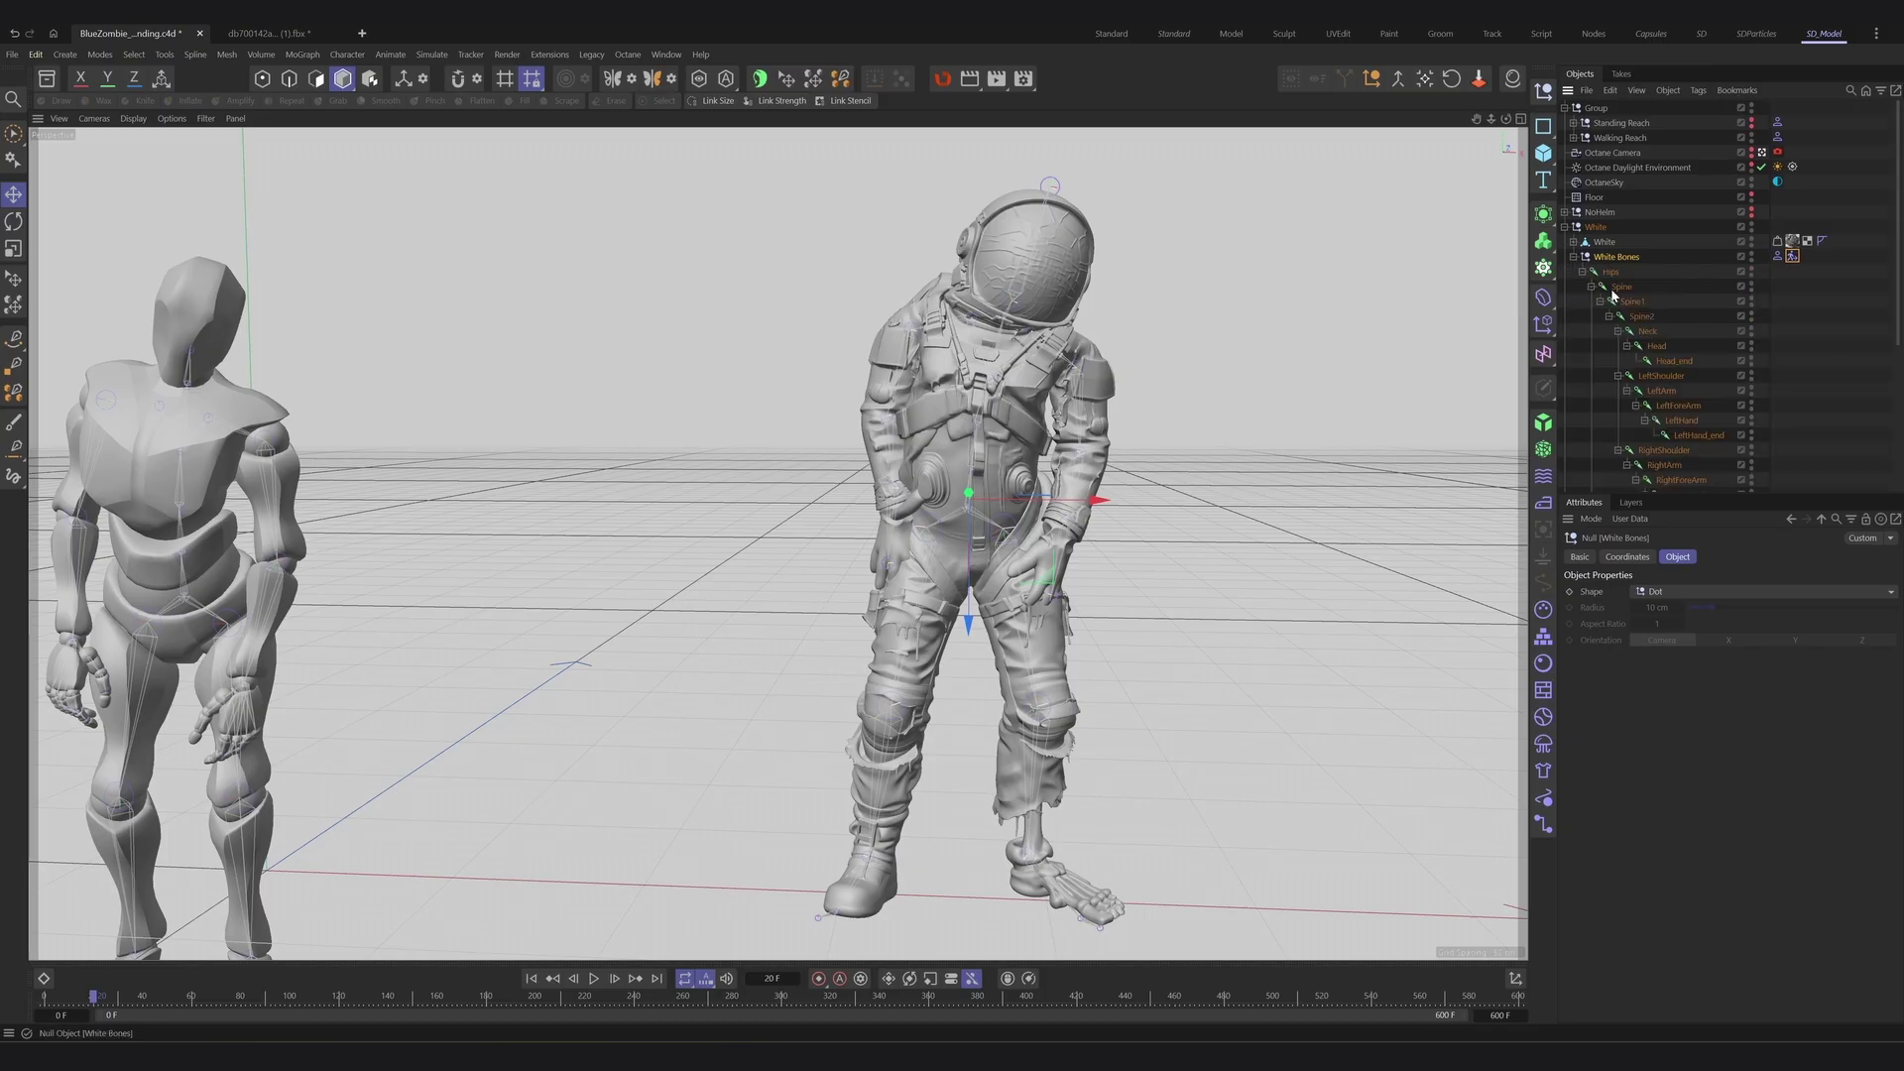
- Try to adjust the LeftShoulder joint directly, and undo the adjustment
click(1662, 376)
alt+drag(1170, 407, 1052, 364)
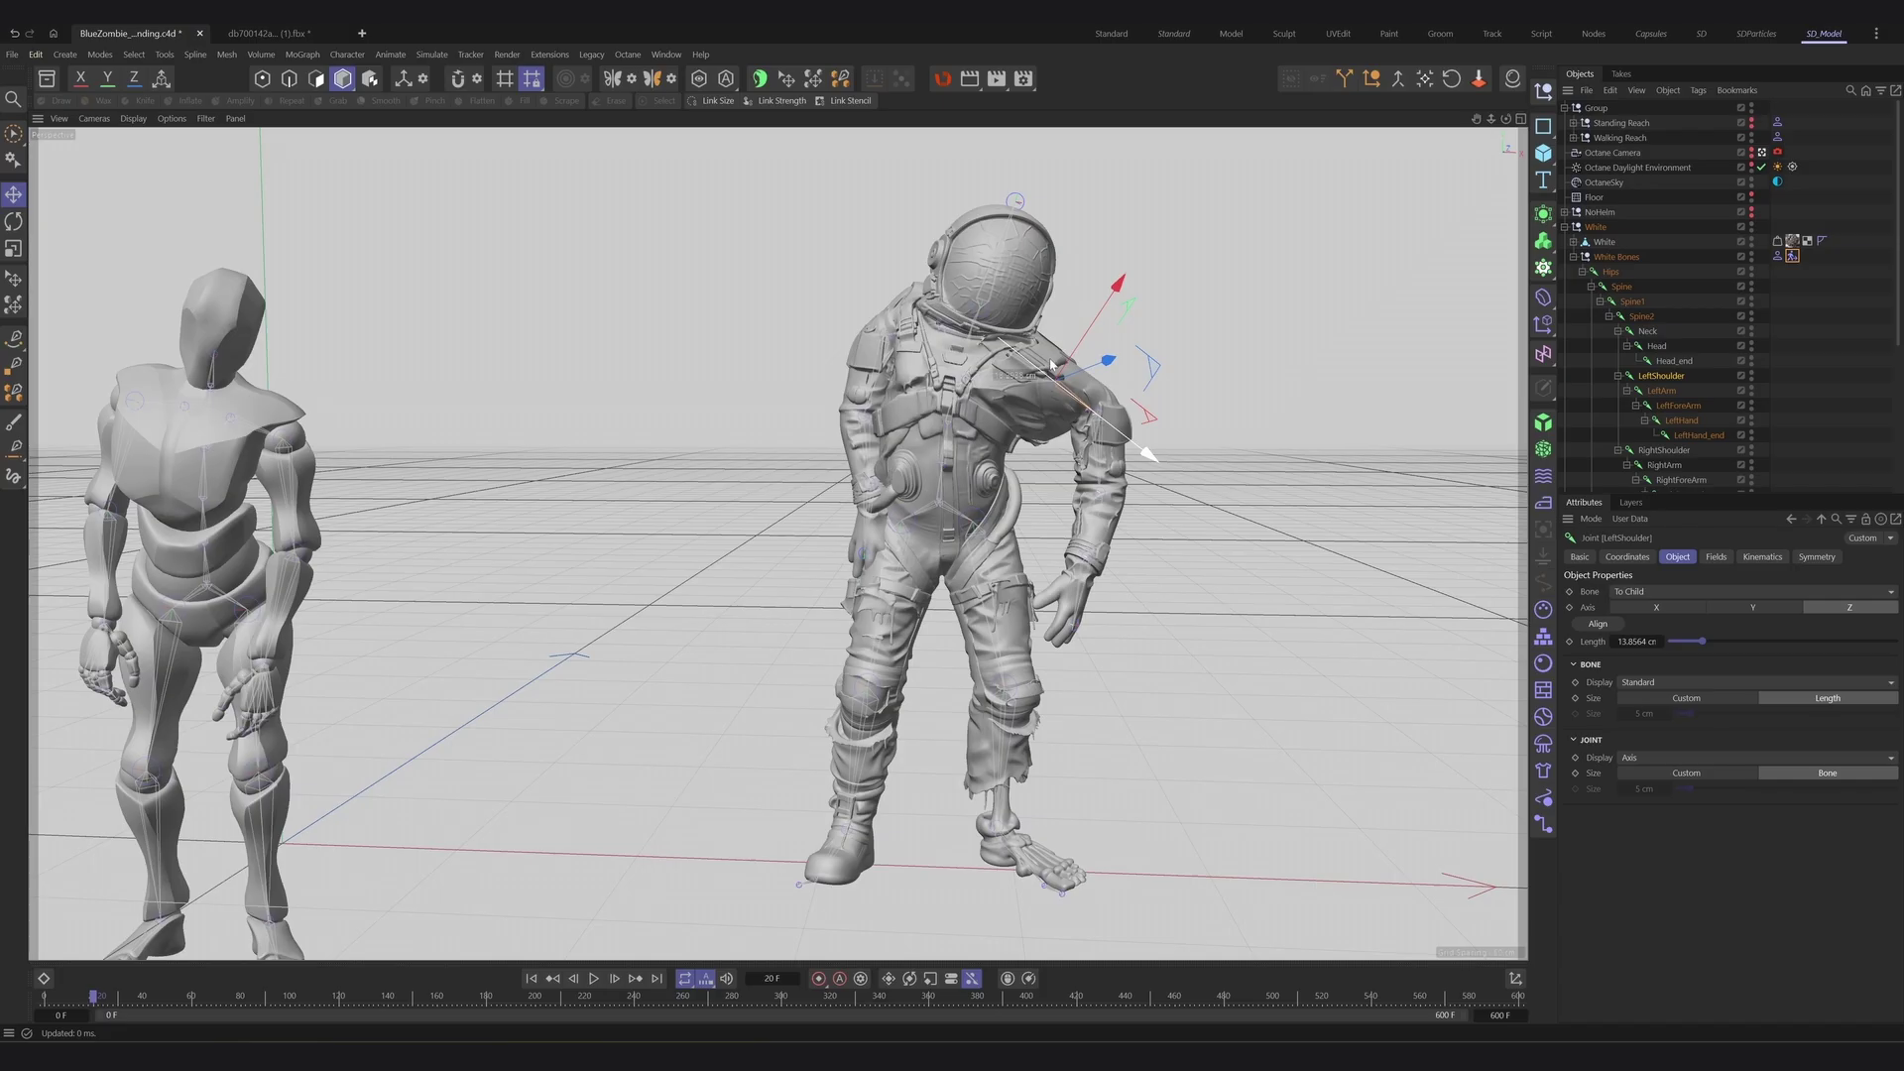
key(ctrl+z)
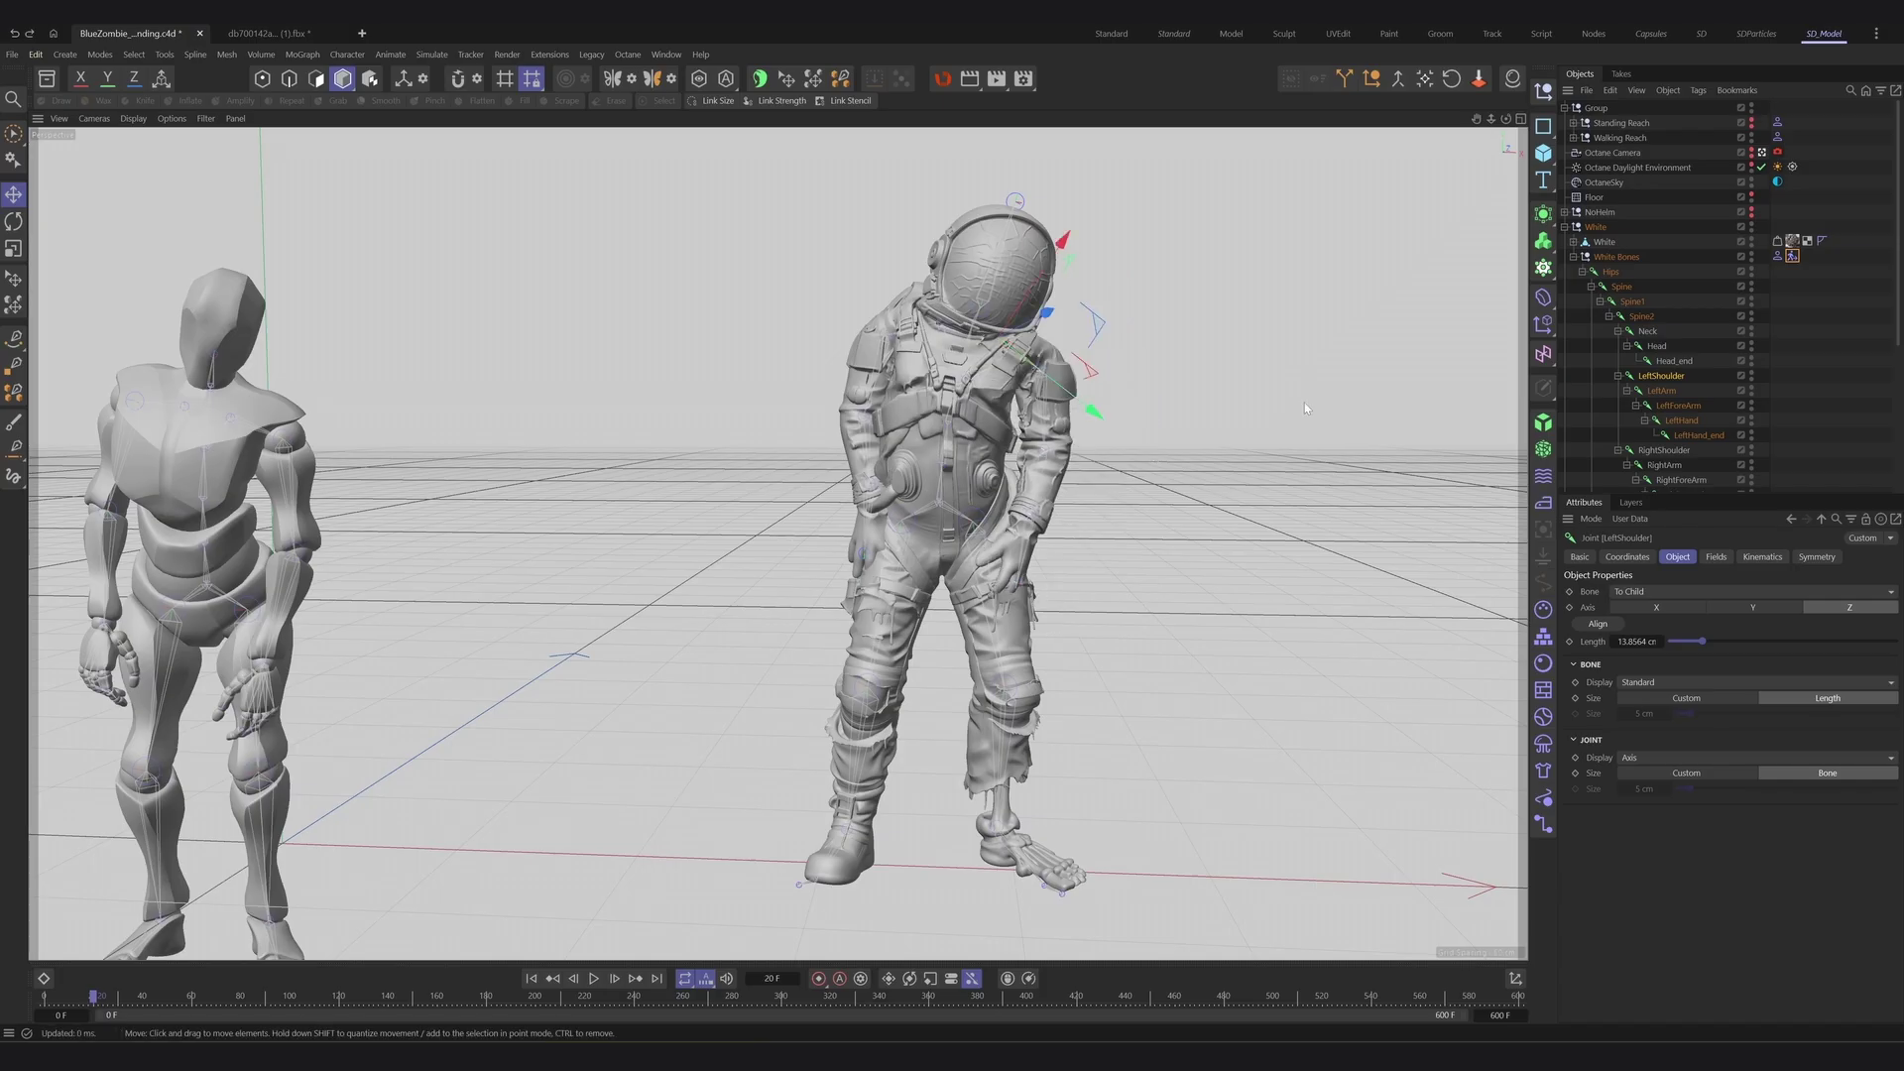
- Convert the LeftShoulder and RightShoulder joints to nulls and place each null directly below its matching joint
click(1619, 450)
click(1617, 376)
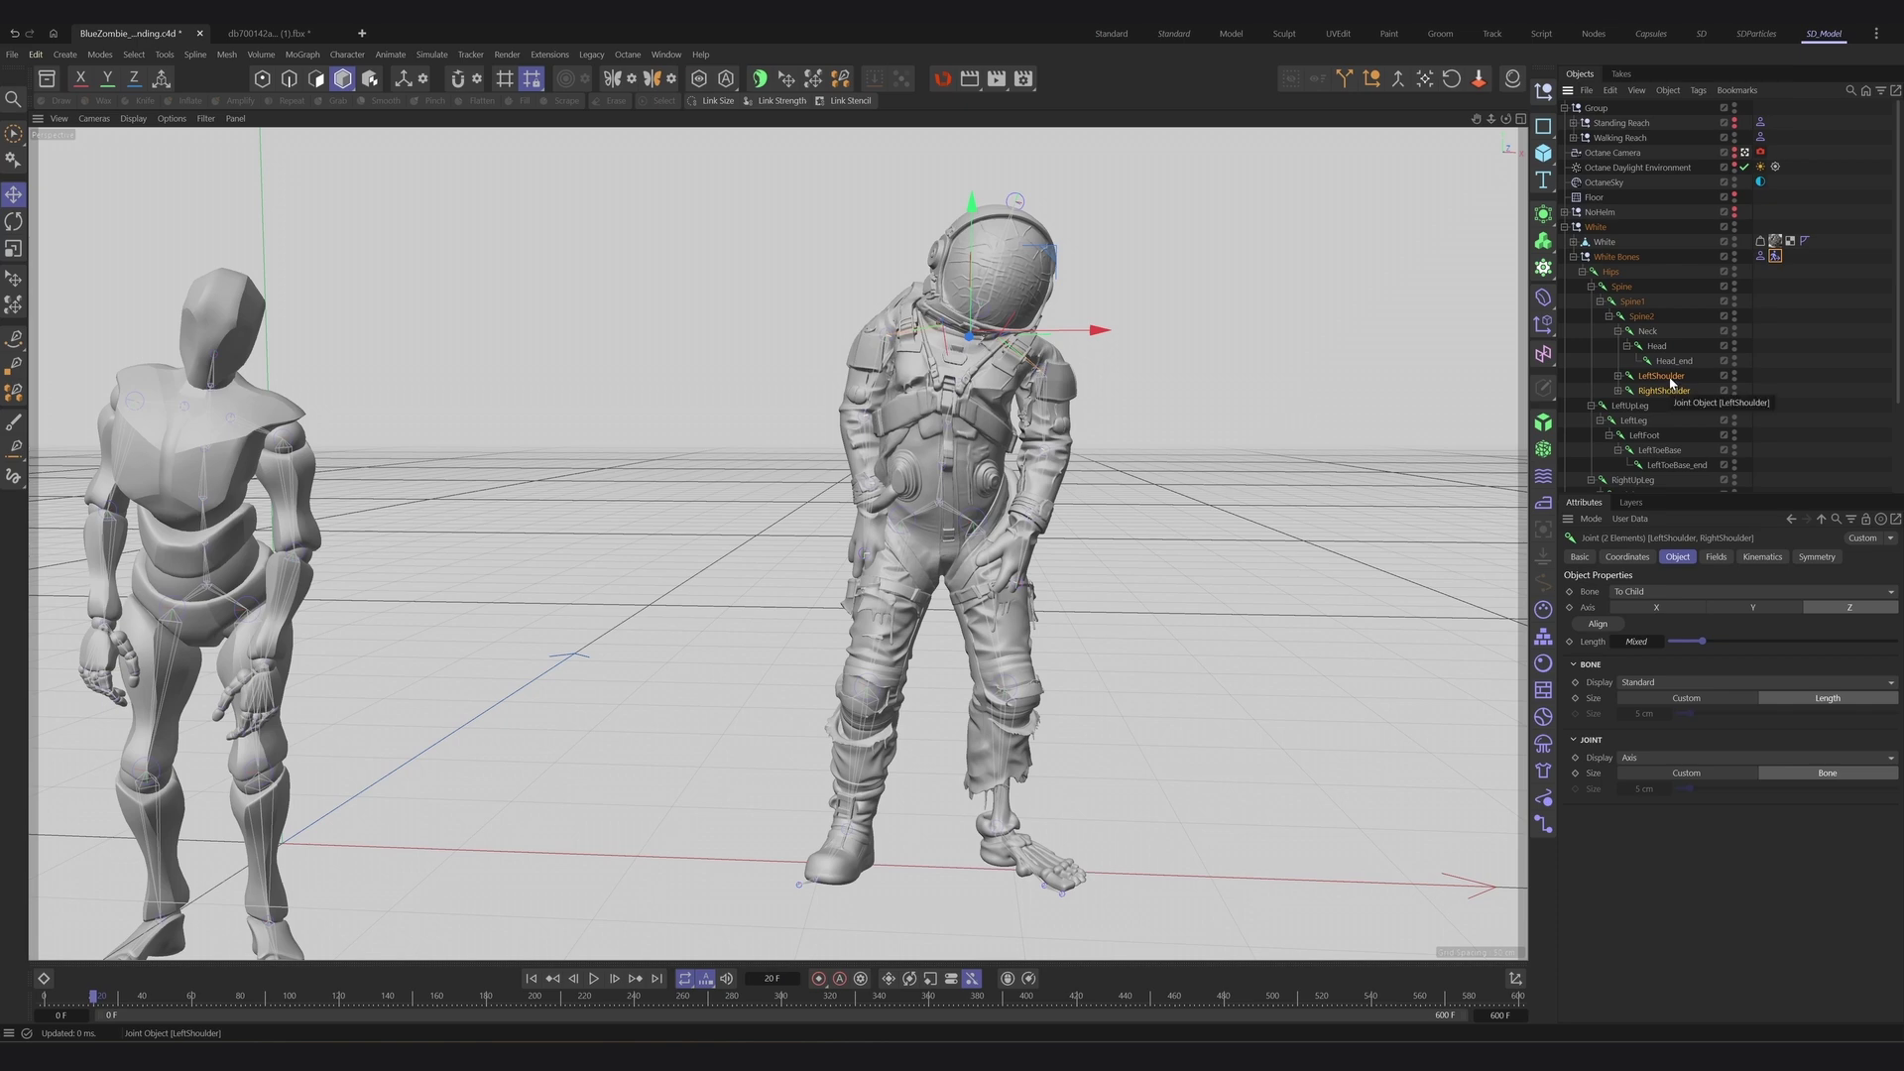
click(348, 54)
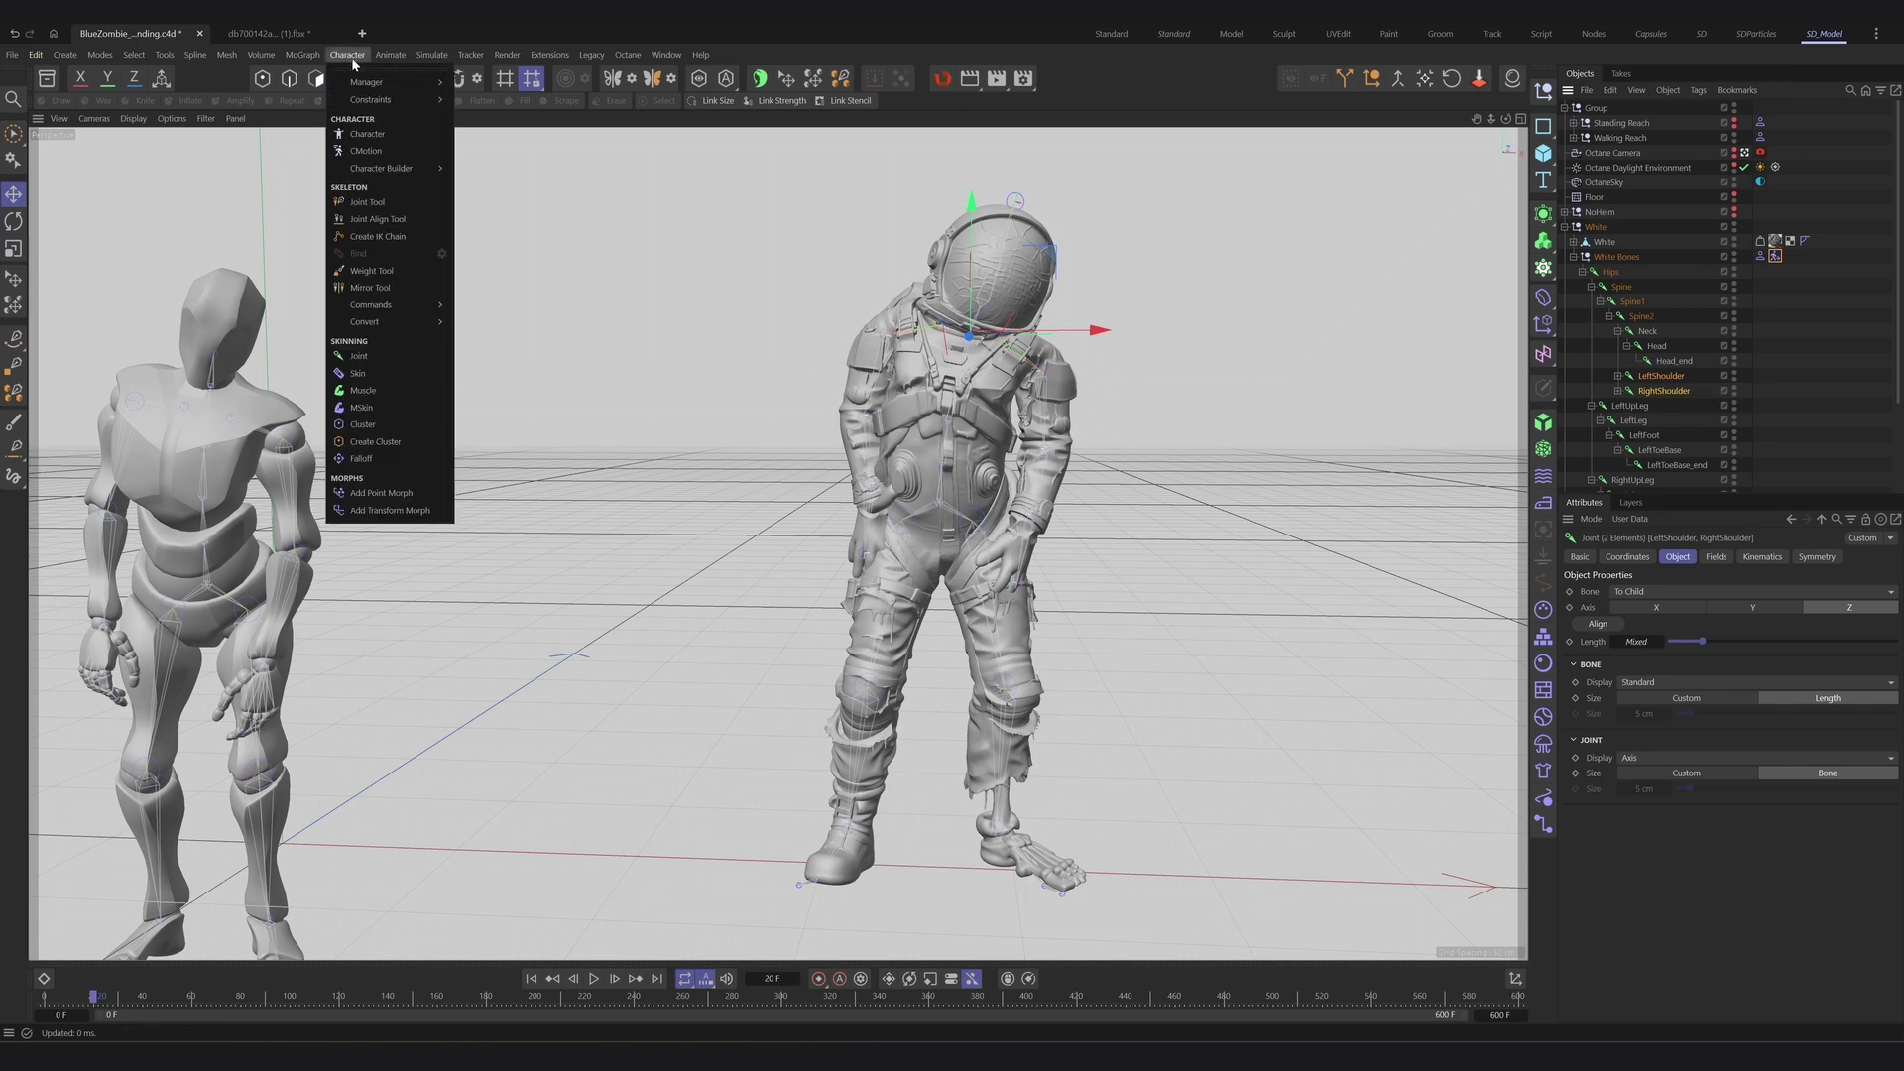
mouse_move(395, 309)
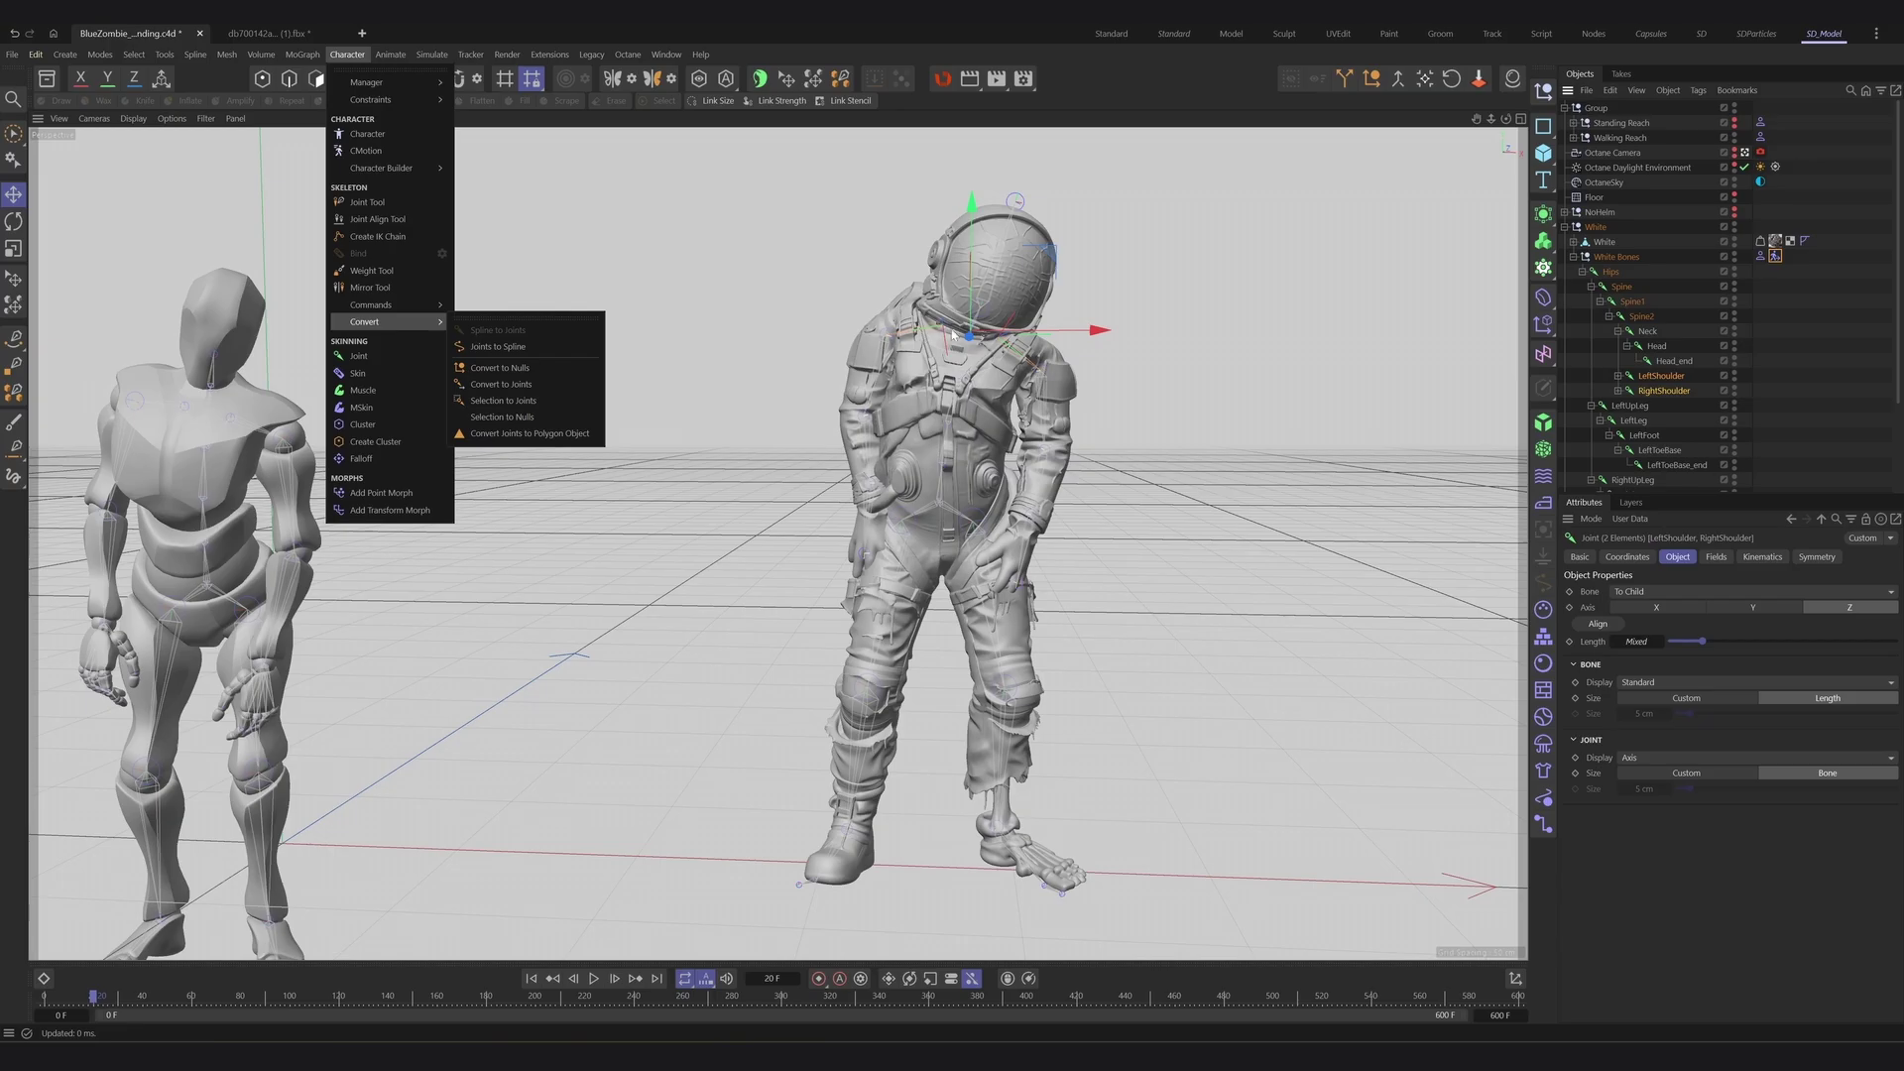
click(1372, 82)
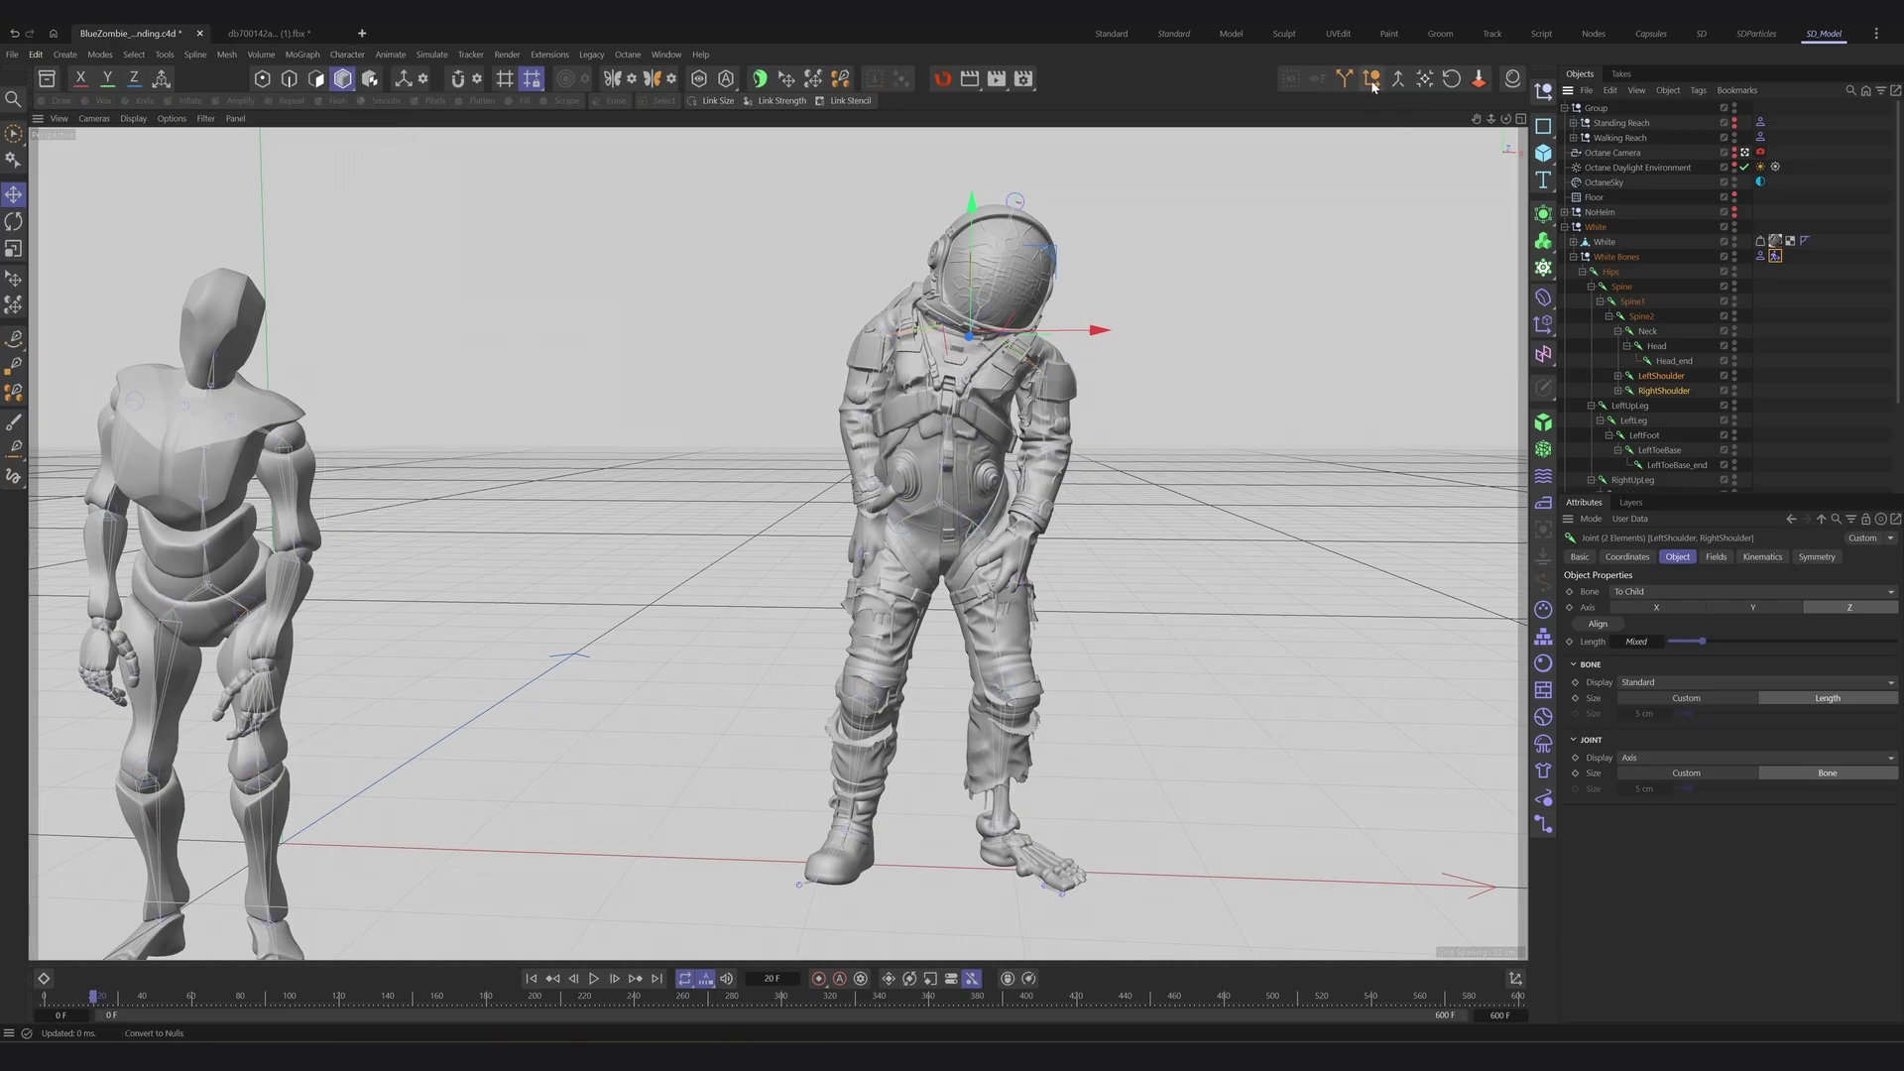
click(1372, 81)
click(1683, 405)
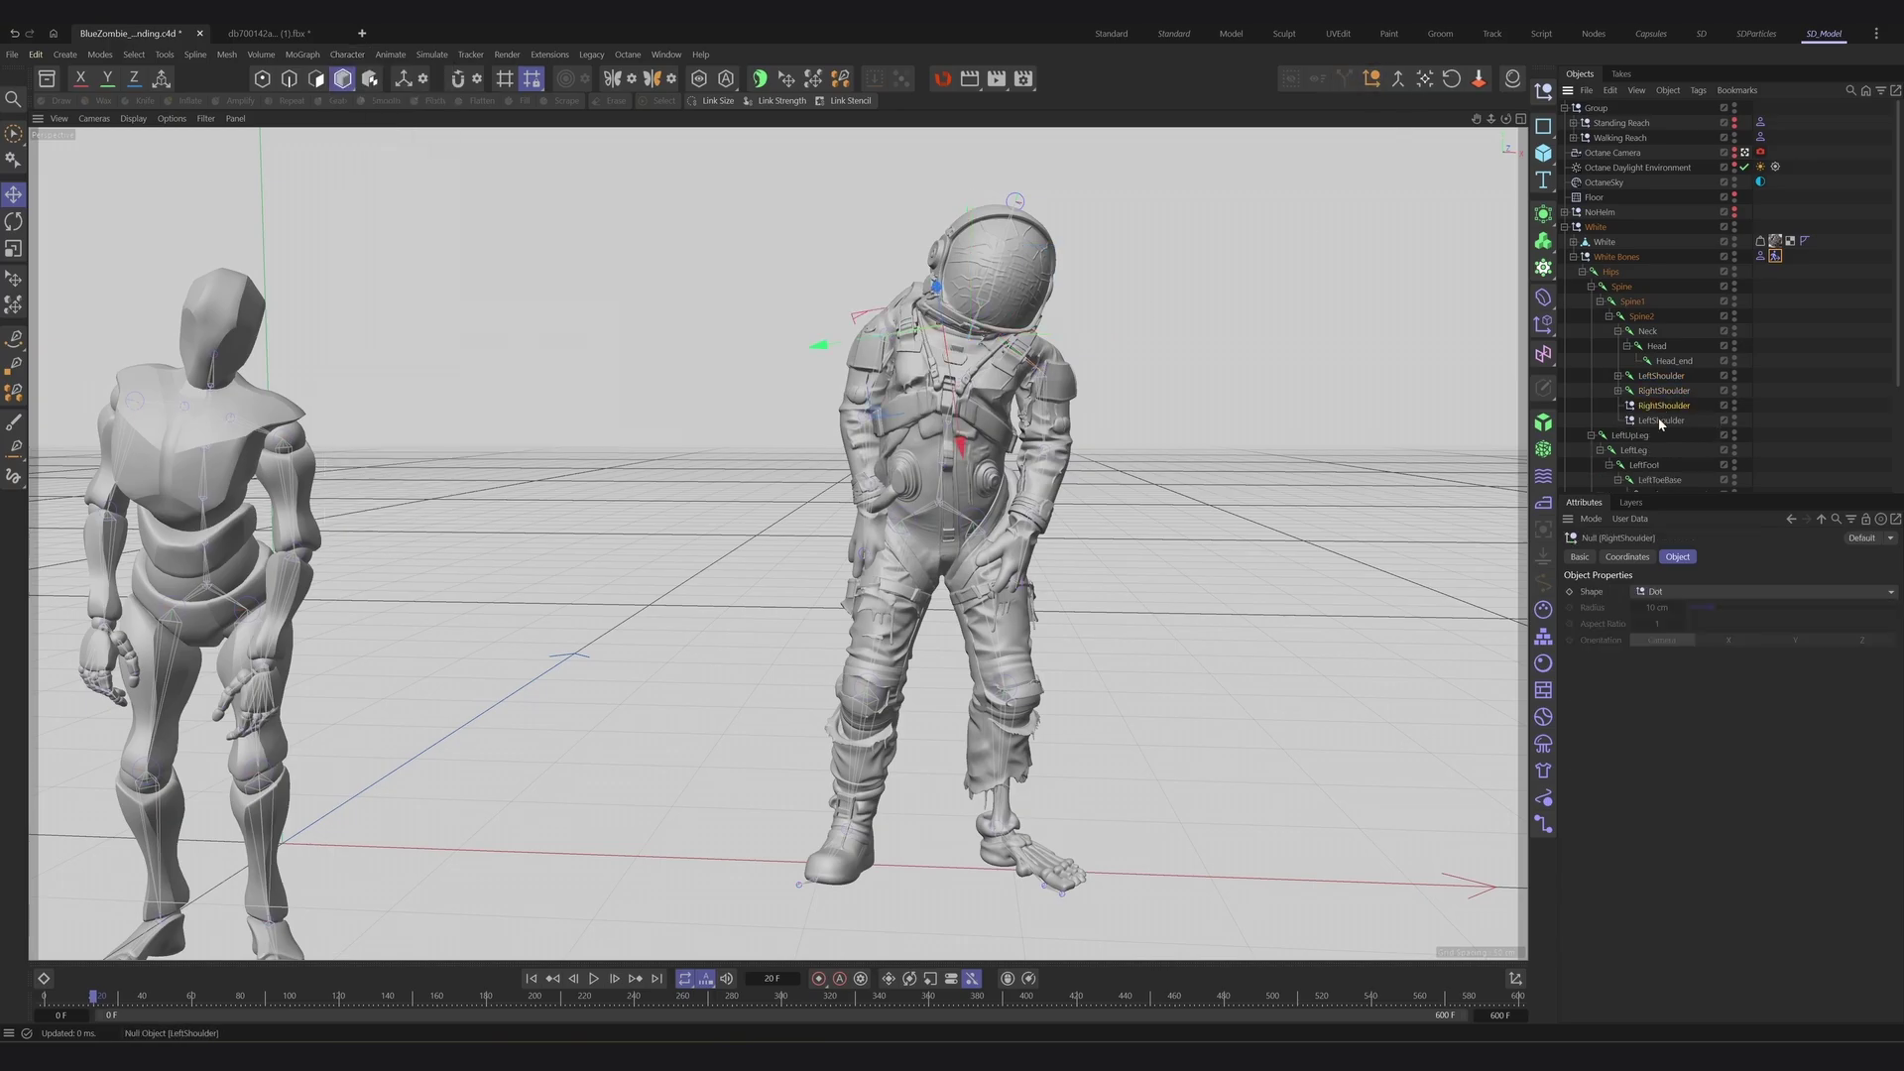
drag(1671, 392, 1672, 393)
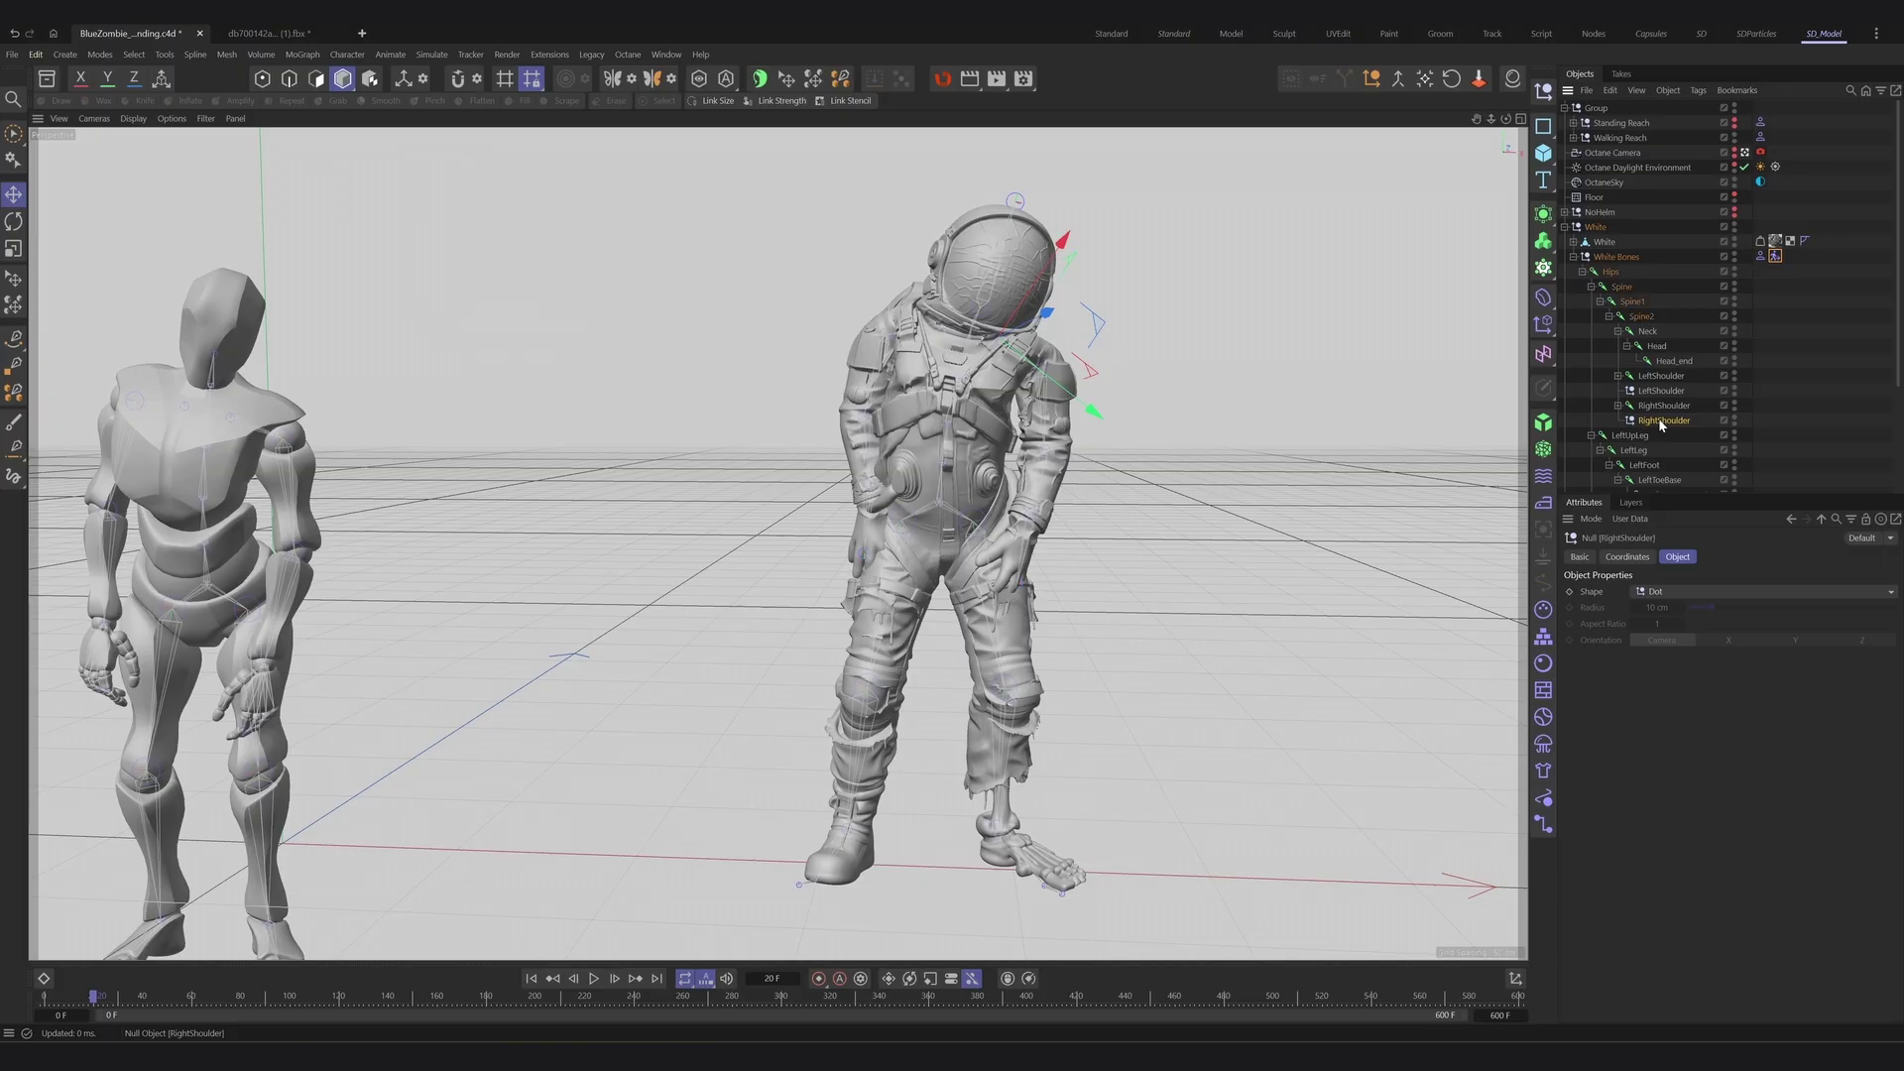
- Add Constraint tags to the LeftShoulder and RightShoulder joints at Expression priority 499, enabling Transform with Maintain Original
click(1665, 393)
click(1674, 379)
right_click(1672, 408)
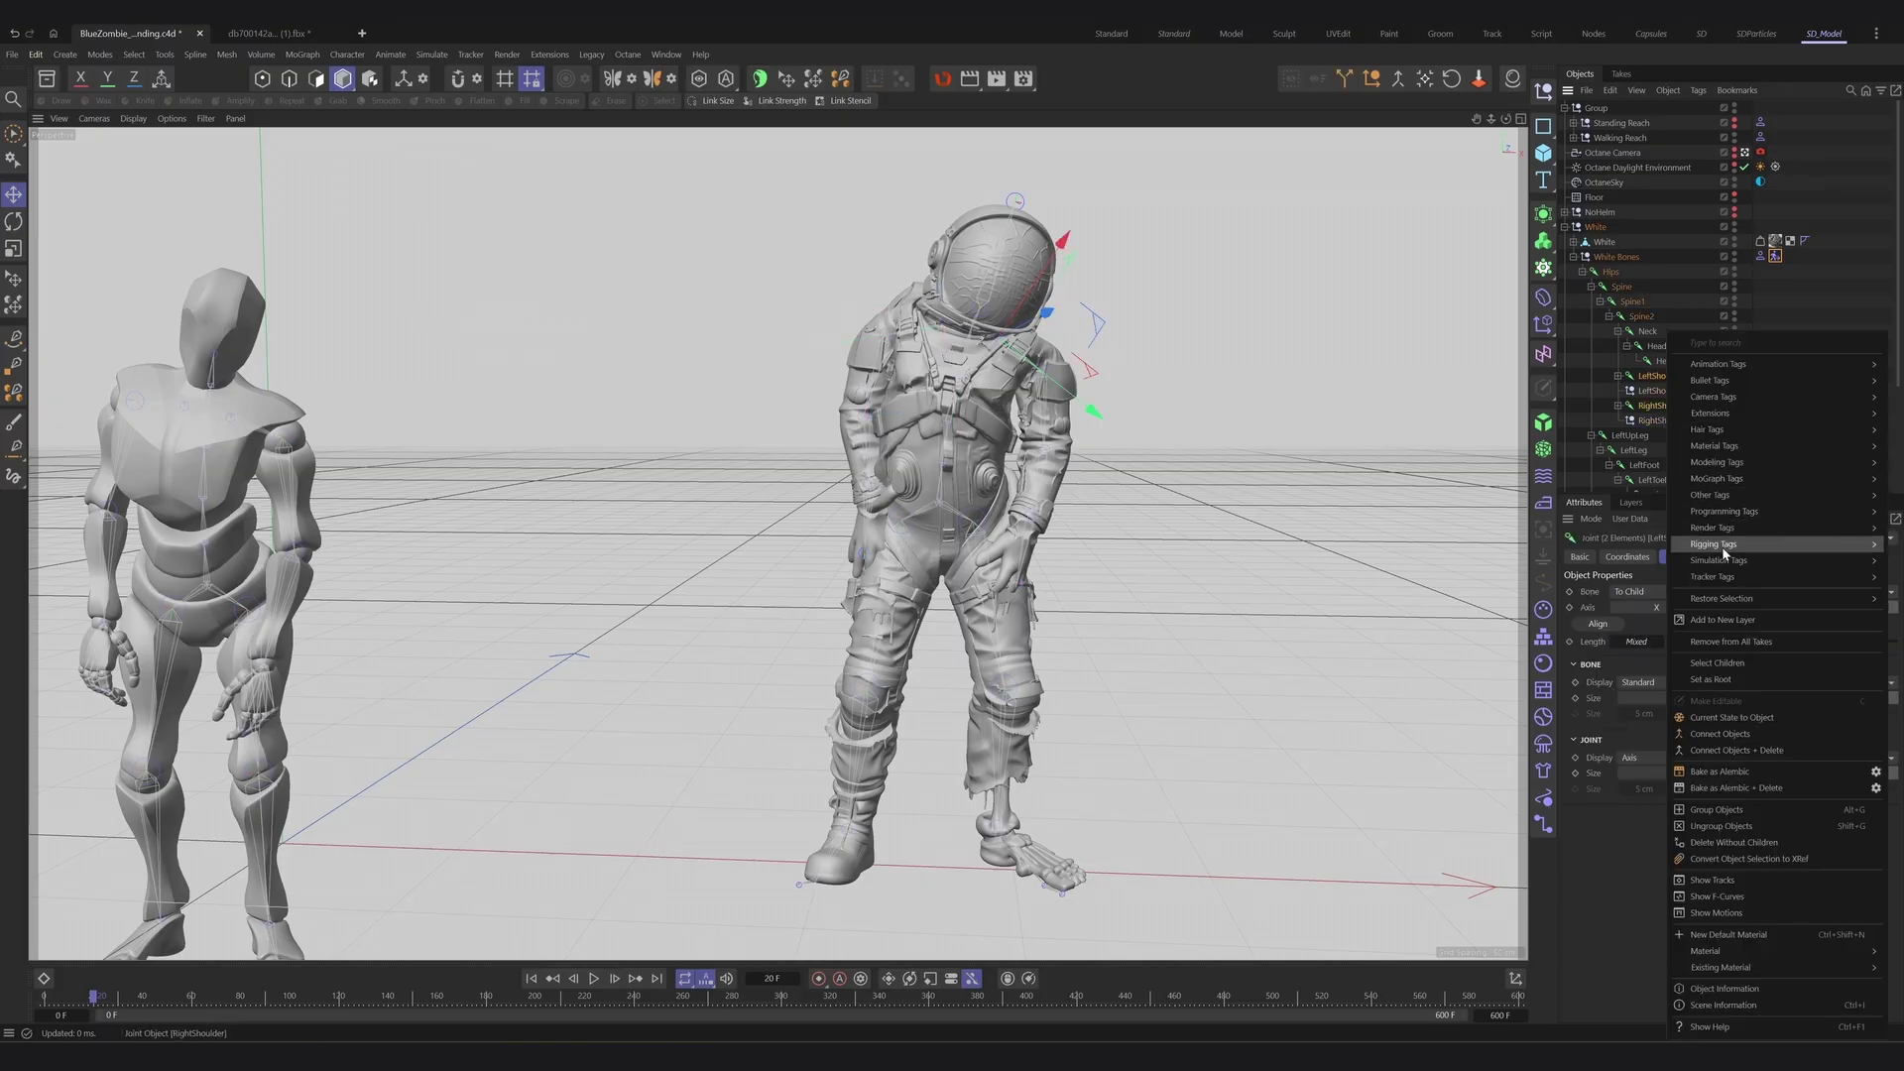
mouse_move(1725, 544)
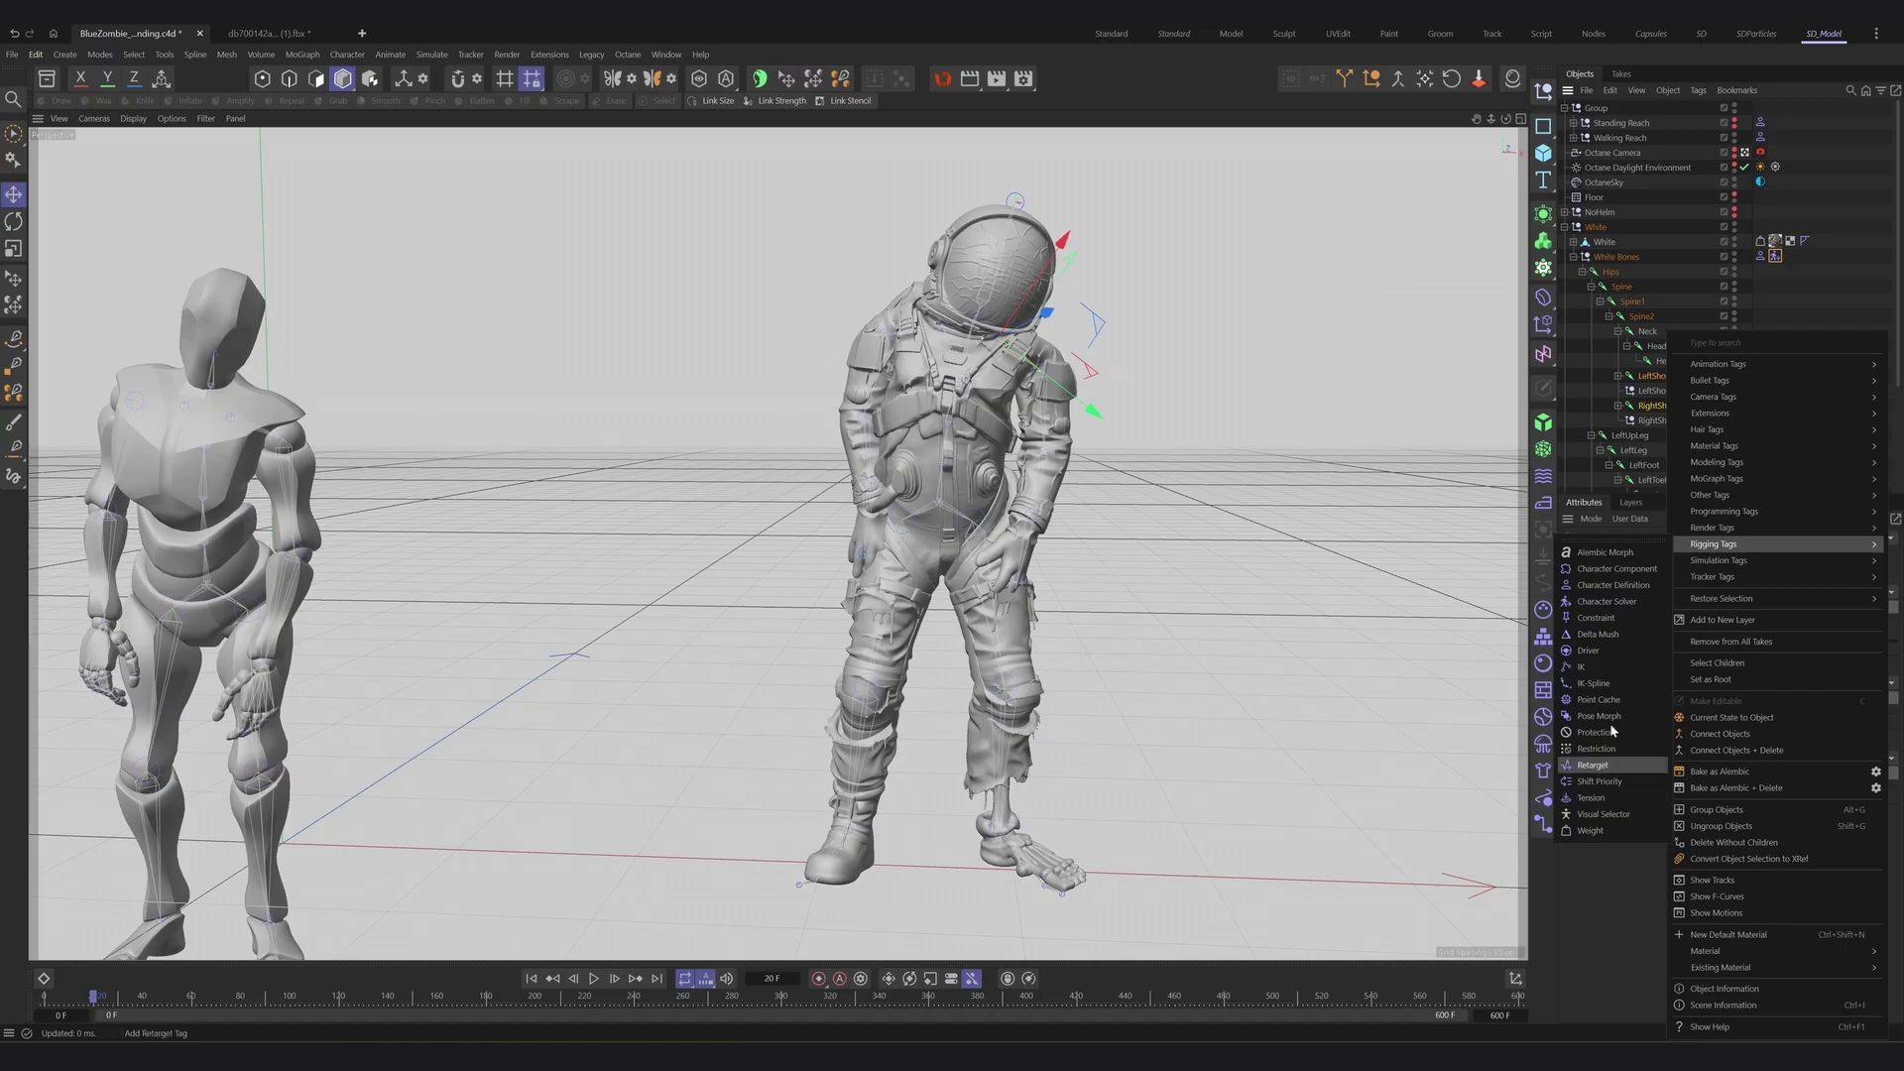
click(1610, 617)
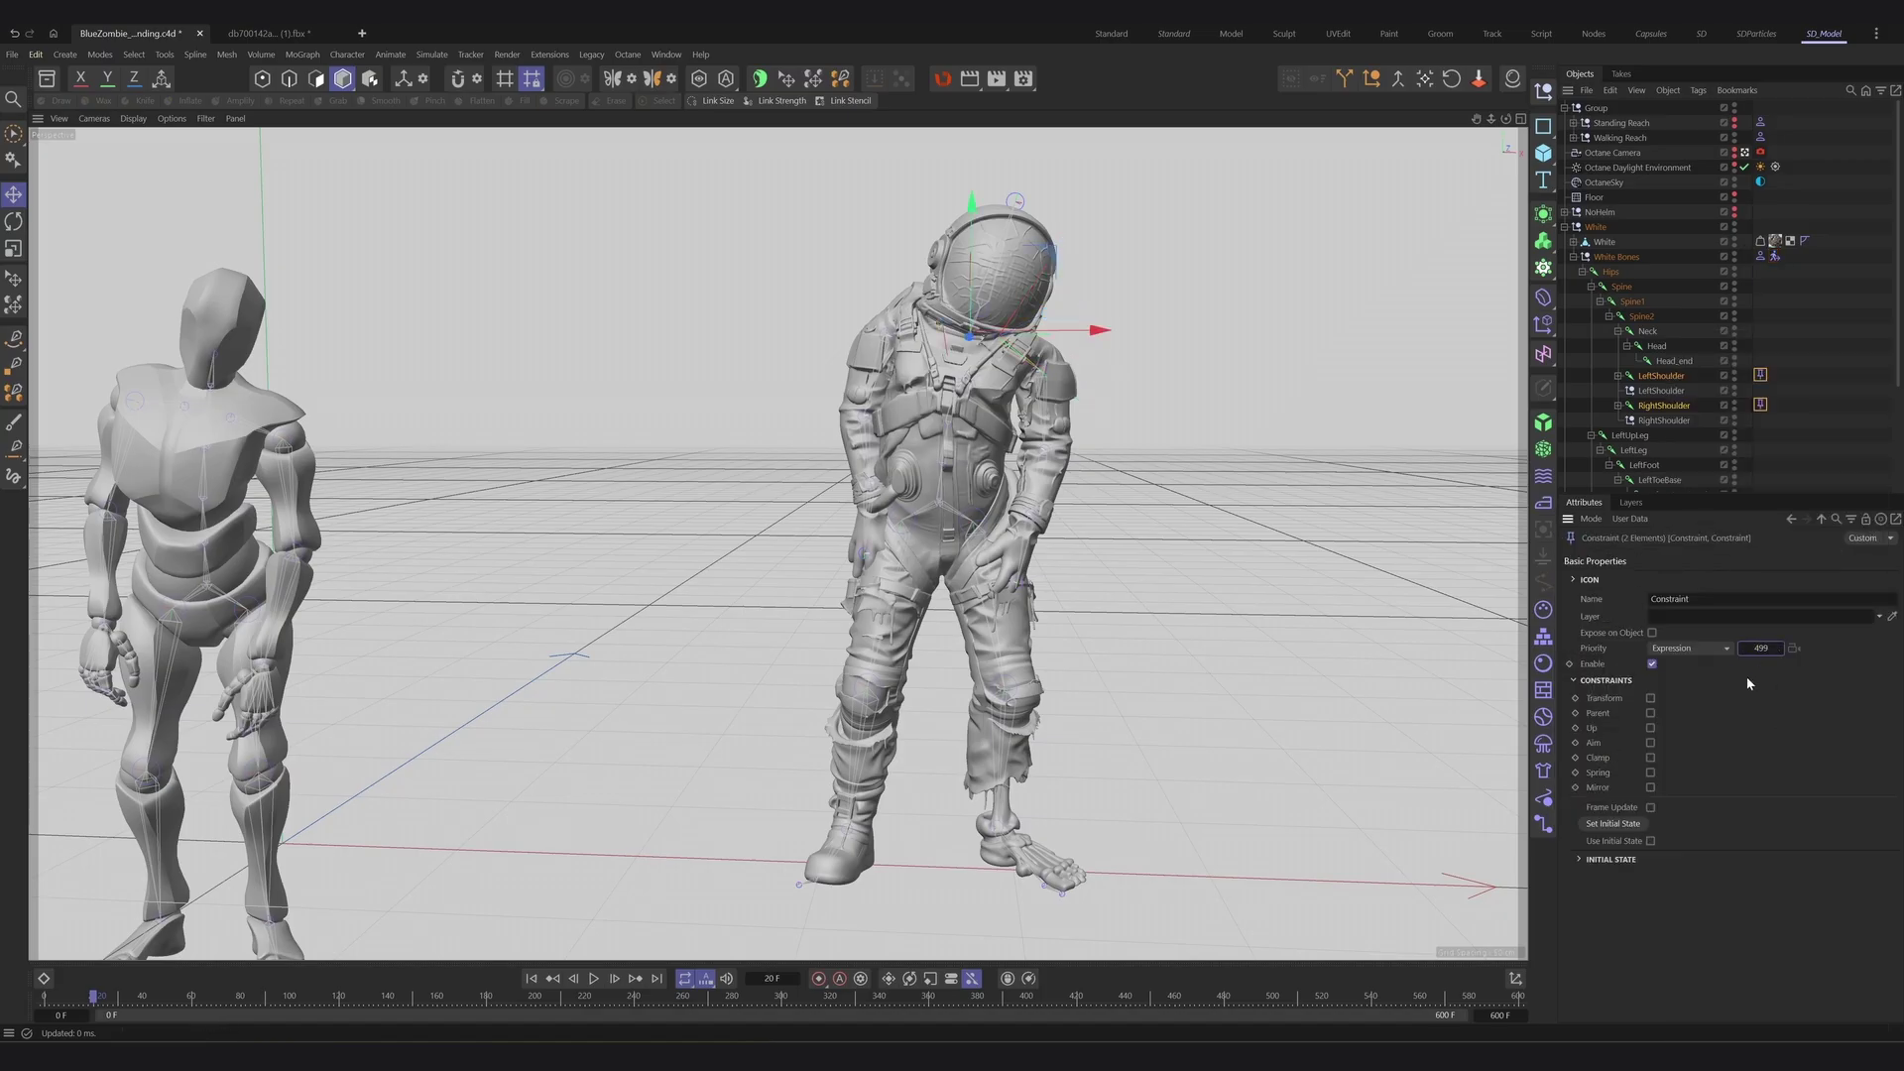
click(1650, 699)
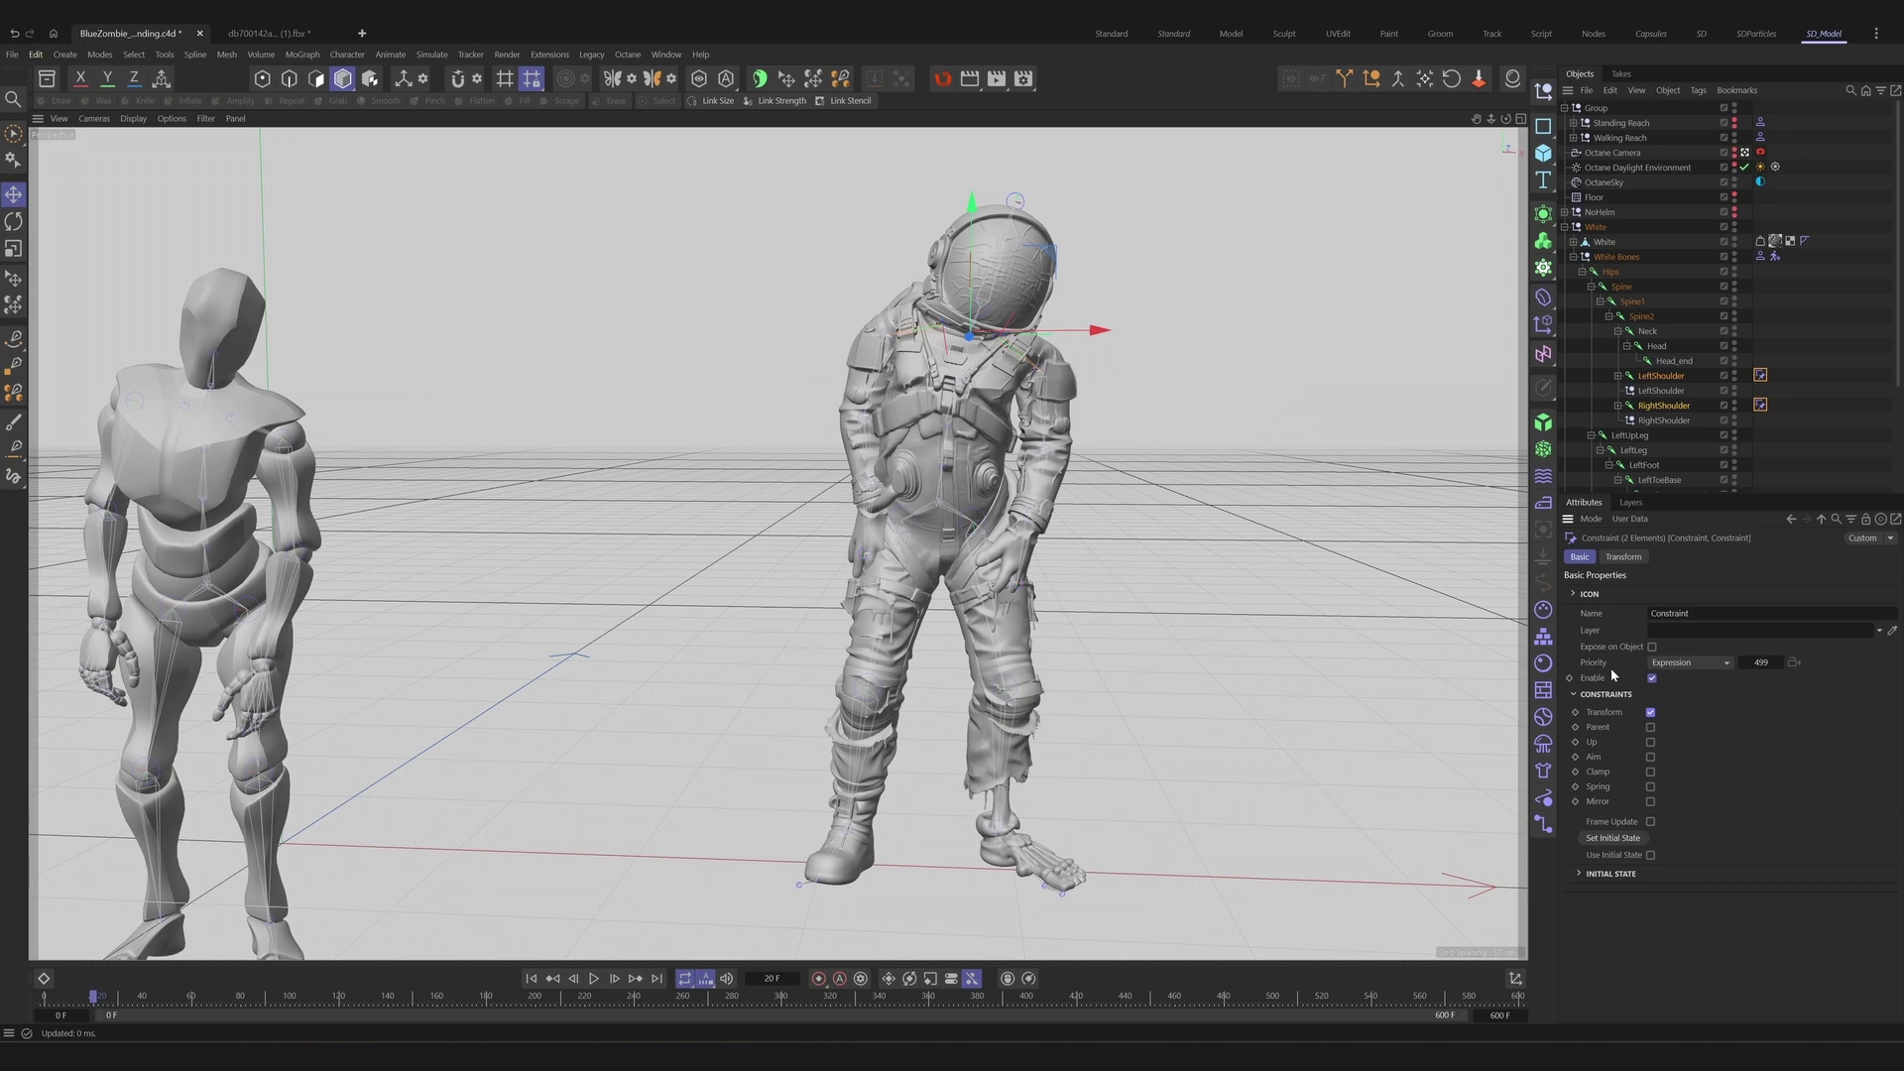
click(1623, 556)
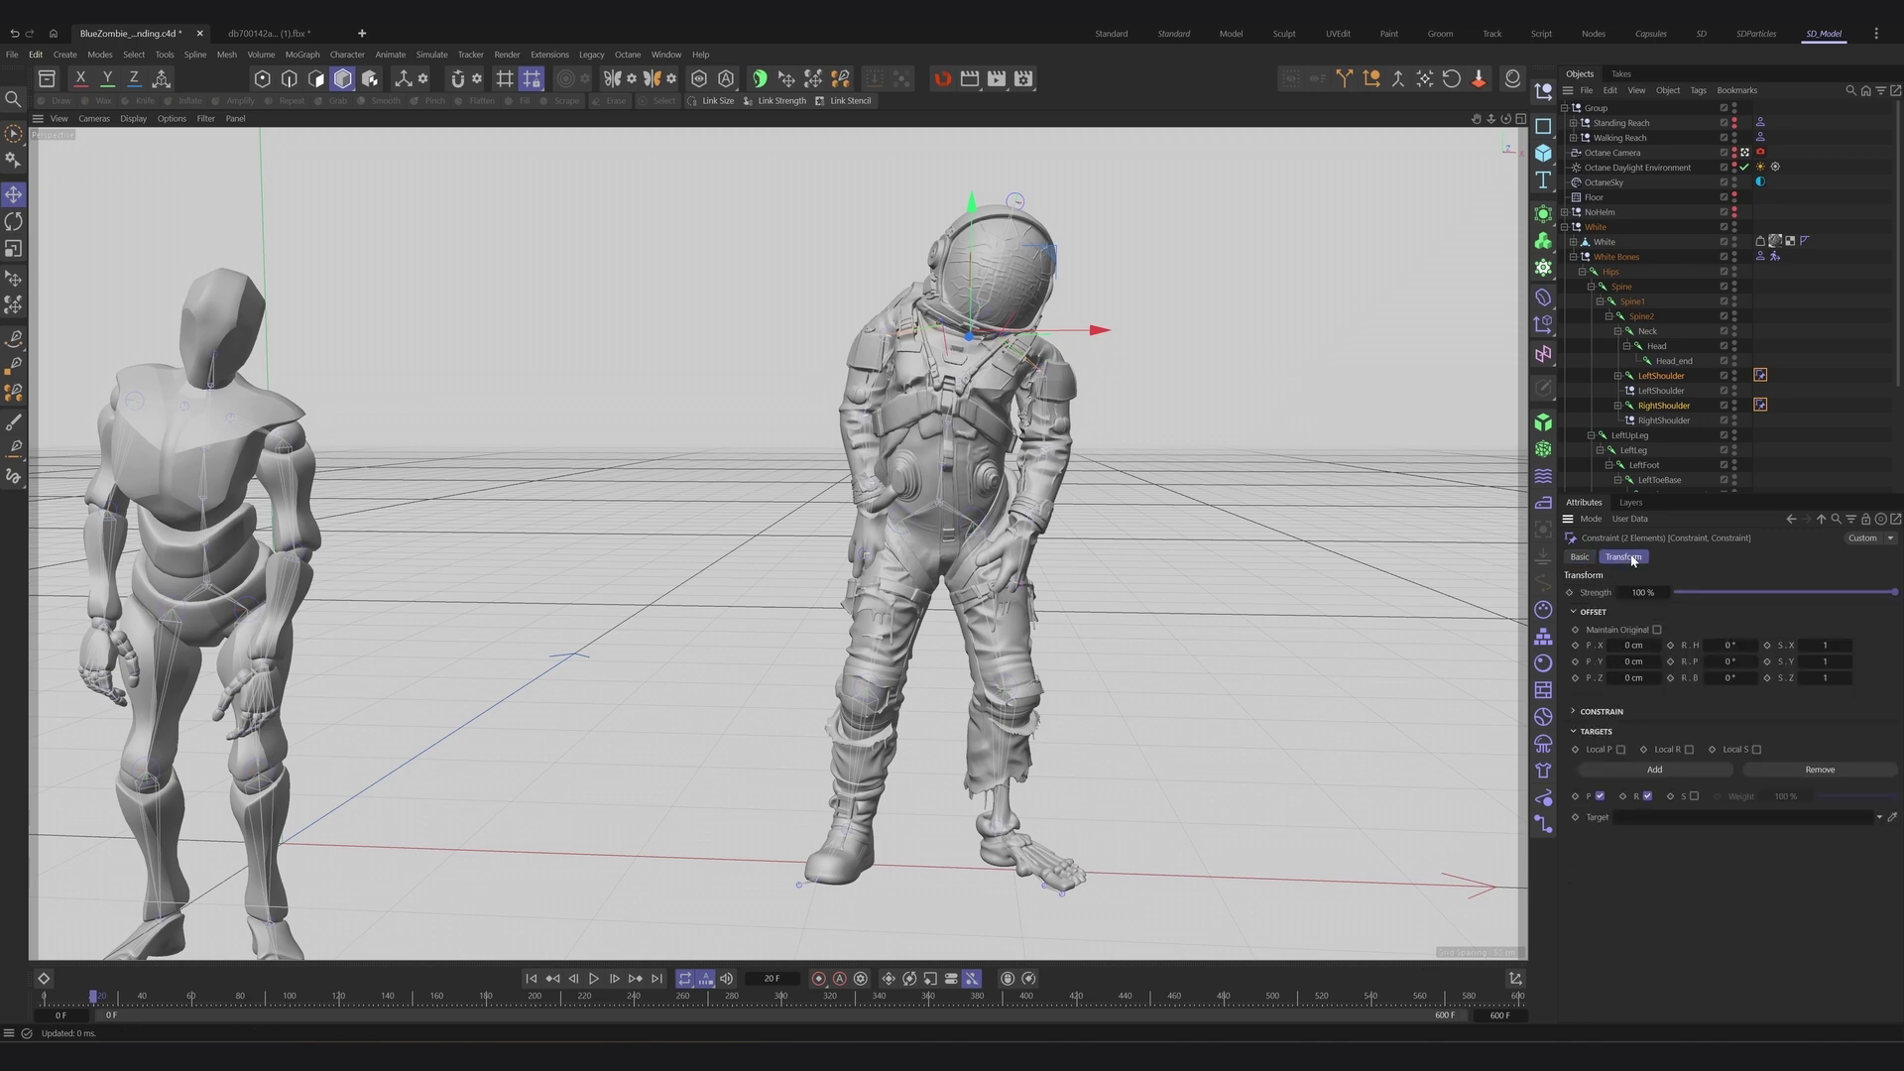
click(1657, 630)
- Rotate the RightShoulder null and adjust the LeftShoulder null so the white astronaut's arms swing outward from its body
click(1674, 422)
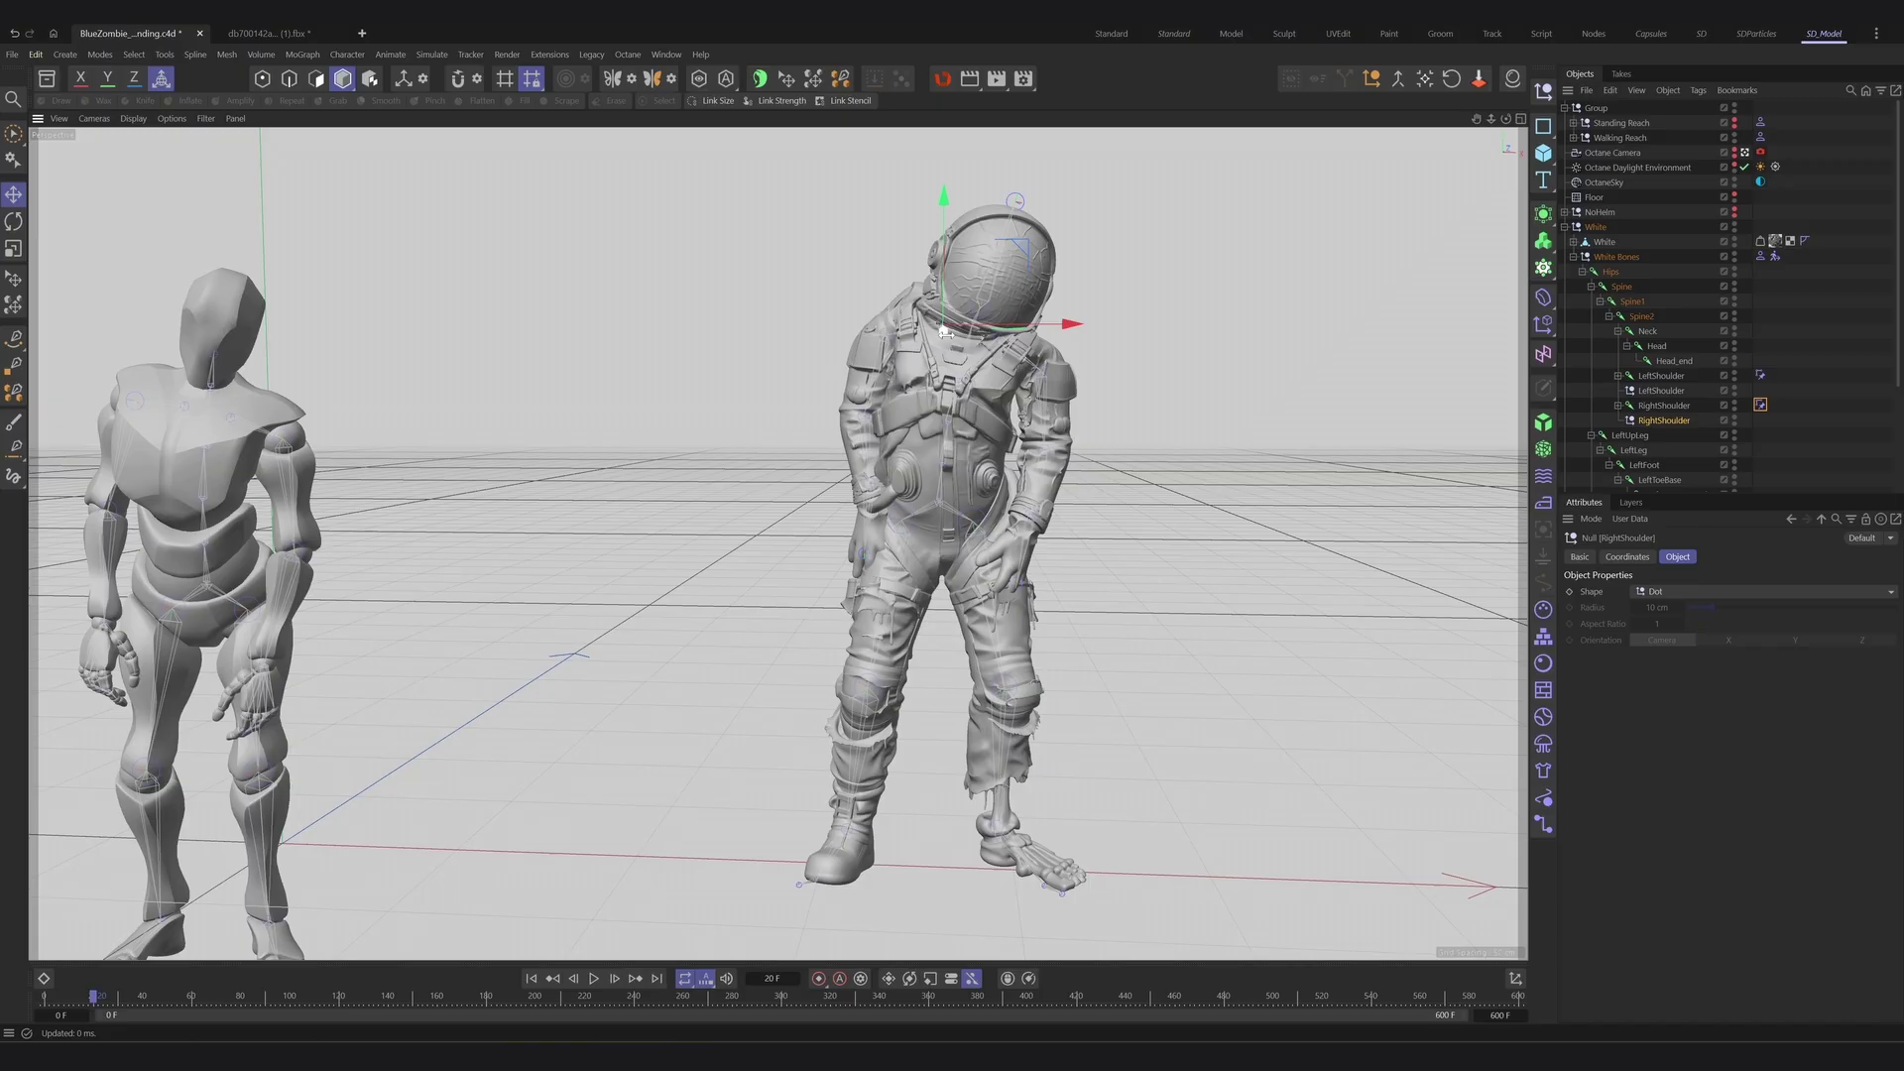
key(r)
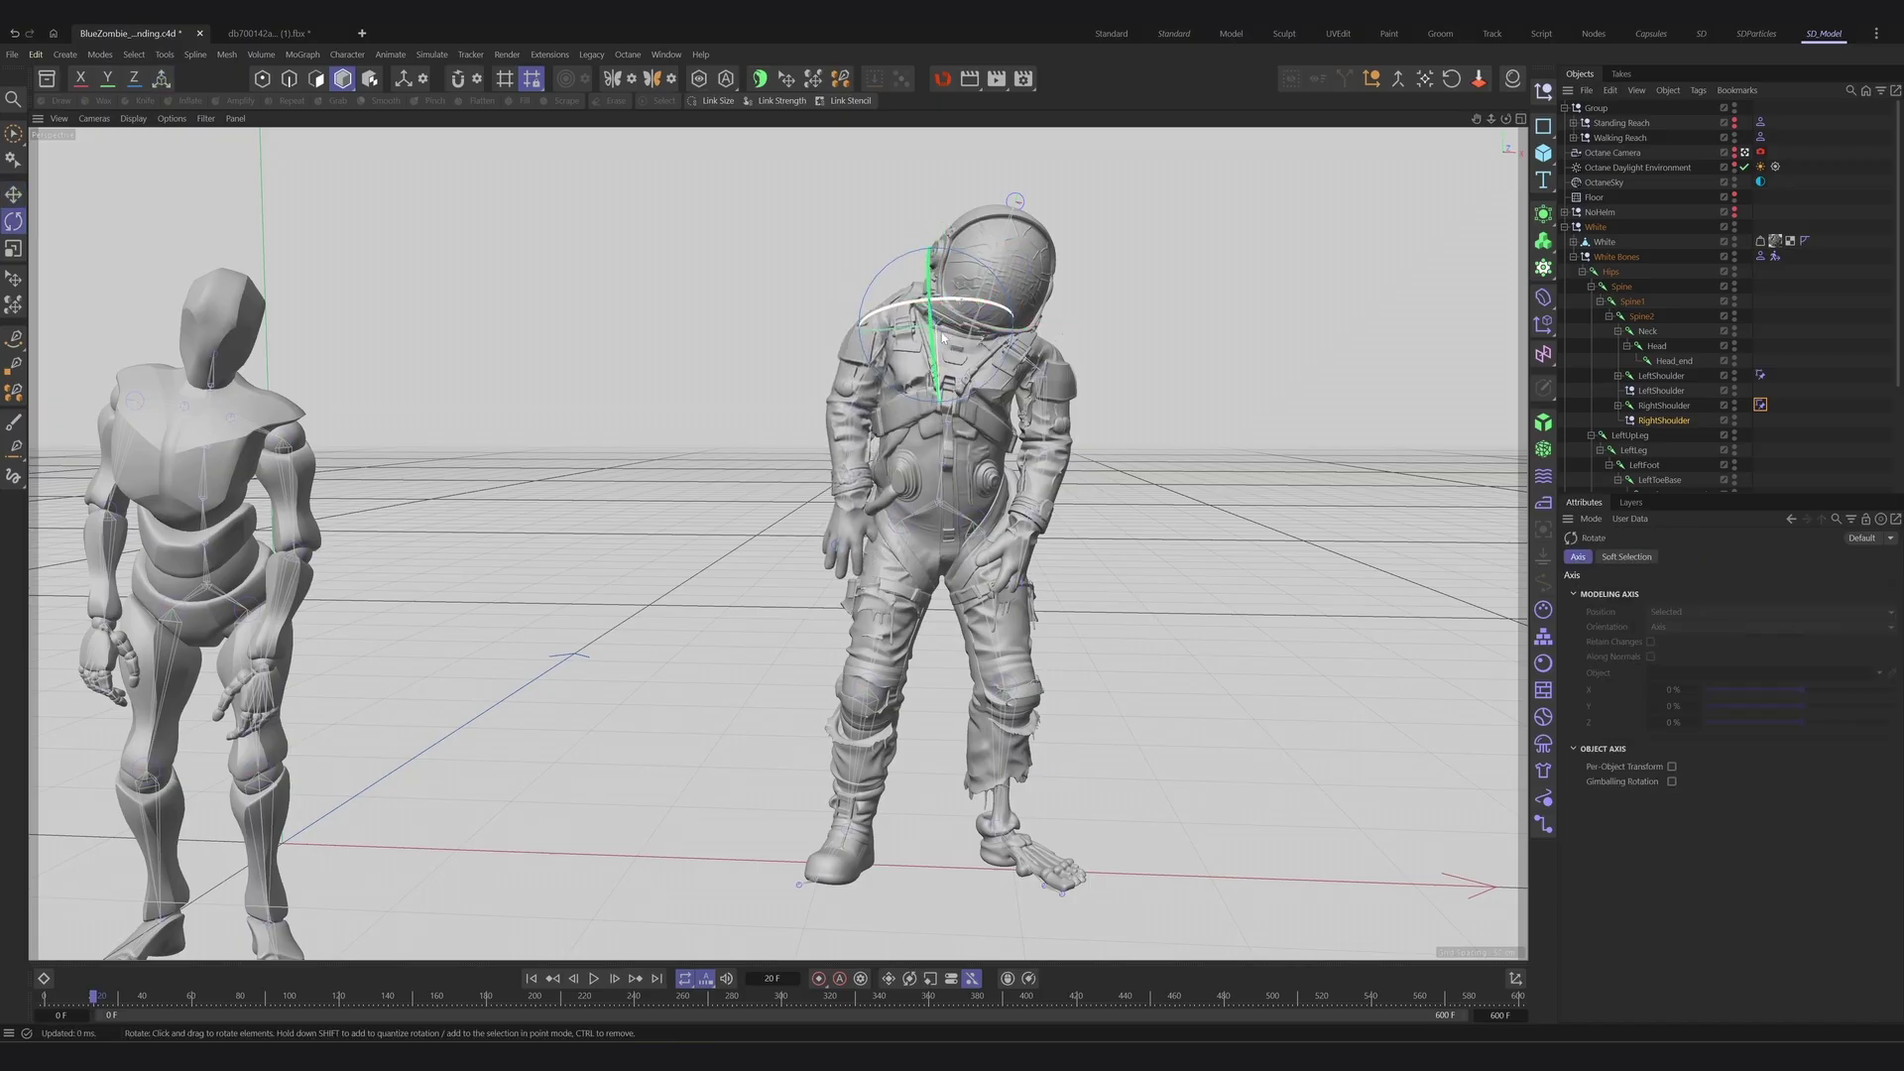
drag(942, 338, 928, 347)
click(1661, 391)
key(e)
mouse_move(1061, 340)
mouse_down()
mouse_move(1084, 341)
mouse_move(1049, 342)
mouse_up()
key(r)
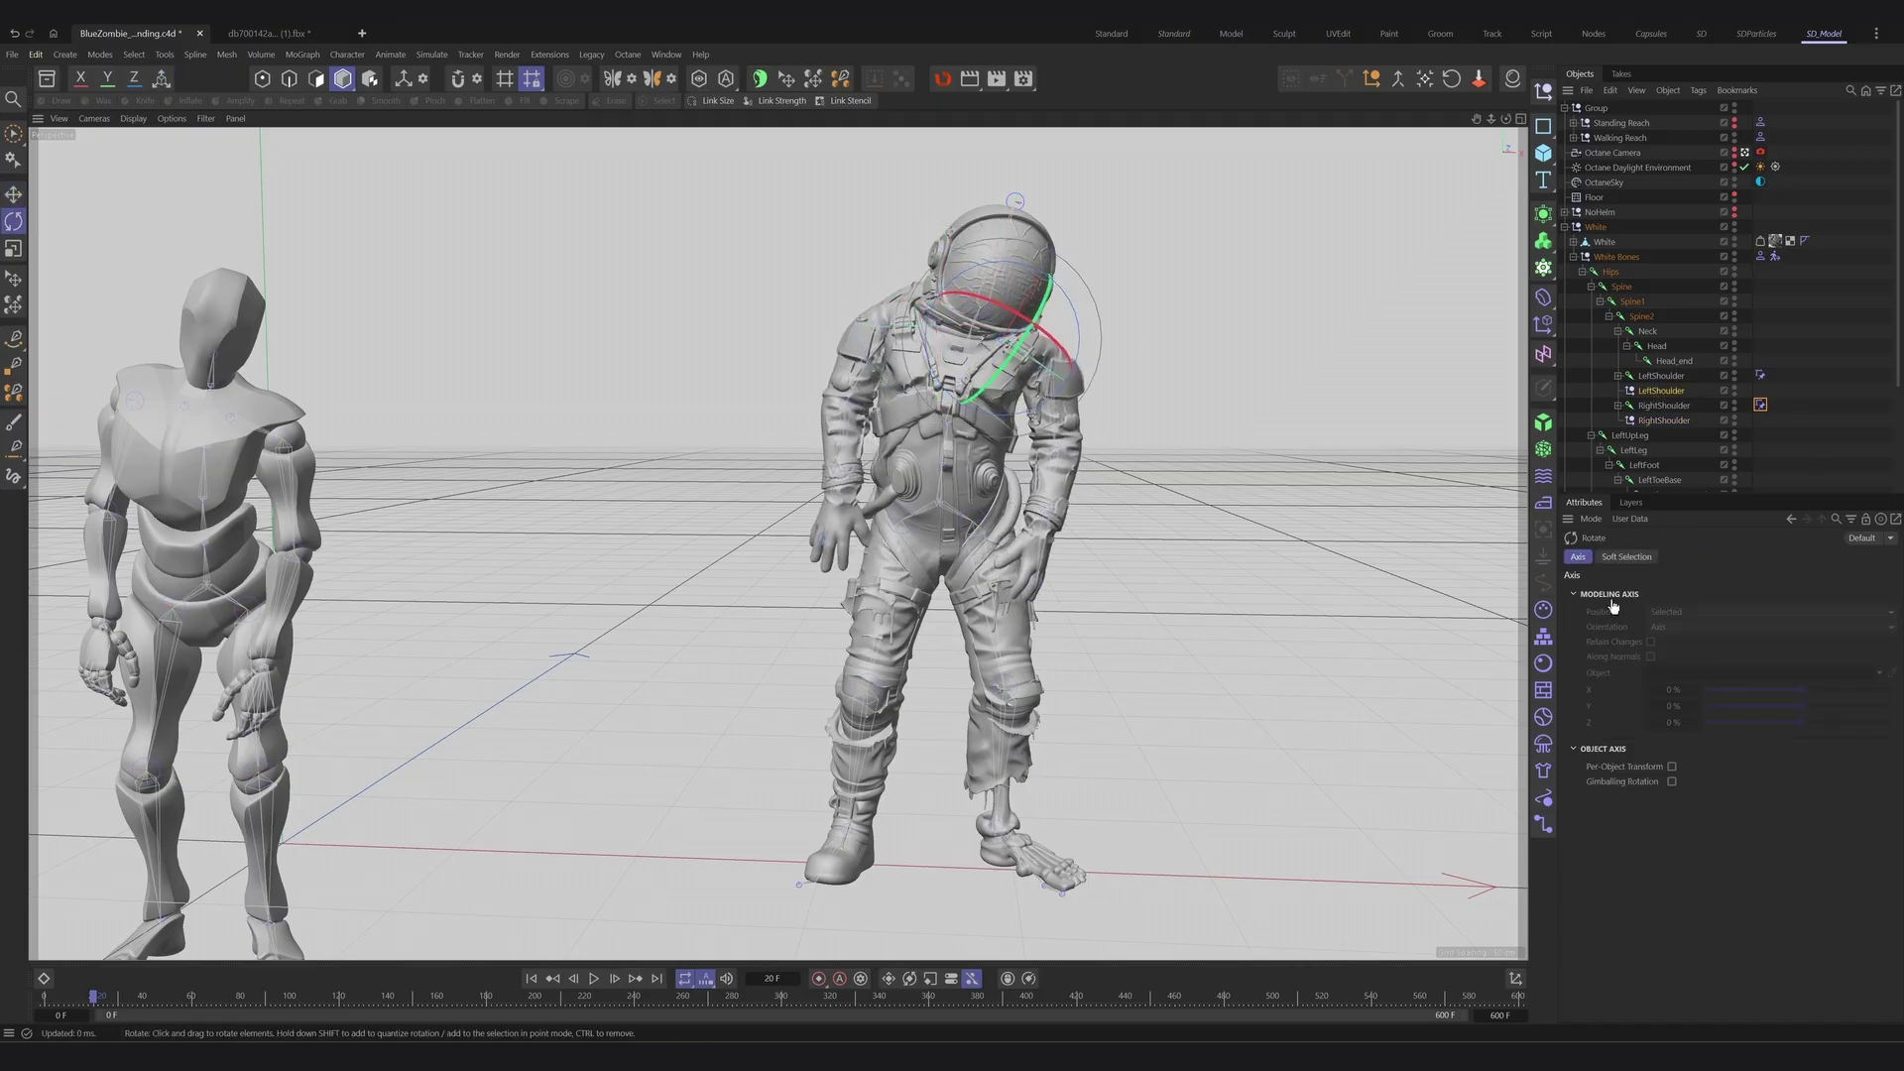
- Fine-tune the RightShoulder null's rotation, check the arm pose along the timeline, and return to frame 0
click(1815, 446)
drag(94, 997, 372, 1010)
click(1661, 390)
click(1672, 420)
drag(927, 317, 930, 345)
mouse_move(967, 515)
alt+mouse_down()
mouse_move(945, 572)
mouse_move(942, 516)
alt+mouse_up()
scroll(942, 515, down, 3)
drag(475, 998, 980, 990)
click(531, 979)
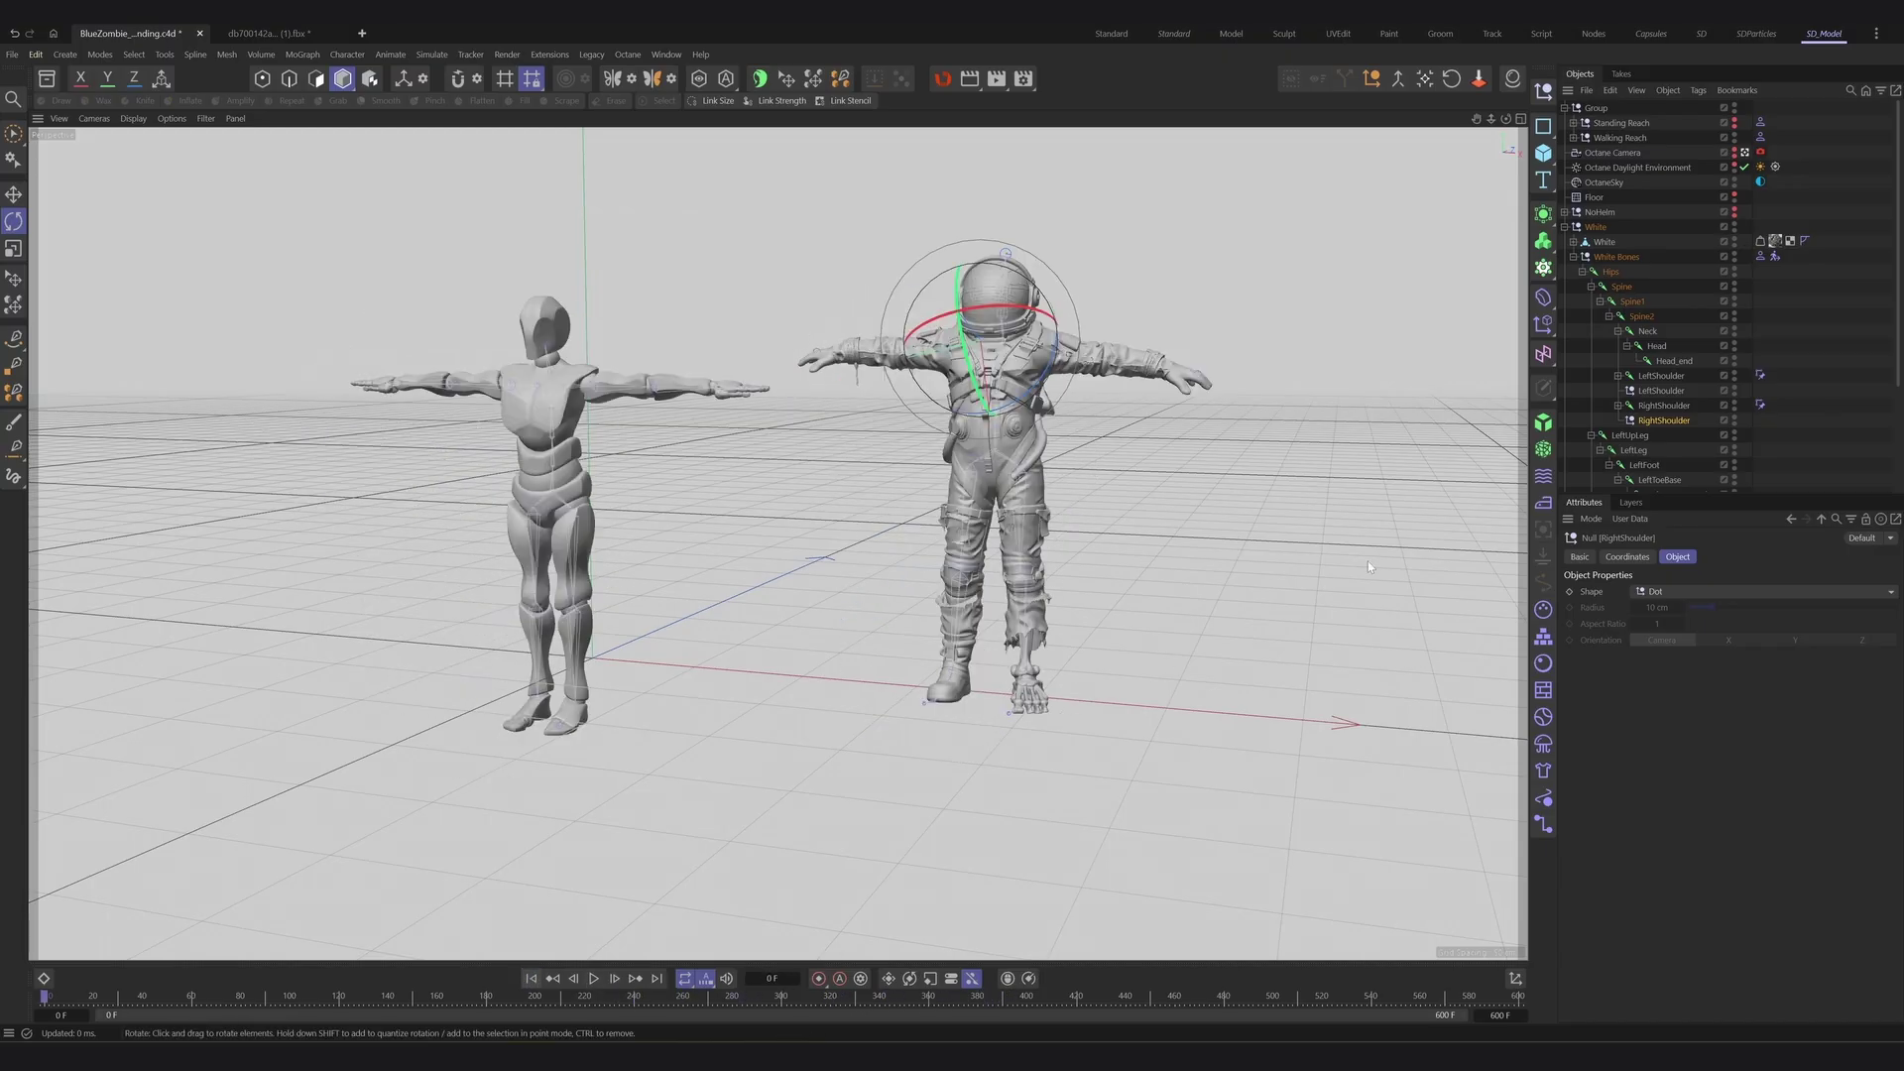
- Show the NoHelm character, give NoHelm Bones a Character Solver sourced from the Walking Reach Character Definition, and check its motion
click(1565, 227)
click(1564, 212)
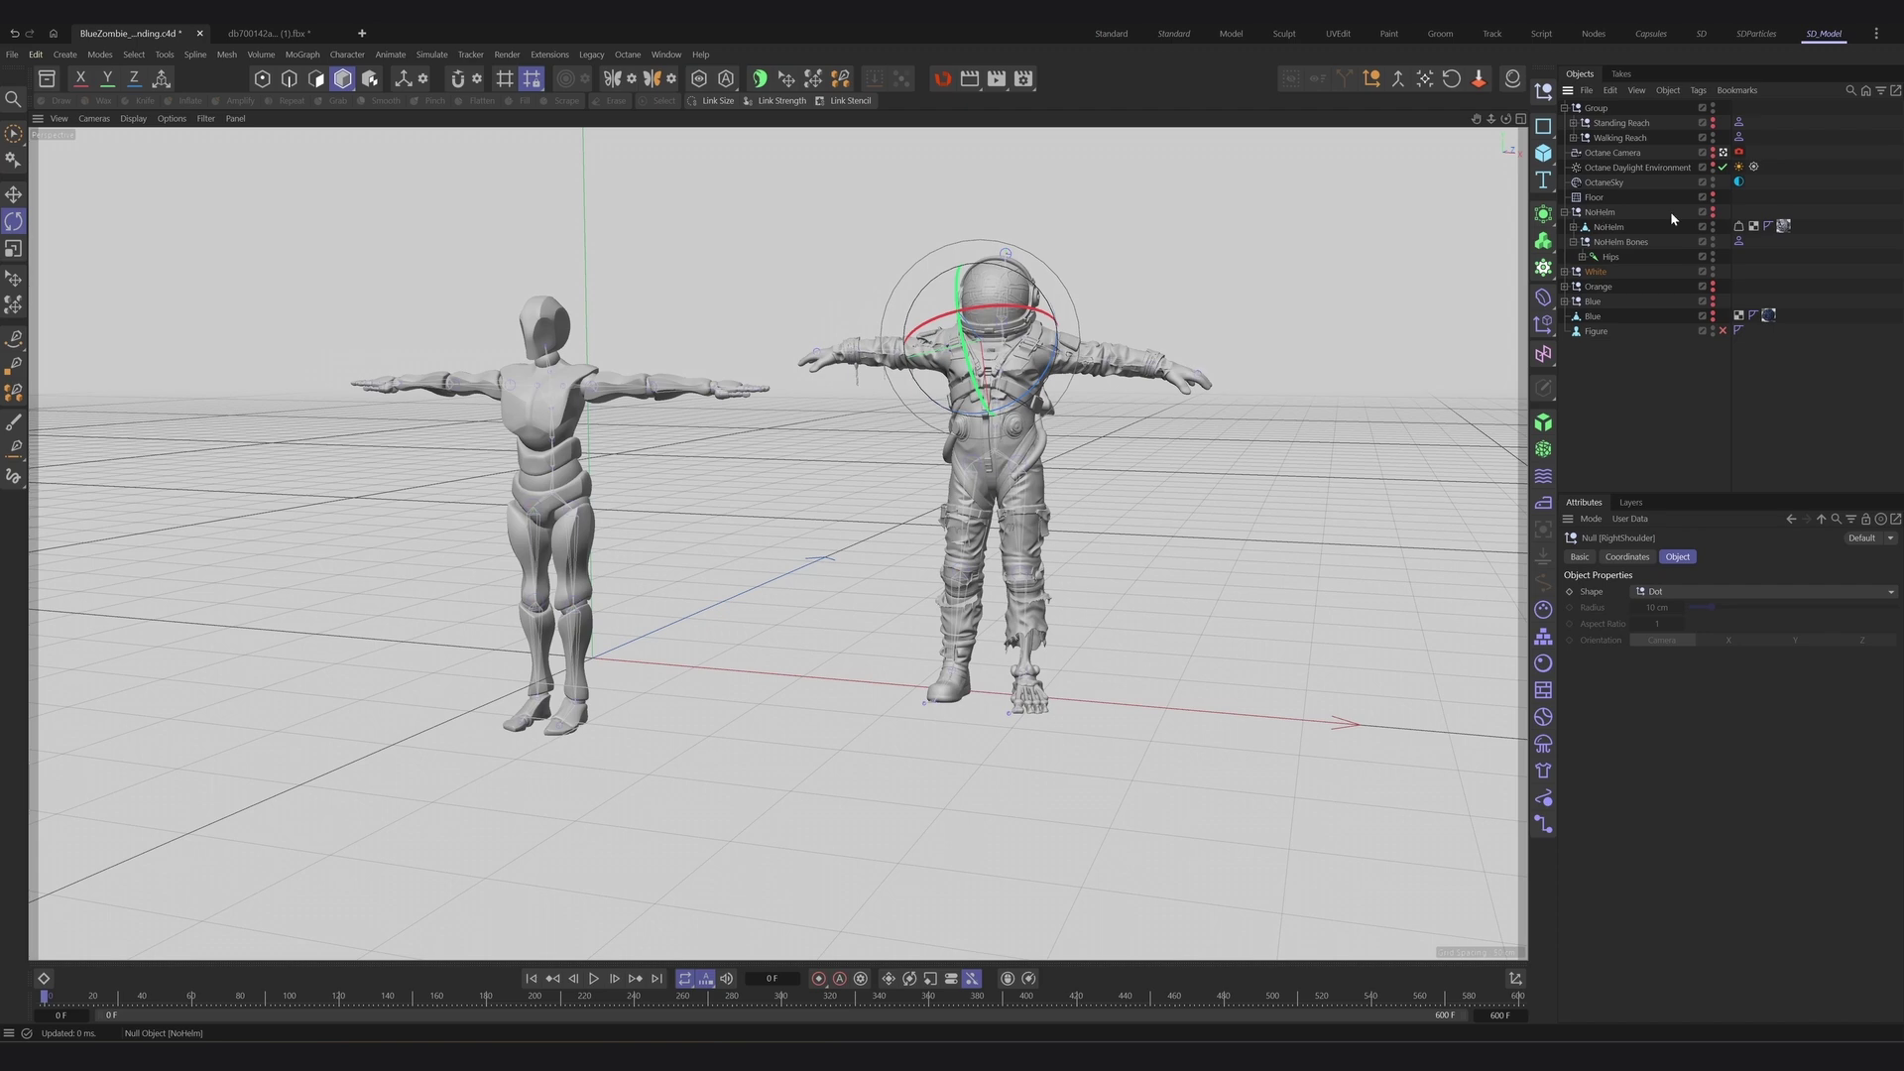
click(1740, 242)
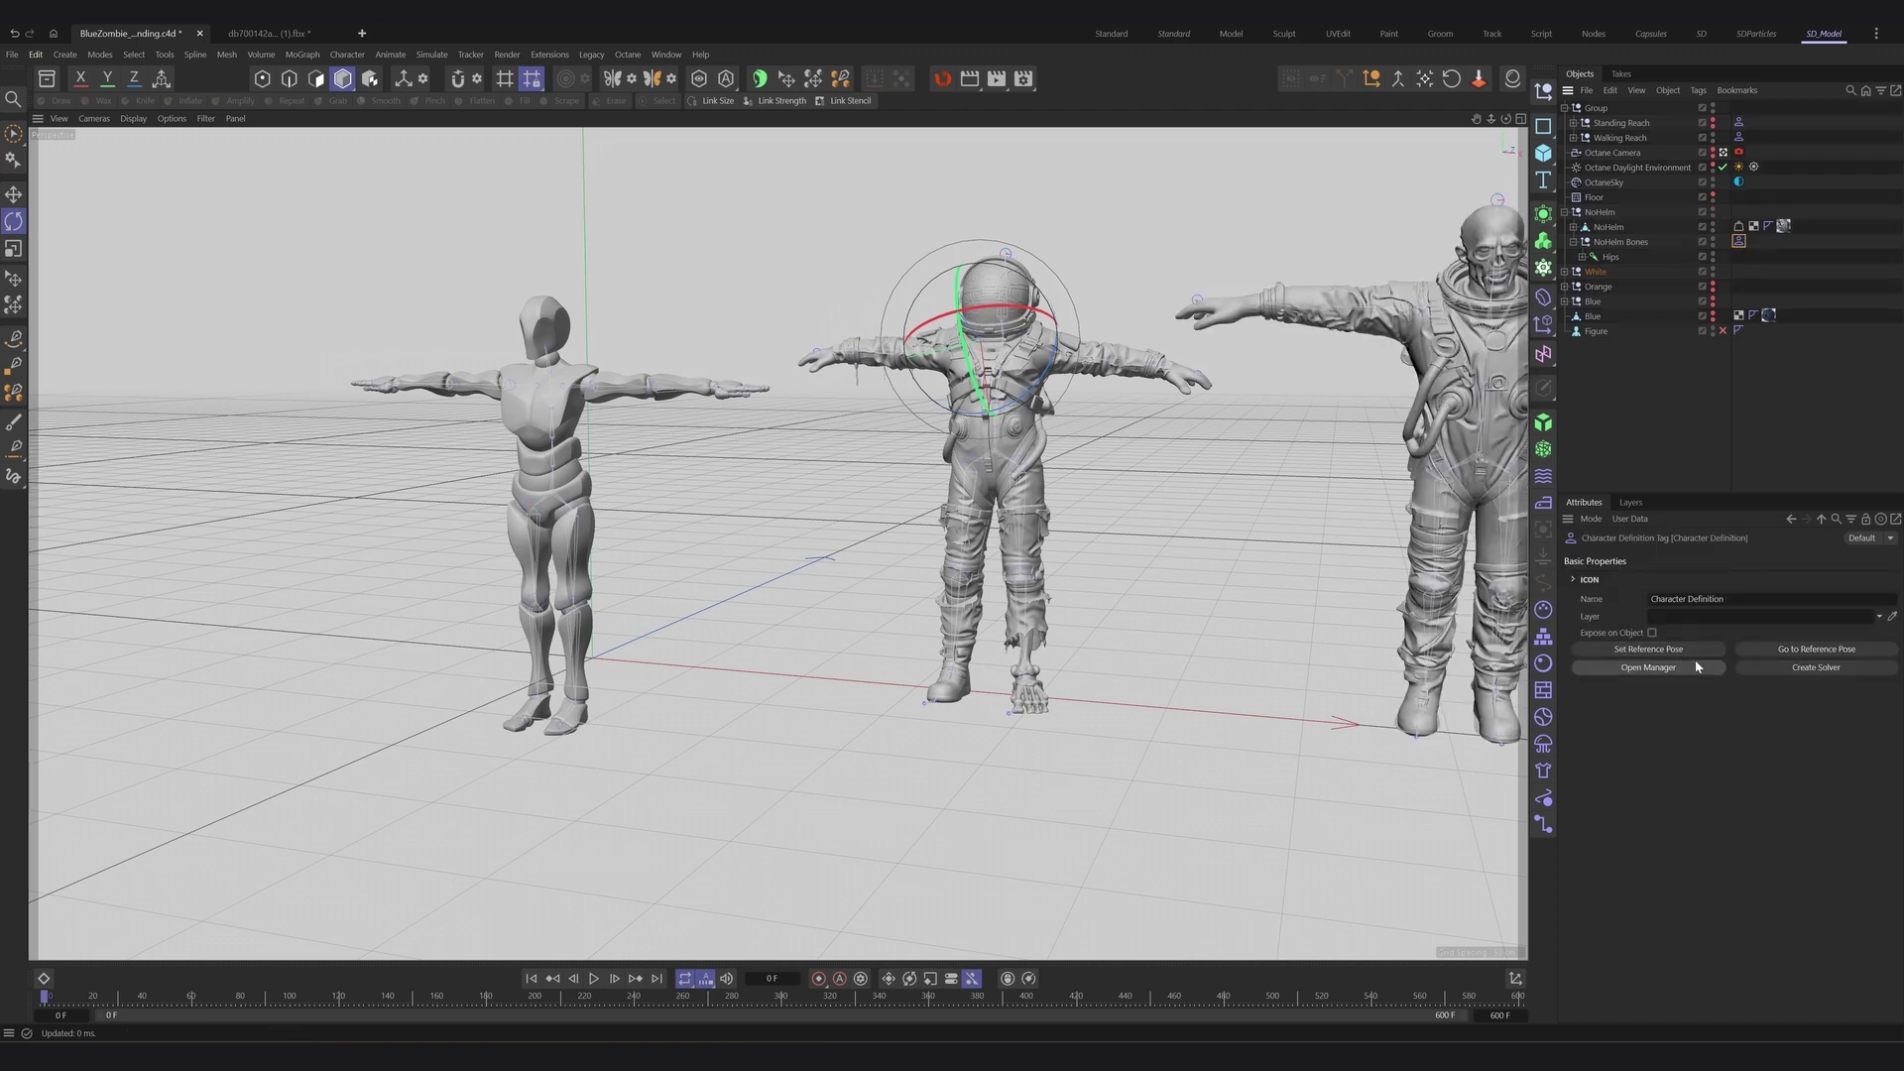
click(1780, 668)
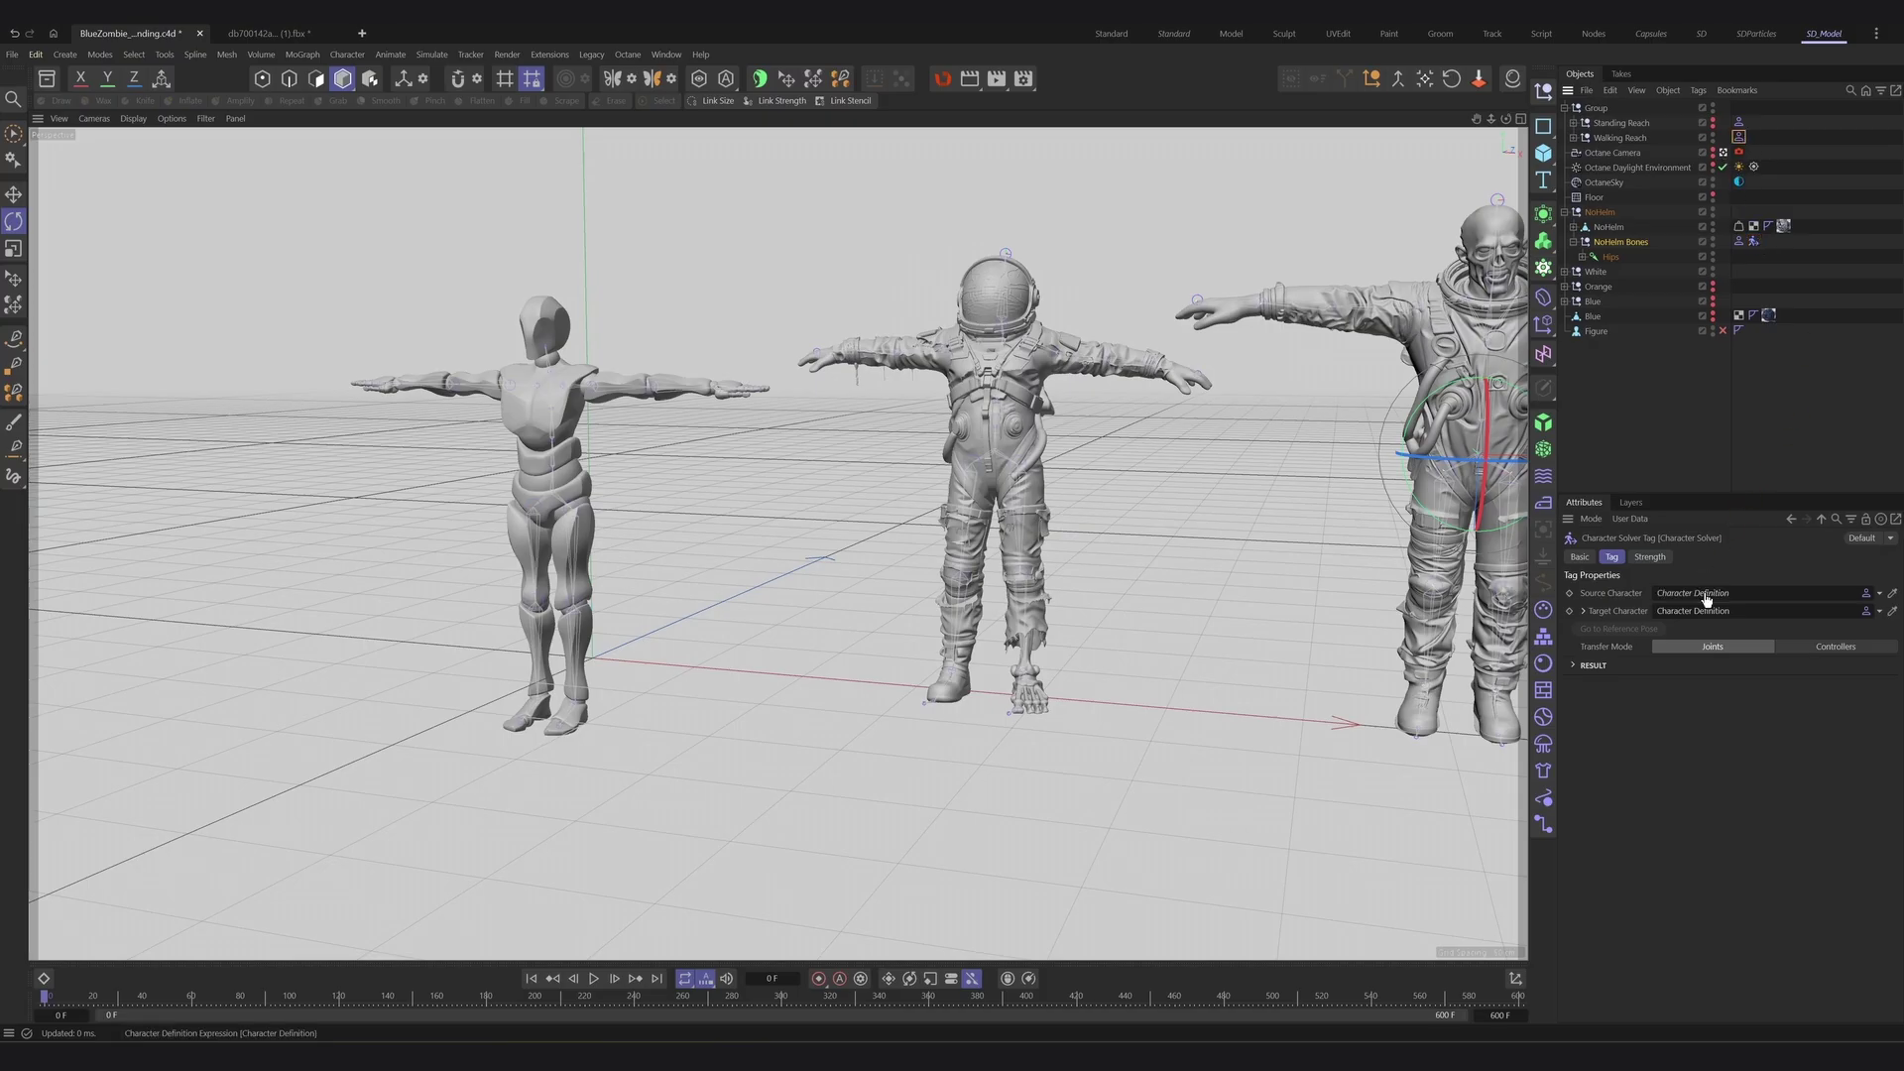
drag(1706, 598, 1707, 599)
alt+drag(1239, 555, 991, 614)
drag(54, 996, 700, 962)
scroll(907, 497, down, 3)
alt+drag(908, 497, 1091, 446)
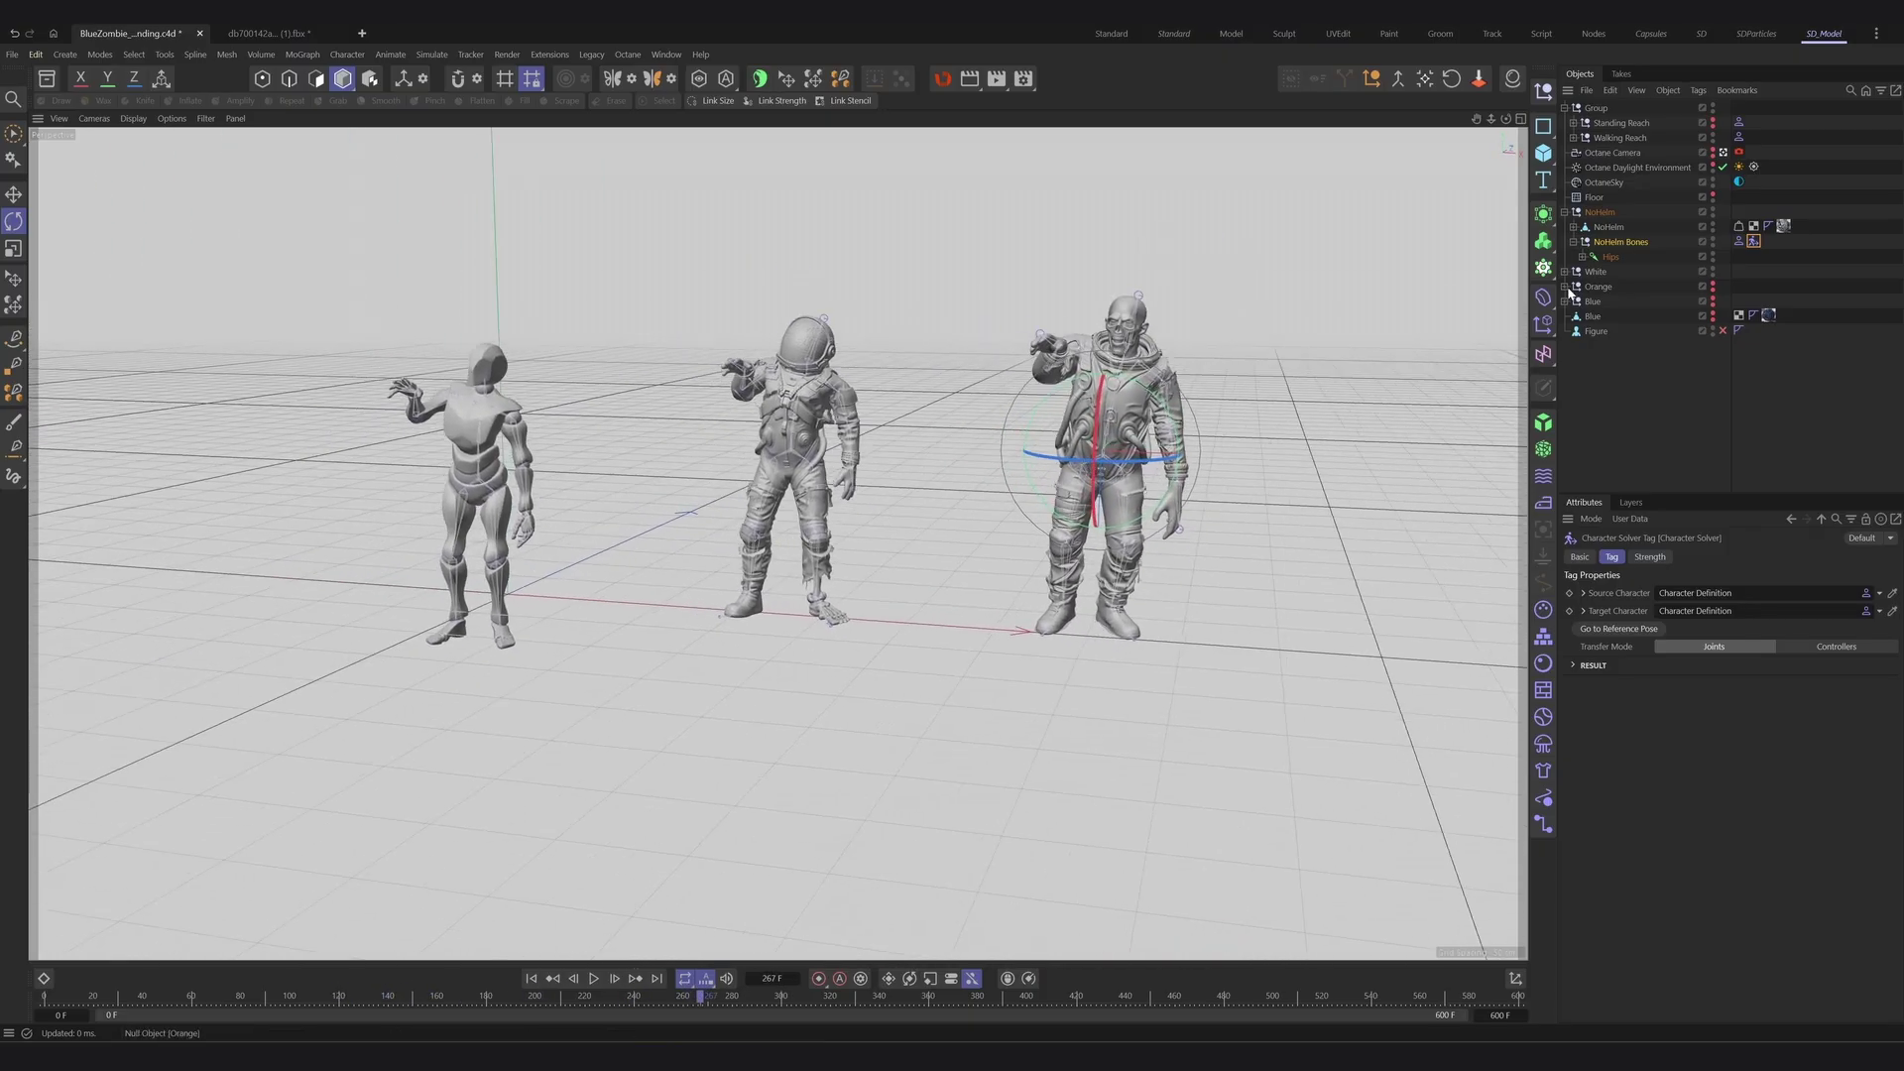
- Hide the NoHelm character, show the Orange and Blue characters, and expand both of their hierarchies
click(1565, 212)
alt+click(1712, 243)
click(1603, 243)
alt+click(1712, 257)
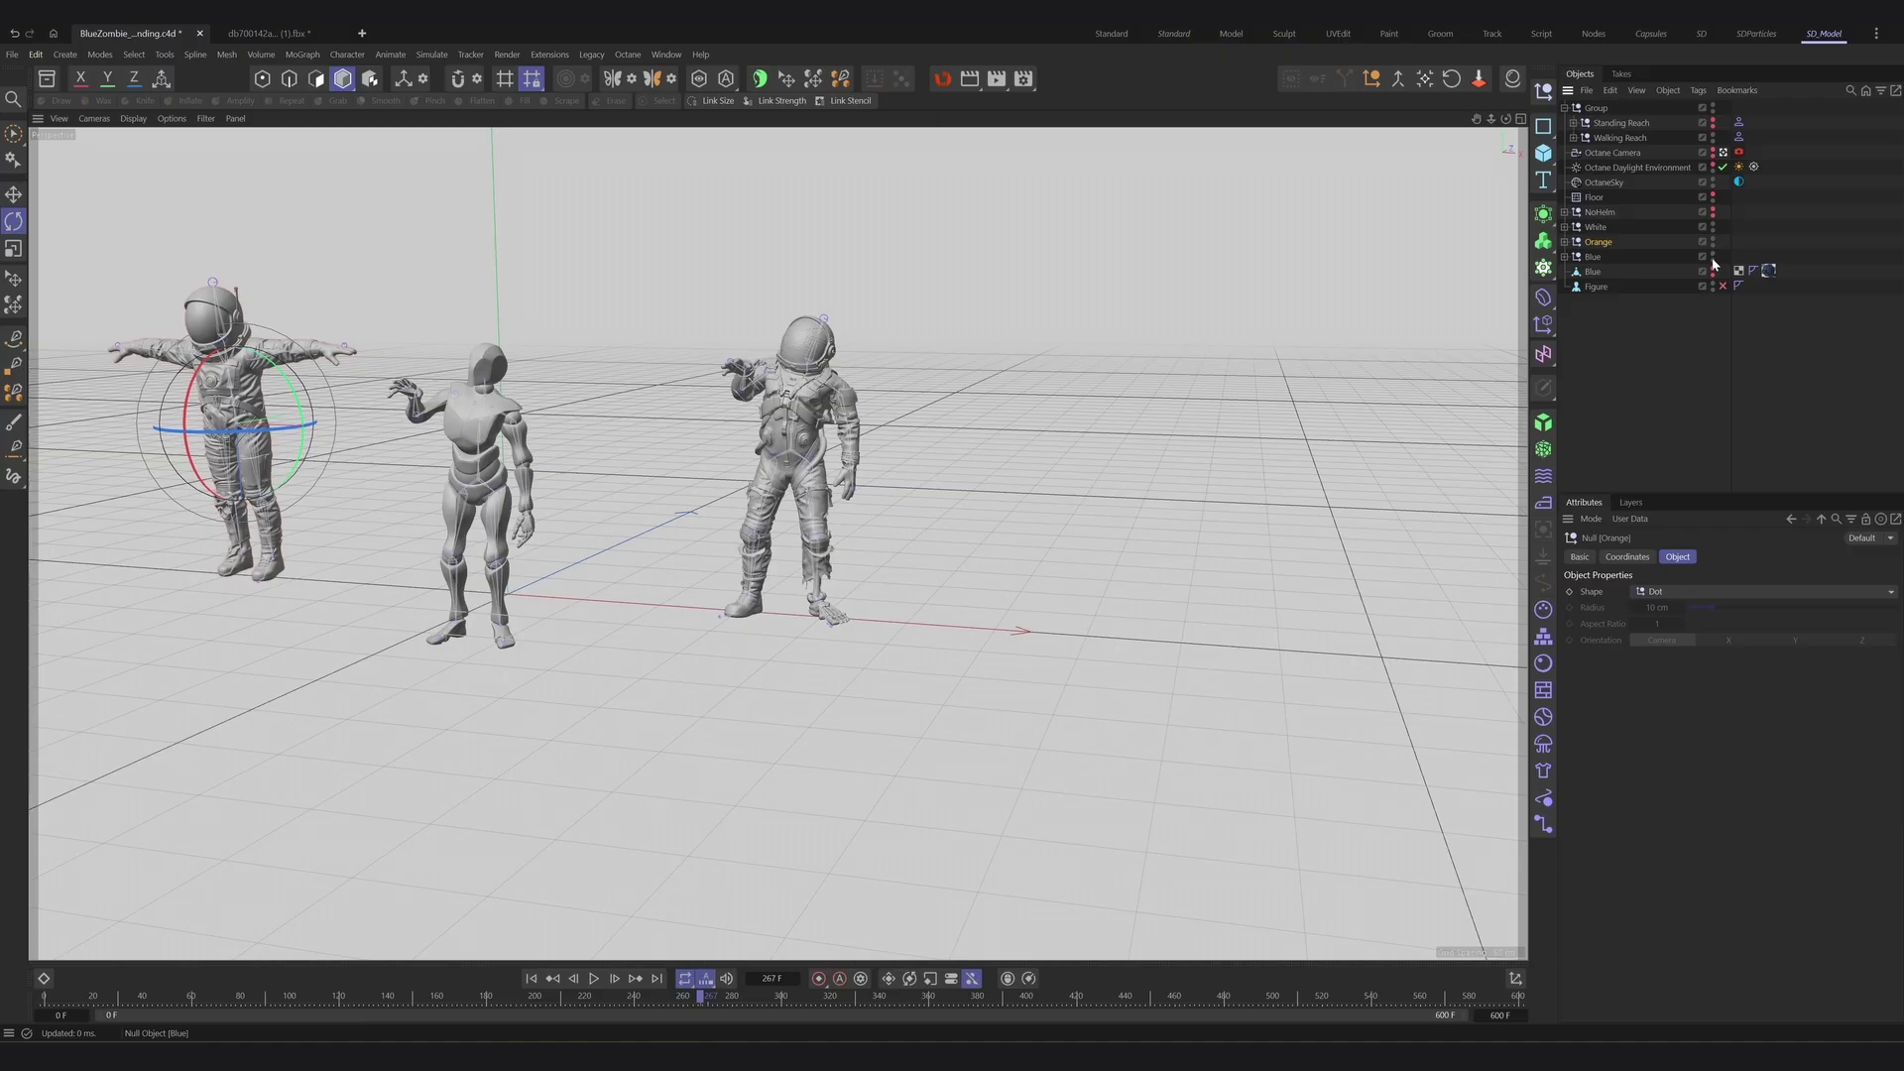
click(1564, 256)
click(1565, 242)
- Create Character Solvers for Orange Bones and Blue Bones, using the Walking Reach Character Definition as their source
click(1738, 272)
click(1803, 654)
click(1738, 331)
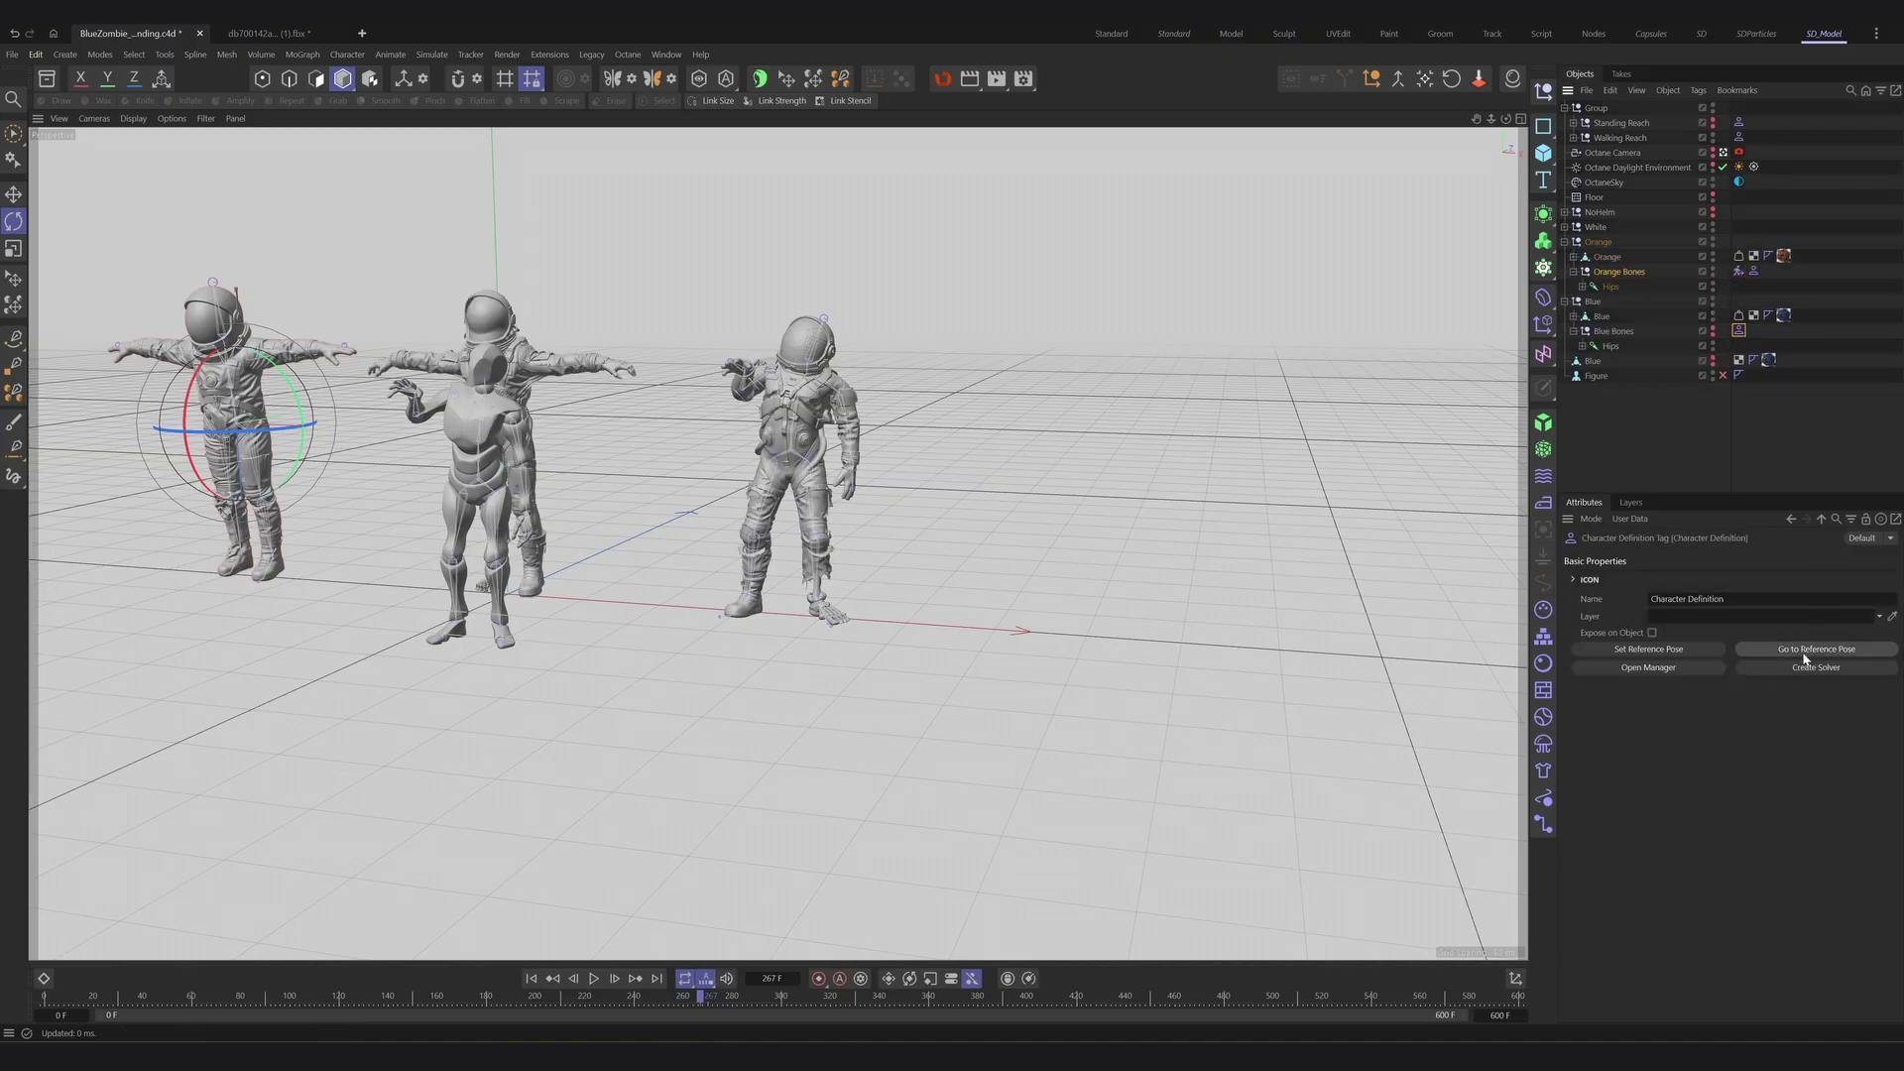
click(1804, 655)
click(1738, 333)
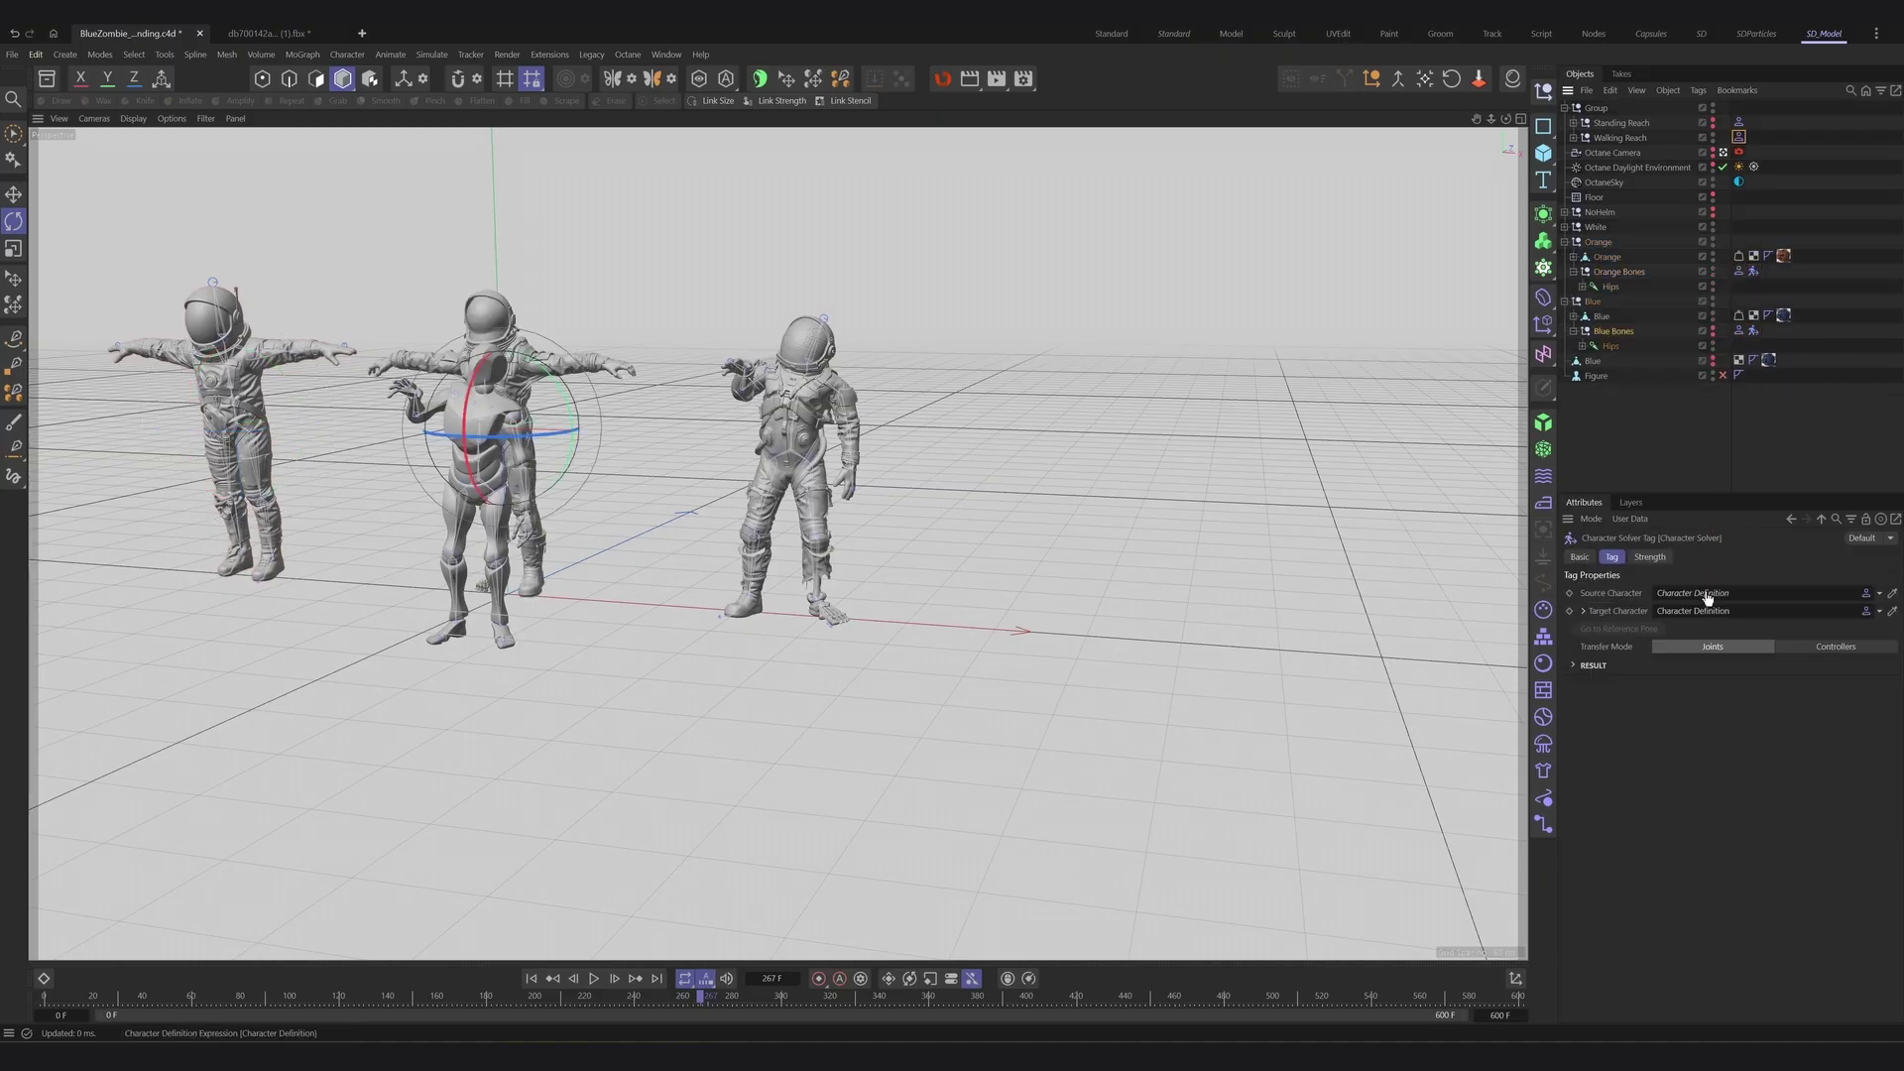
drag(1707, 598, 1707, 597)
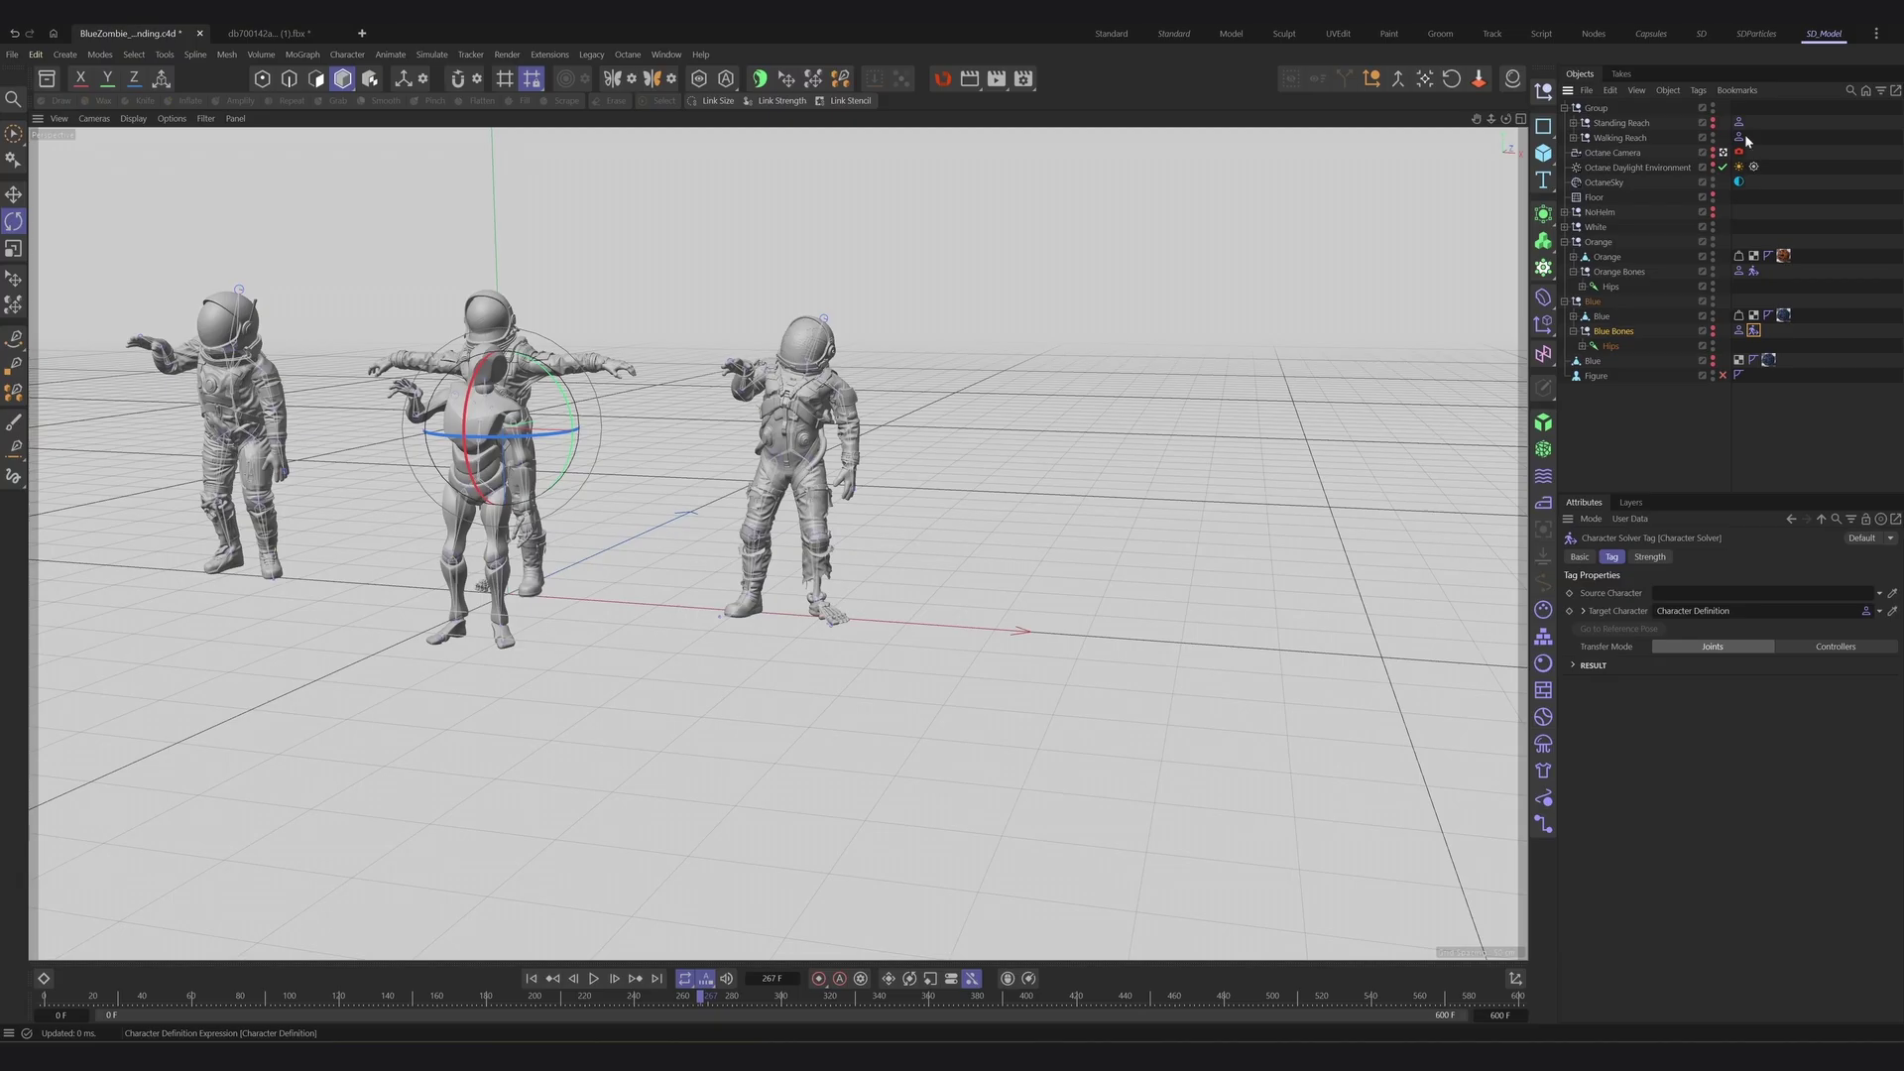
drag(1741, 138, 1709, 595)
- Preview the three retargeted astronauts along the timeline, and hide and collapse the Group holding the source motions
alt+drag(1317, 656, 794, 565)
drag(99, 996, 710, 996)
alt+drag(794, 535, 764, 446)
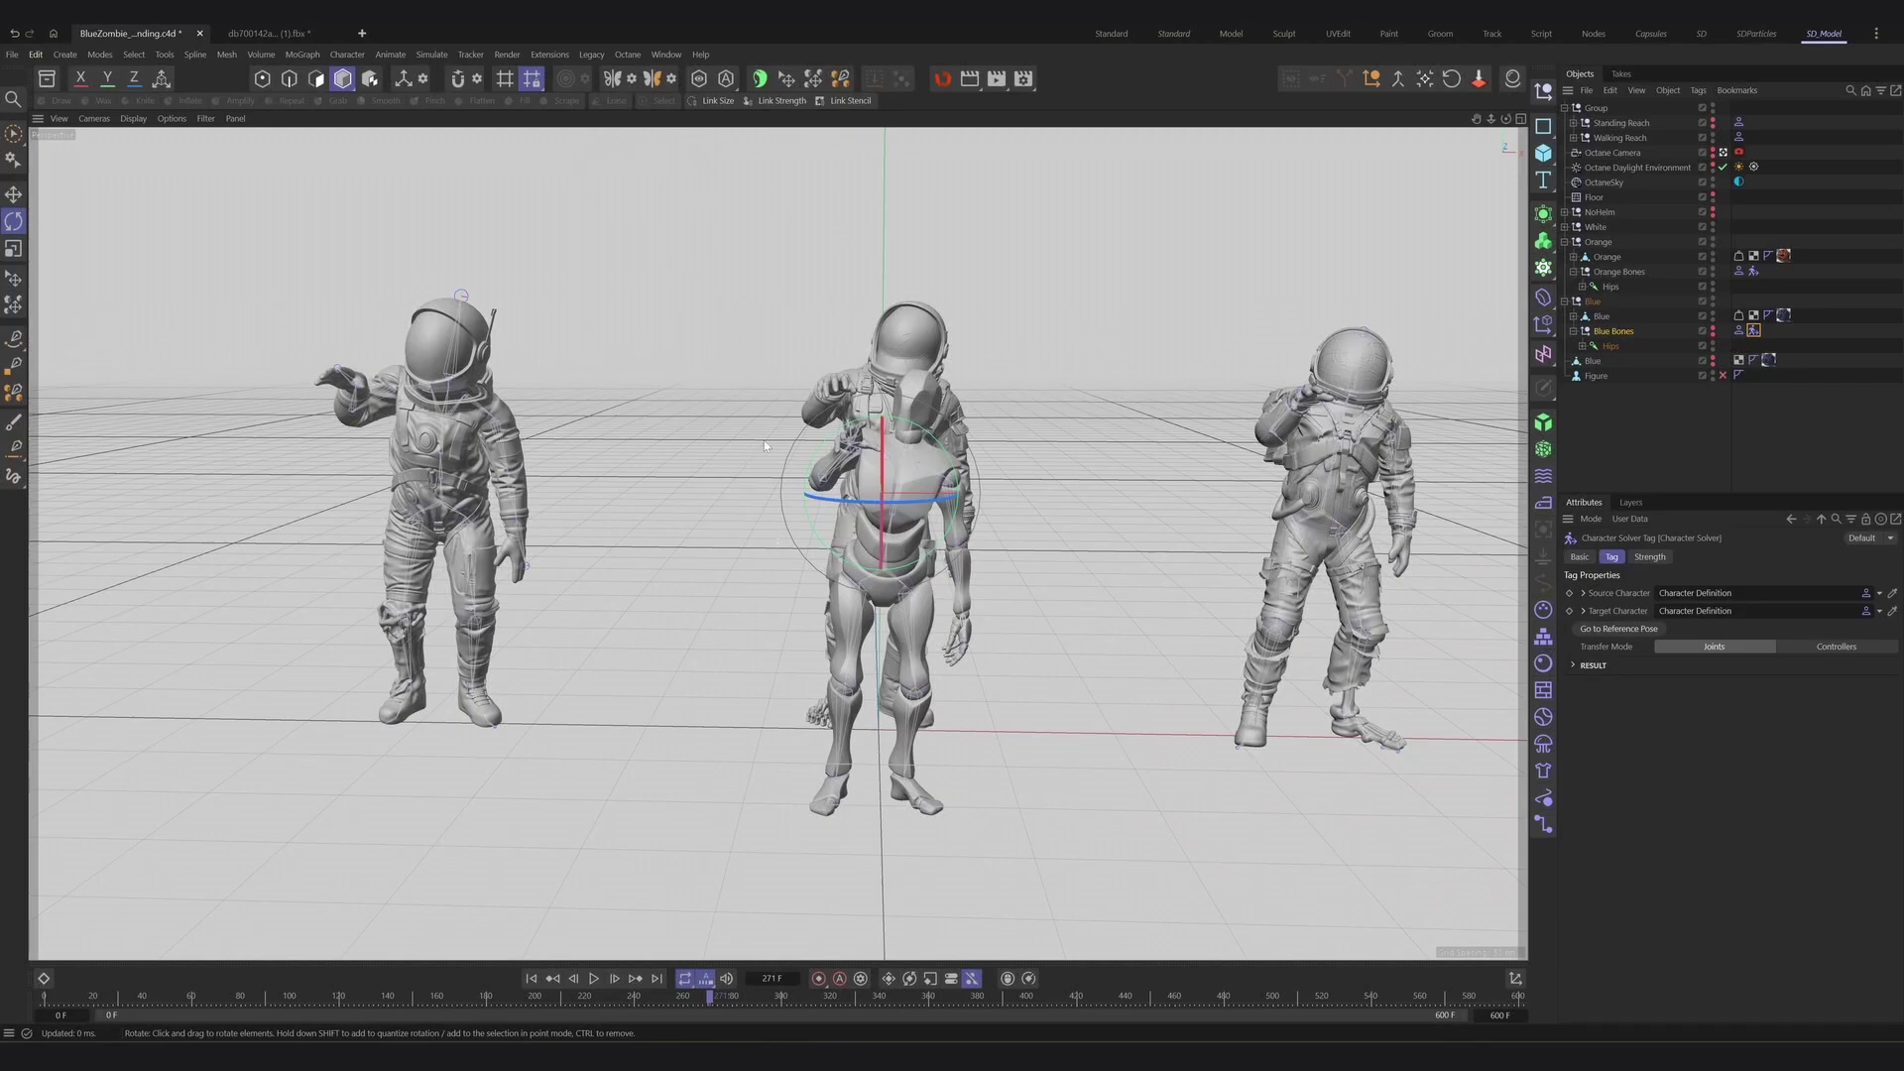
double_click(1713, 106)
click(1565, 108)
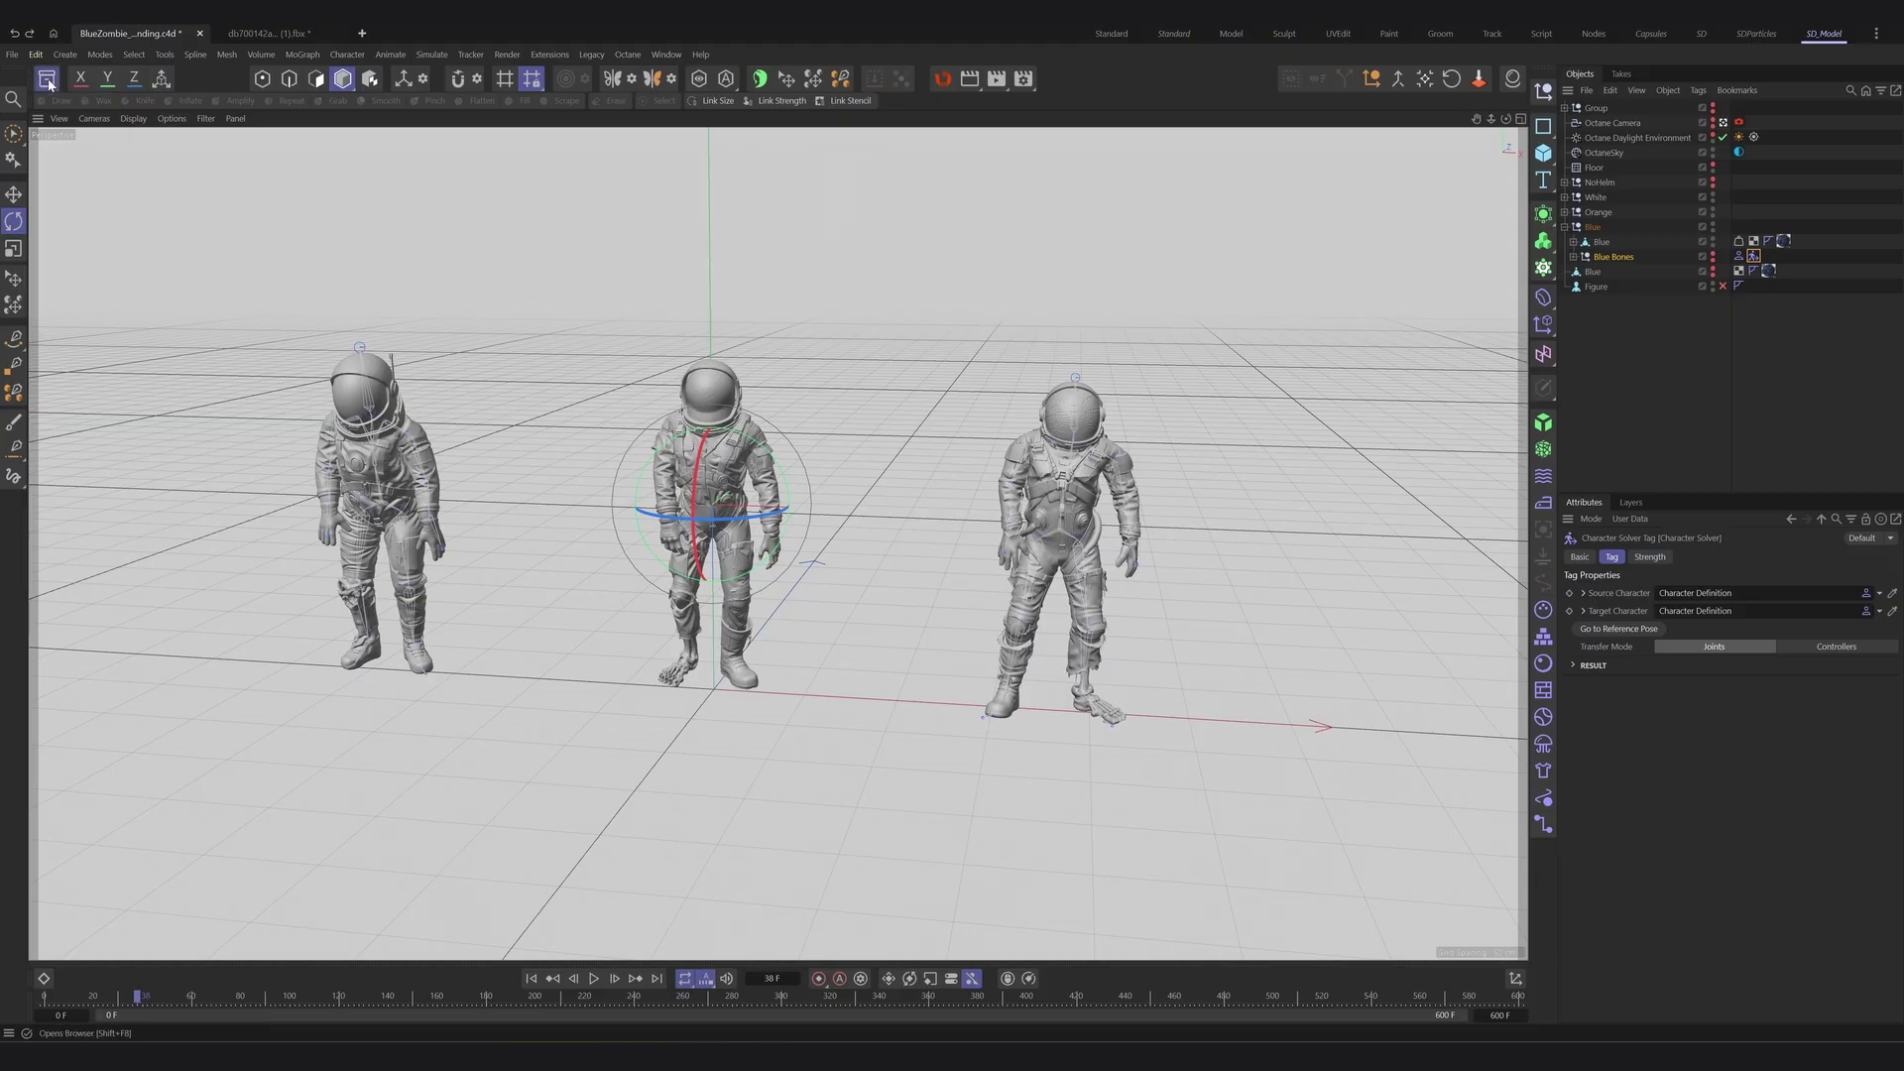
- Search the asset browser for mocap and add the Zombie Walk Start, Middle - Loop and End rigs to the scene
click(46, 79)
text(m)
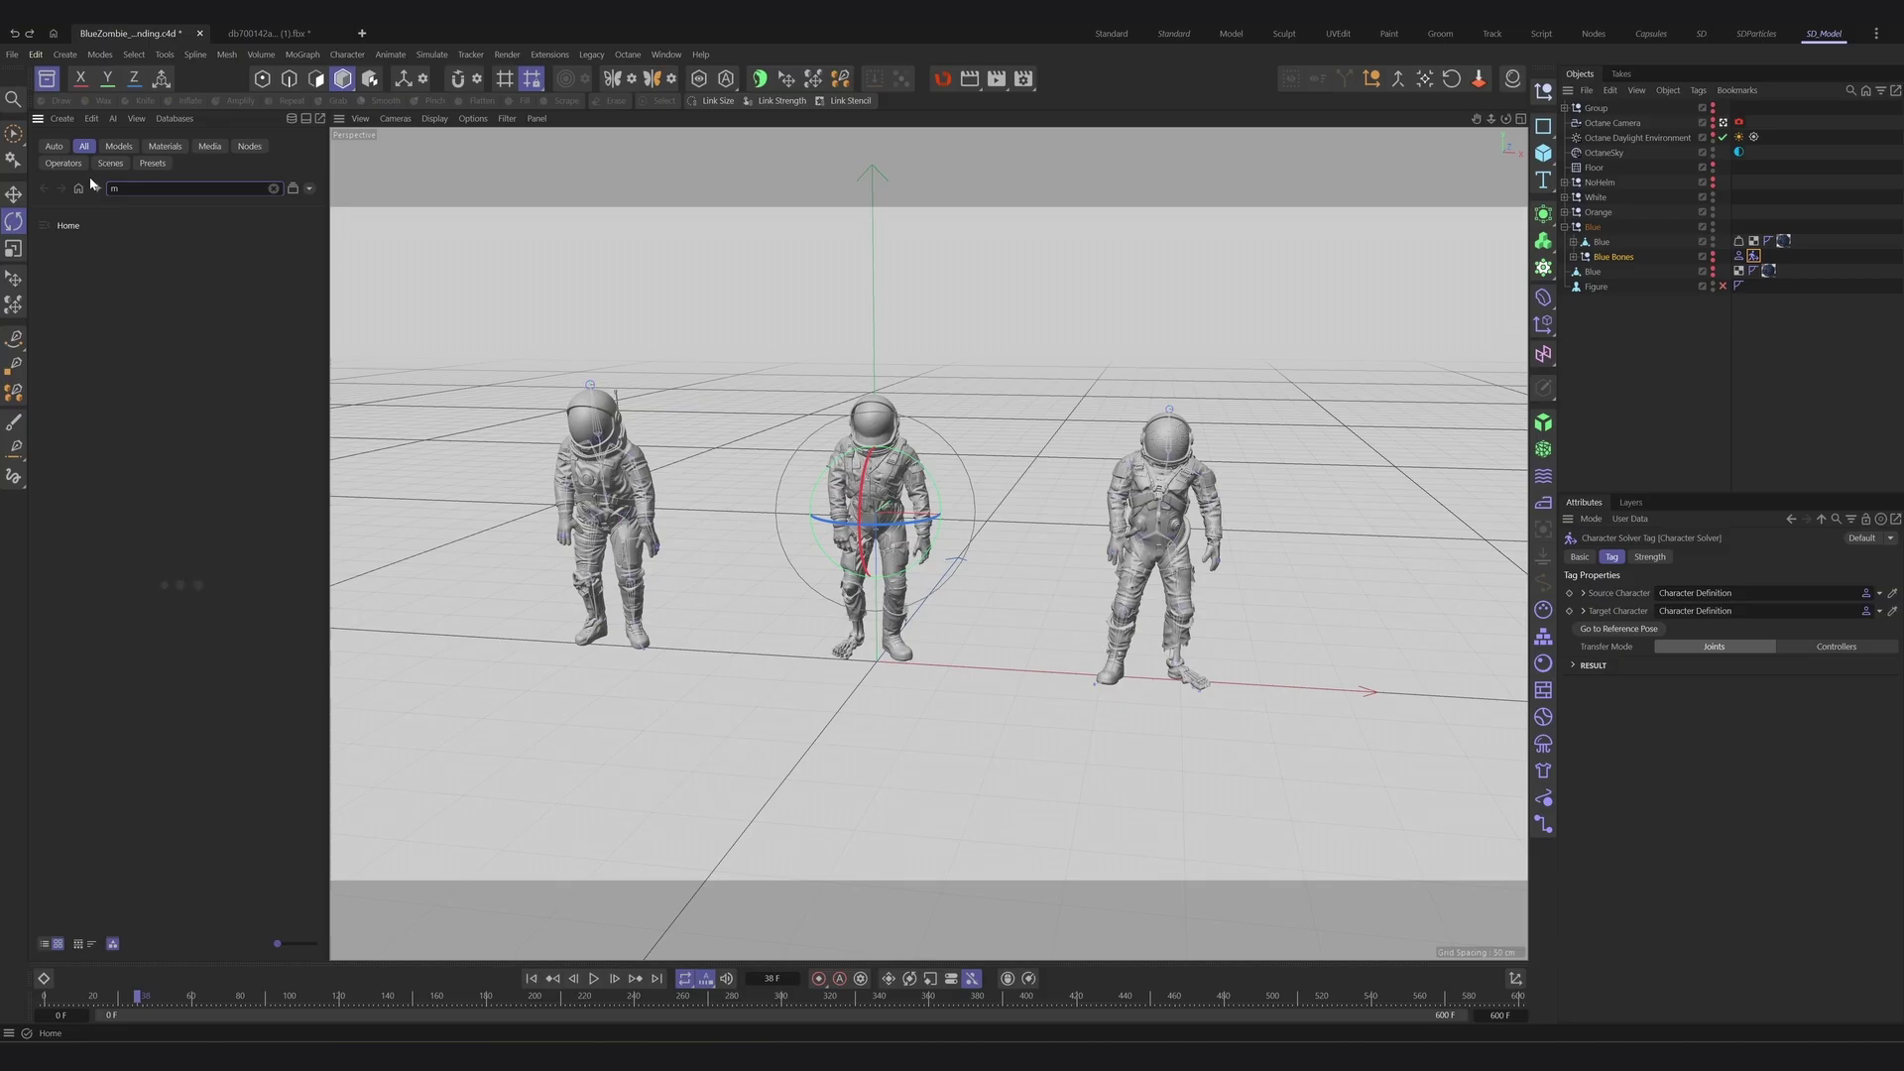
text(ocap)
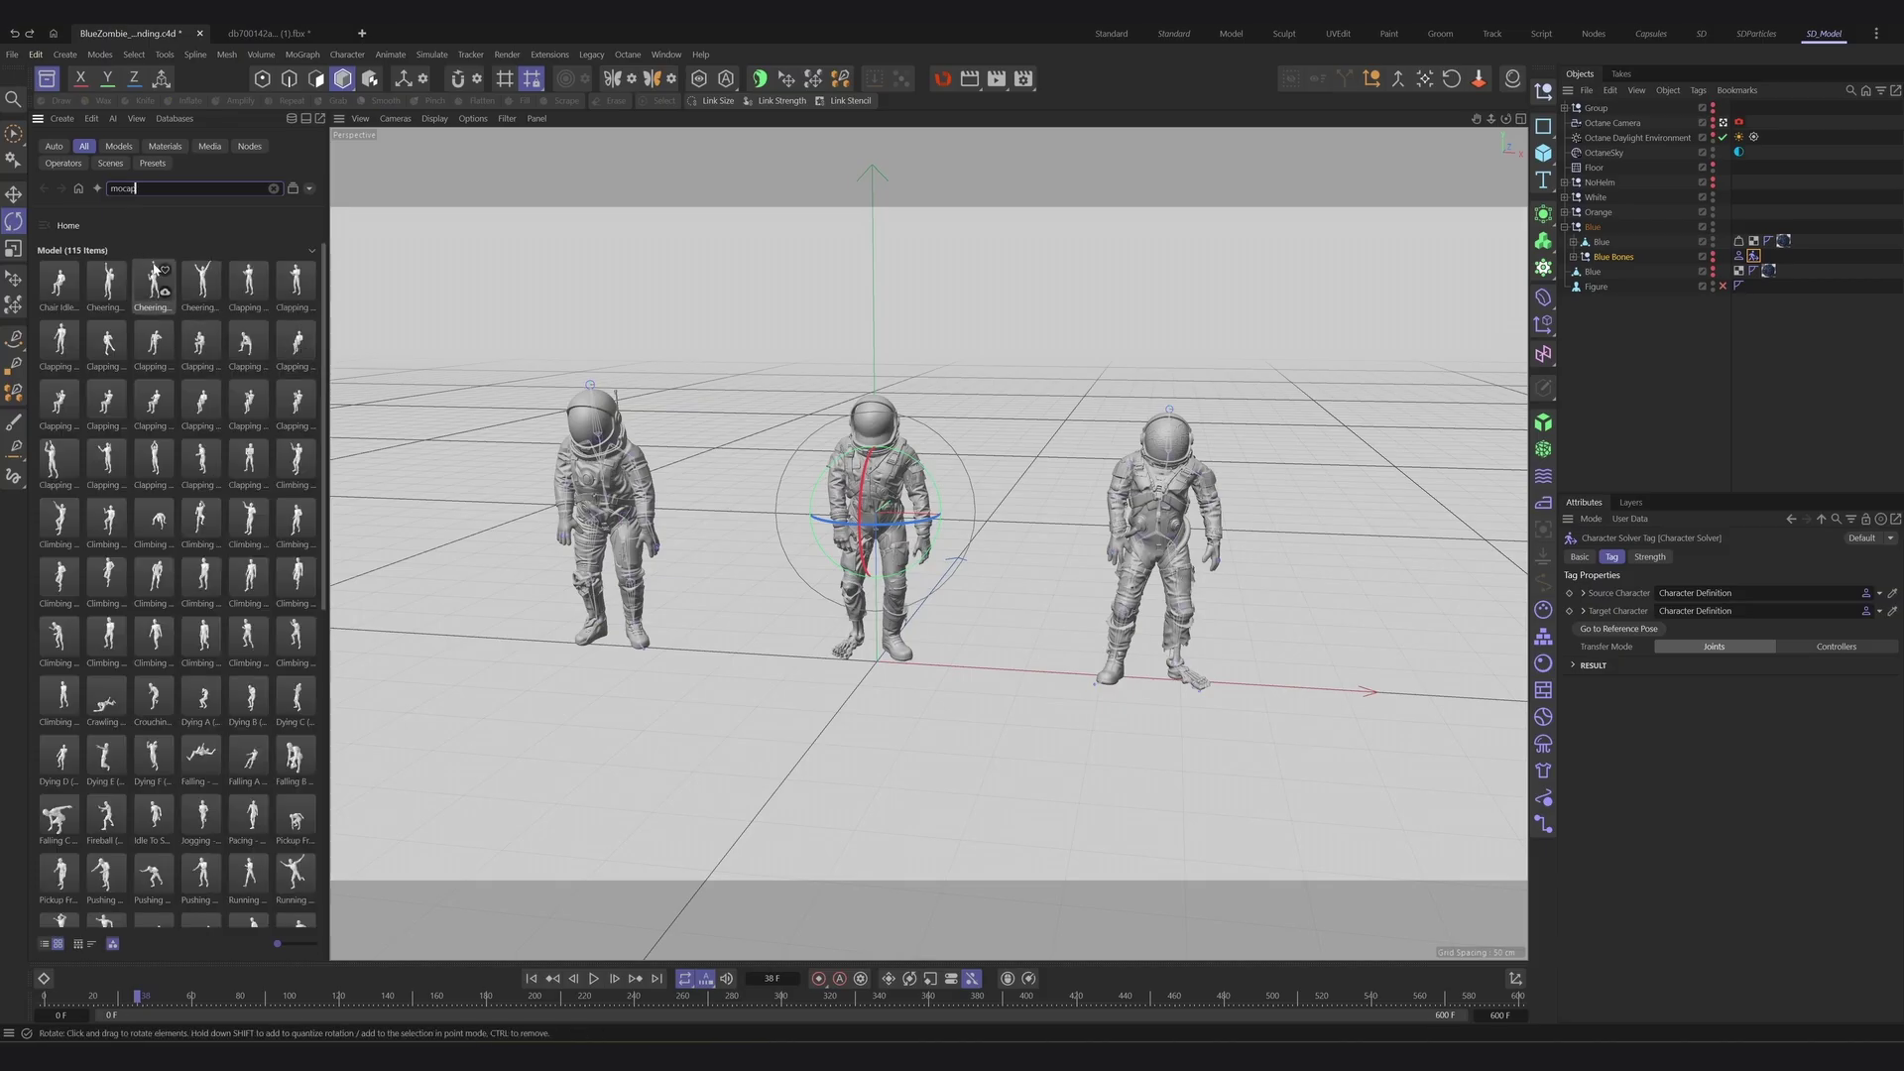
scroll(217, 492, down, 10)
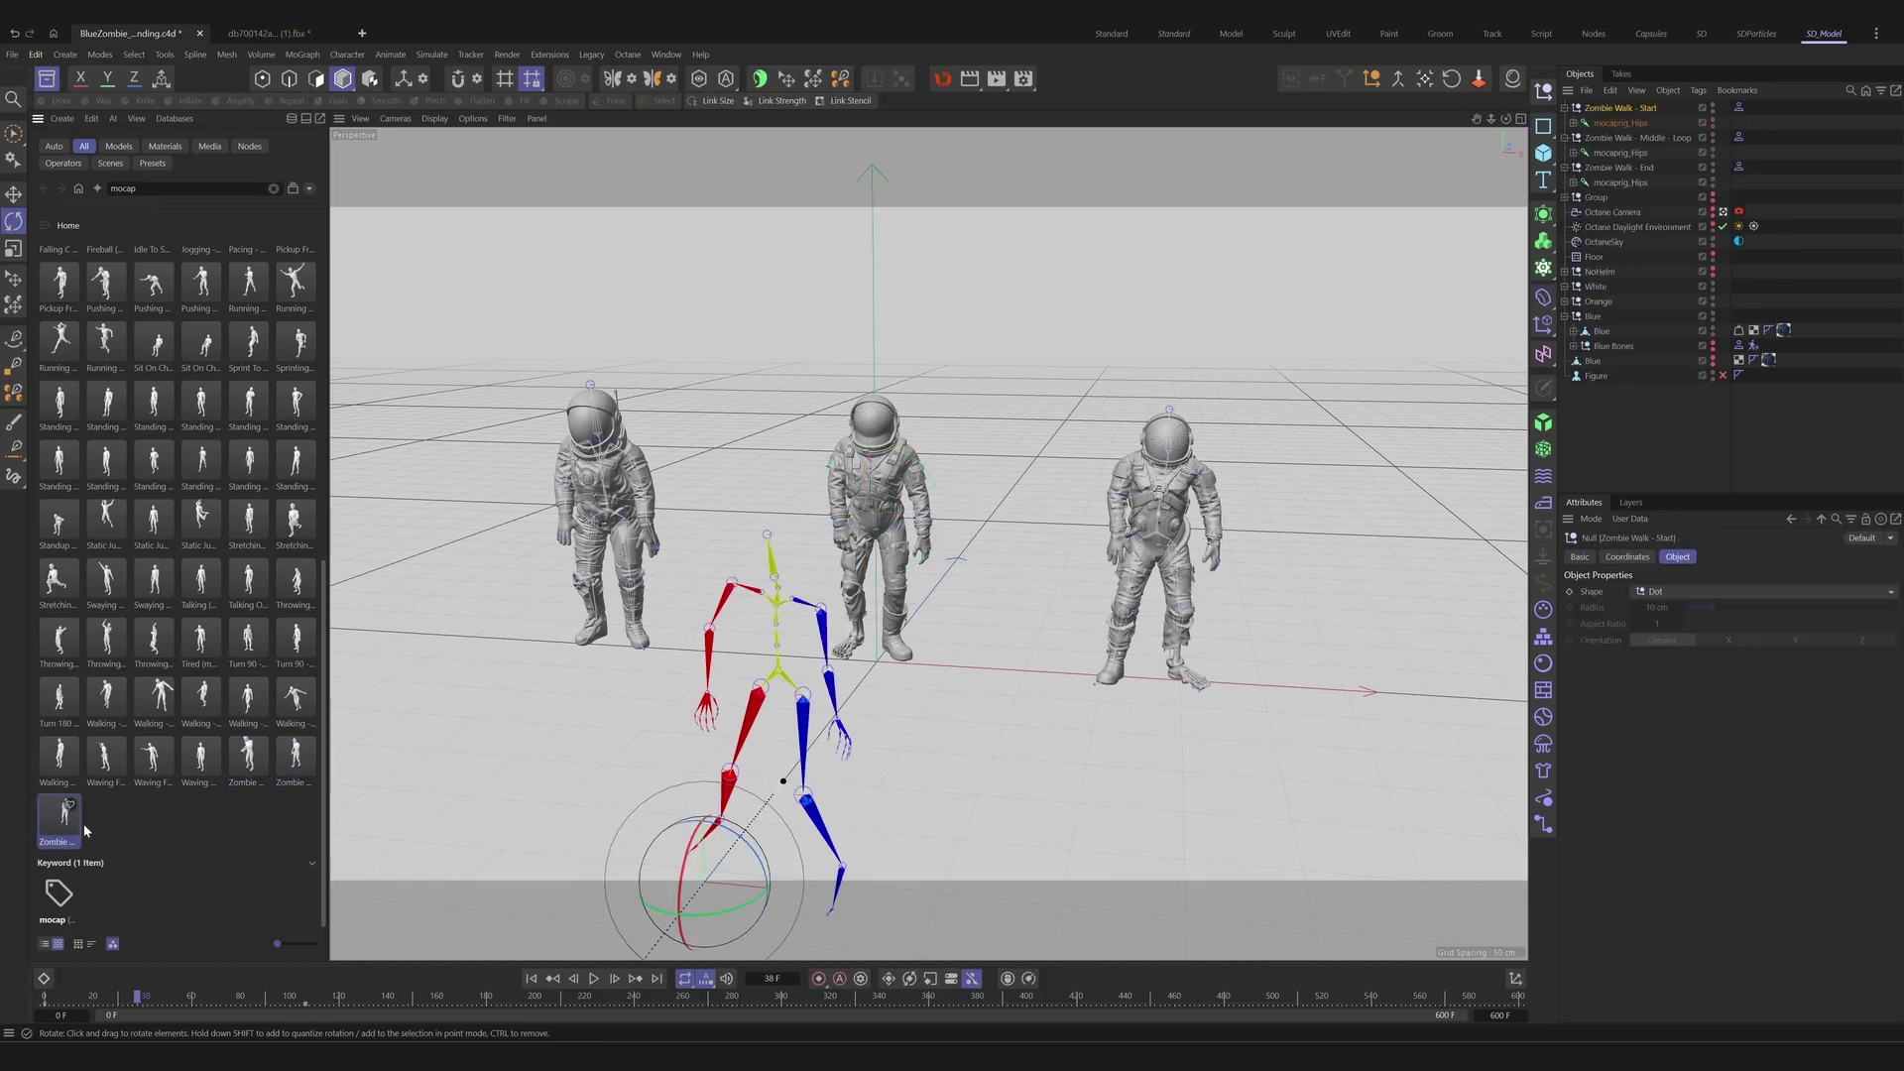
scroll(155, 746, up, 3)
click(46, 79)
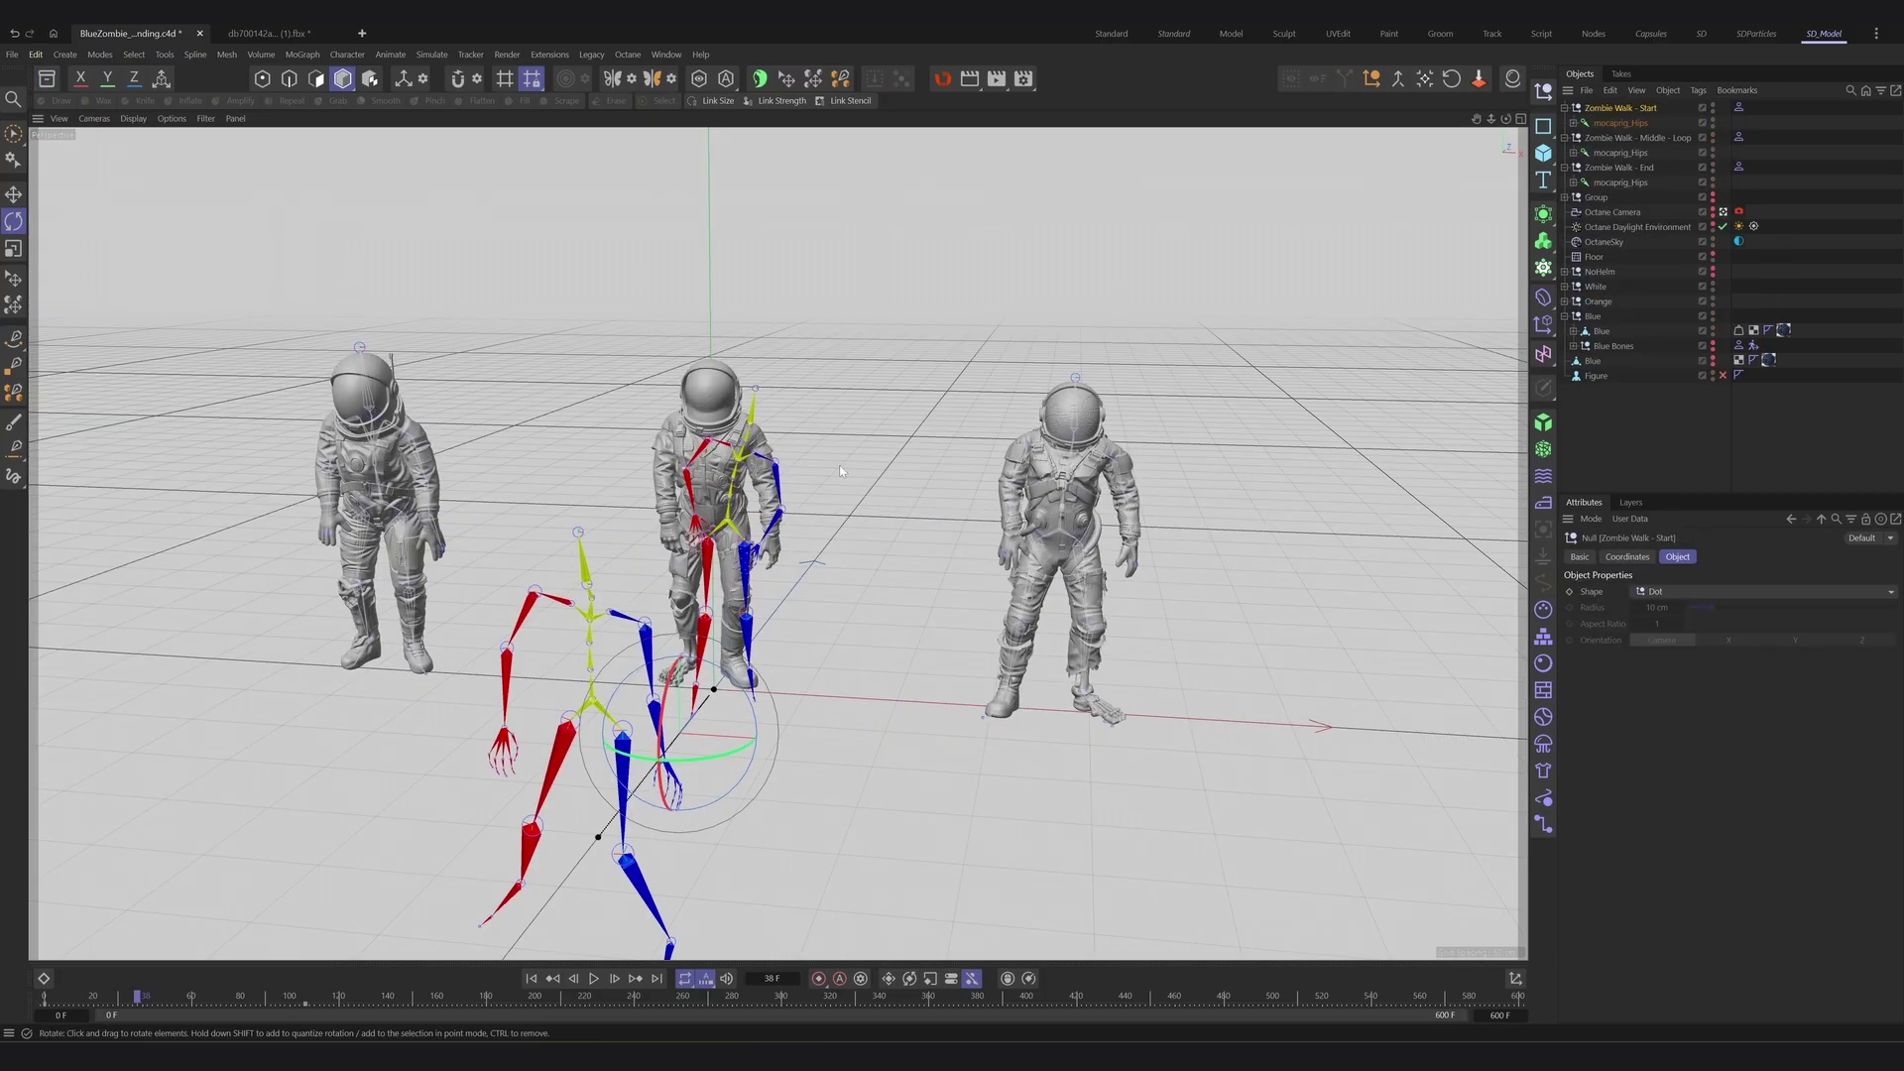
- Preview the Zombie Walk rigs in motion and inspect the Zombie_Walk_A Character Definition in its manager
scroll(839, 466, down, 10)
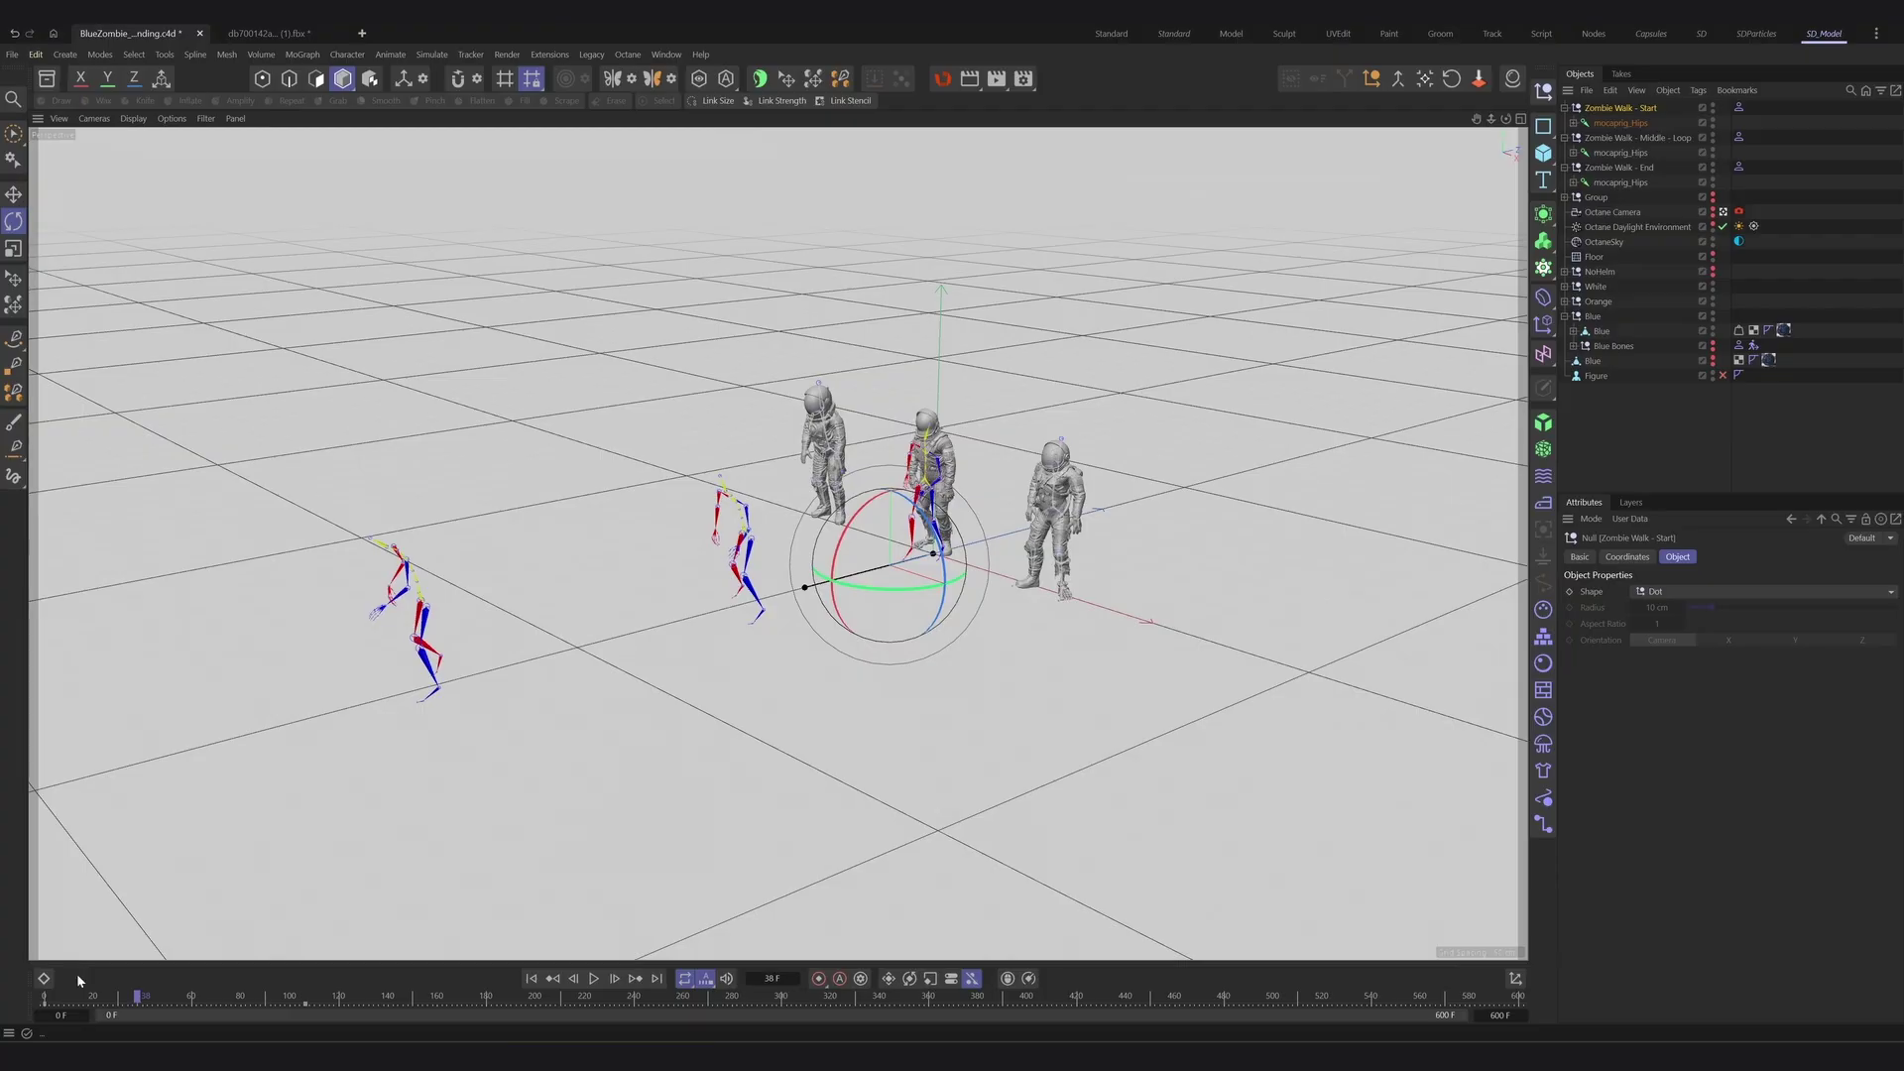
drag(62, 996, 228, 995)
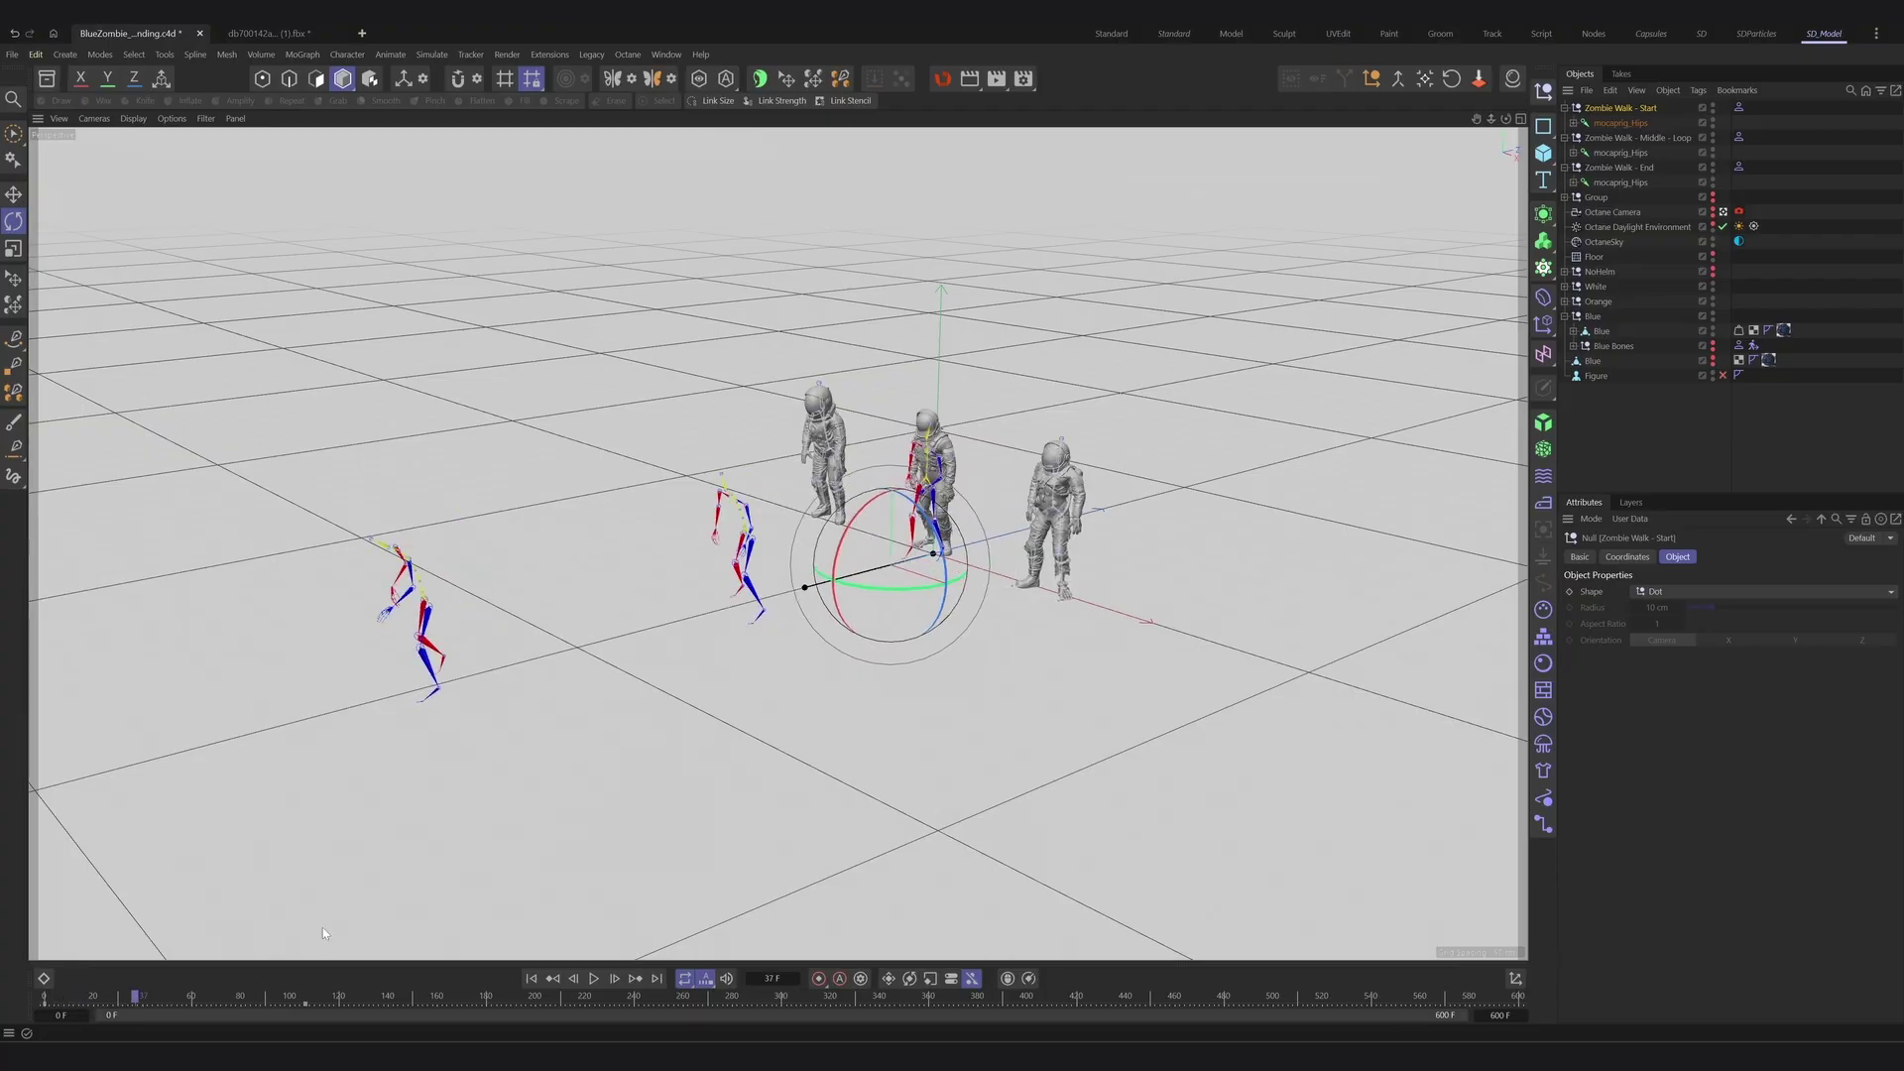
scroll(621, 598, up, 3)
mouse_move(621, 597)
alt+mouse_down()
mouse_move(794, 561)
mouse_move(655, 607)
alt+mouse_up()
click(1740, 168)
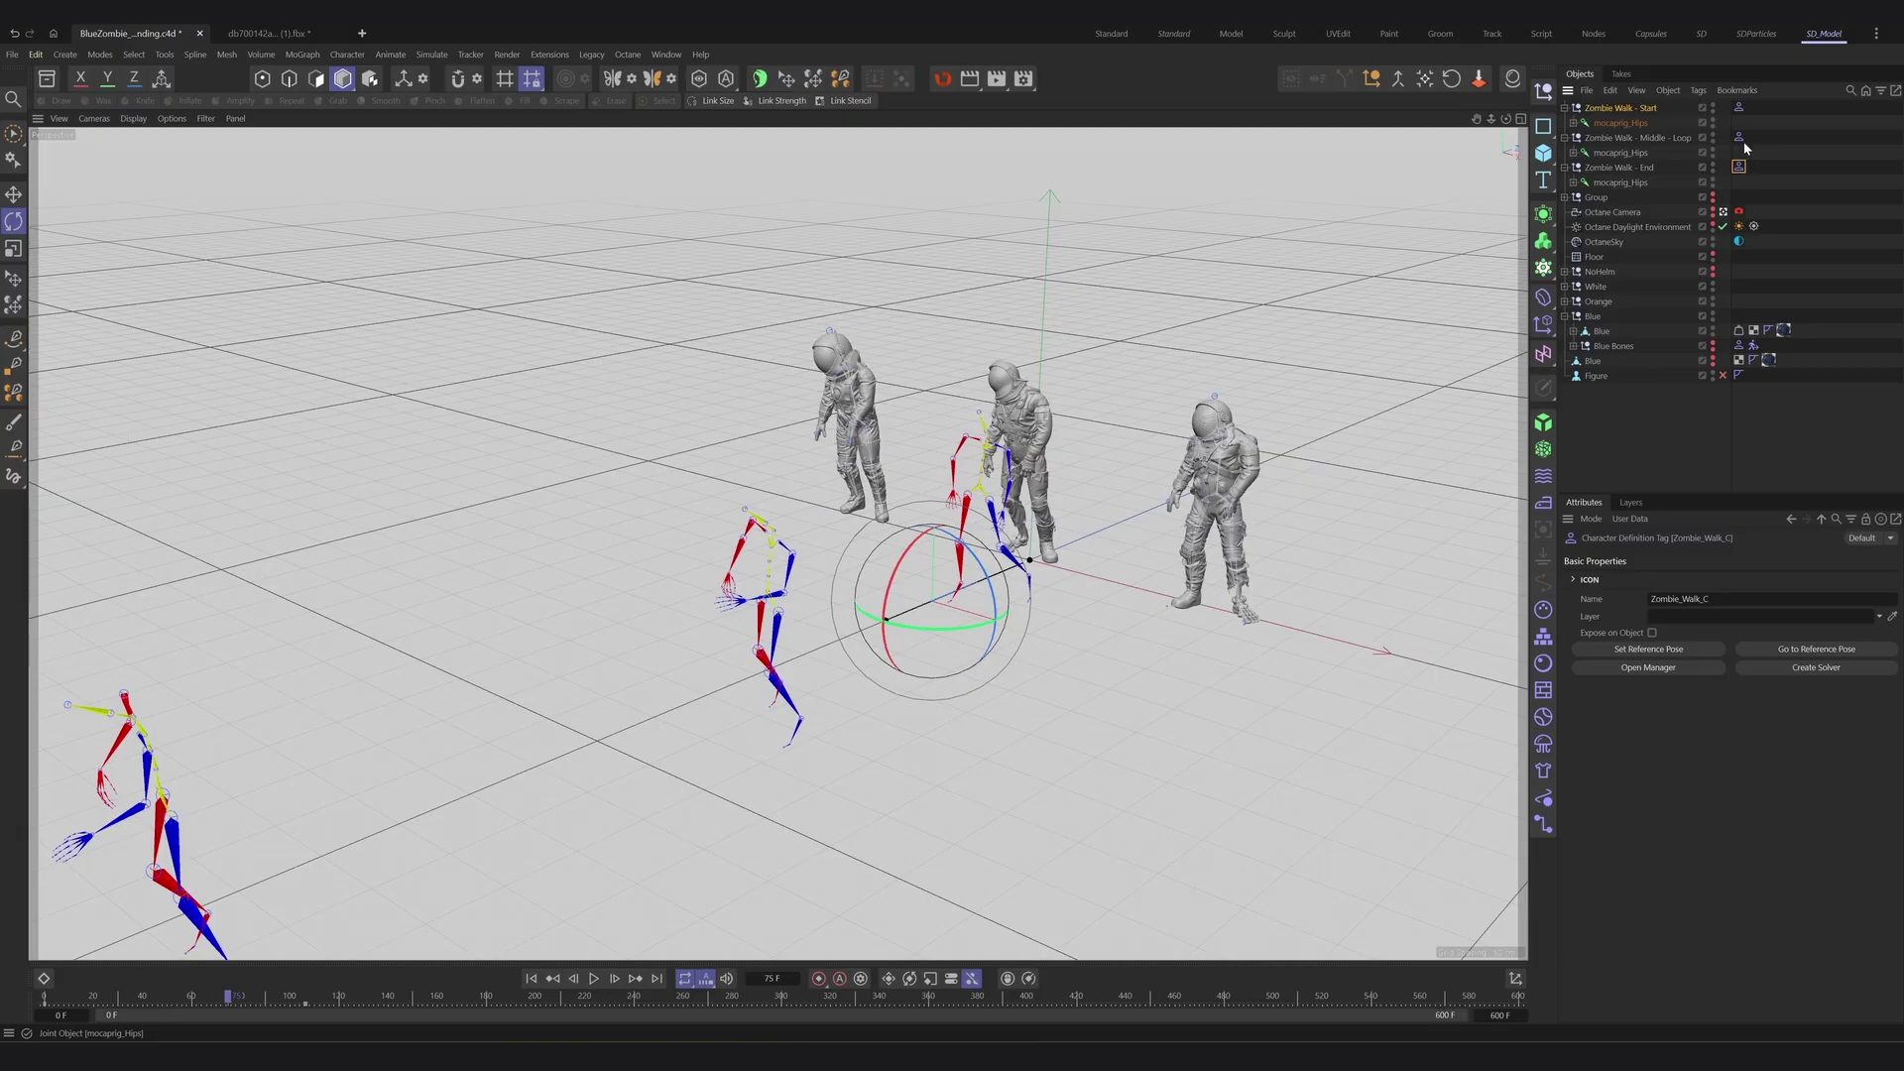
click(1655, 669)
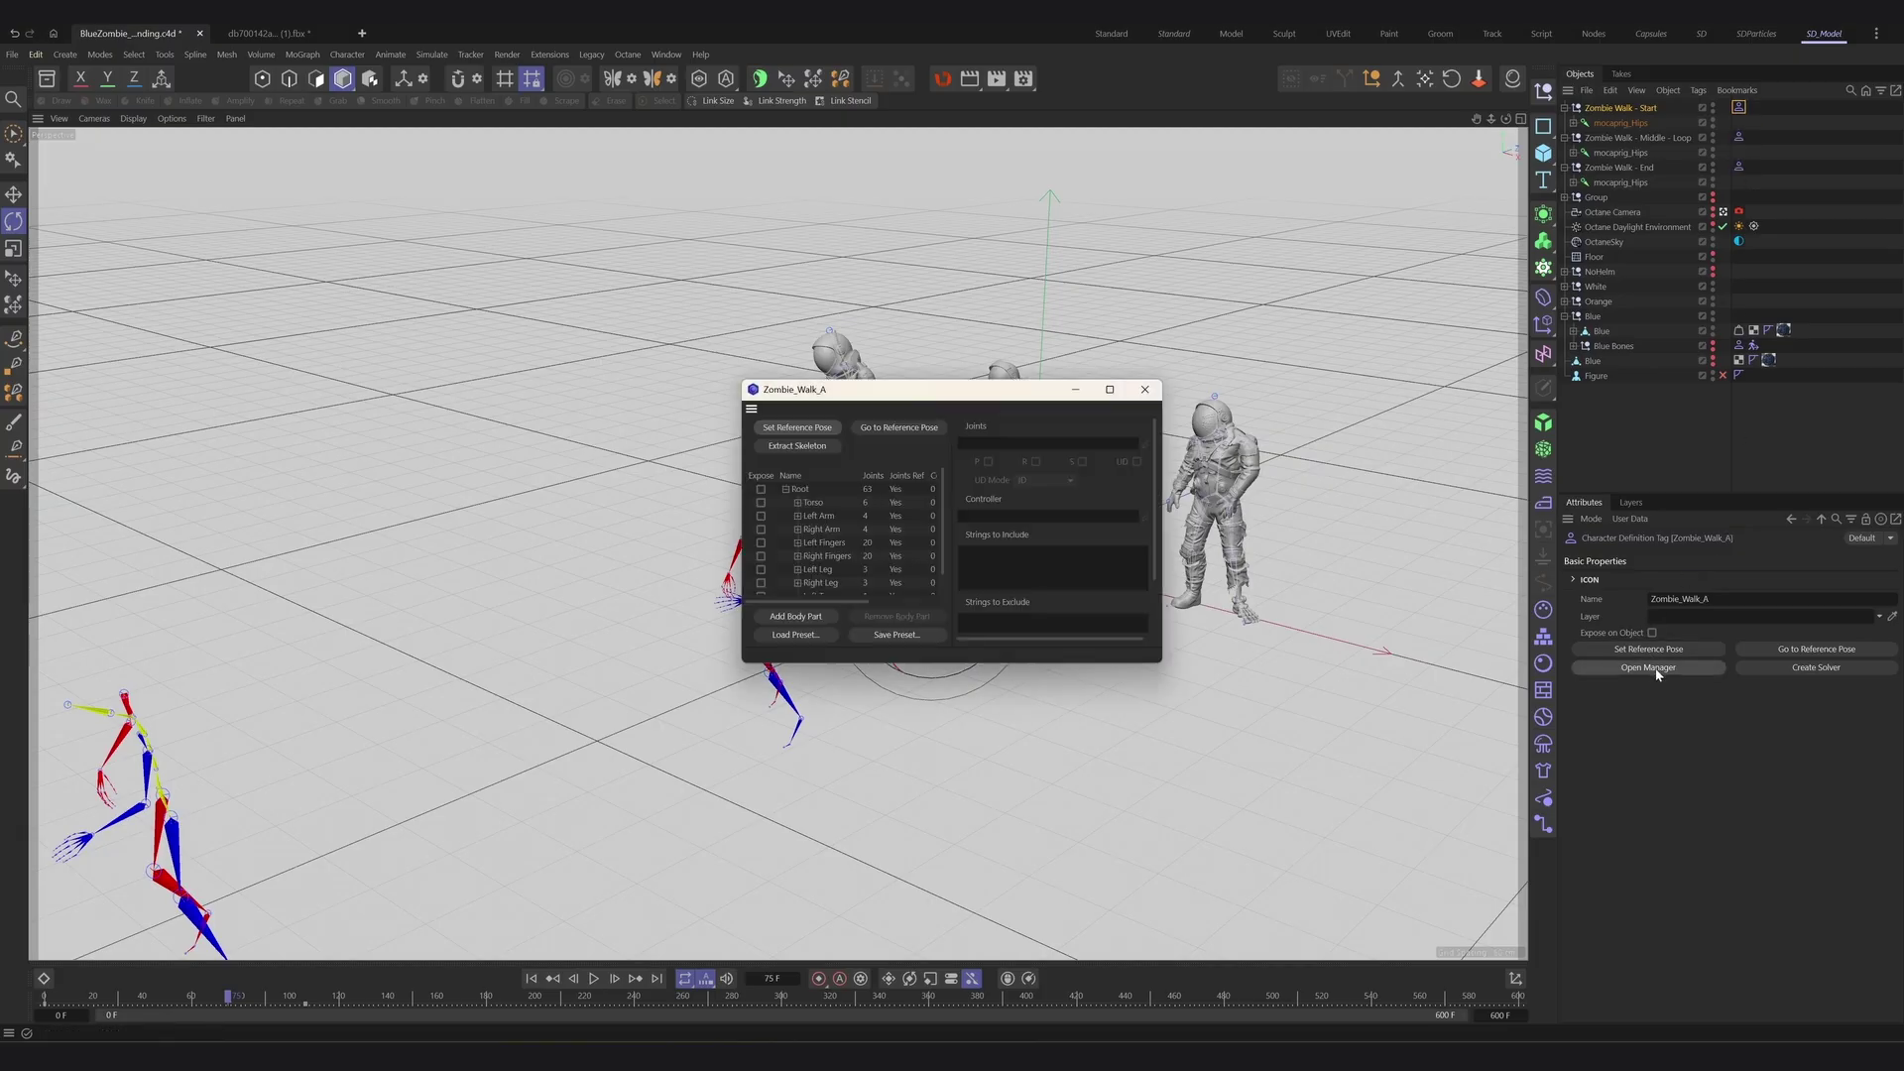
click(1145, 393)
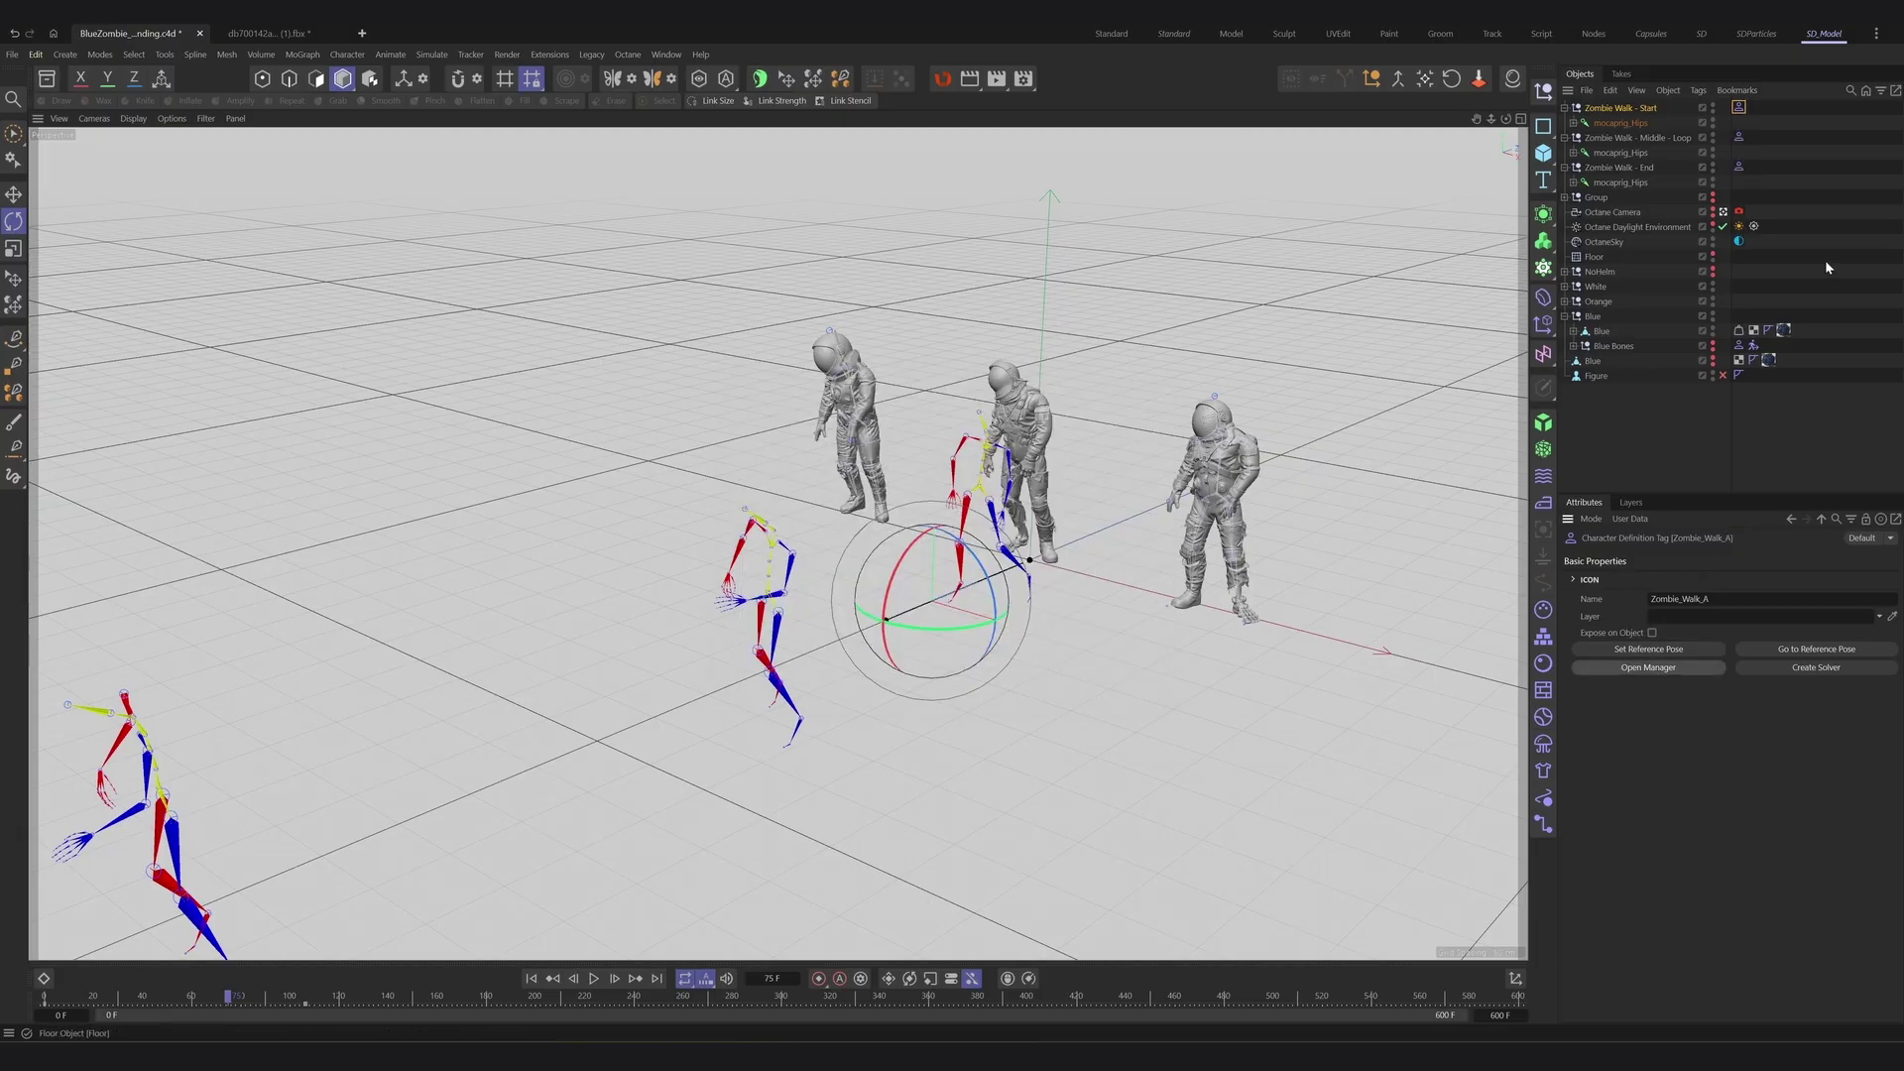
- Set the Blue Bones Character Solver's source to Zombie_Walk_A and hide the Orange and White characters
click(1752, 345)
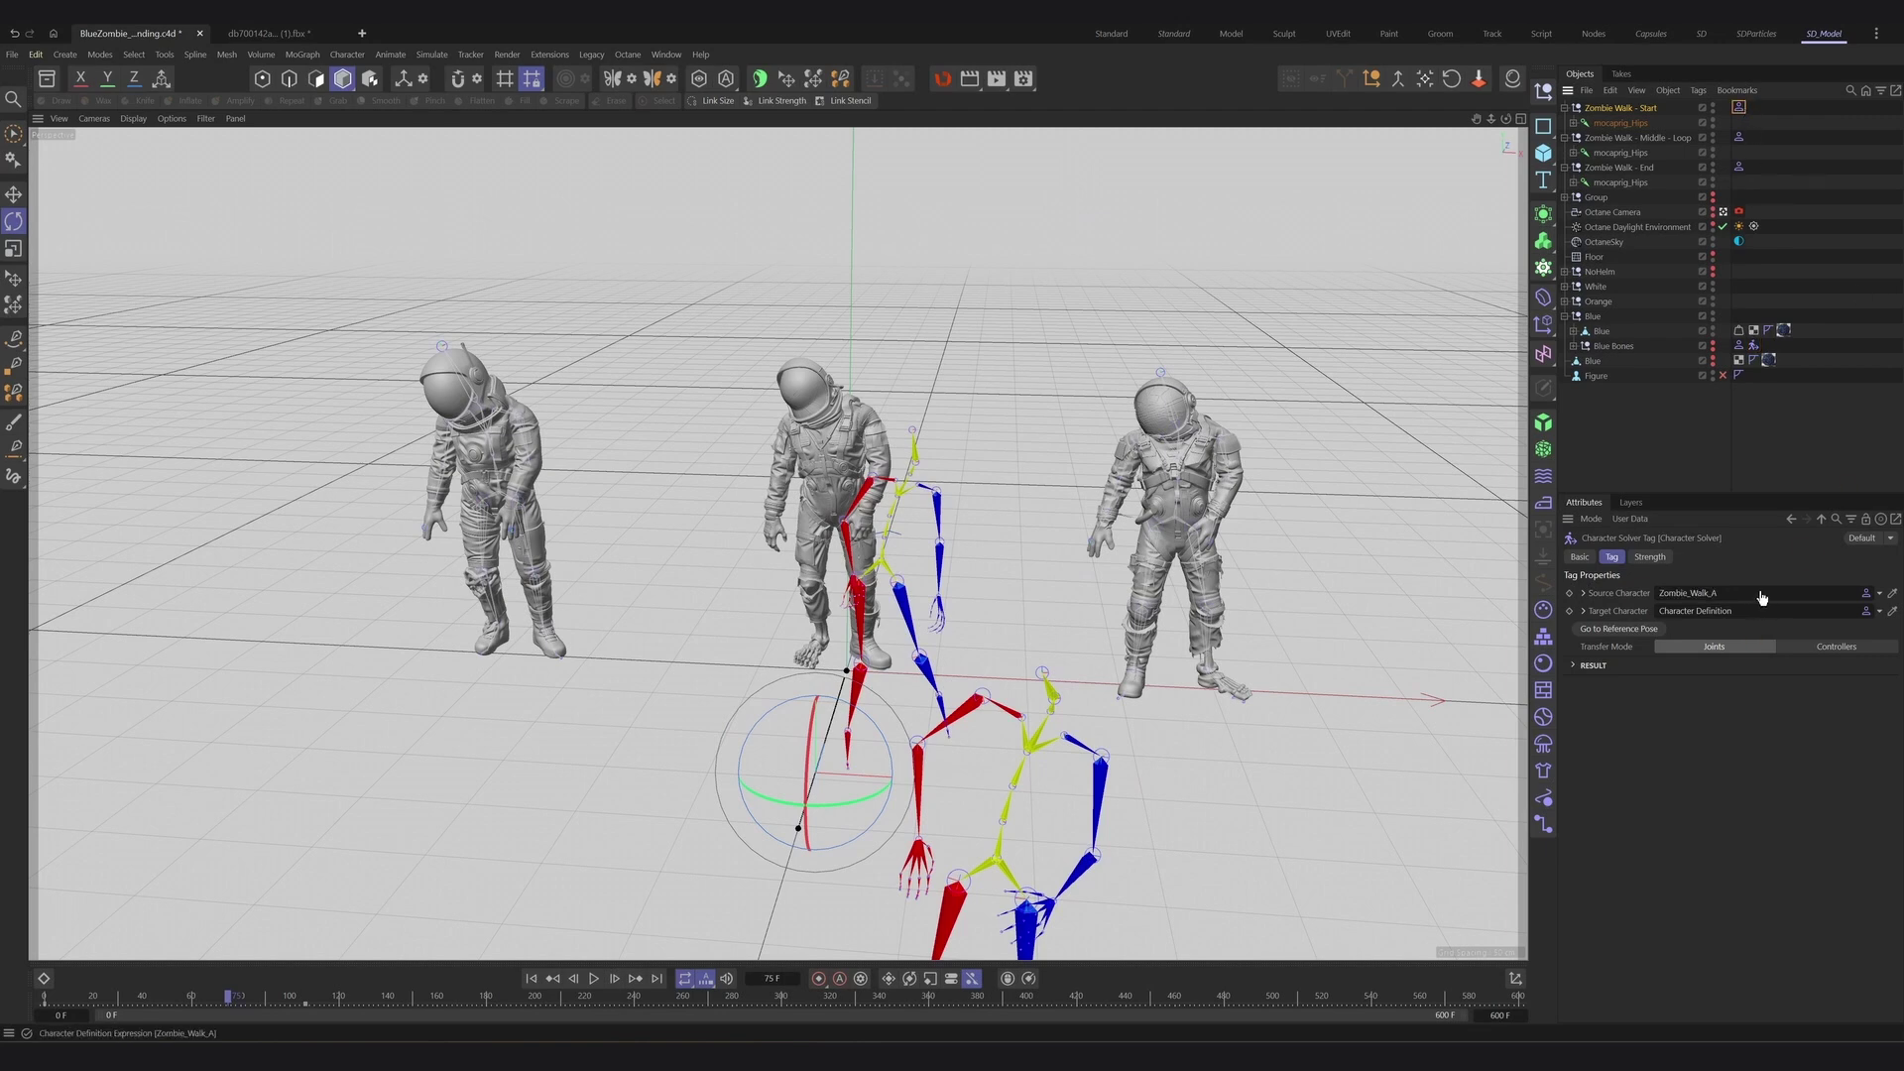
drag(1762, 597, 1760, 595)
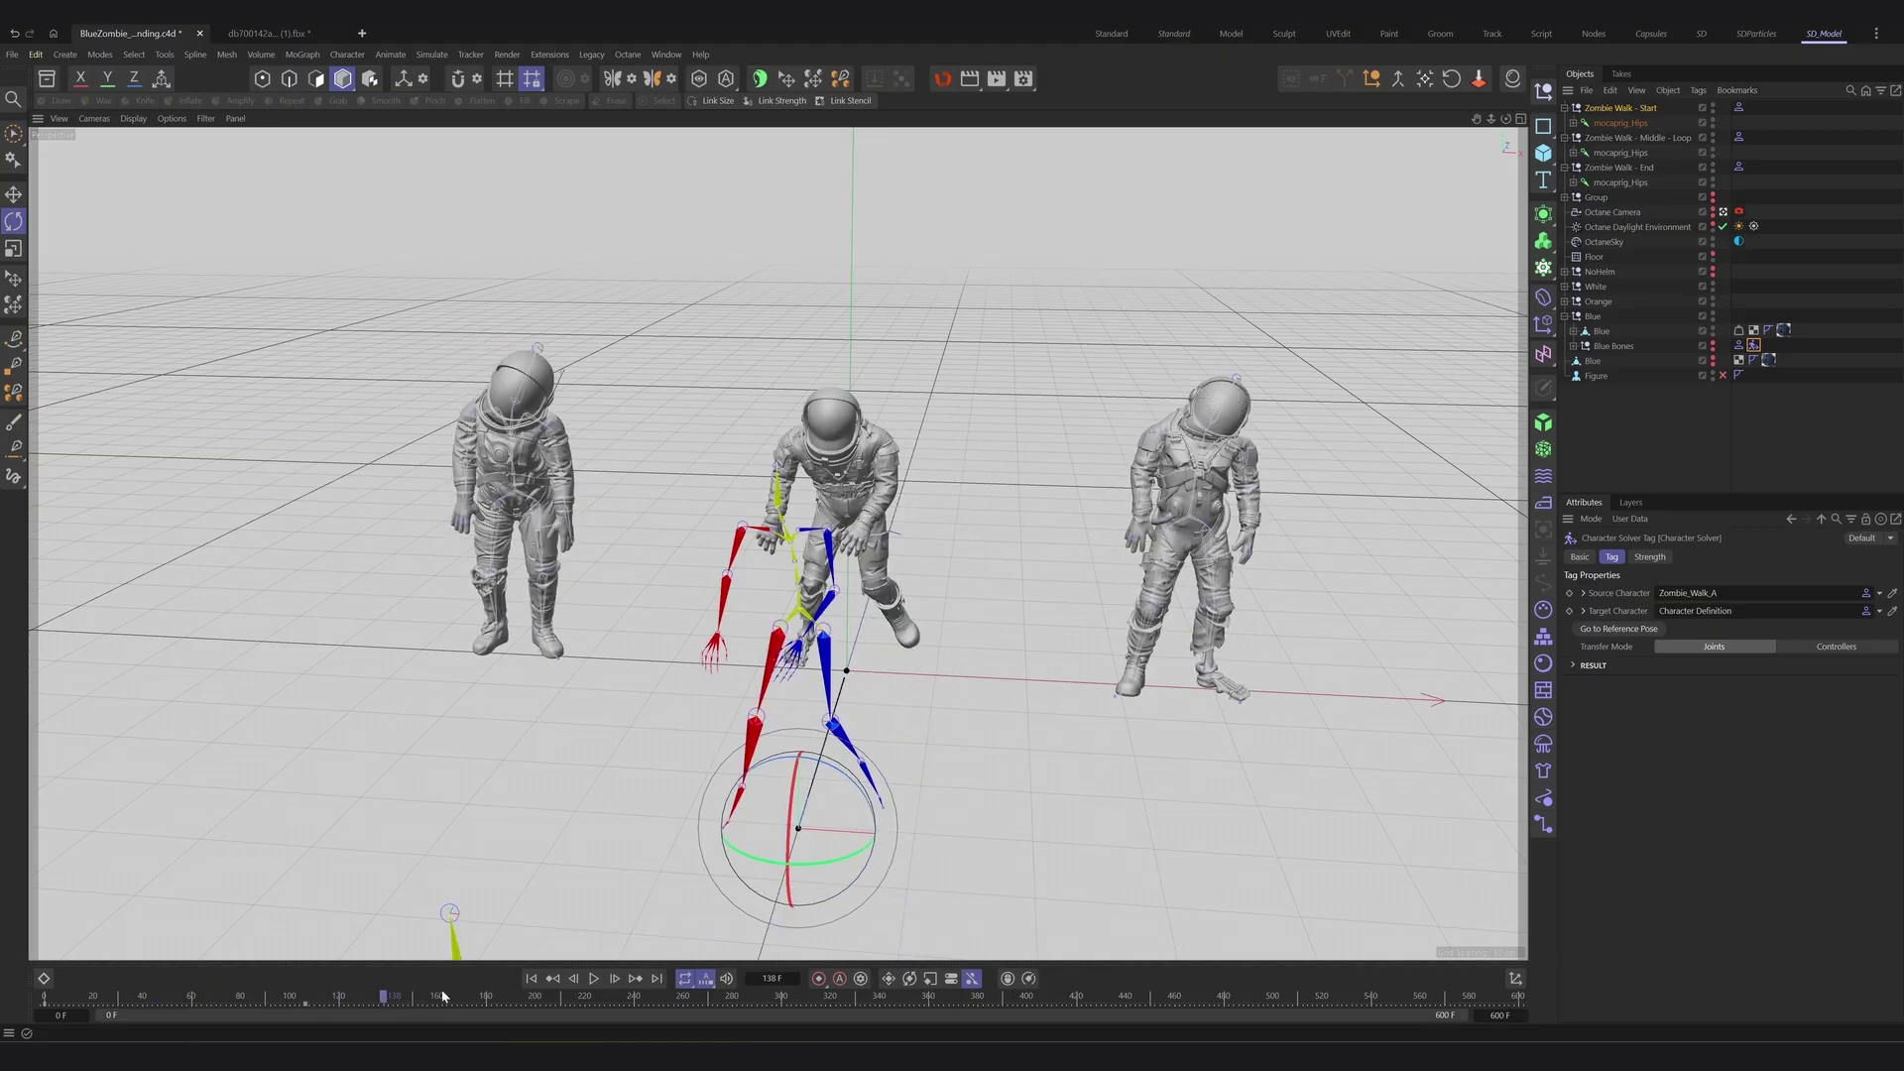
alt+double_click(1713, 301)
alt+double_click(1712, 286)
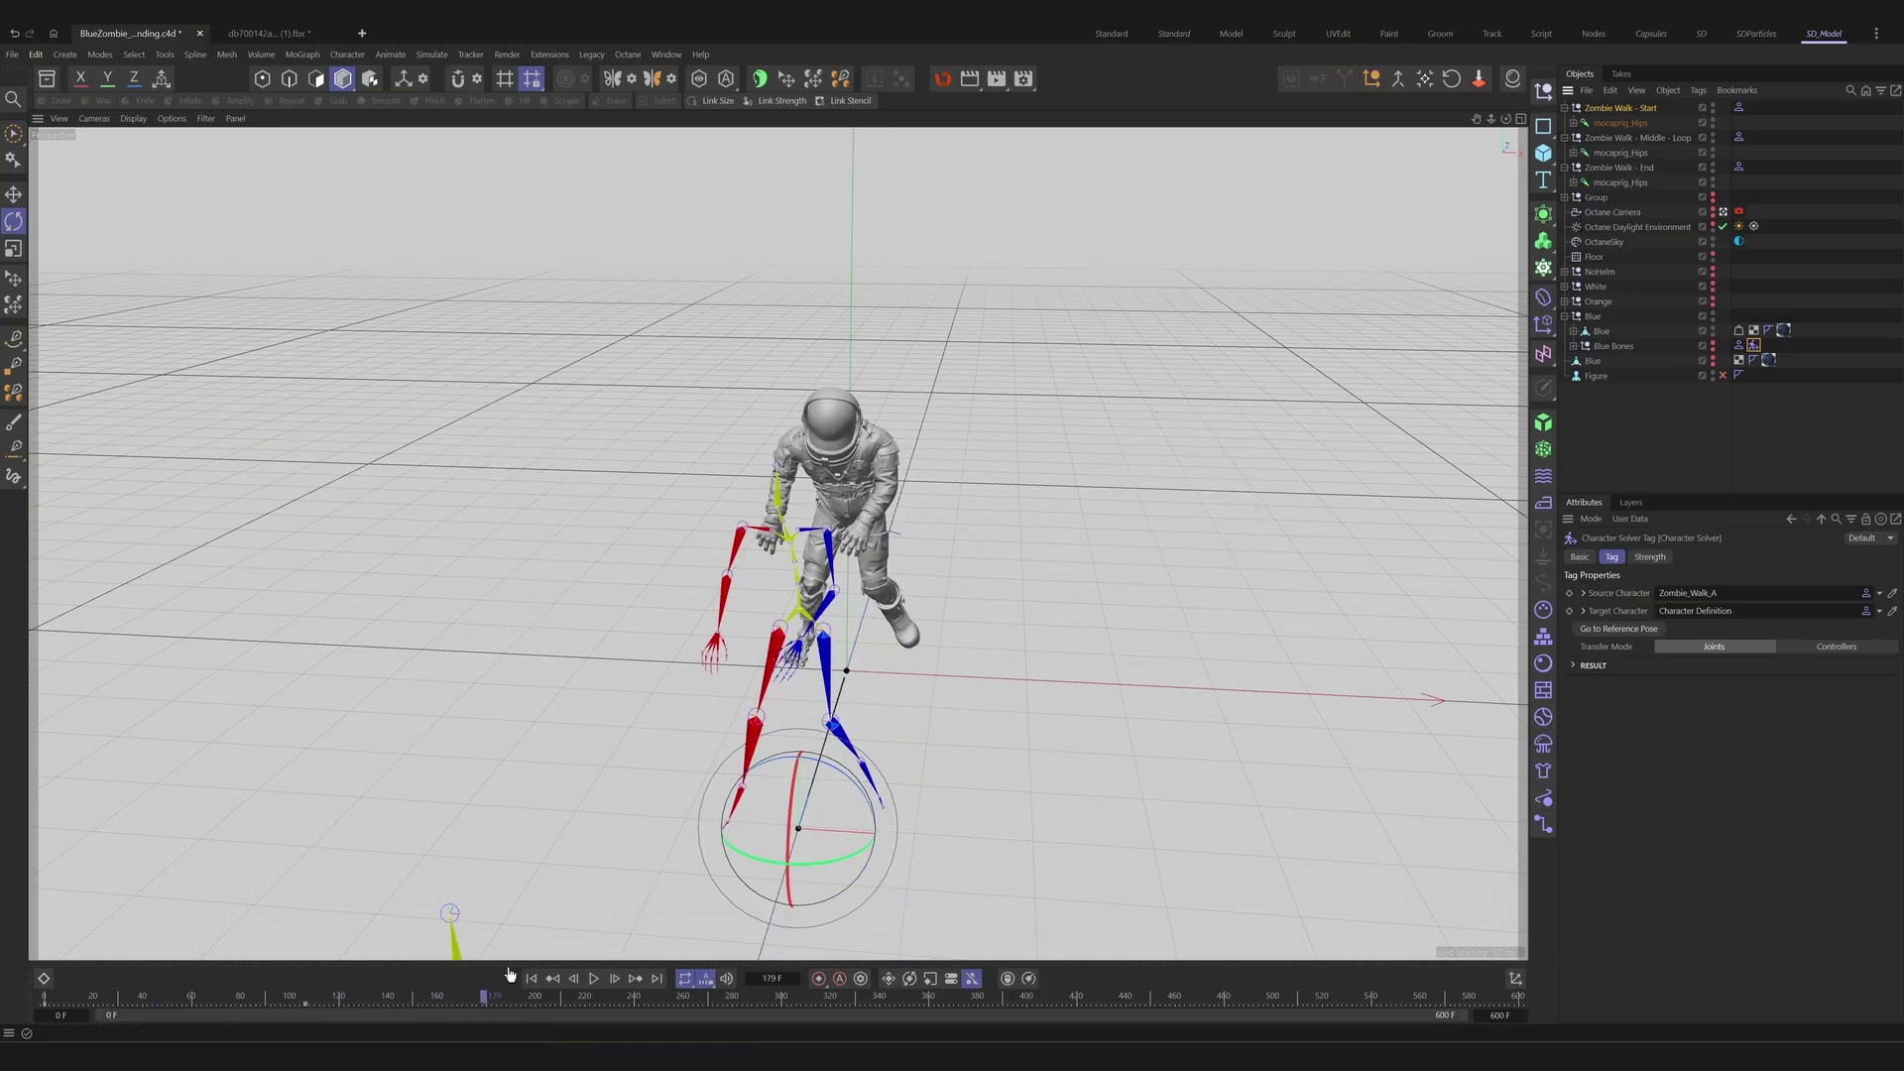
- Disable the Delta Mush deformer on the Blue character and play back its zombie walk
click(580, 999)
click(1574, 331)
click(1722, 361)
drag(288, 995, 99, 995)
alt+drag(875, 665, 615, 476)
drag(101, 995, 179, 999)
alt+drag(793, 516, 992, 476)
click(105, 995)
key(F8)
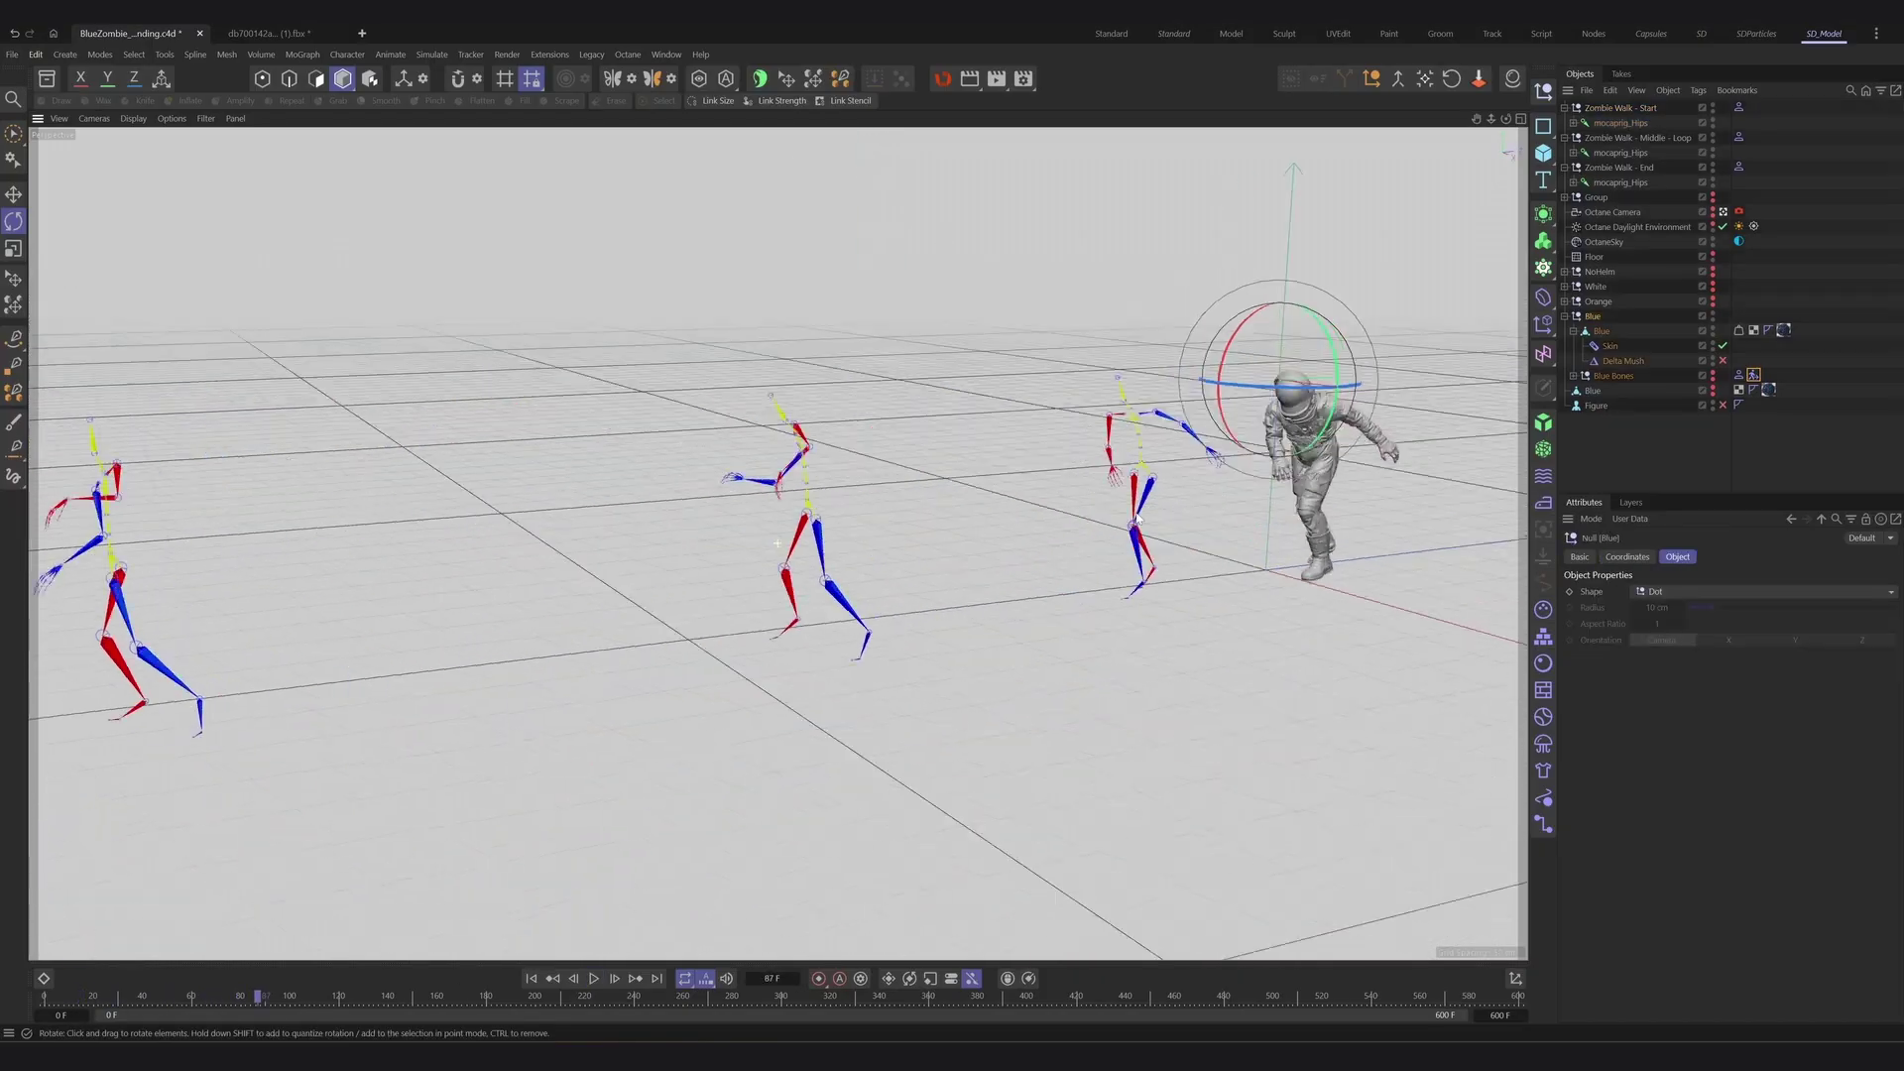
- Try to move the Blue character toward the mocap skeletons, and undo the move
key(e)
alt+drag(1318, 516, 1279, 457)
drag(1409, 399, 698, 412)
key(ctrl+z)
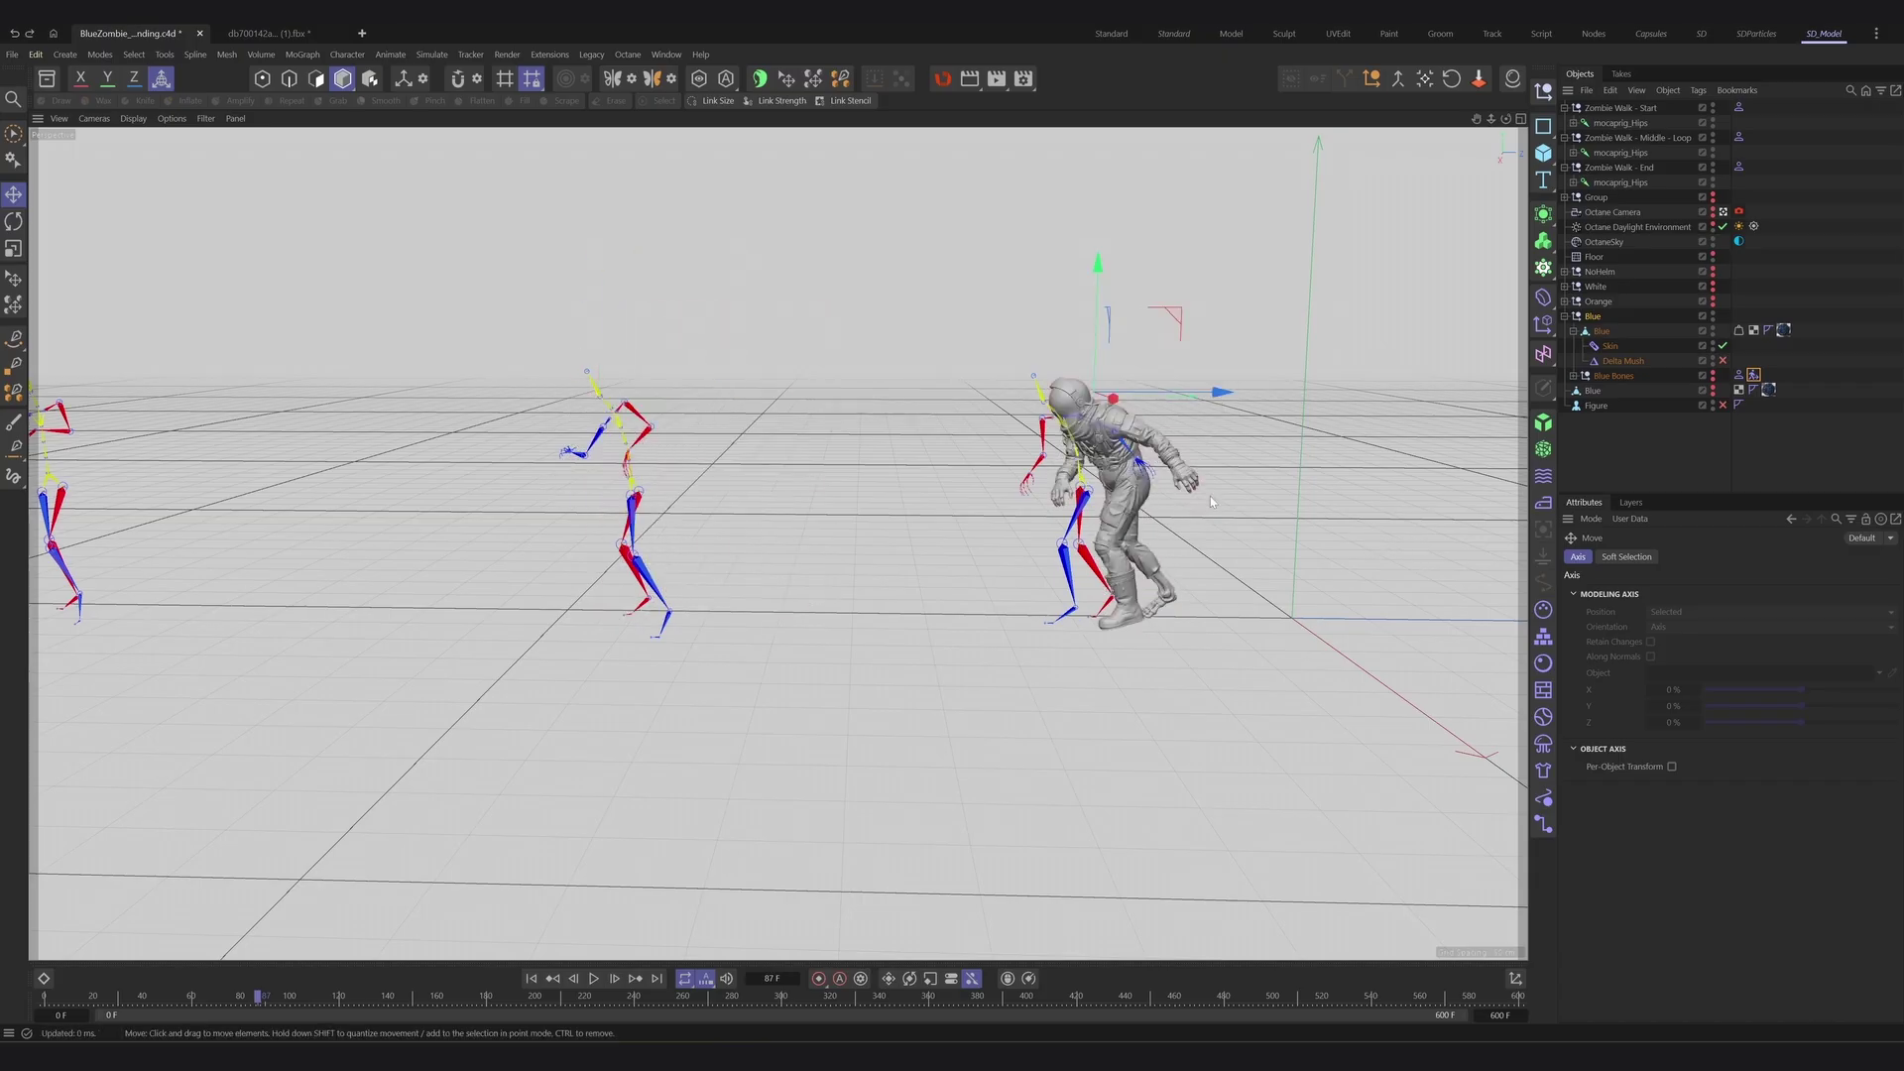
- Compare the Blue character's walk with the three mocap skeletons along the timeline and return to frame 0
alt+drag(1188, 522, 922, 634)
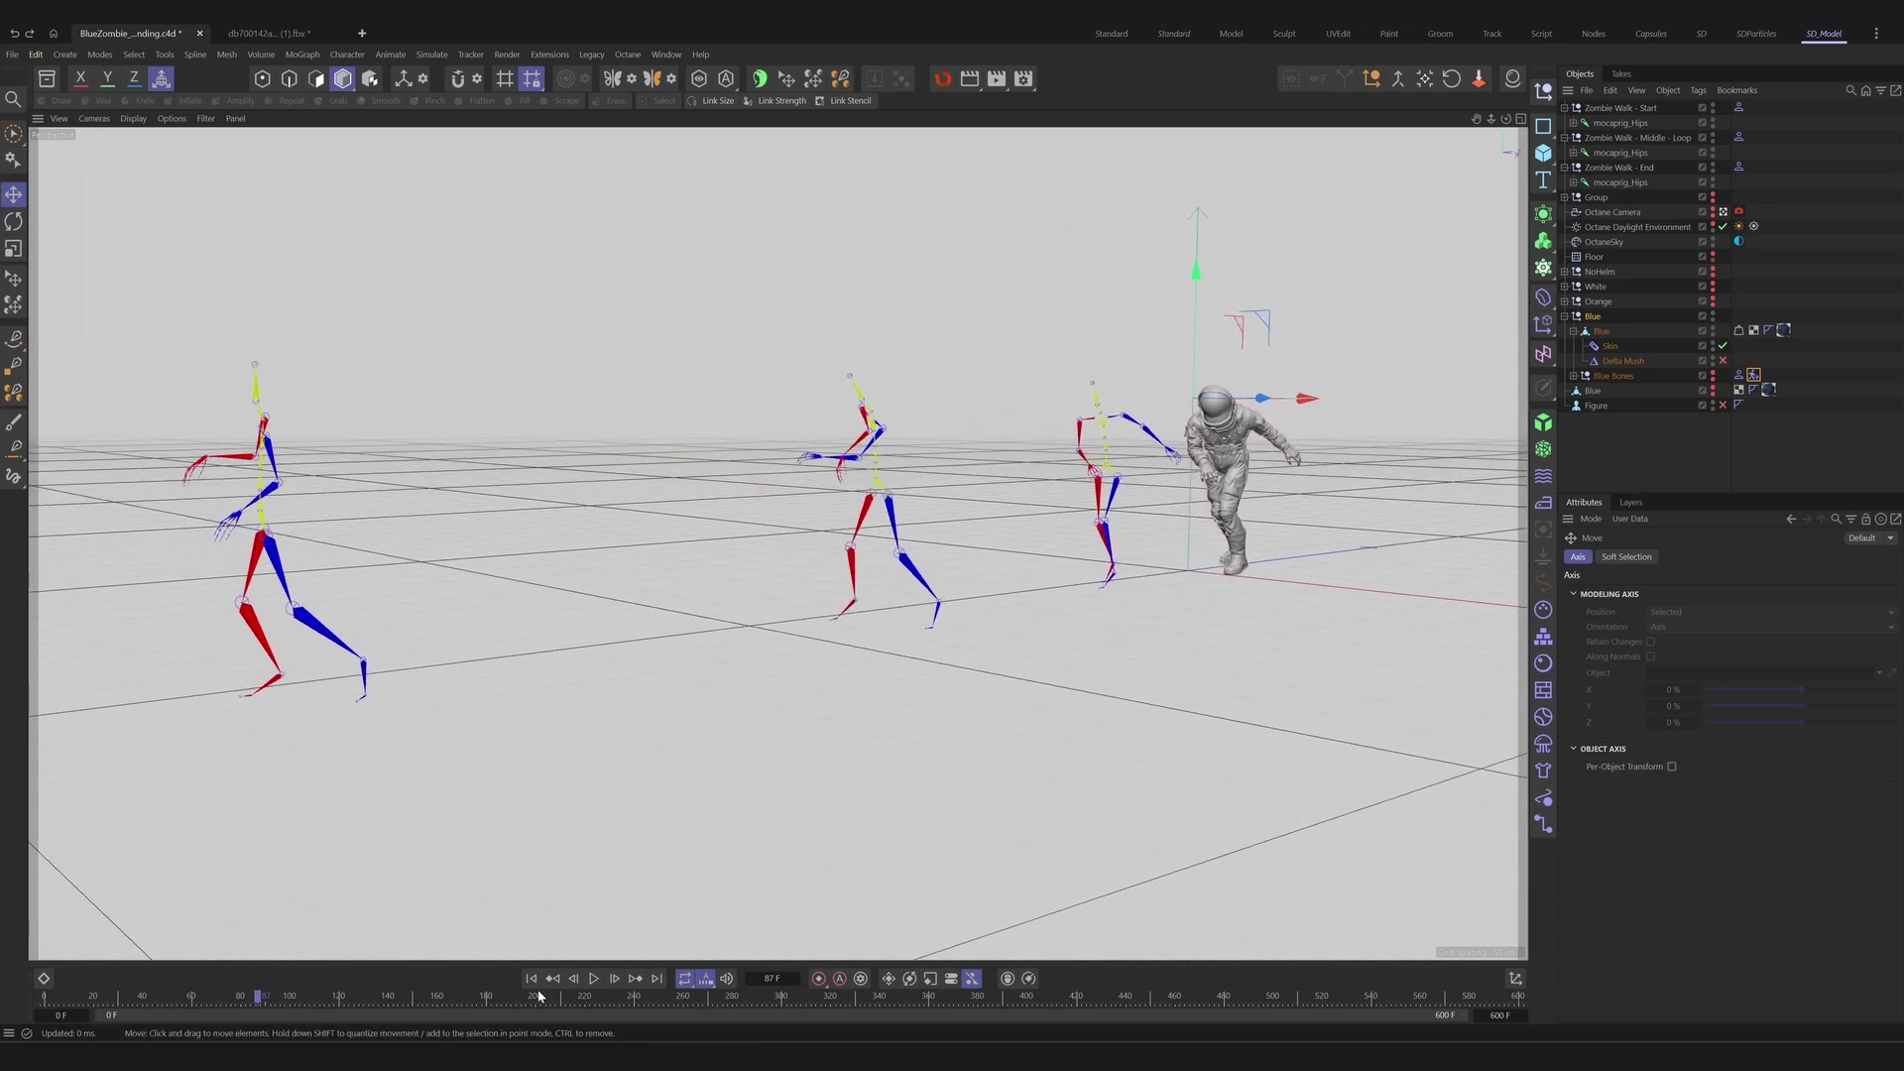
drag(334, 999, 394, 1000)
scroll(674, 559, down, 3)
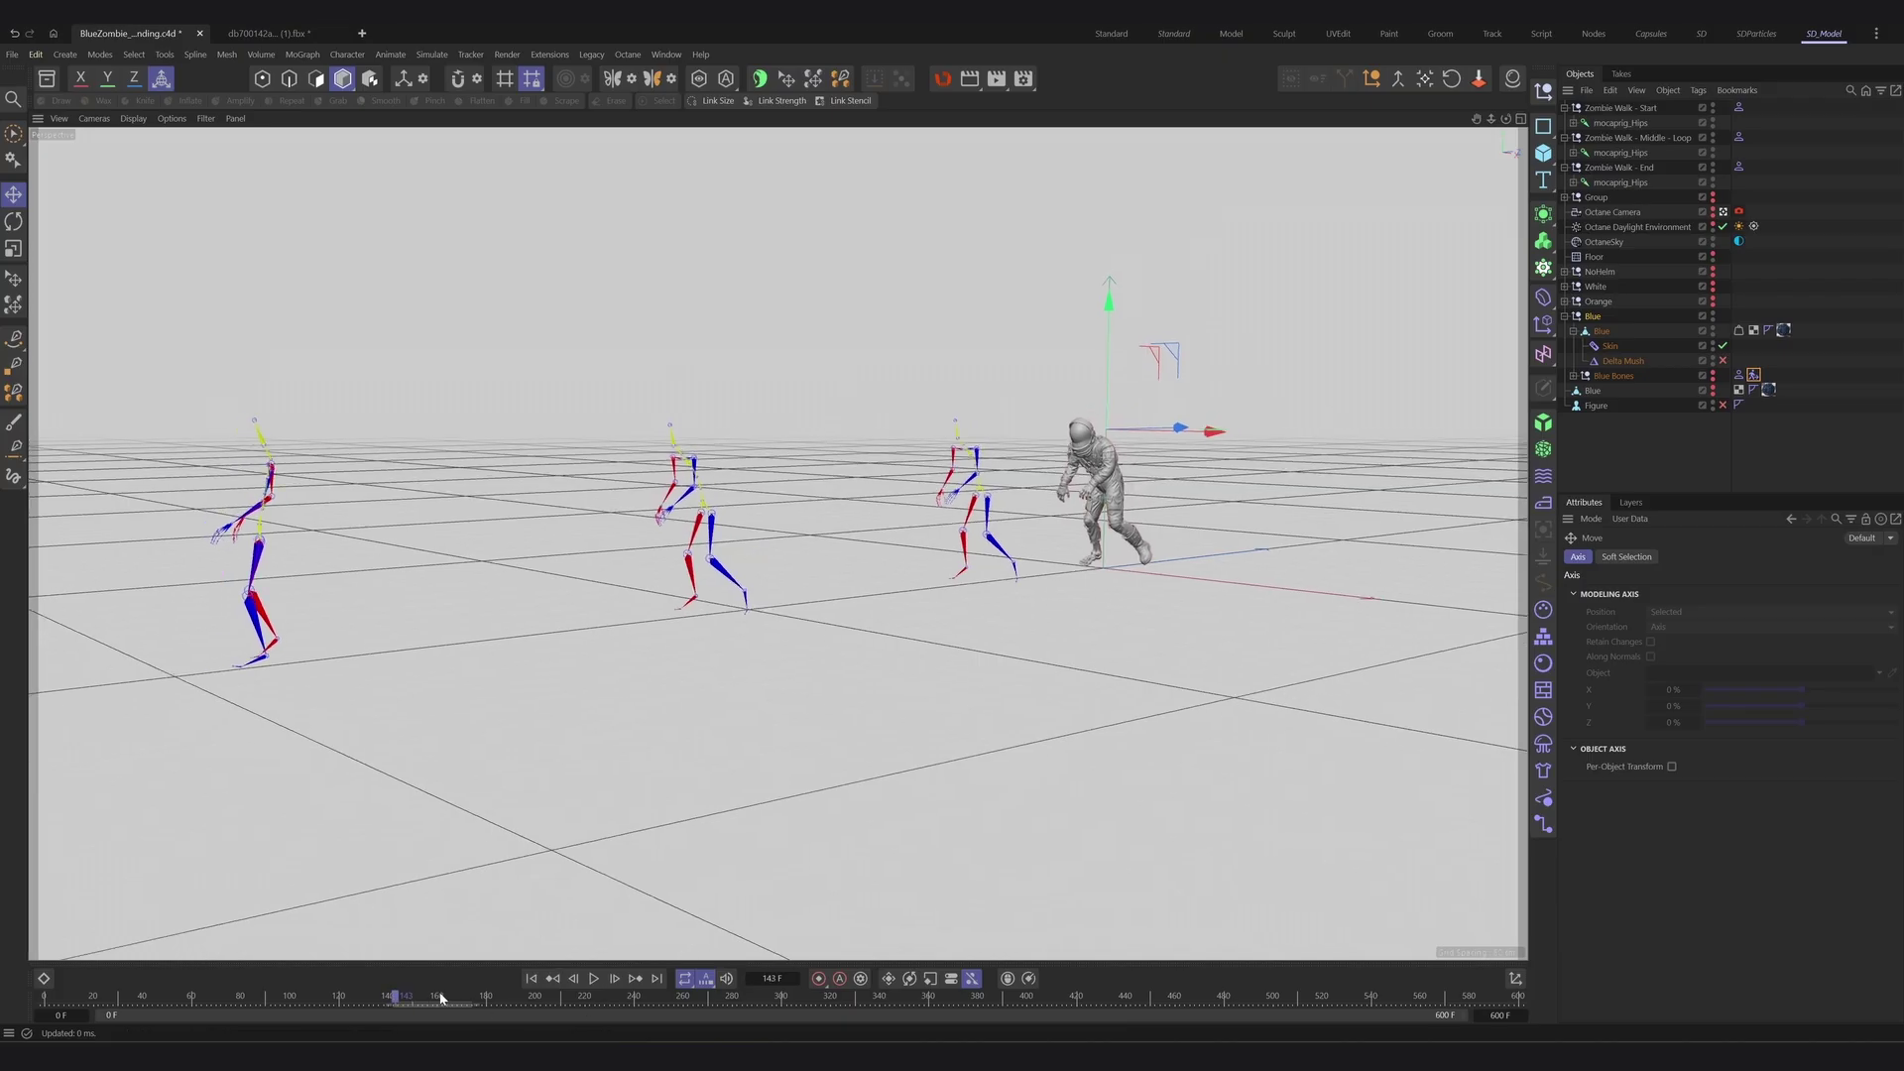
drag(441, 996, 553, 996)
drag(356, 990, 10, 995)
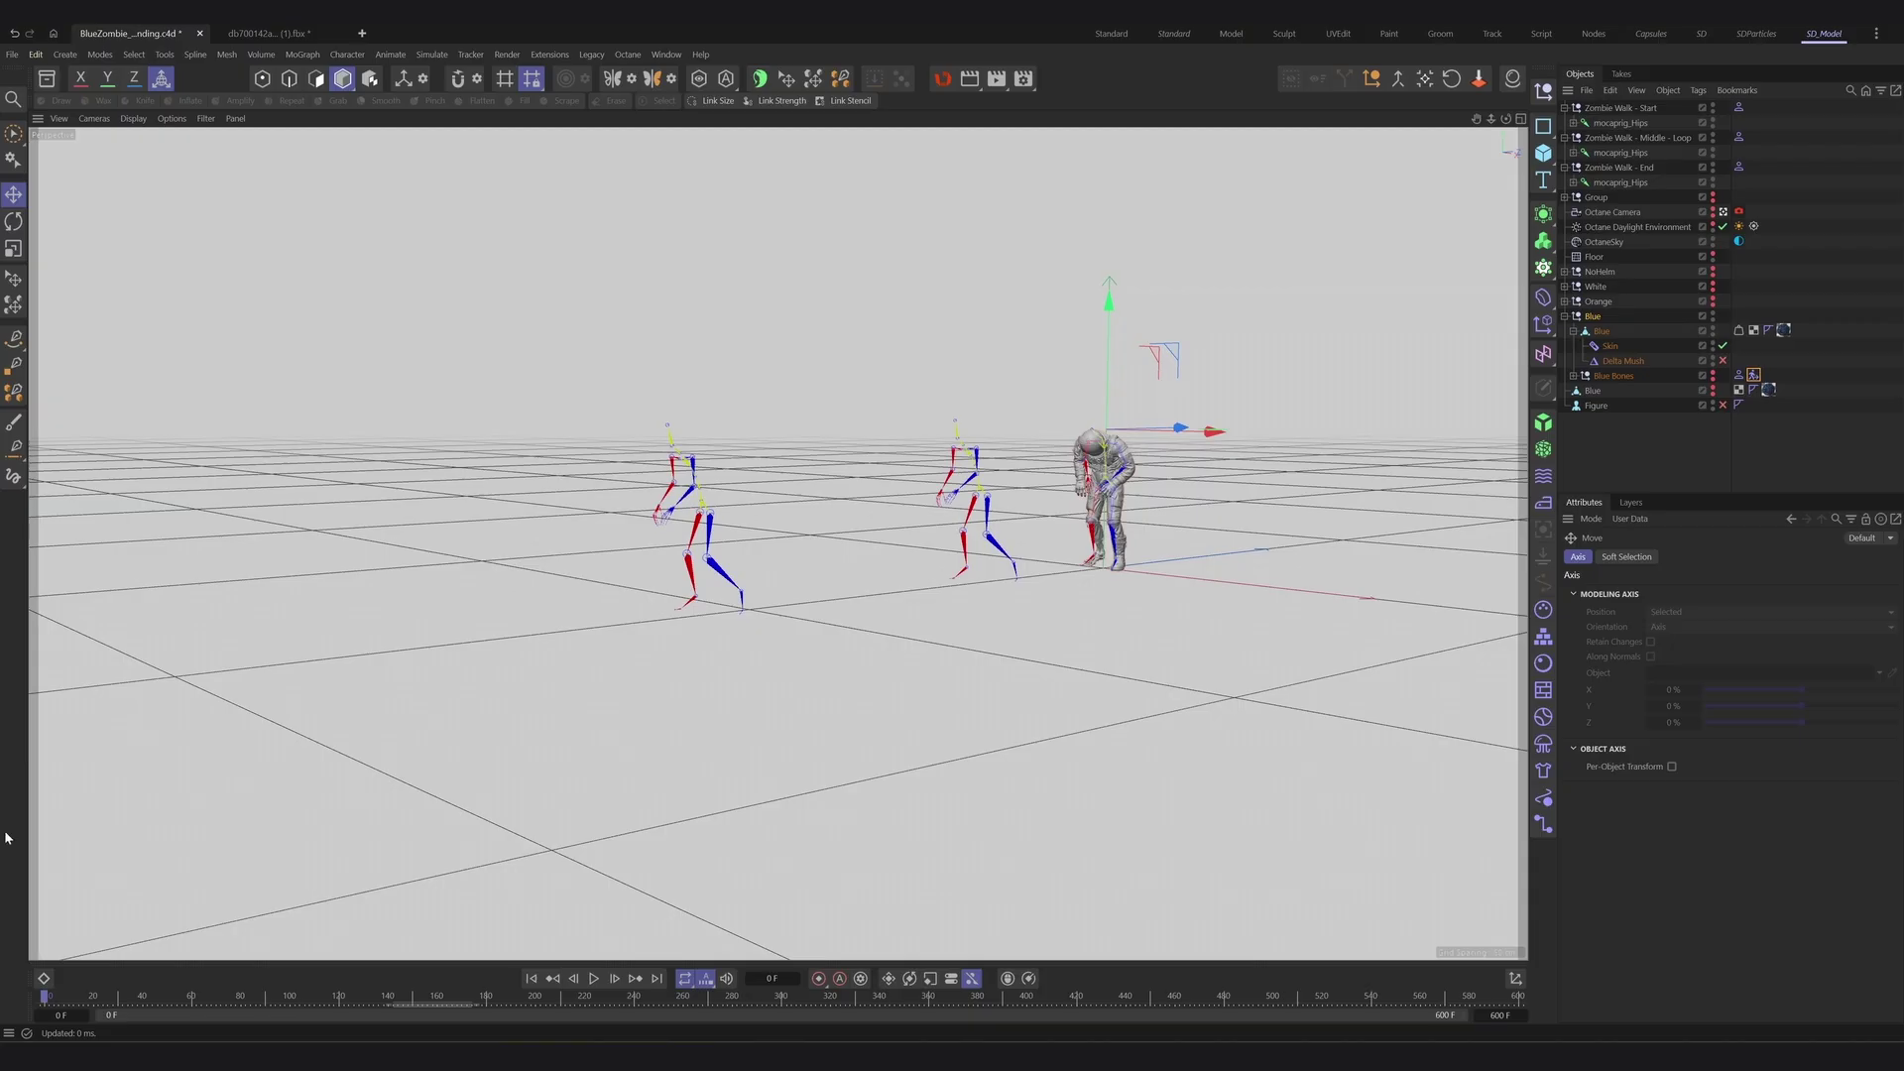
alt+drag(1101, 436, 993, 606)
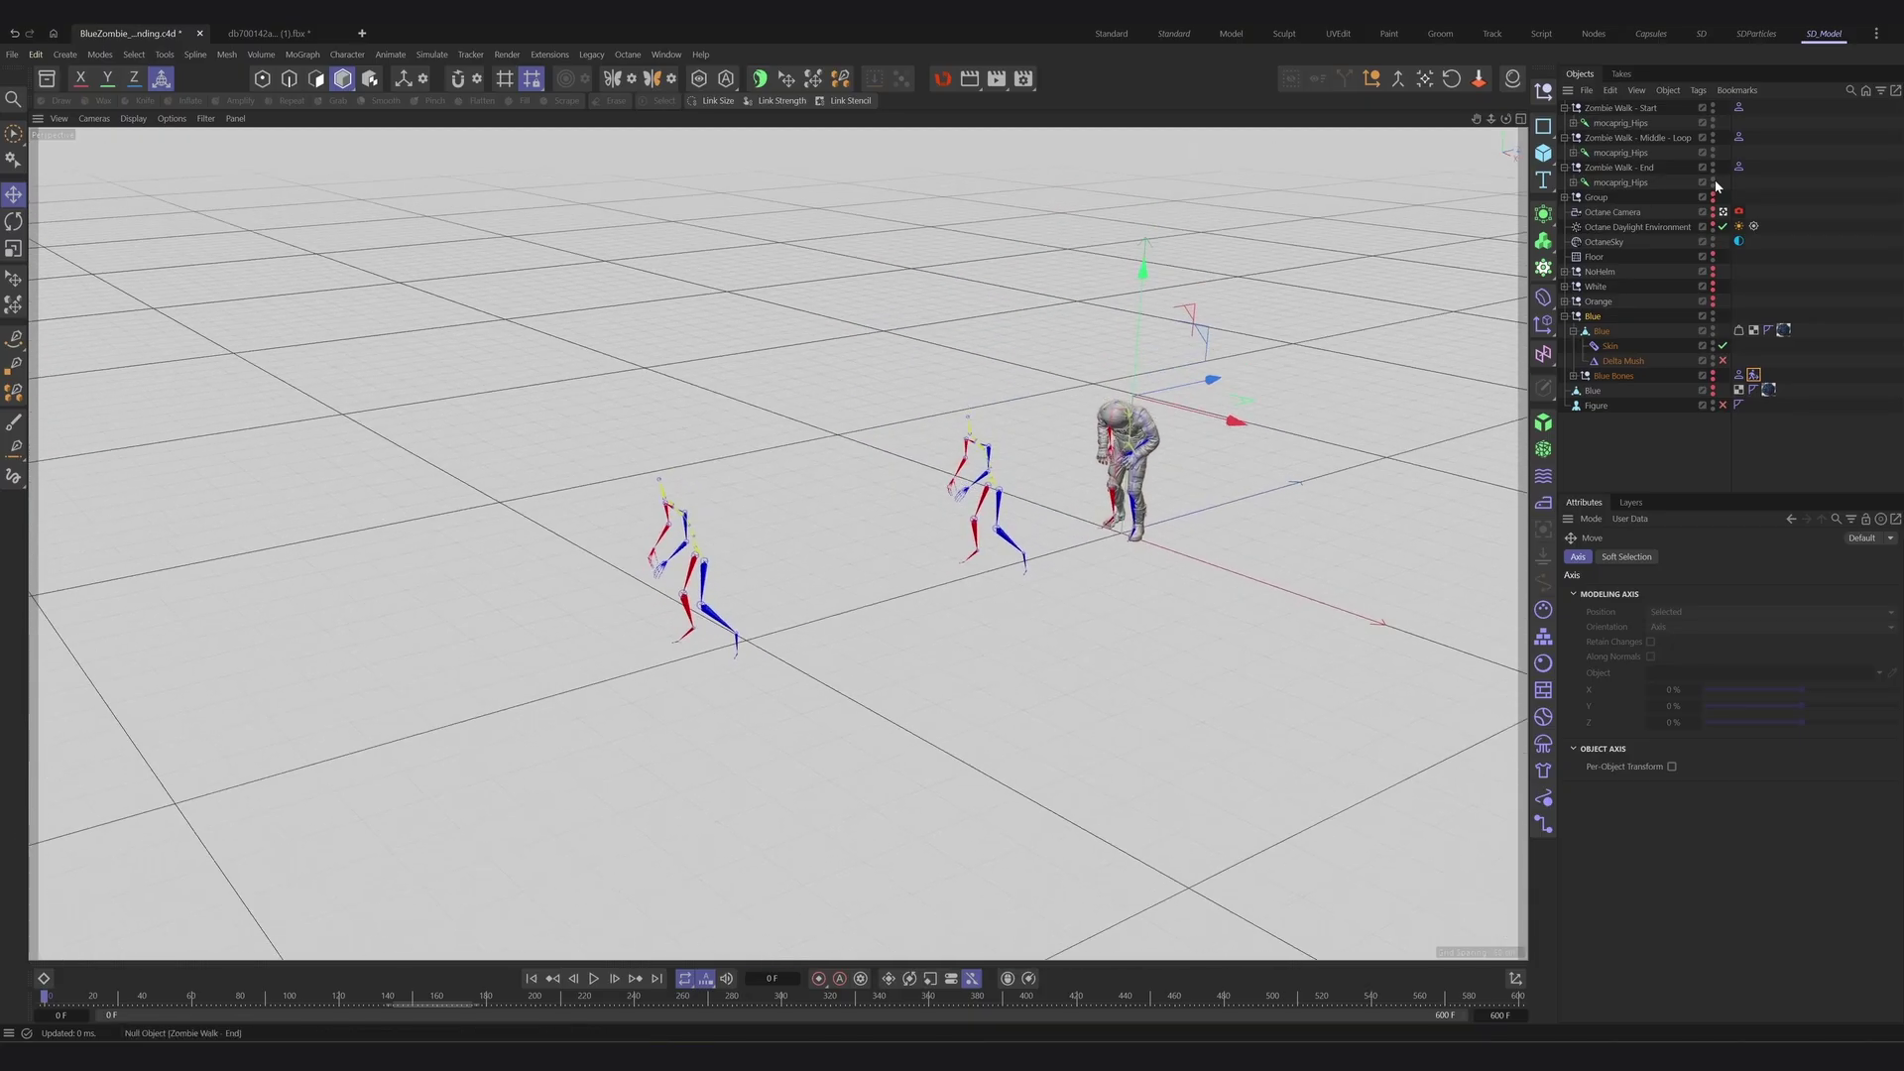
- Create a motion clip from the animation of the Zombie Walk - Start null
click(1619, 109)
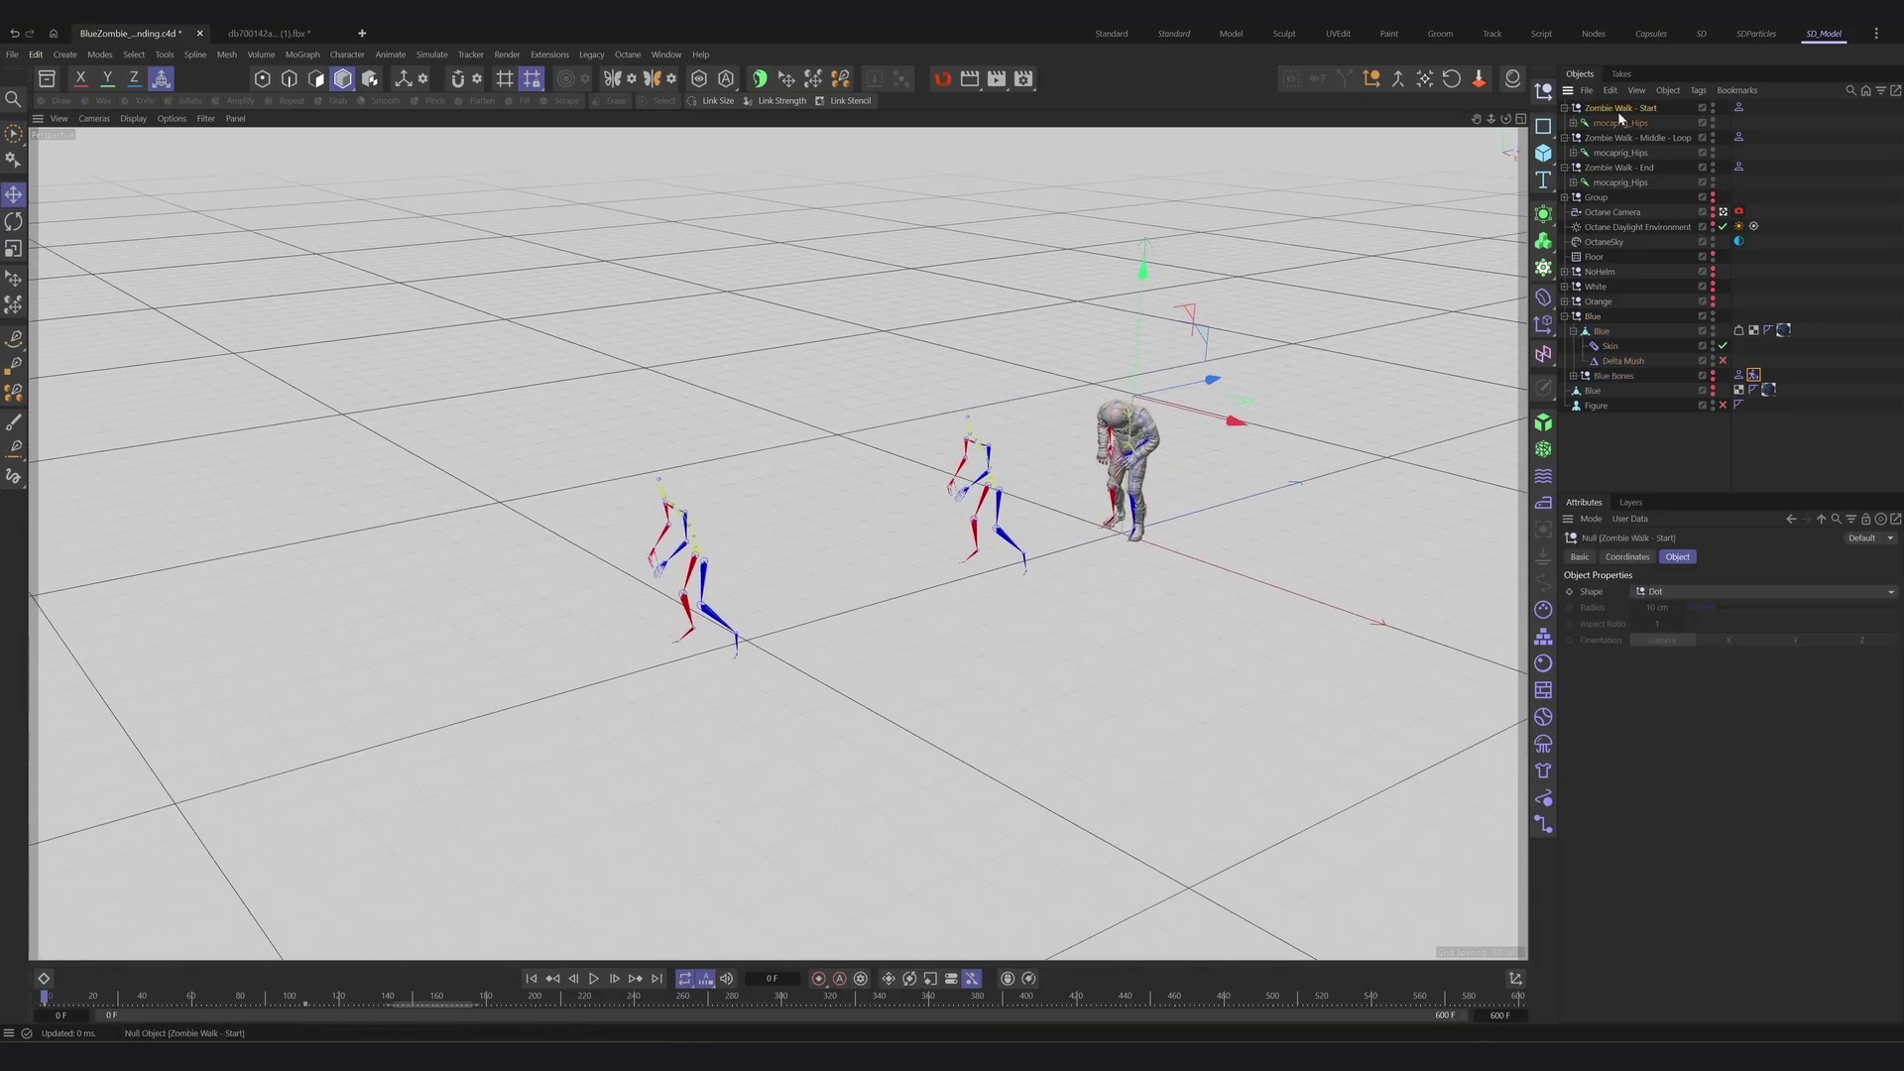
click(1756, 390)
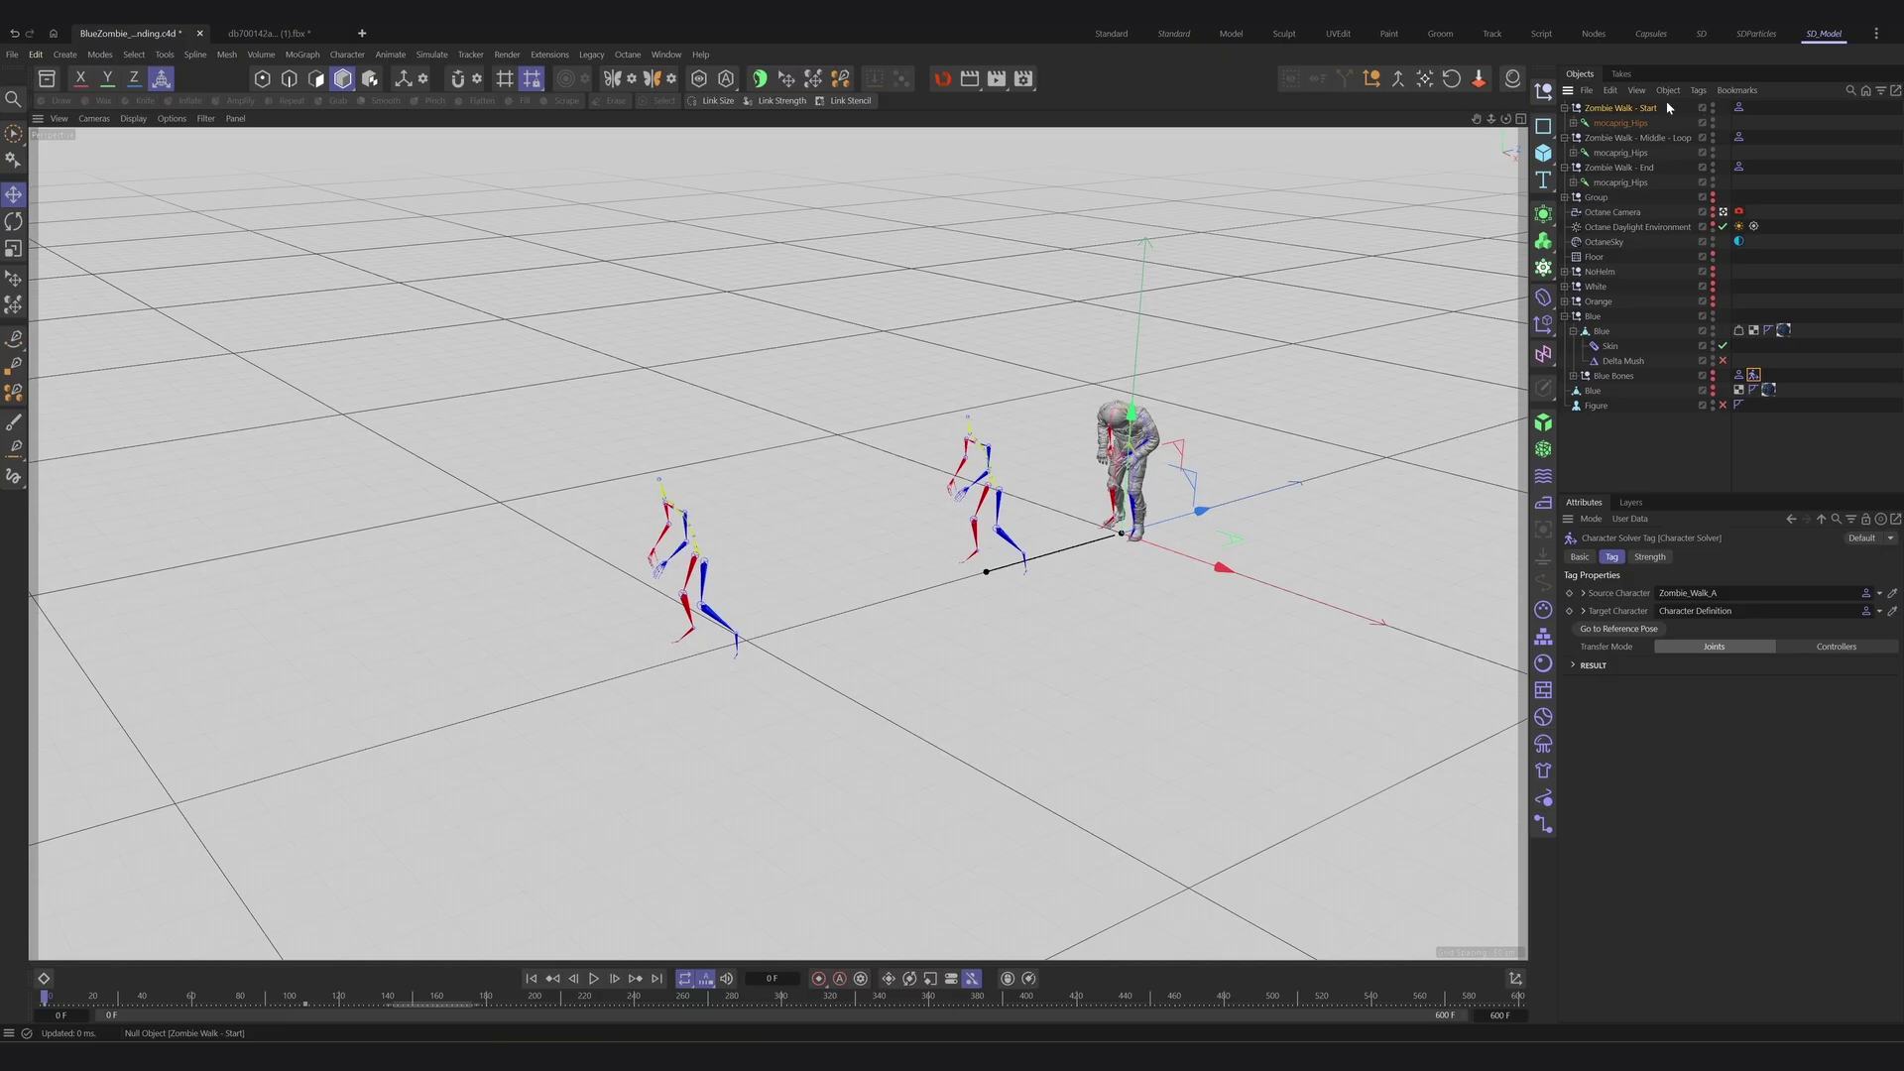
click(1631, 107)
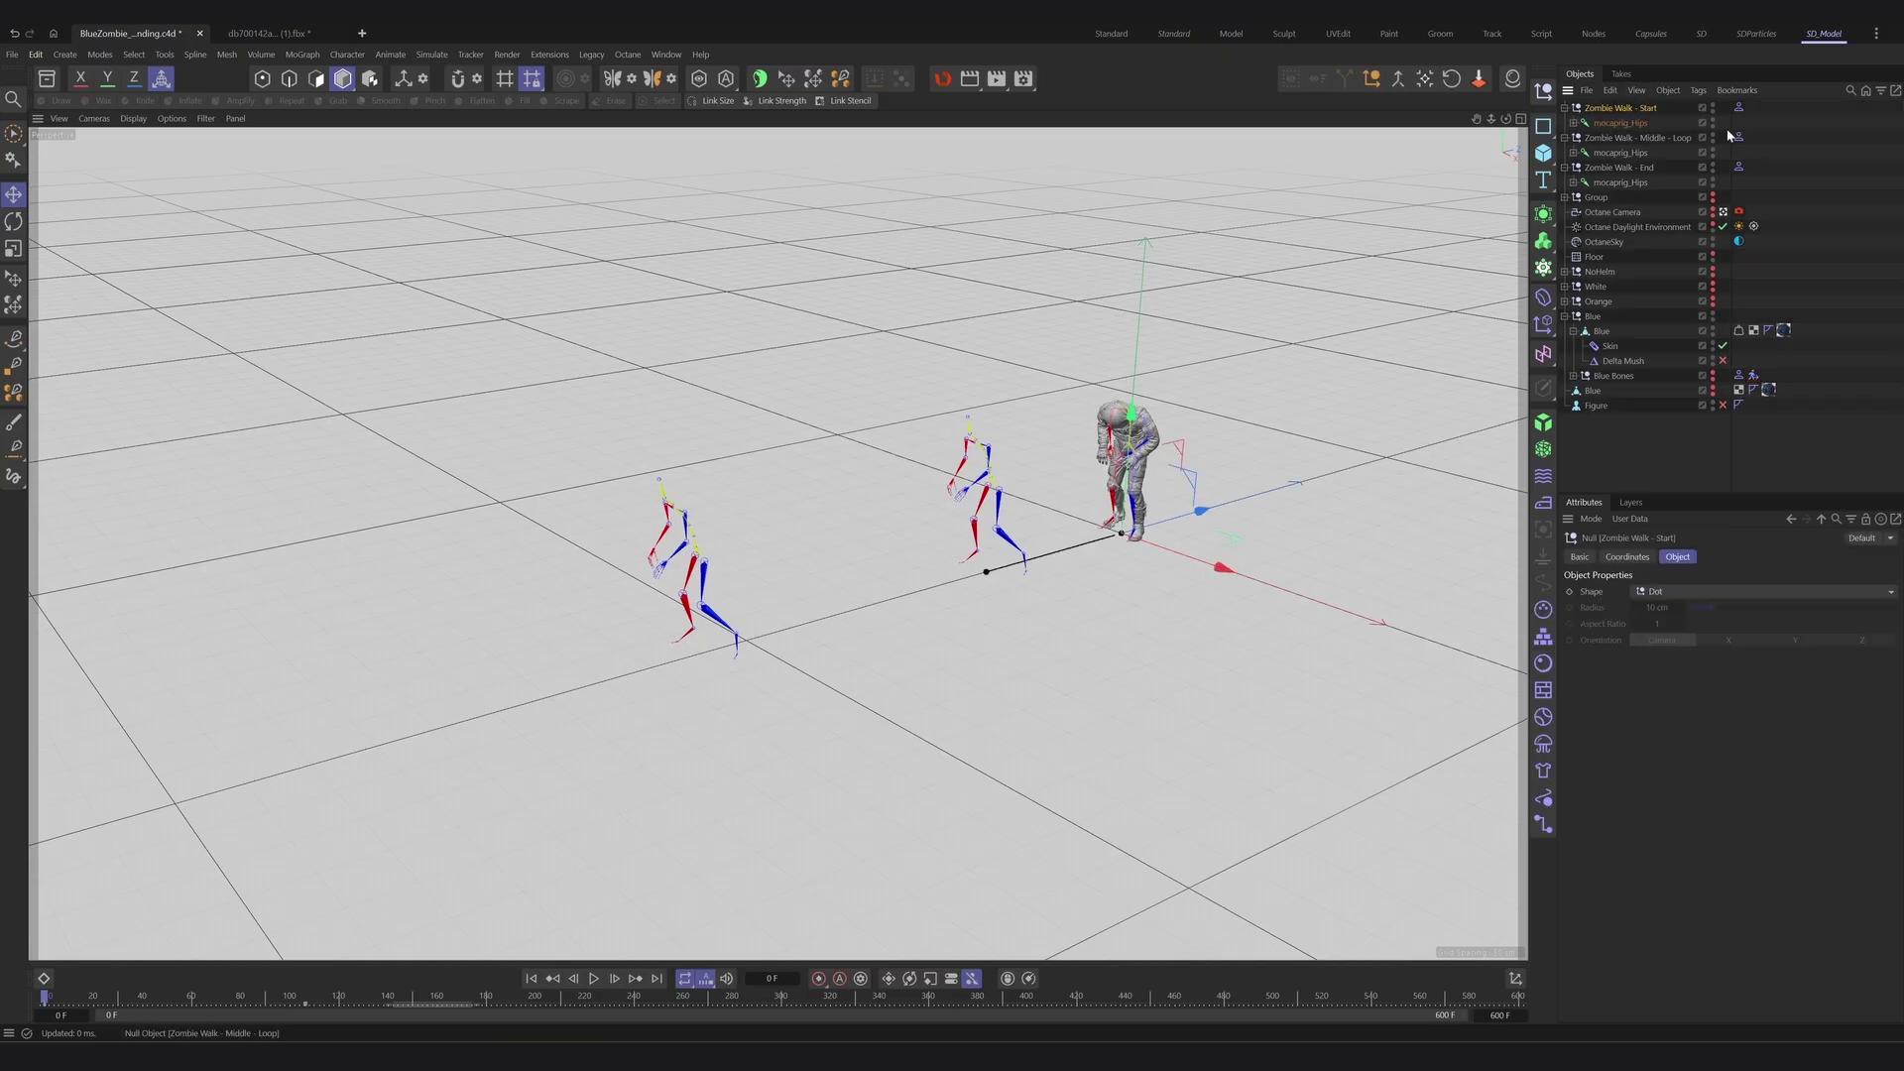
click(1755, 116)
click(1606, 109)
click(391, 55)
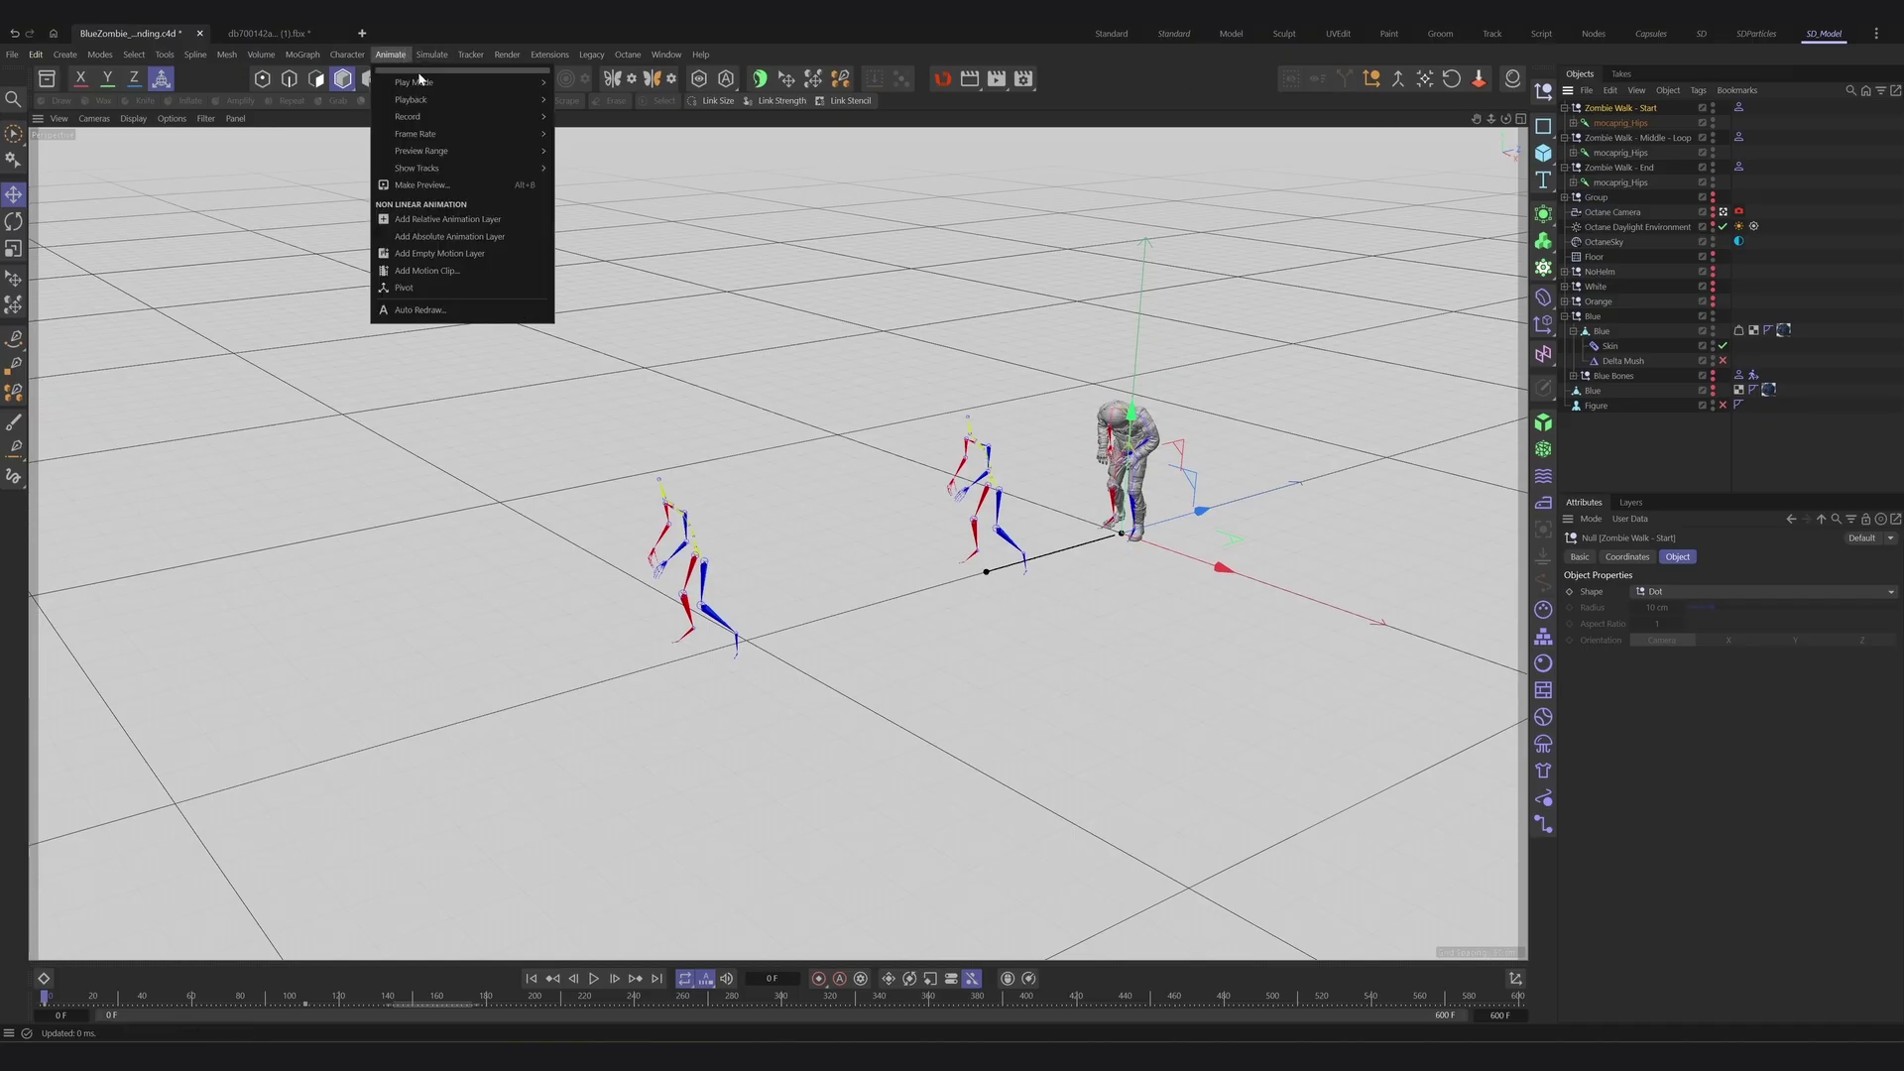
click(436, 271)
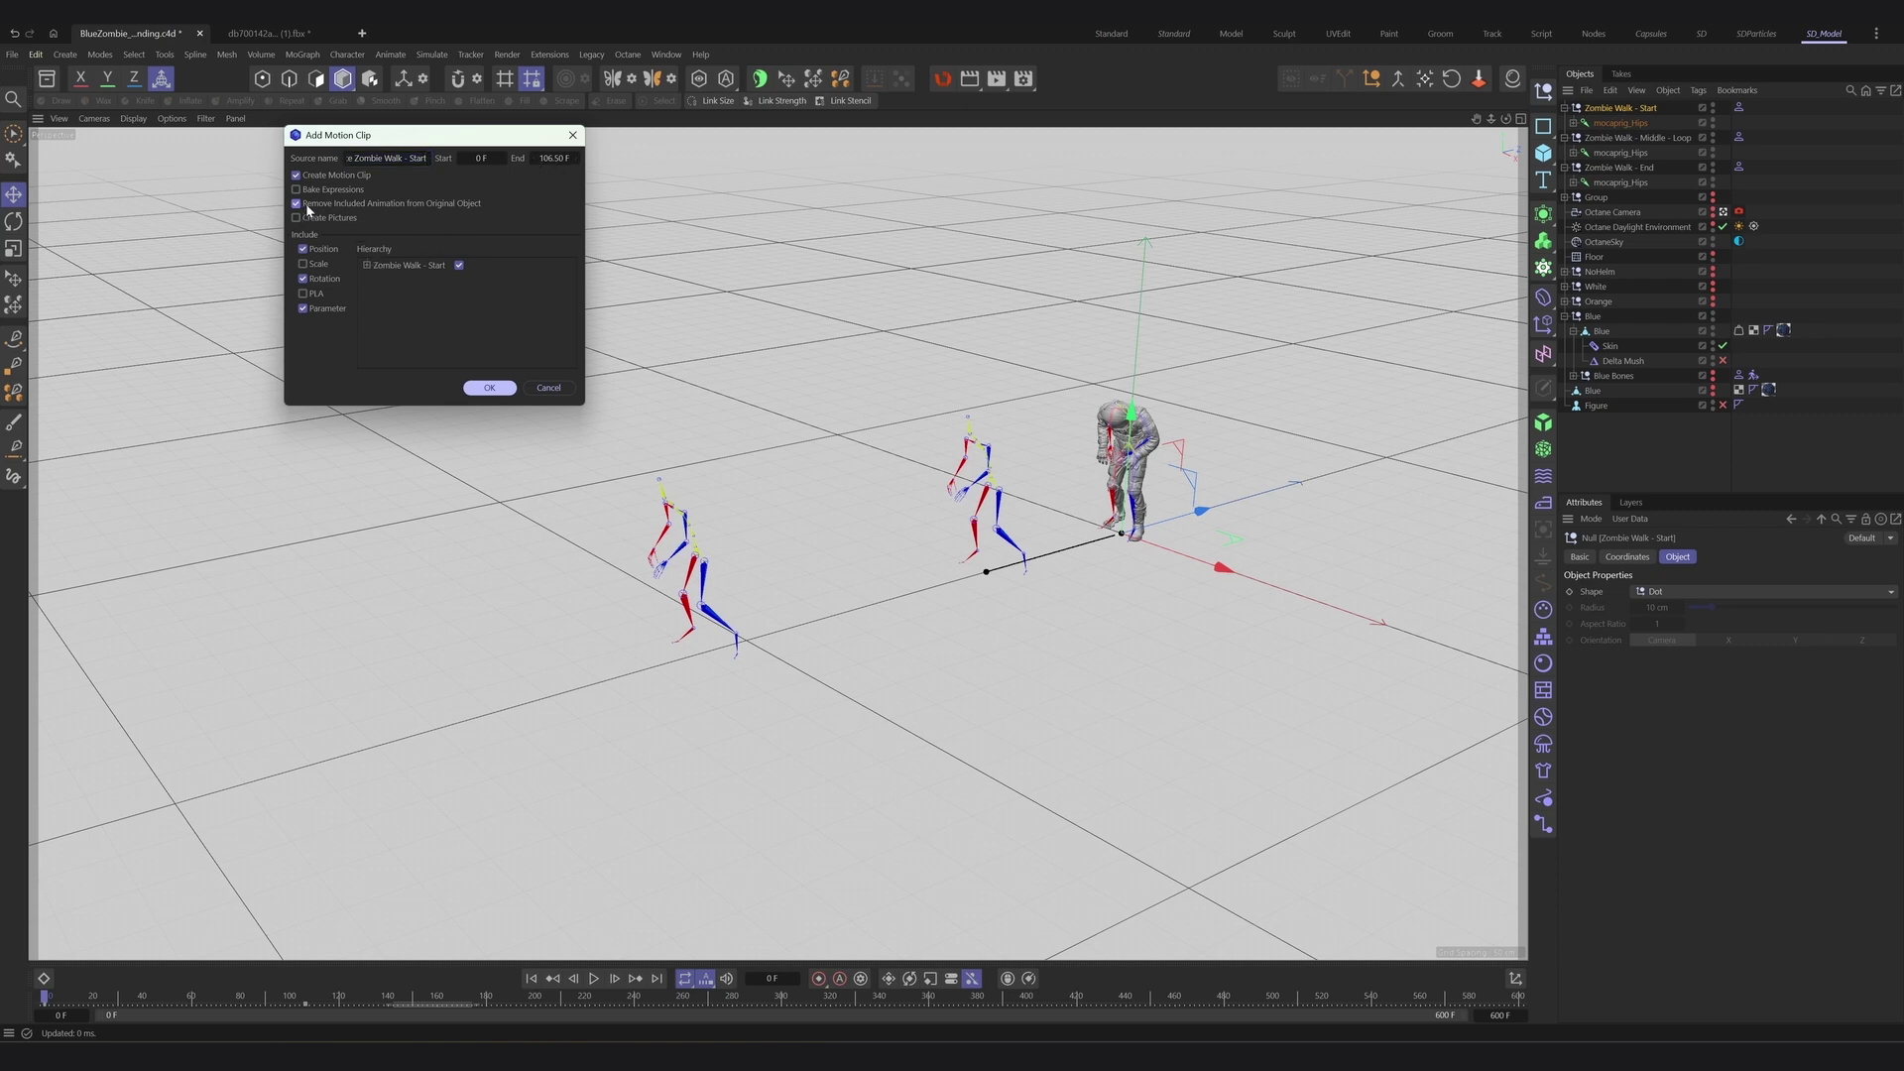
click(490, 388)
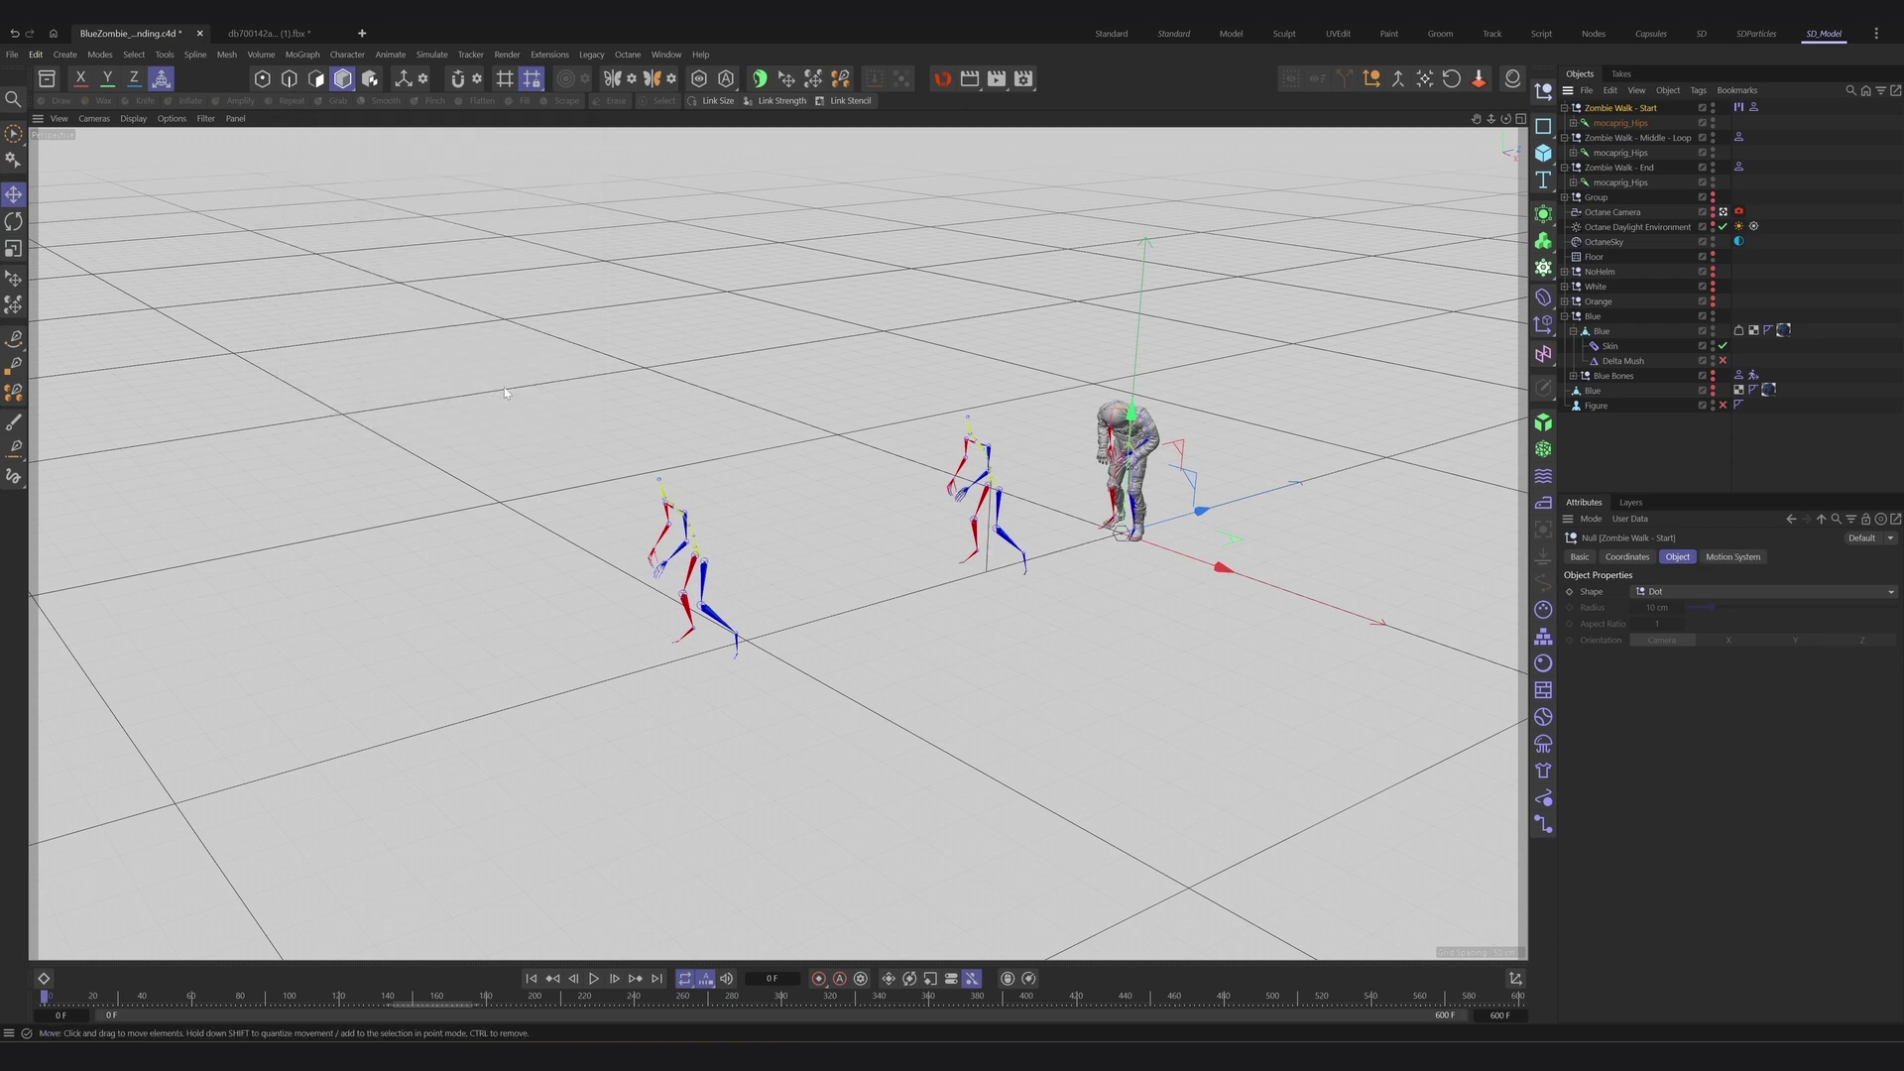
- Create motion clips from the Zombie Walk - Middle - Loop and Zombie Walk - End nulls
click(1739, 111)
click(391, 55)
click(426, 271)
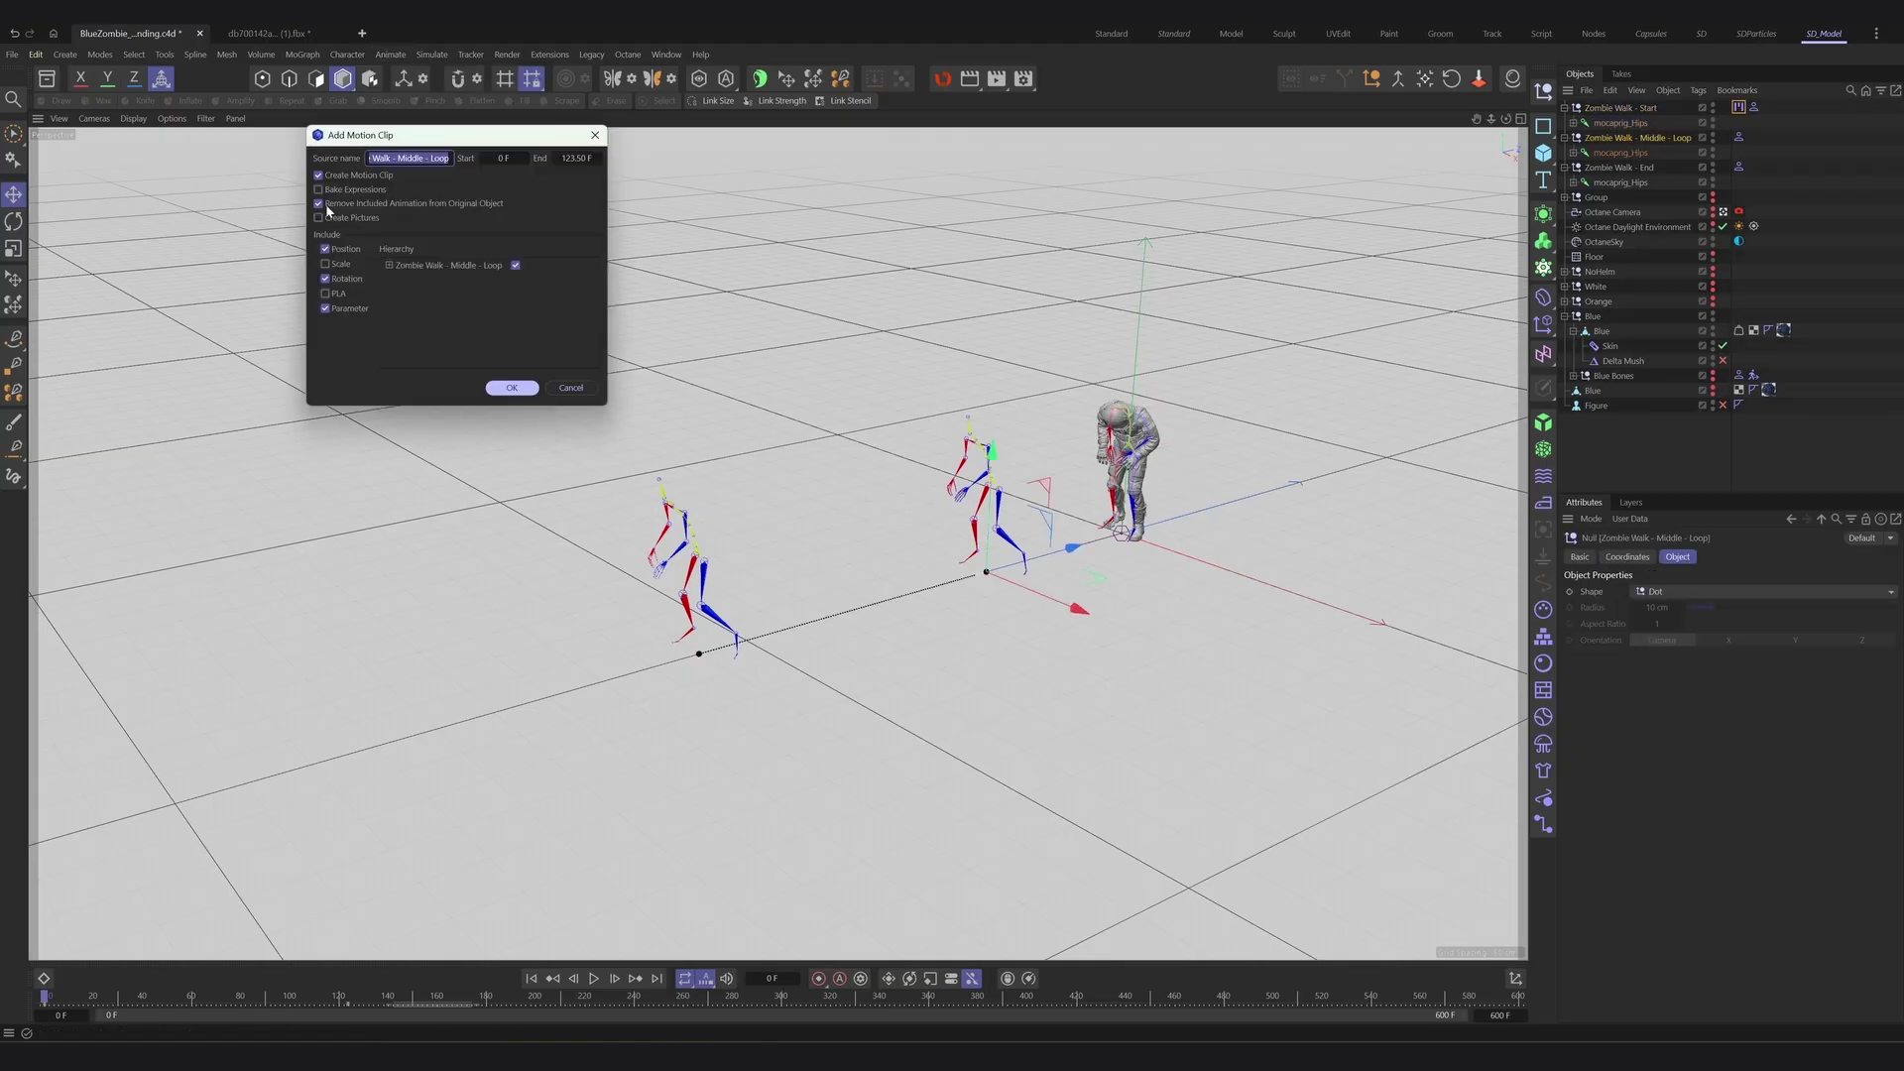
click(507, 387)
click(390, 55)
click(427, 271)
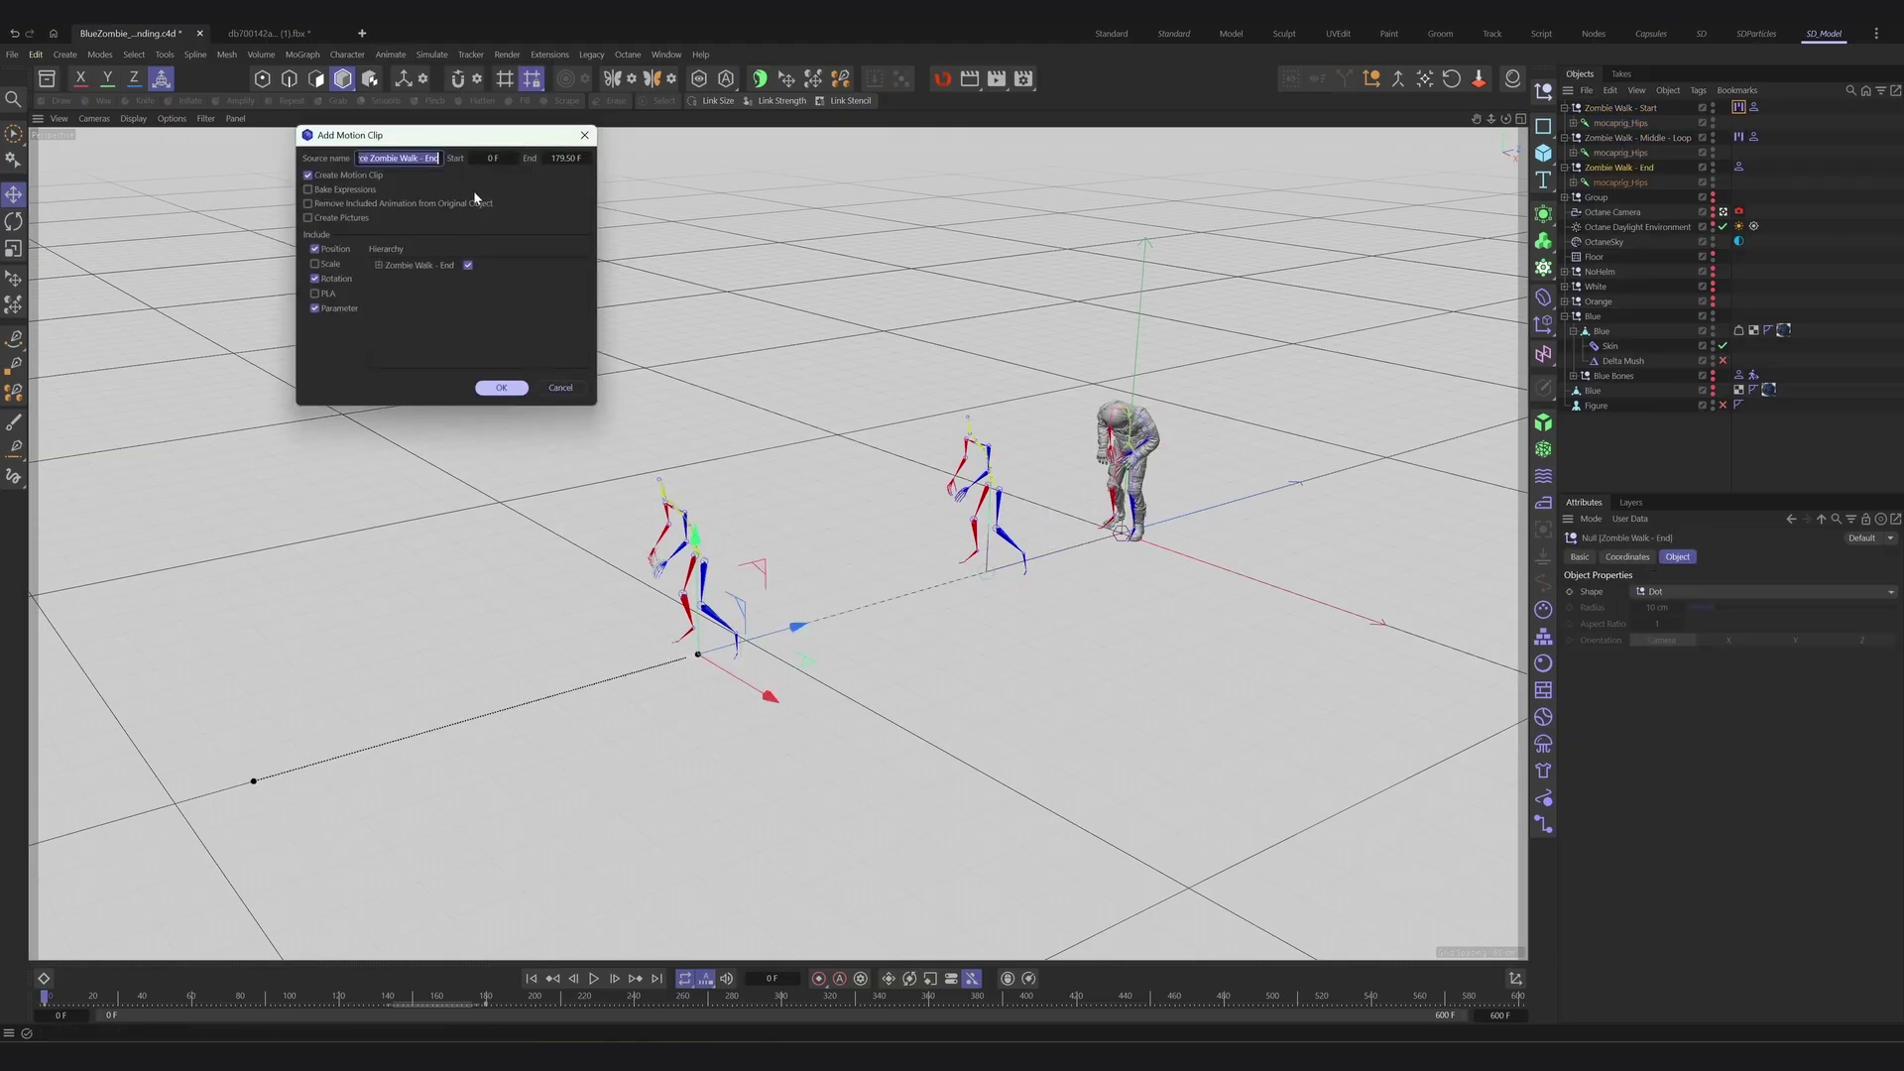
click(502, 388)
- Expand the Group null and create motion clips from its Standing Reach and Walking Reach nulls
click(1564, 197)
click(1620, 212)
click(392, 55)
click(428, 271)
click(506, 387)
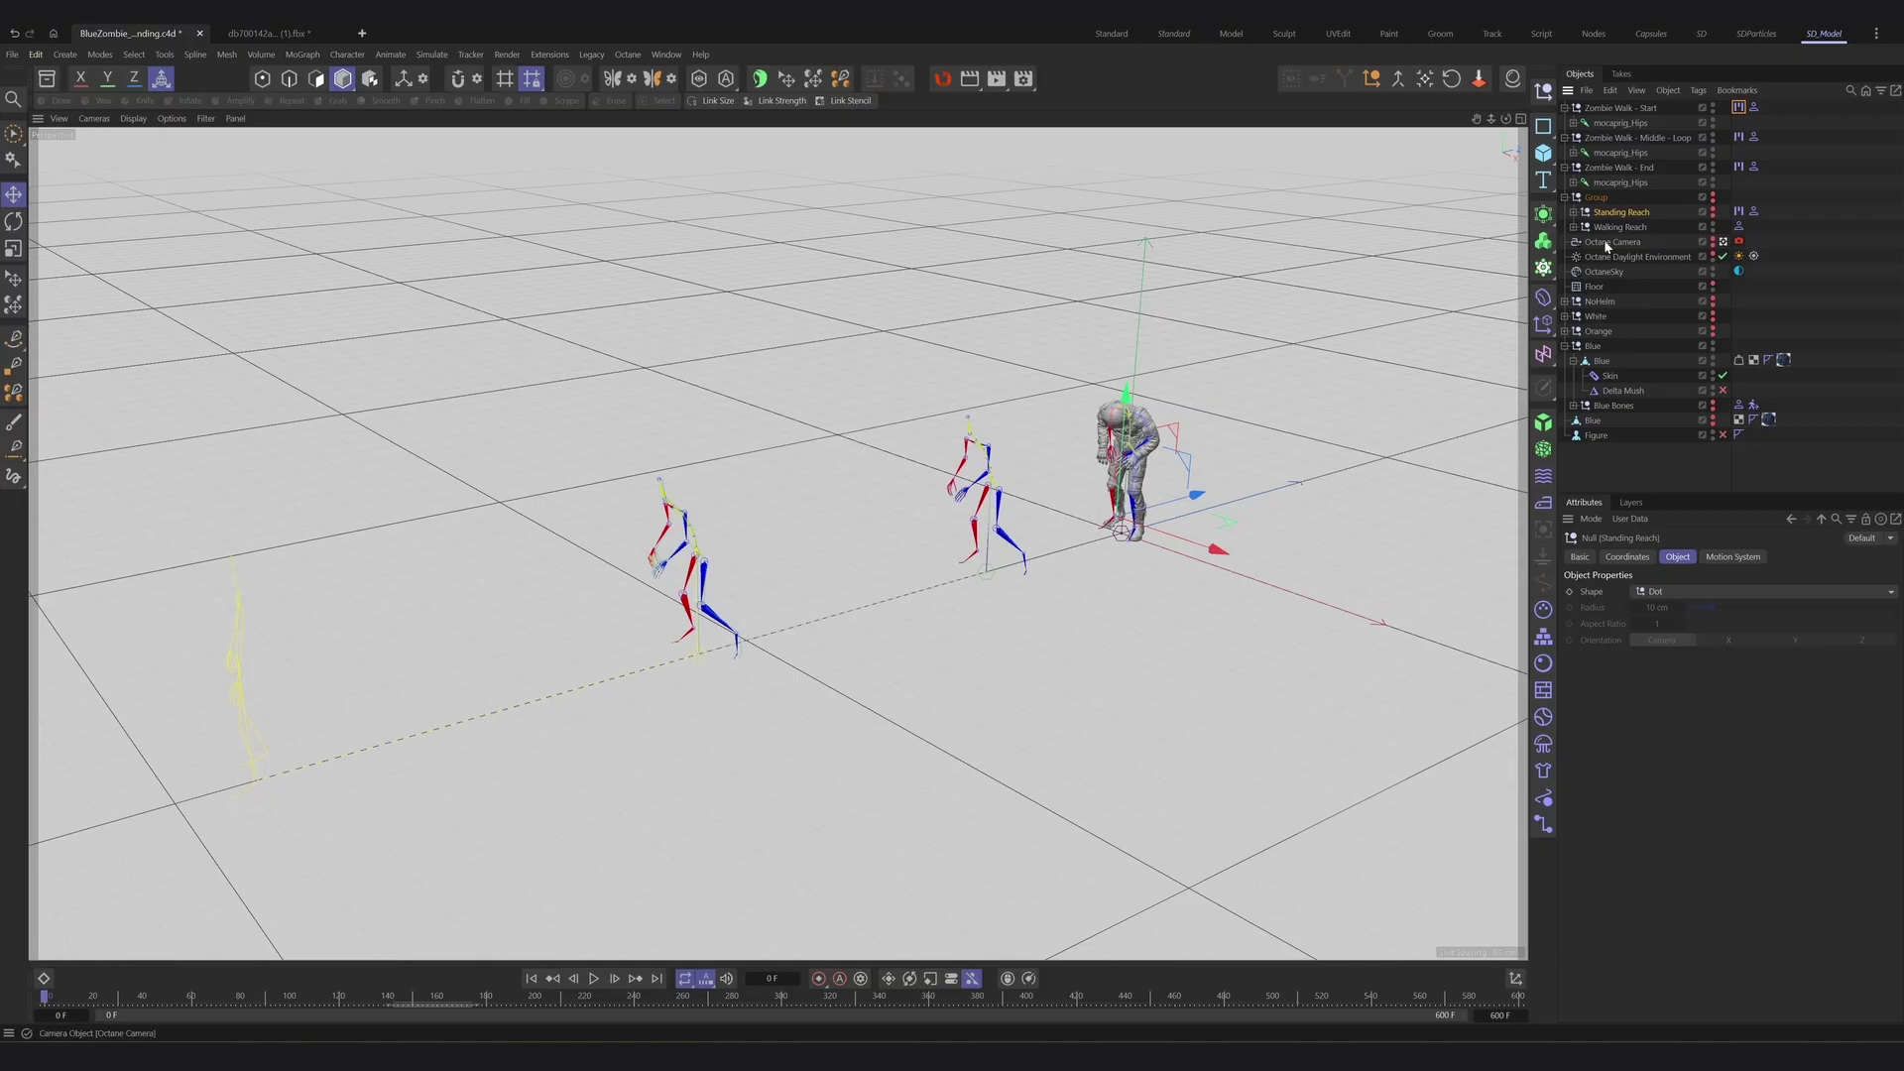
click(1620, 227)
click(391, 54)
click(426, 271)
click(504, 386)
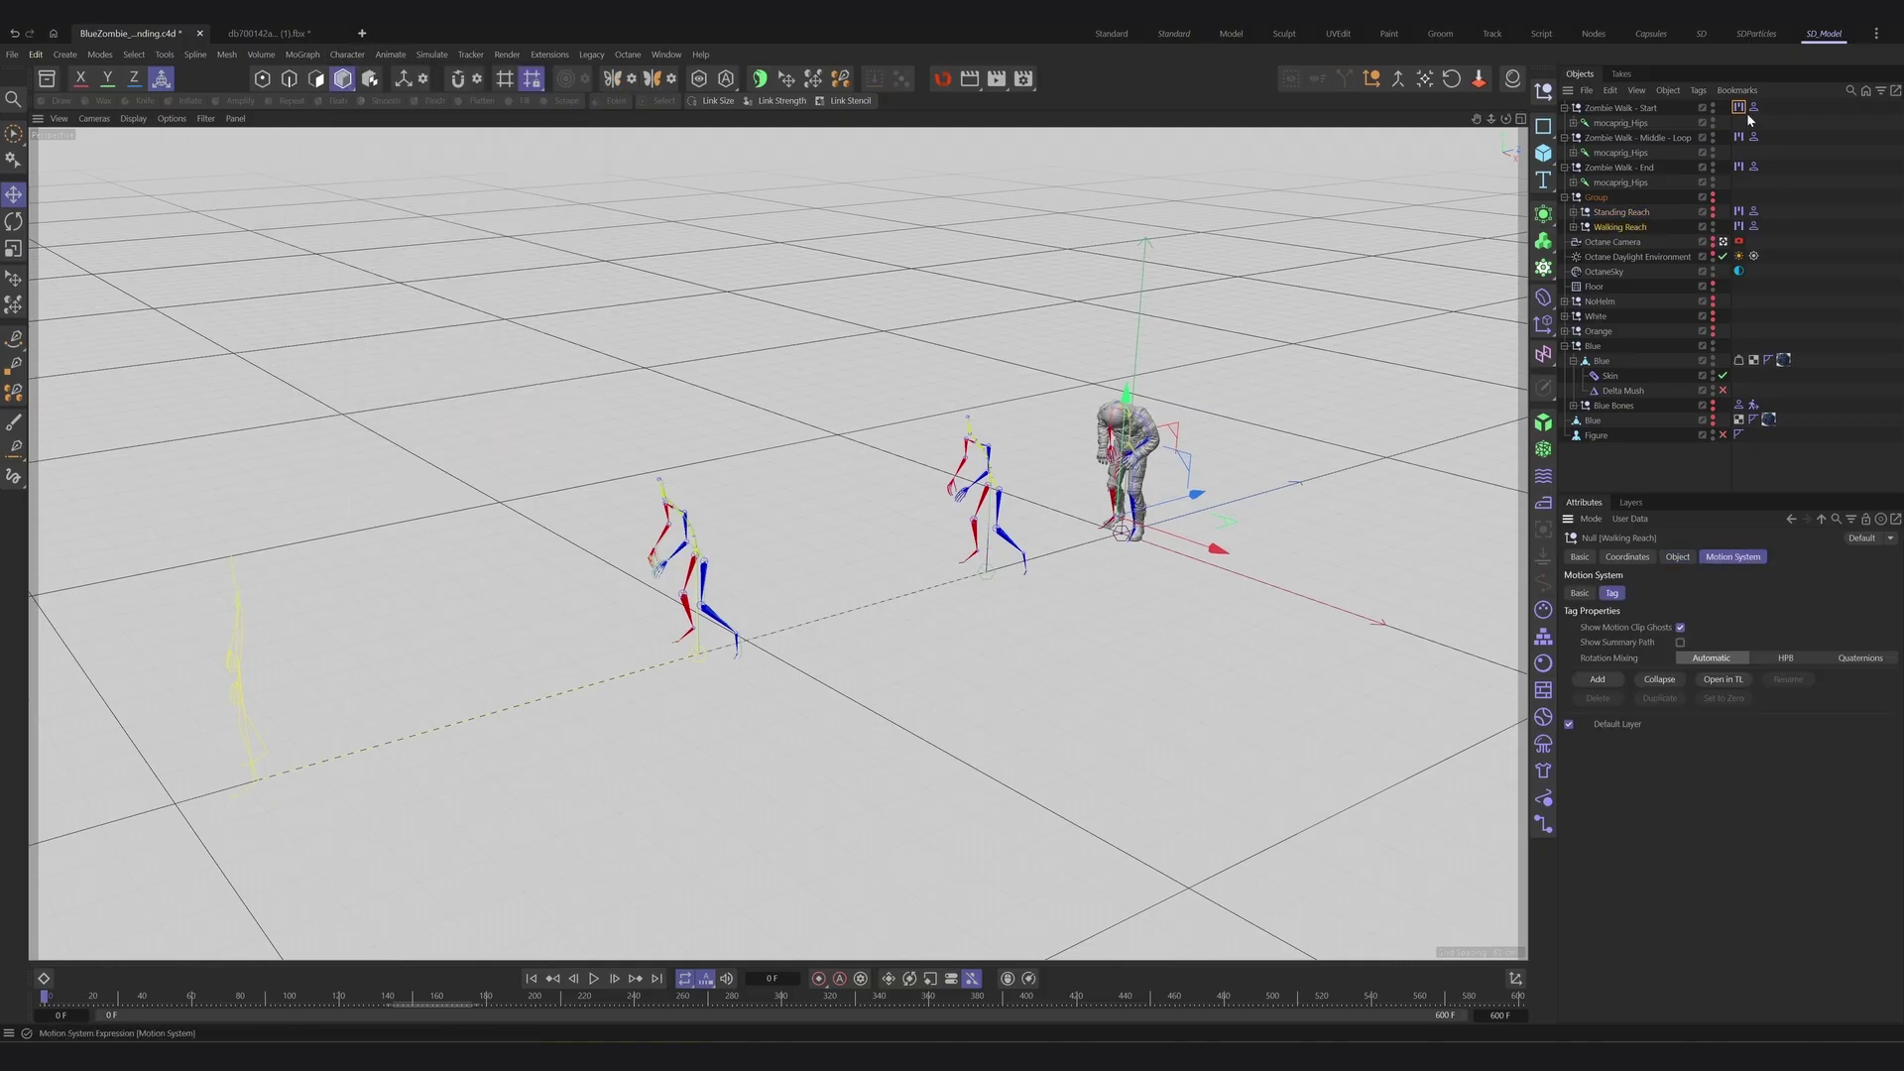
- Open the Zombie Walk - Start motion system in the timeline and scrub past the end of its clip to frame 113
click(1723, 680)
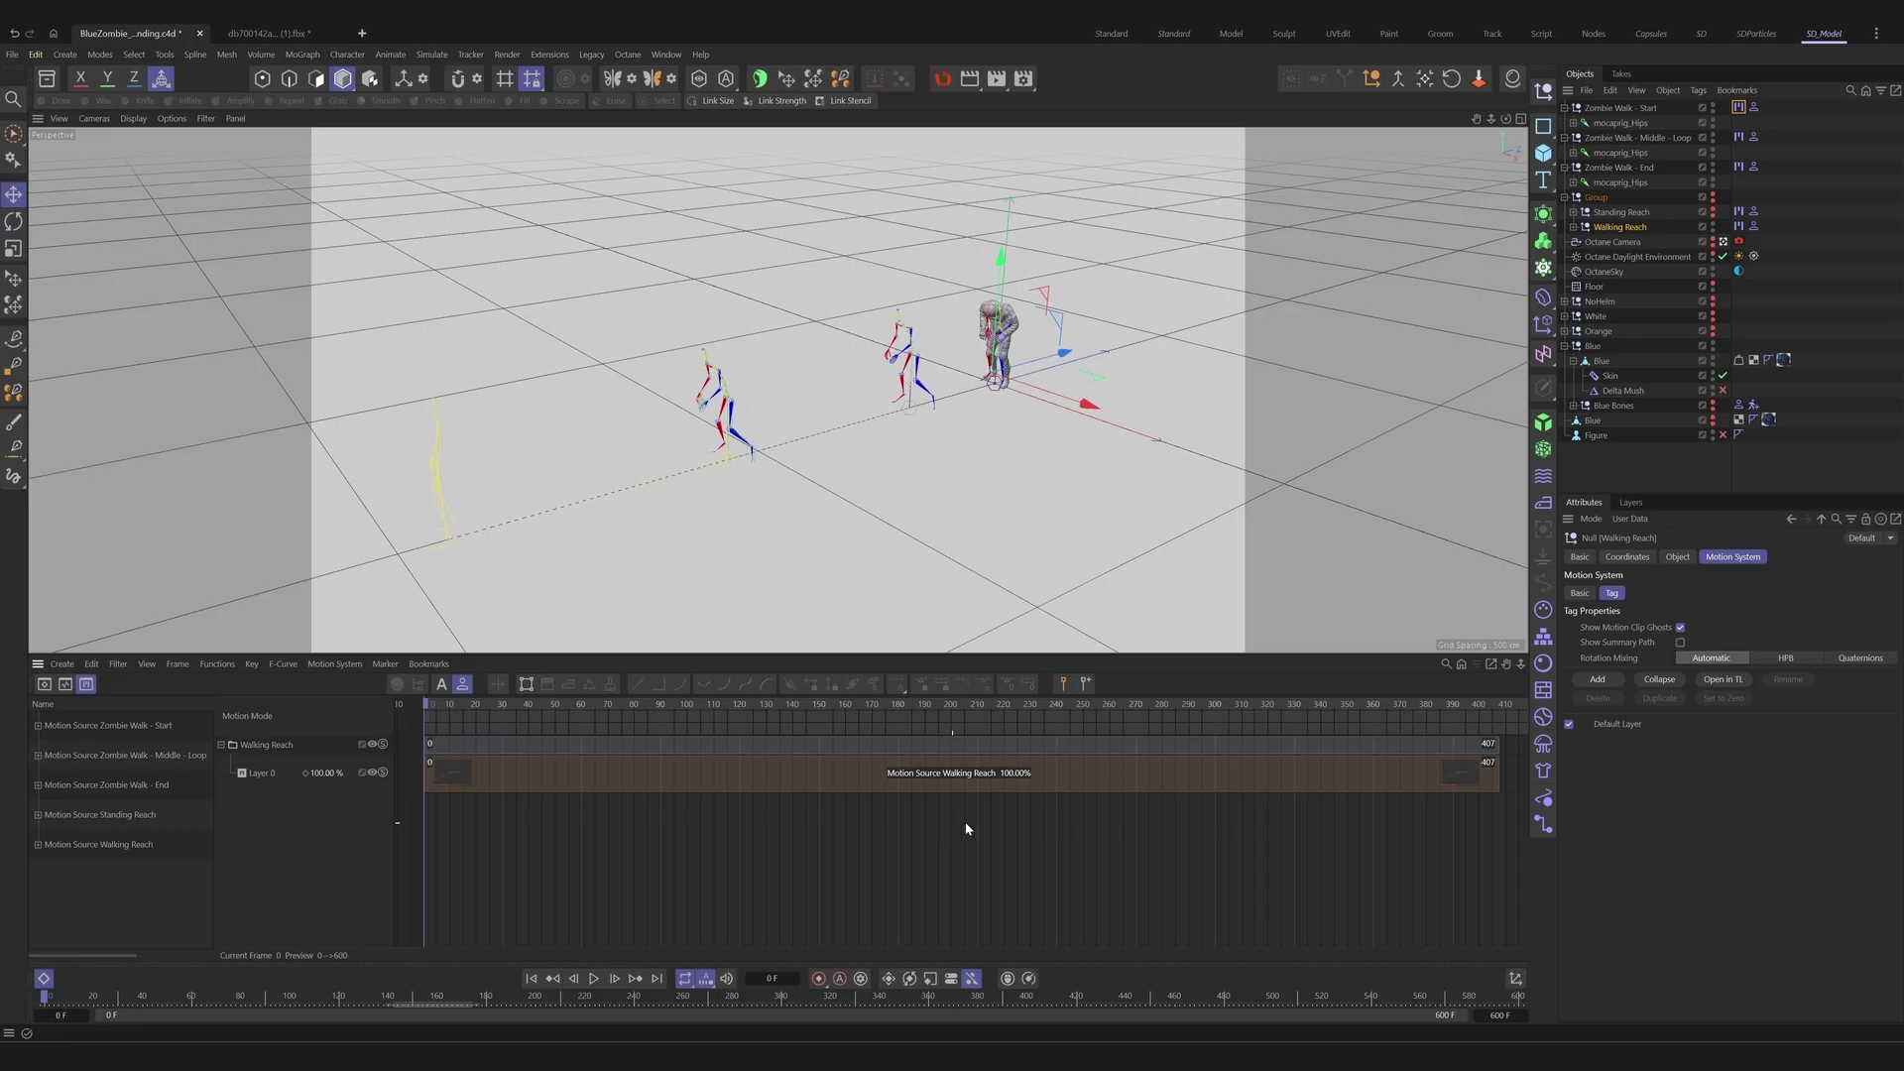
scroll(966, 821, down, 4)
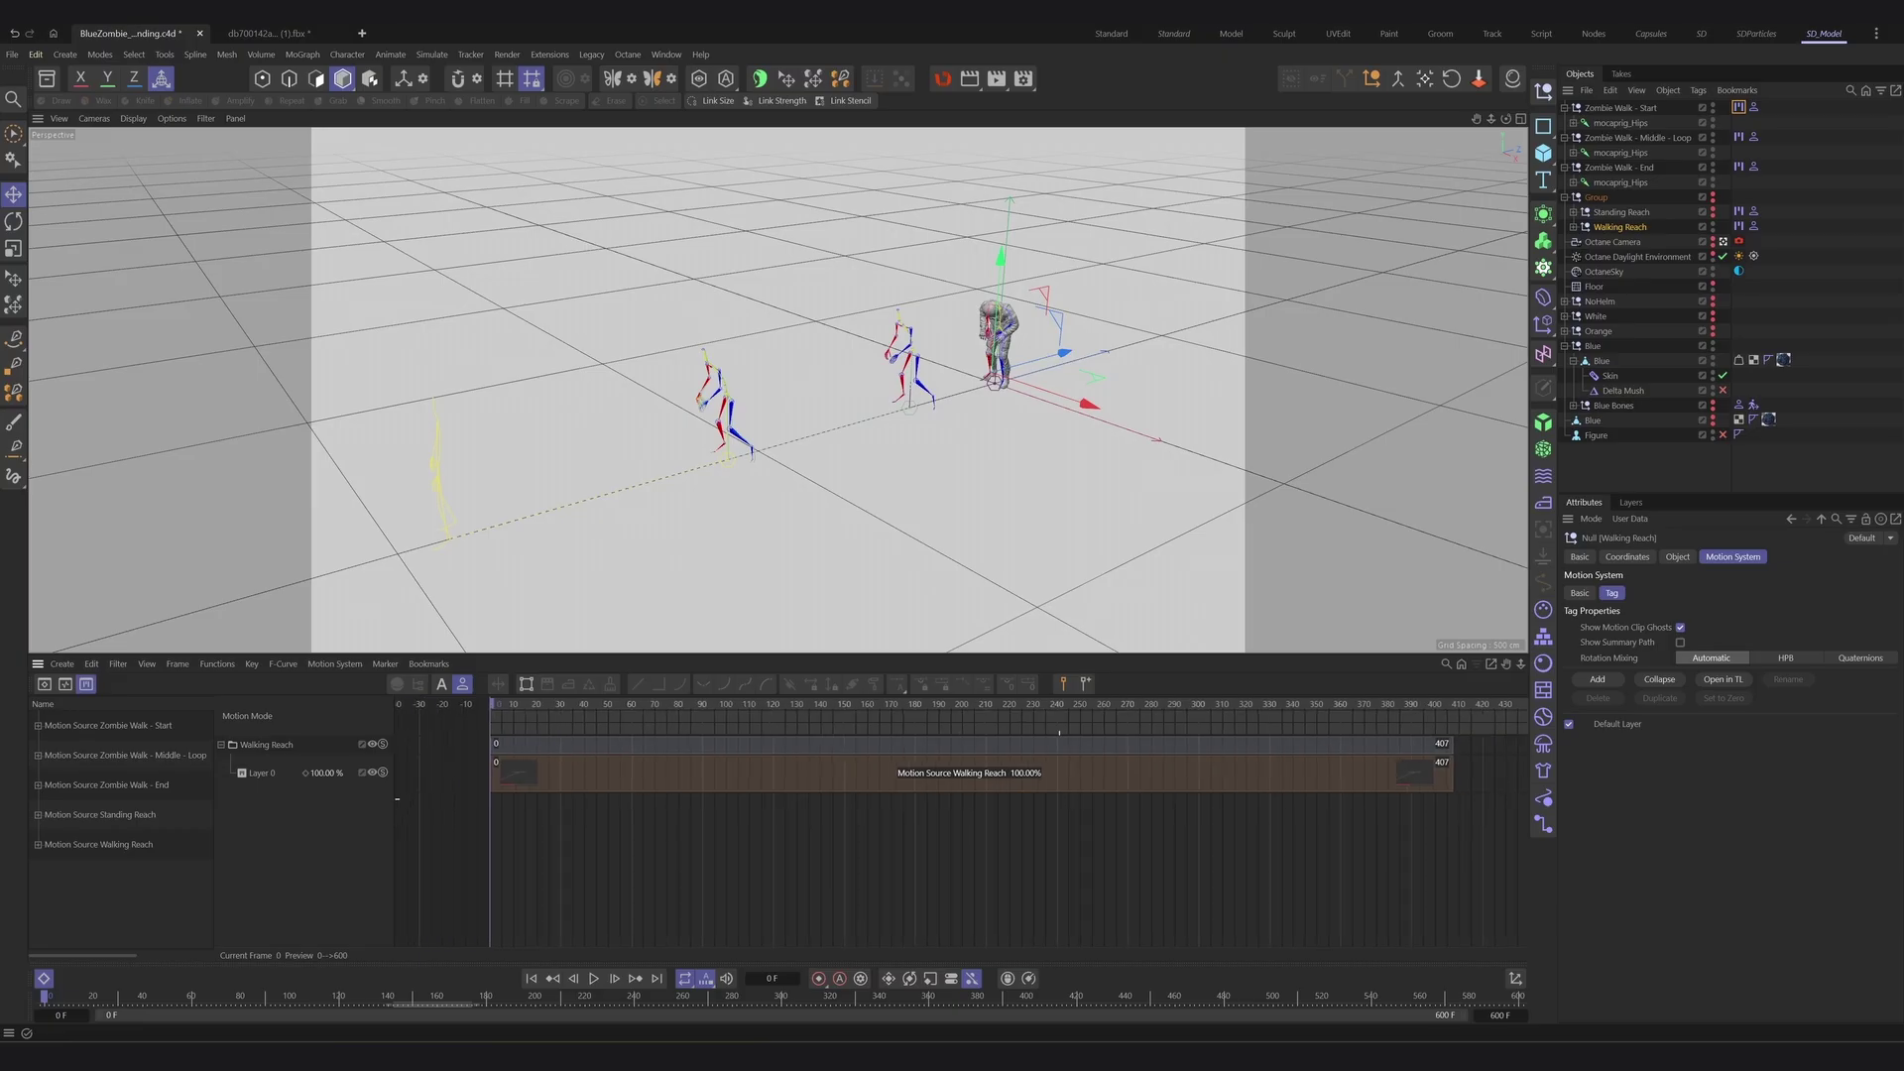
click(1010, 788)
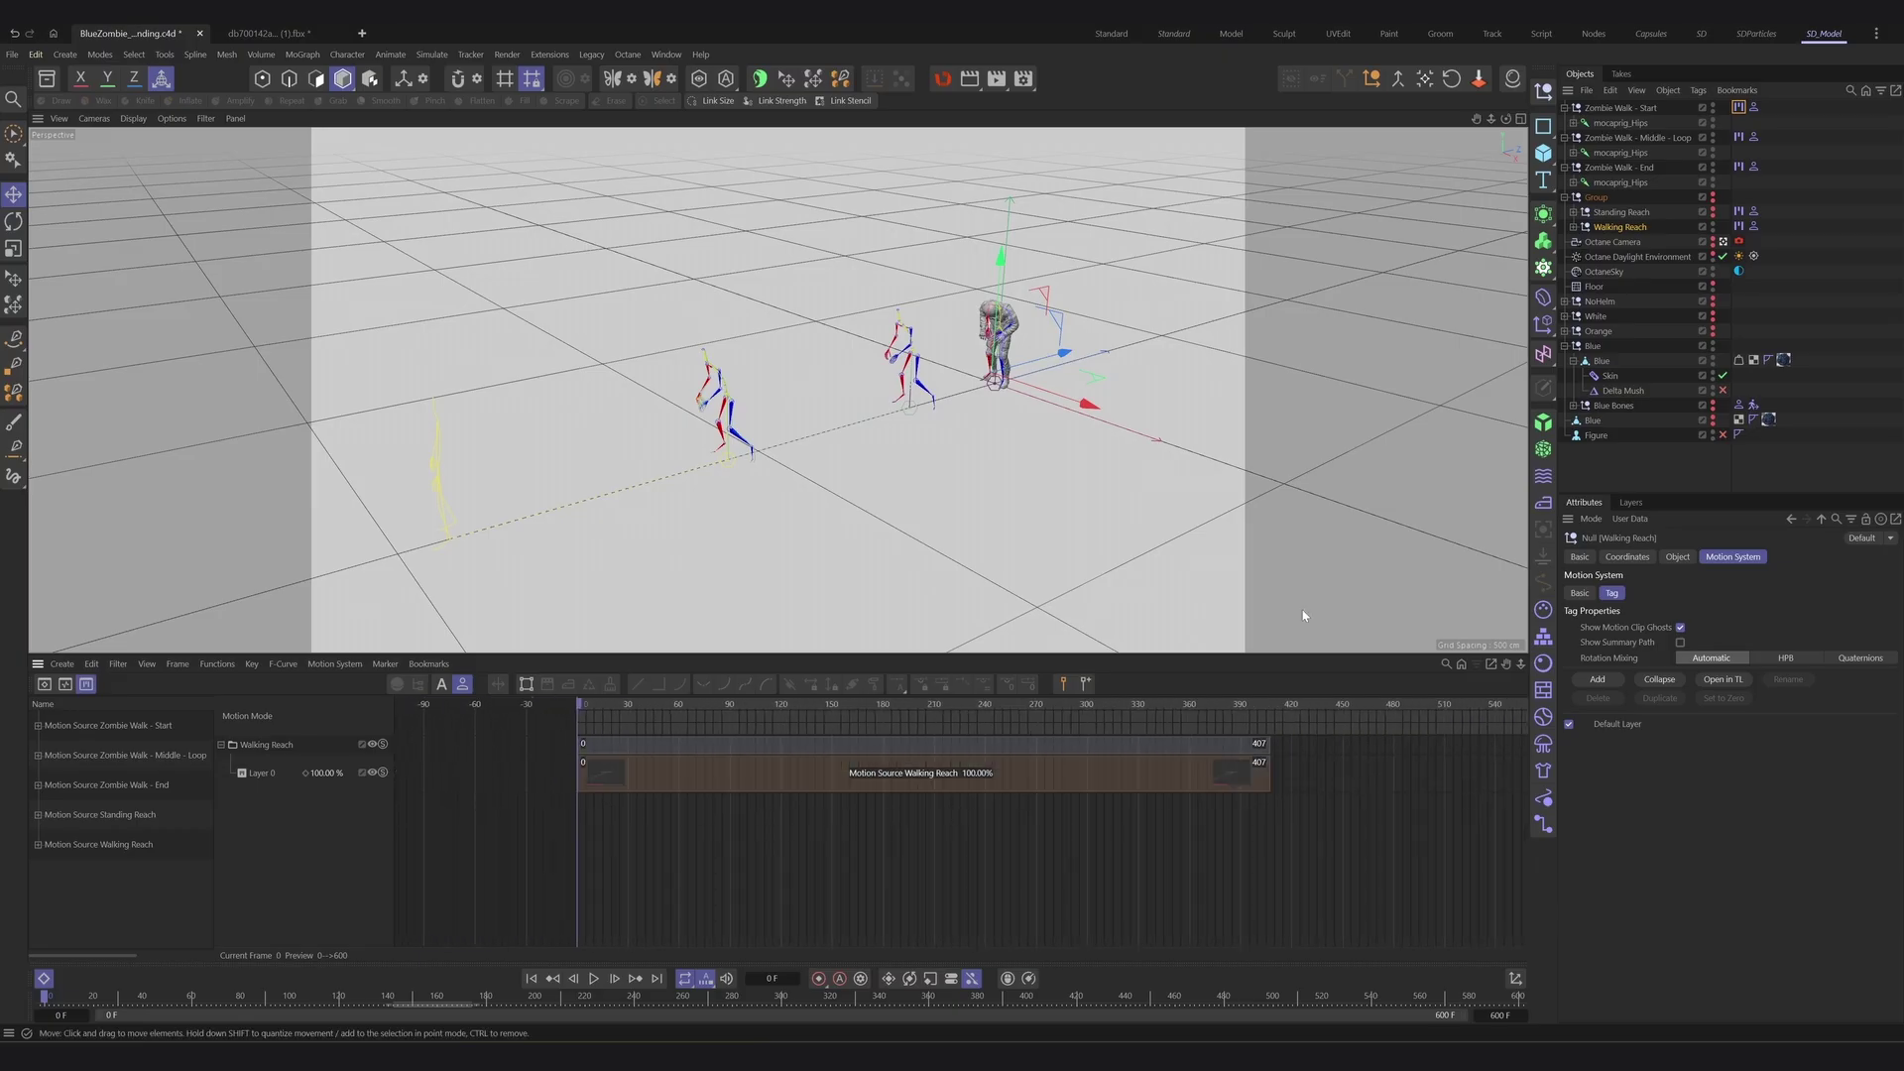
click(1738, 107)
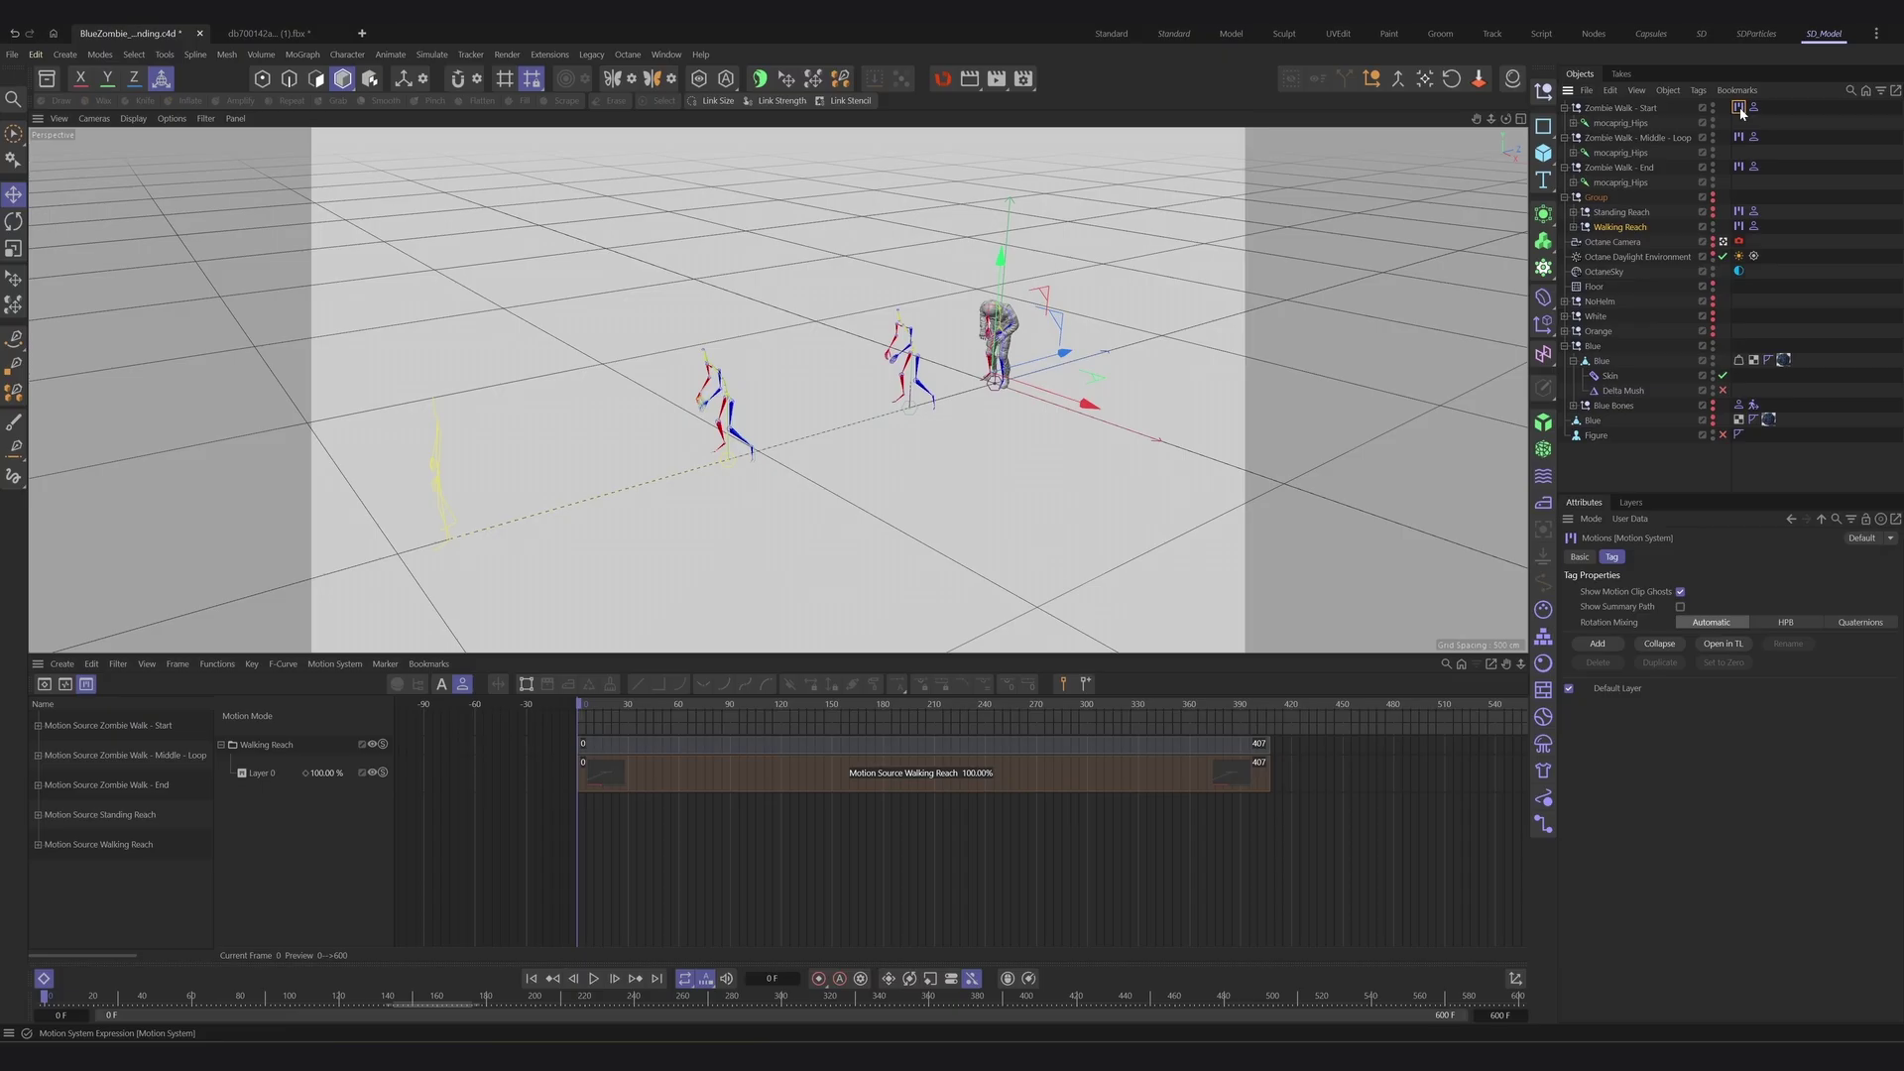
click(1715, 645)
alt+right_drag(1408, 733, 1289, 775)
alt+middle_drag(1289, 775, 1117, 775)
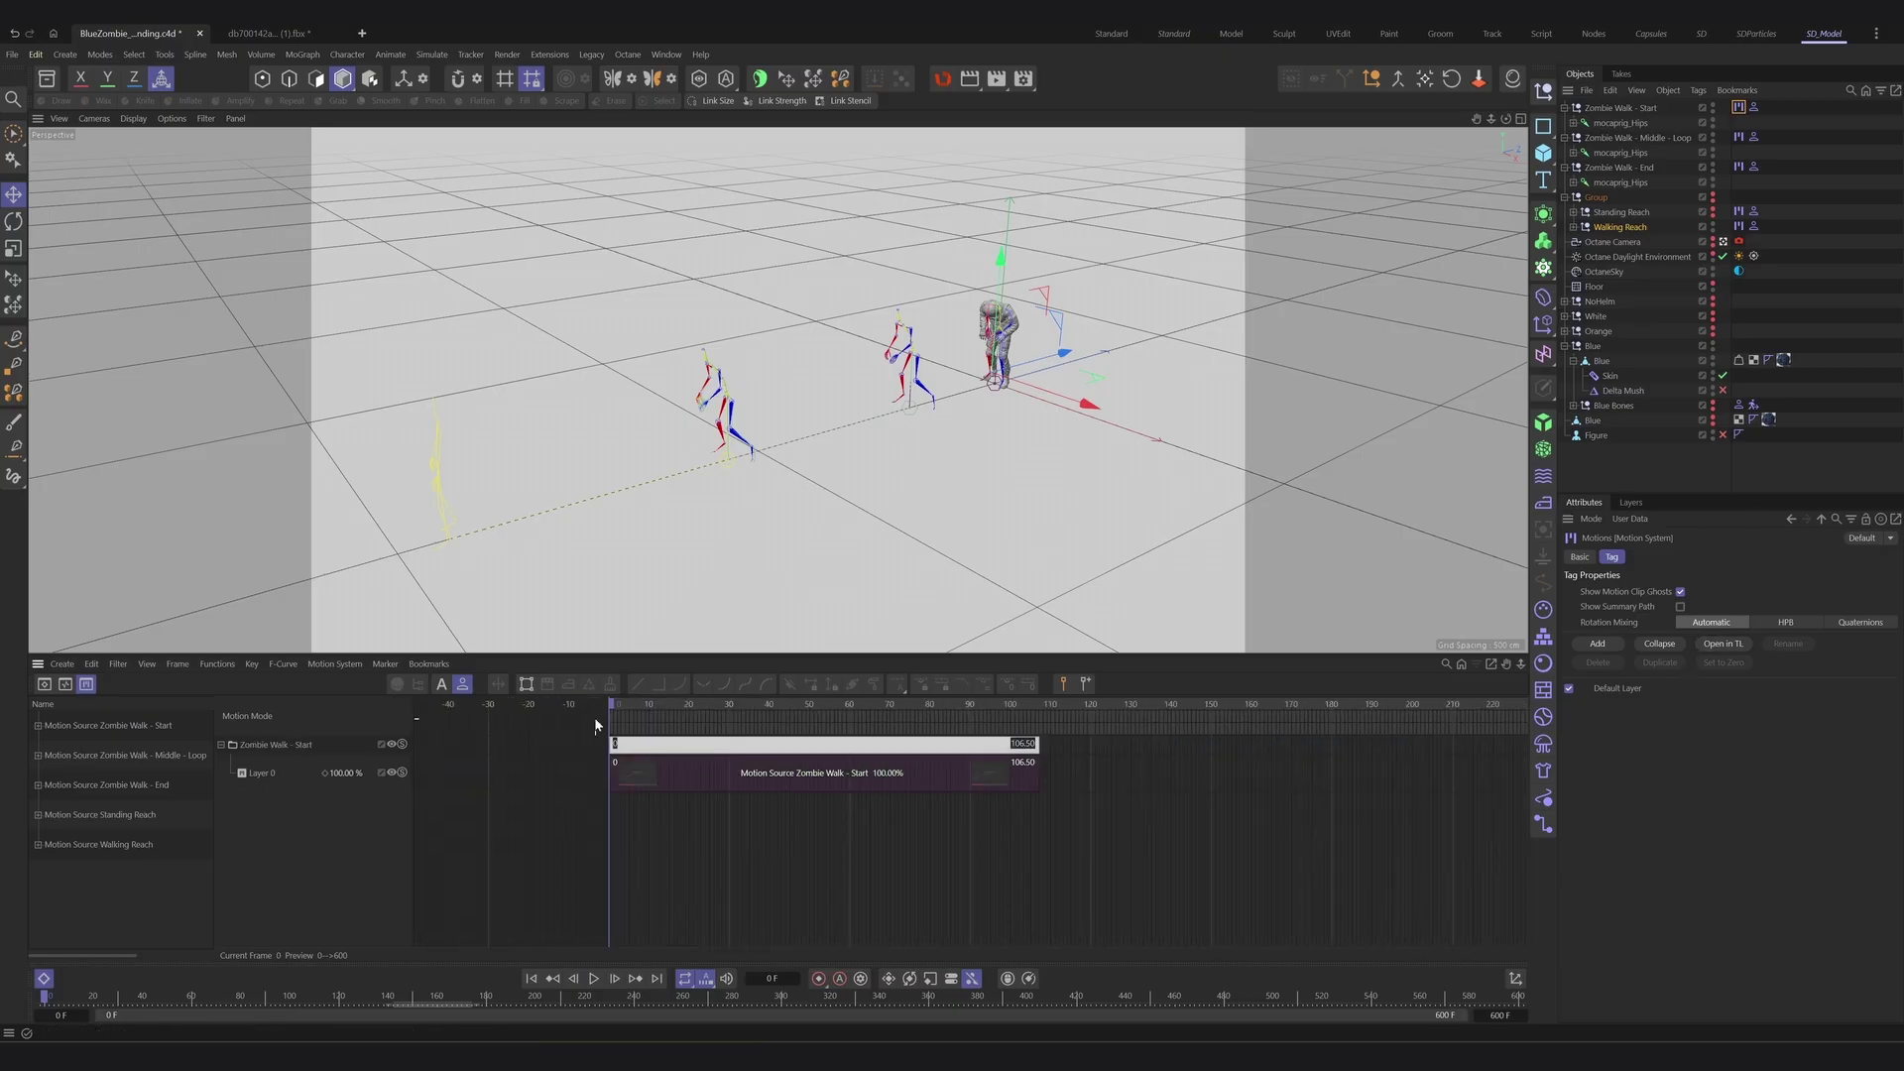
drag(663, 702, 1063, 692)
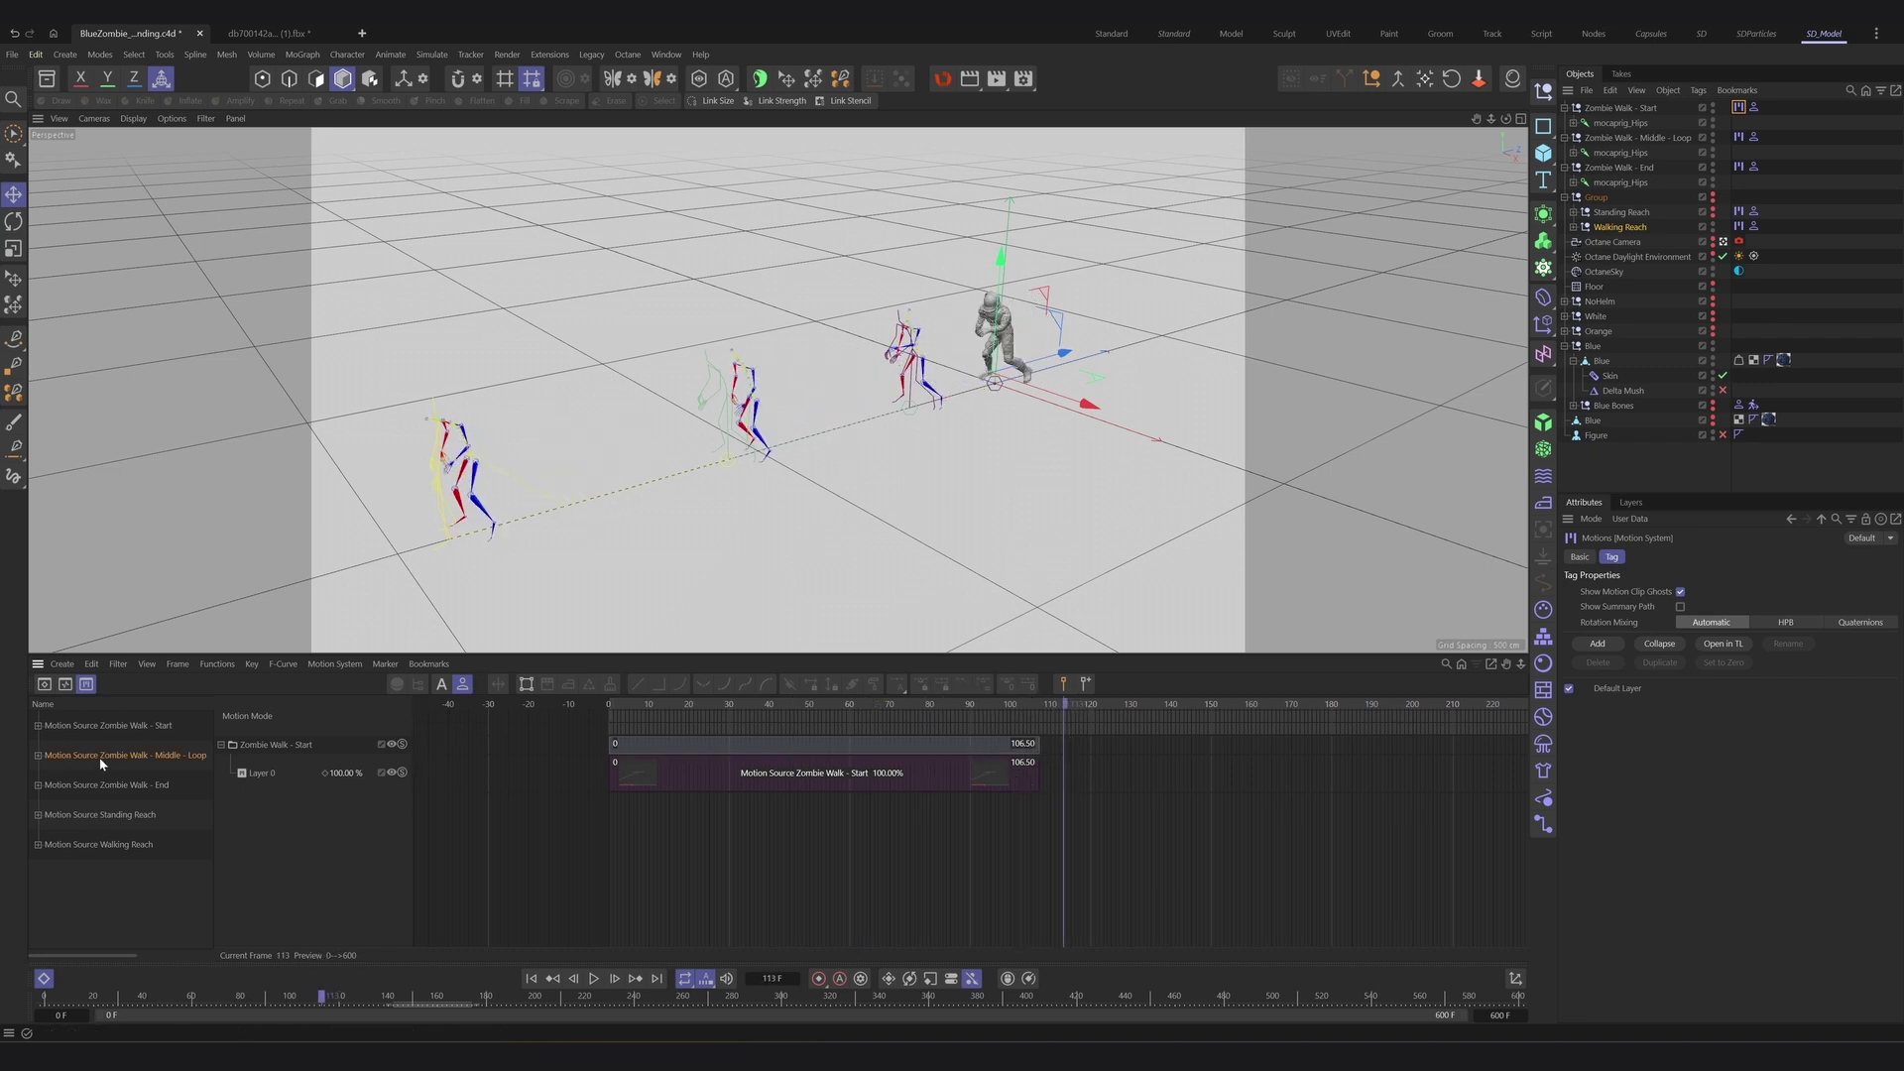
- Append the Zombie Walk - Middle - Loop source to Layer 0 from frame 106 and scrub across the transition
mouse_move(1143, 773)
mouse_down()
mouse_move(1156, 758)
mouse_move(1140, 765)
mouse_up()
scroll(1194, 833, down, 1)
alt+middle_drag(1194, 833, 964, 813)
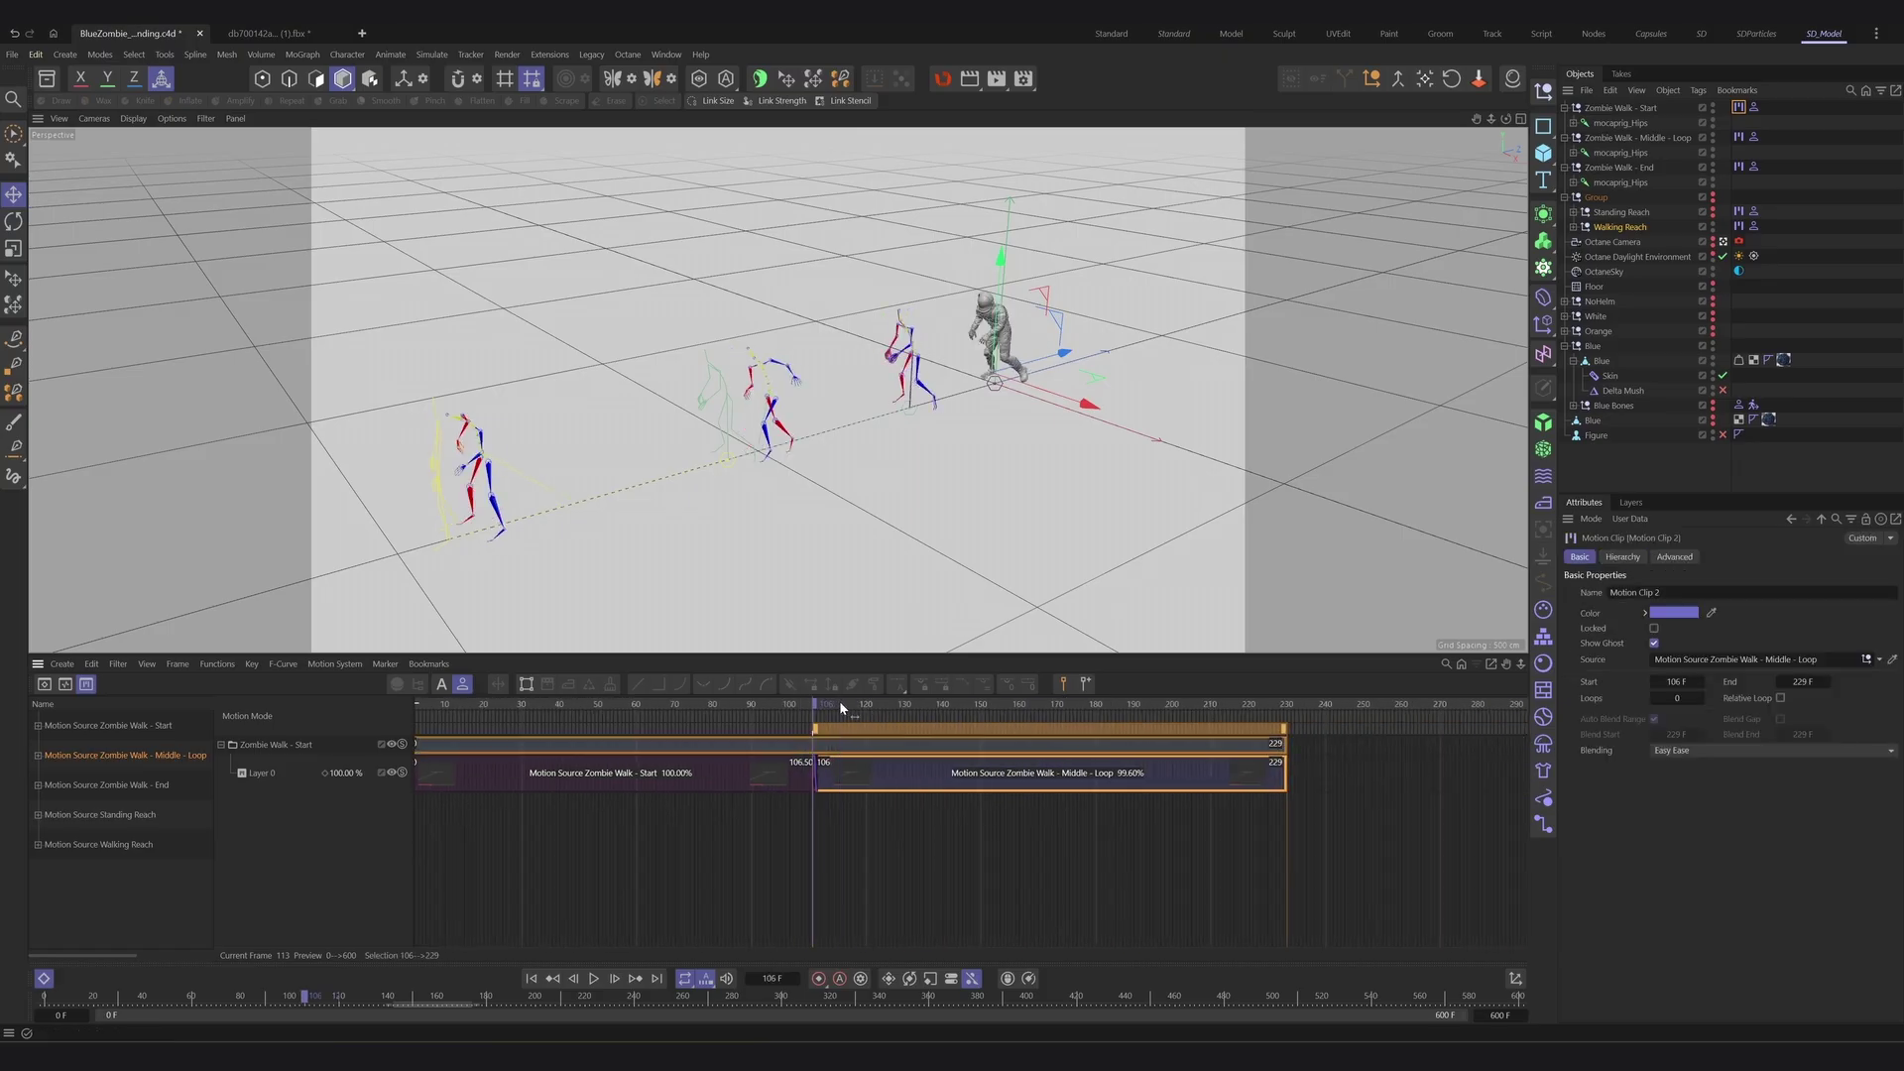
drag(908, 713, 1058, 706)
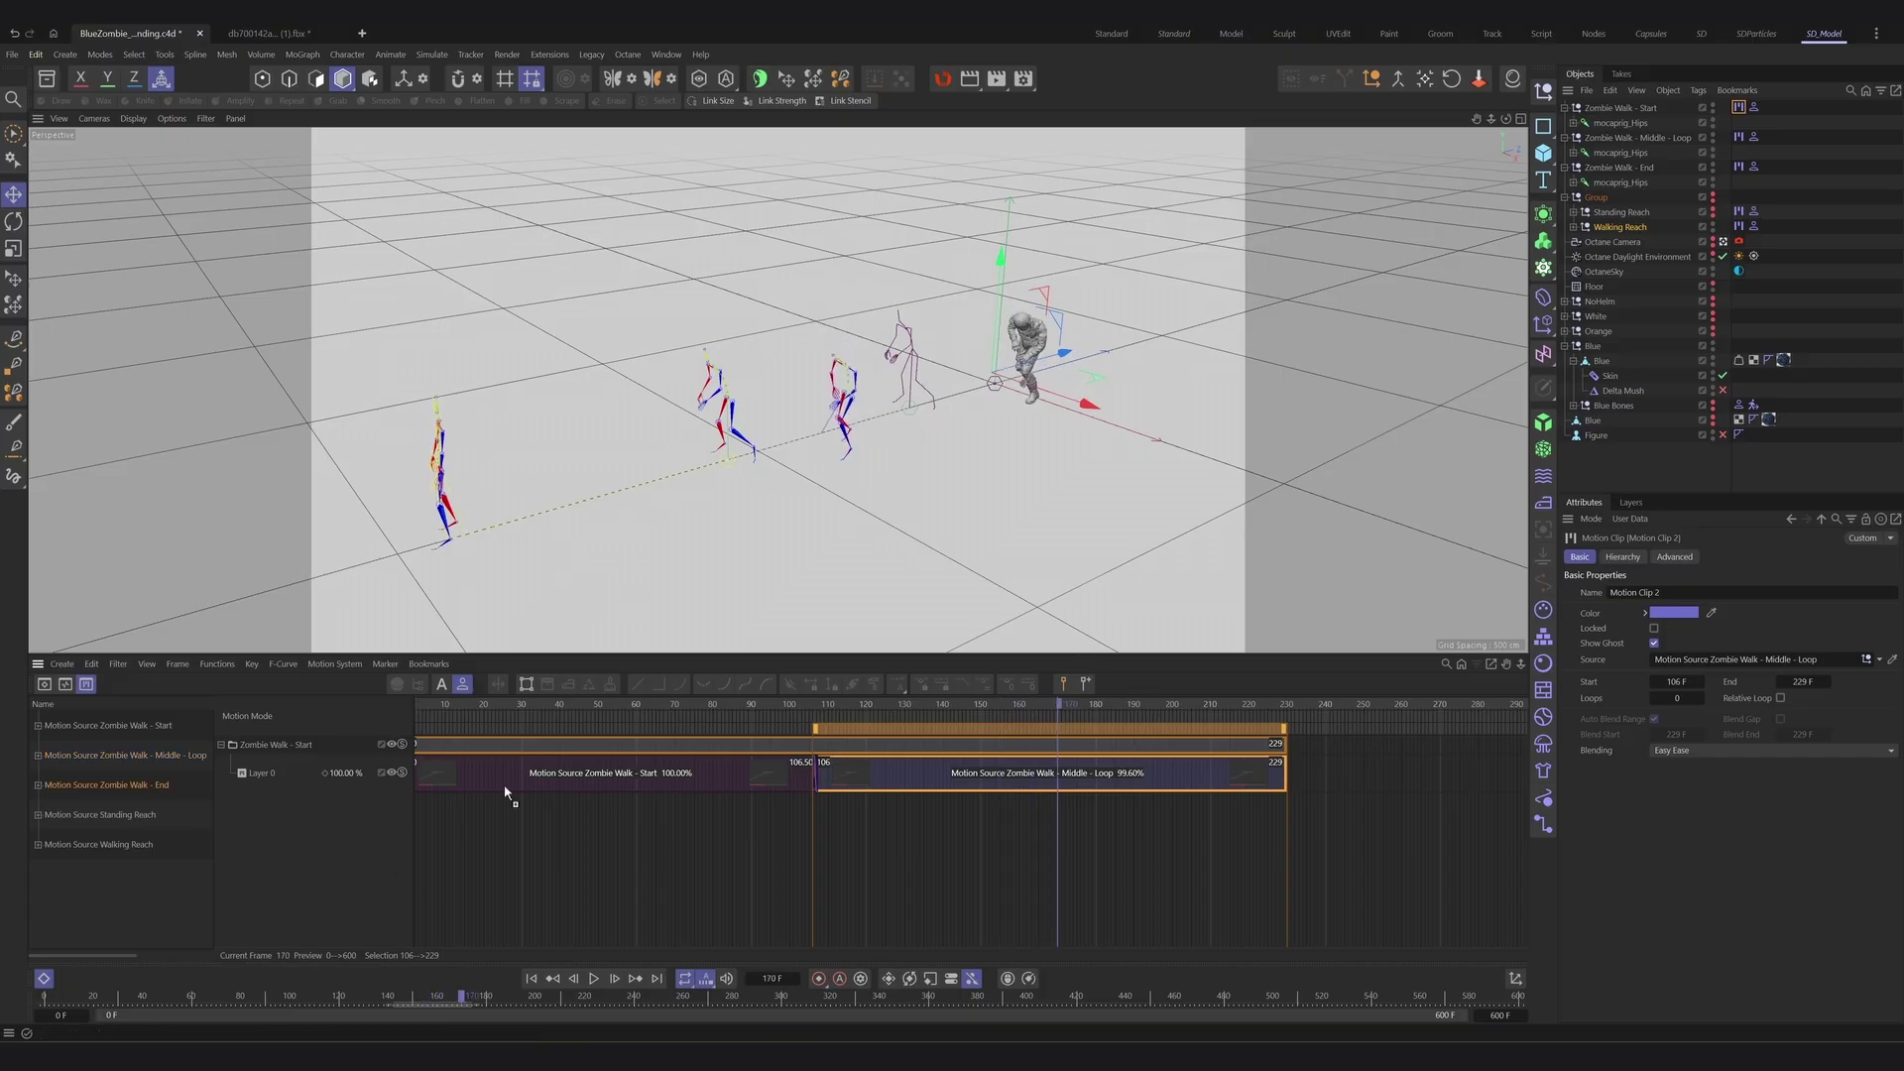
- Append the Zombie Walk - End source to Layer 0 from frame 229 and scrub through the new clip
drag(506, 792, 1361, 775)
drag(1429, 769, 1357, 750)
drag(1219, 707, 1487, 724)
alt+middle_drag(1487, 724, 1031, 710)
scroll(1139, 705, down, 2)
drag(1139, 705, 1210, 707)
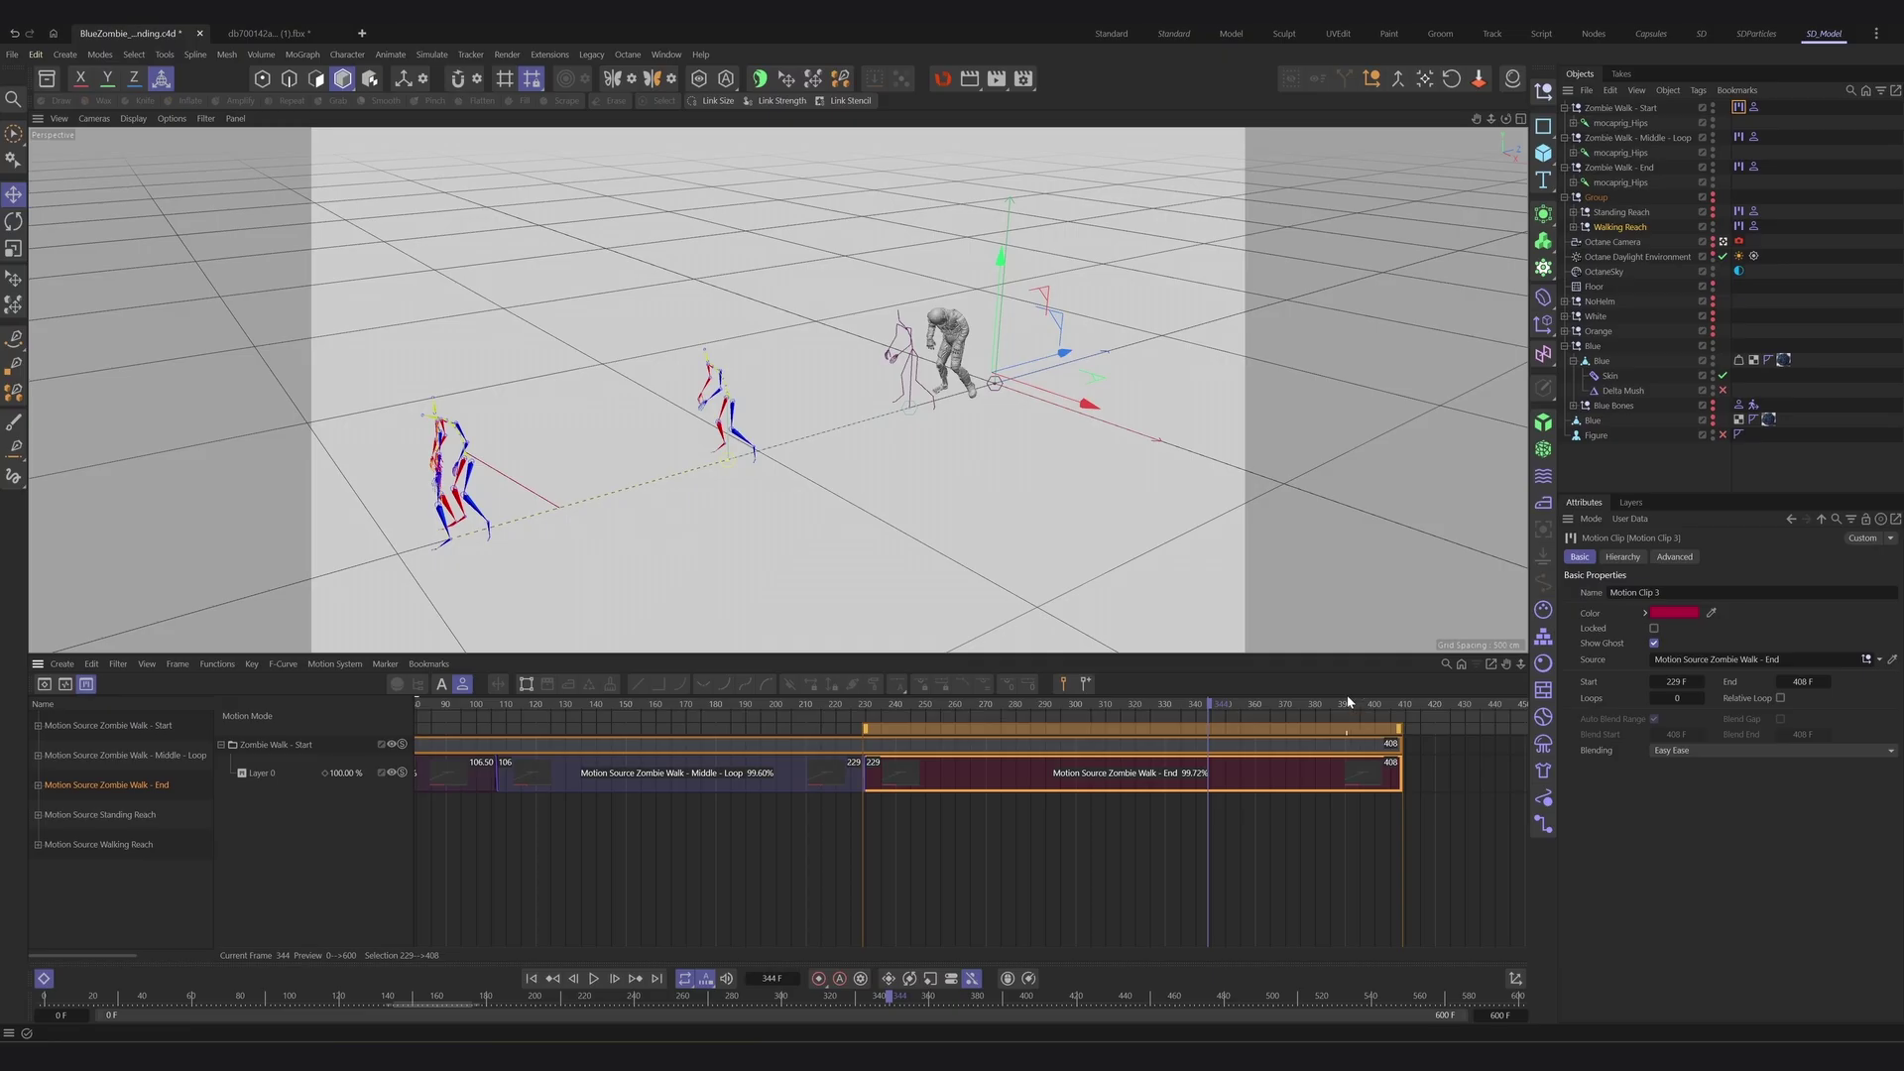
- Show the Zombie Walk - End clip's advanced settings and scrub back to frame 0
click(1673, 558)
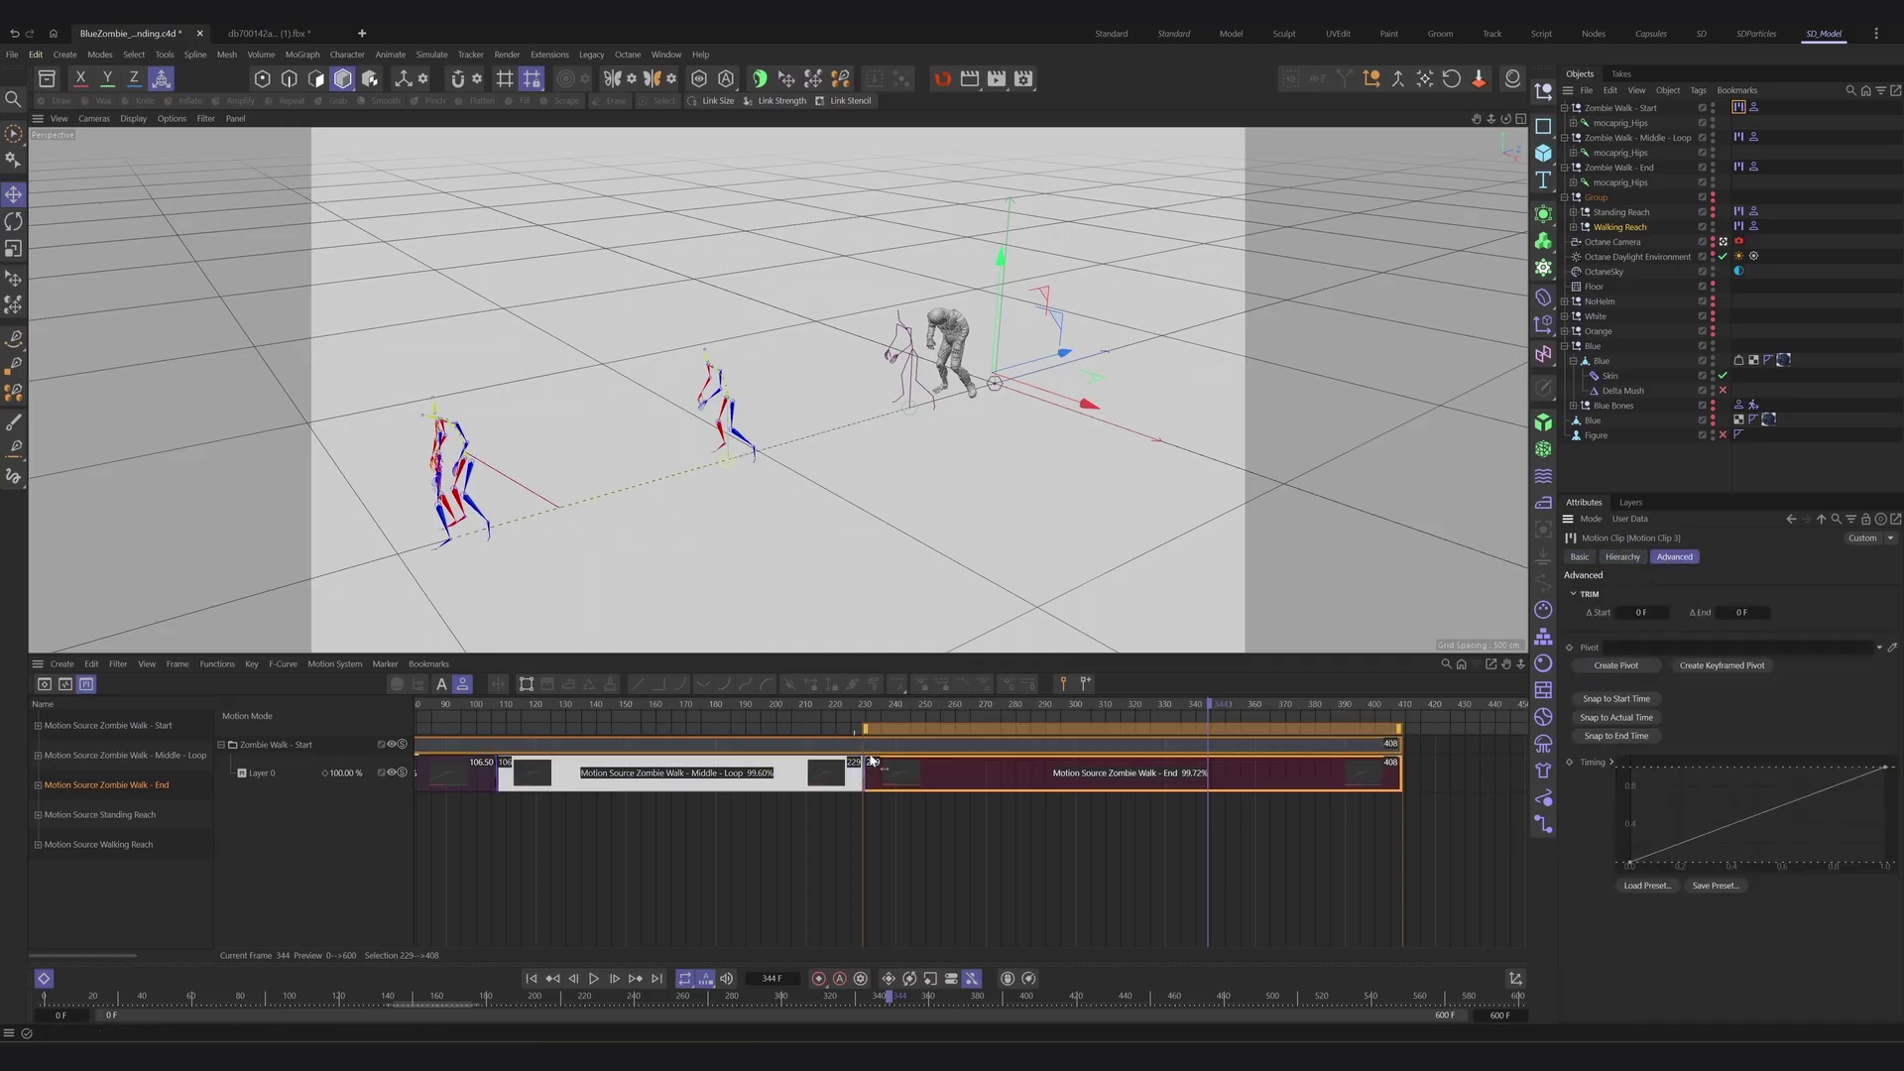
drag(674, 706, 381, 715)
drag(422, 707, 304, 699)
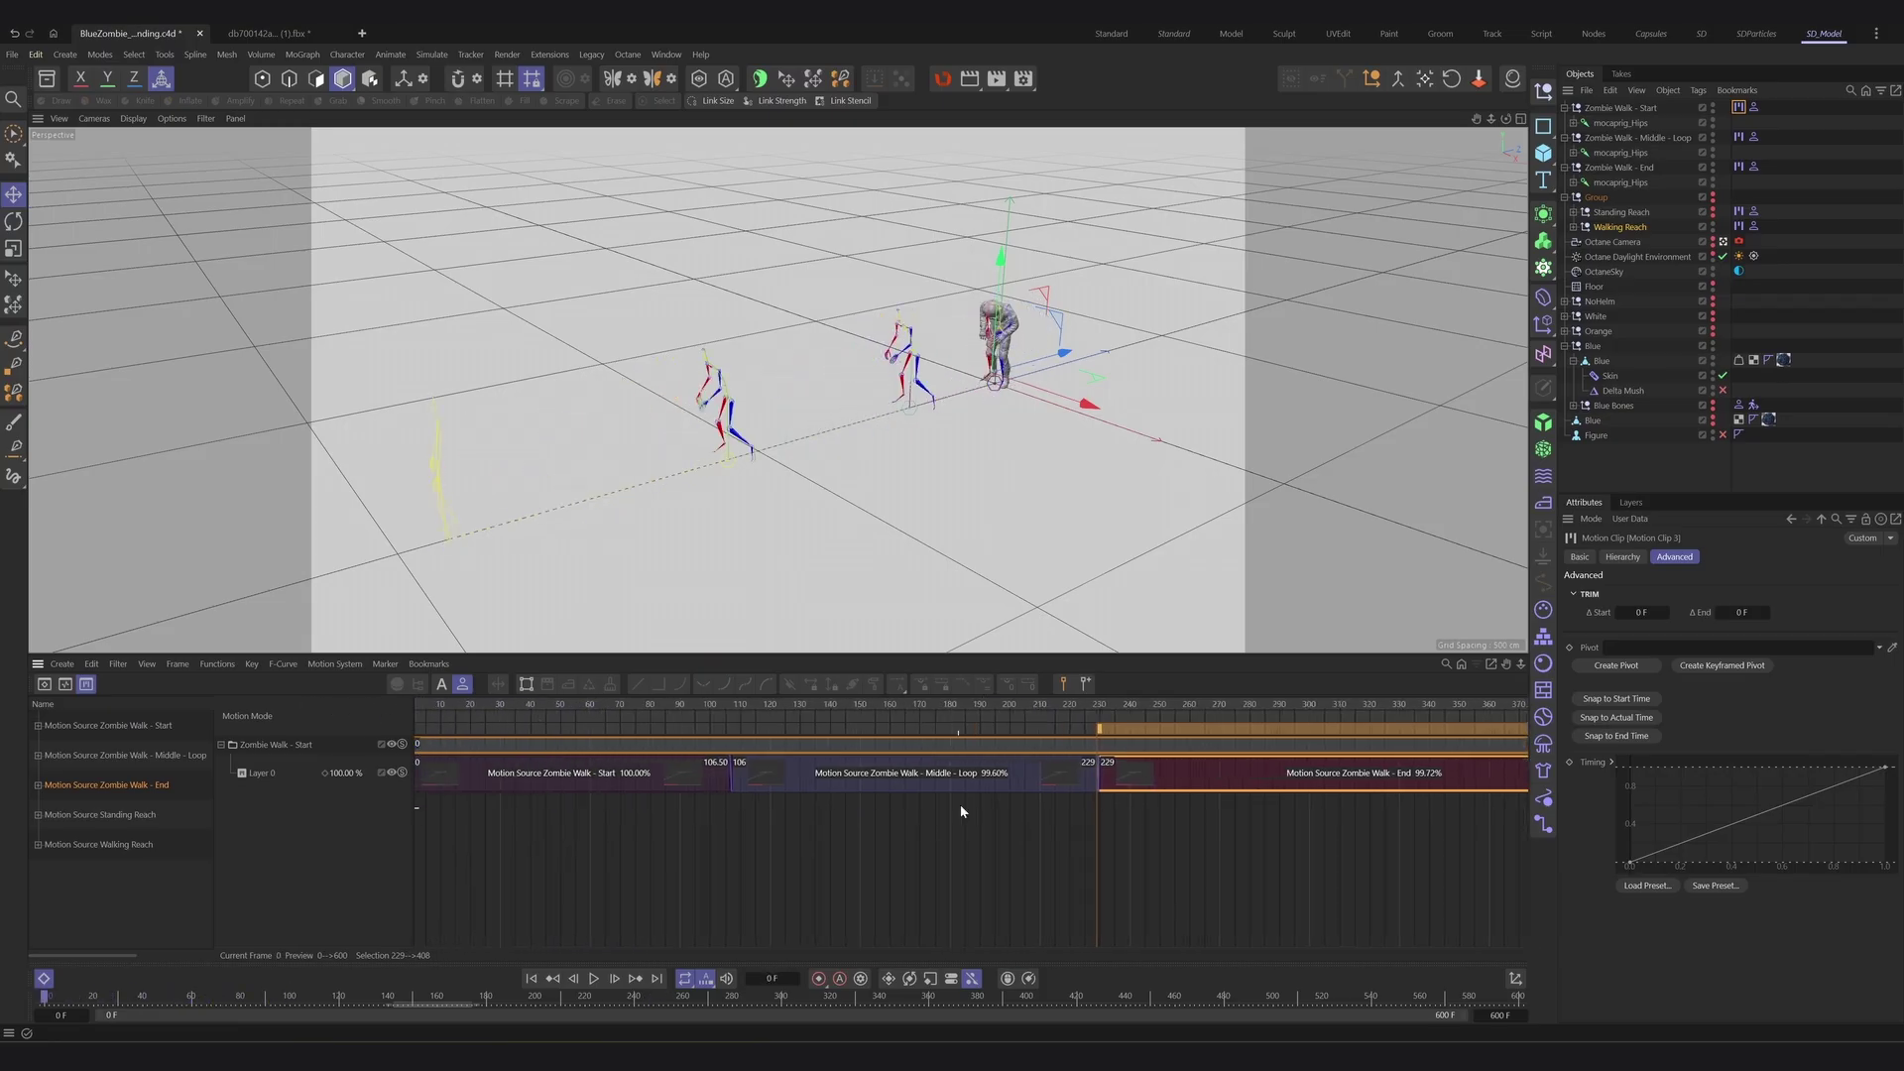
- Append the Walking Reach source to Layer 0 from frame 407 and scrub across the transition
key(h)
drag(1206, 759, 1270, 786)
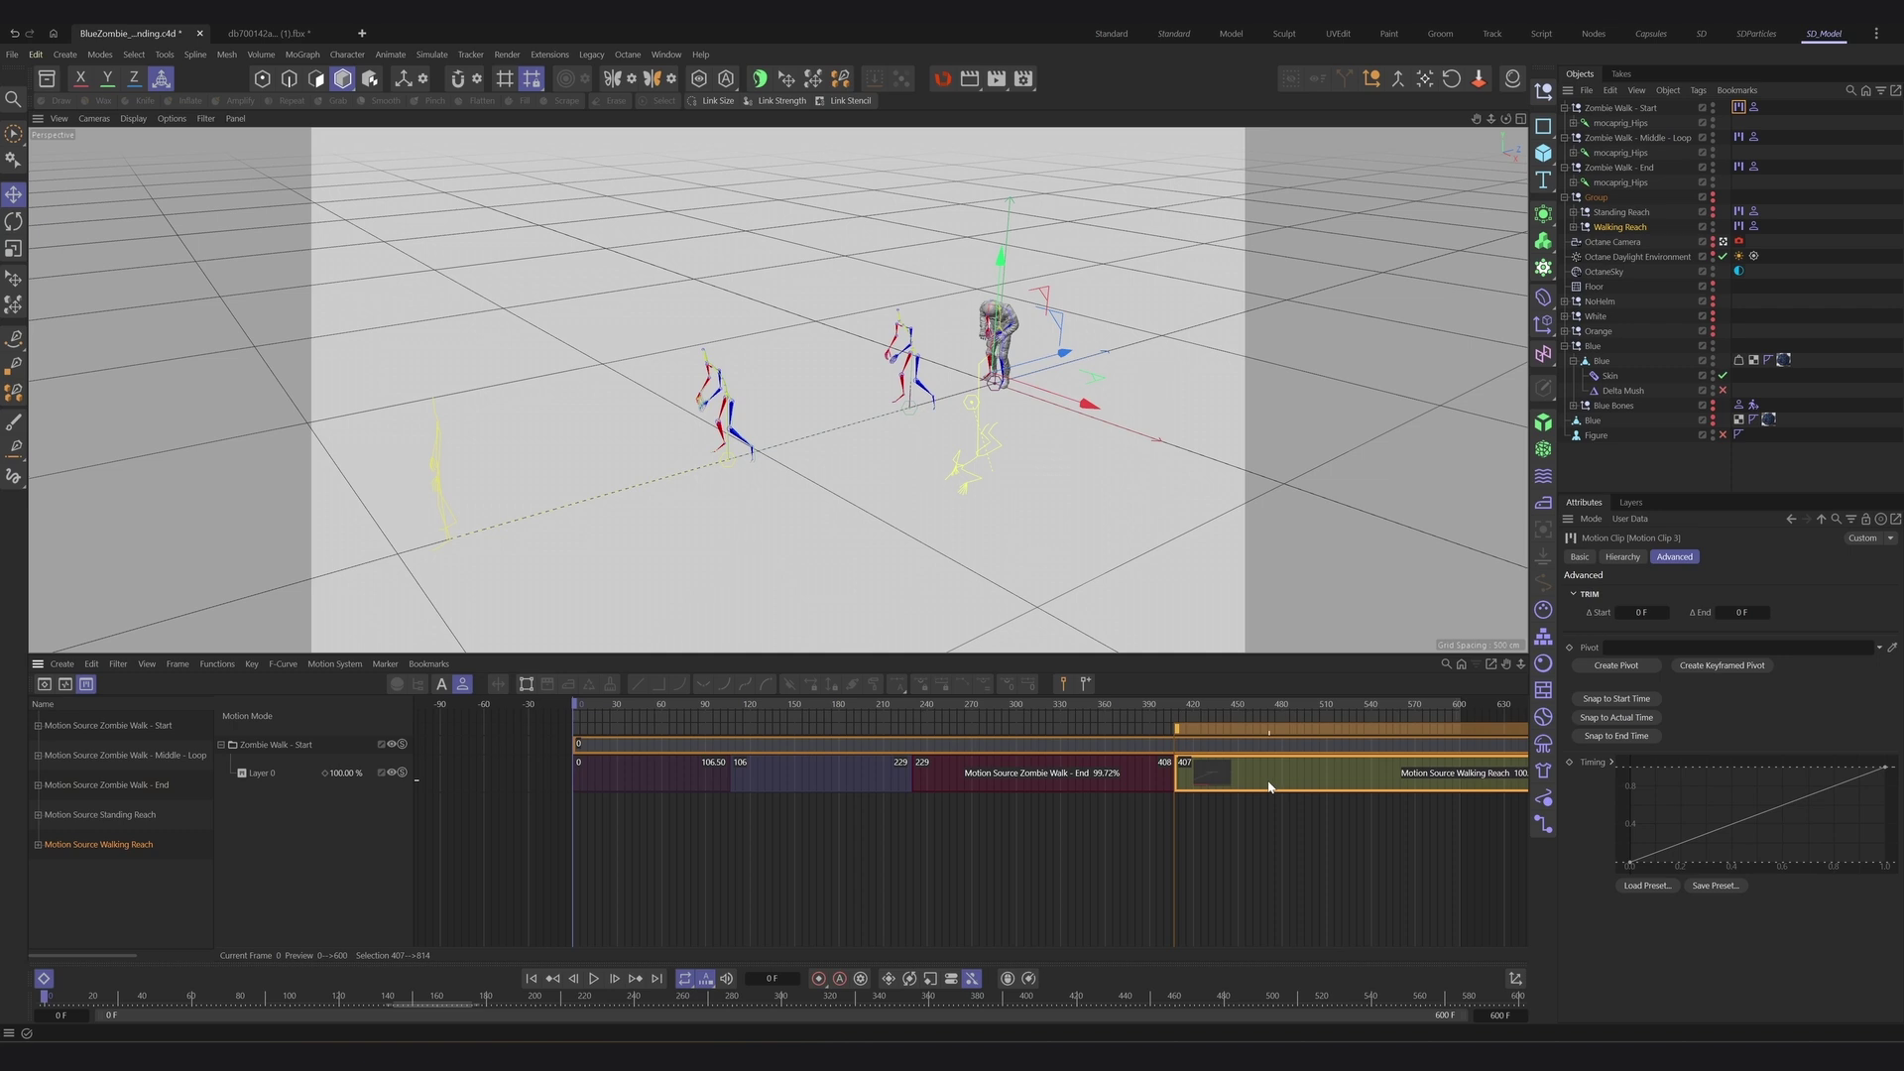
click(1150, 706)
drag(1175, 706, 1203, 704)
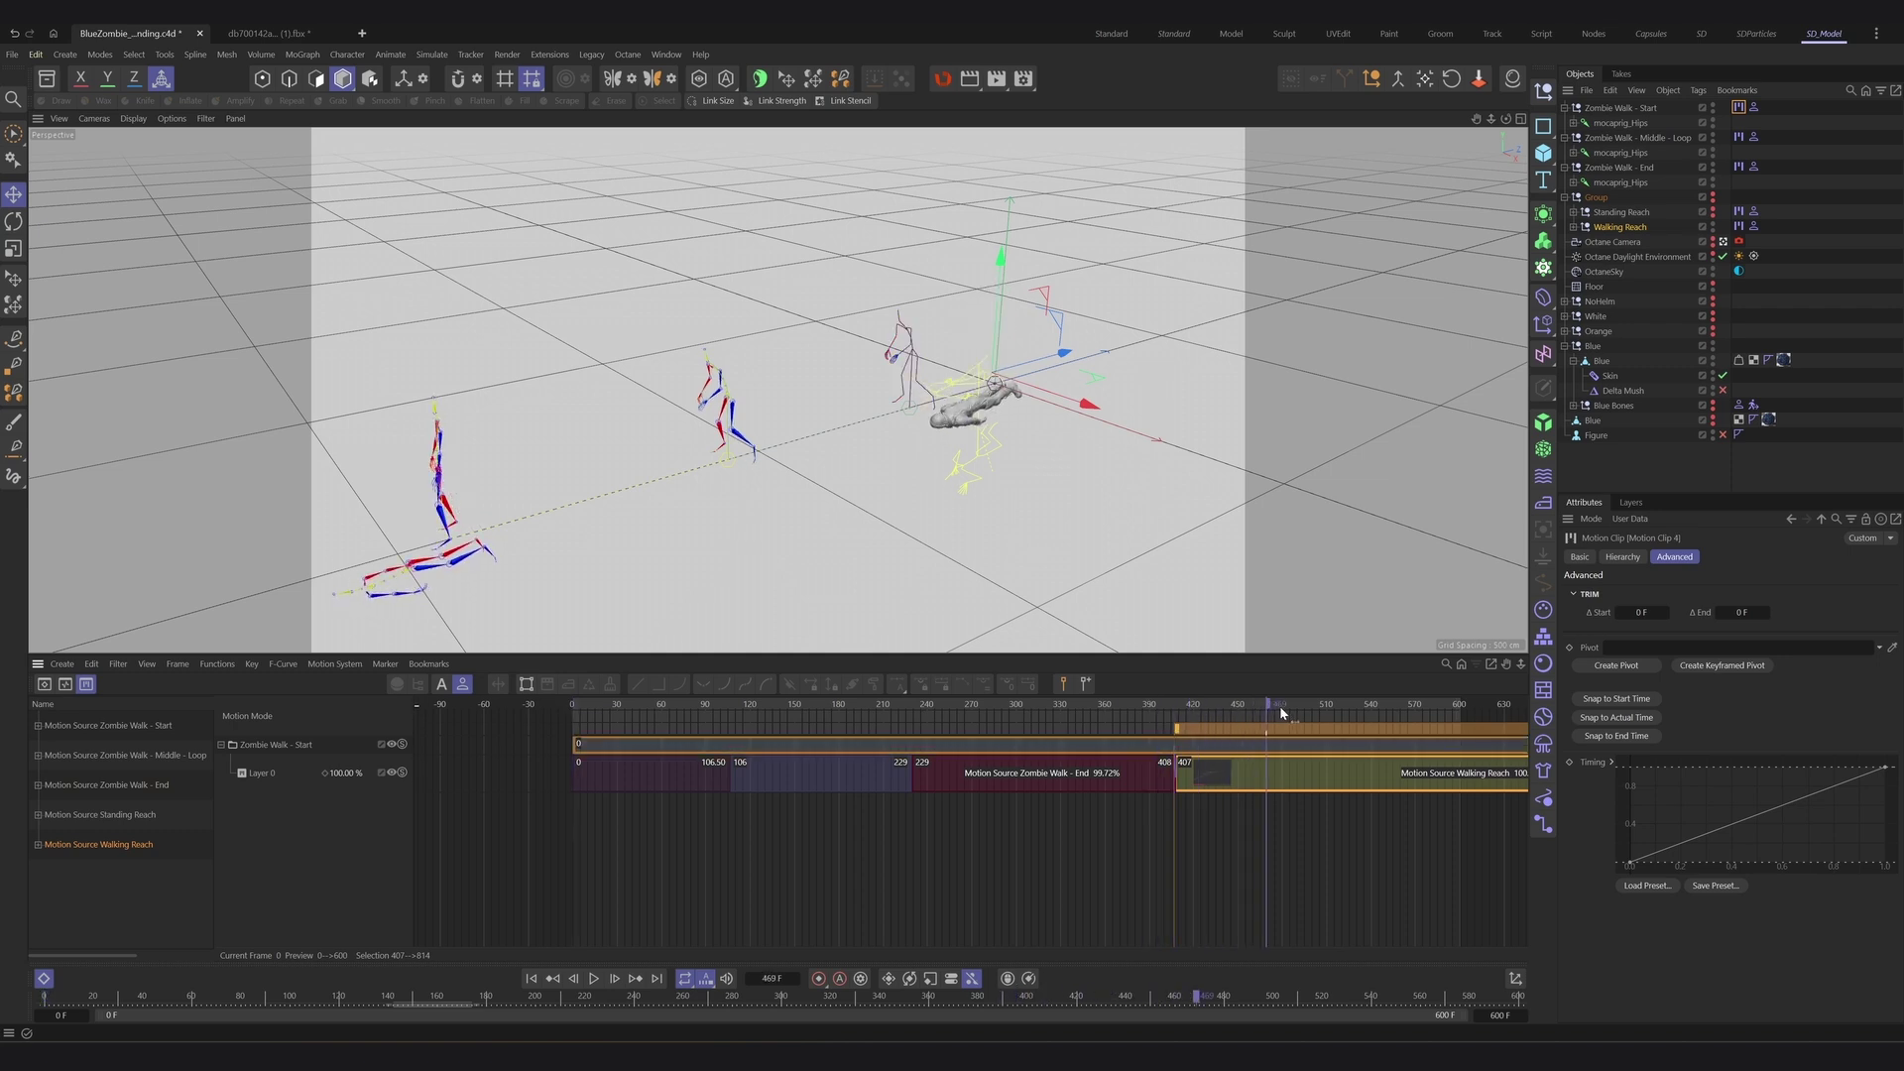
drag(1209, 718, 1180, 718)
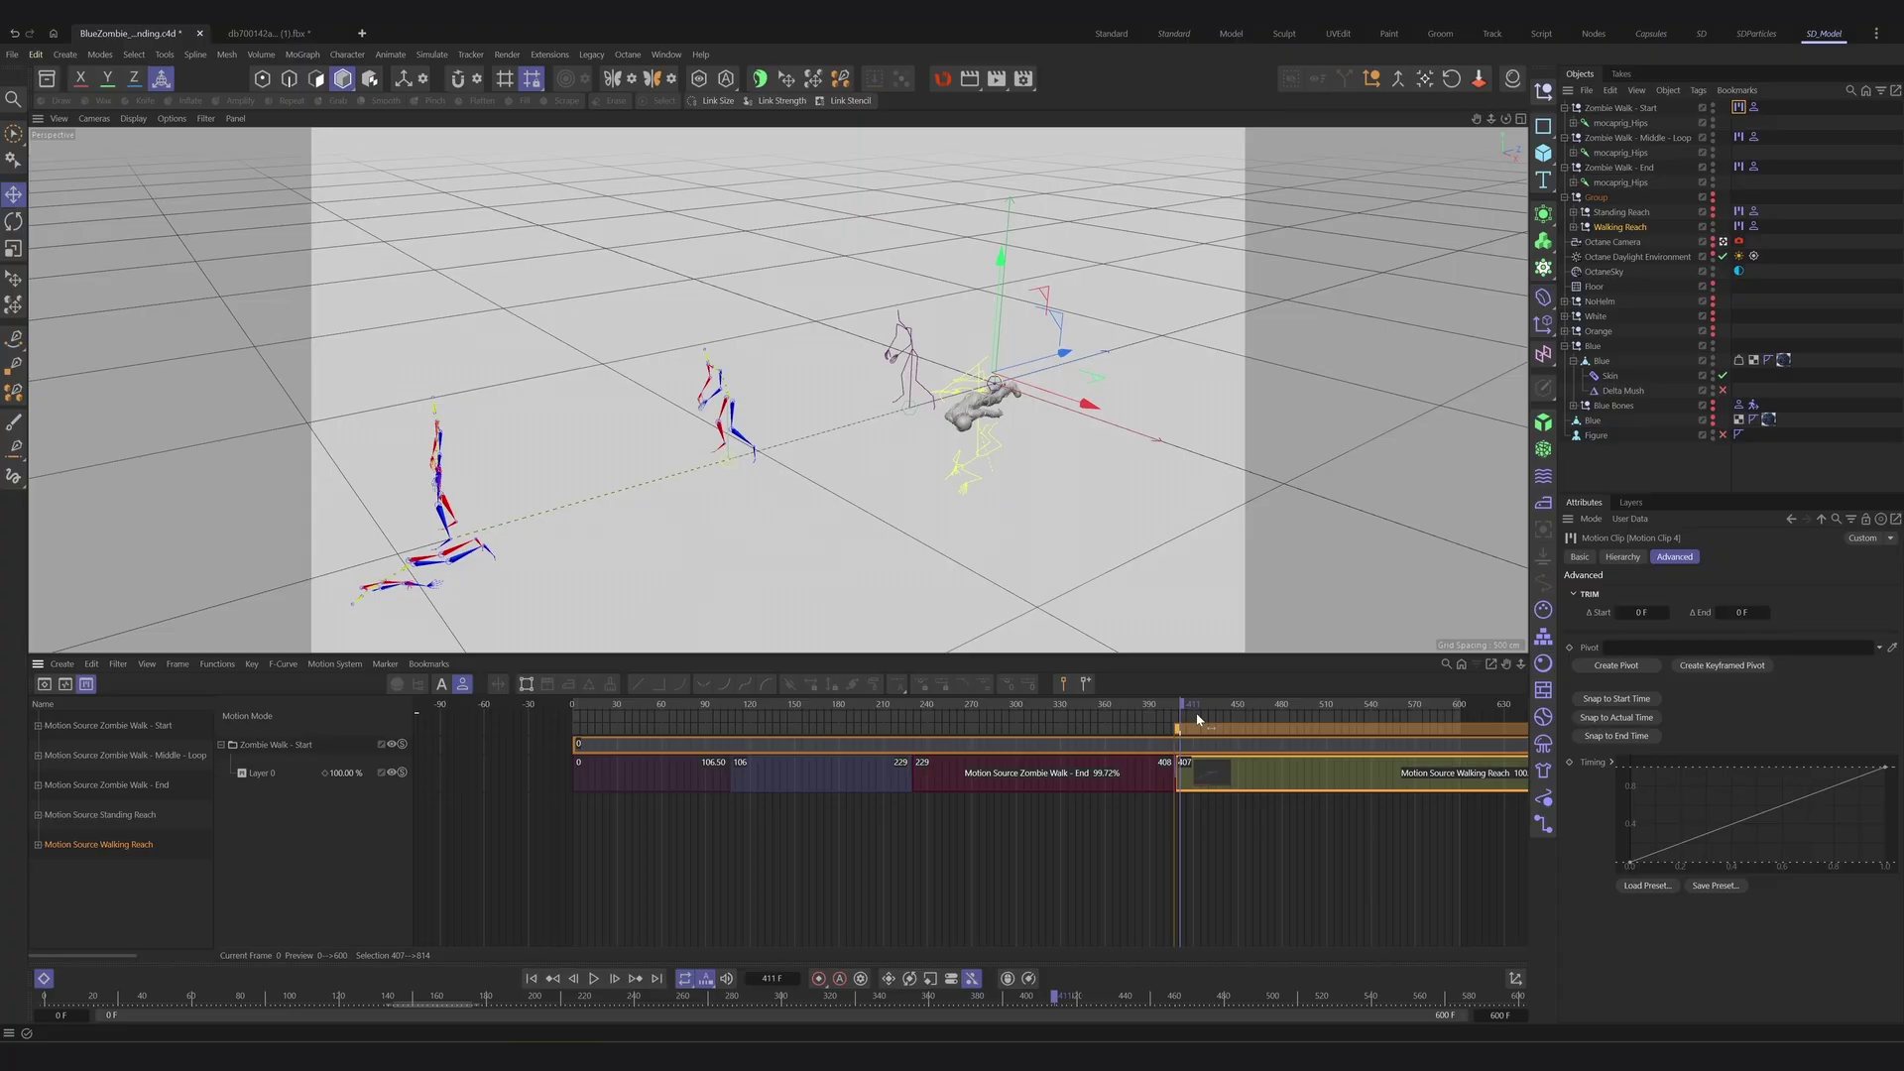
- Create a pivot for the Walking Reach clip, rotate it to stand the skeleton upright, and raise it
click(1615, 666)
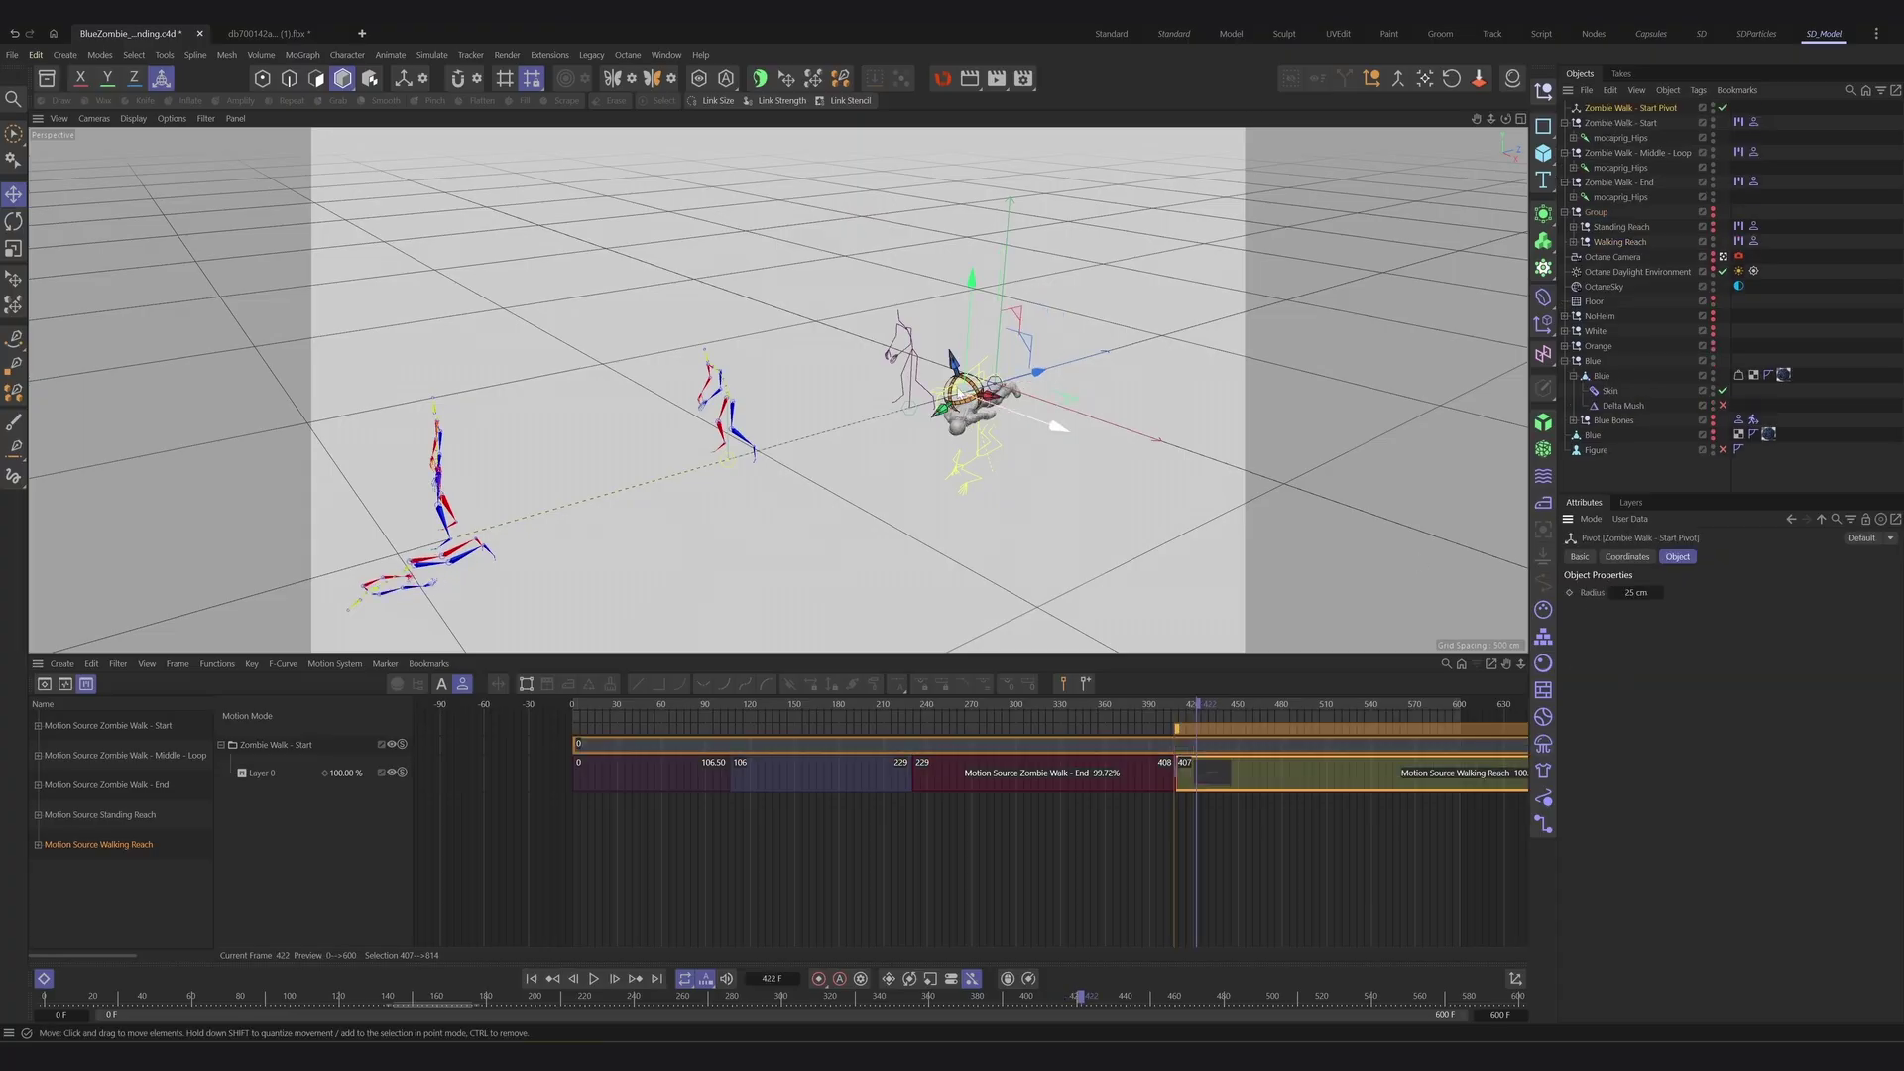
scroll(970, 361, up, 3)
alt+drag(970, 361, 883, 352)
key(r)
drag(1027, 363, 1017, 452)
key(e)
drag(978, 289, 982, 203)
scroll(952, 397, down, 3)
alt+drag(635, 476, 1001, 416)
scroll(823, 416, up, 4)
drag(1197, 704, 1246, 704)
- Fine-tune the pivot's rotation and position to align the Walking Reach clip with the preceding walk
key(r)
drag(778, 393, 748, 392)
alt+drag(753, 427, 709, 377)
alt+drag(714, 426, 811, 434)
key(e)
drag(1207, 705, 1251, 726)
alt+drag(852, 386, 714, 436)
drag(1240, 712, 1191, 714)
scroll(793, 426, down, 5)
alt+drag(793, 426, 893, 392)
- Delete the Walking Reach clip from Layer 0
key(h)
click(1245, 776)
key(Delete)
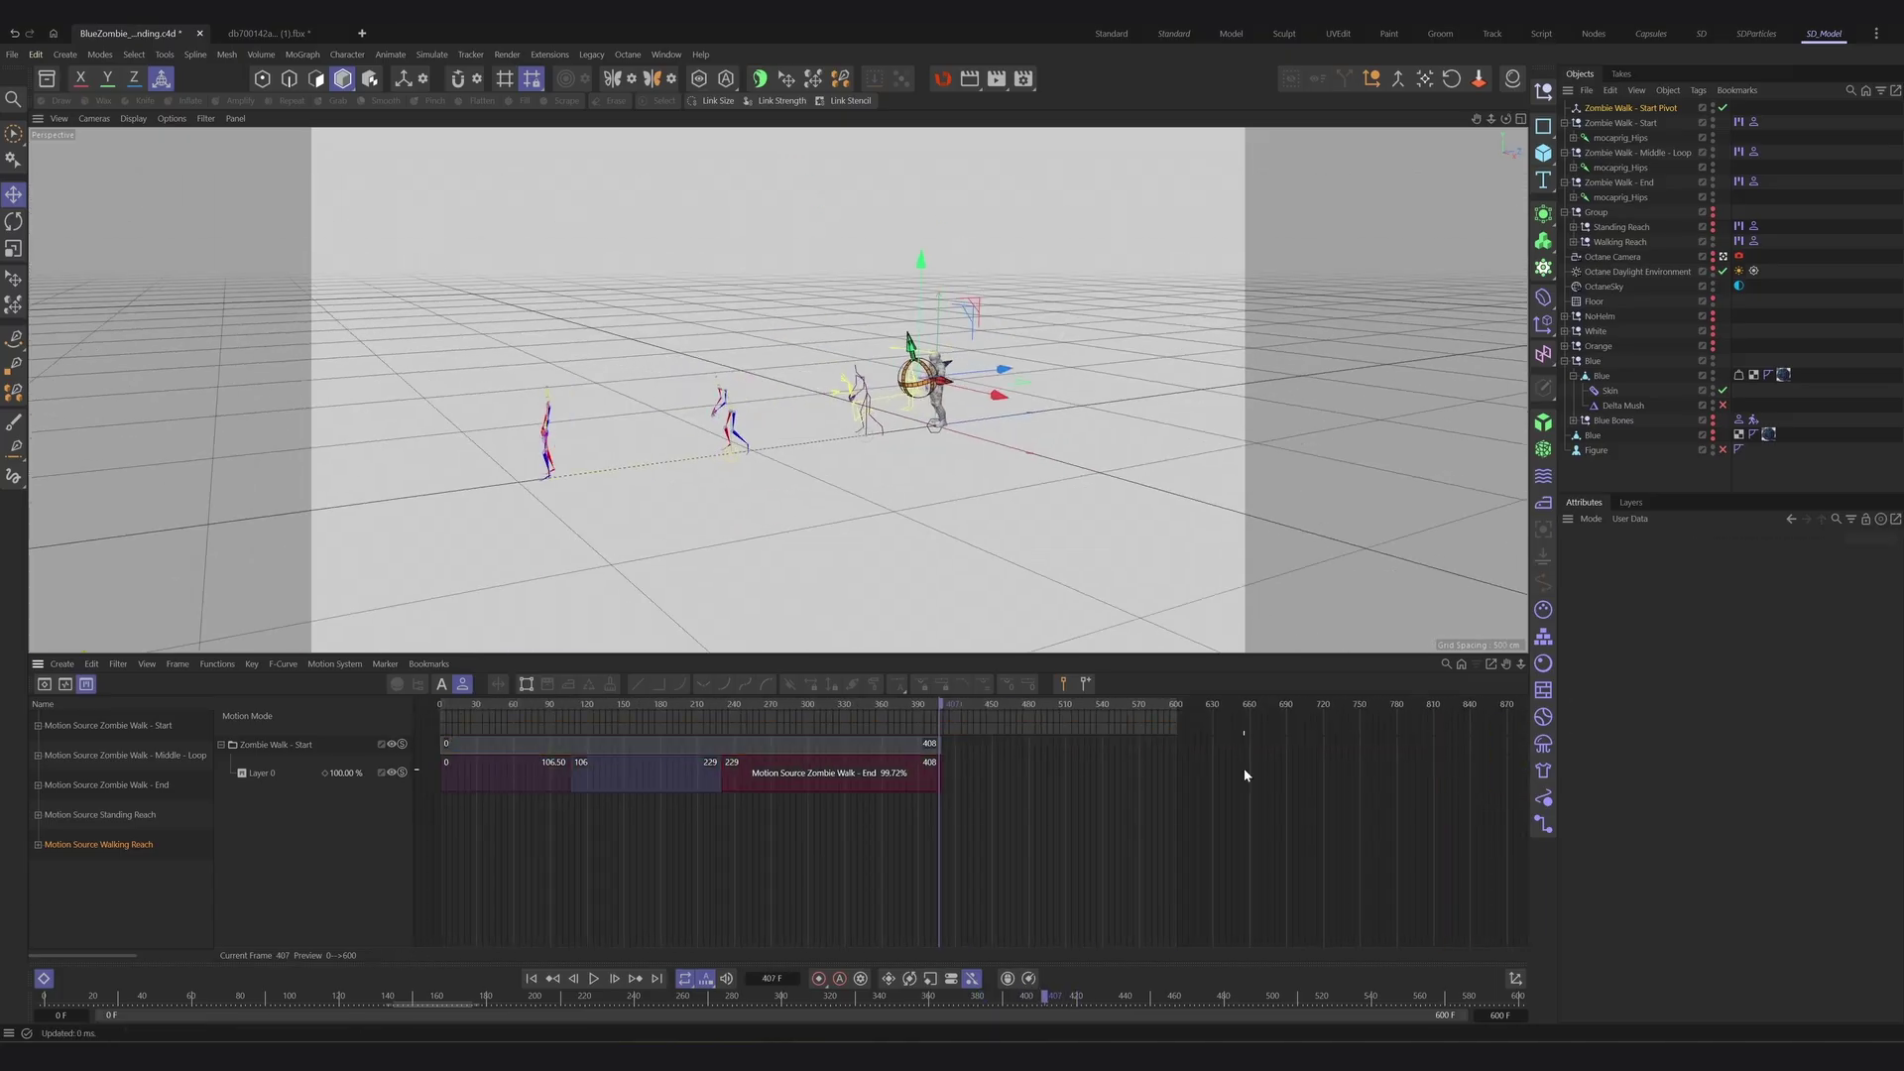
- Stretch the Zombie Walk - End clip to finish at frame 411 and scrub back through the combined walk
drag(942, 769, 946, 771)
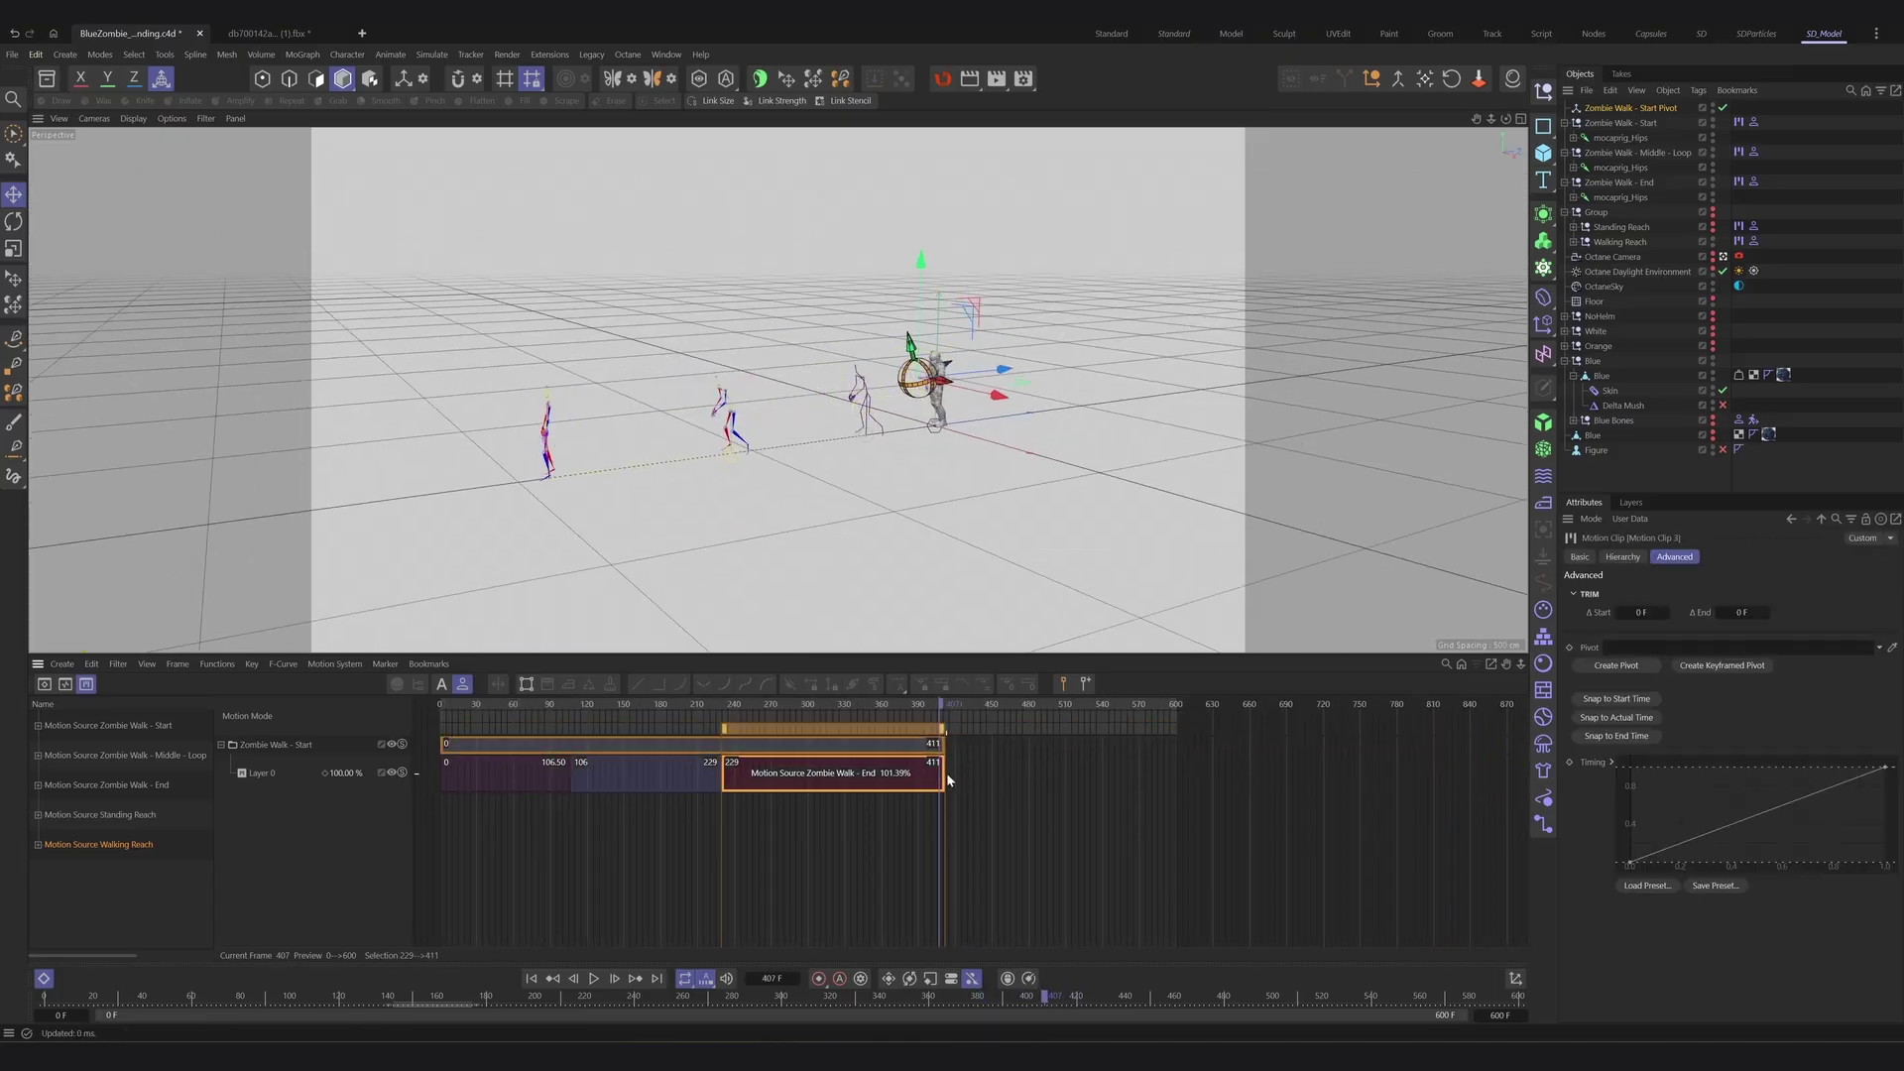
drag(644, 714, 539, 704)
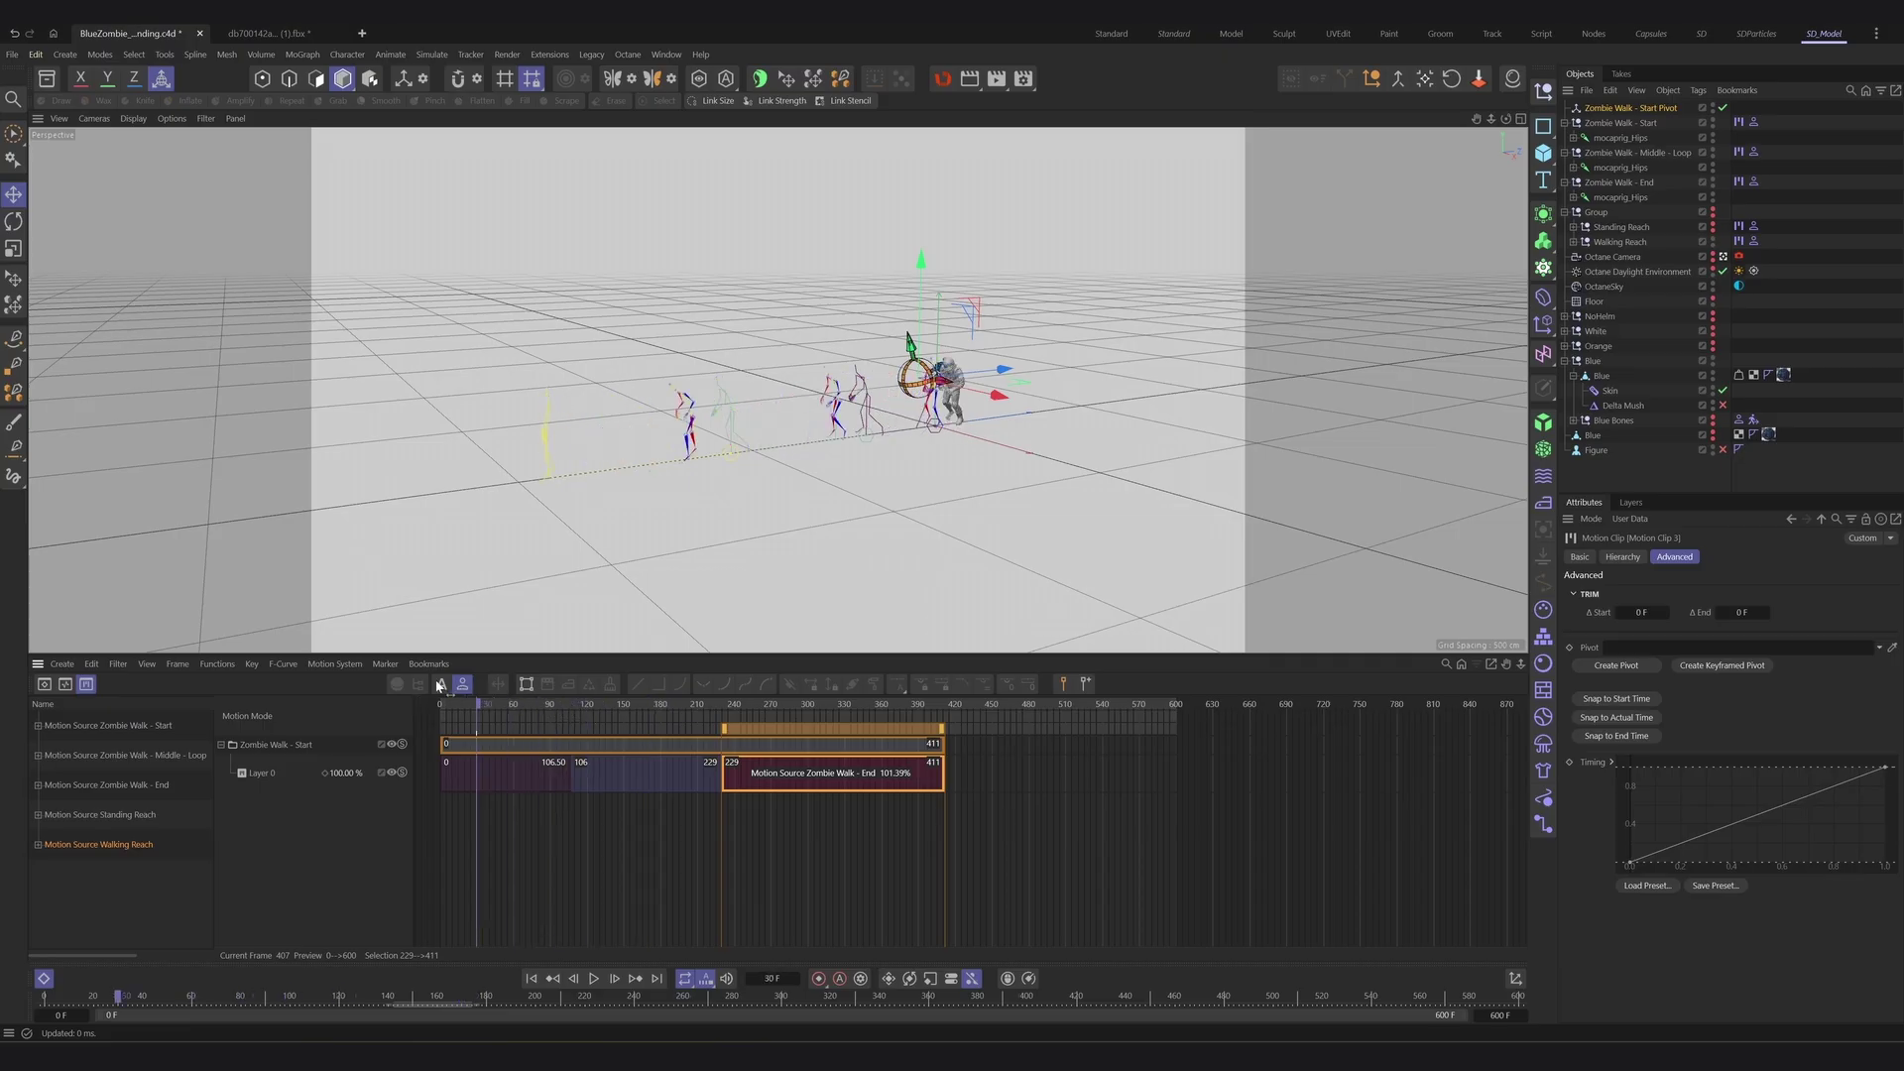
key(shift+f)
- Try a pivot on the Zombie Walk - Middle - Loop clip at frame 160, and delete both Zombie Walk - Start pivots
click(636, 701)
click(654, 773)
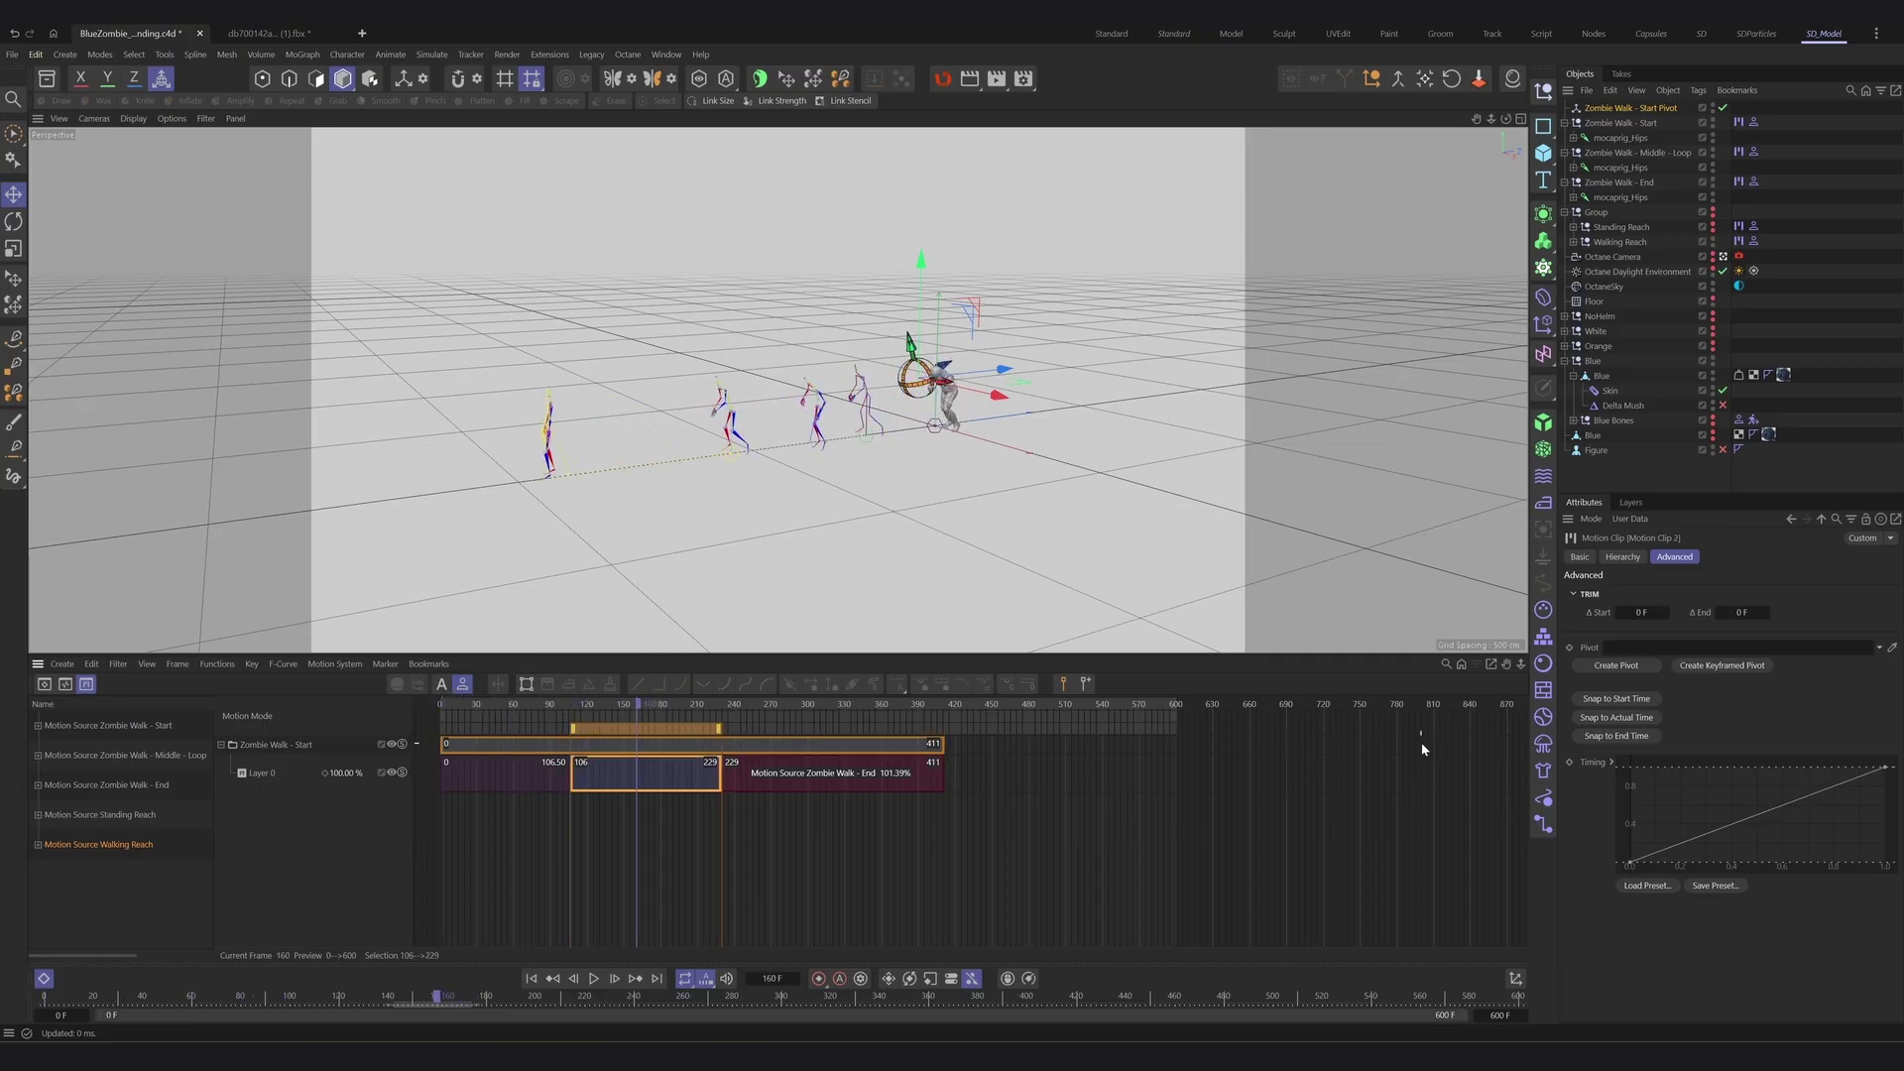
click(1615, 665)
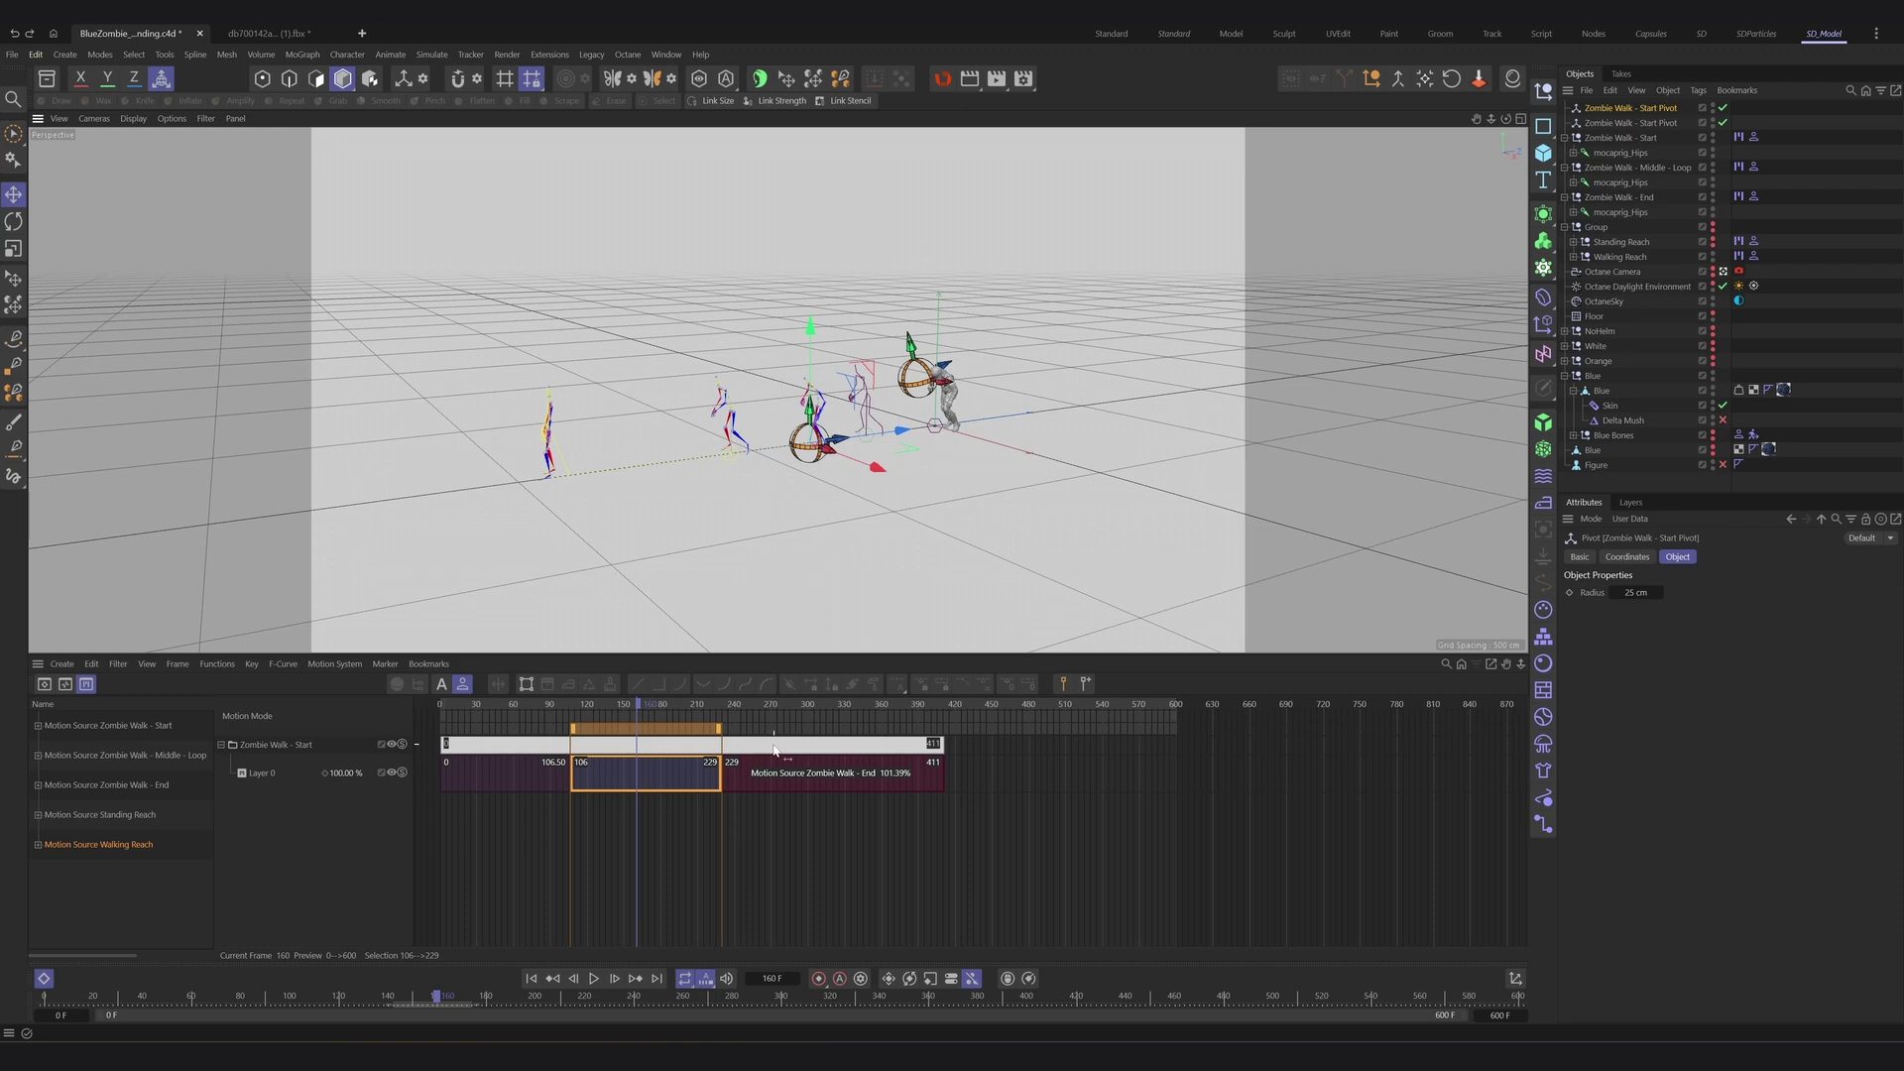
click(763, 782)
shift+click(1608, 123)
key(Delete)
- Keyframe the Blue null's Z position at 0 cm on frame 0
alt+drag(1270, 231, 1366, 169)
click(440, 704)
click(1592, 346)
click(1627, 557)
click(1575, 646)
- Move the Blue null along Z and keyframe it at about -950 cm on frame 410 and about -203 cm on frame 105
alt+drag(1390, 472, 1279, 557)
drag(961, 716, 945, 702)
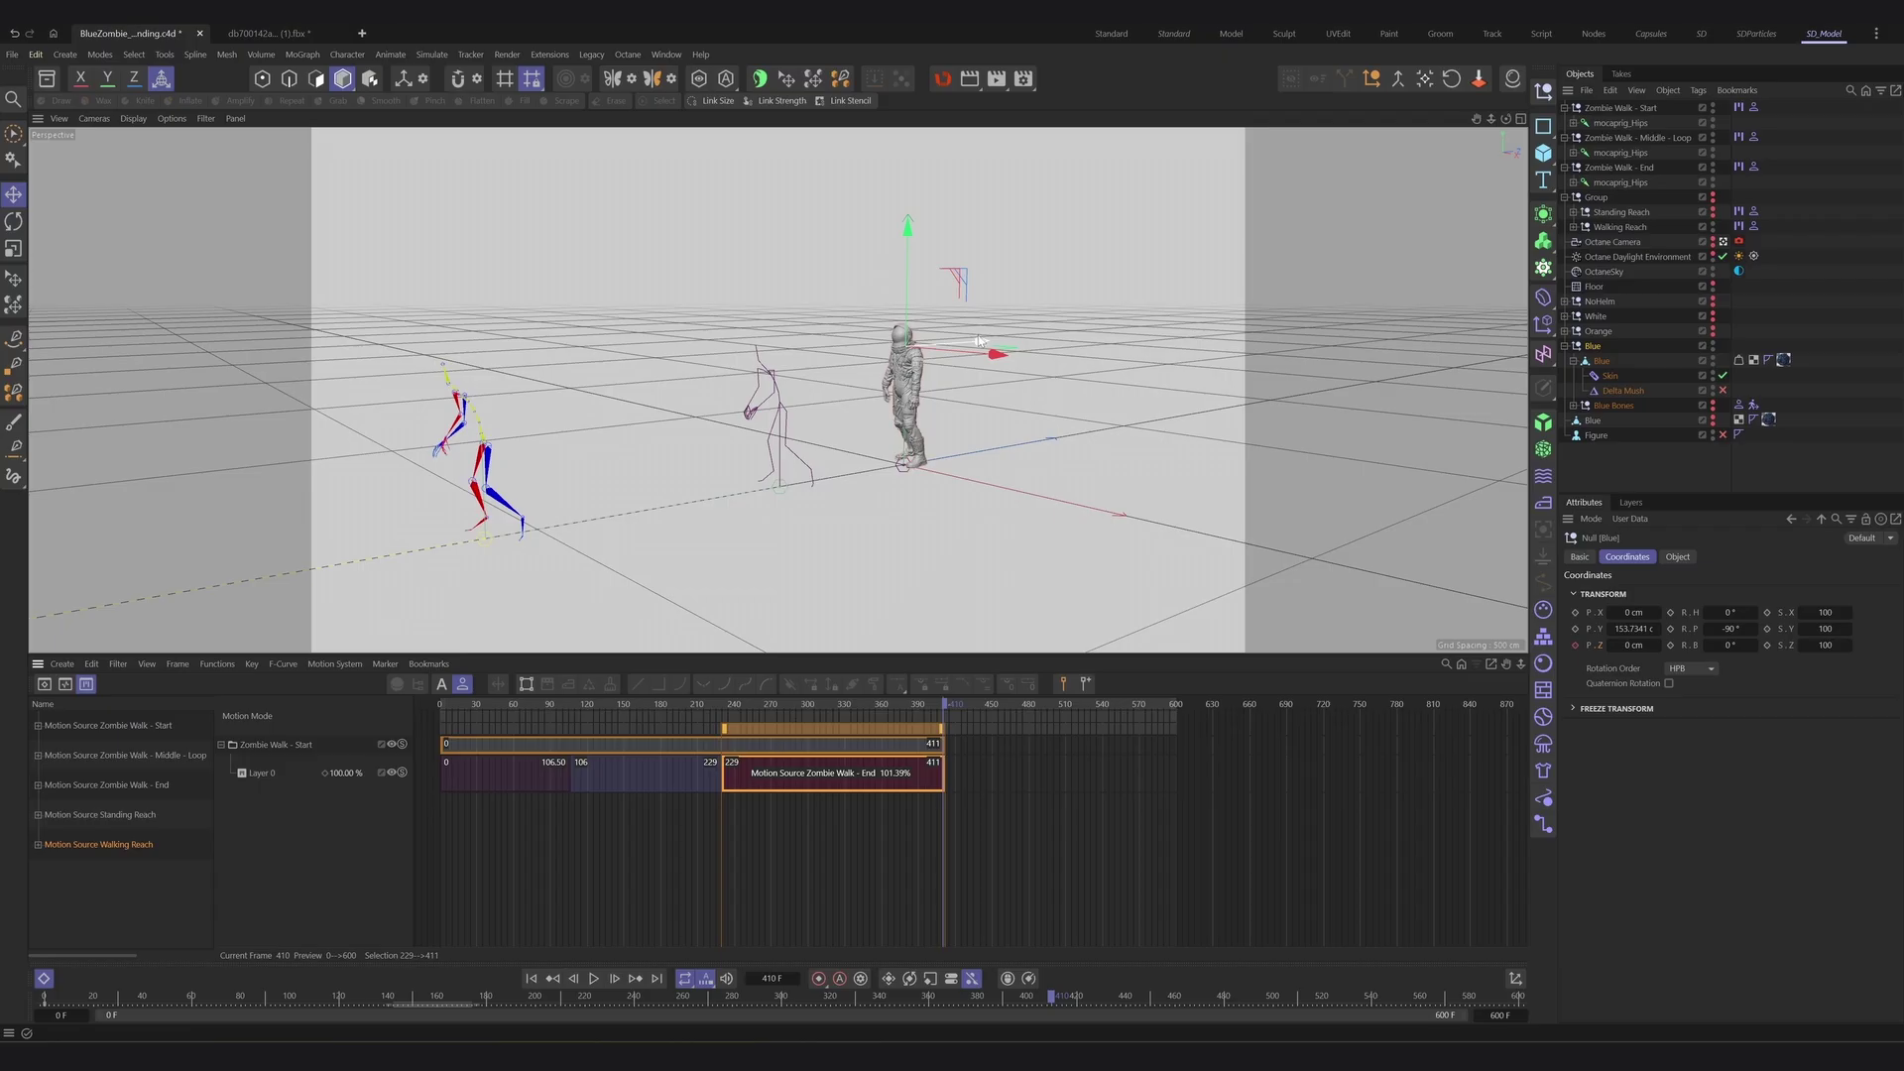
drag(979, 341, 743, 439)
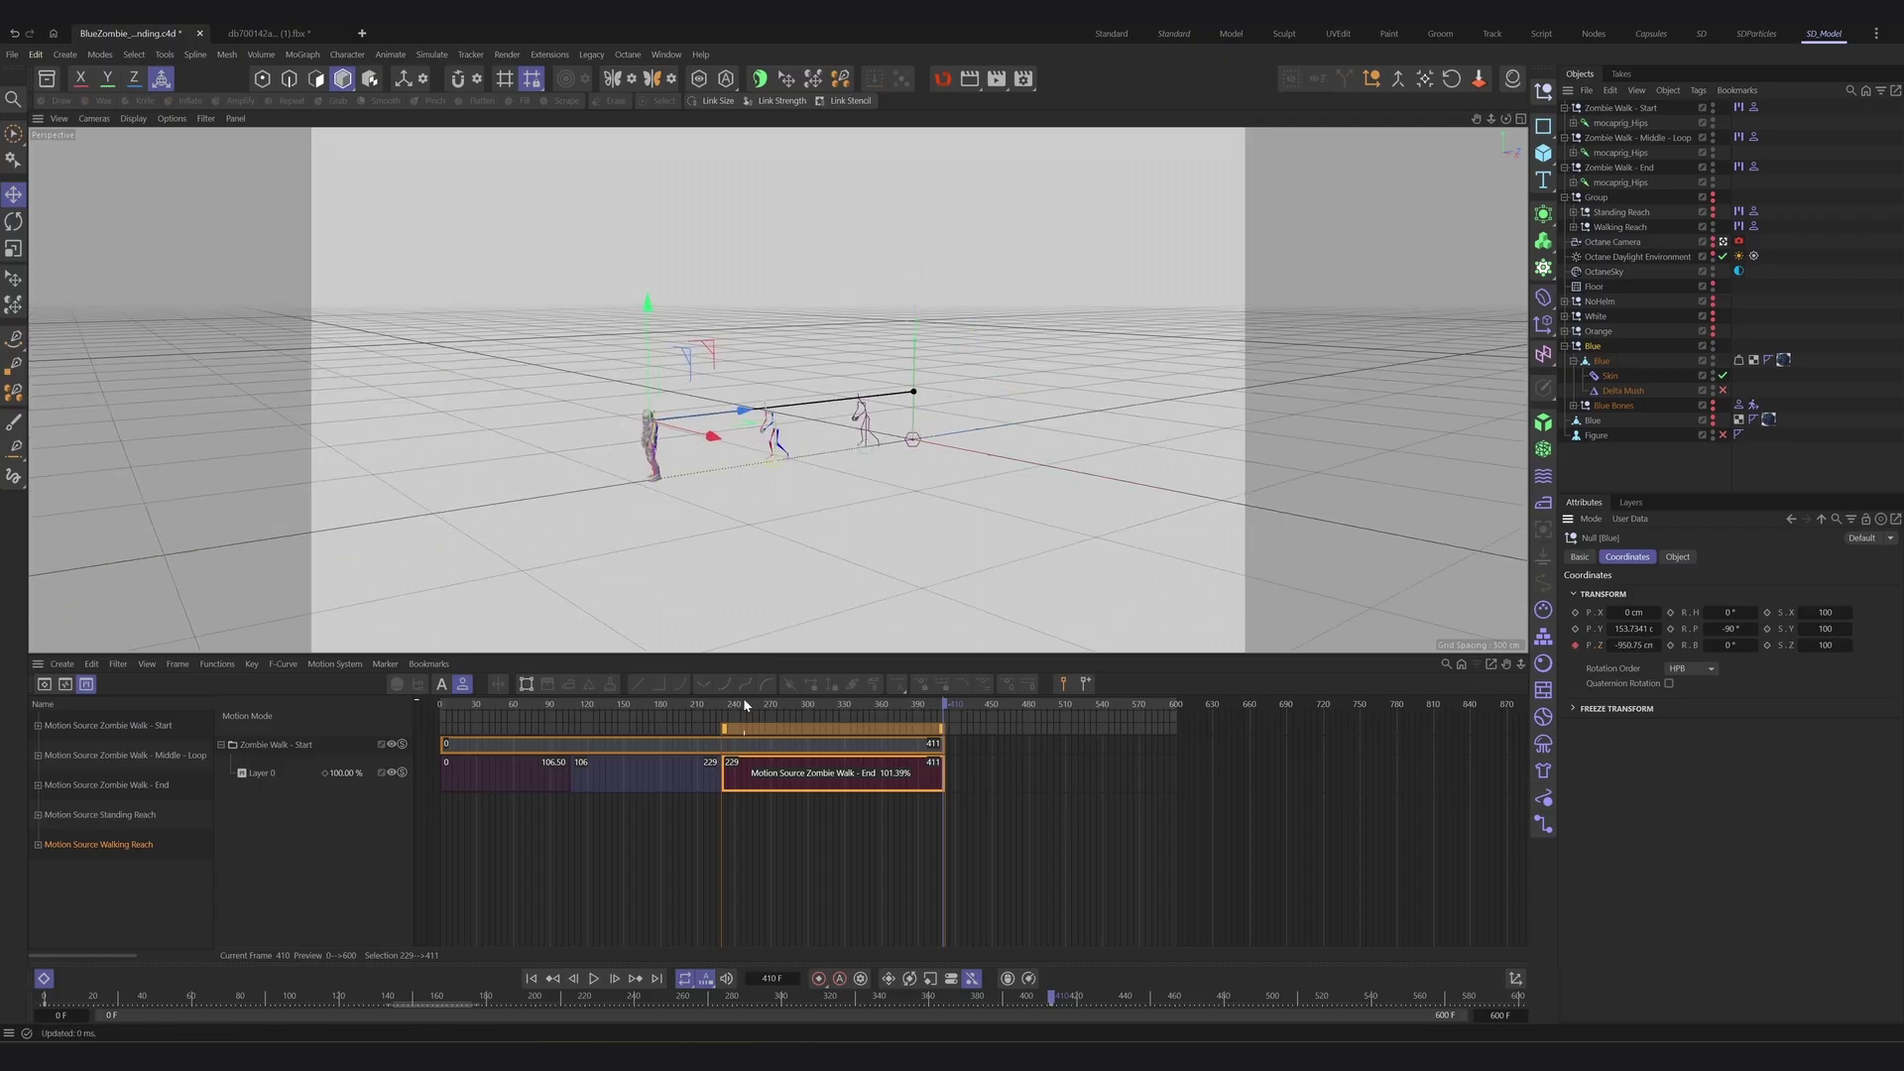
click(573, 707)
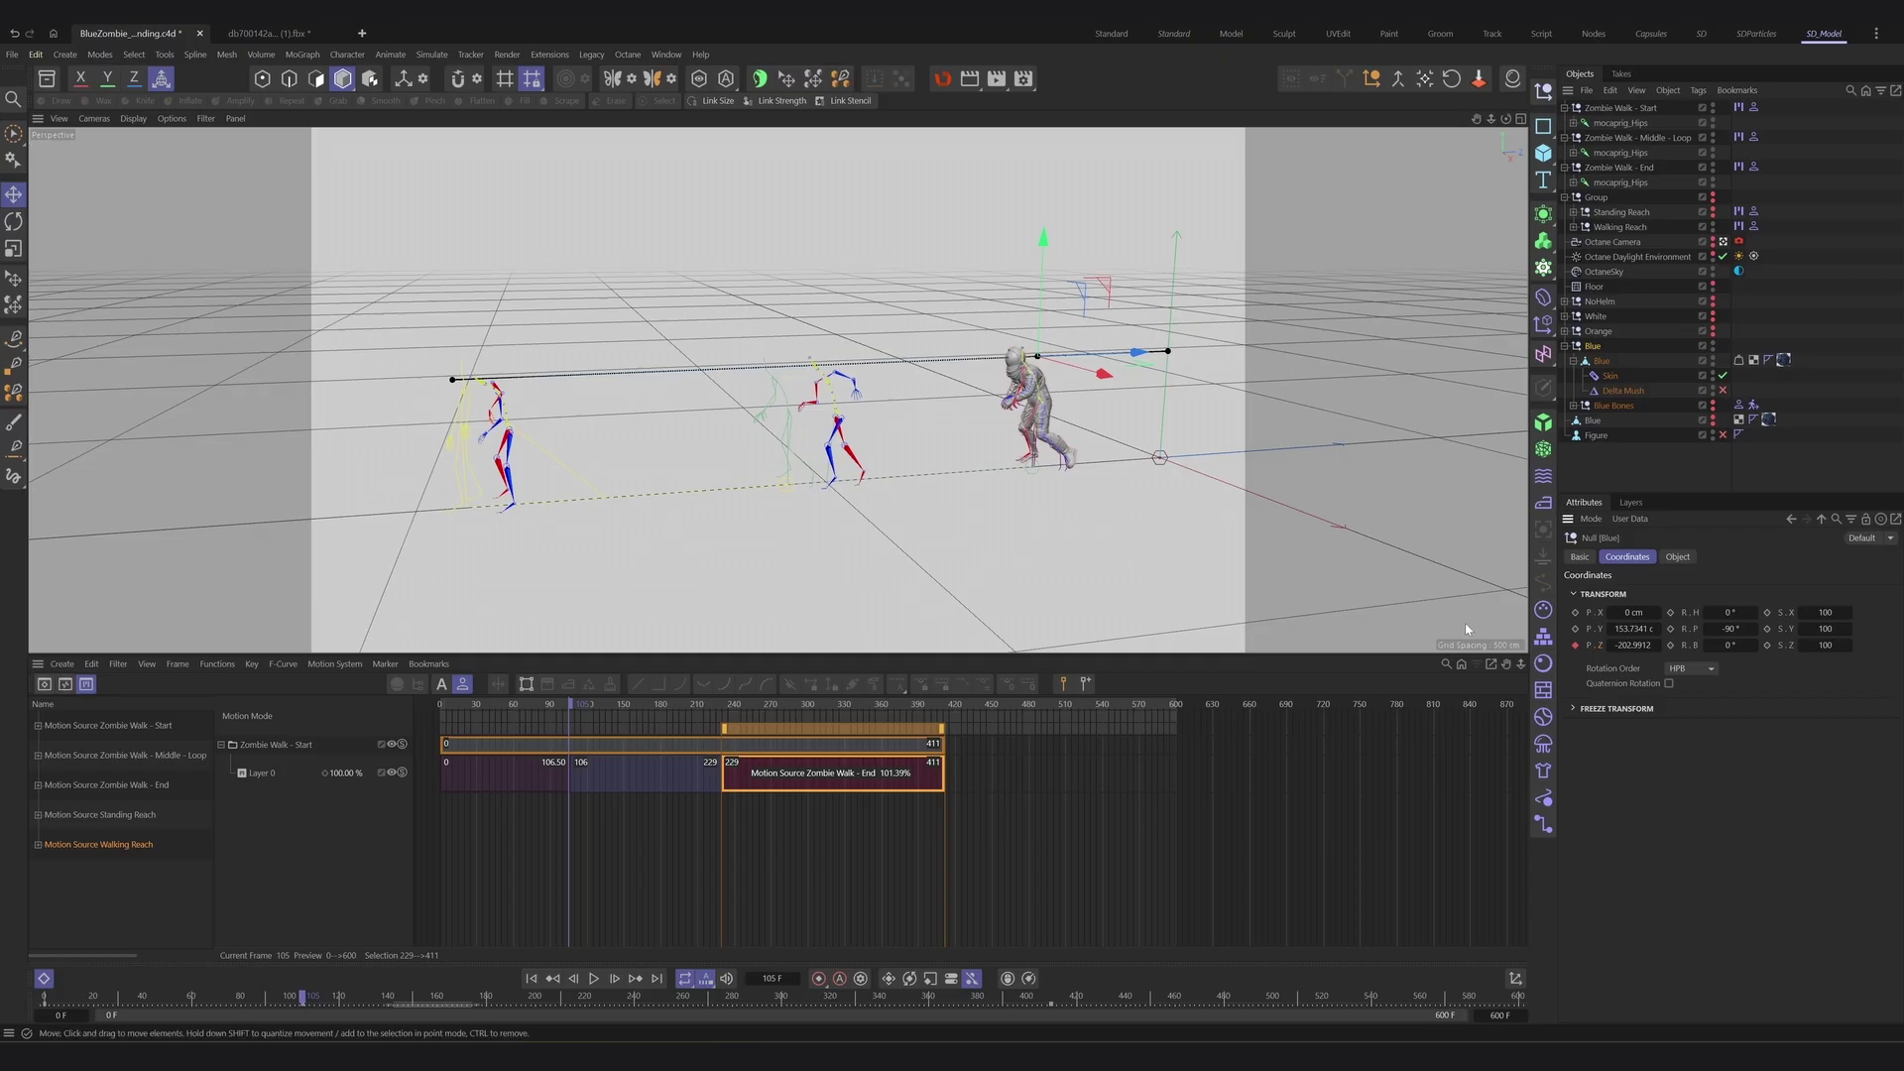
- Display the Blue null's Z position keyframes as a linear F-curve and return to frame 0
click(43, 684)
click(416, 687)
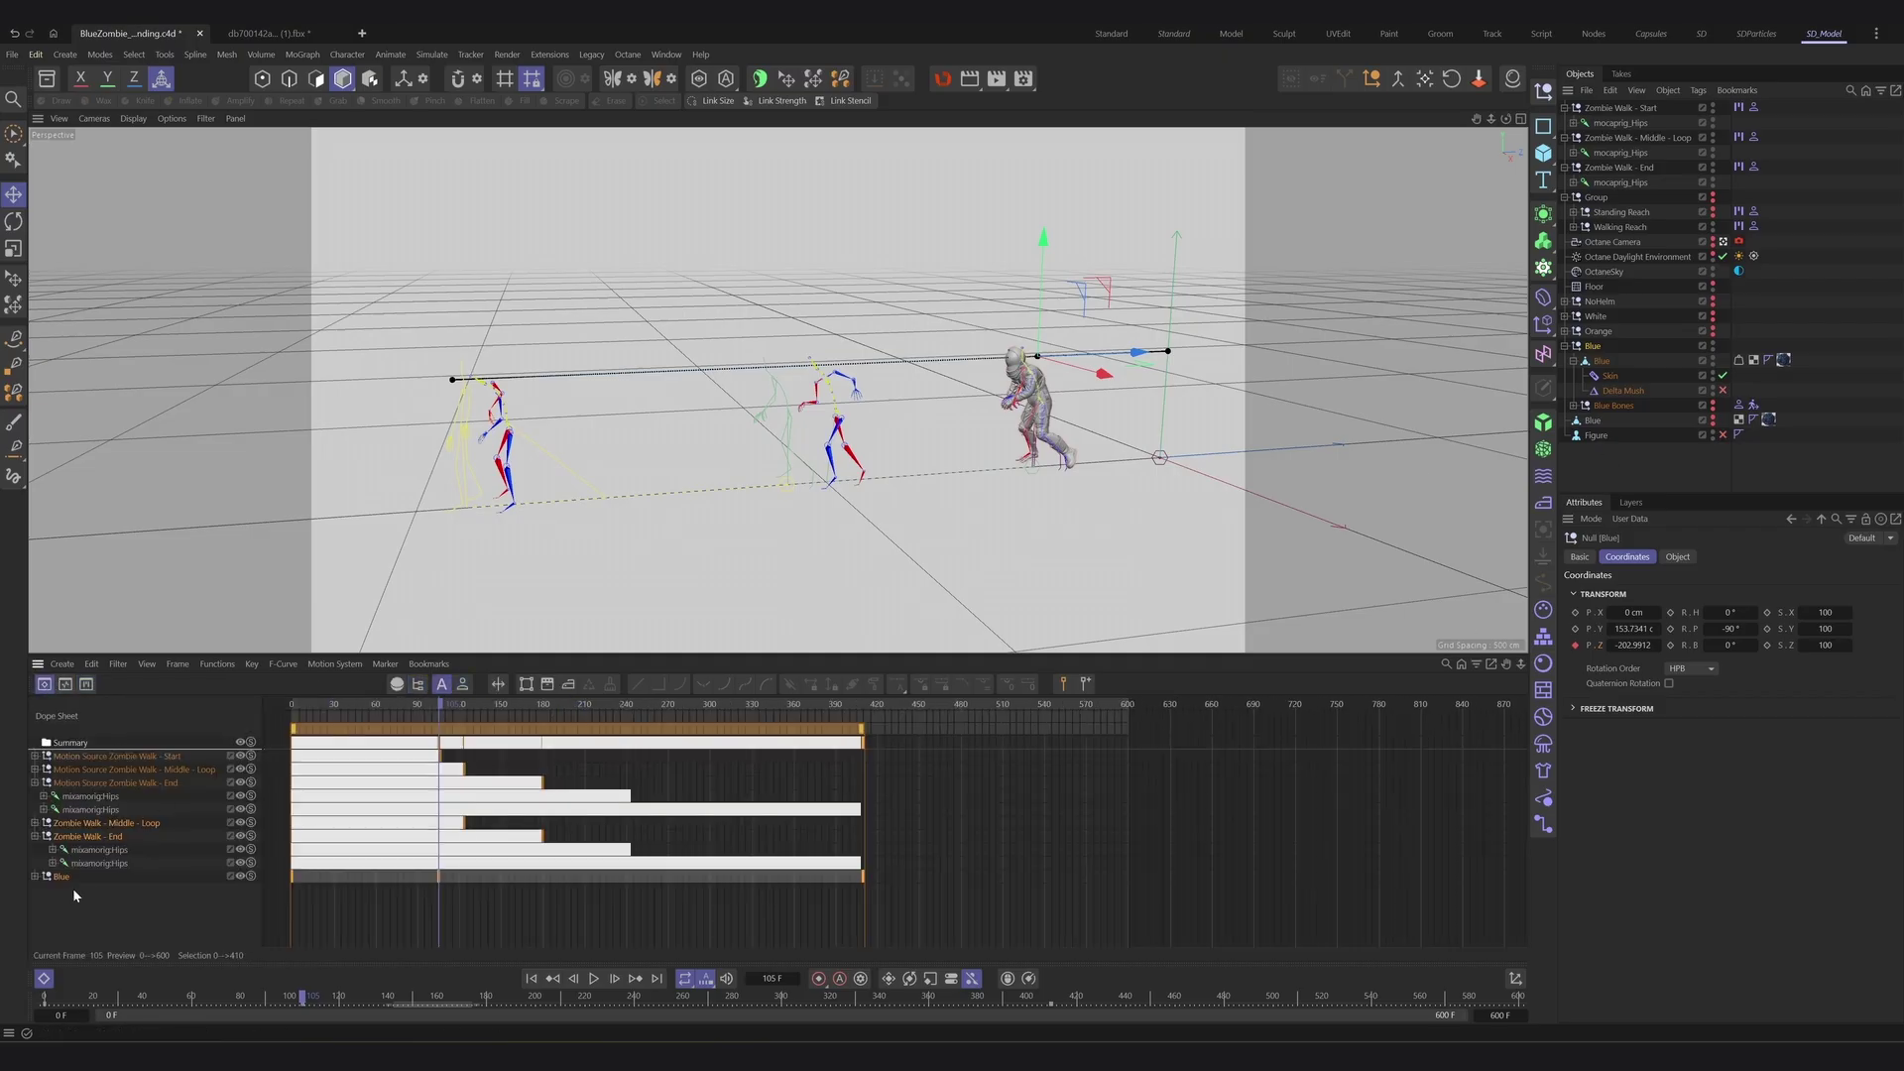
click(73, 888)
key(Tab)
mouse_move(305, 706)
mouse_down()
mouse_move(813, 727)
mouse_move(300, 730)
mouse_up()
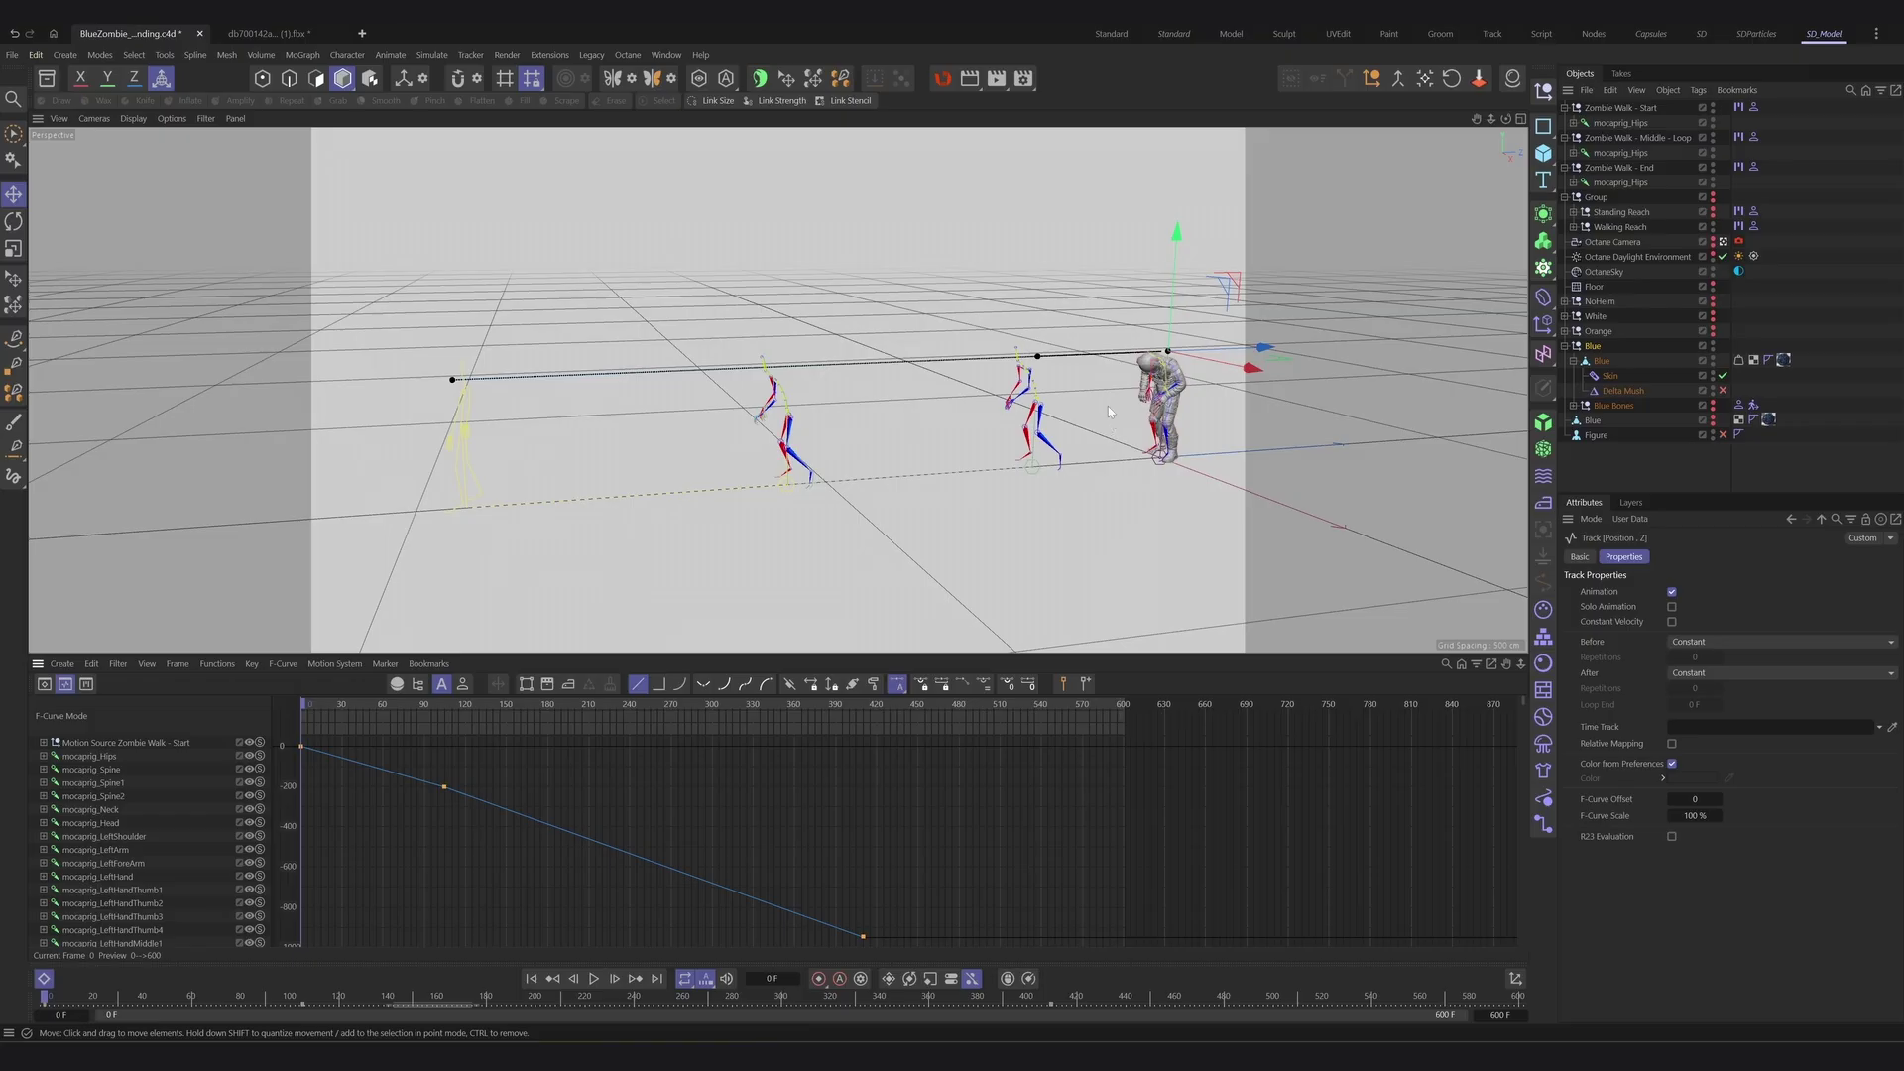
- Collapse and hide the Zombie Walk - Start, Middle - Loop and End nulls, and check the blue zombie's motion on its own
alt+drag(1108, 406, 1205, 396)
click(1565, 108)
click(1565, 123)
click(1565, 138)
alt+drag(1712, 108, 1712, 138)
click(1637, 123)
scroll(1036, 372, up, 5)
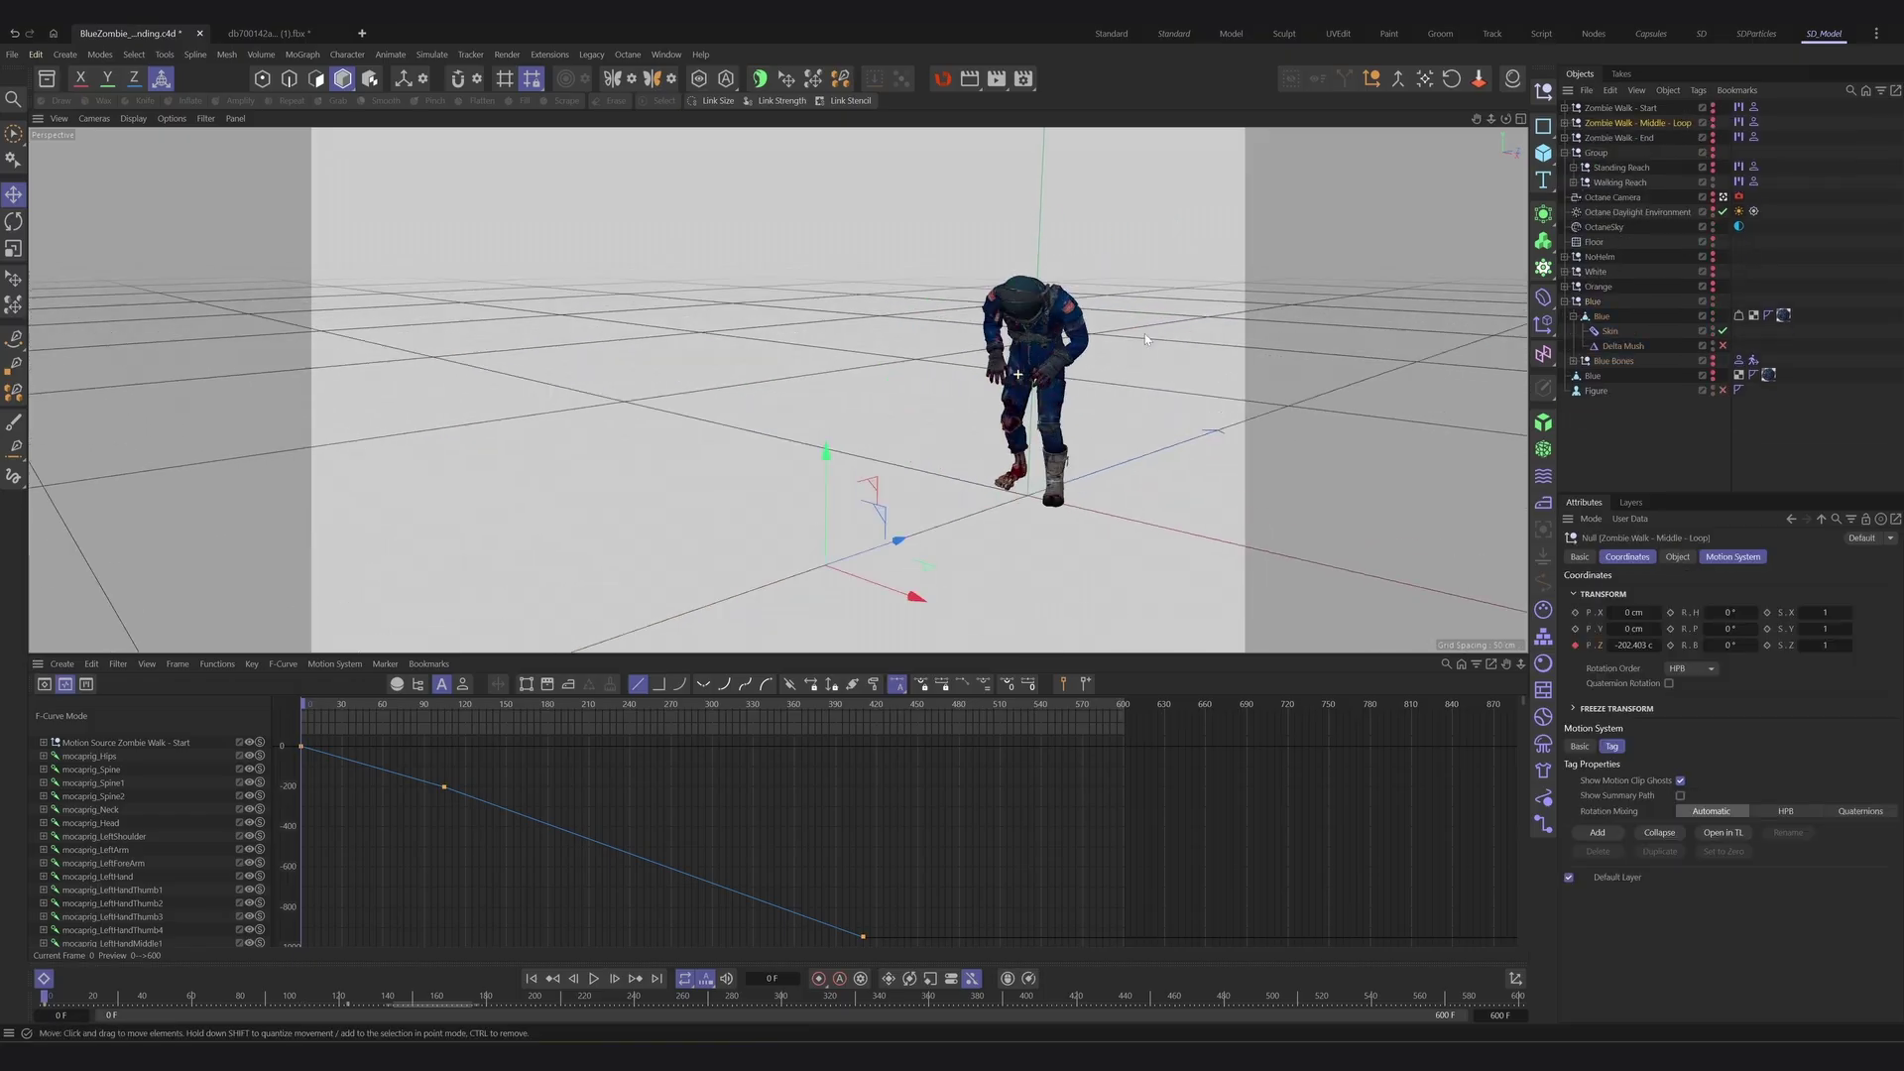
alt+drag(1037, 372, 1131, 327)
drag(490, 706, 509, 699)
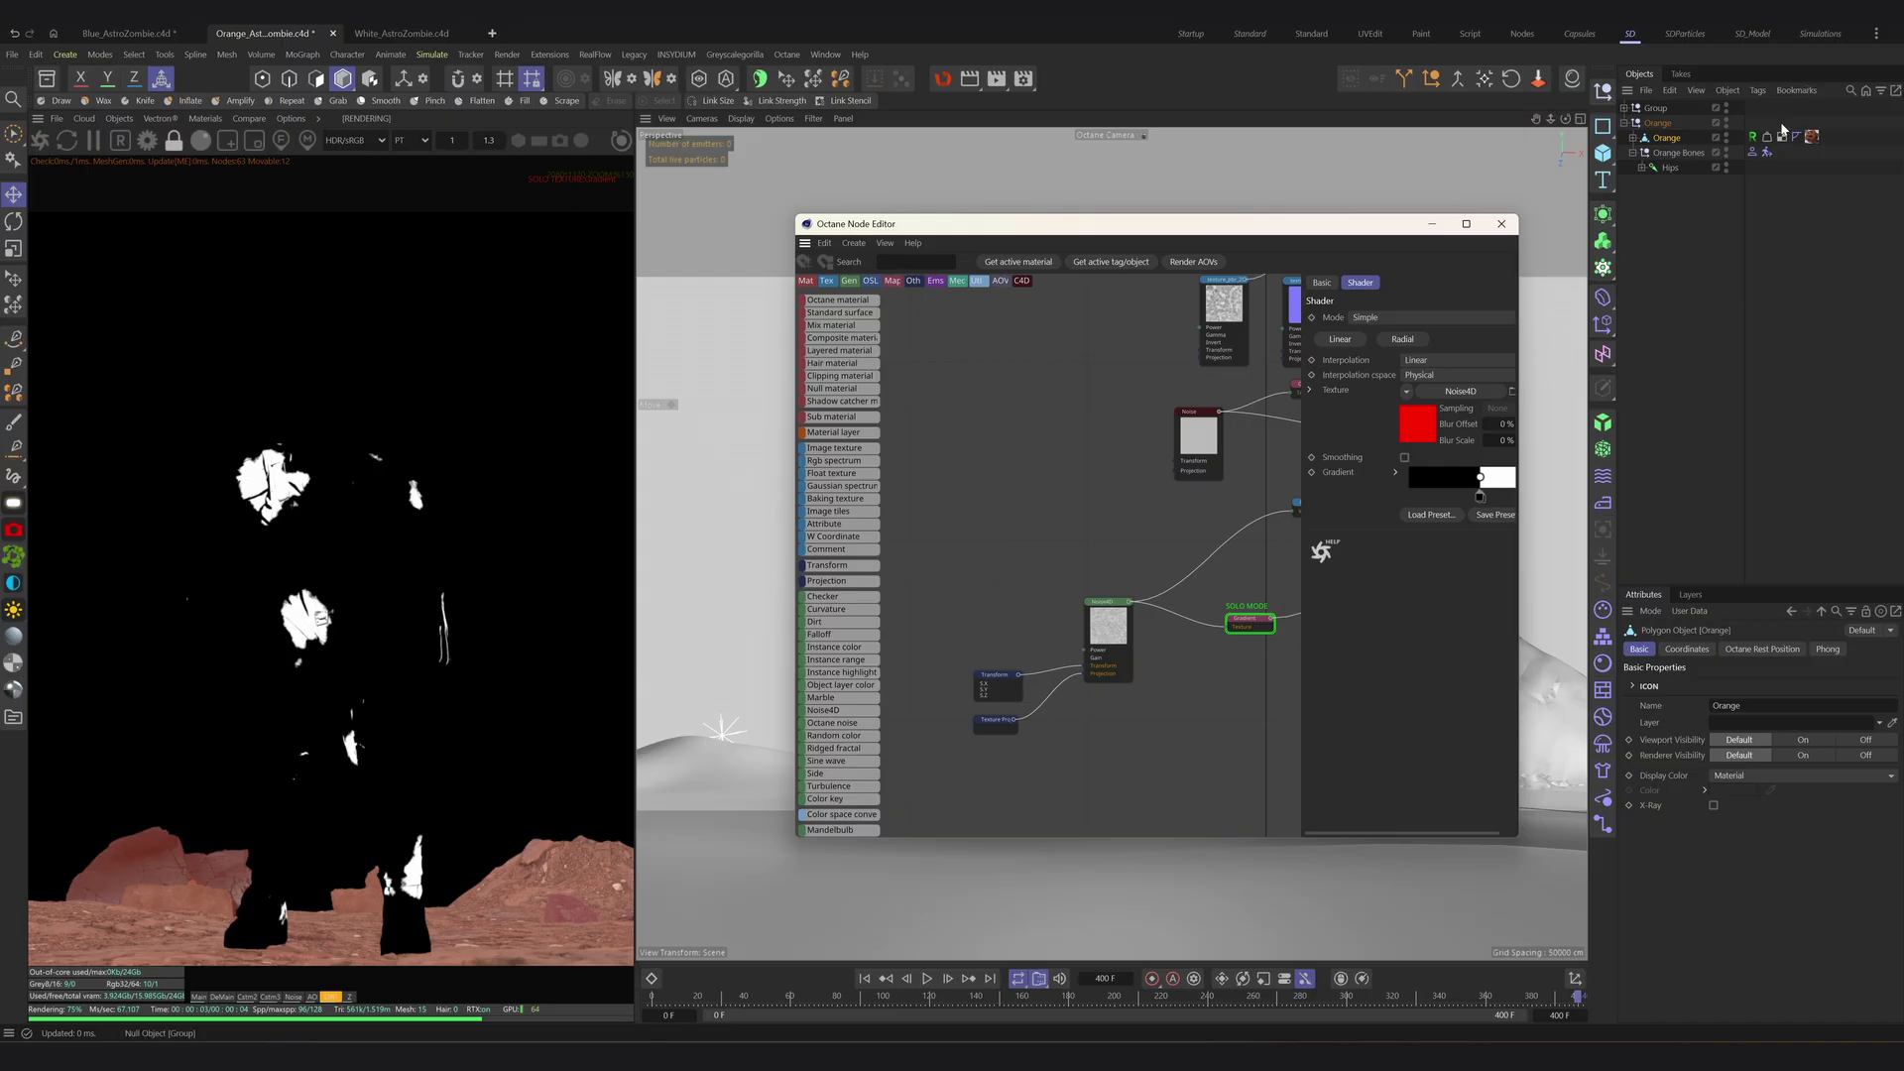
- Show the Orange mesh's Octane rest position settings and shift the Noise4D box projection's Y translation to about -0.209
click(1752, 137)
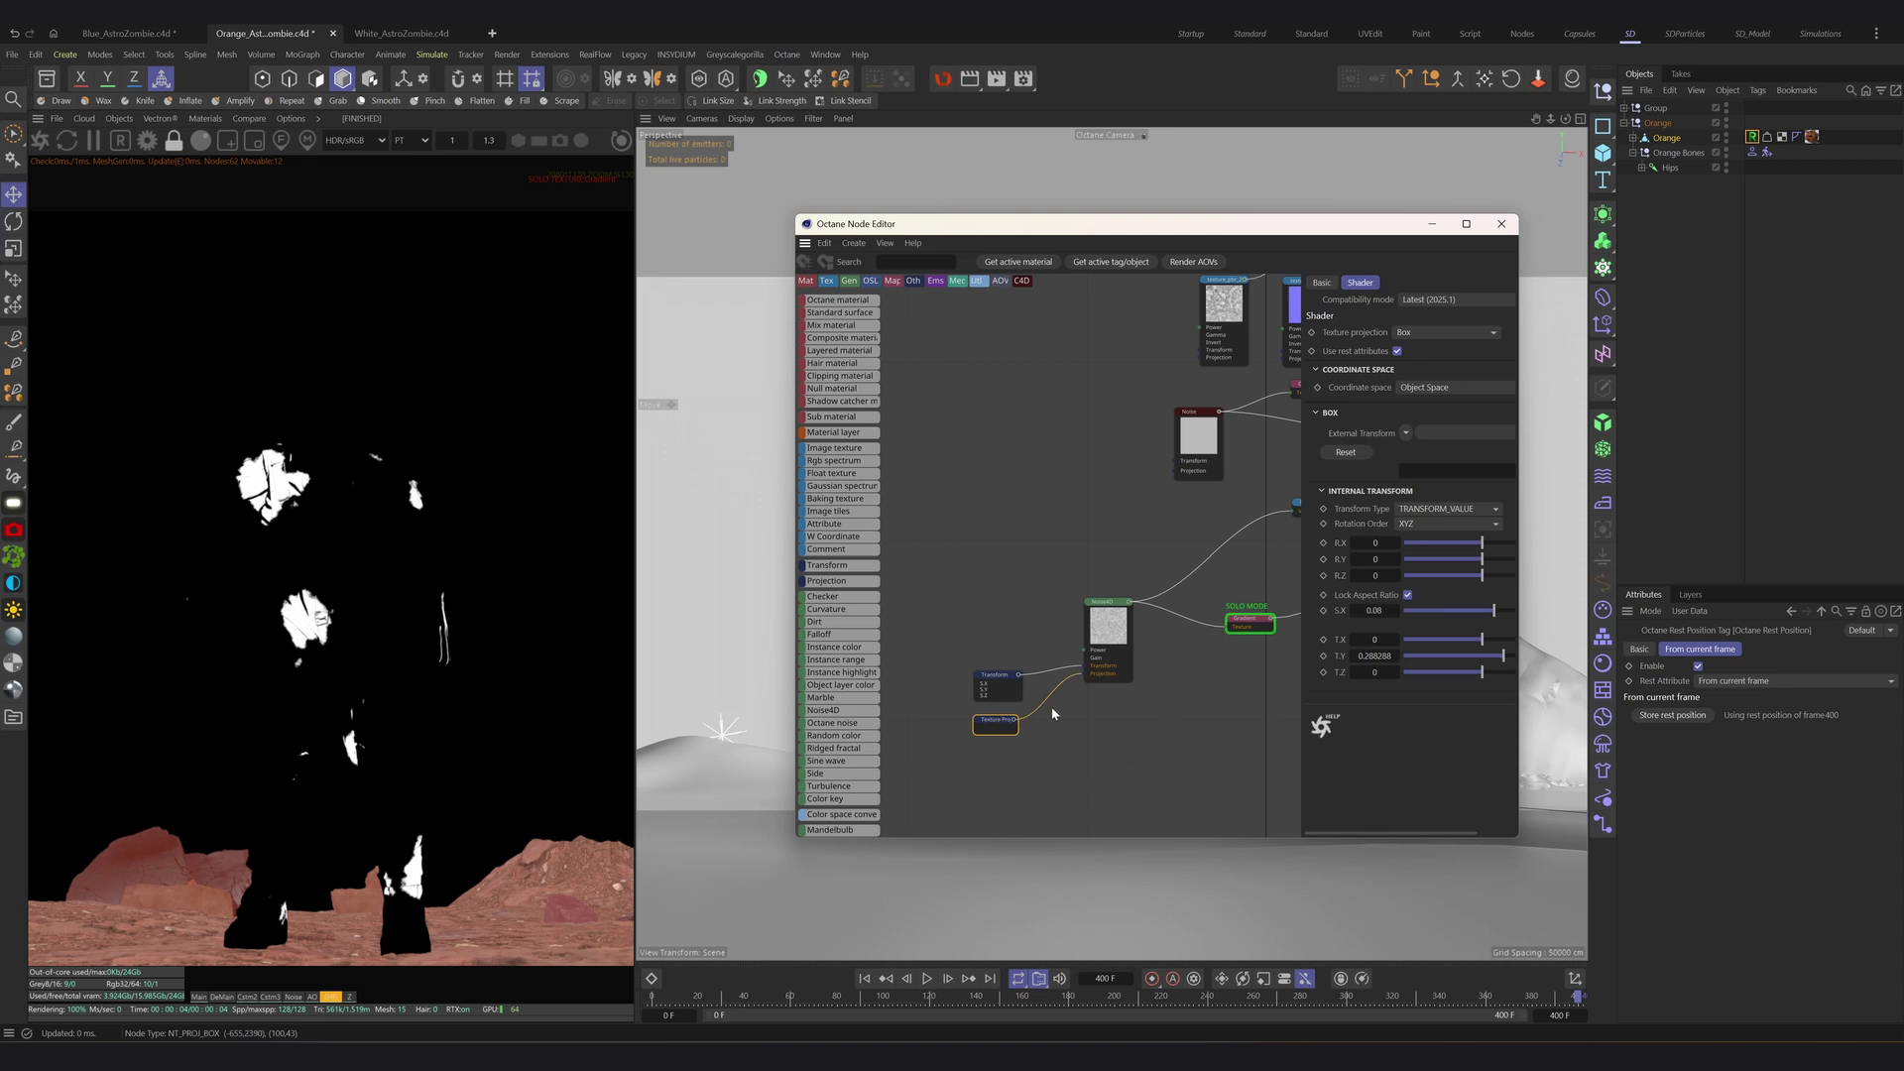
mouse_move(1374, 655)
mouse_down()
mouse_move(1413, 656)
mouse_move(1364, 655)
mouse_up()
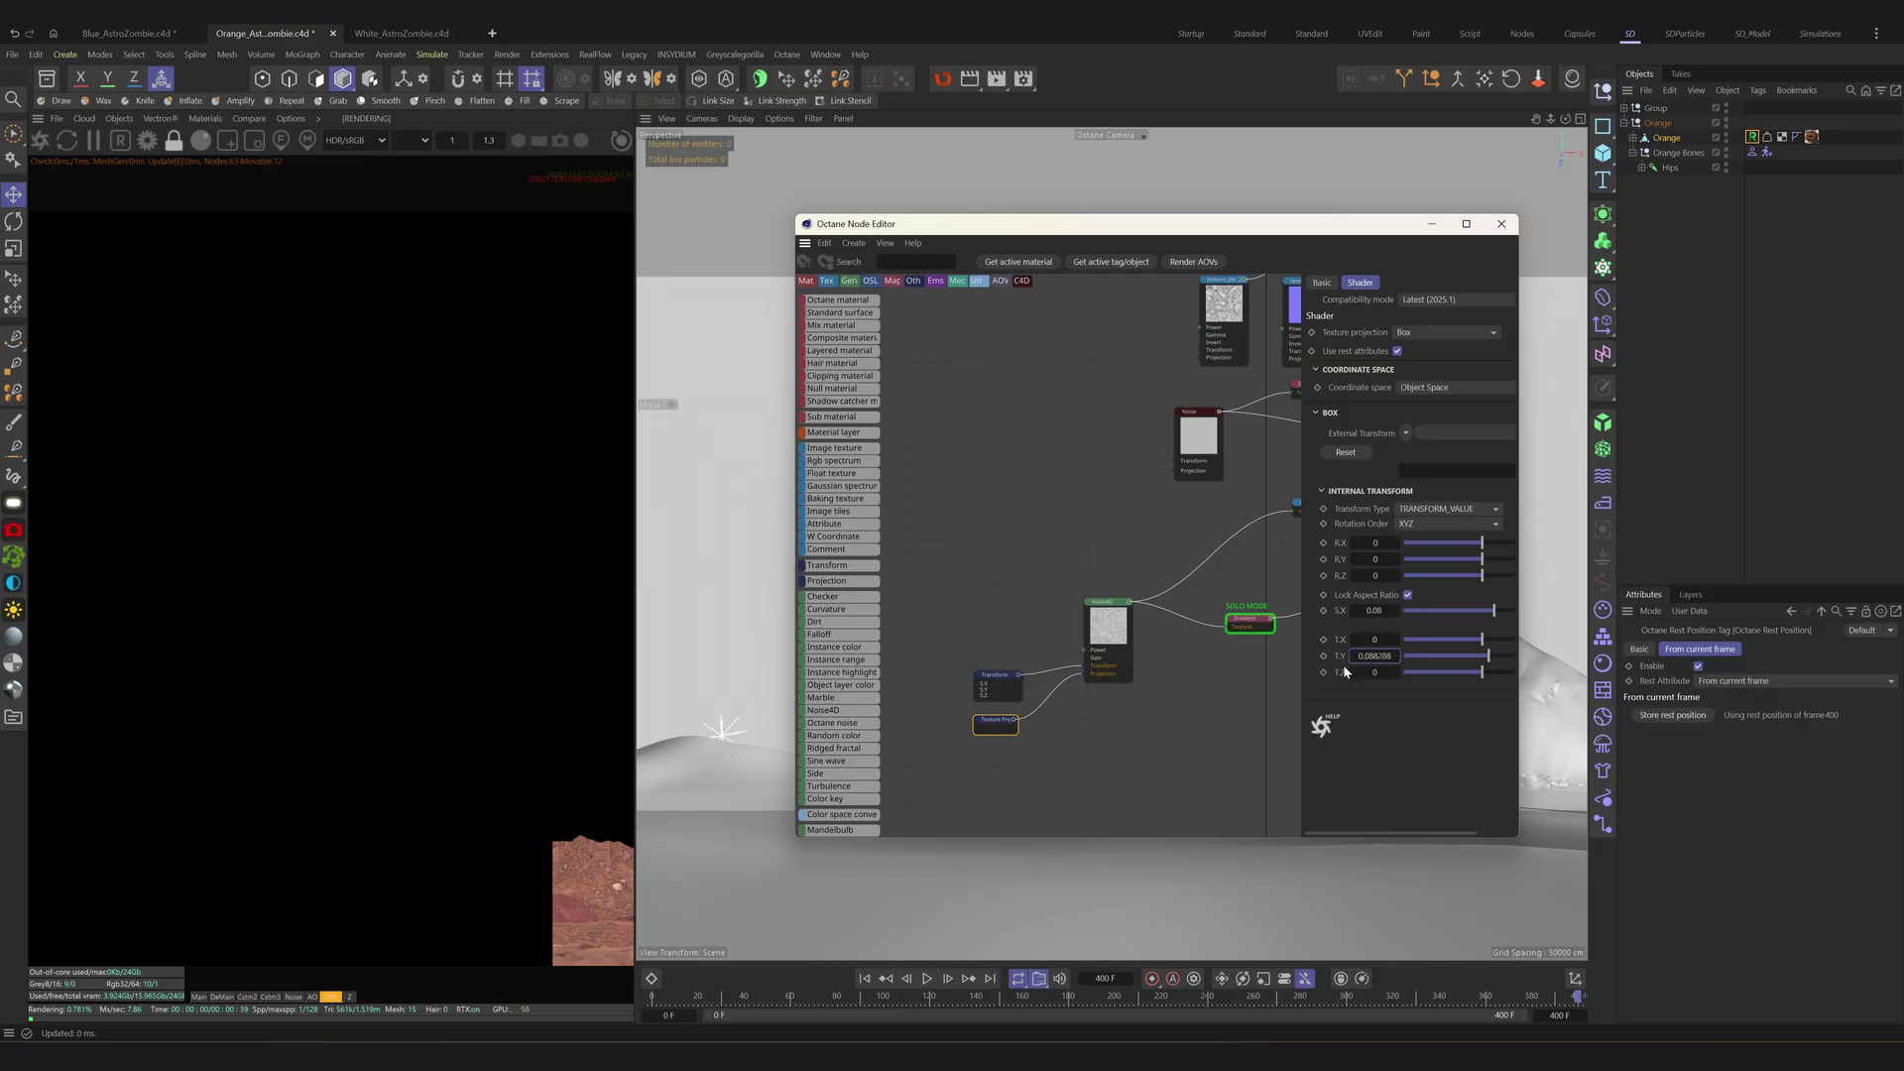
click(1247, 621)
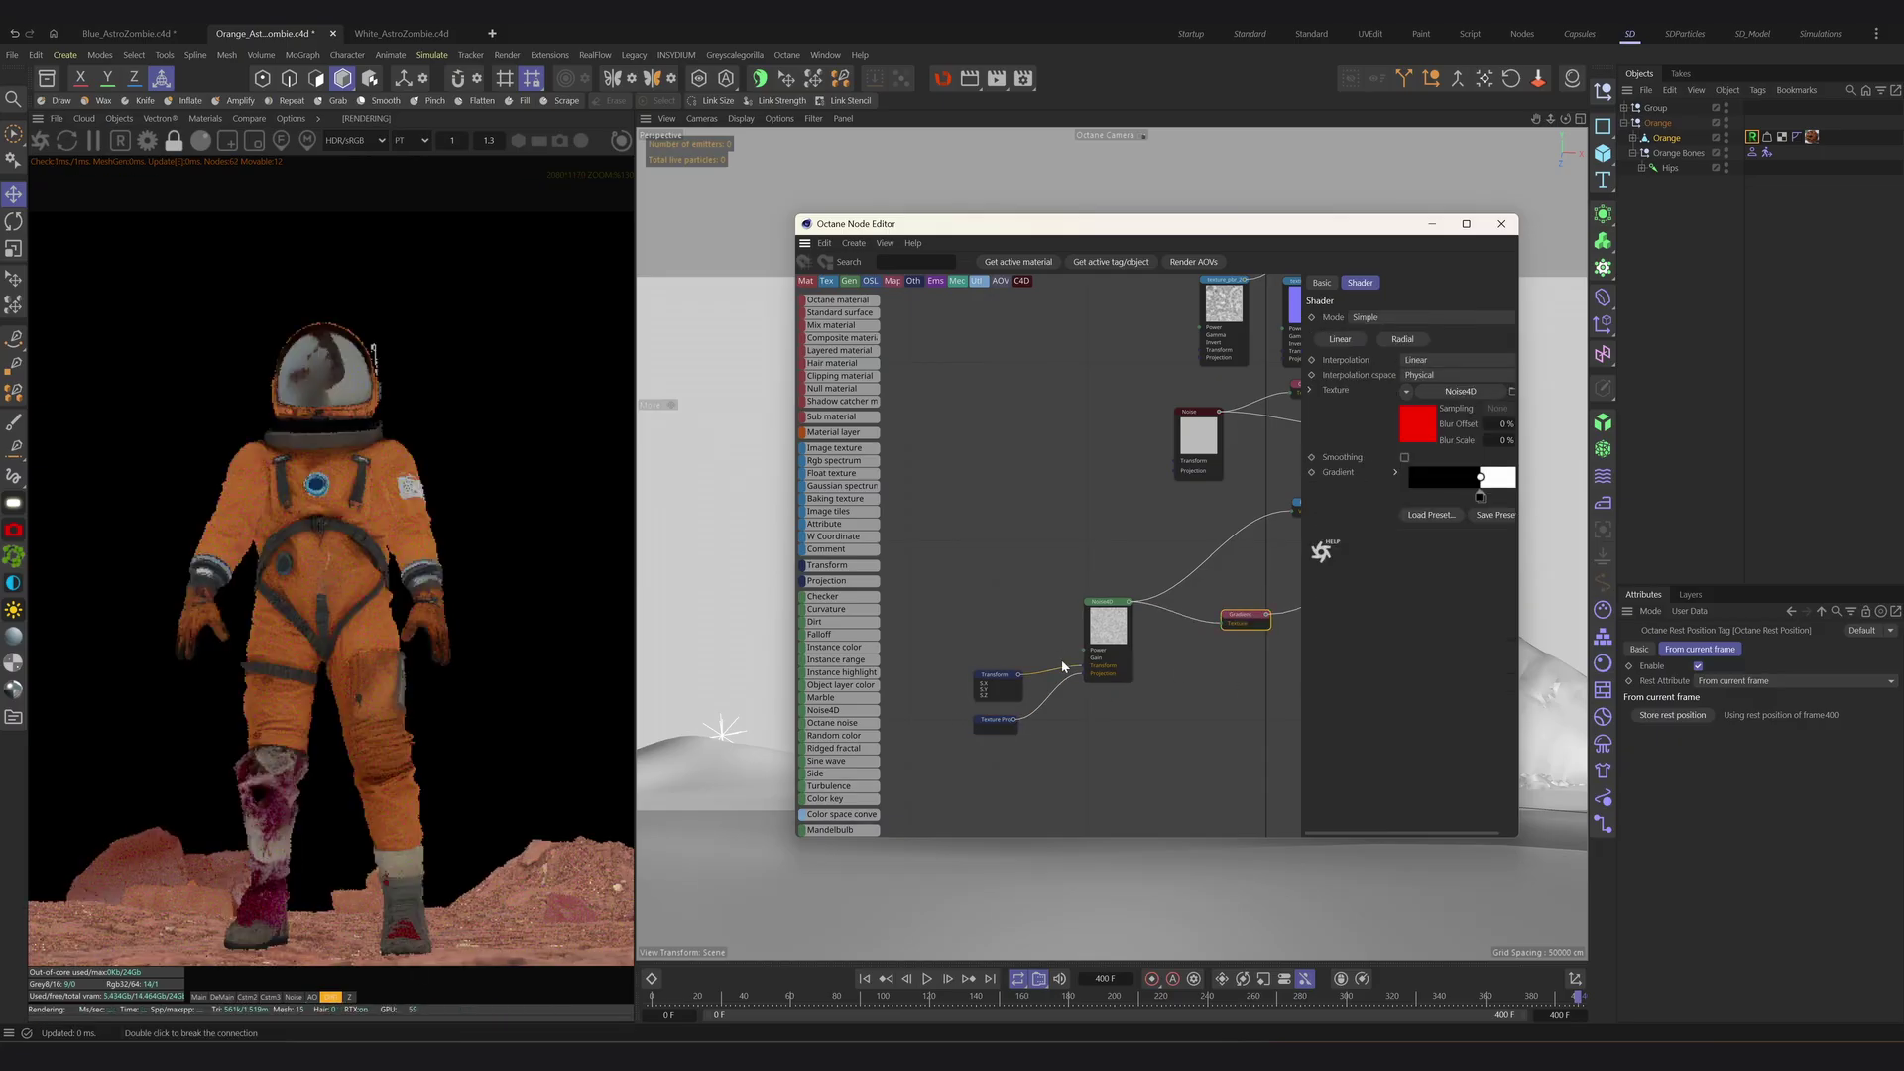
click(985, 729)
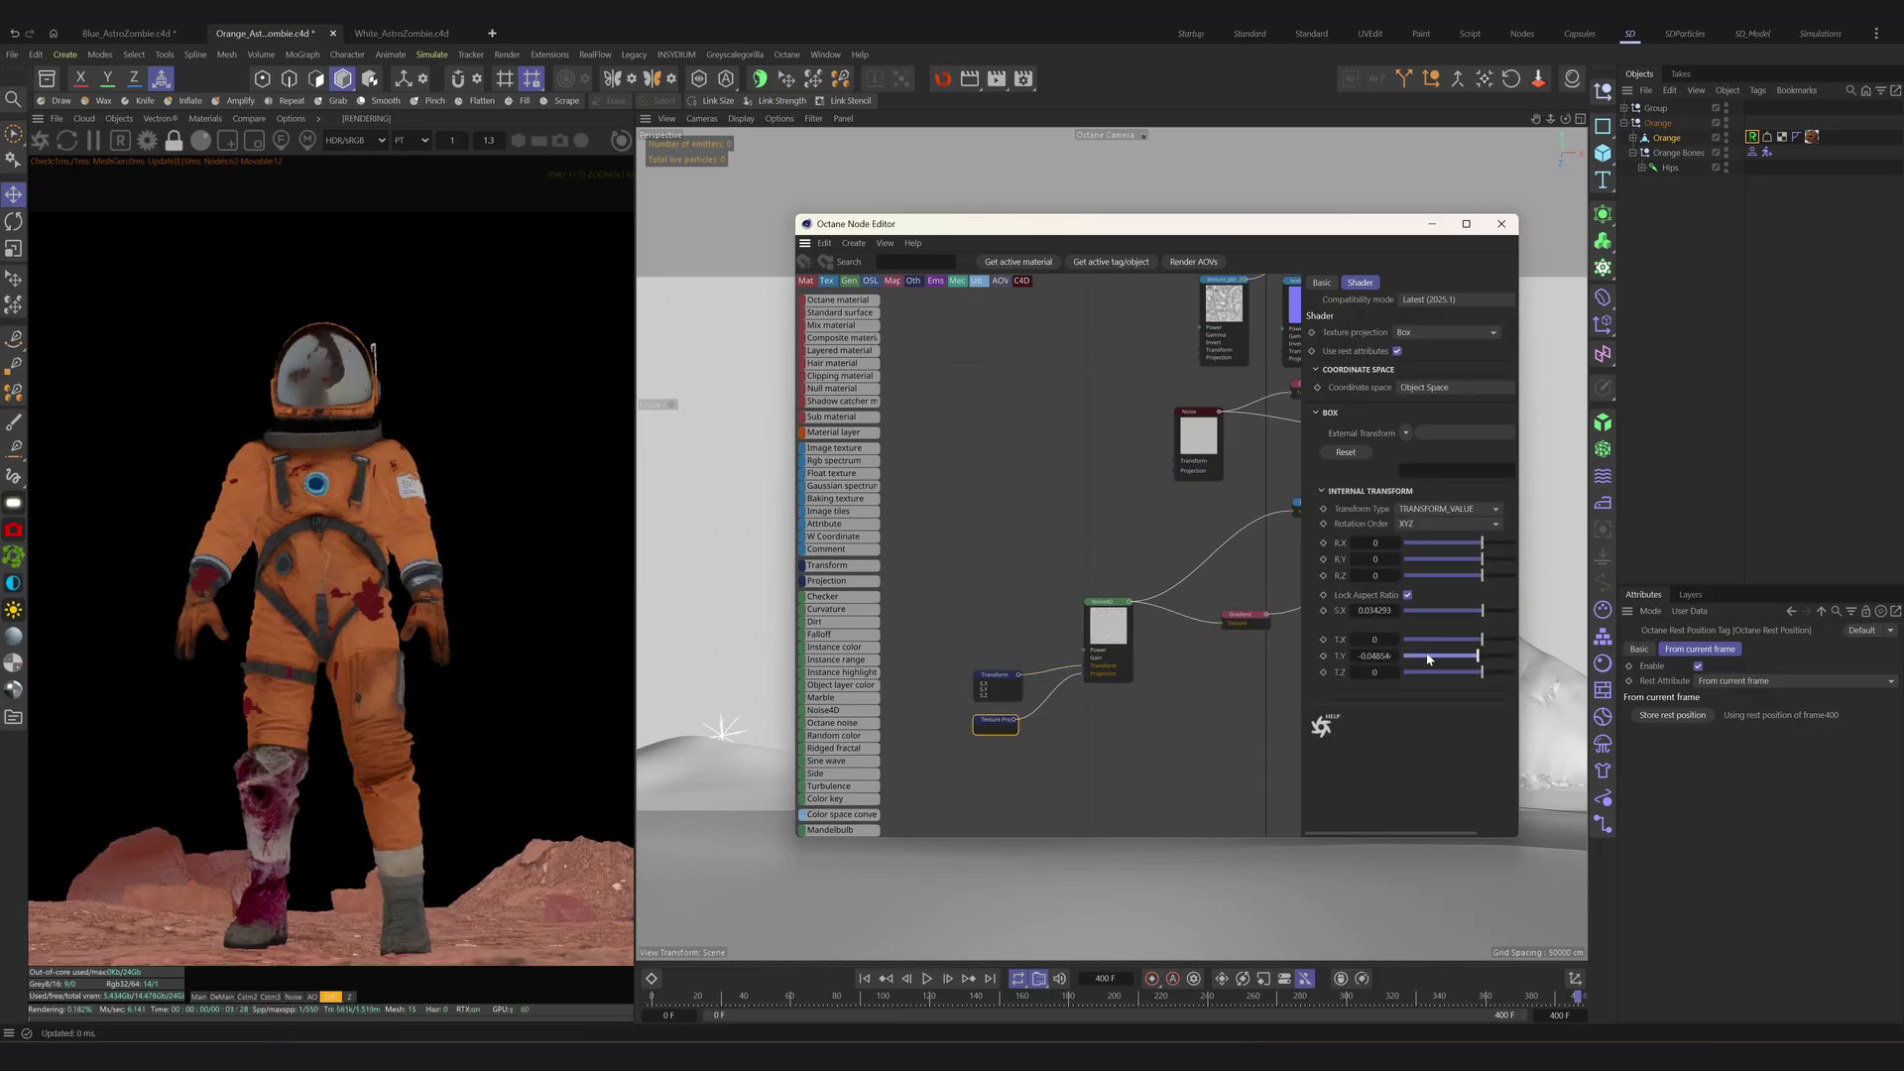
drag(1374, 655, 1342, 654)
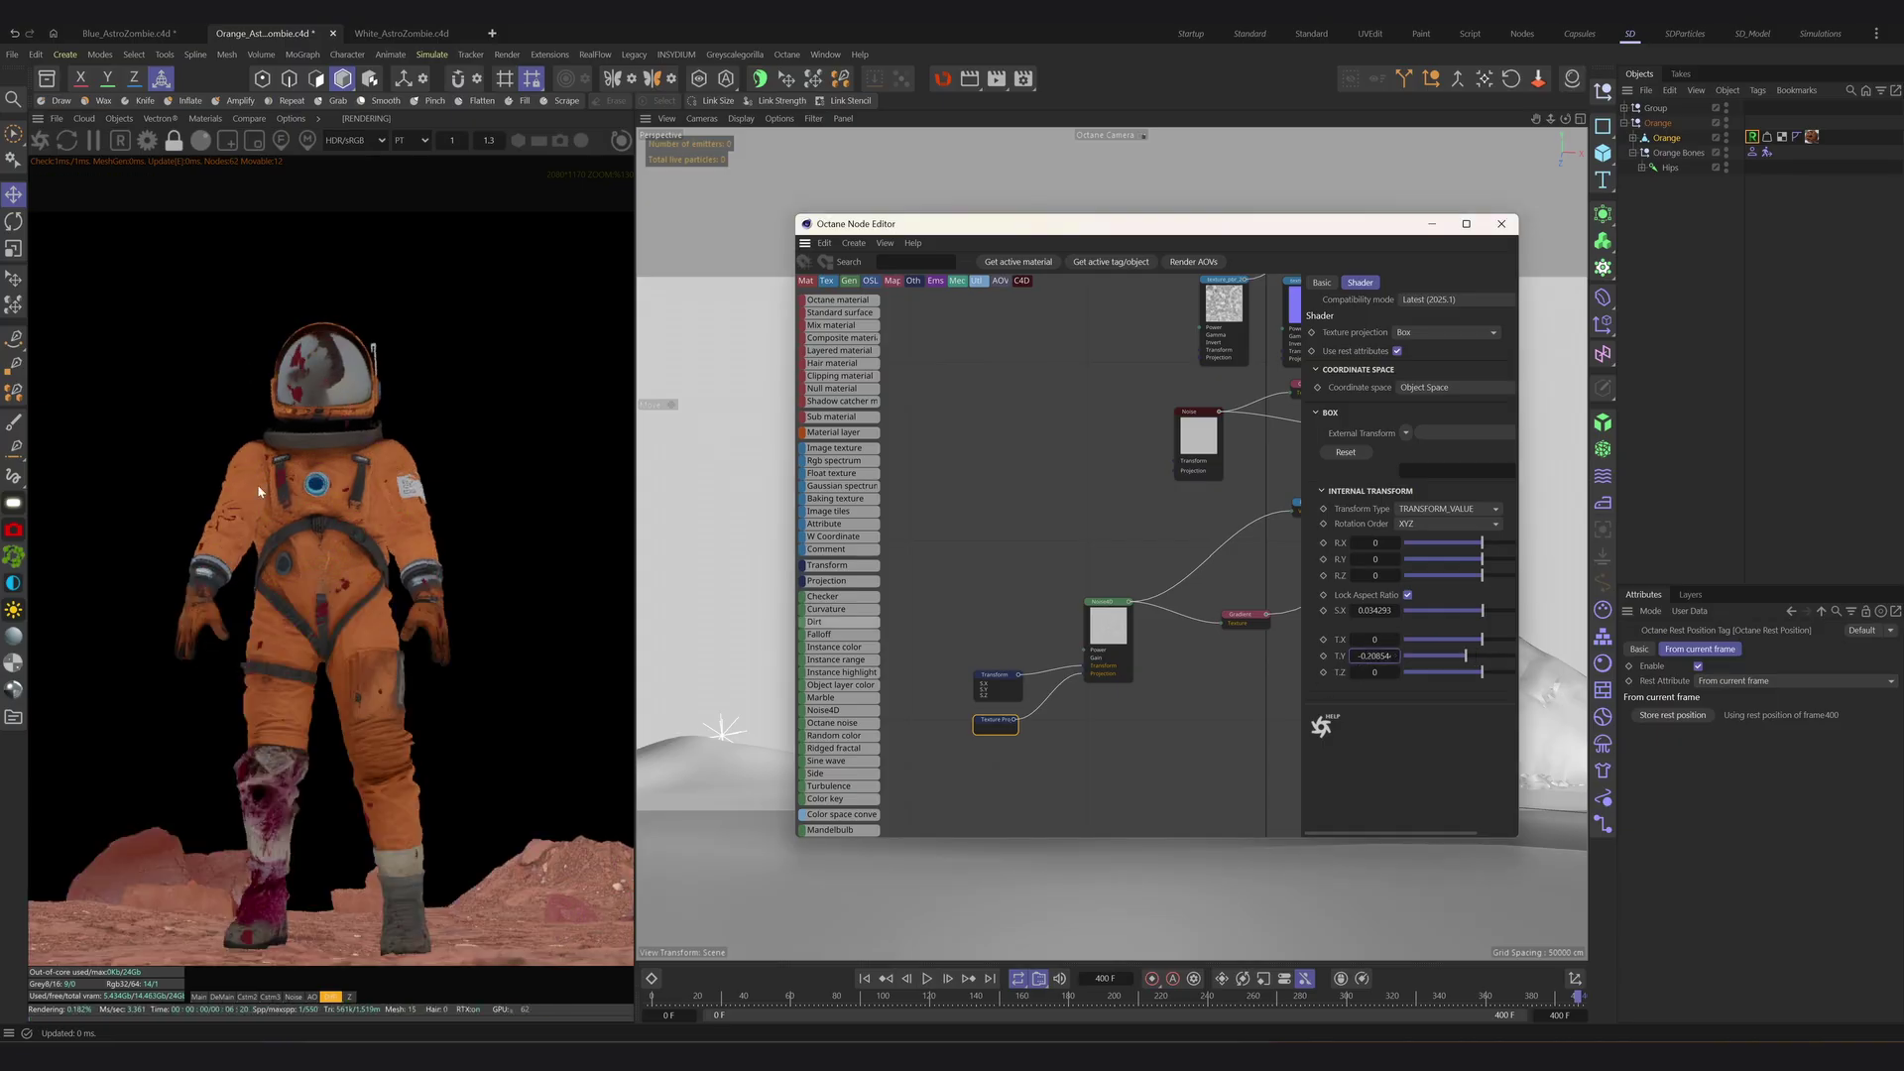
- Check the orange astronaut's denoised main render pass at frame 0, and return to frame 400
click(222, 996)
mouse_move(325, 466)
mouse_down()
mouse_move(416, 572)
mouse_move(363, 617)
mouse_move(347, 471)
mouse_up()
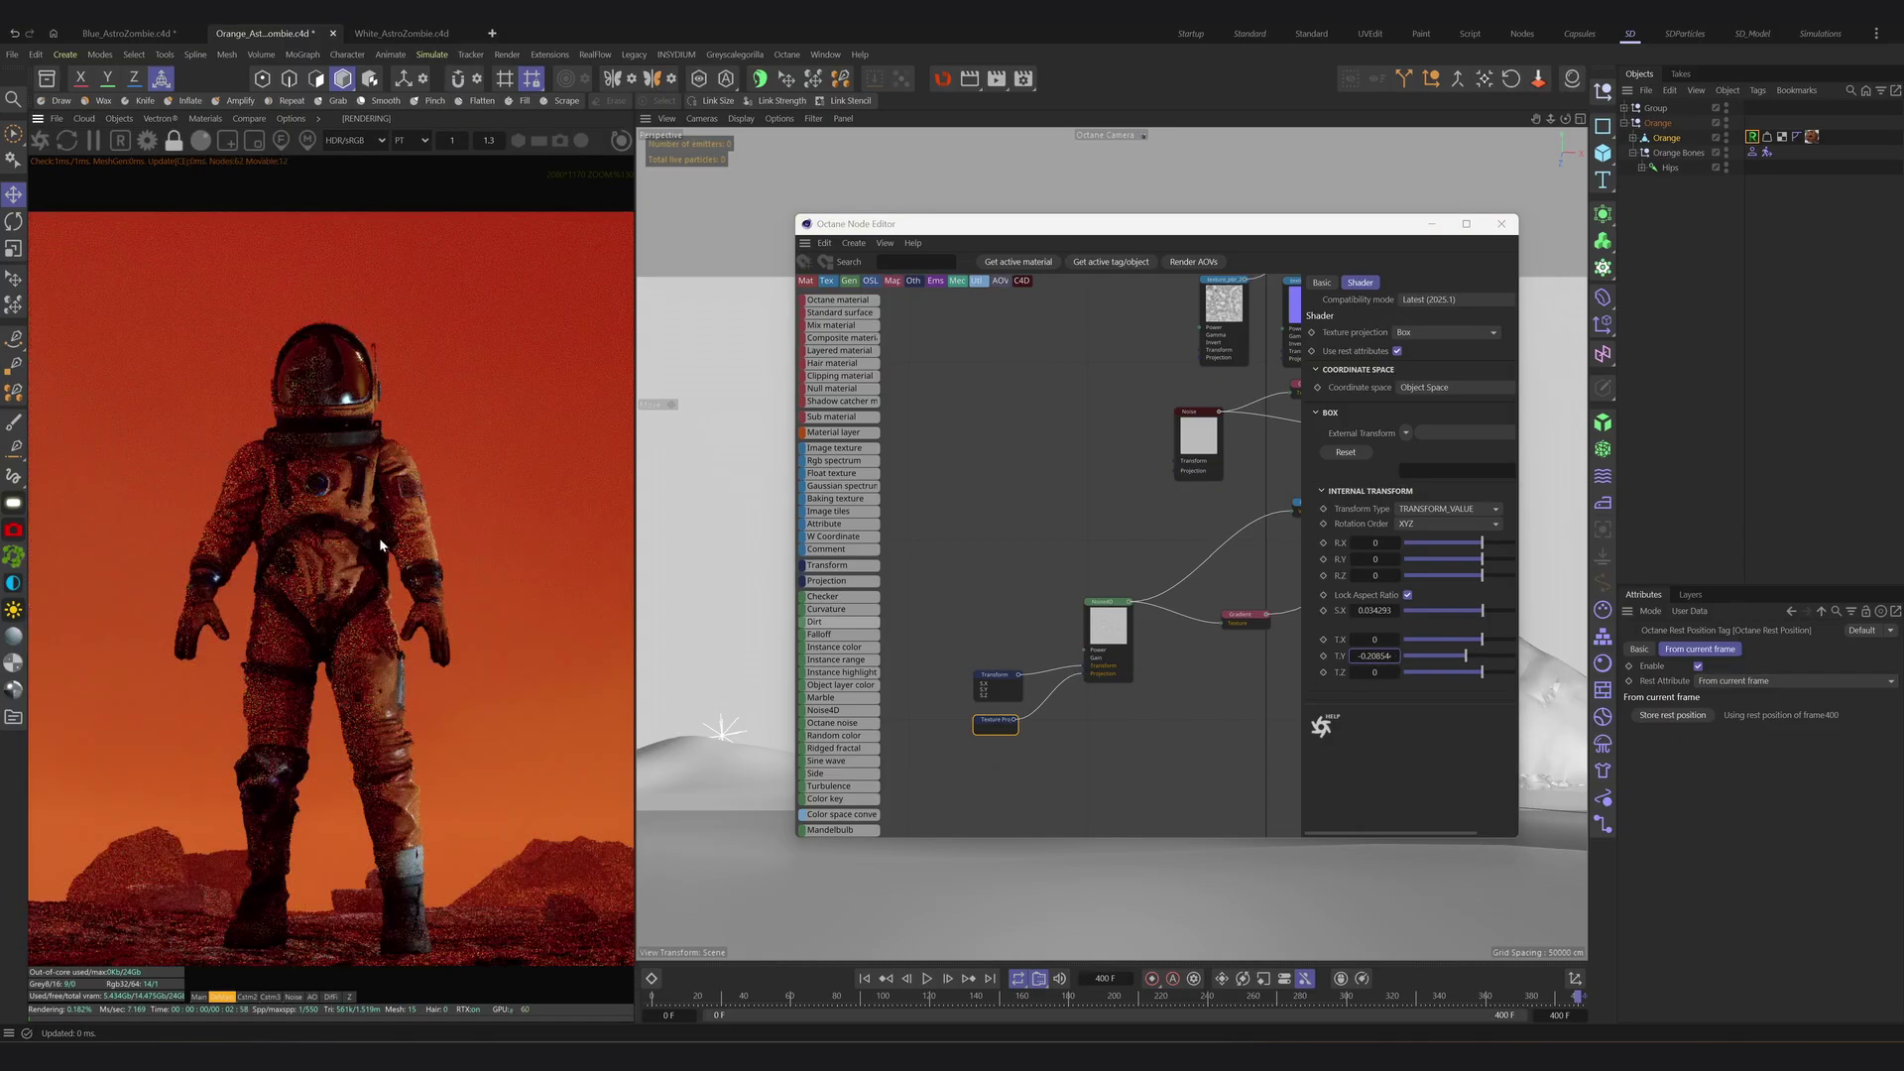
key(shift+f)
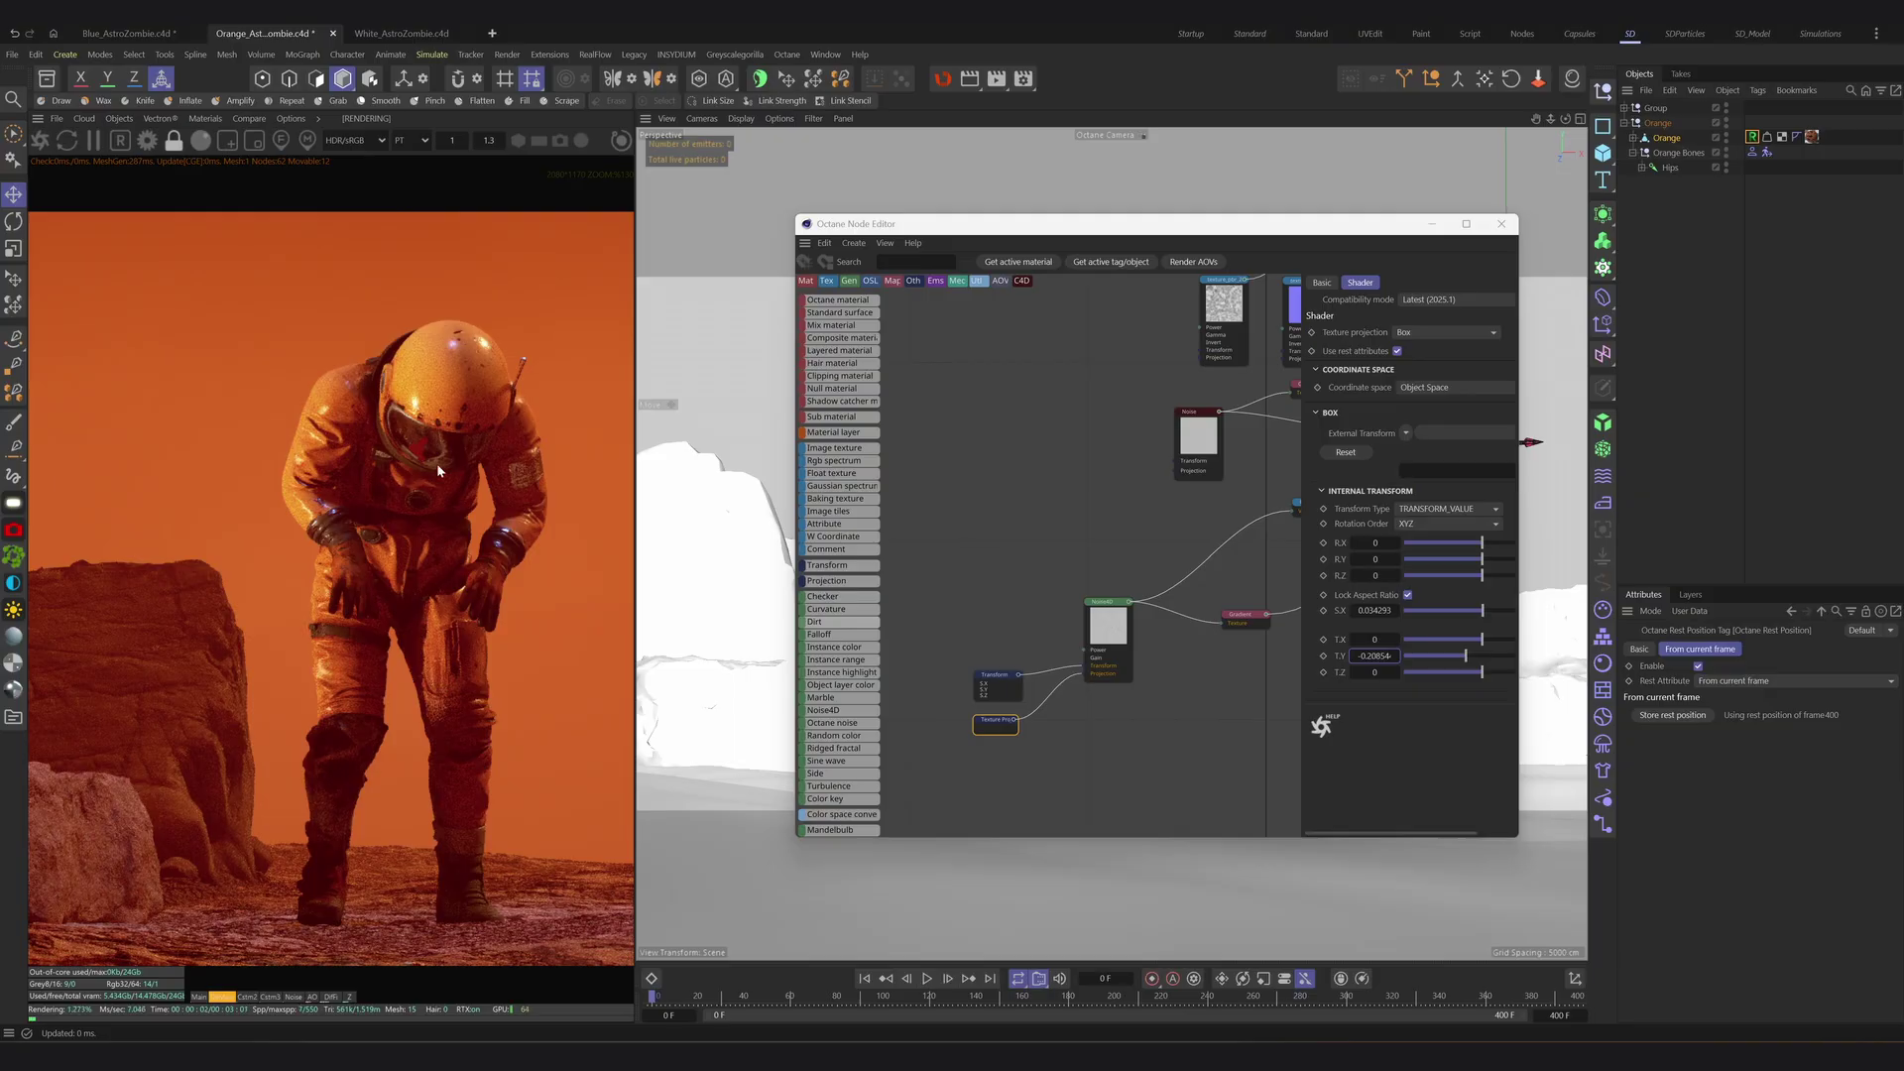
click(1579, 998)
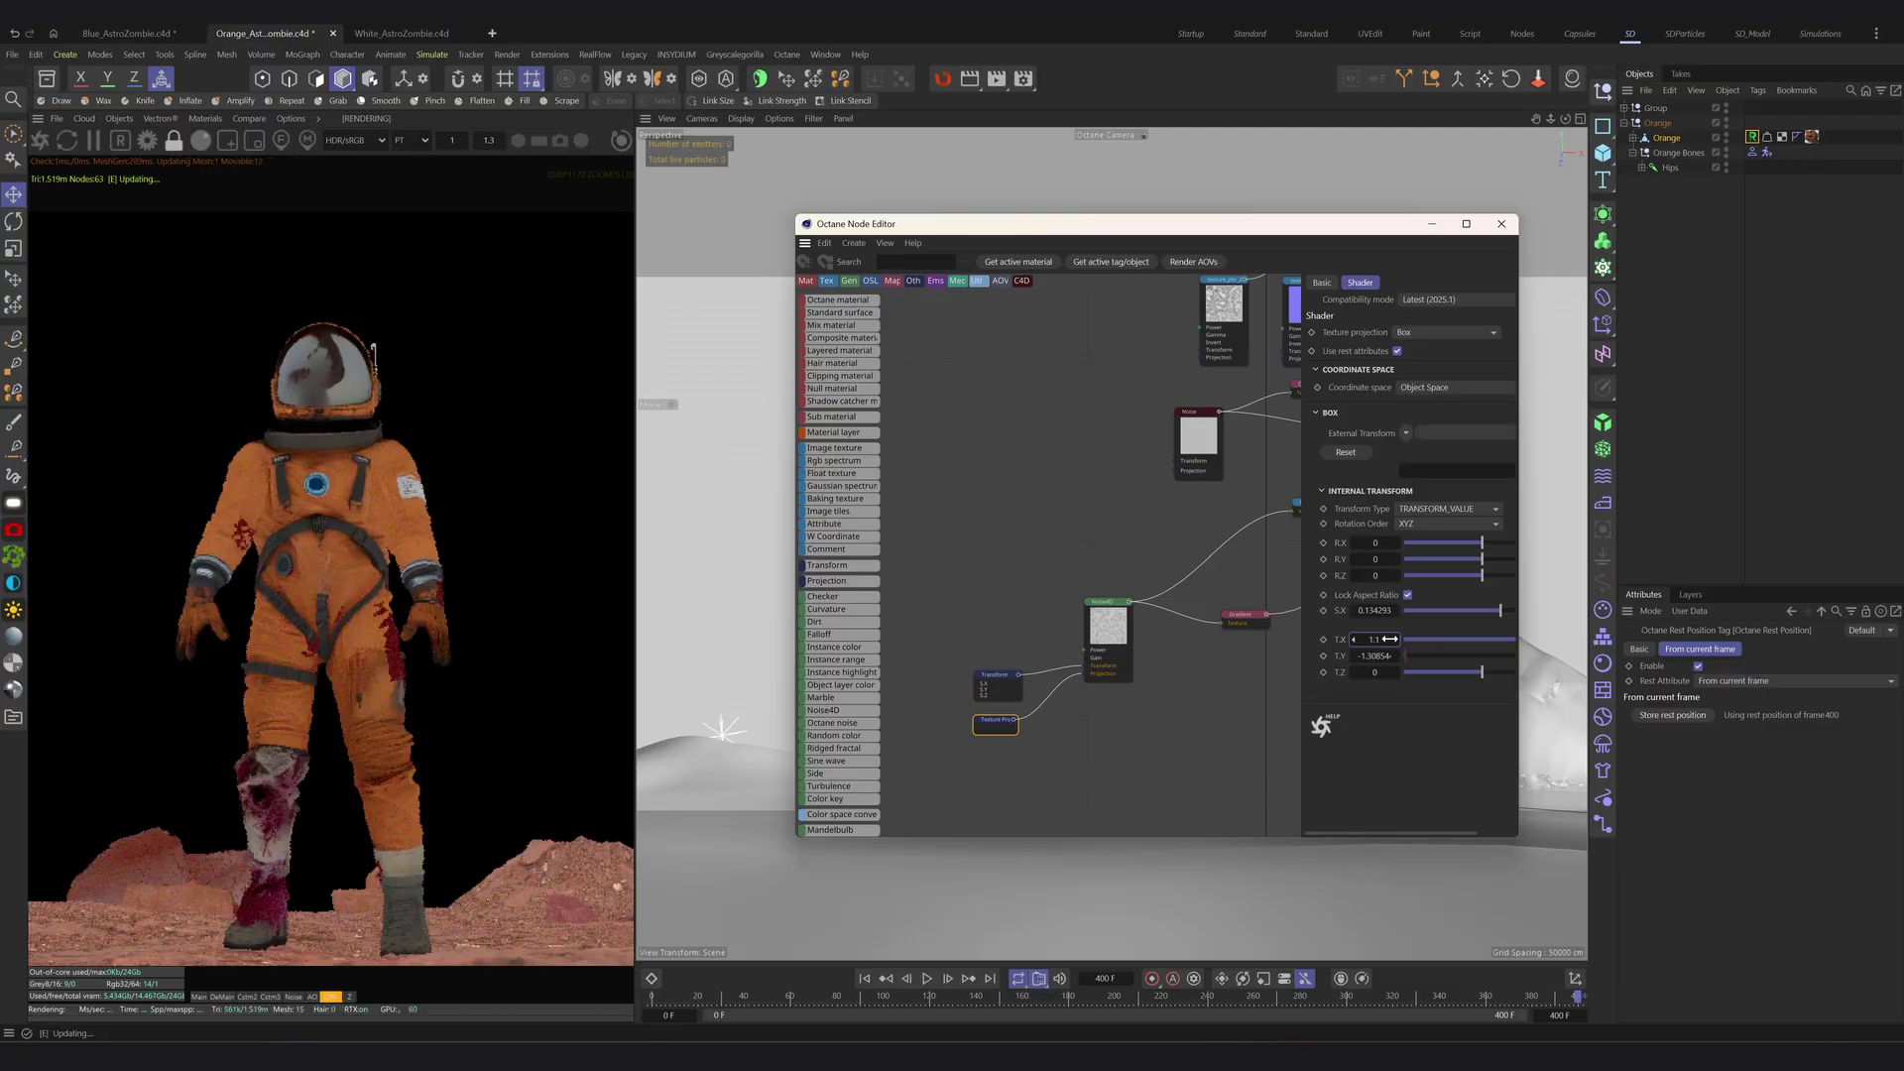
- Try an X translation of 0.1 on the noise's box projection, comparing the diffuse and denoised main passes
click(224, 998)
click(330, 998)
double_click(1374, 641)
text(0.1)
key(Return)
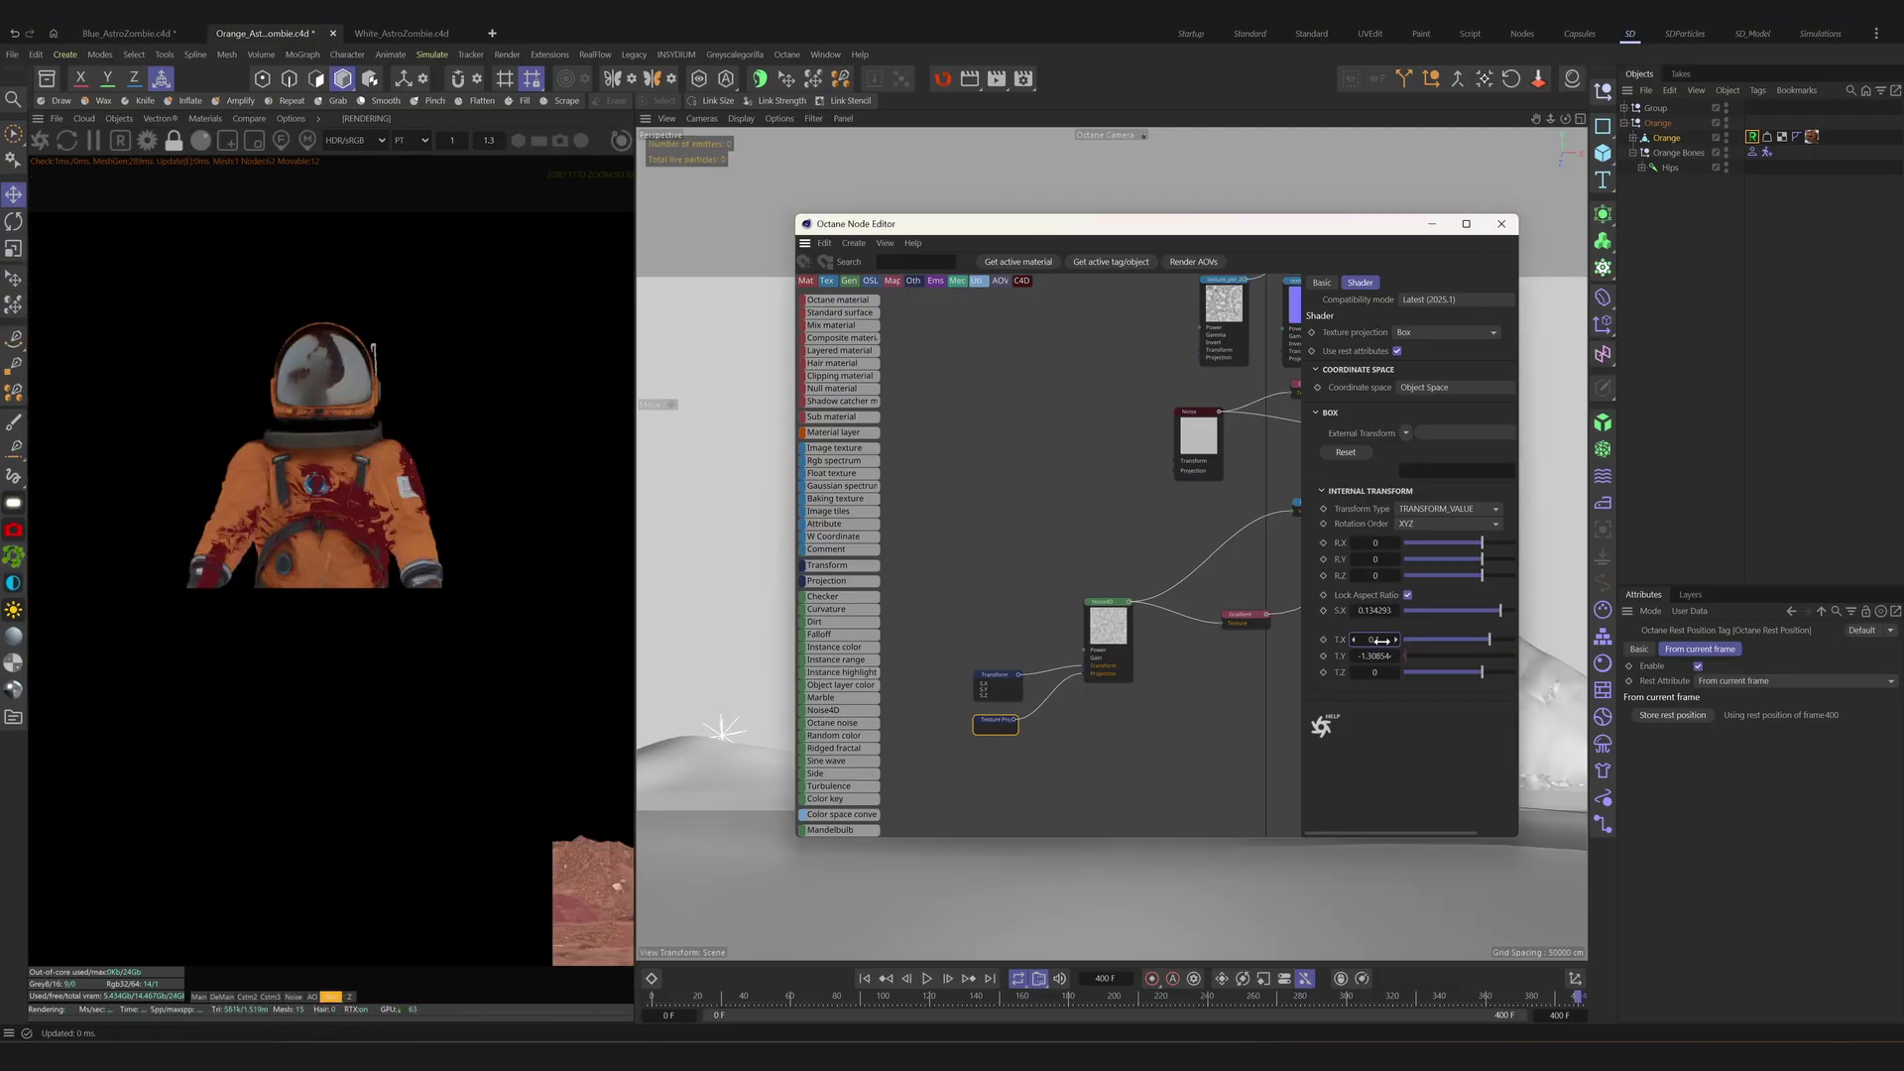
click(220, 999)
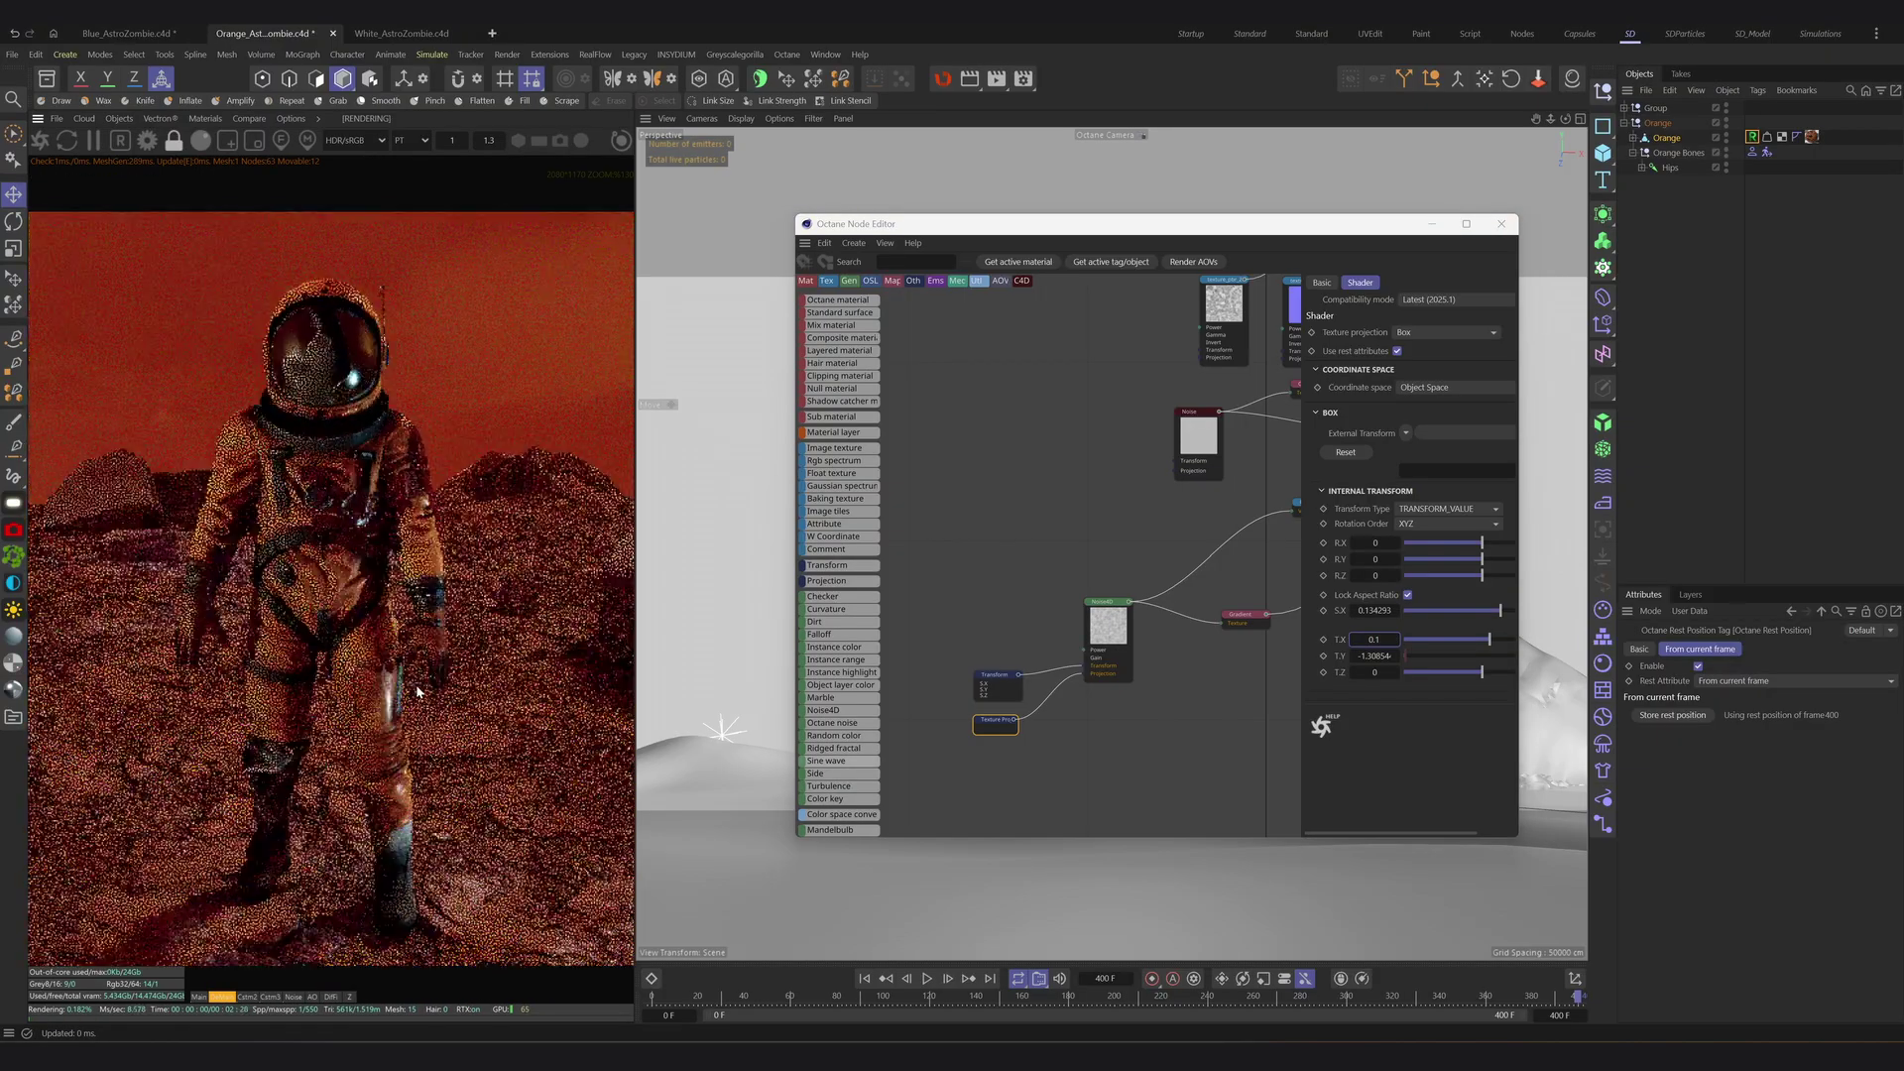
- Set the noise's box projection scale to 0.05 and its X translation to 0.04
double_click(1393, 613)
text(0.05)
key(Return)
drag(1386, 640, 1352, 641)
text(0.04)
key(Return)
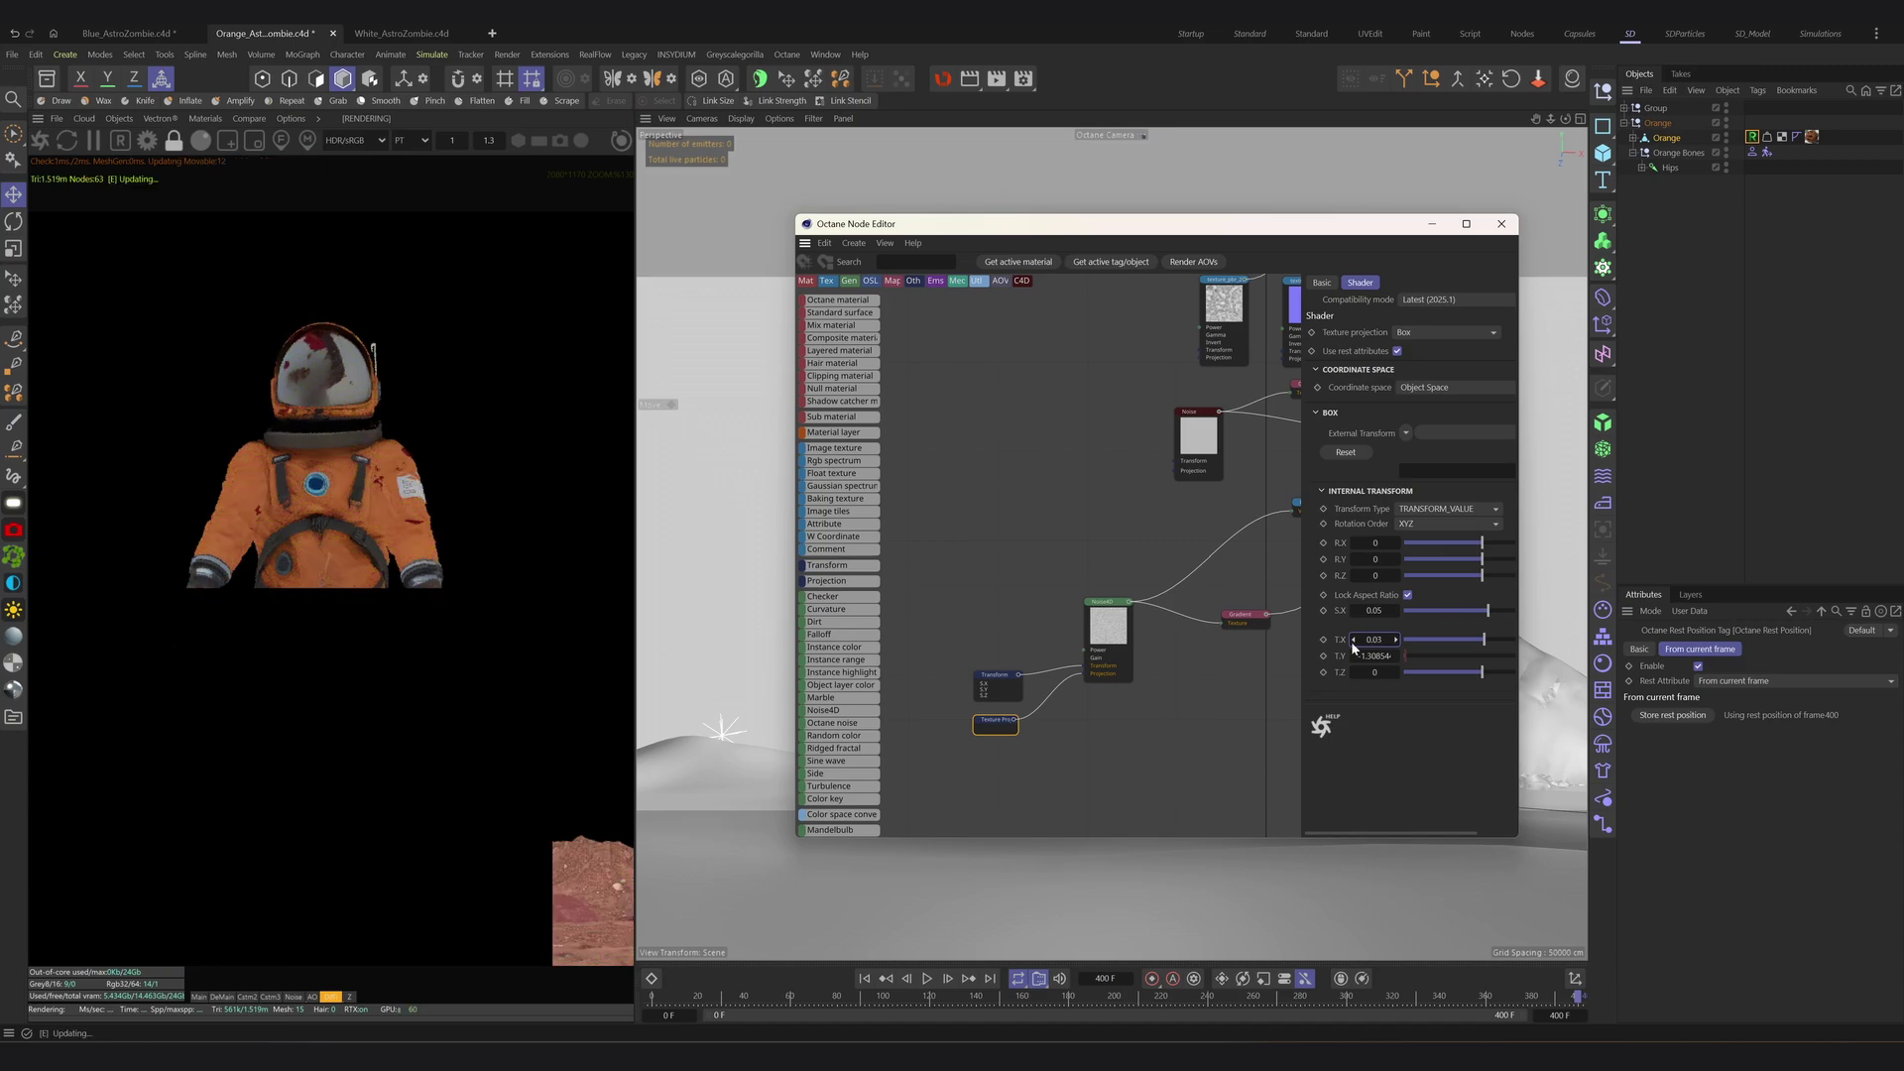
- Compare the denoised main and diffuse passes, and shift the box projection's X translation to about -0.33 to reposition the blood stains
click(222, 998)
click(330, 998)
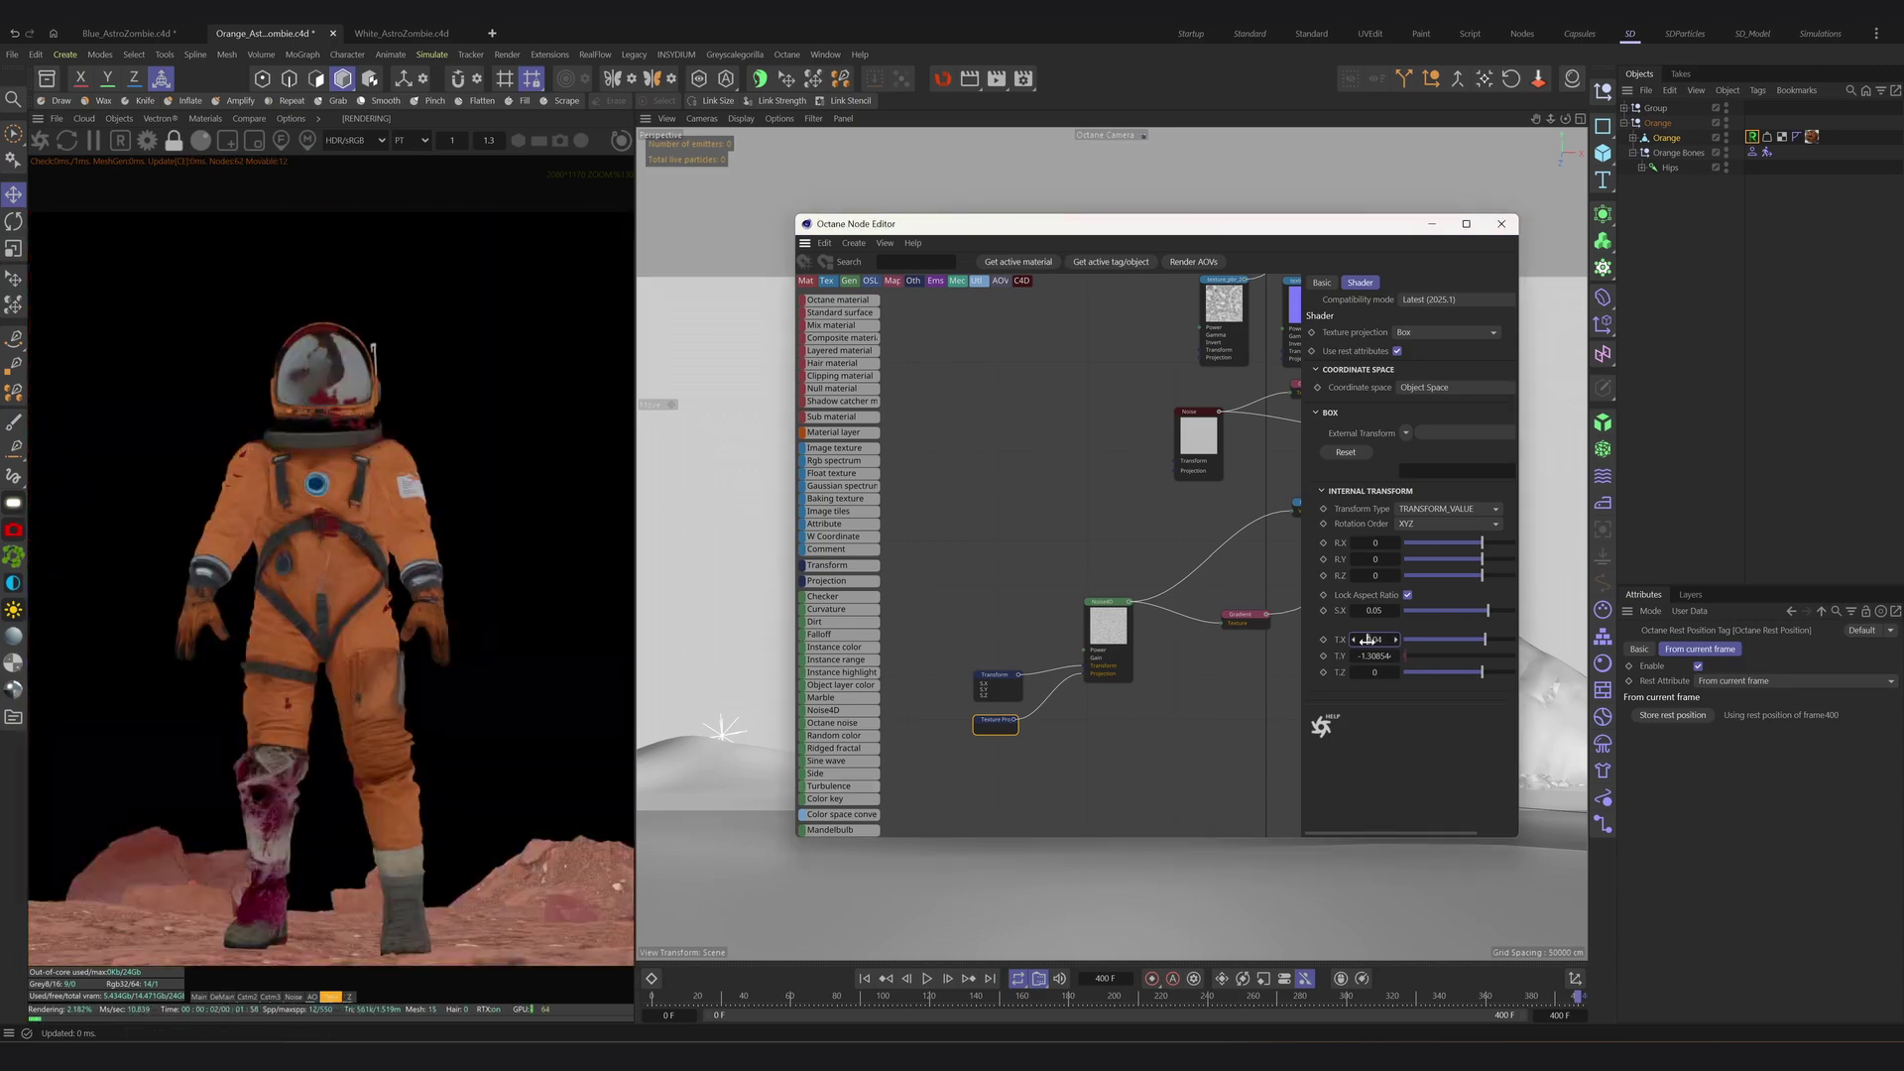
drag(1370, 642, 1340, 646)
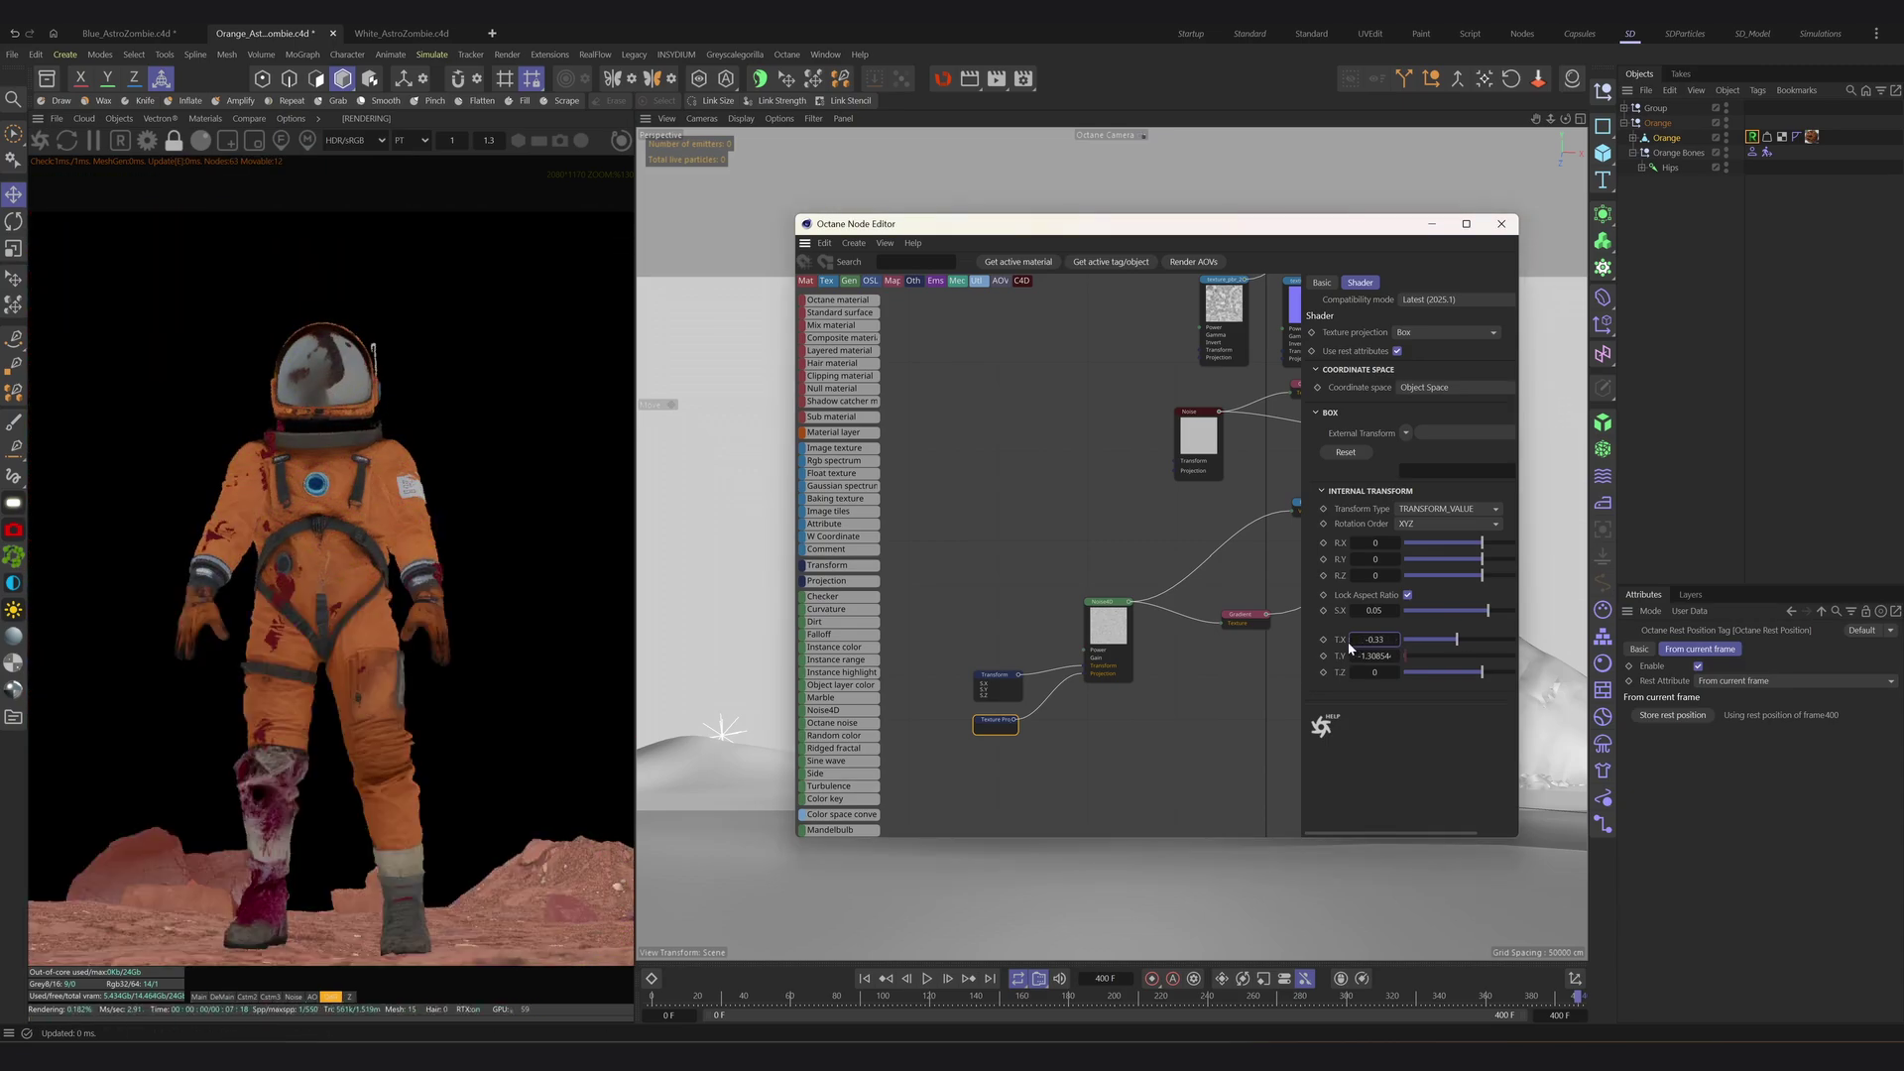
mouse_move(283, 635)
mouse_down()
mouse_move(842, 694)
mouse_move(269, 655)
mouse_up()
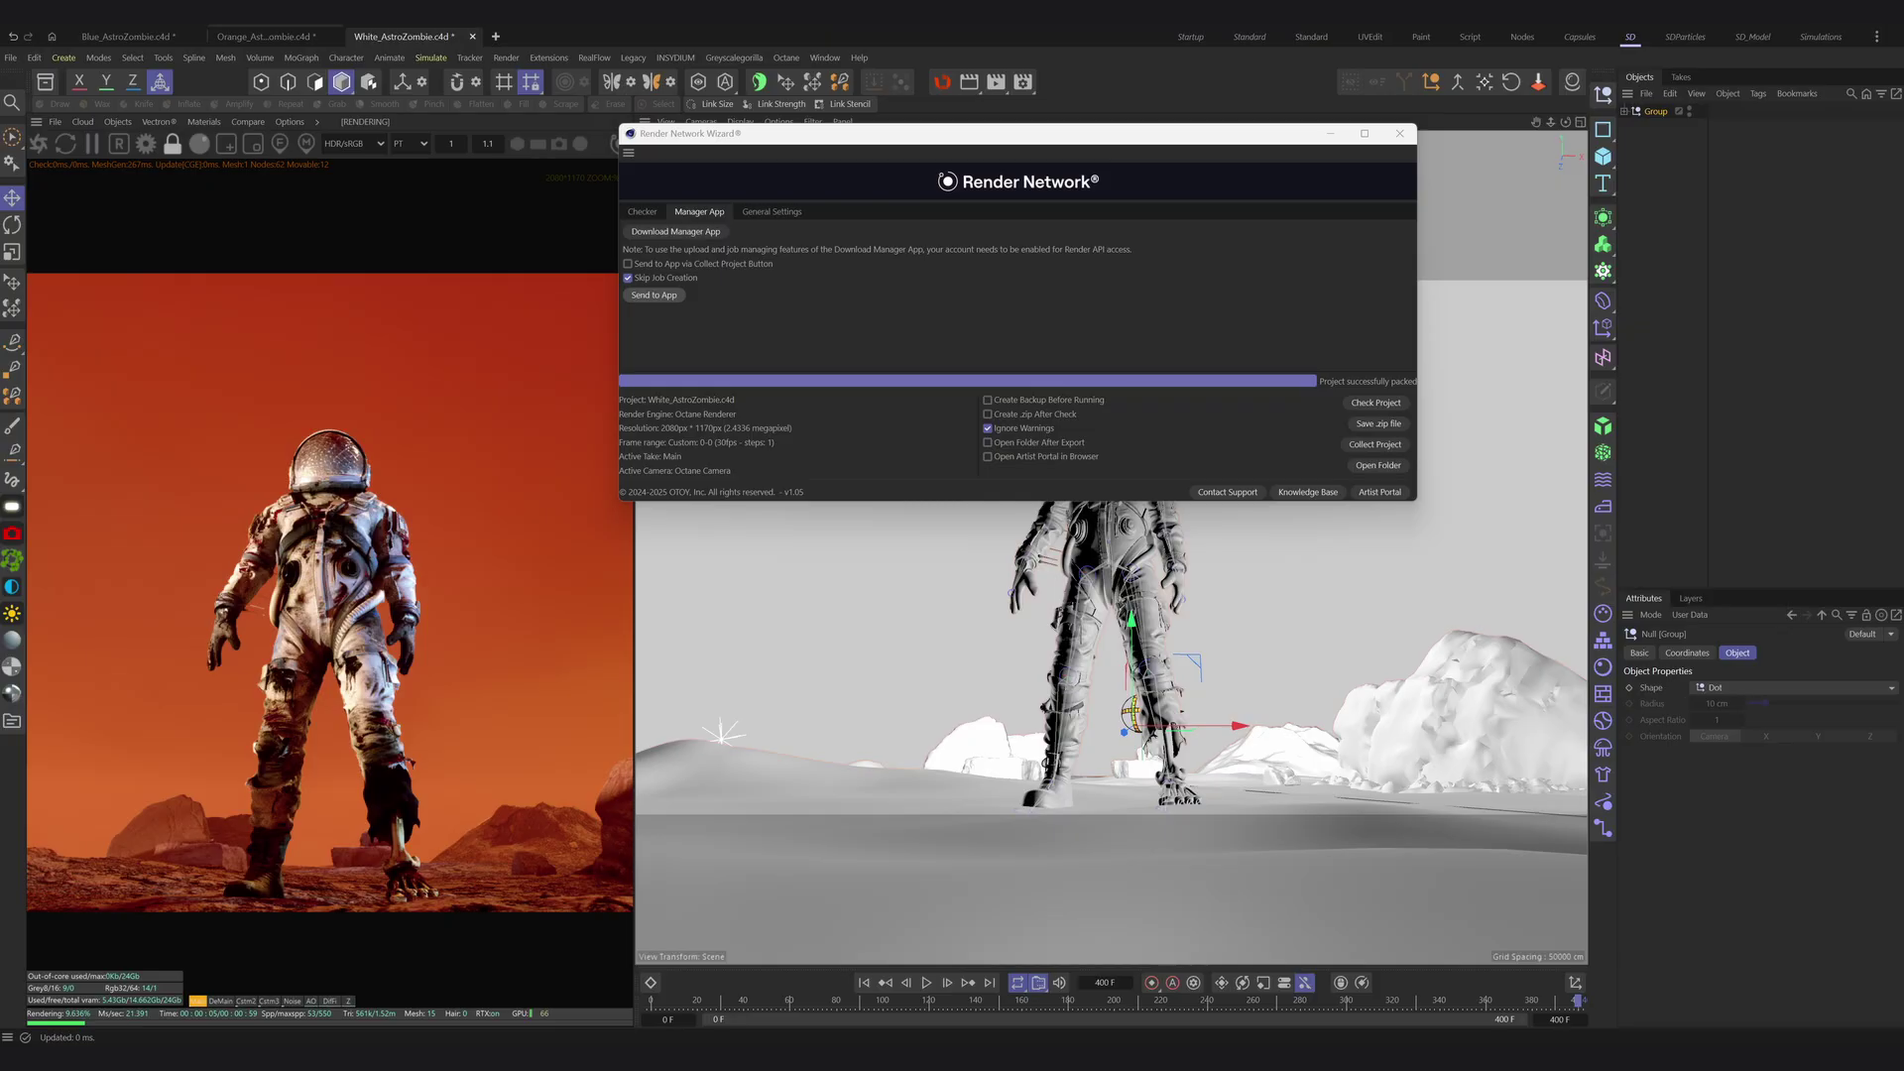